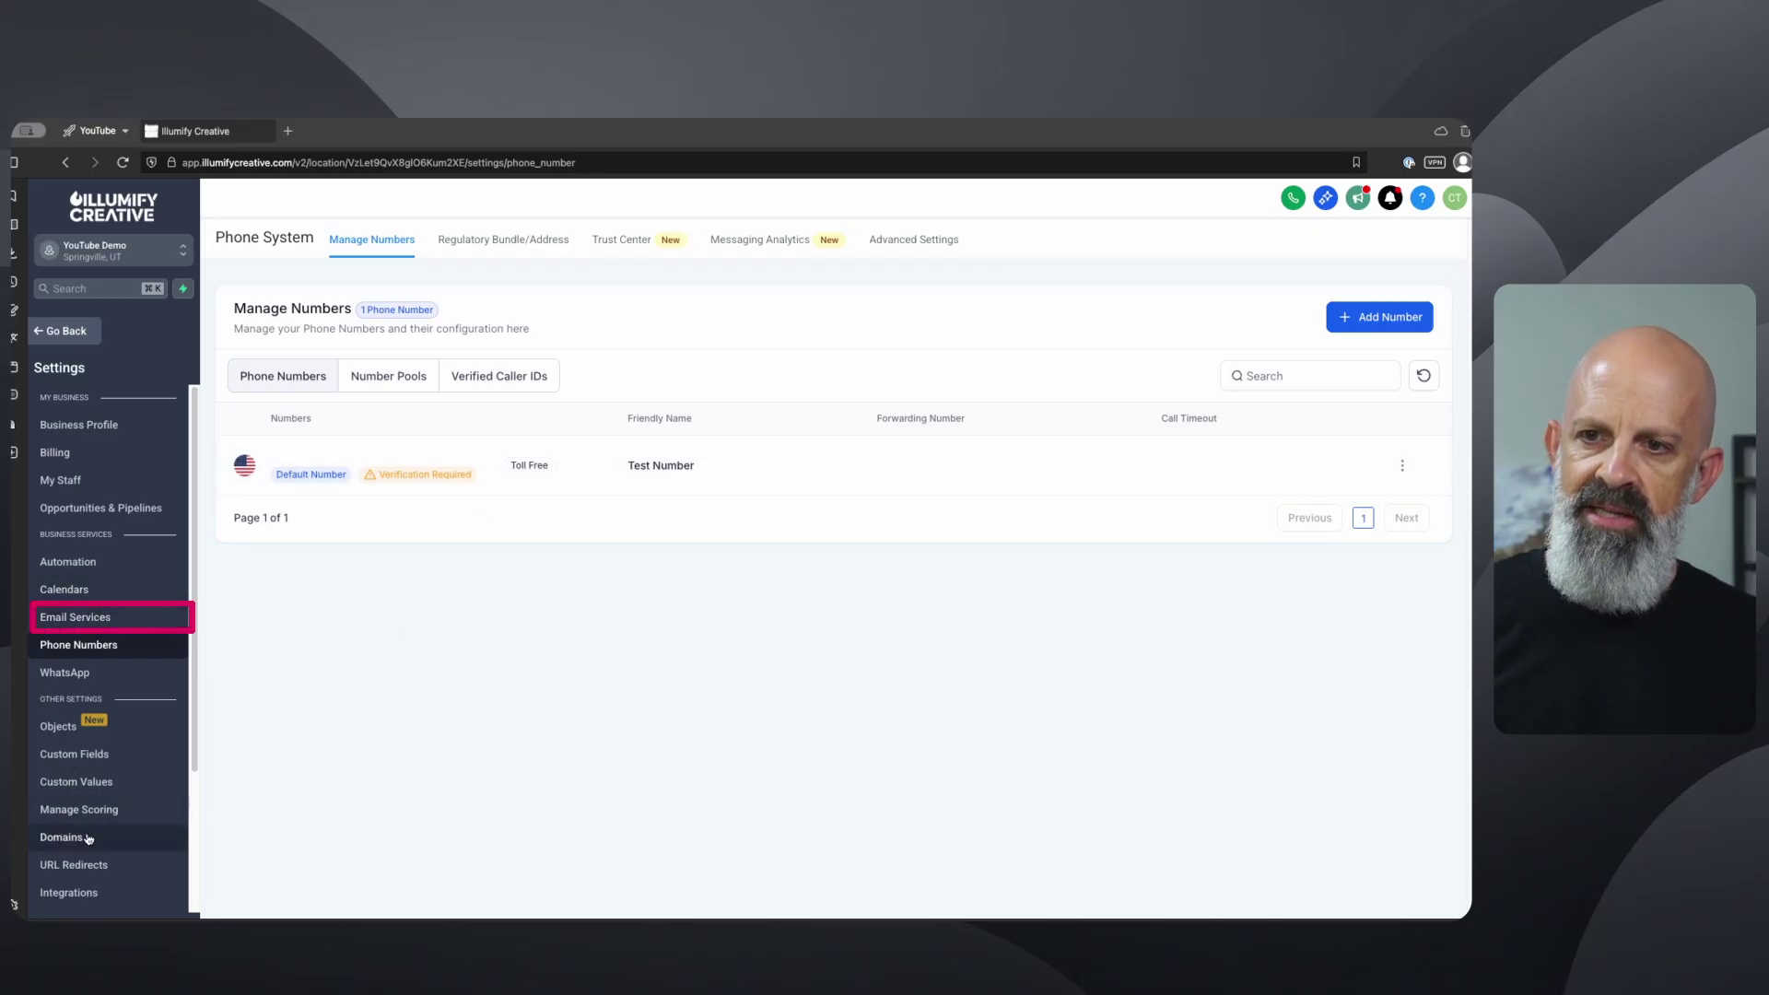
- Review the dedicated sending domain setup in the email services settings, and return to the main dashboard
click(92, 620)
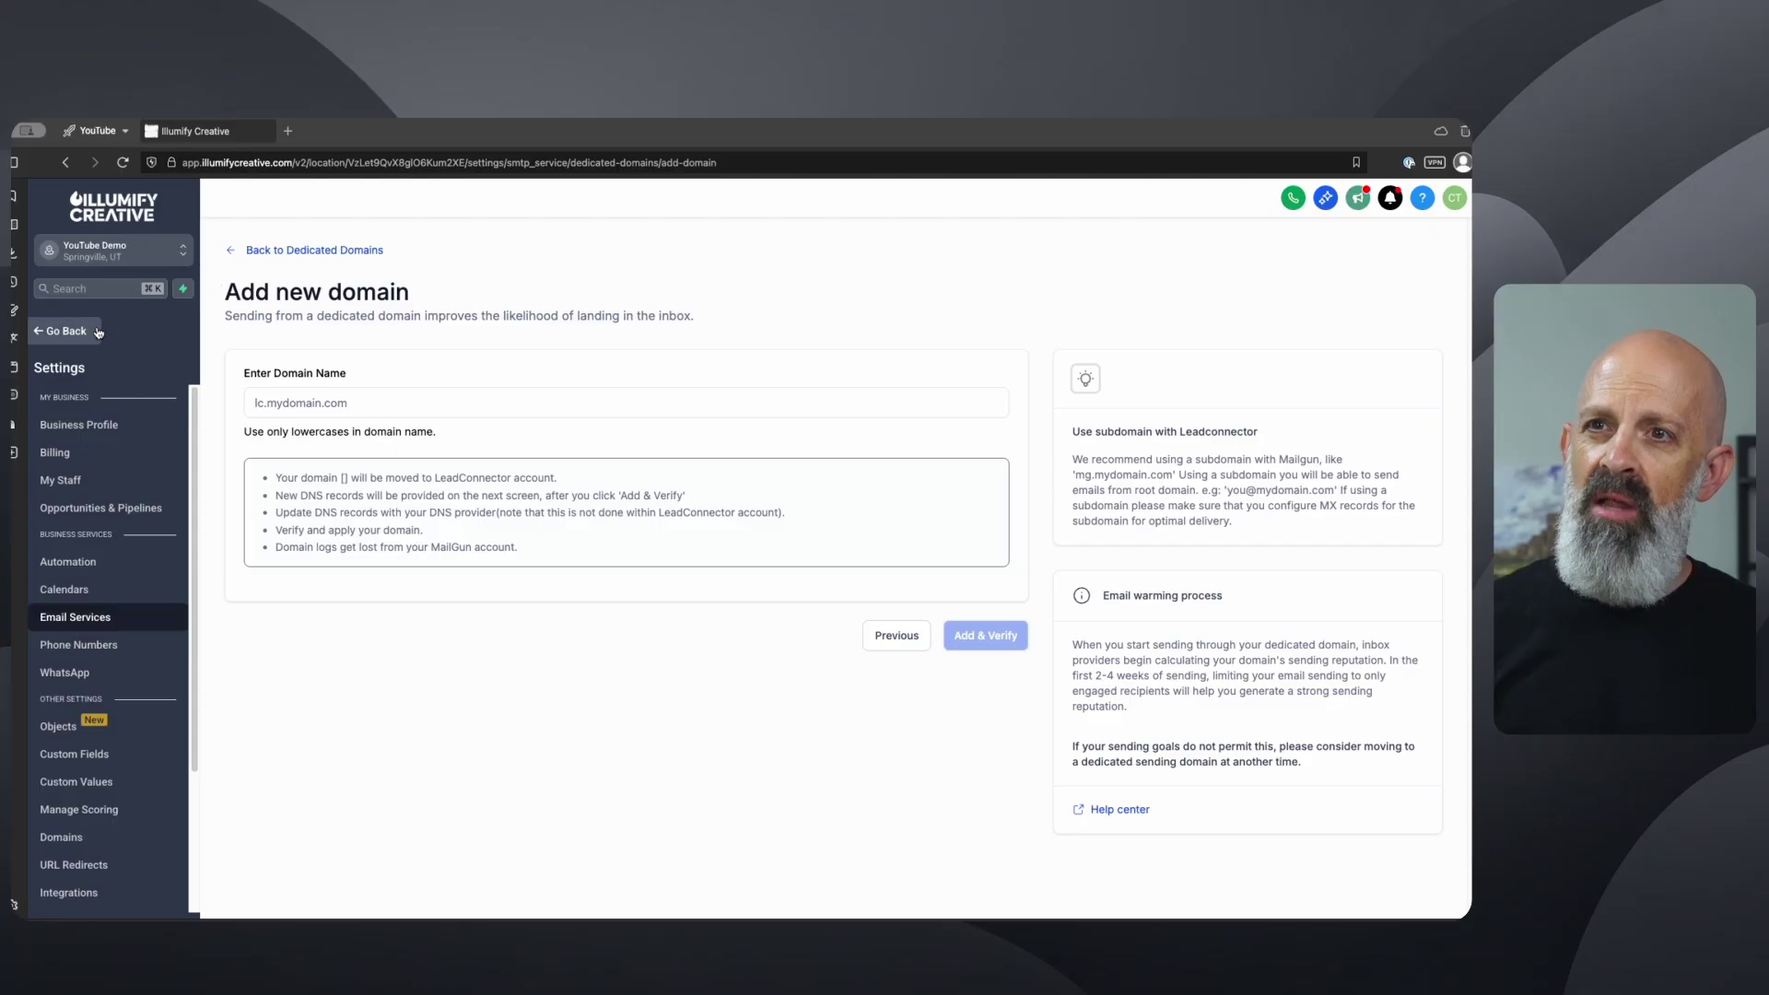
click(63, 332)
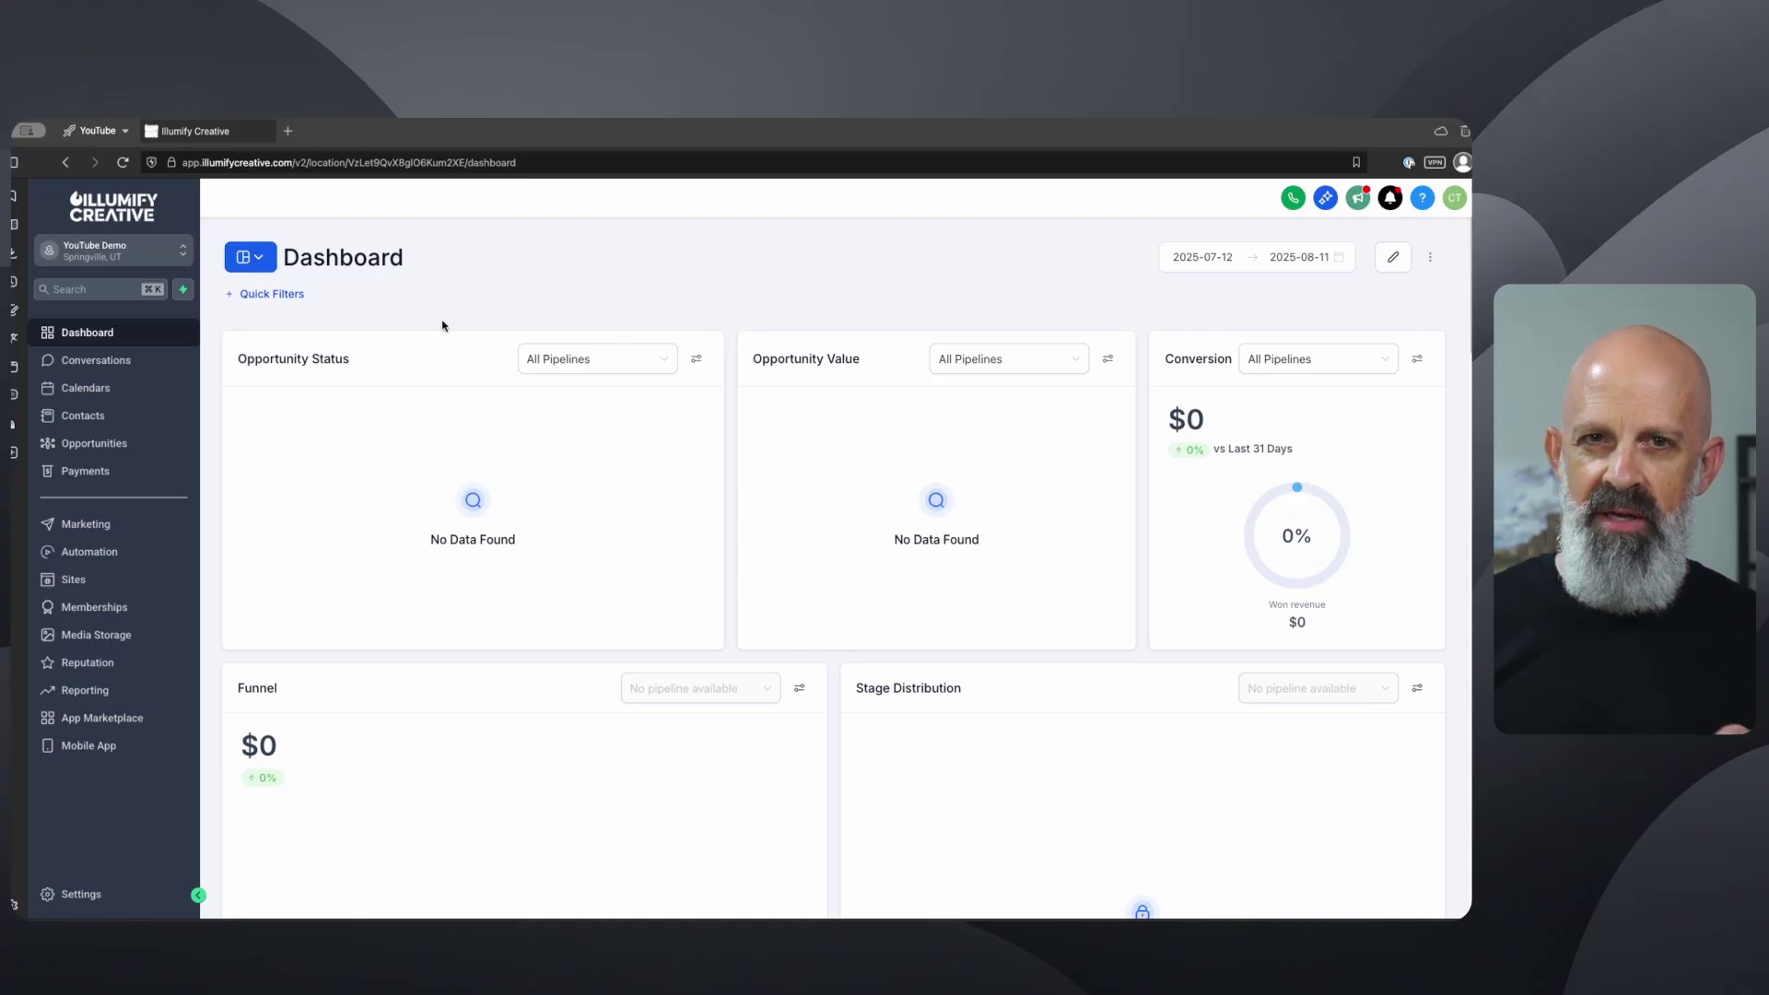
- Start a new opportunities pipeline named Sales
click(85, 445)
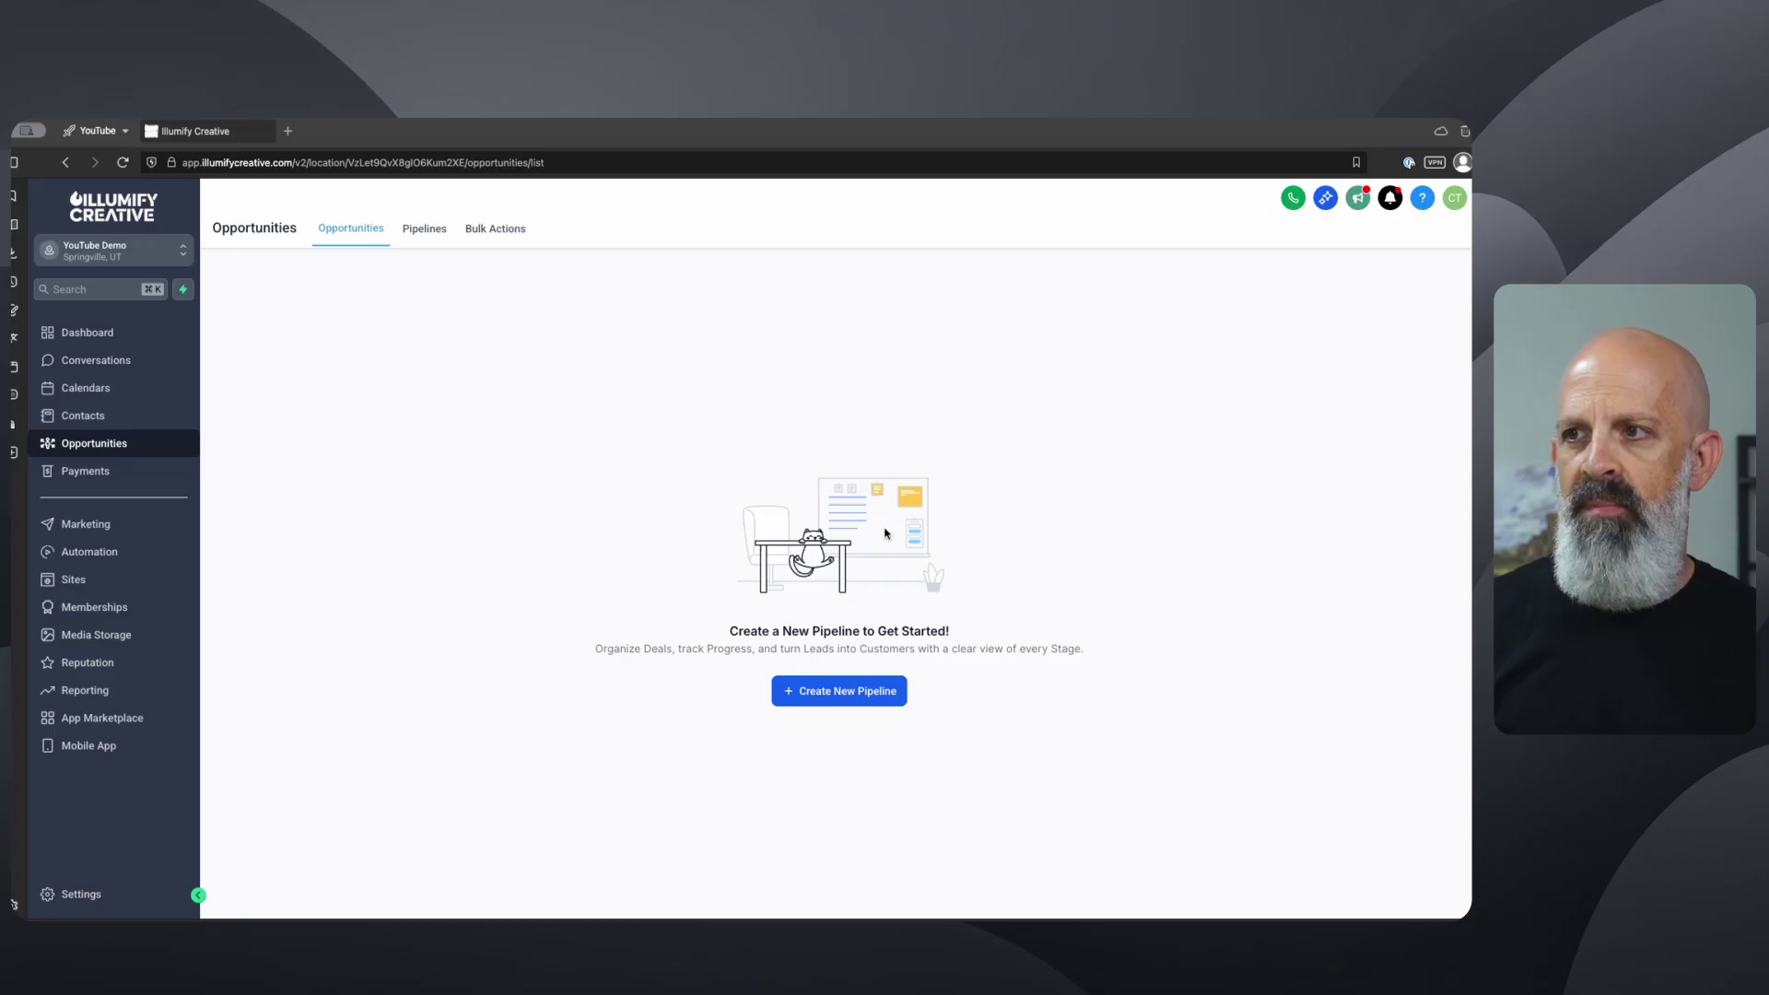
click(426, 231)
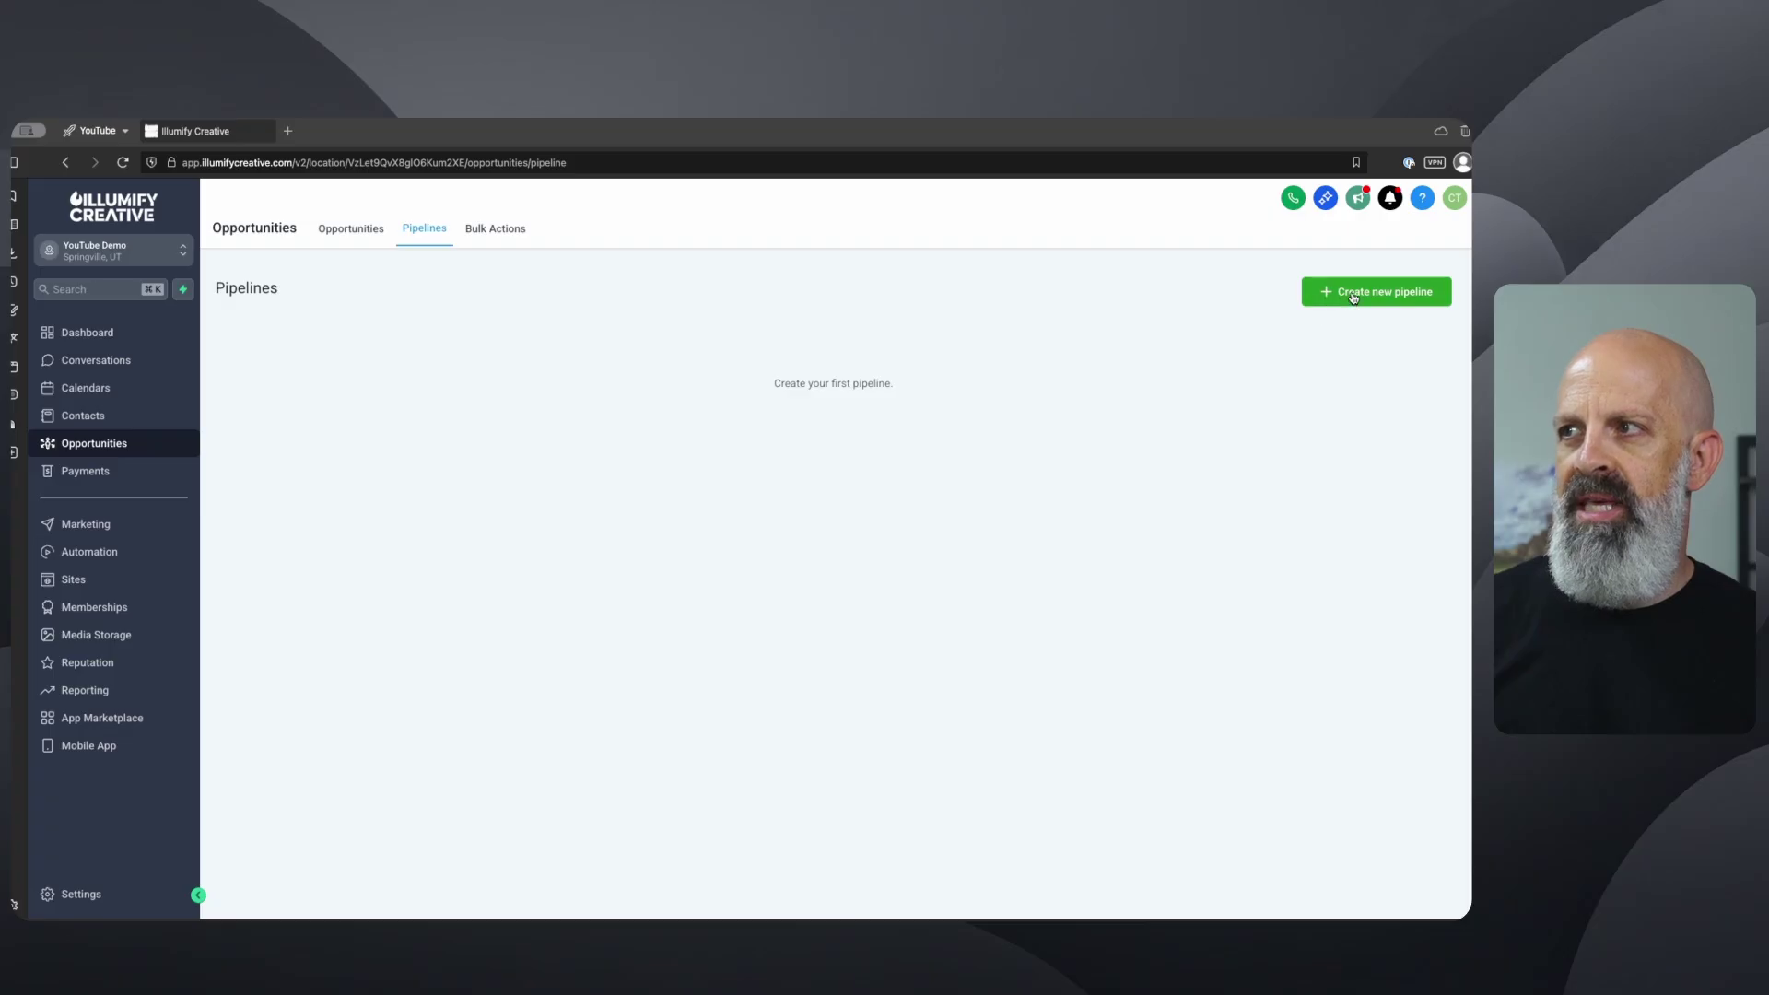
click(1354, 297)
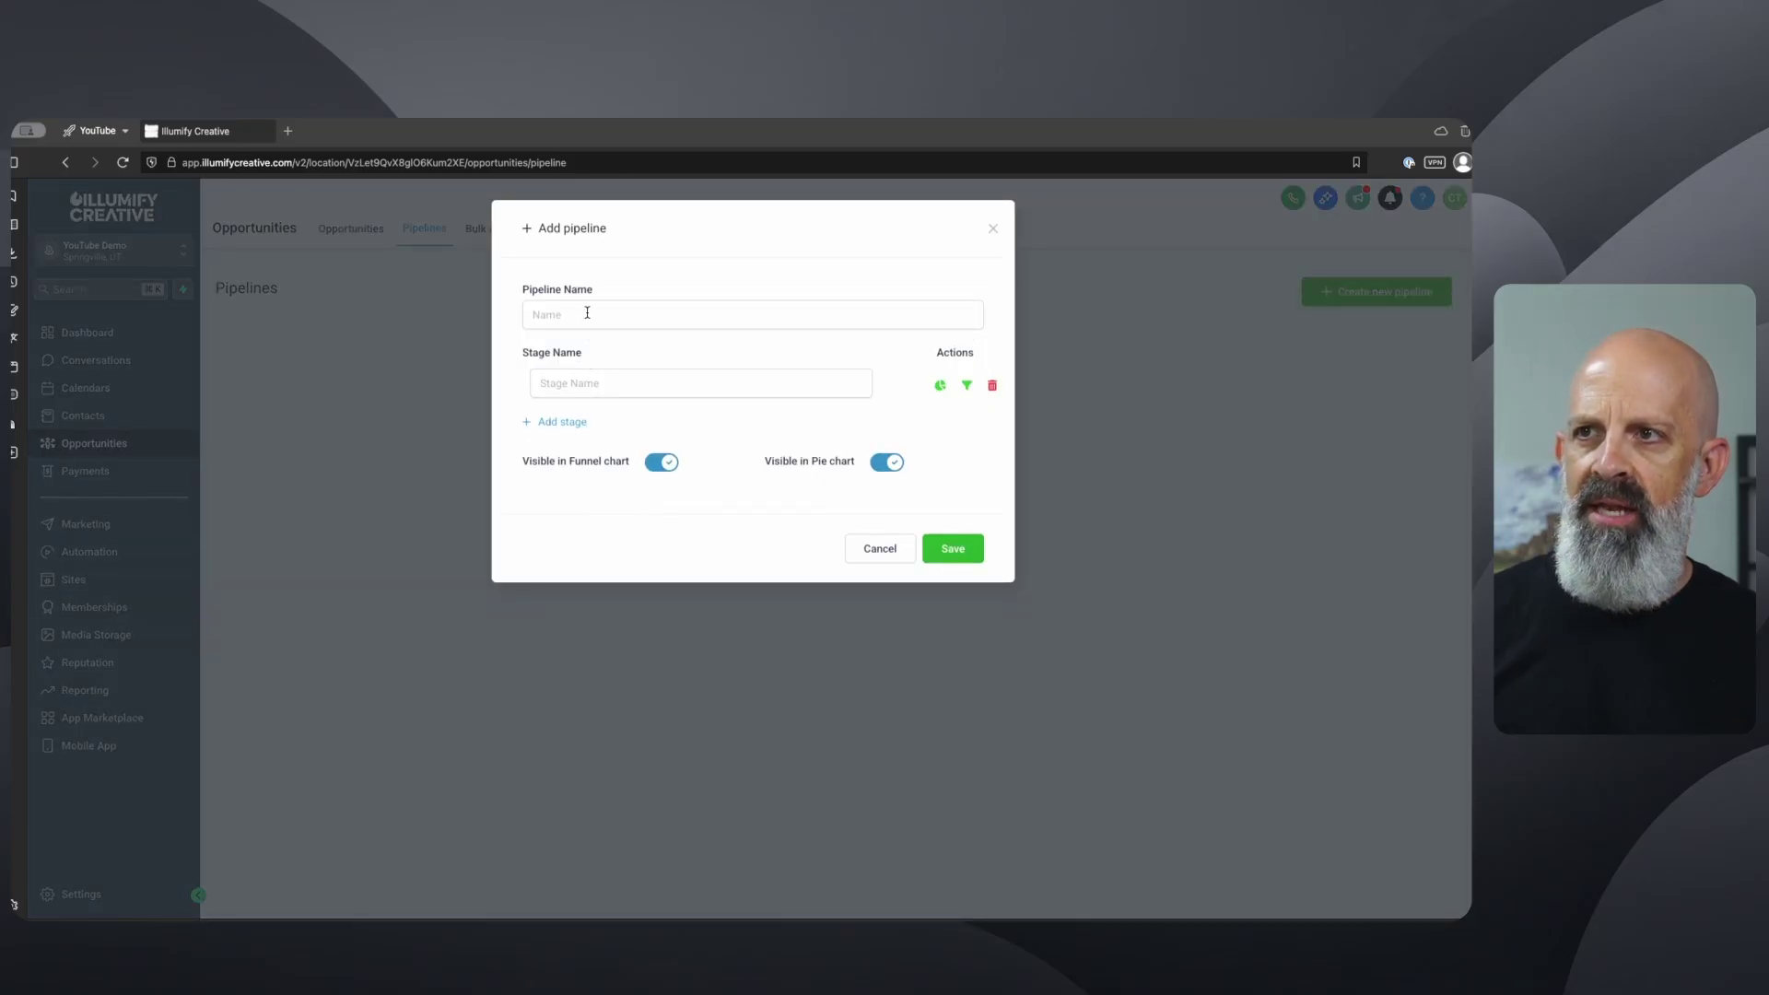
click(587, 314)
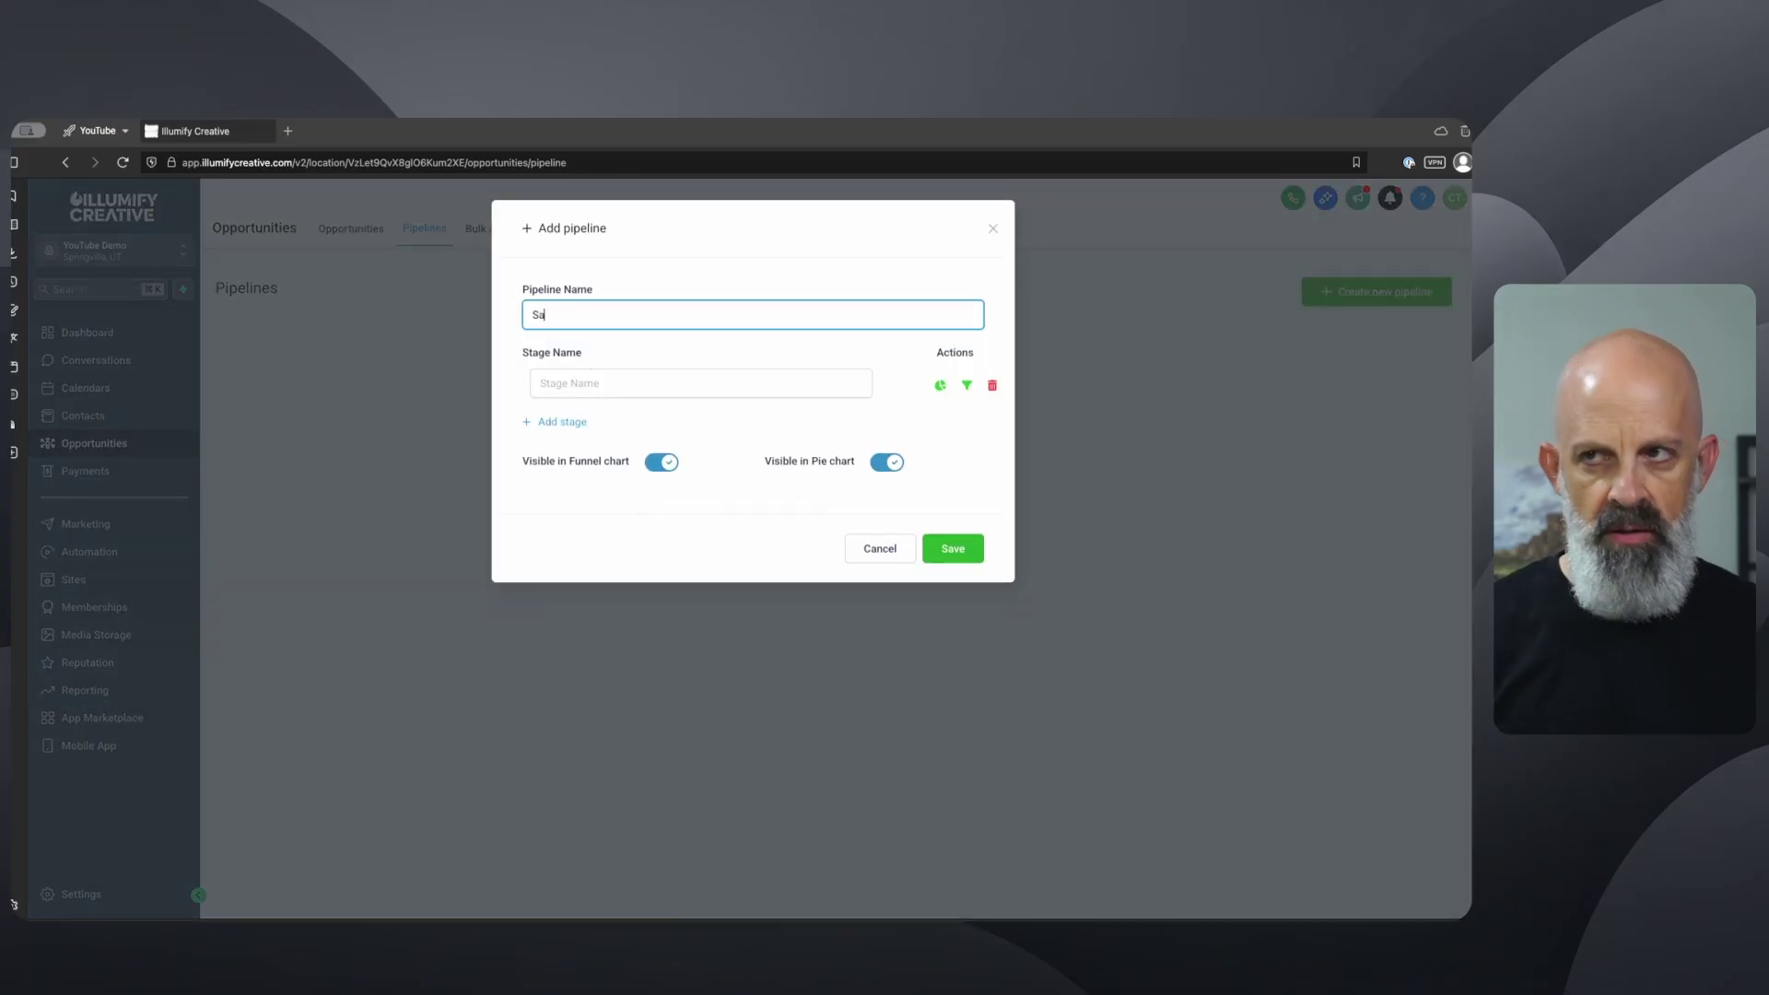
- Give the Sales pipeline the stages New Lead, Follow Up #1, Follow Up #2 and Follow Up #3, save it and show its opportunities board
click(601, 393)
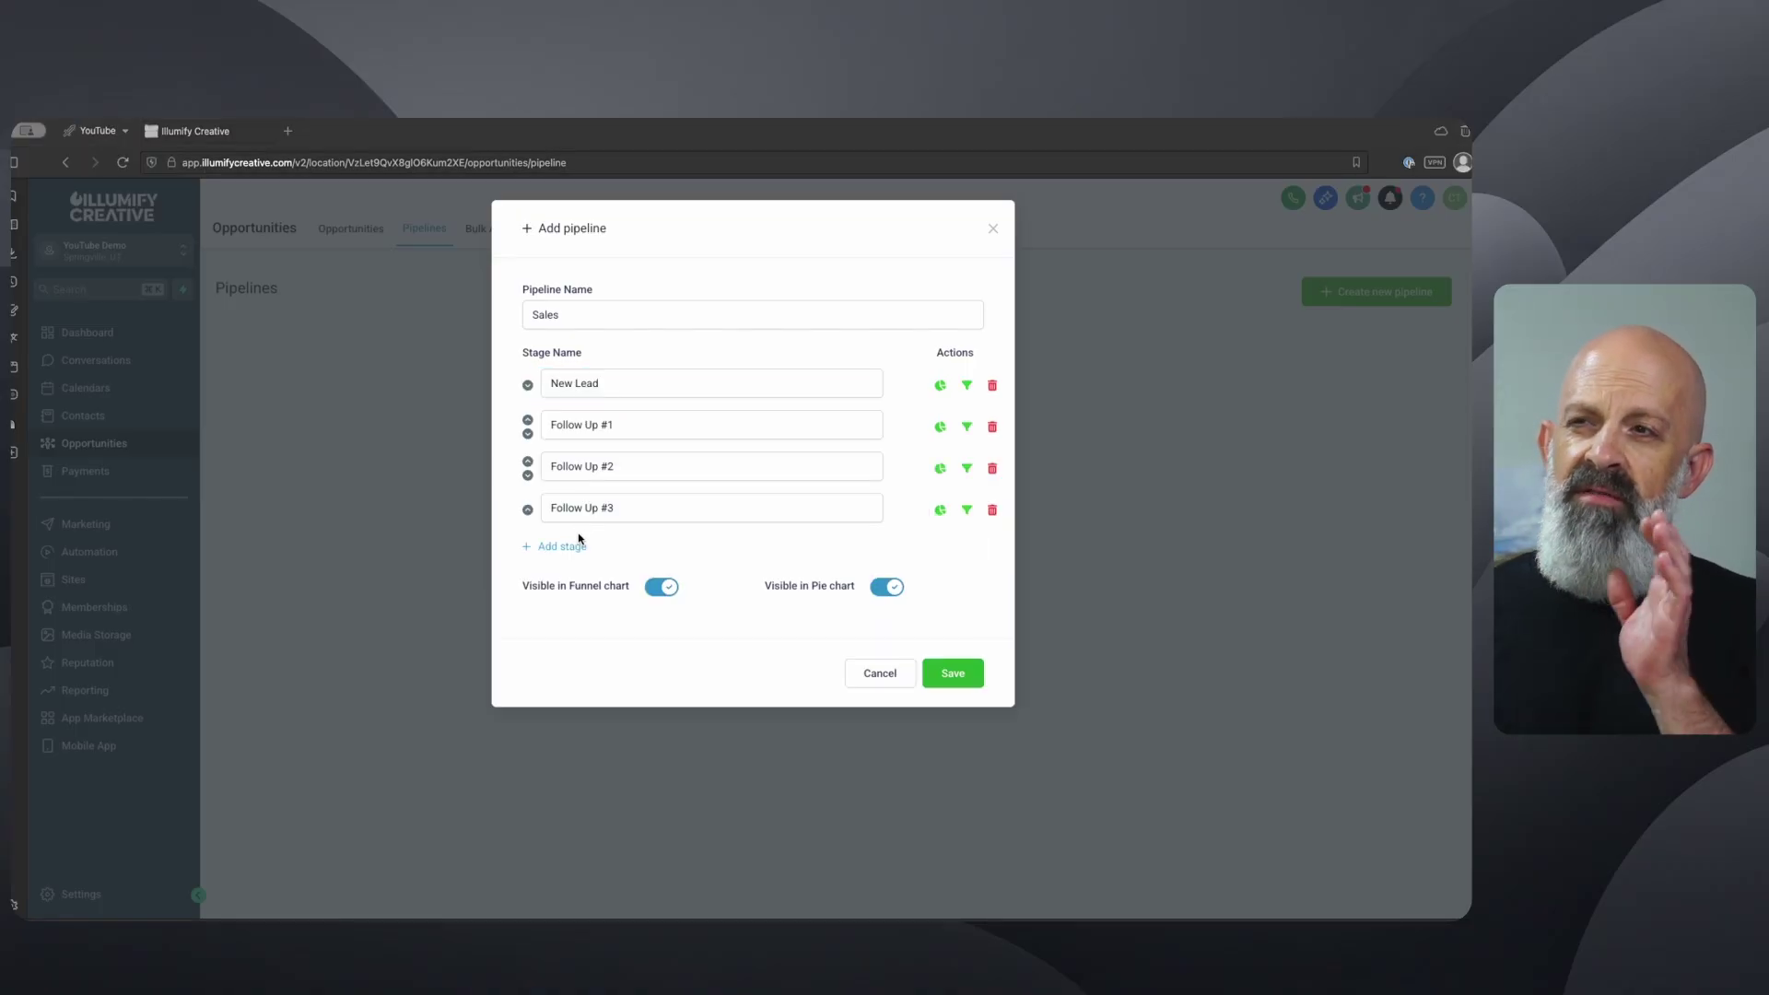
click(611, 387)
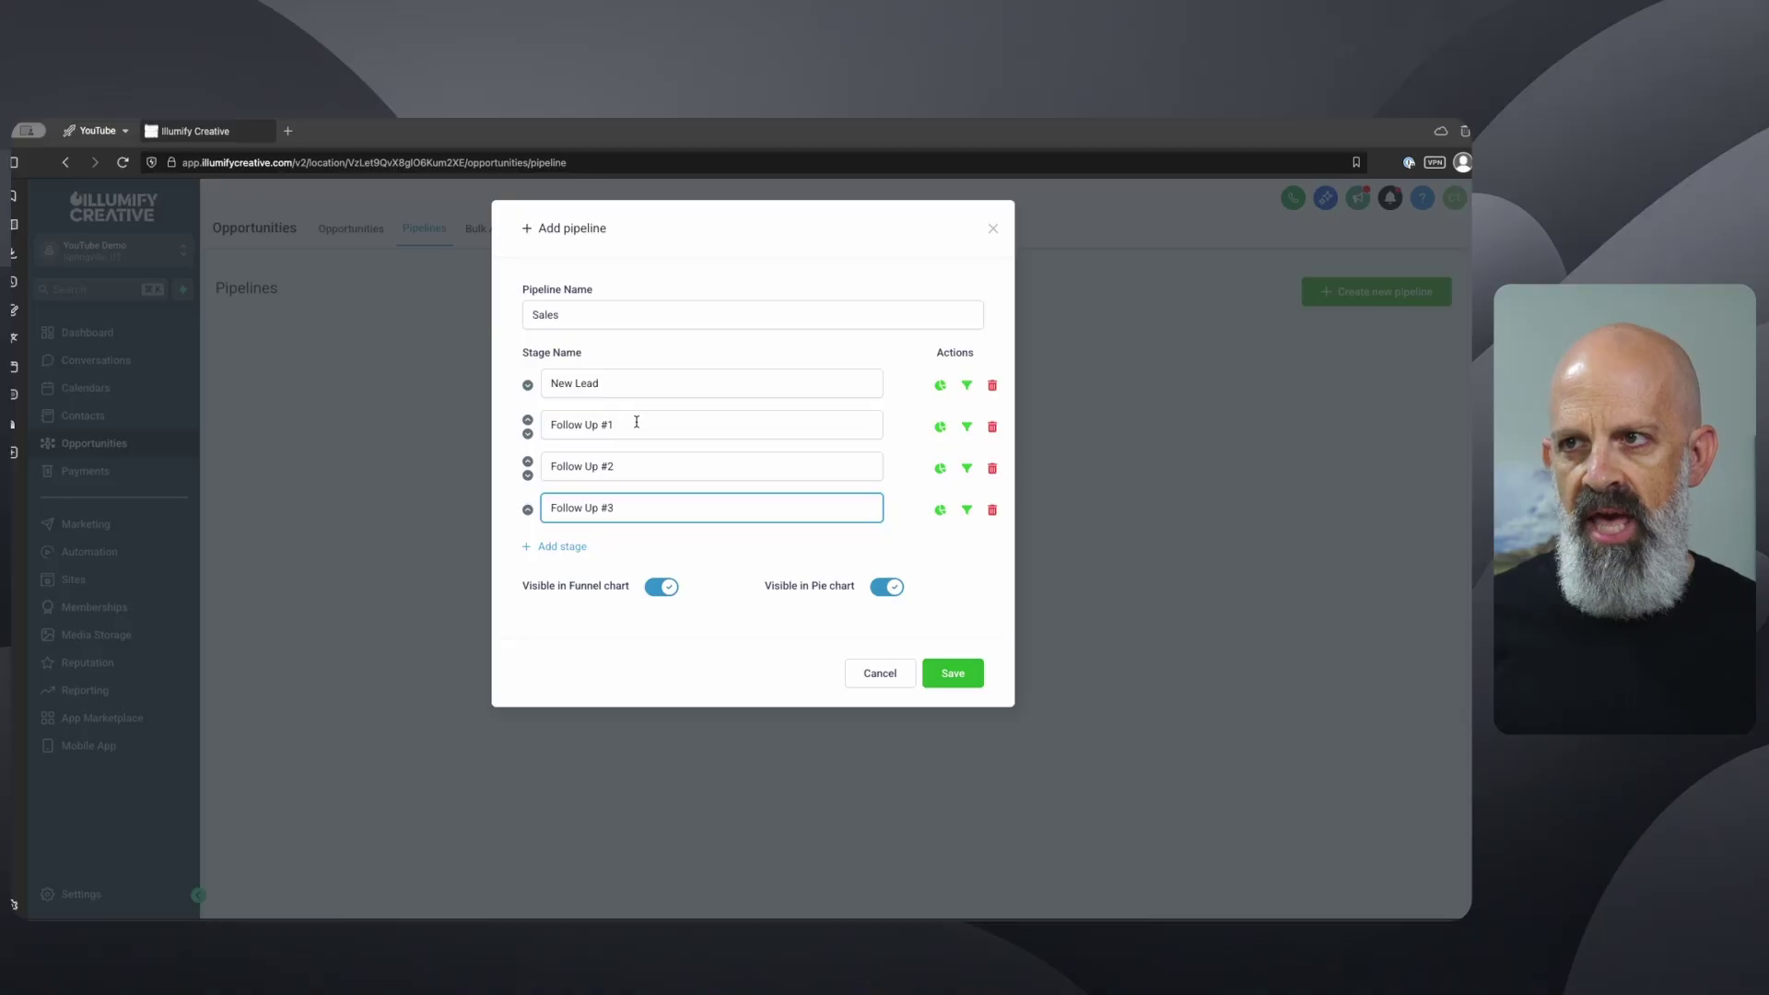
triple_click(636, 422)
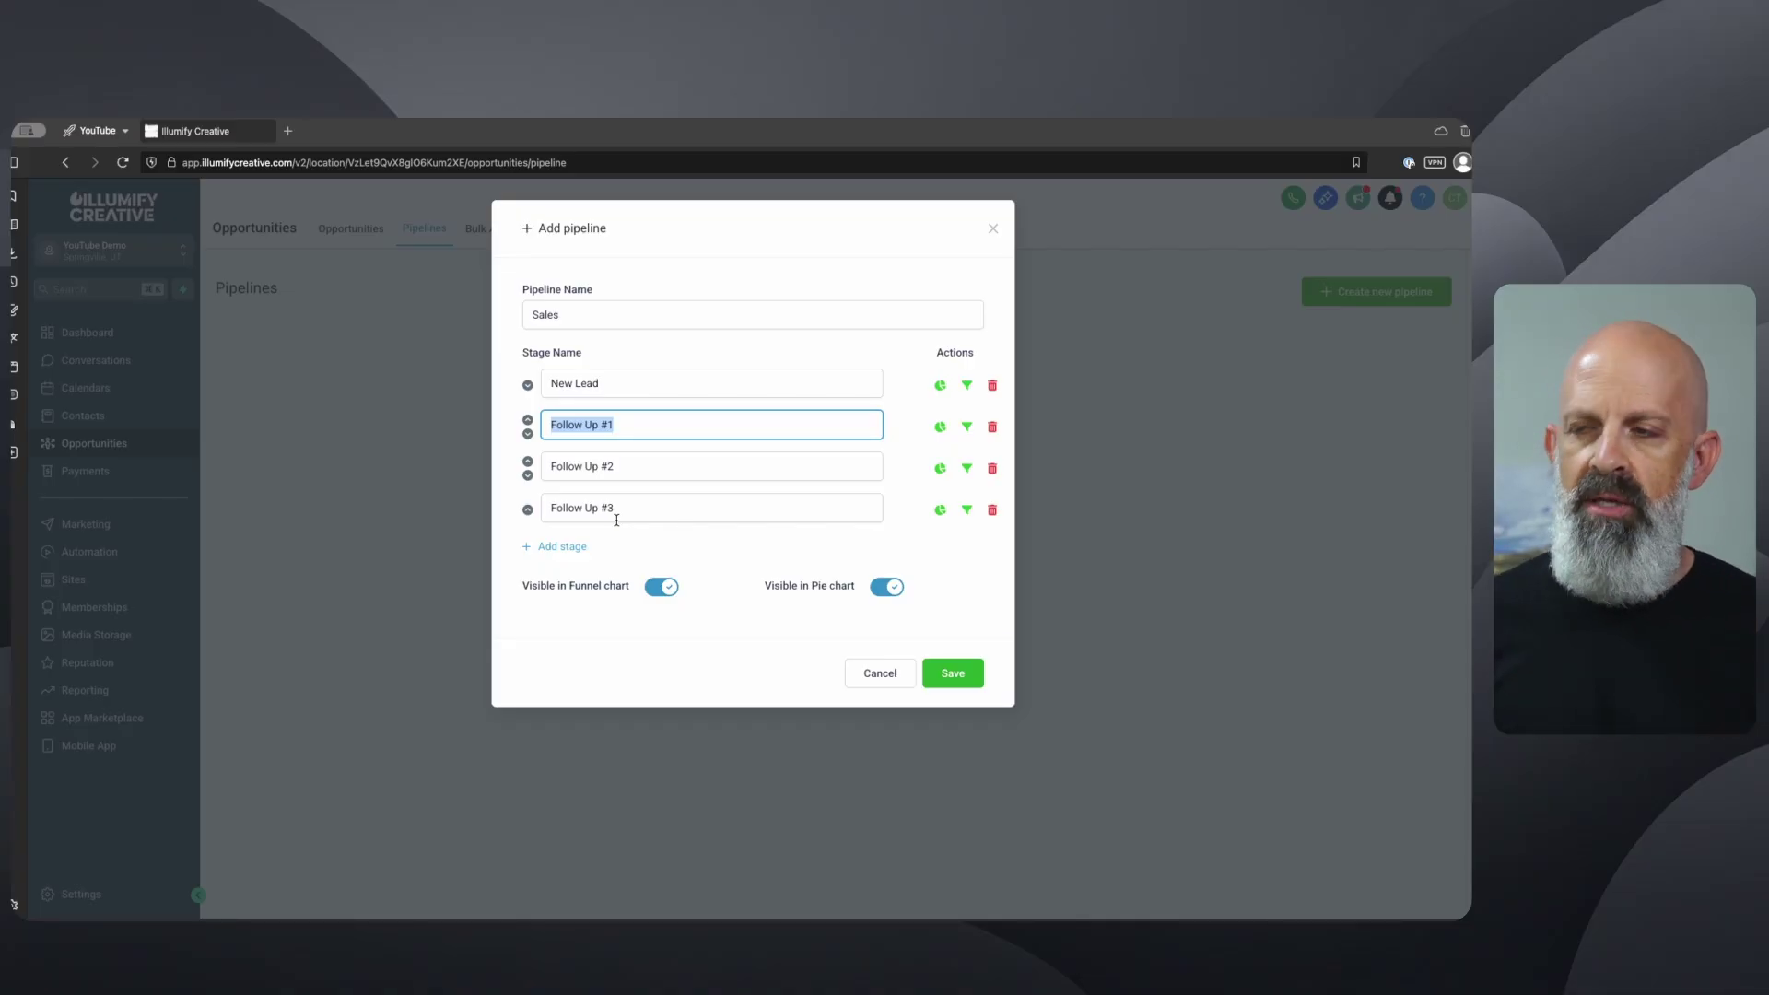
click(950, 673)
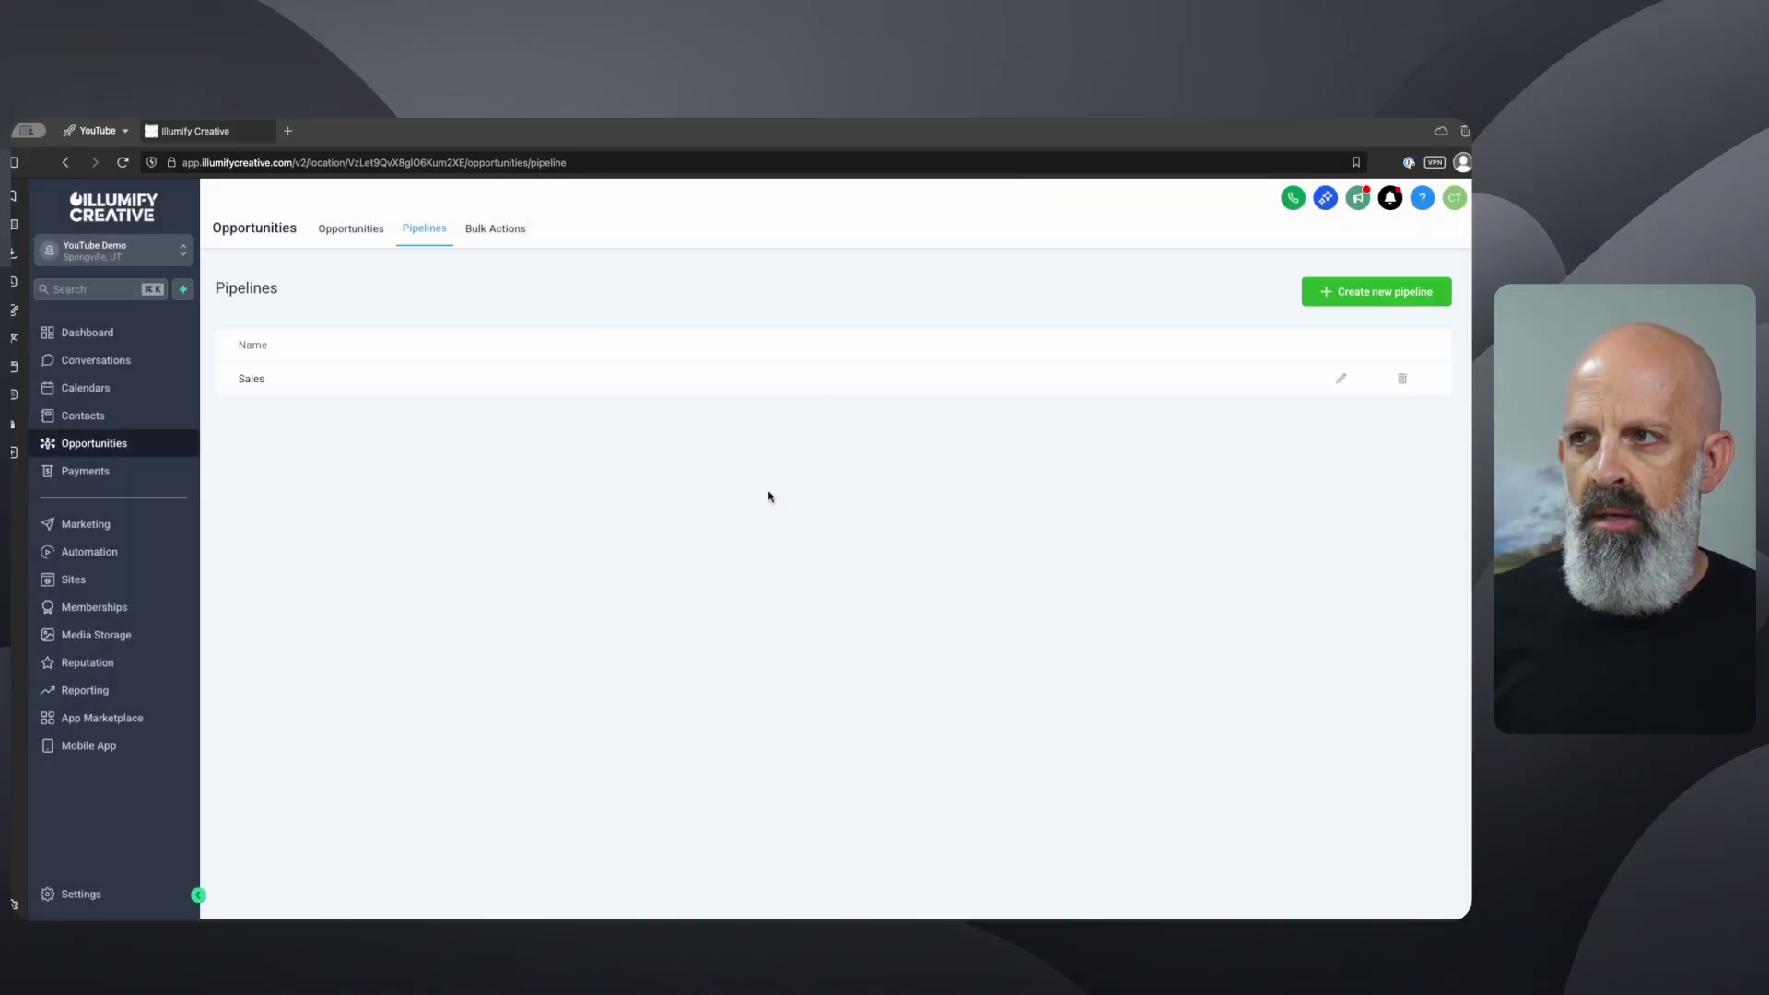
click(337, 233)
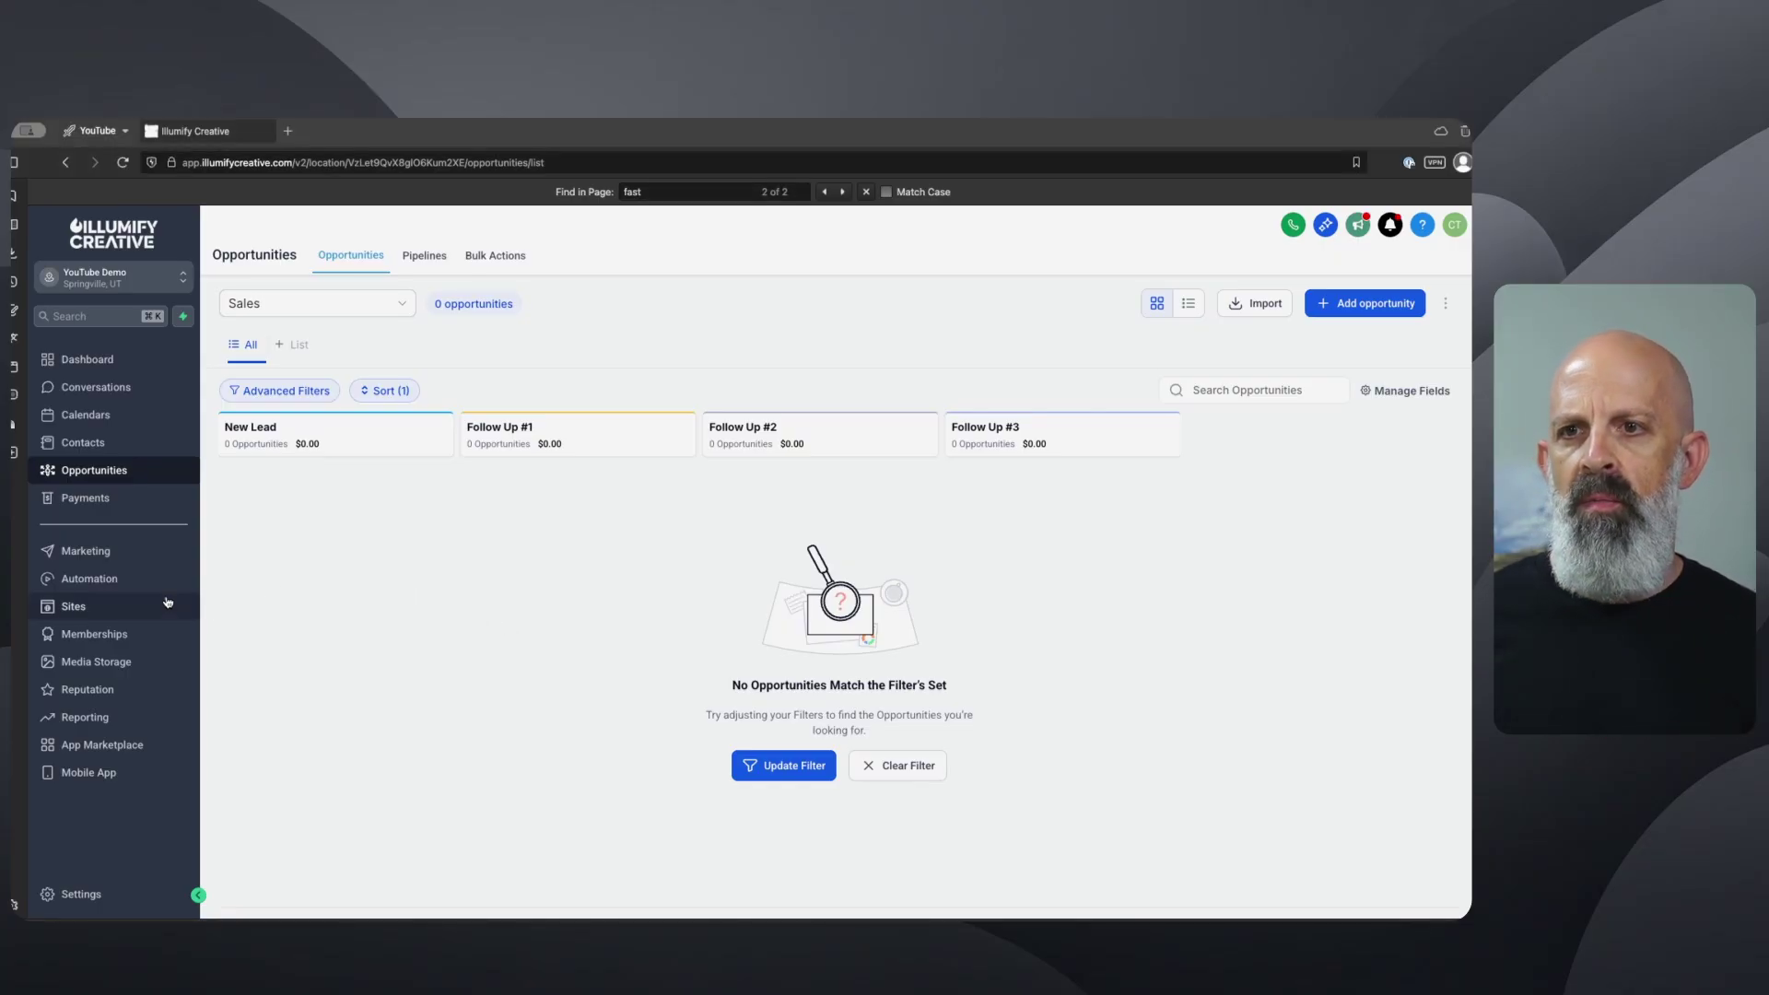
- Create an automation workflow from the "Recipe - Fast 5 Lite" template, searching the template library for "fast"
click(93, 581)
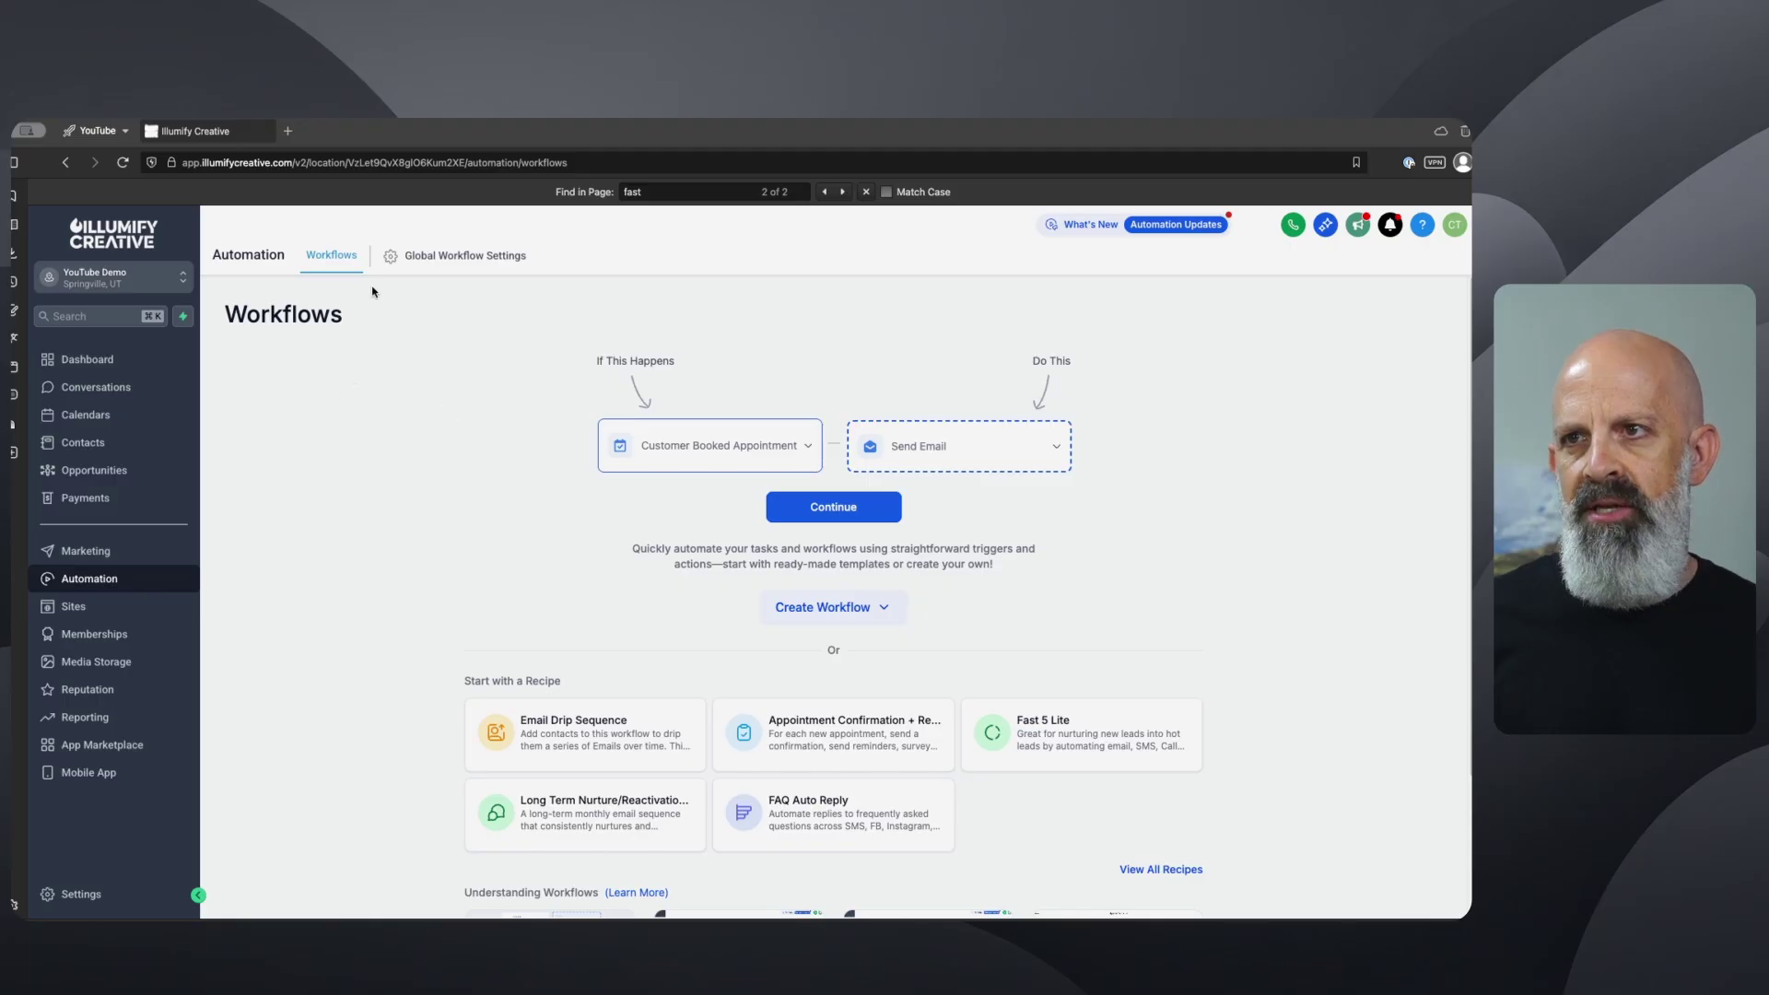
click(829, 616)
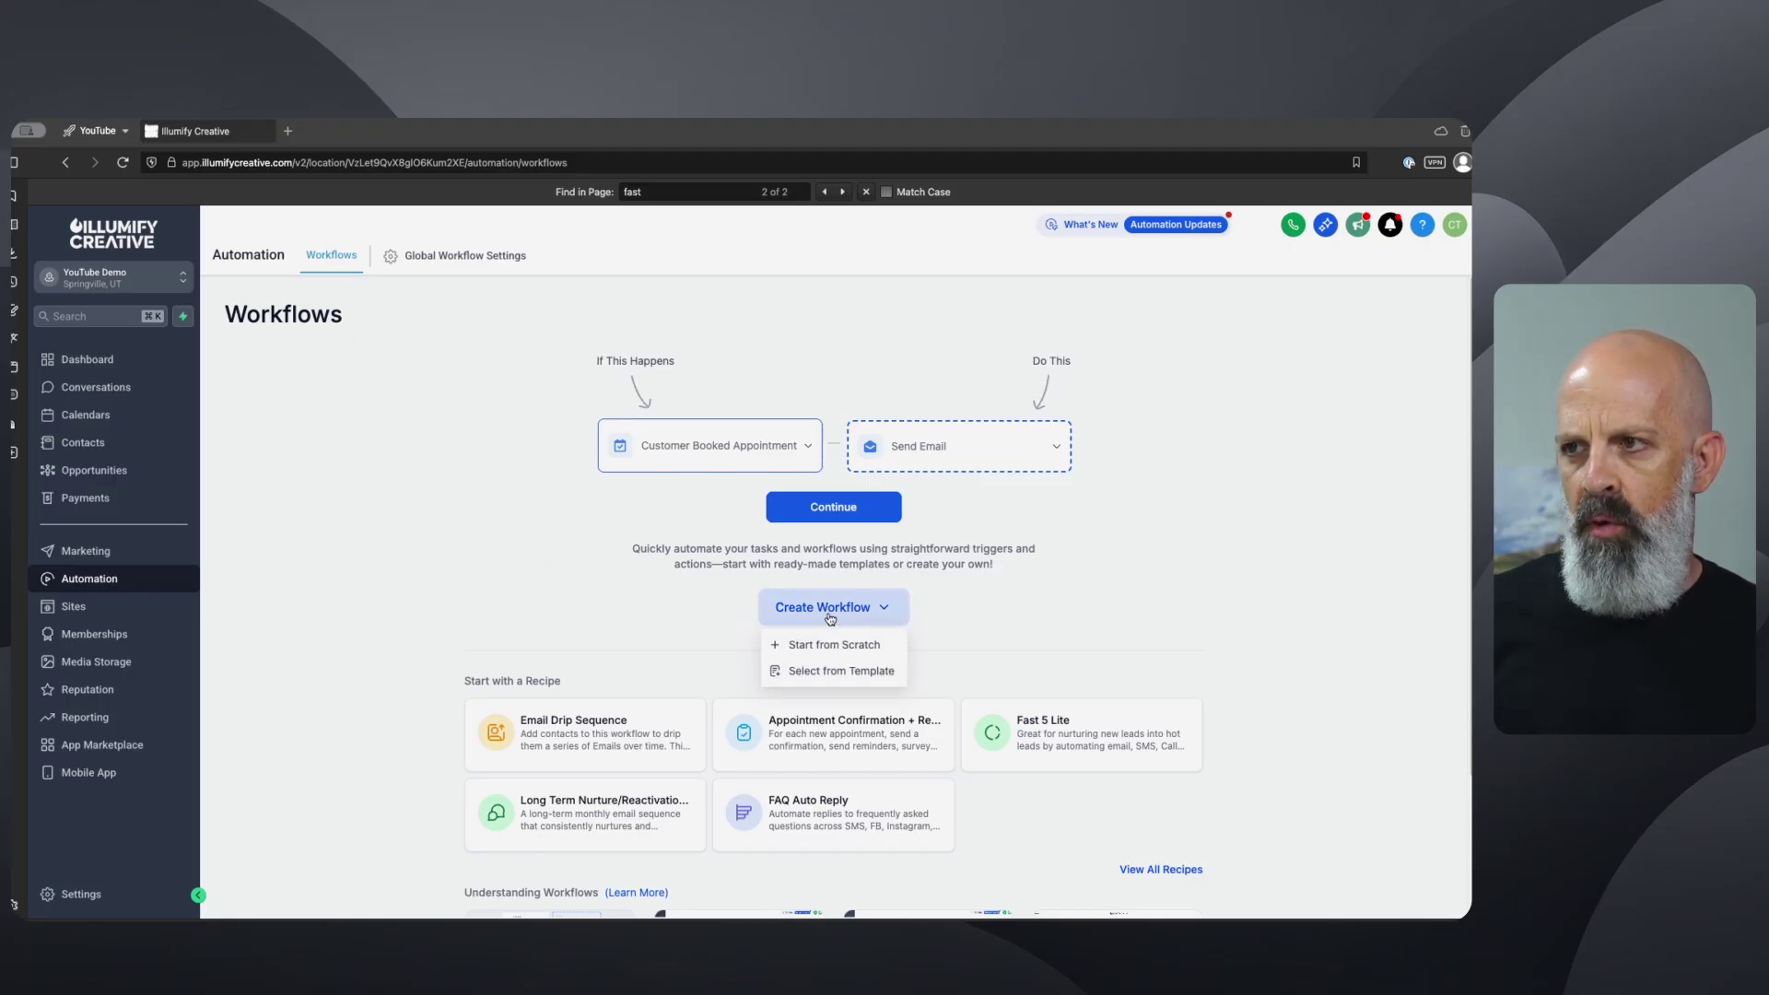
click(799, 674)
click(911, 339)
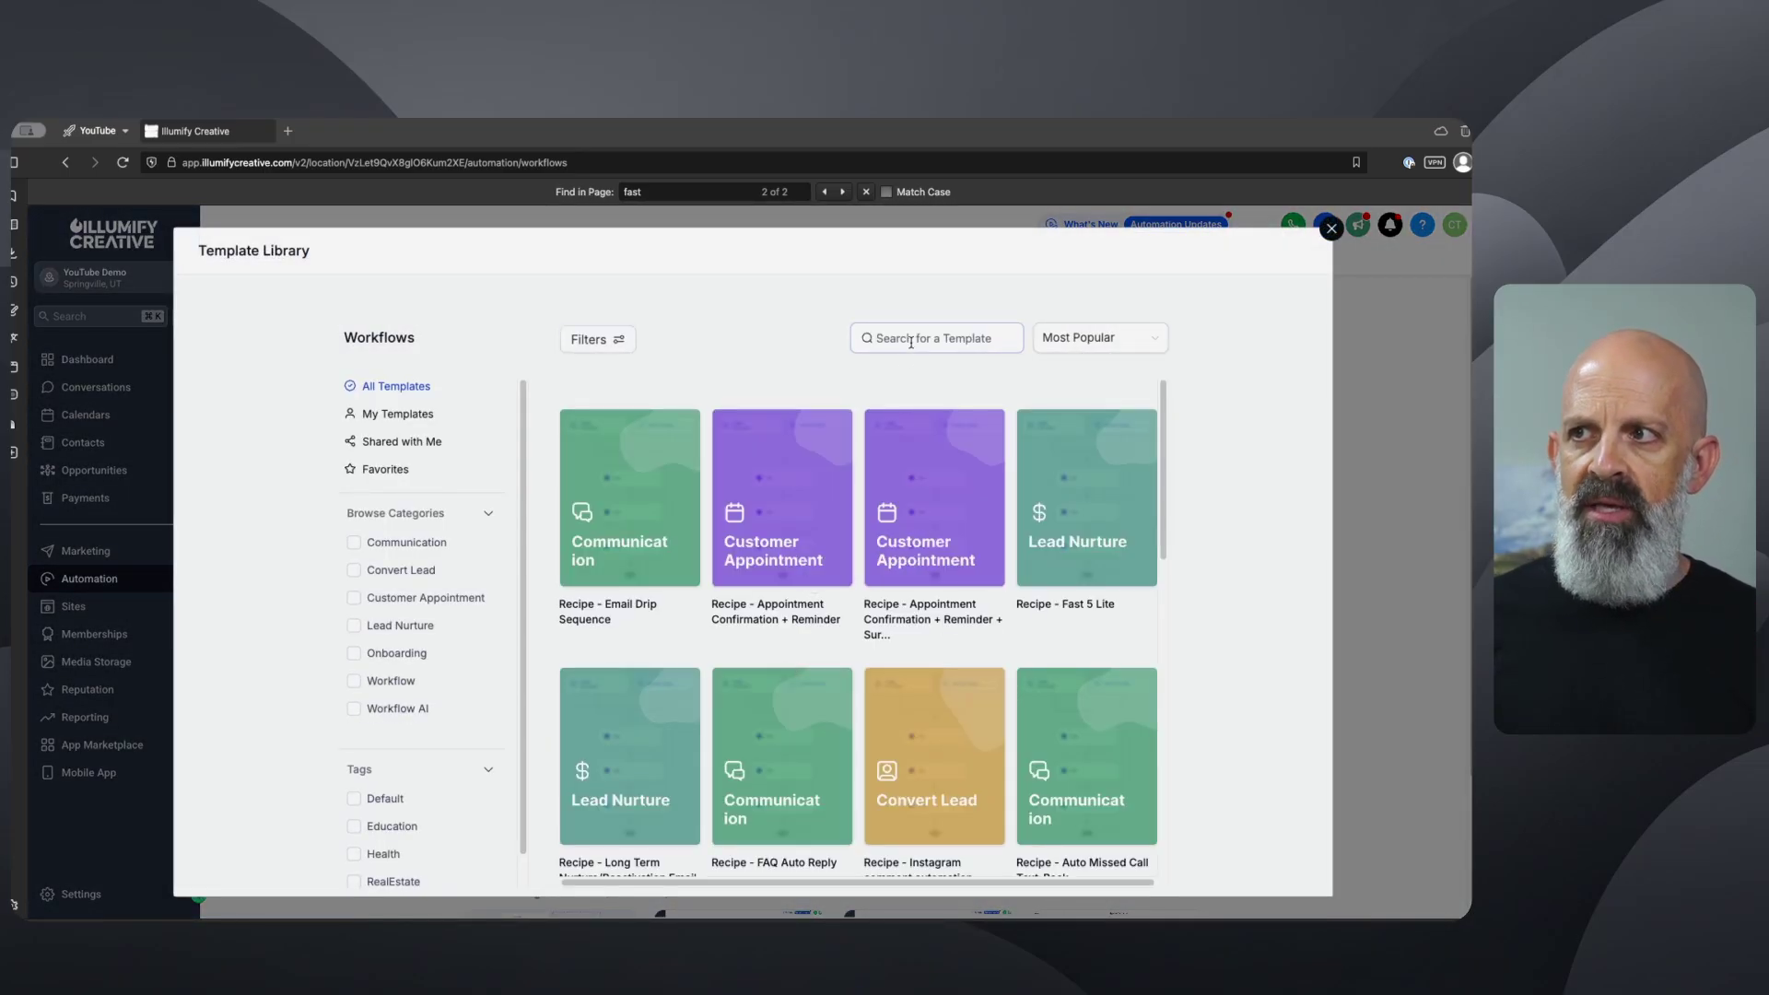
text(five)
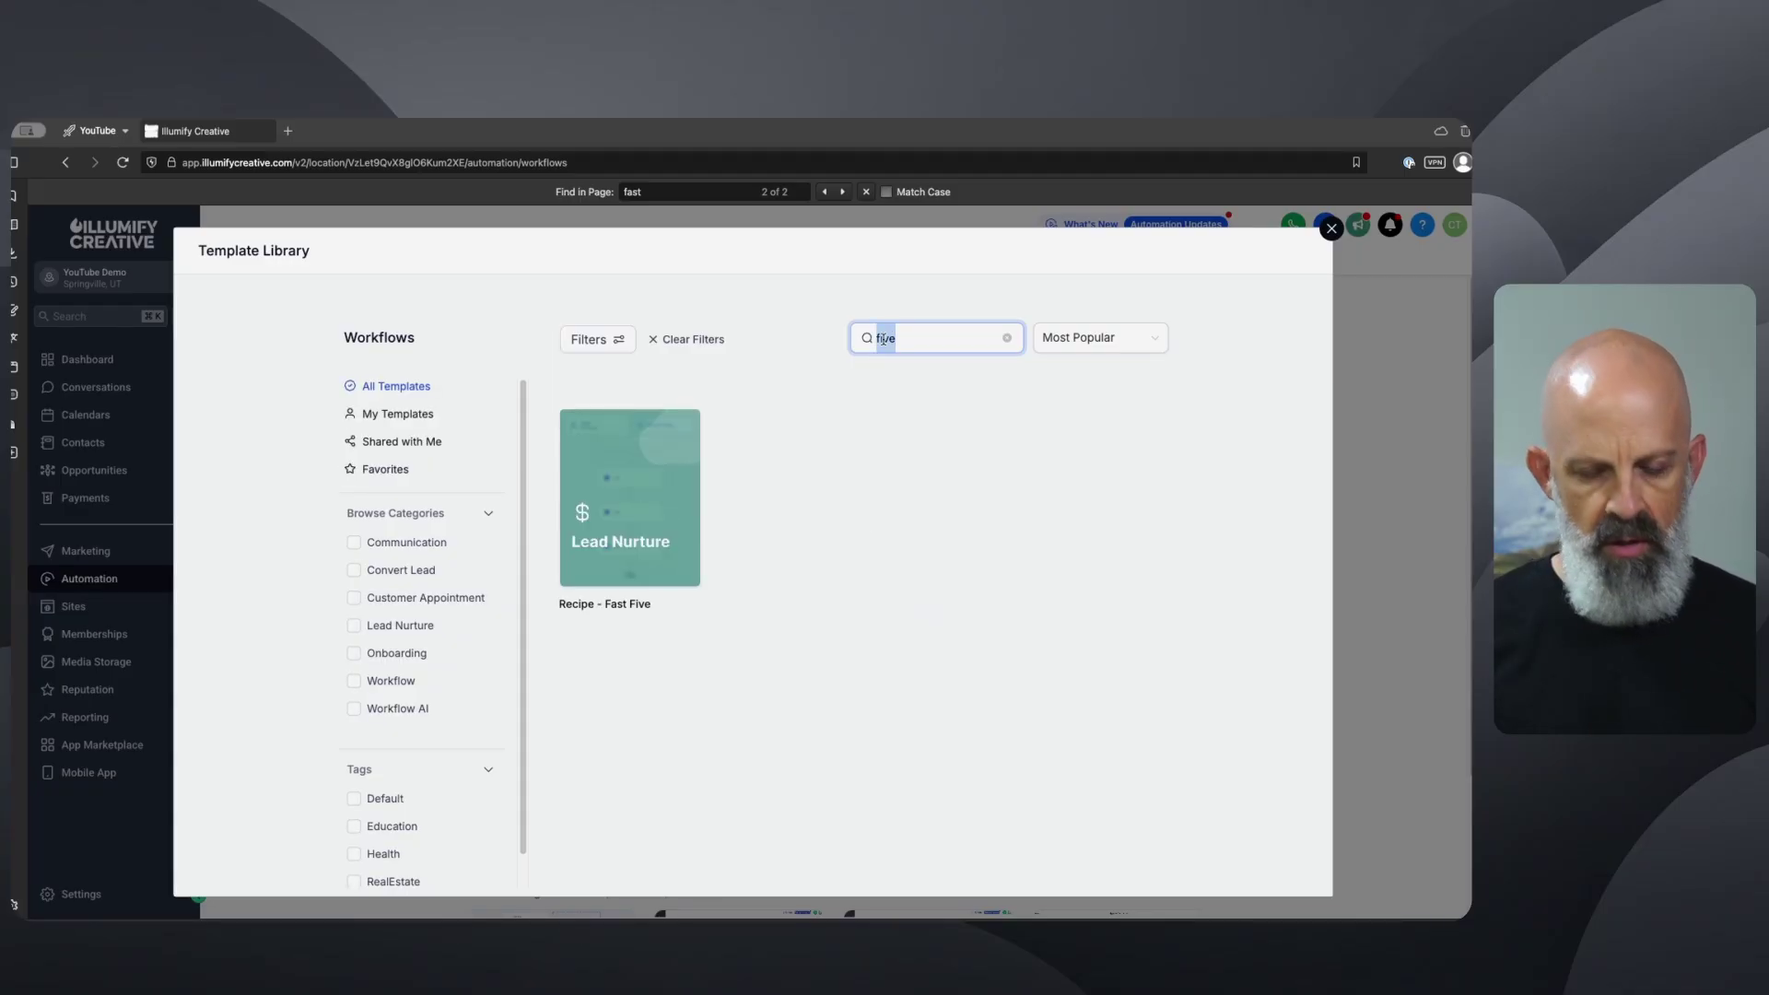
text(fast)
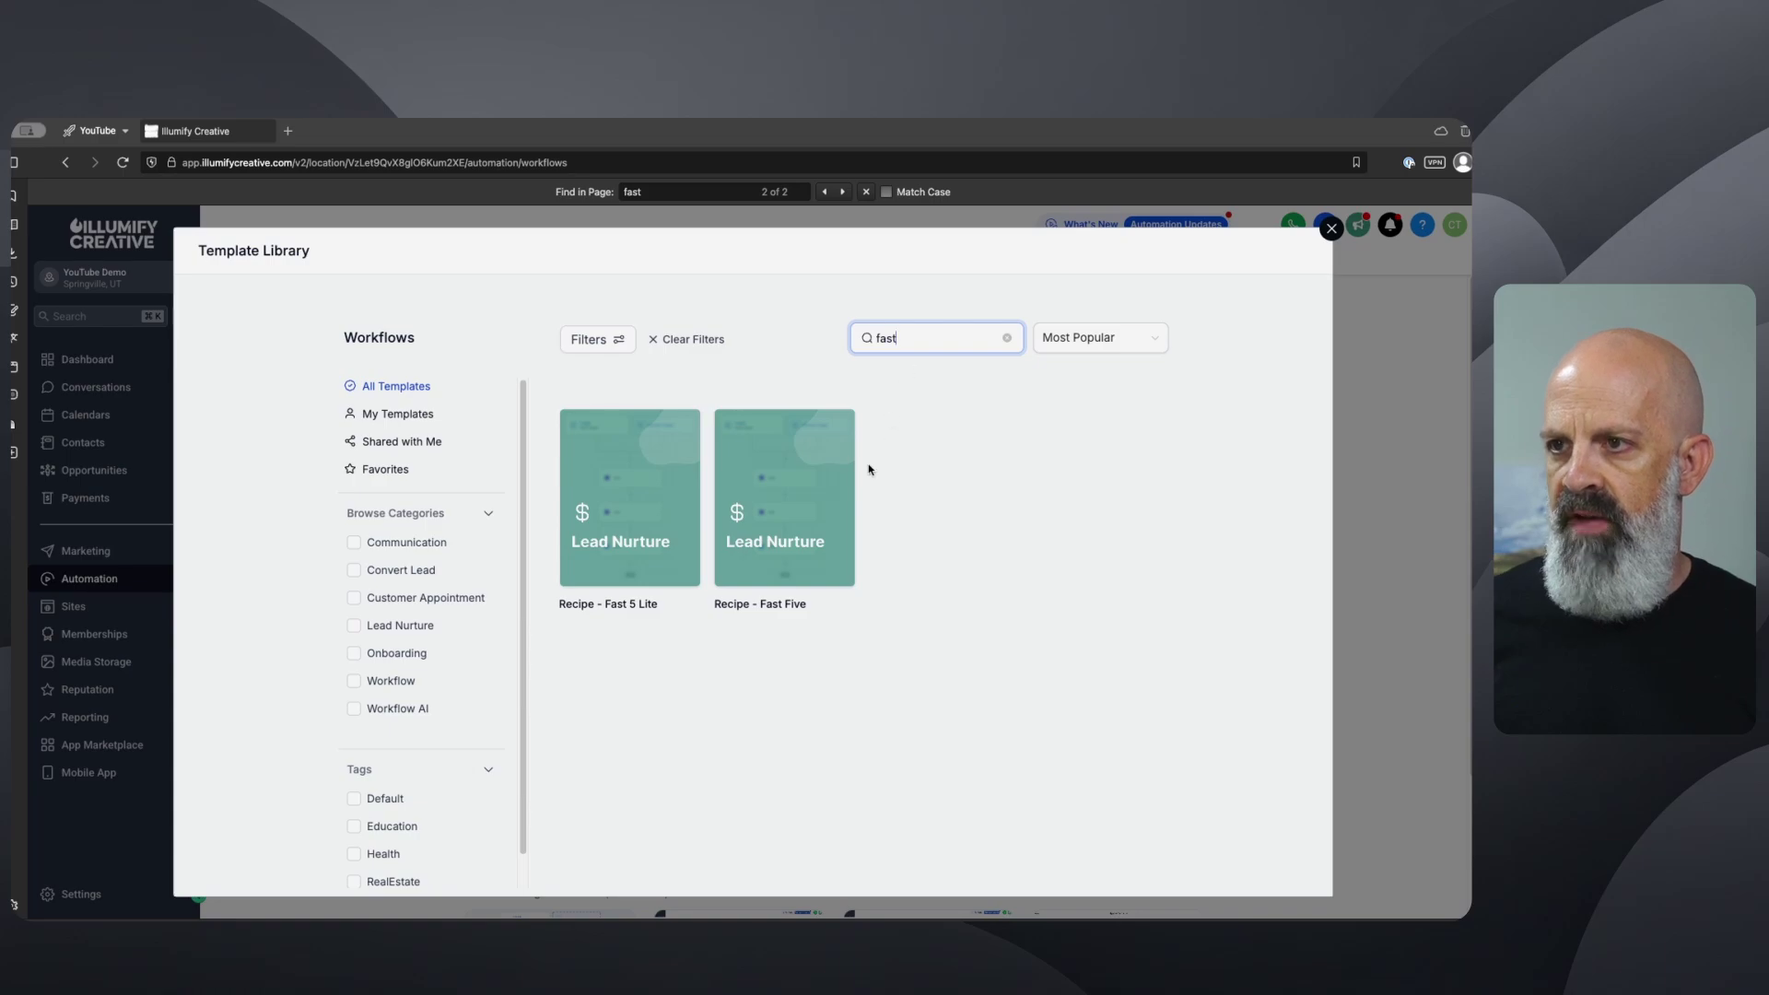
mouse_move(689, 546)
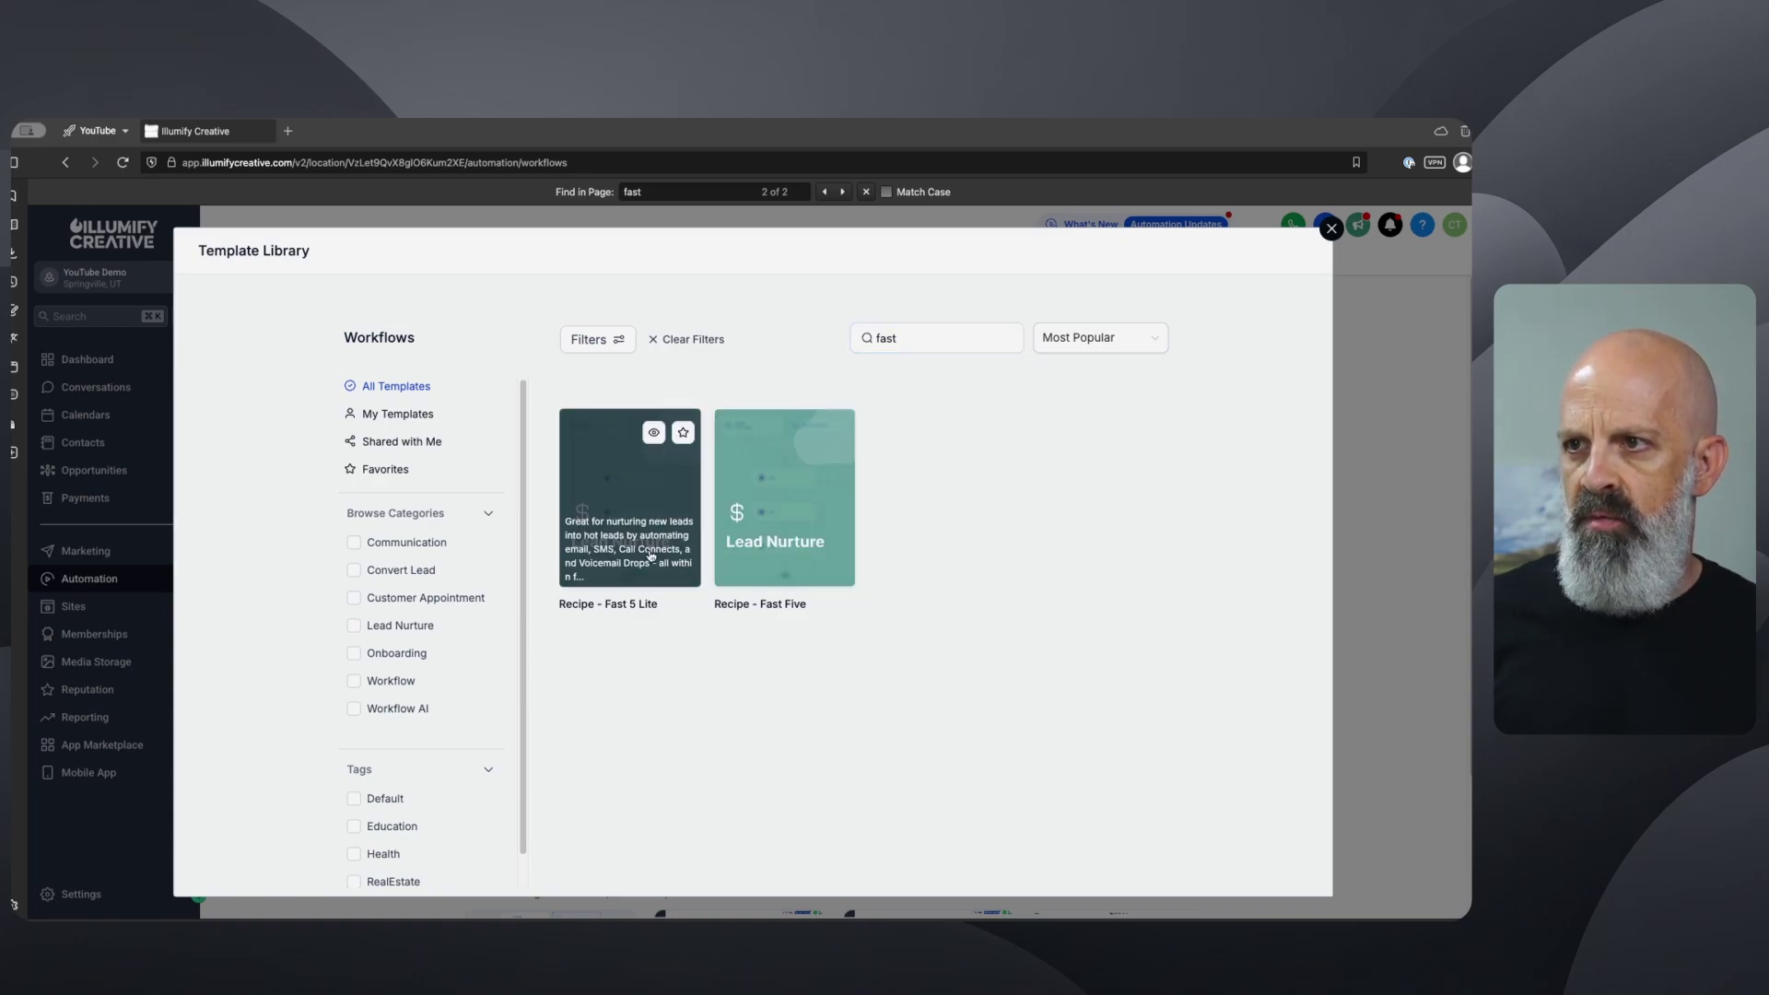
click(627, 603)
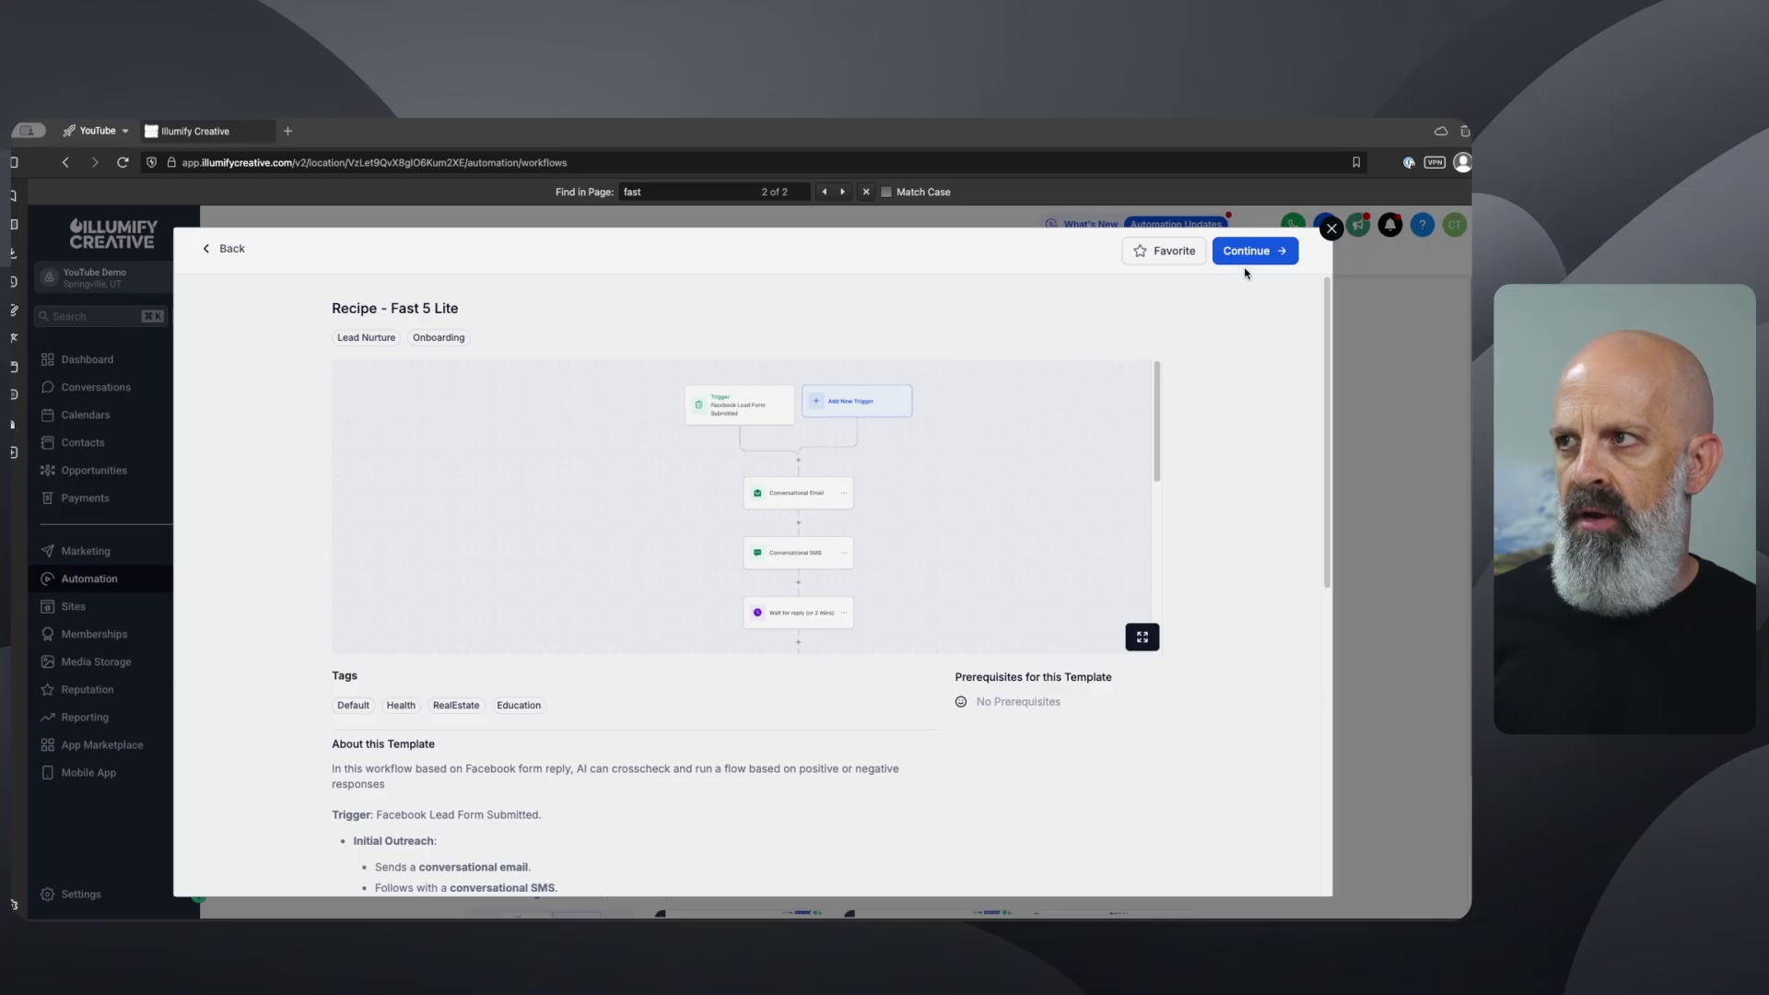
click(1246, 253)
- Examine the Fast 5 Lite workflow's outreach sequence and the settings of its "Wait for reply (or 2 mins)" action, without saving changes
drag(959, 648, 942, 507)
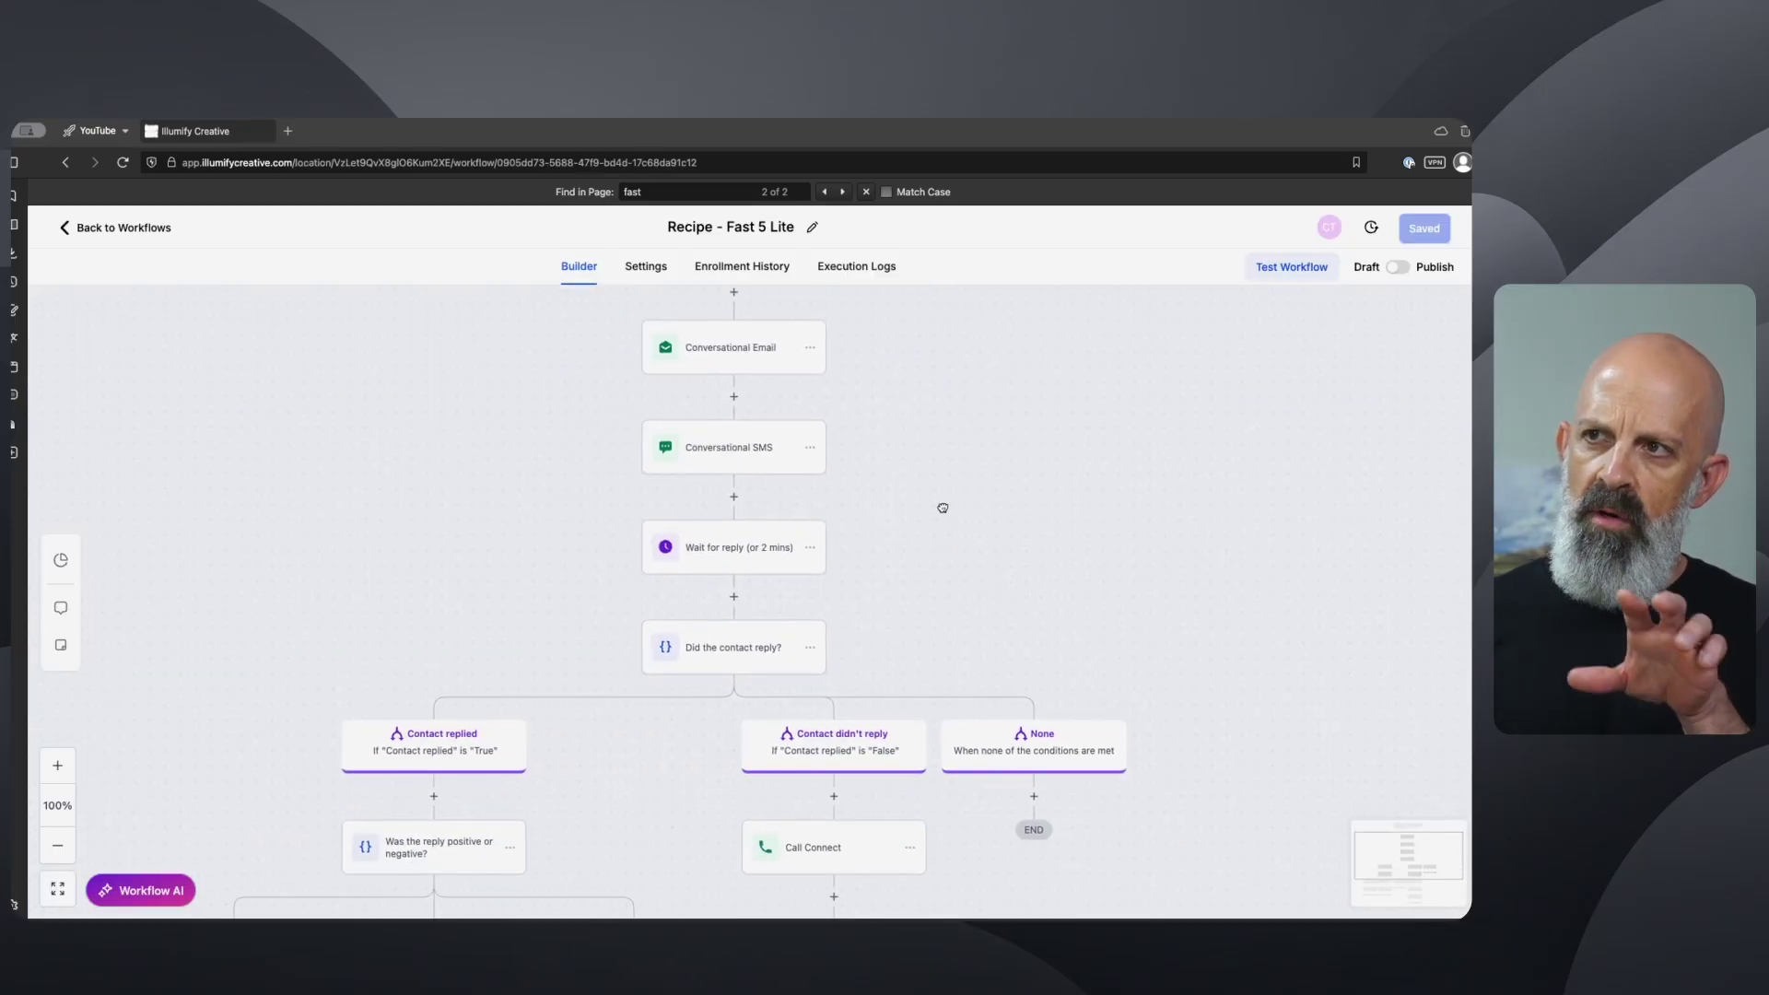
drag(940, 583, 901, 407)
drag(956, 703, 955, 567)
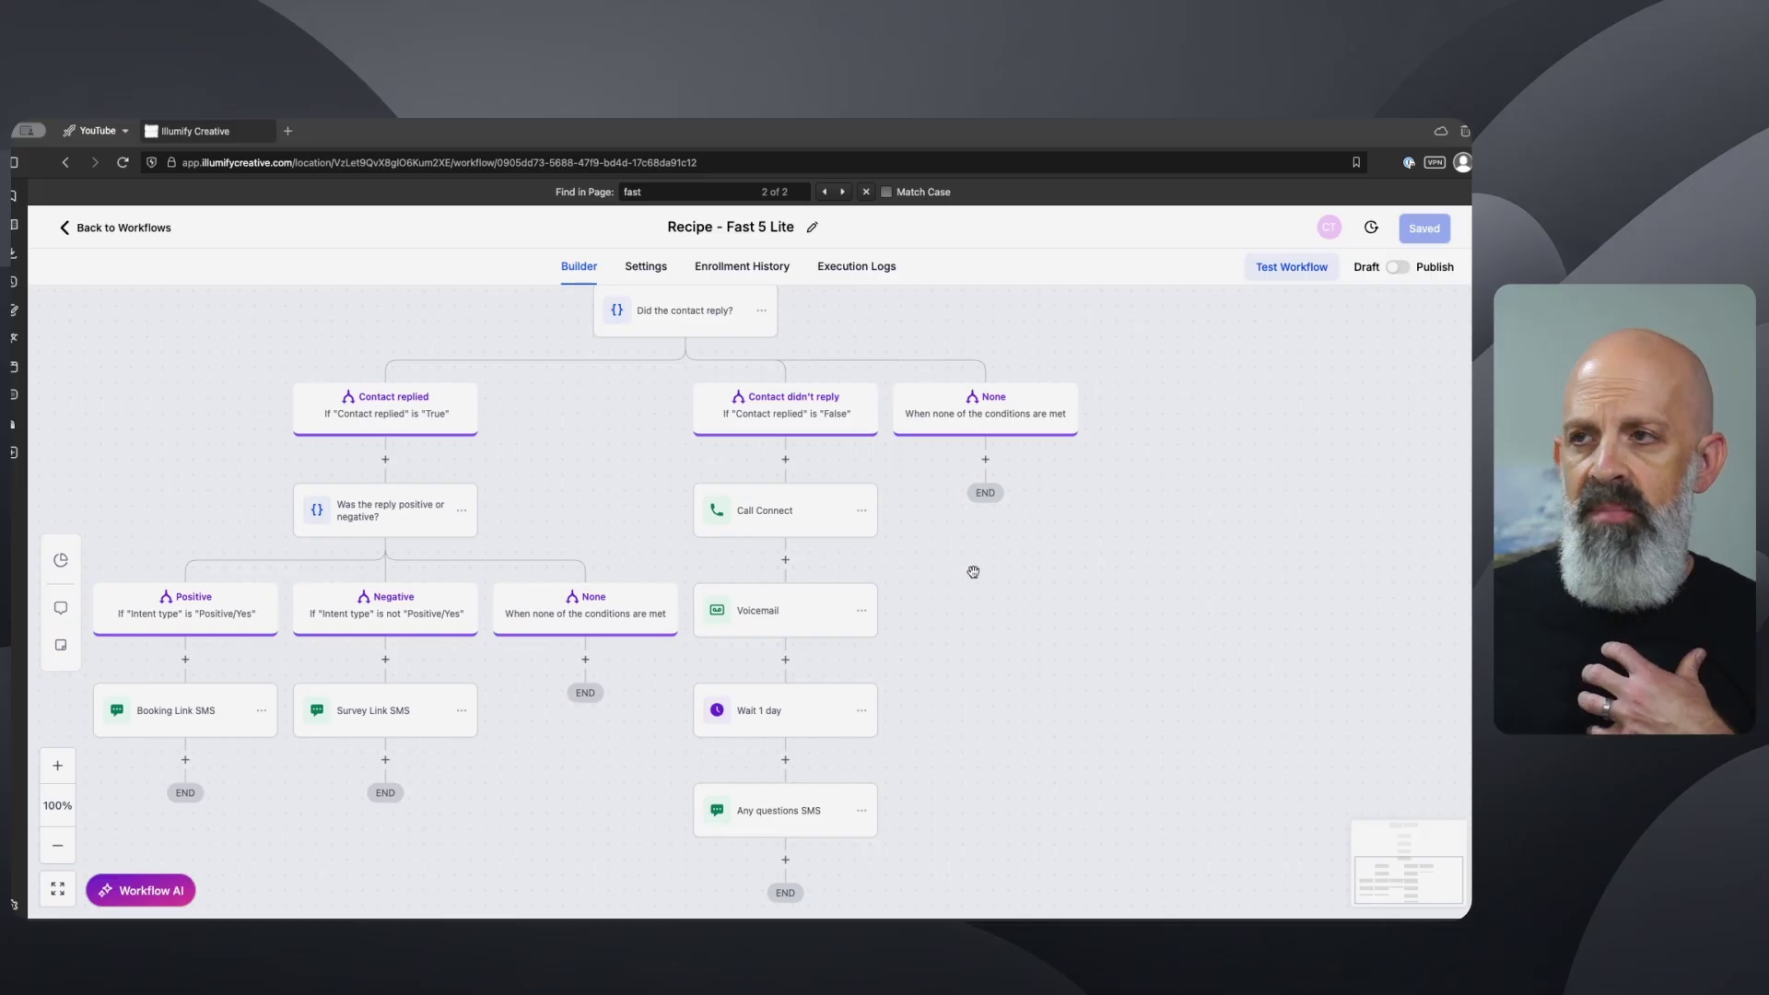
scroll(973, 572, up, 5)
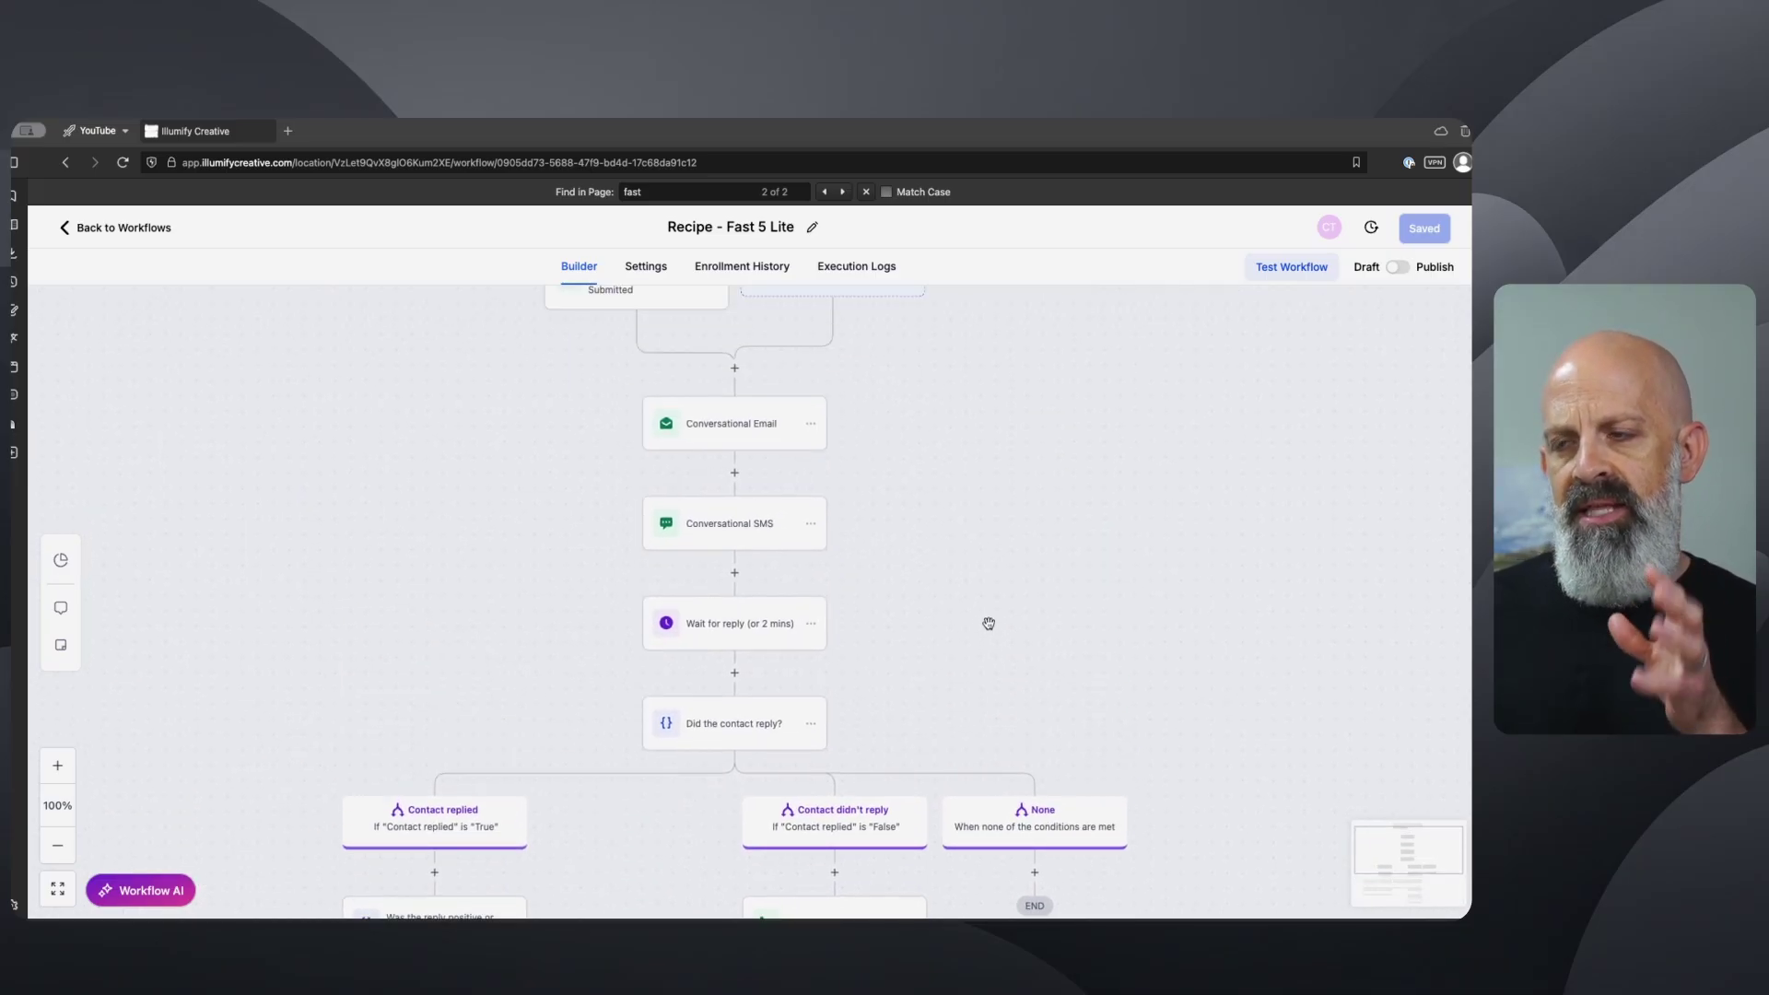
click(729, 622)
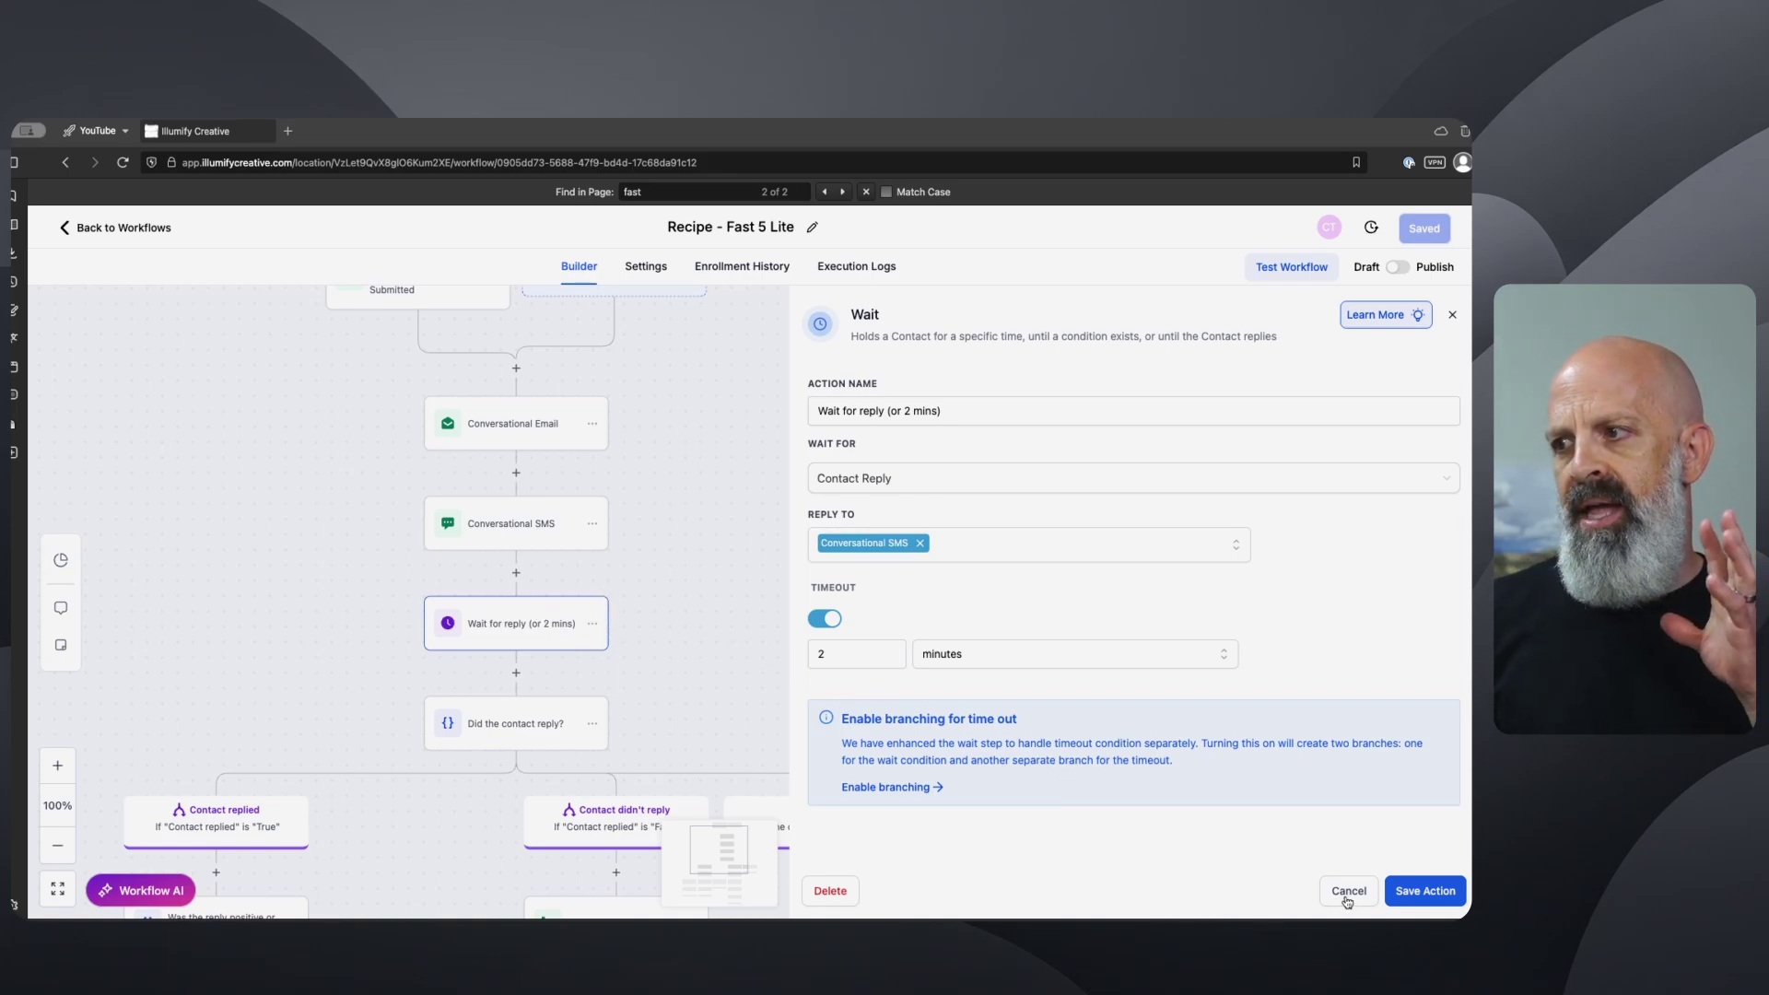
click(1347, 891)
- Examine the workflow's contact-replied and contact-didn't-reply branches, from the reply condition through to the "Any questions SMS" action
drag(540, 636, 612, 478)
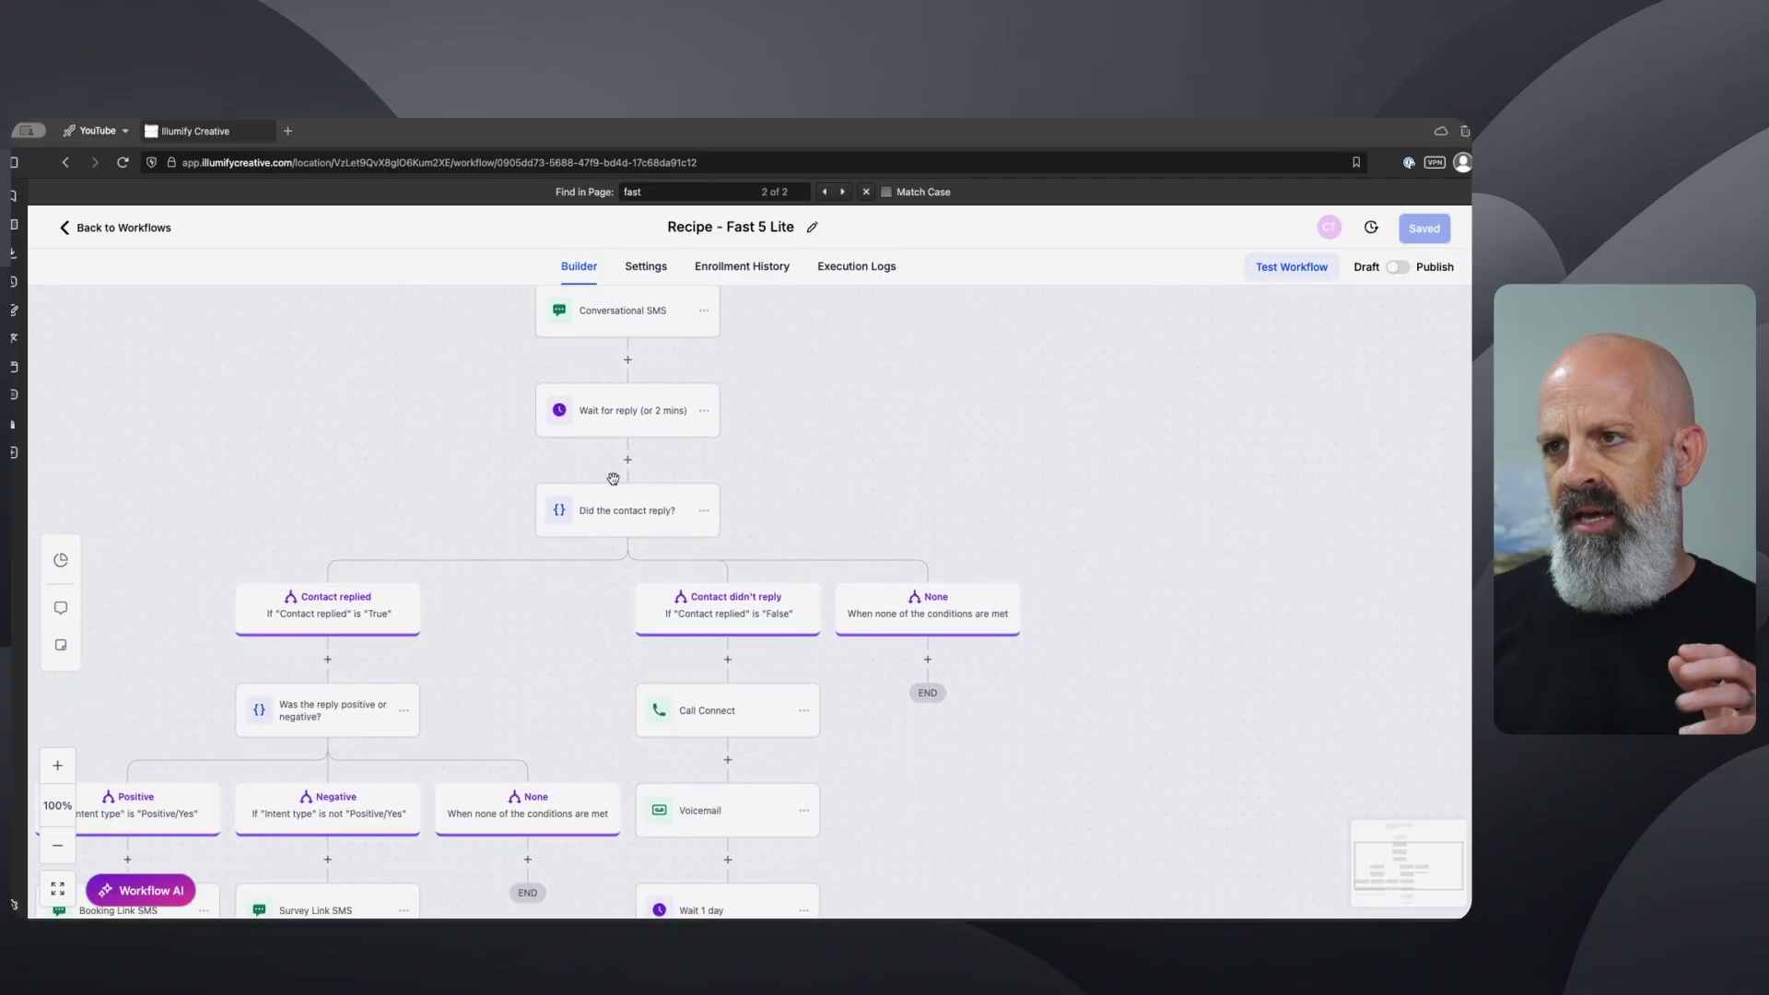
scroll(613, 478, down, 3)
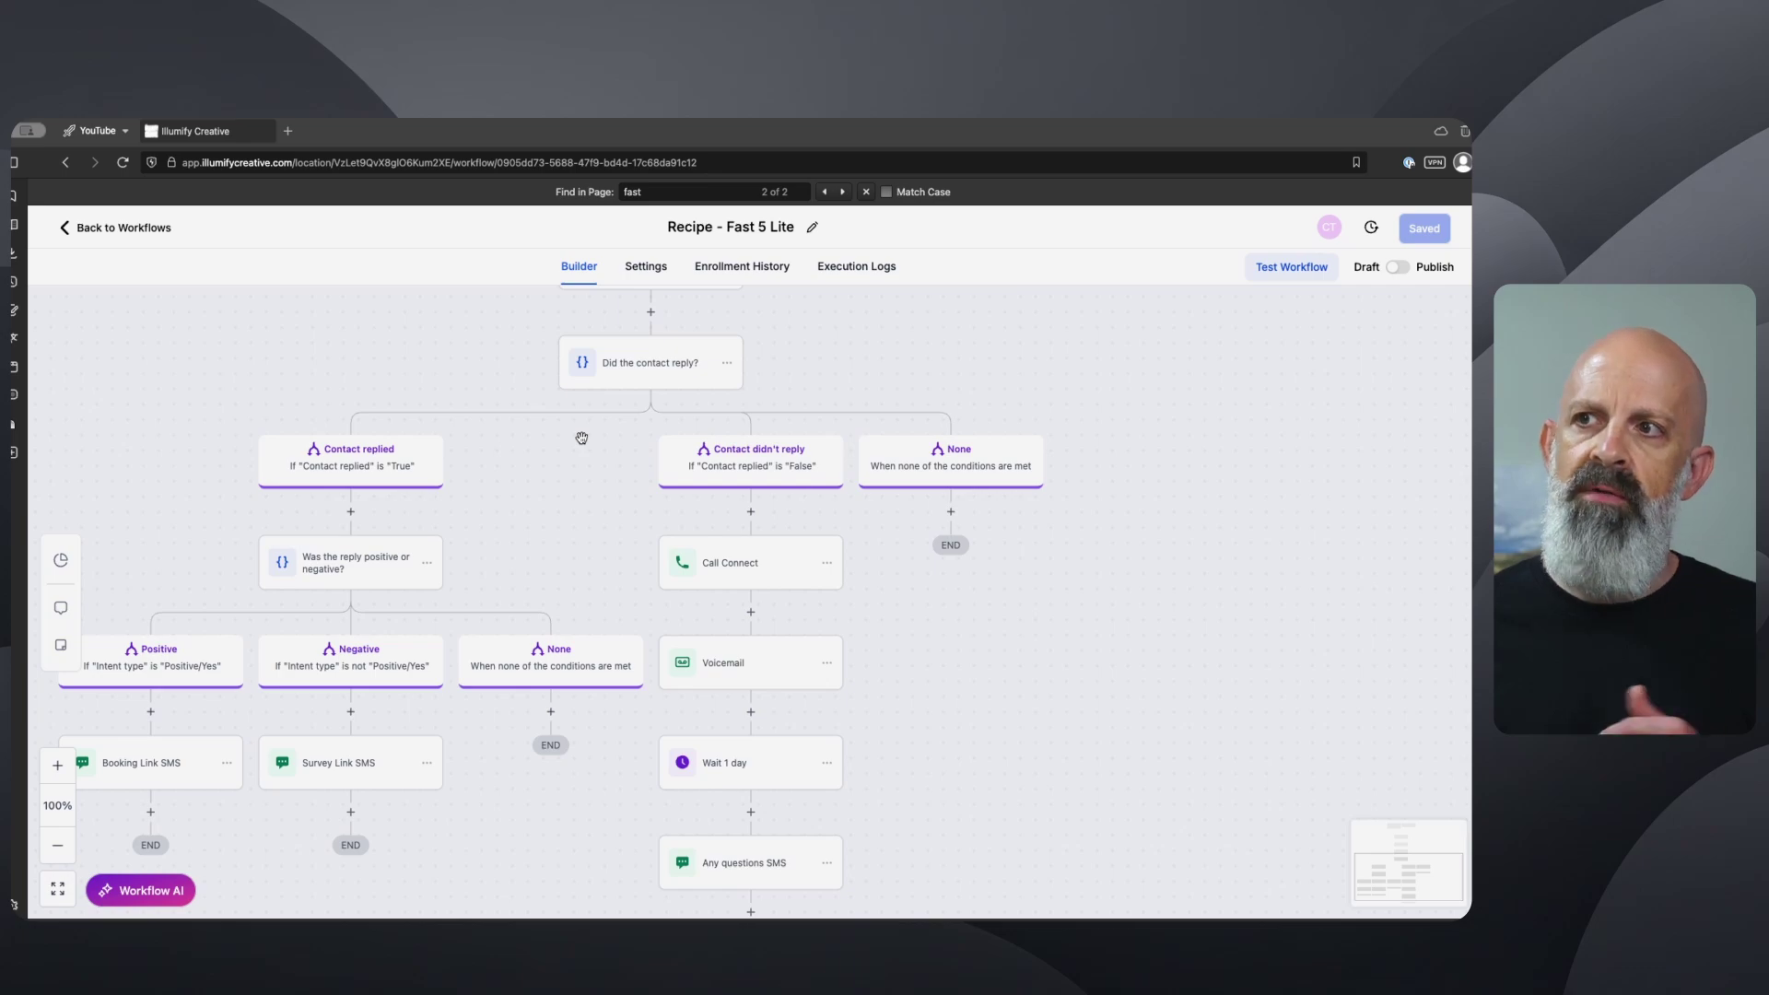
scroll(608, 461, up, 2)
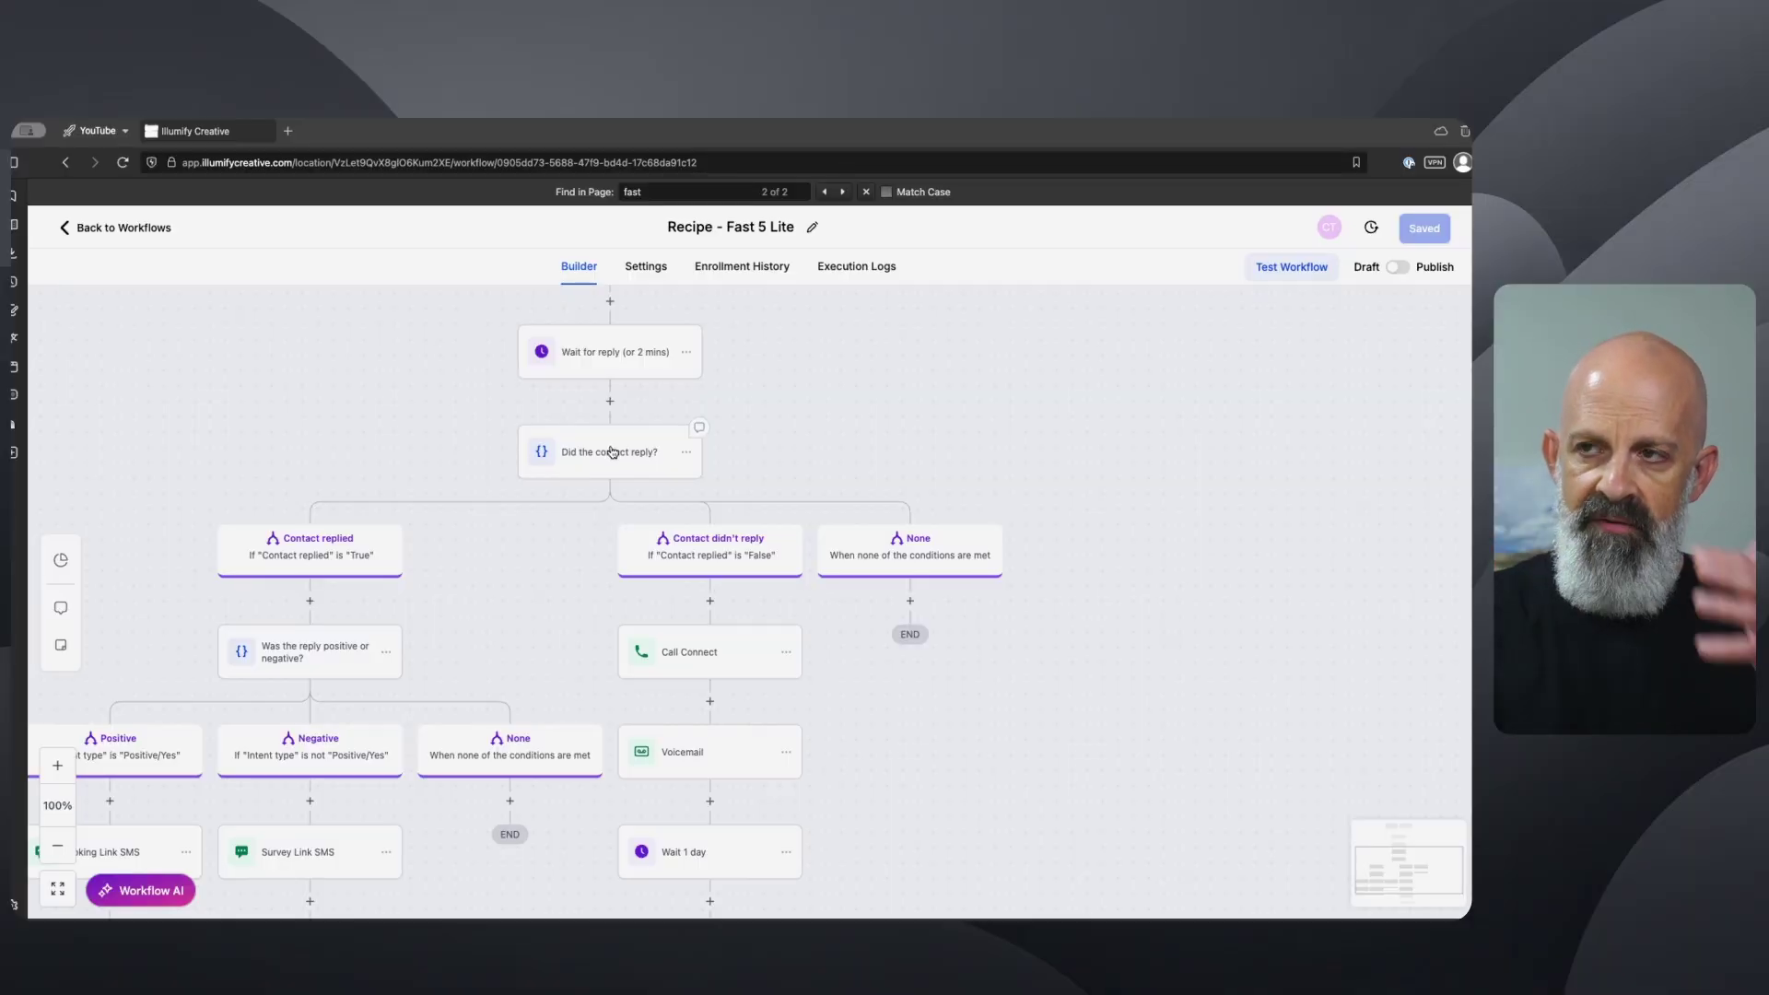
scroll(762, 390, up, 3)
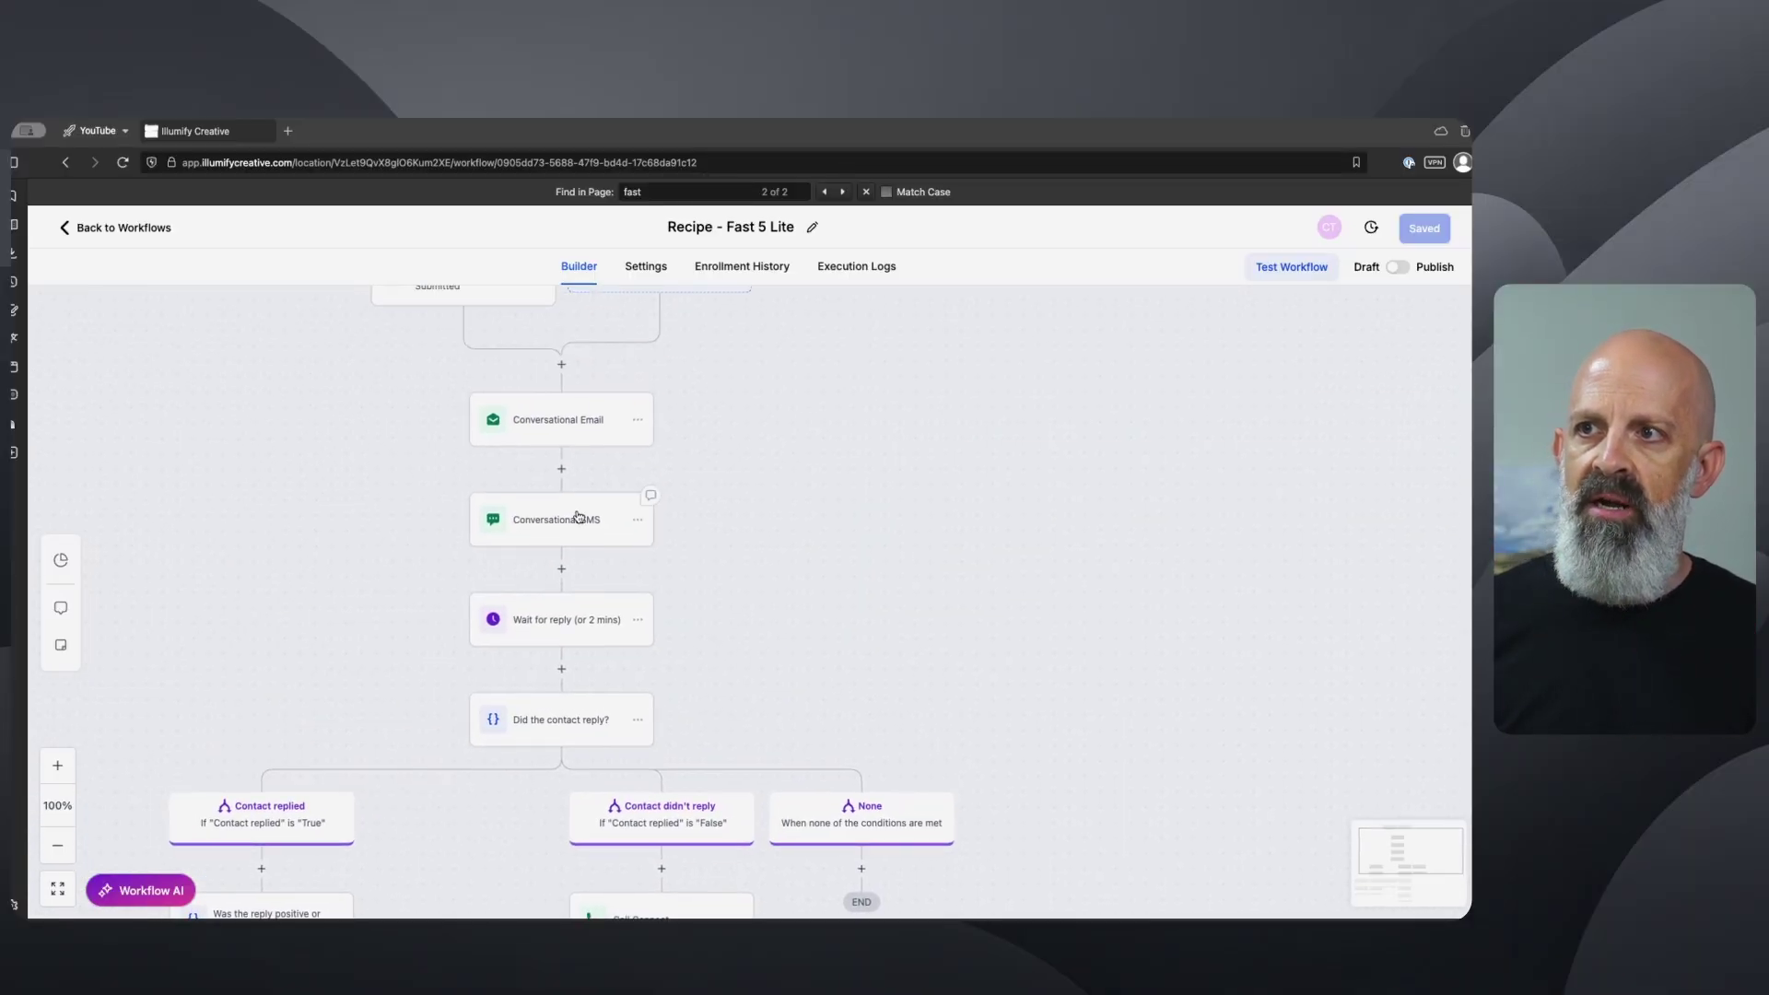
scroll(707, 620, down, 5)
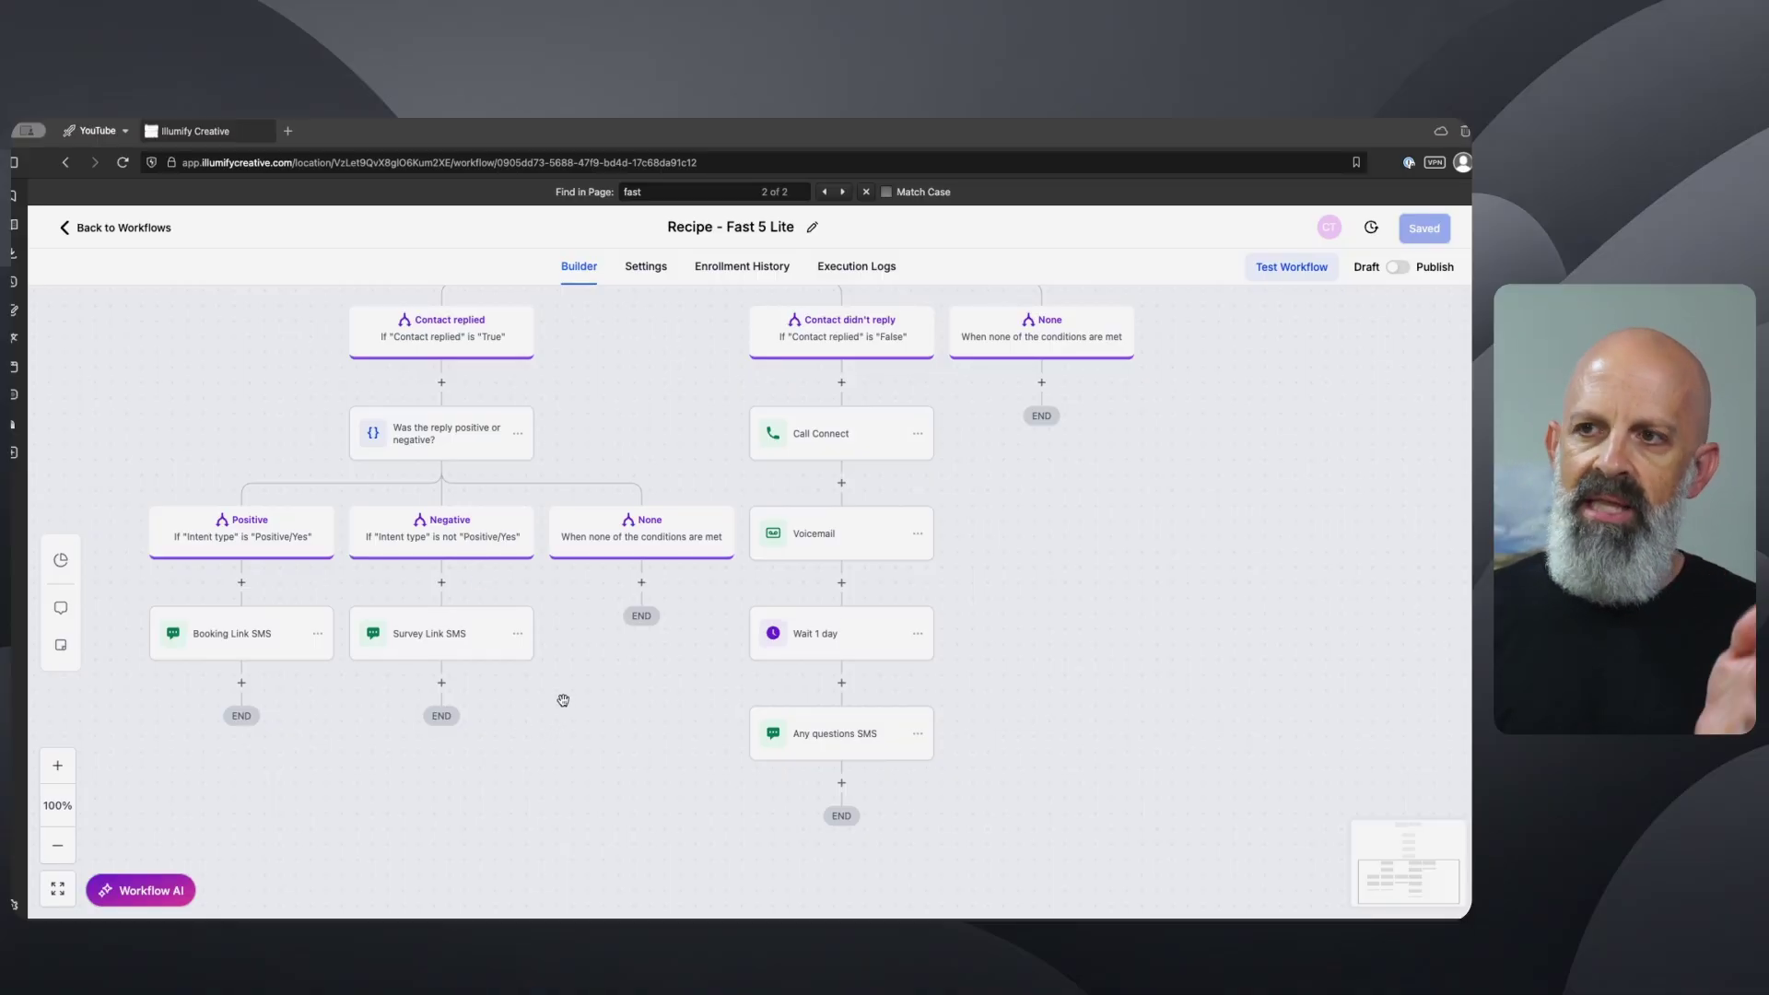
drag(563, 700, 537, 859)
drag(626, 605, 470, 598)
drag(813, 667, 789, 556)
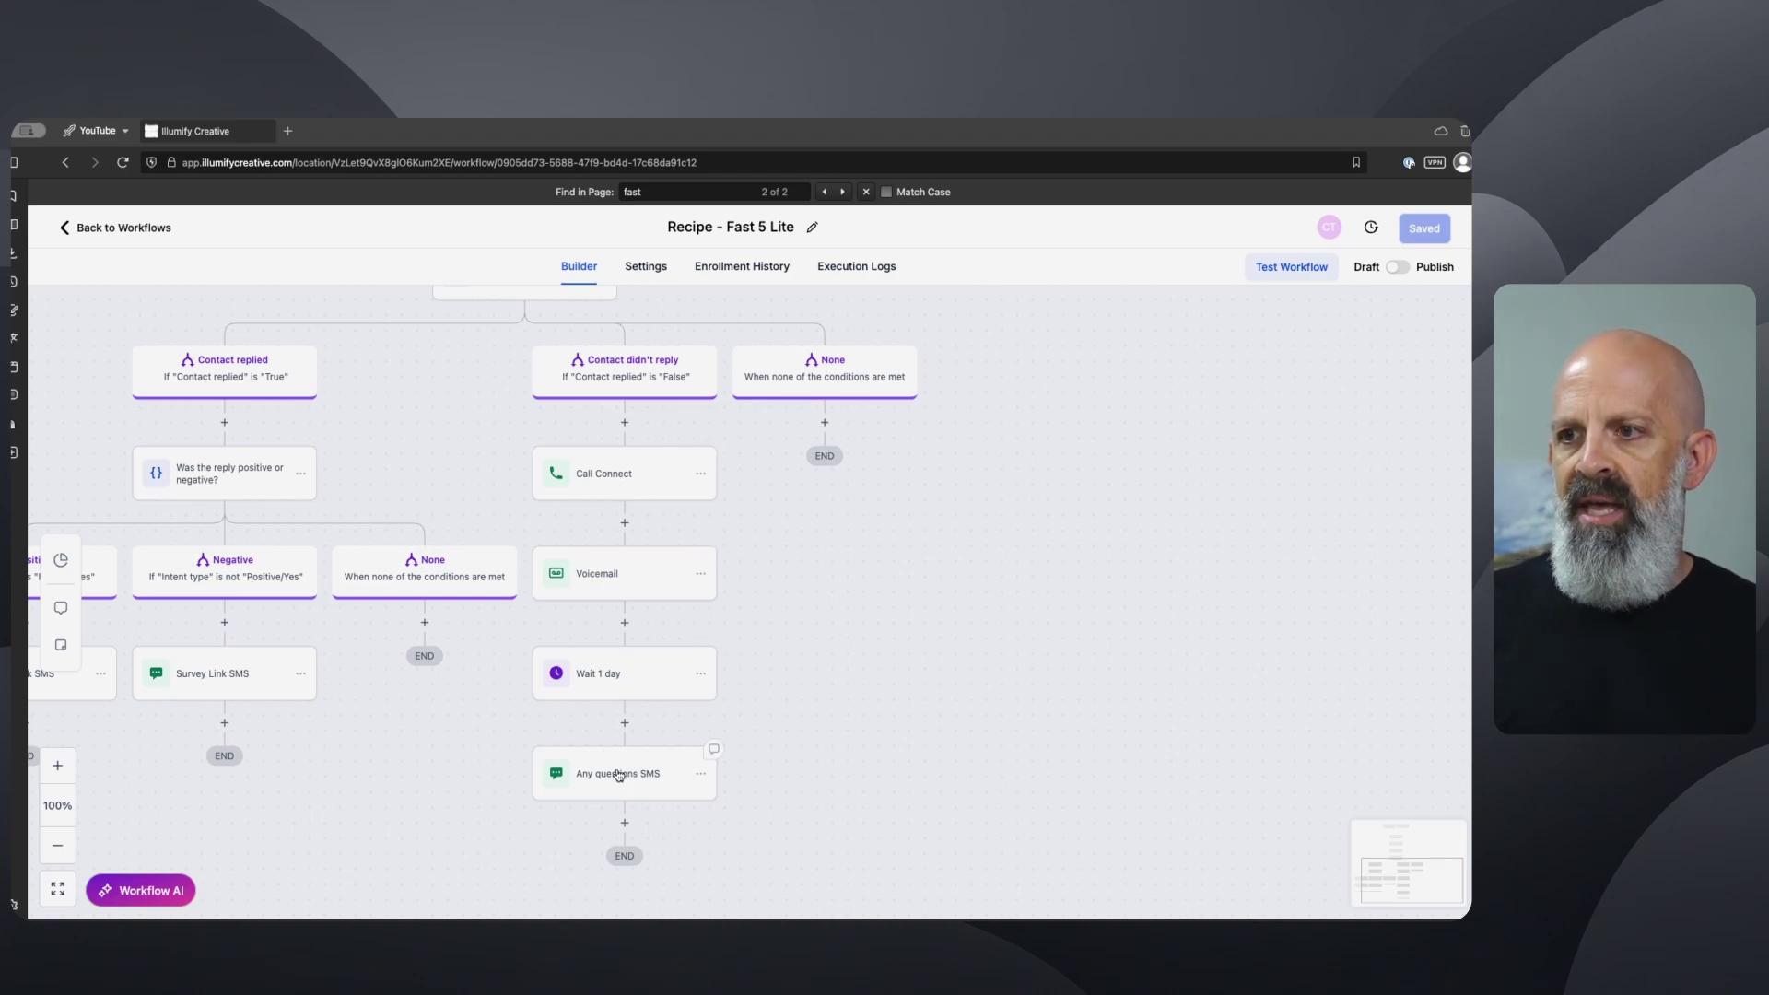
drag(632, 780, 620, 702)
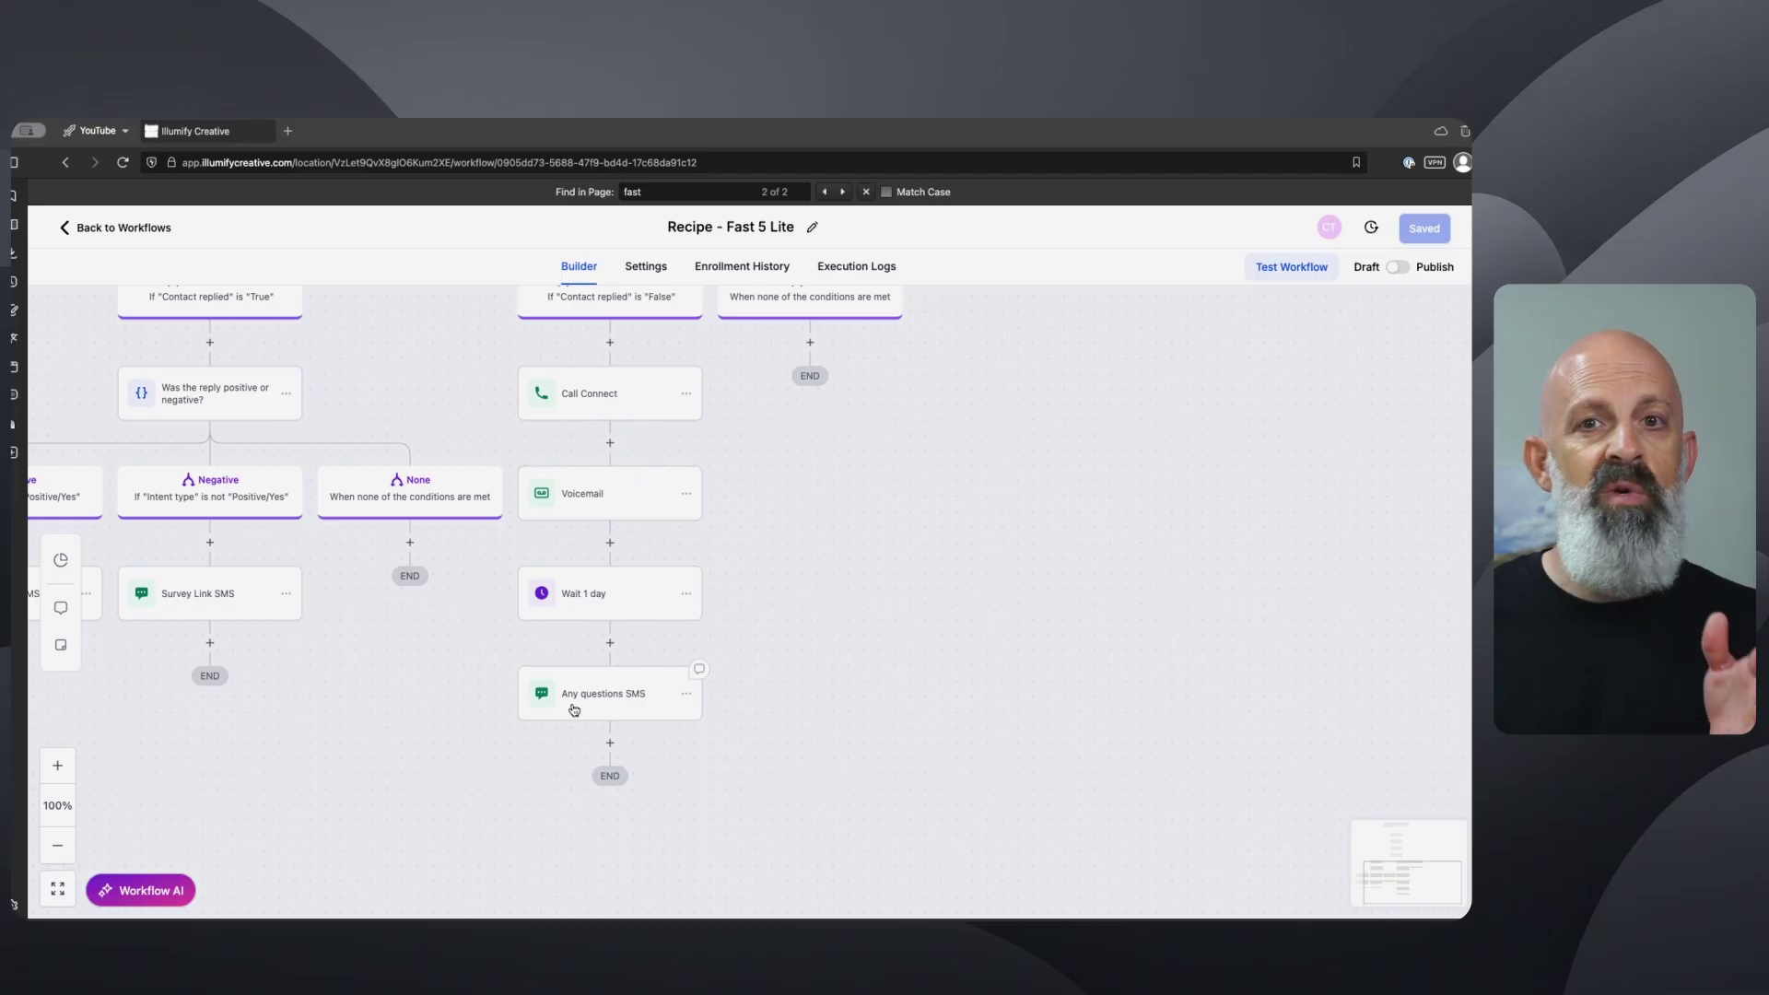
scroll(889, 556, up, 5)
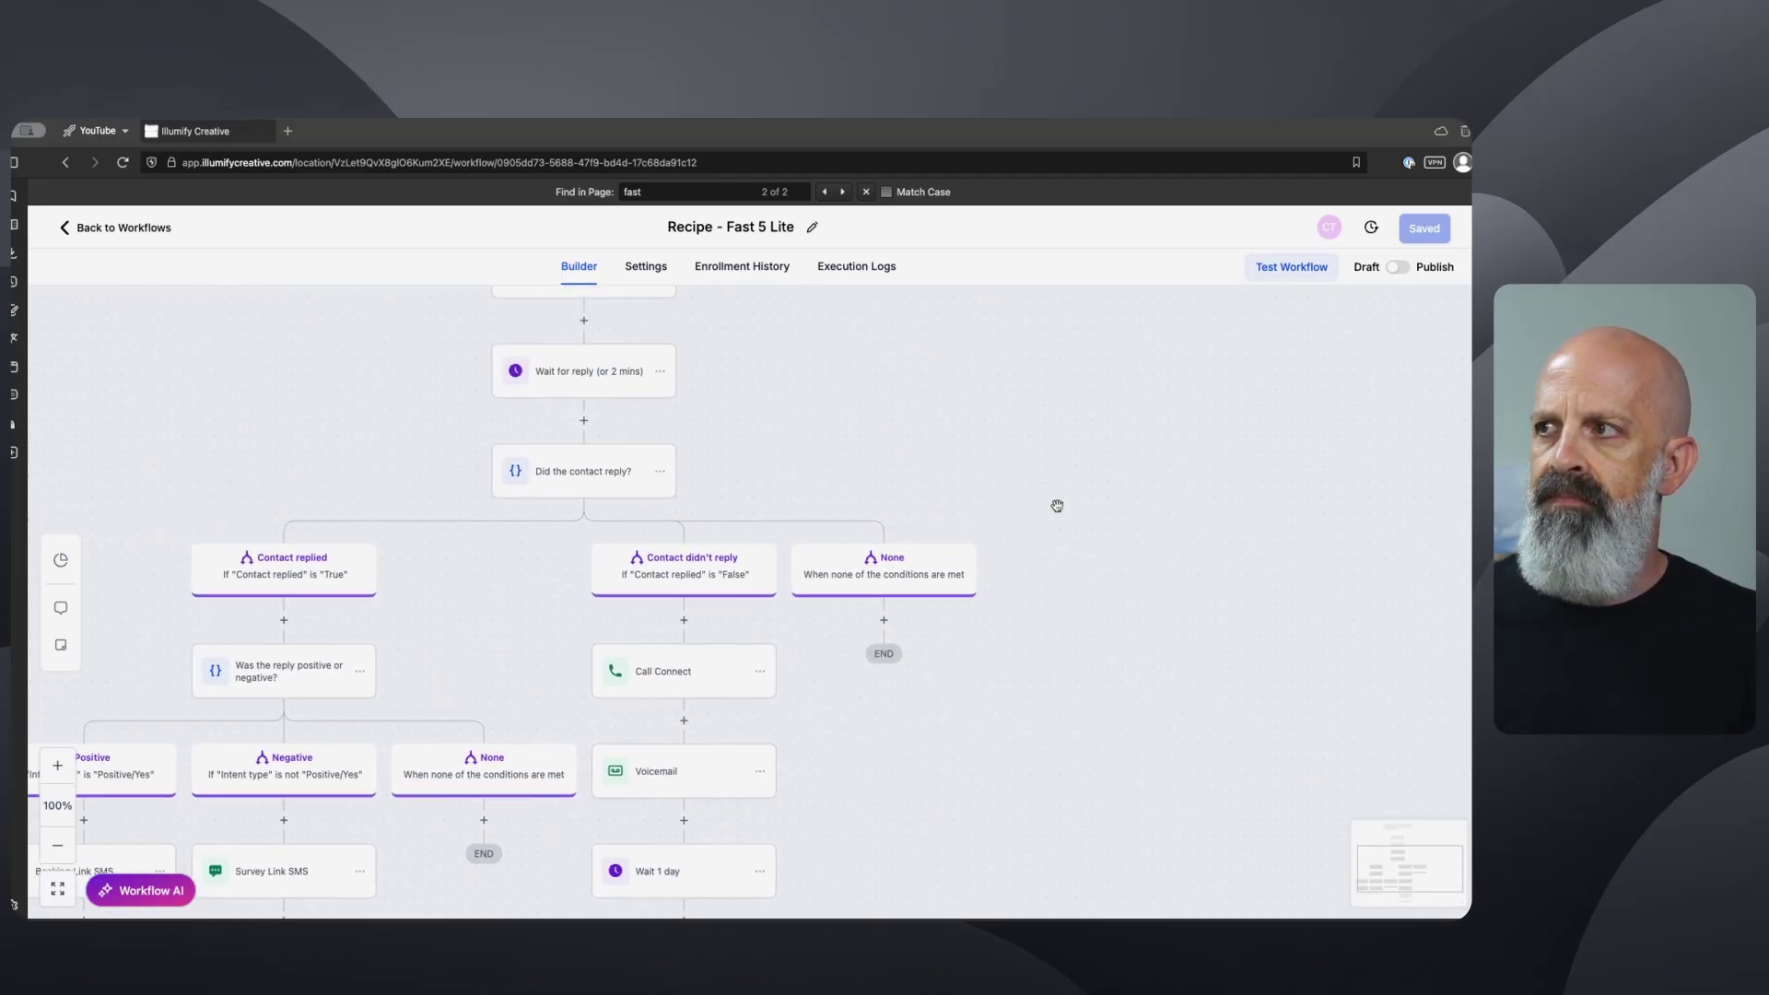
- Leave the Fast 5 Lite workflow and create a new workflow from scratch
click(133, 233)
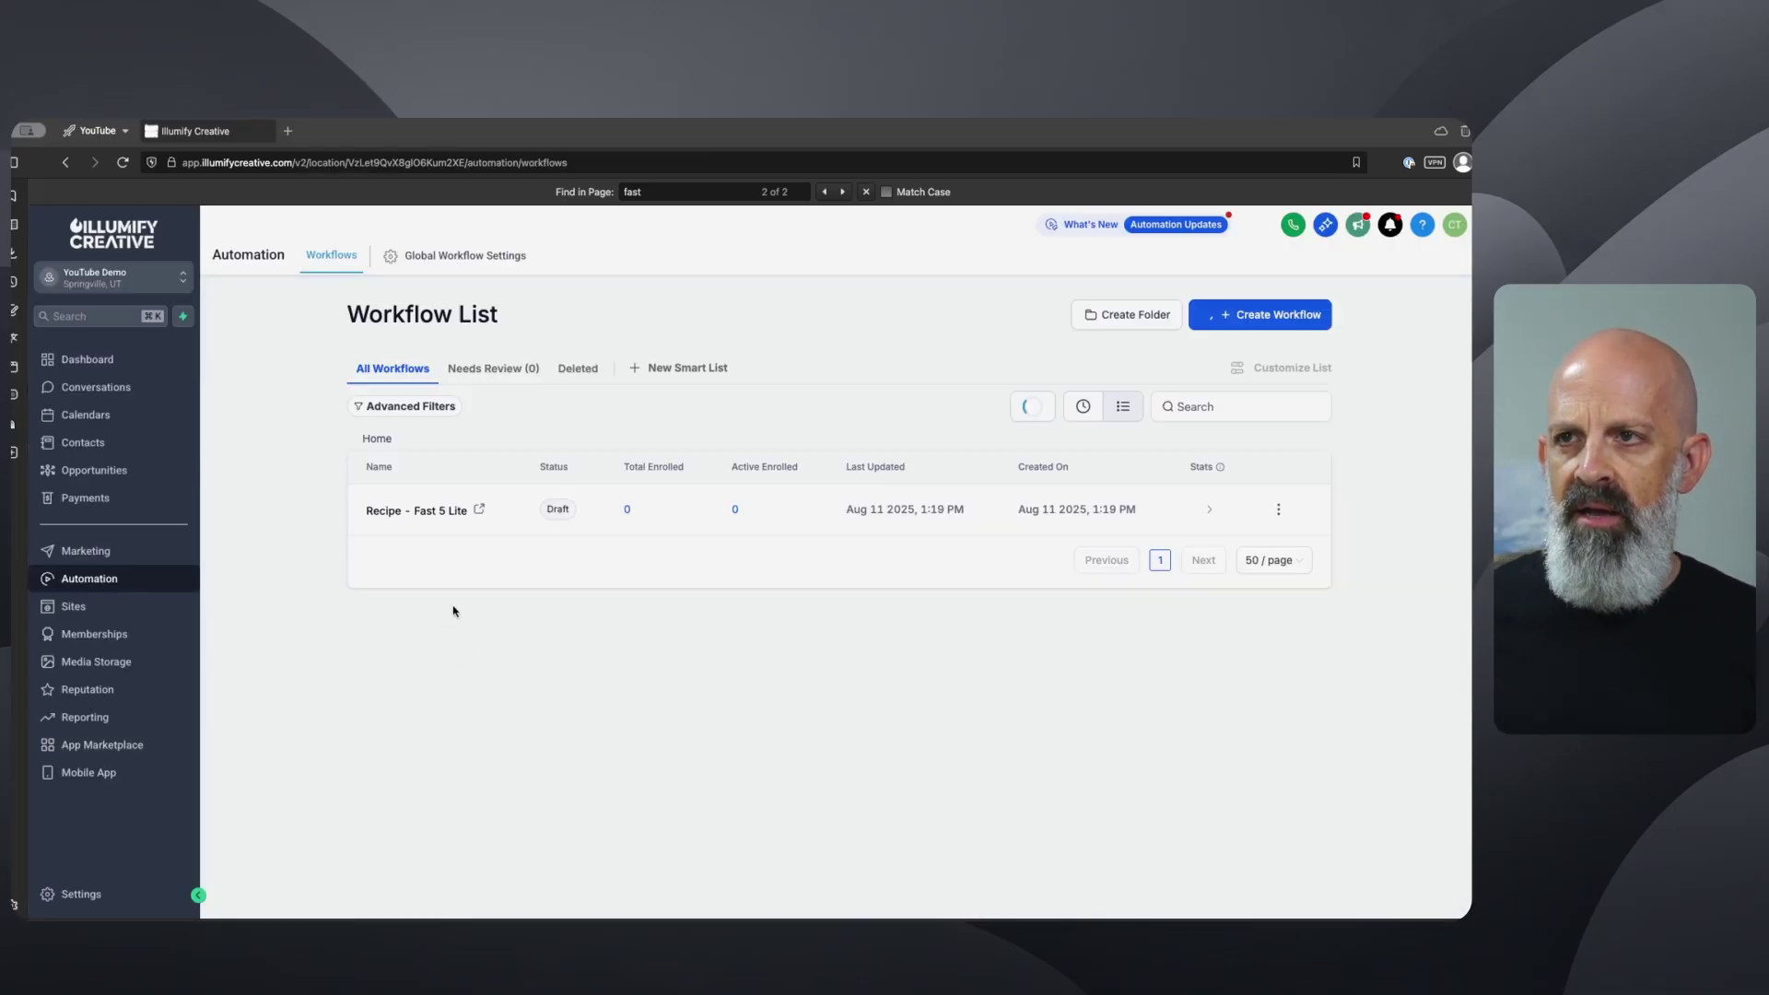
click(1276, 316)
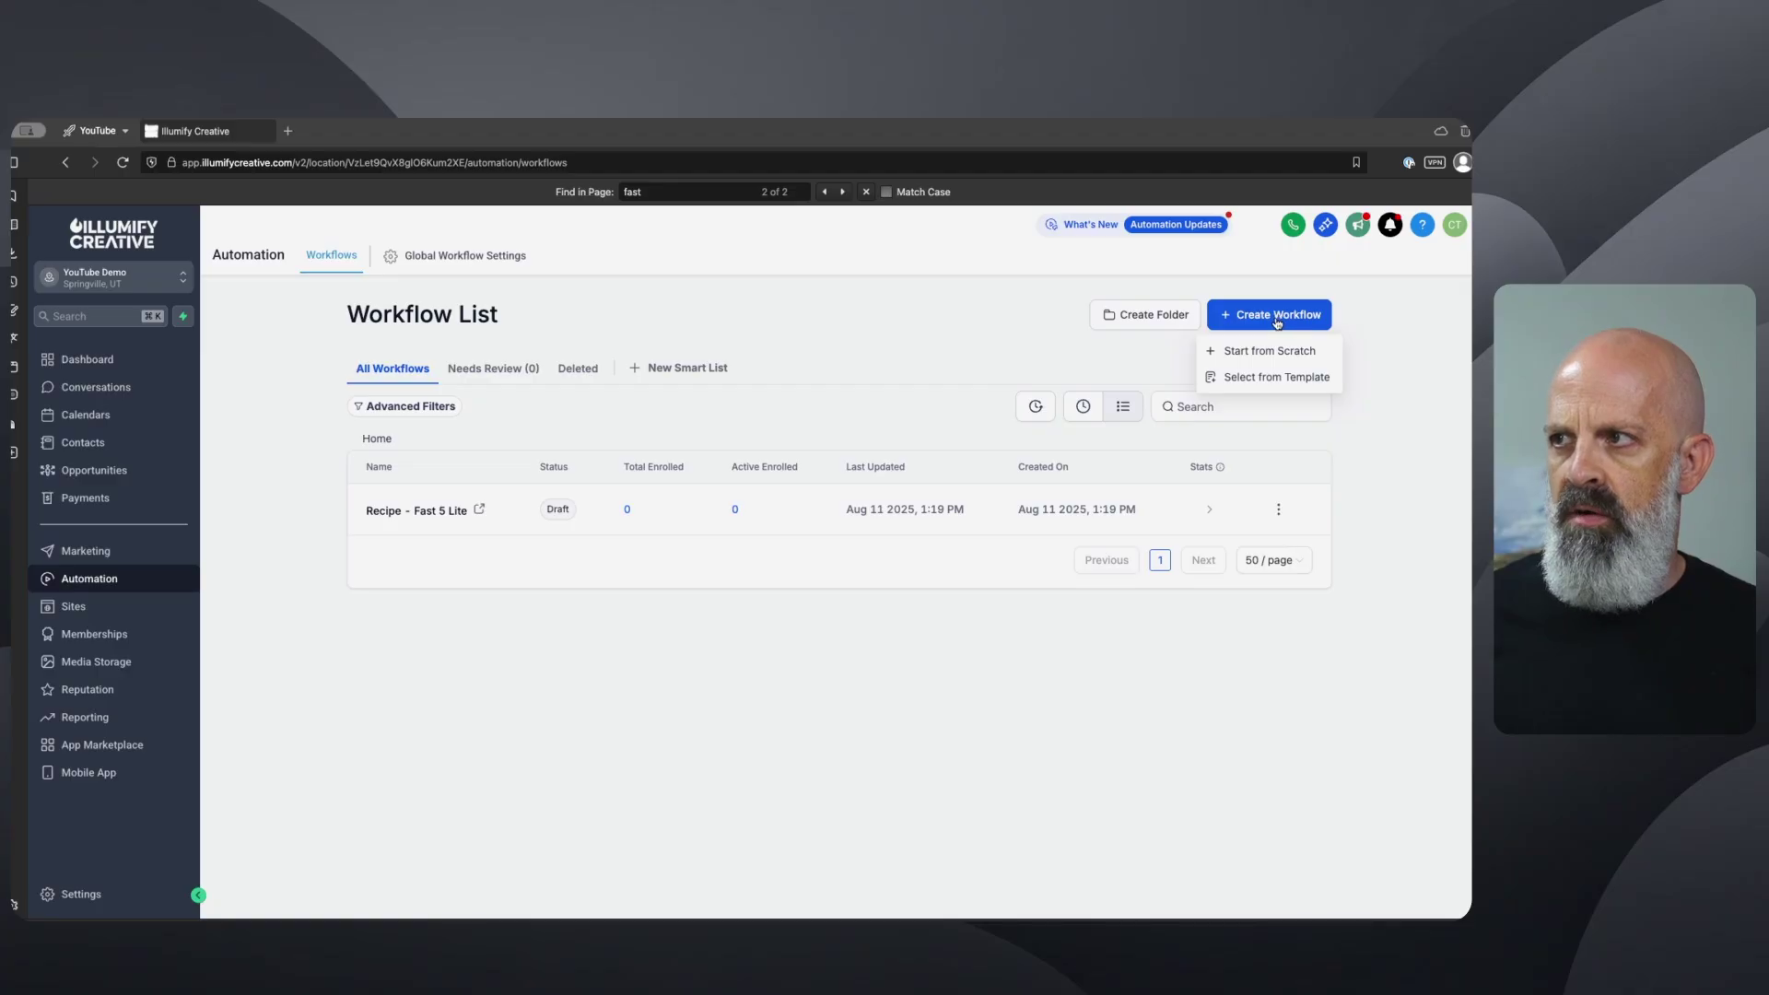
click(1251, 352)
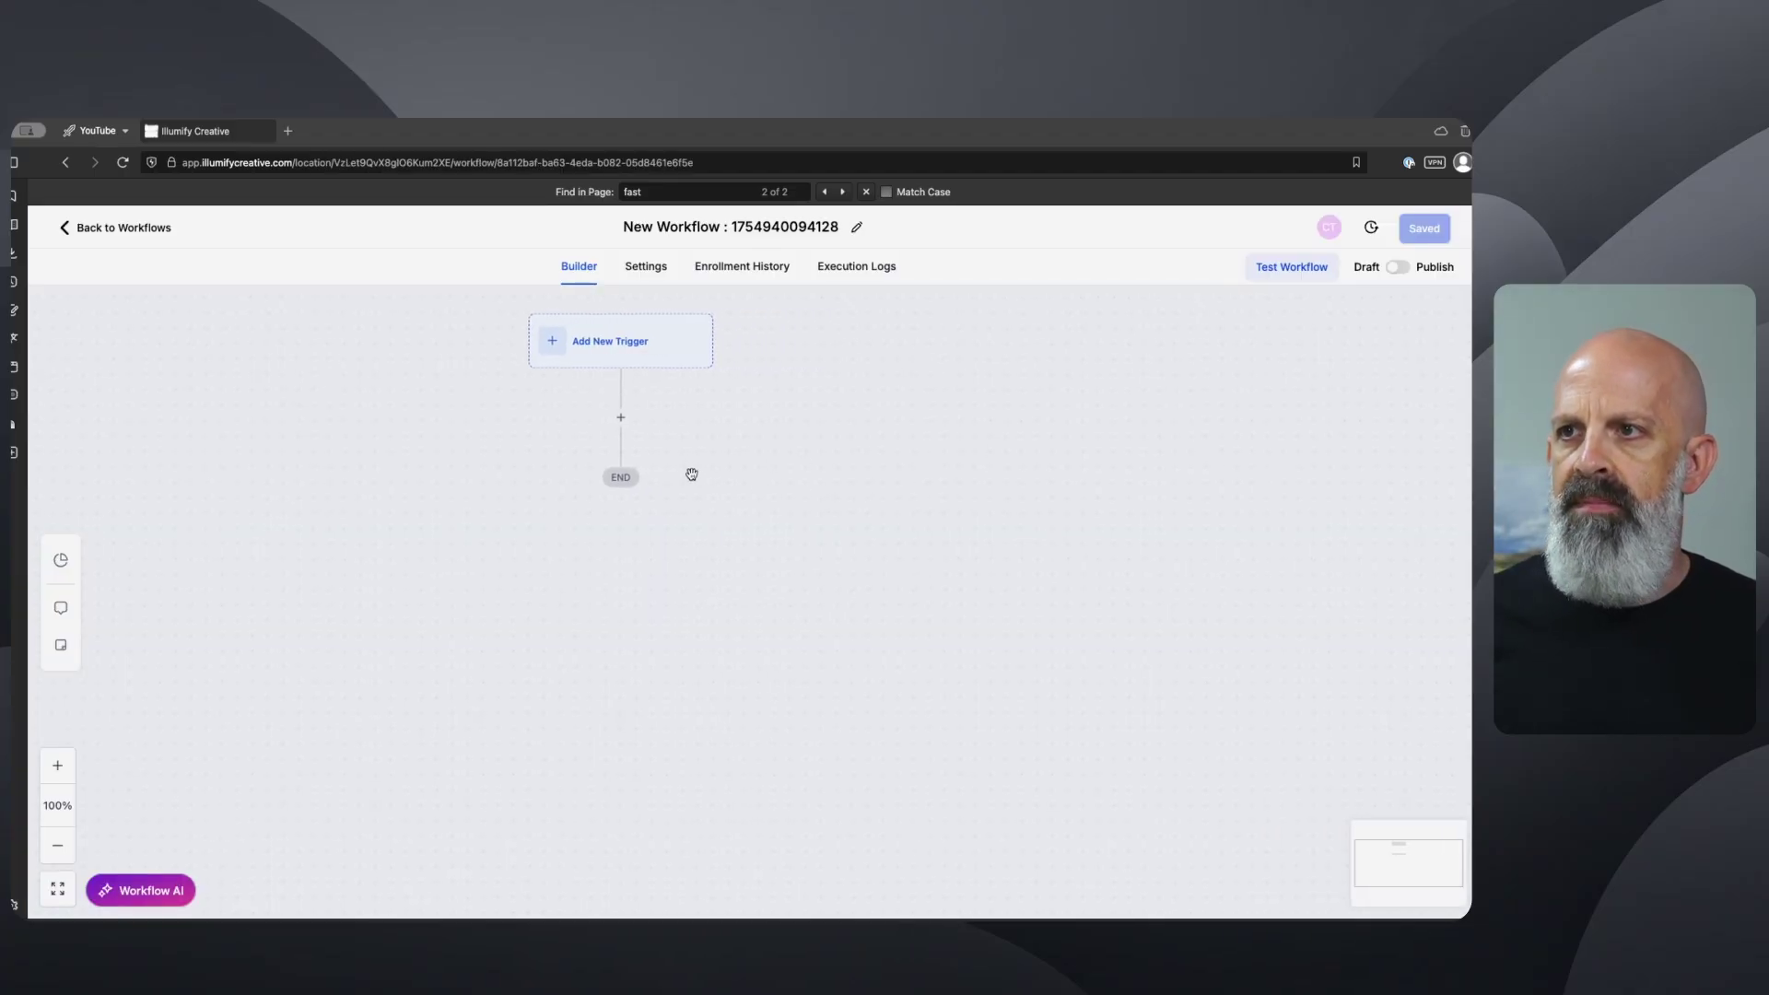
- Choose the Form Submitted trigger for the new workflow, searching the triggers for "form"
click(610, 350)
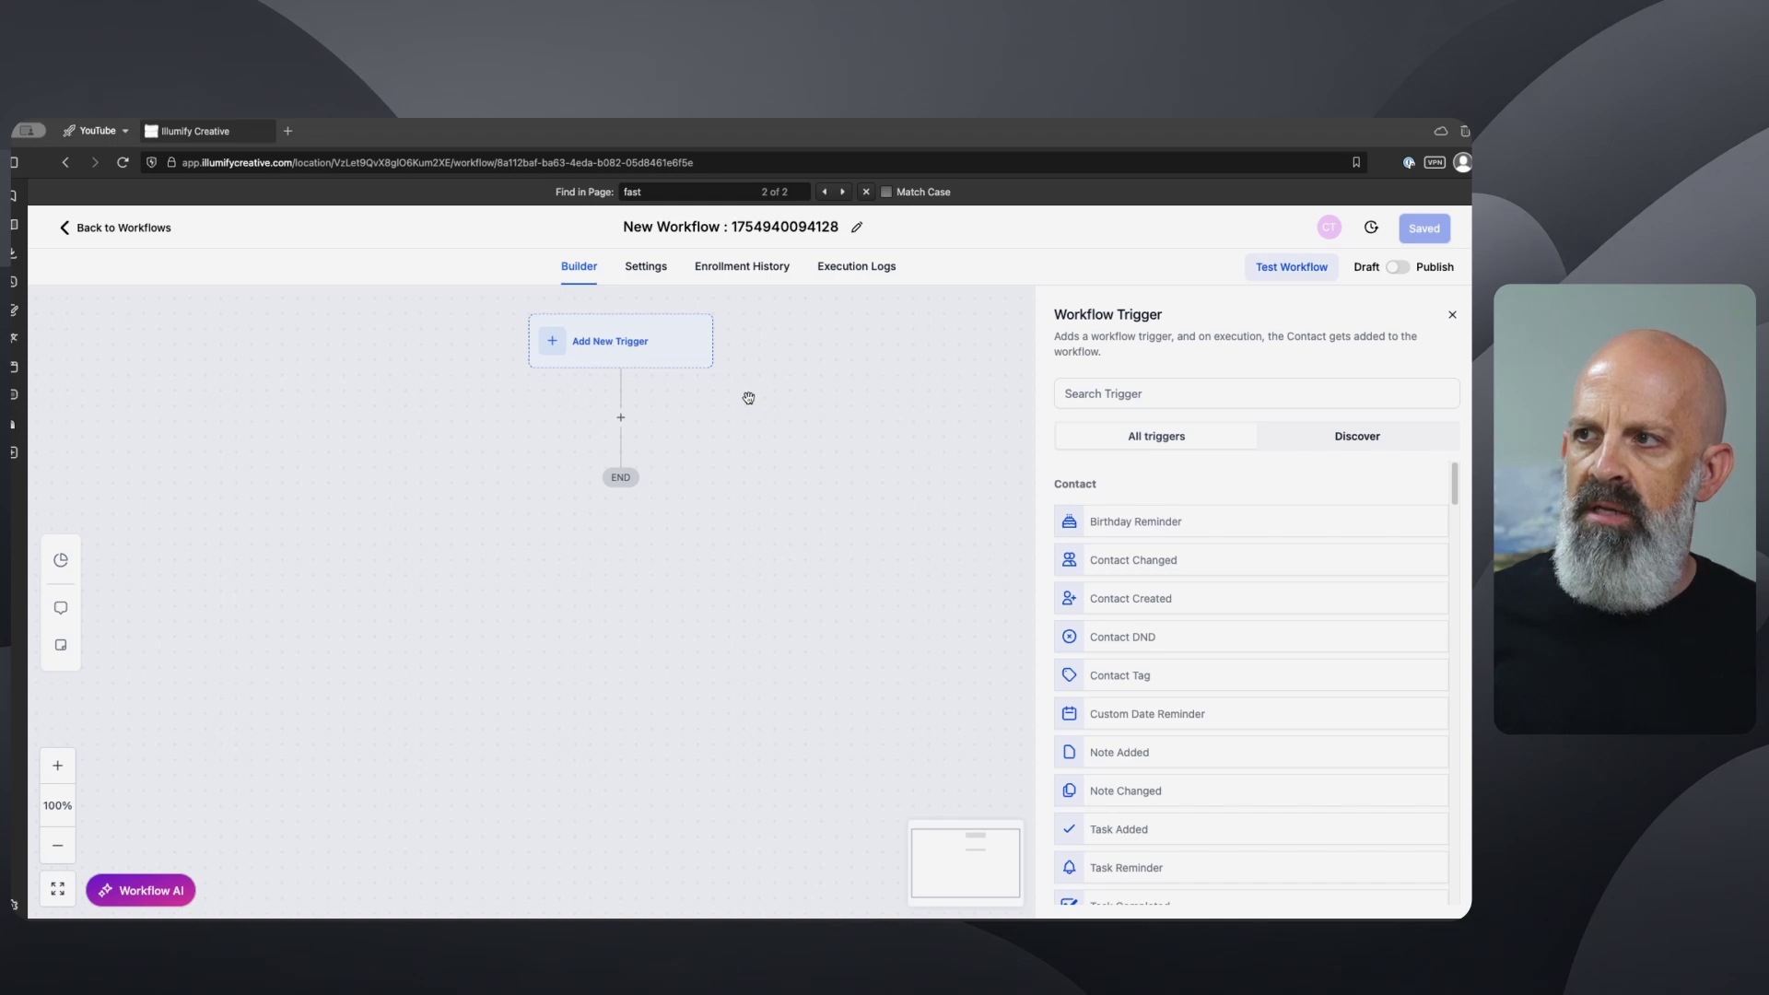
click(1124, 394)
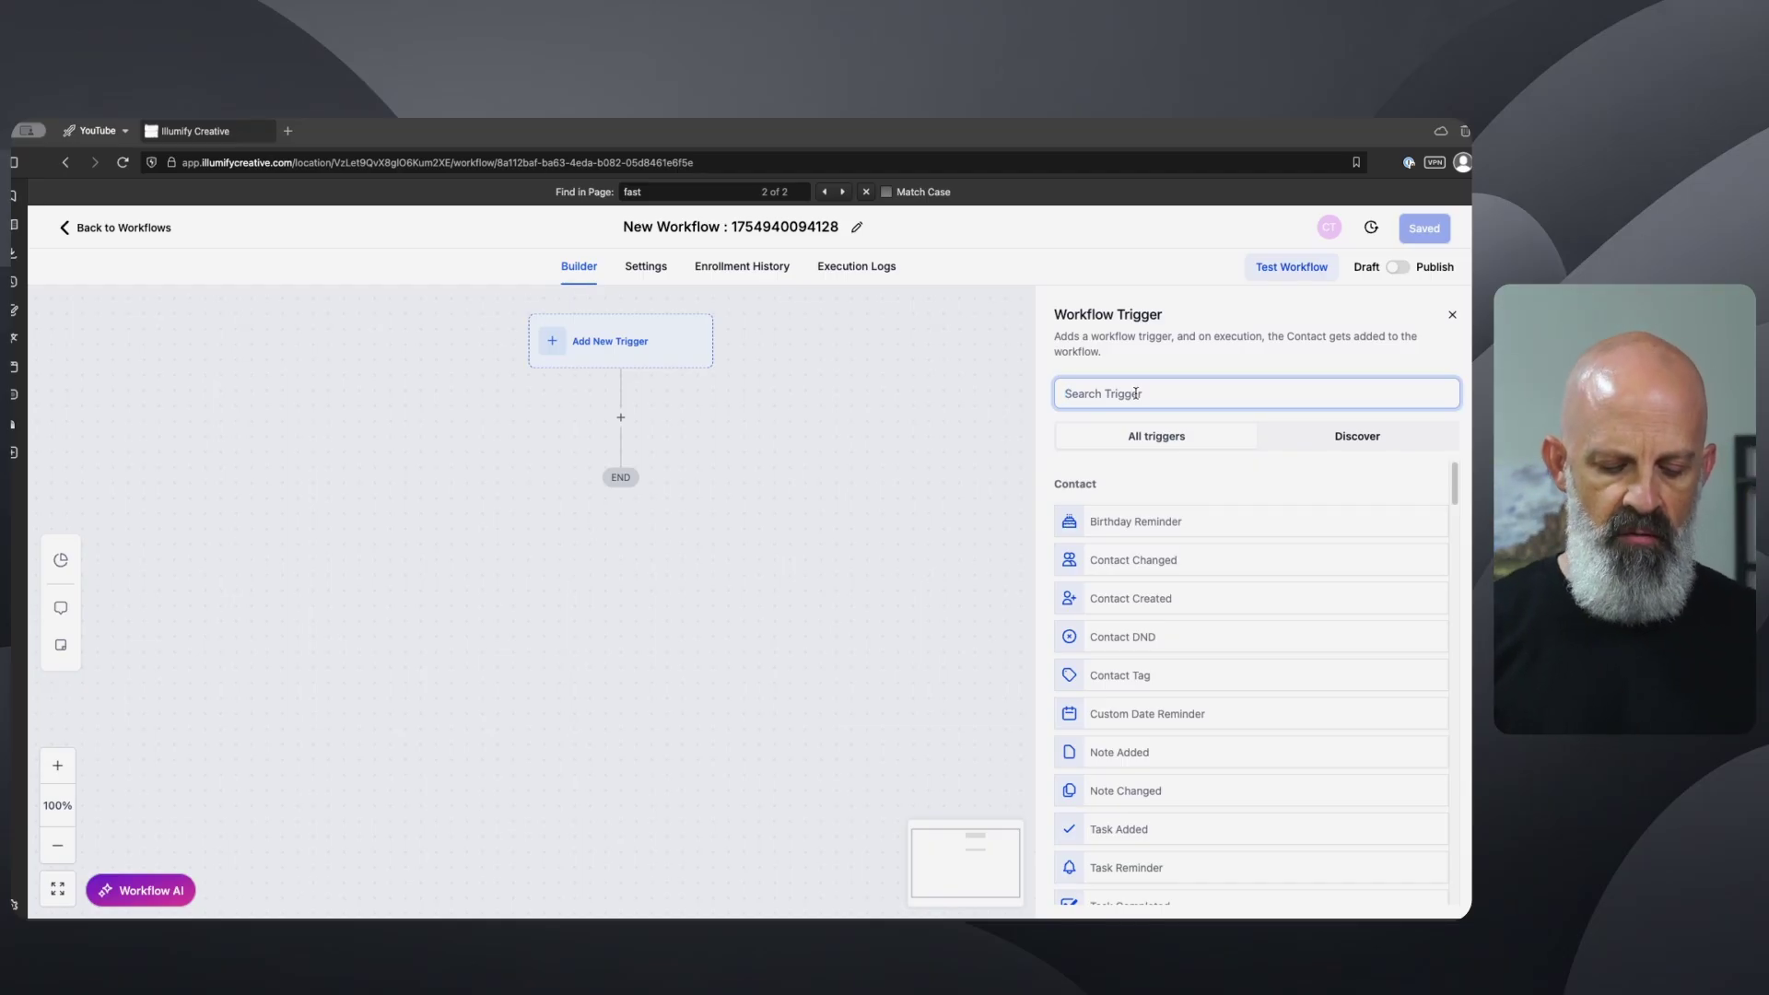
text(form)
click(1115, 518)
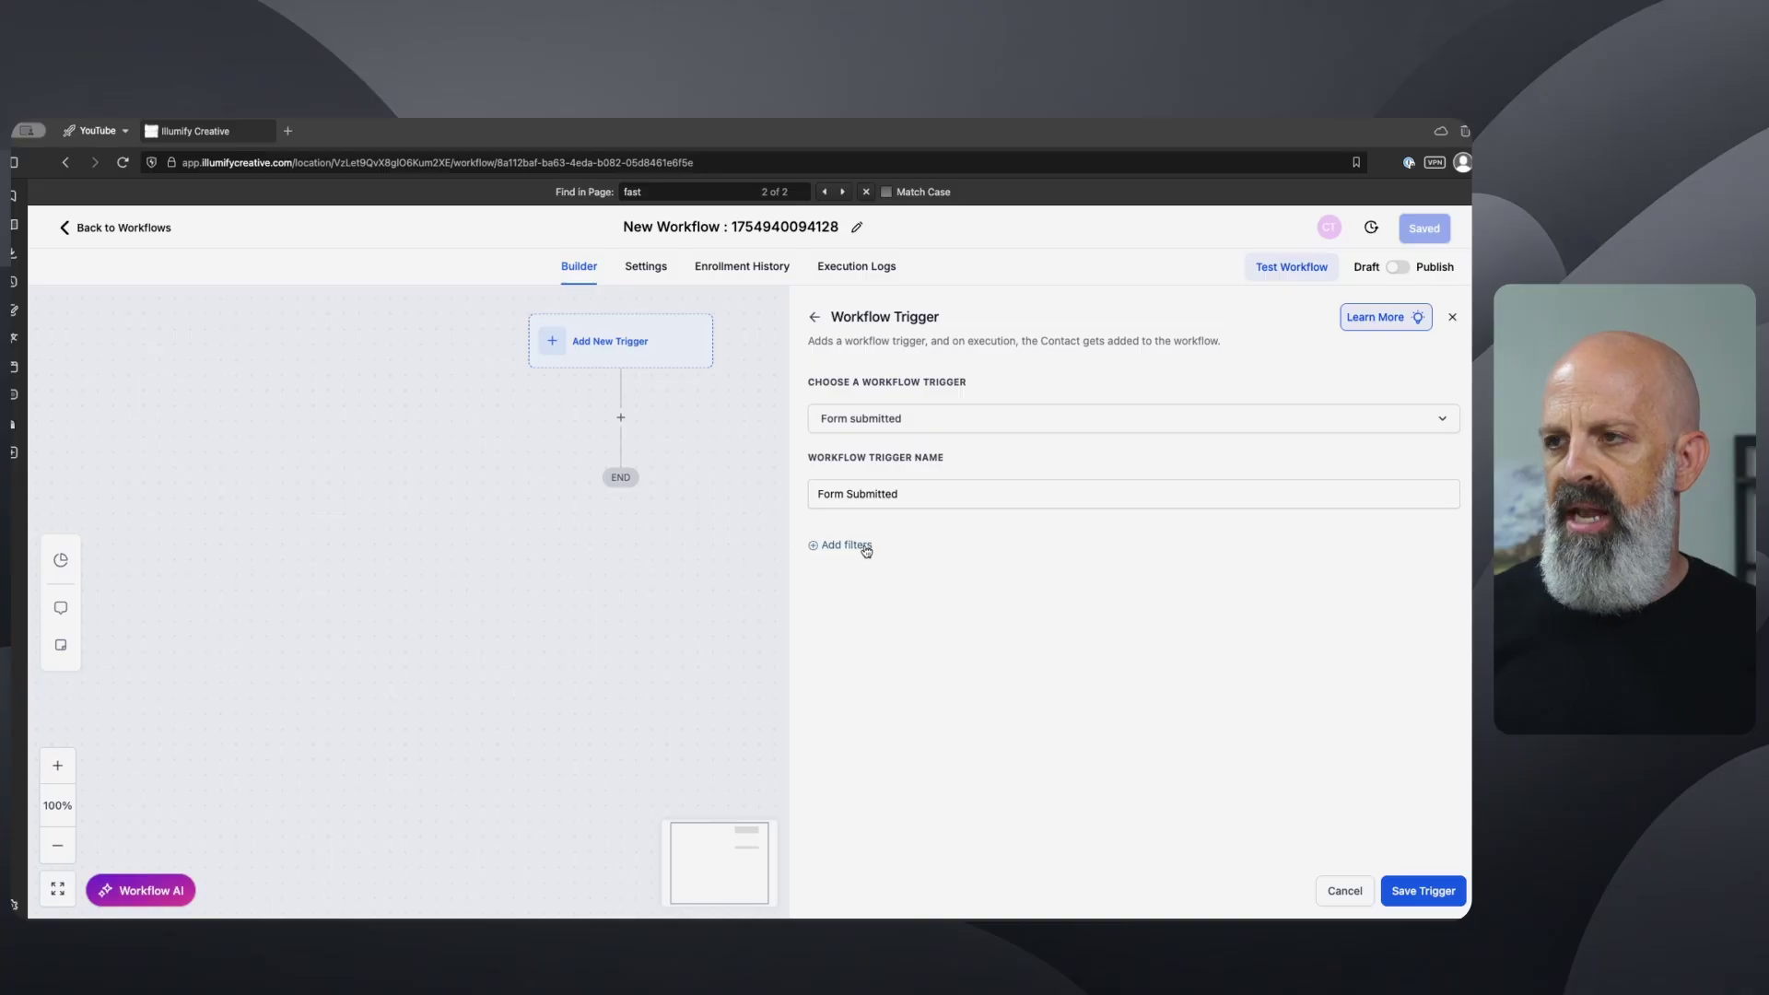
- Try to limit the trigger to a specific form with a "Form is" filter
click(865, 547)
click(892, 564)
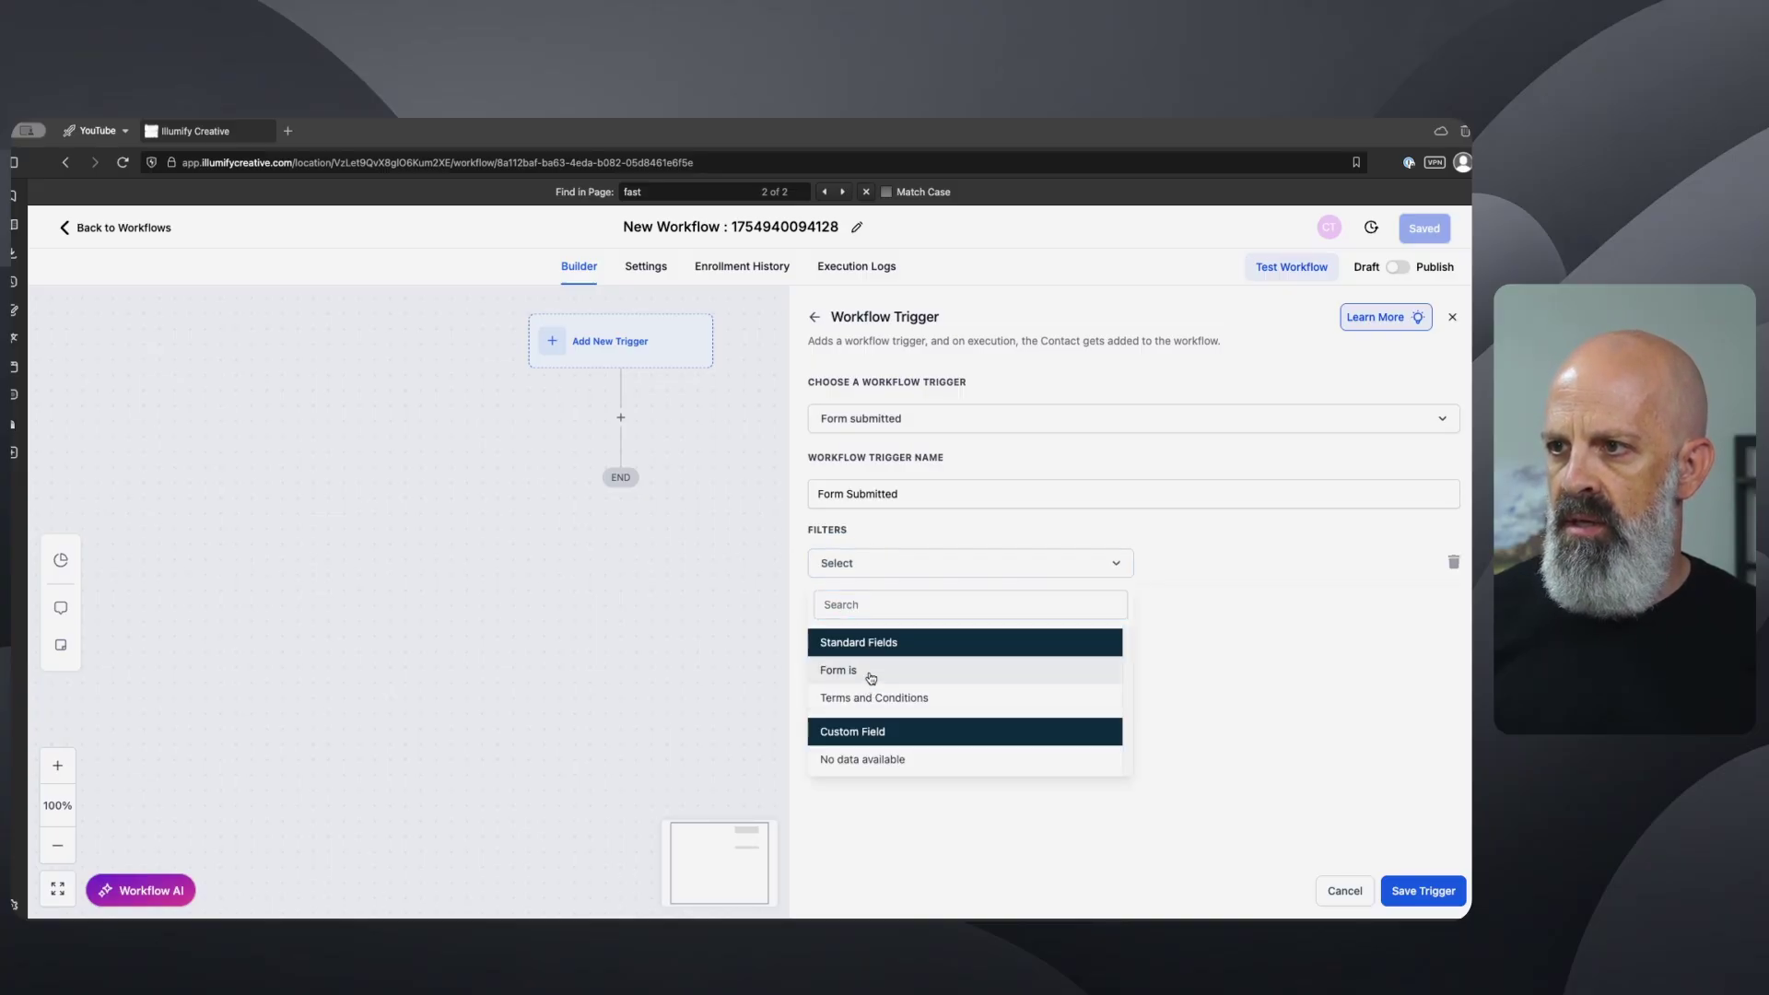
click(871, 670)
click(1193, 567)
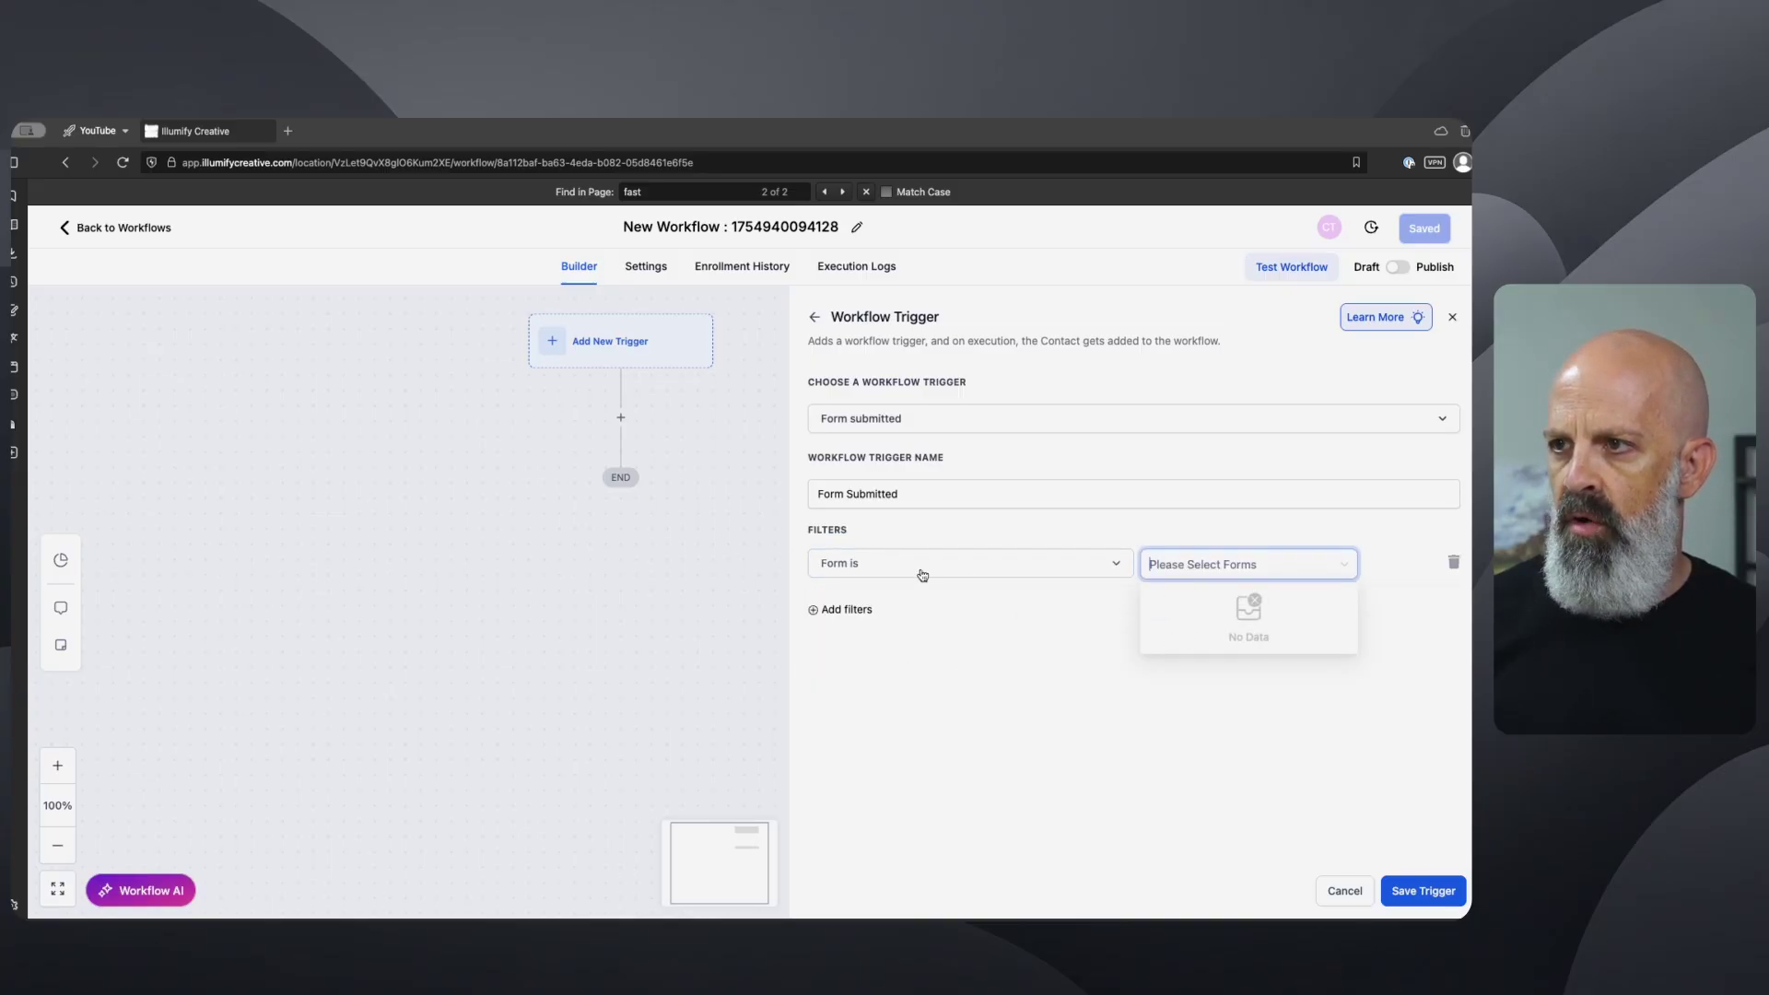
click(1078, 676)
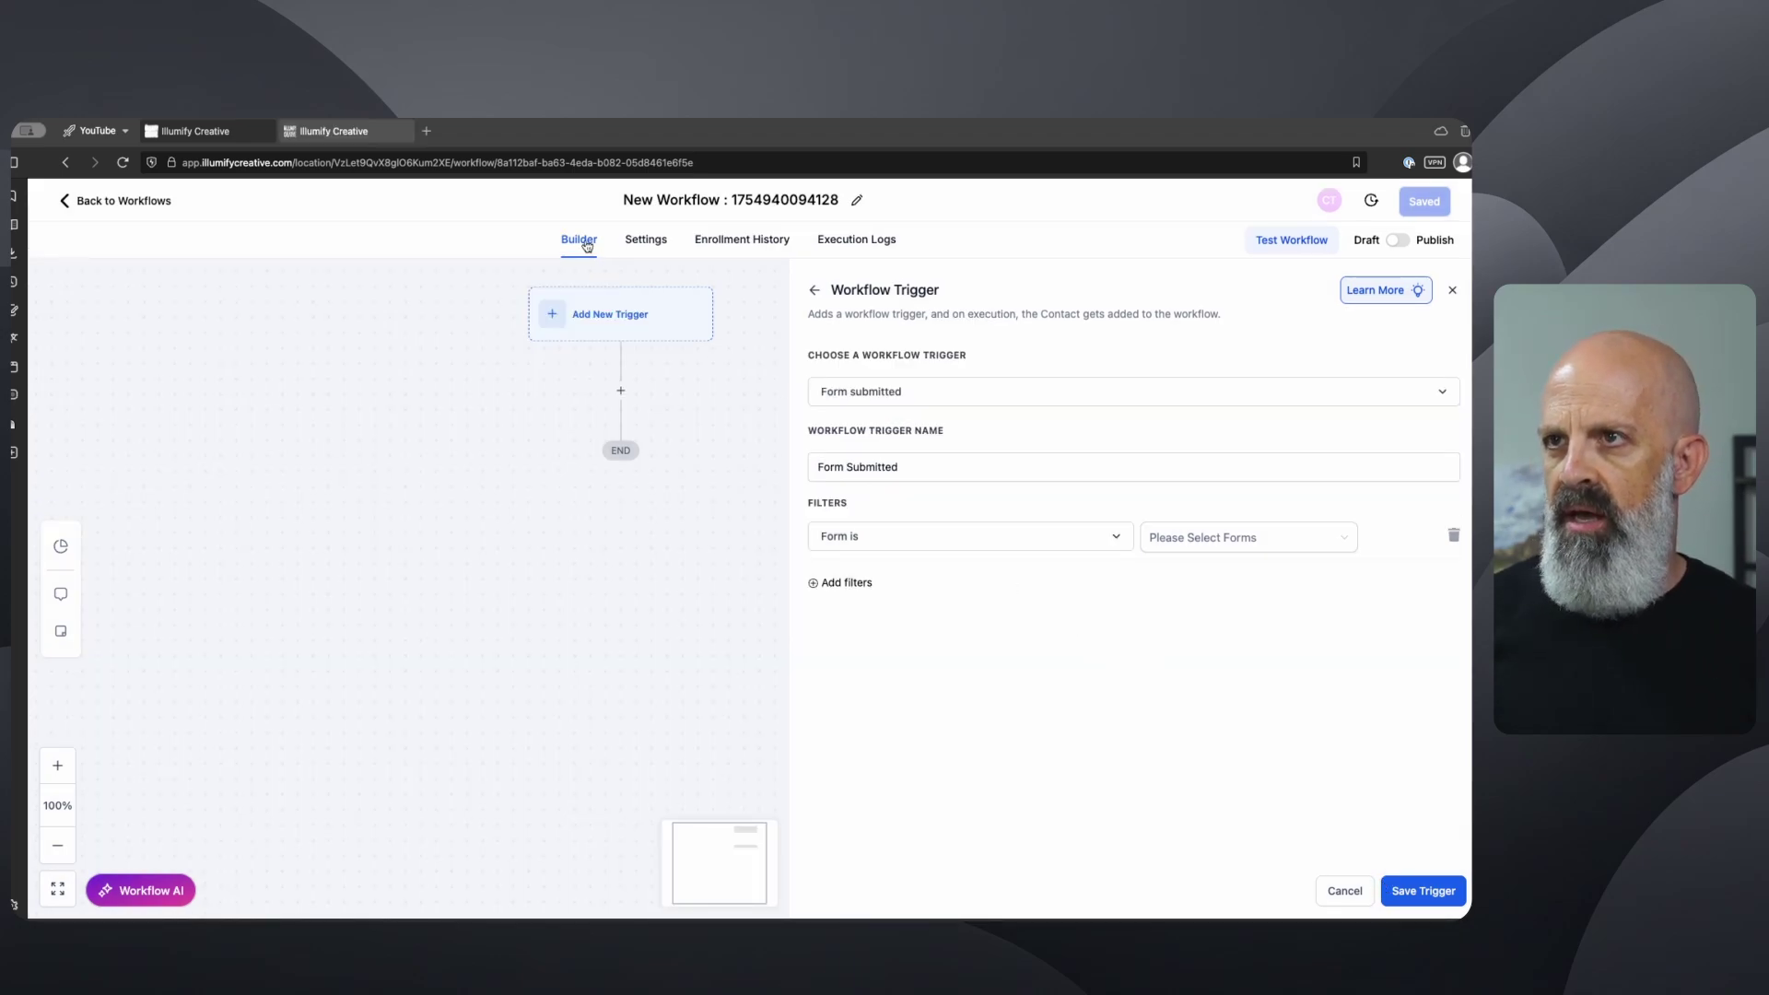
- Create a new form in the Sites form builder, using a second browser tab
click(351, 140)
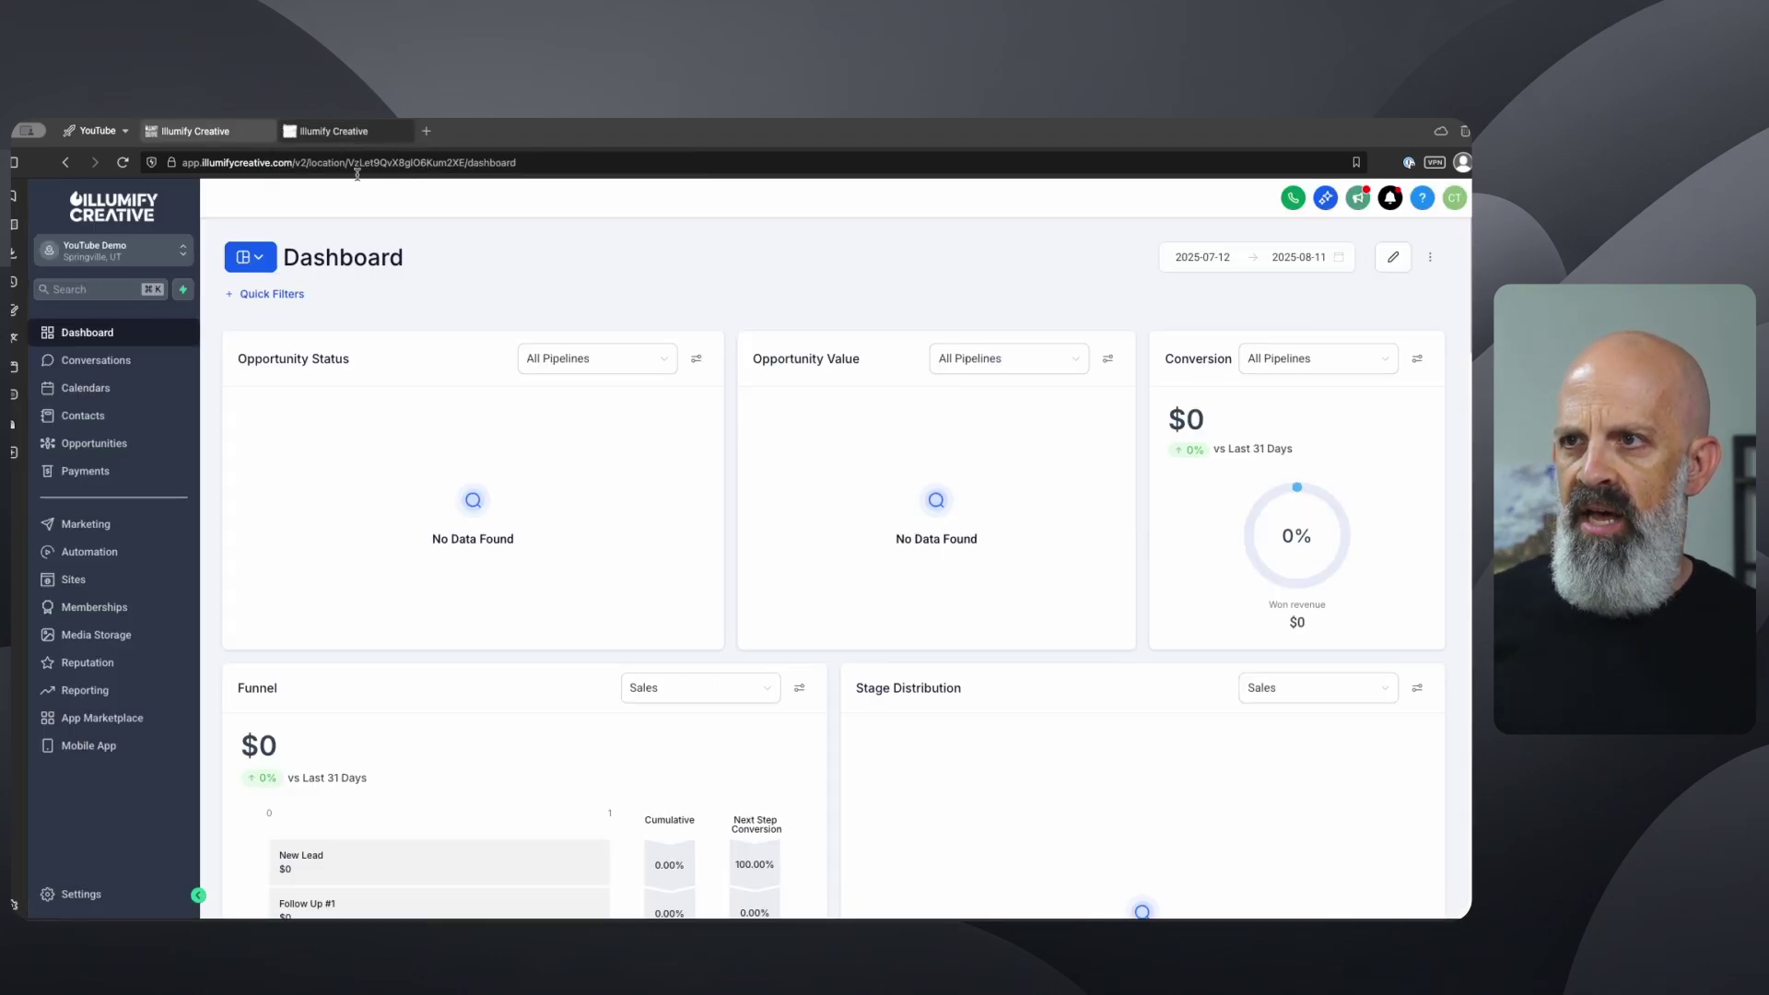
click(98, 575)
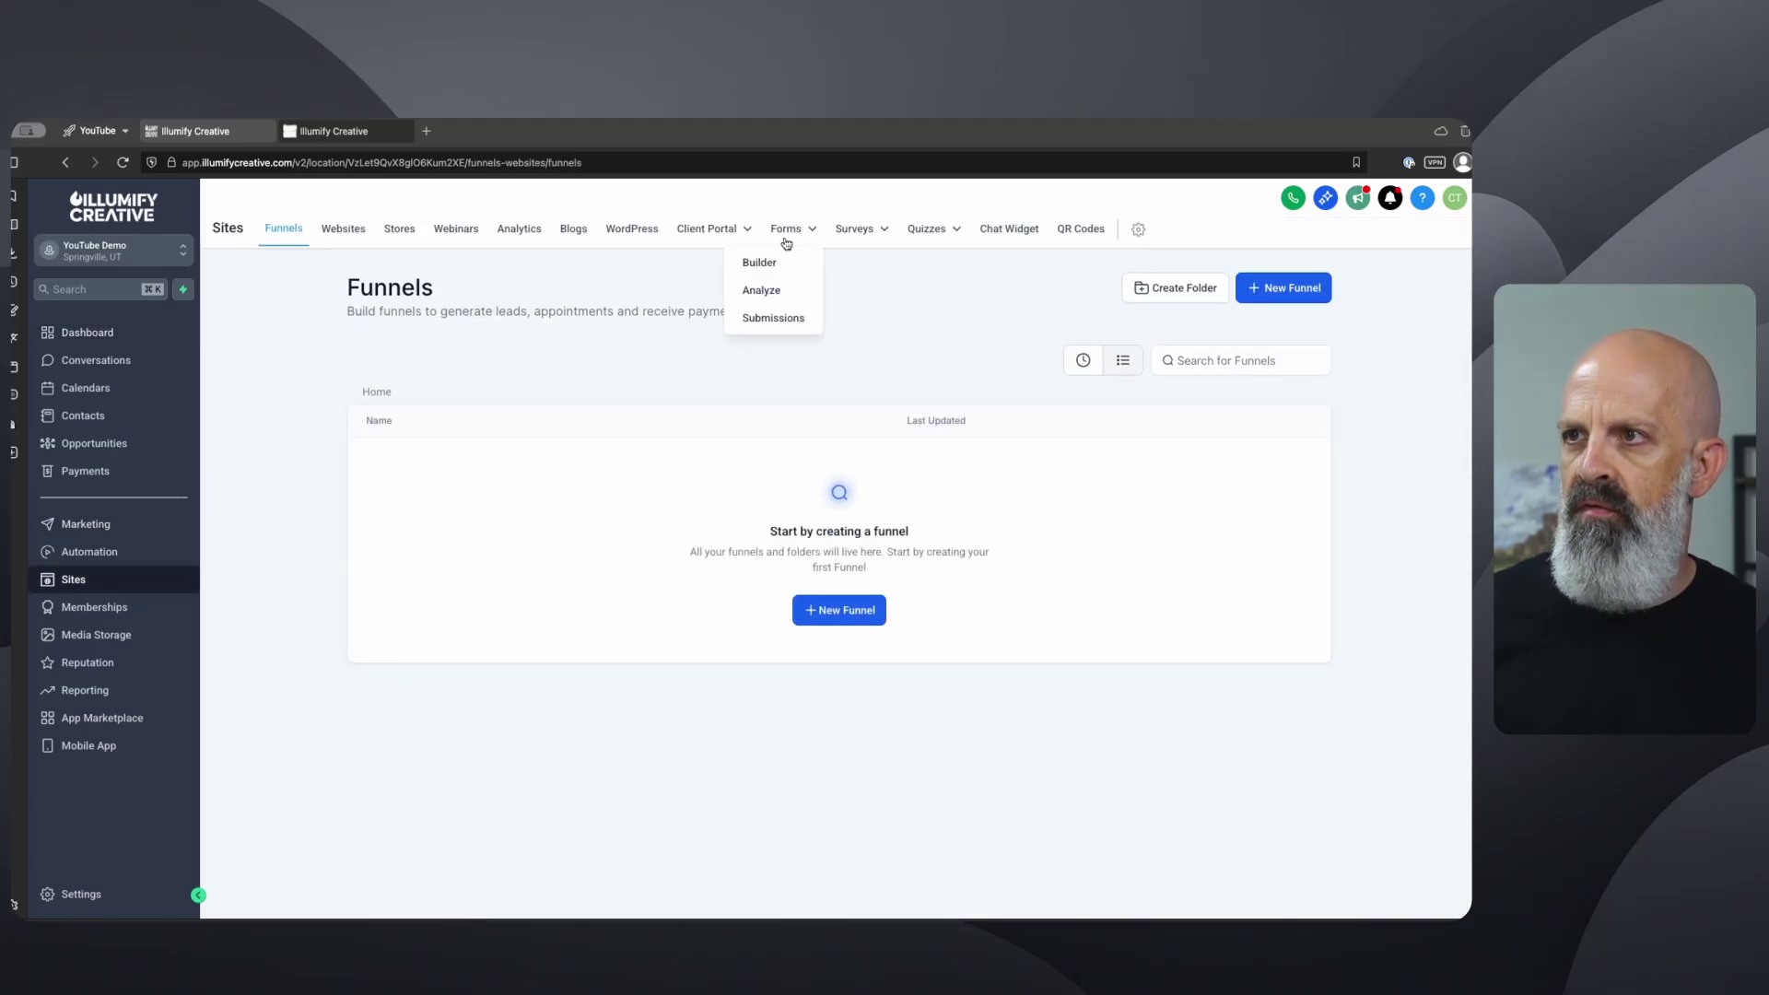
click(771, 264)
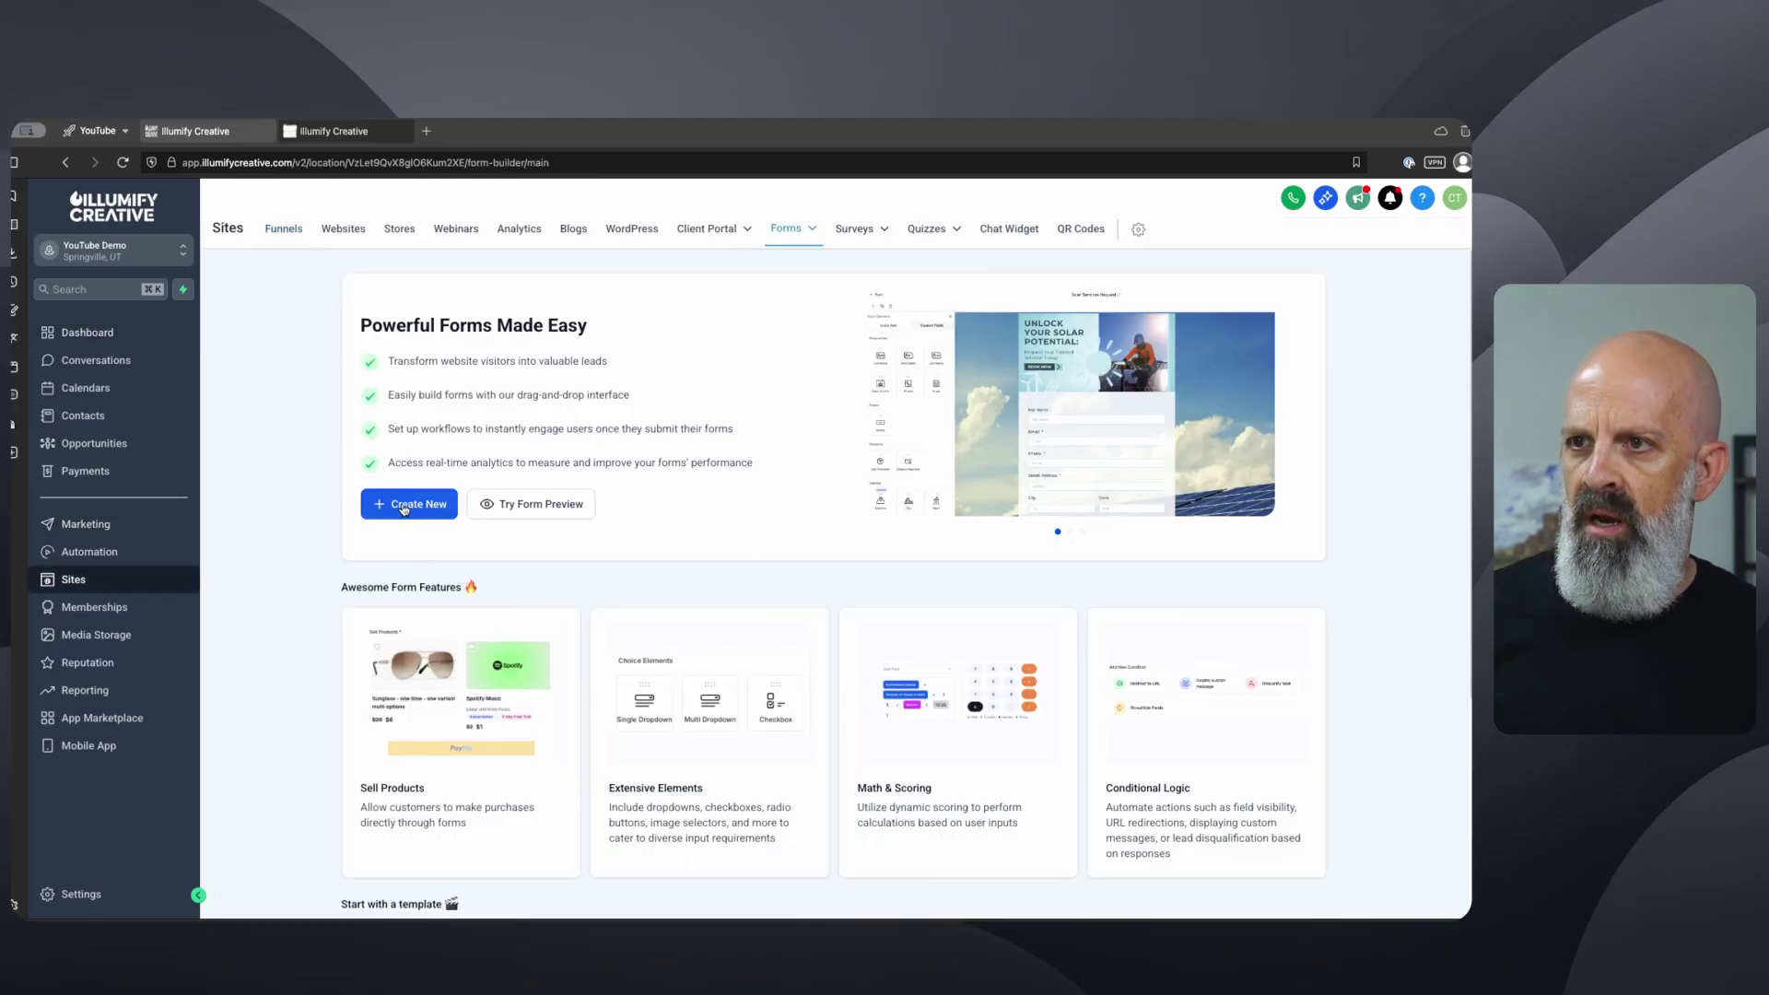
click(404, 507)
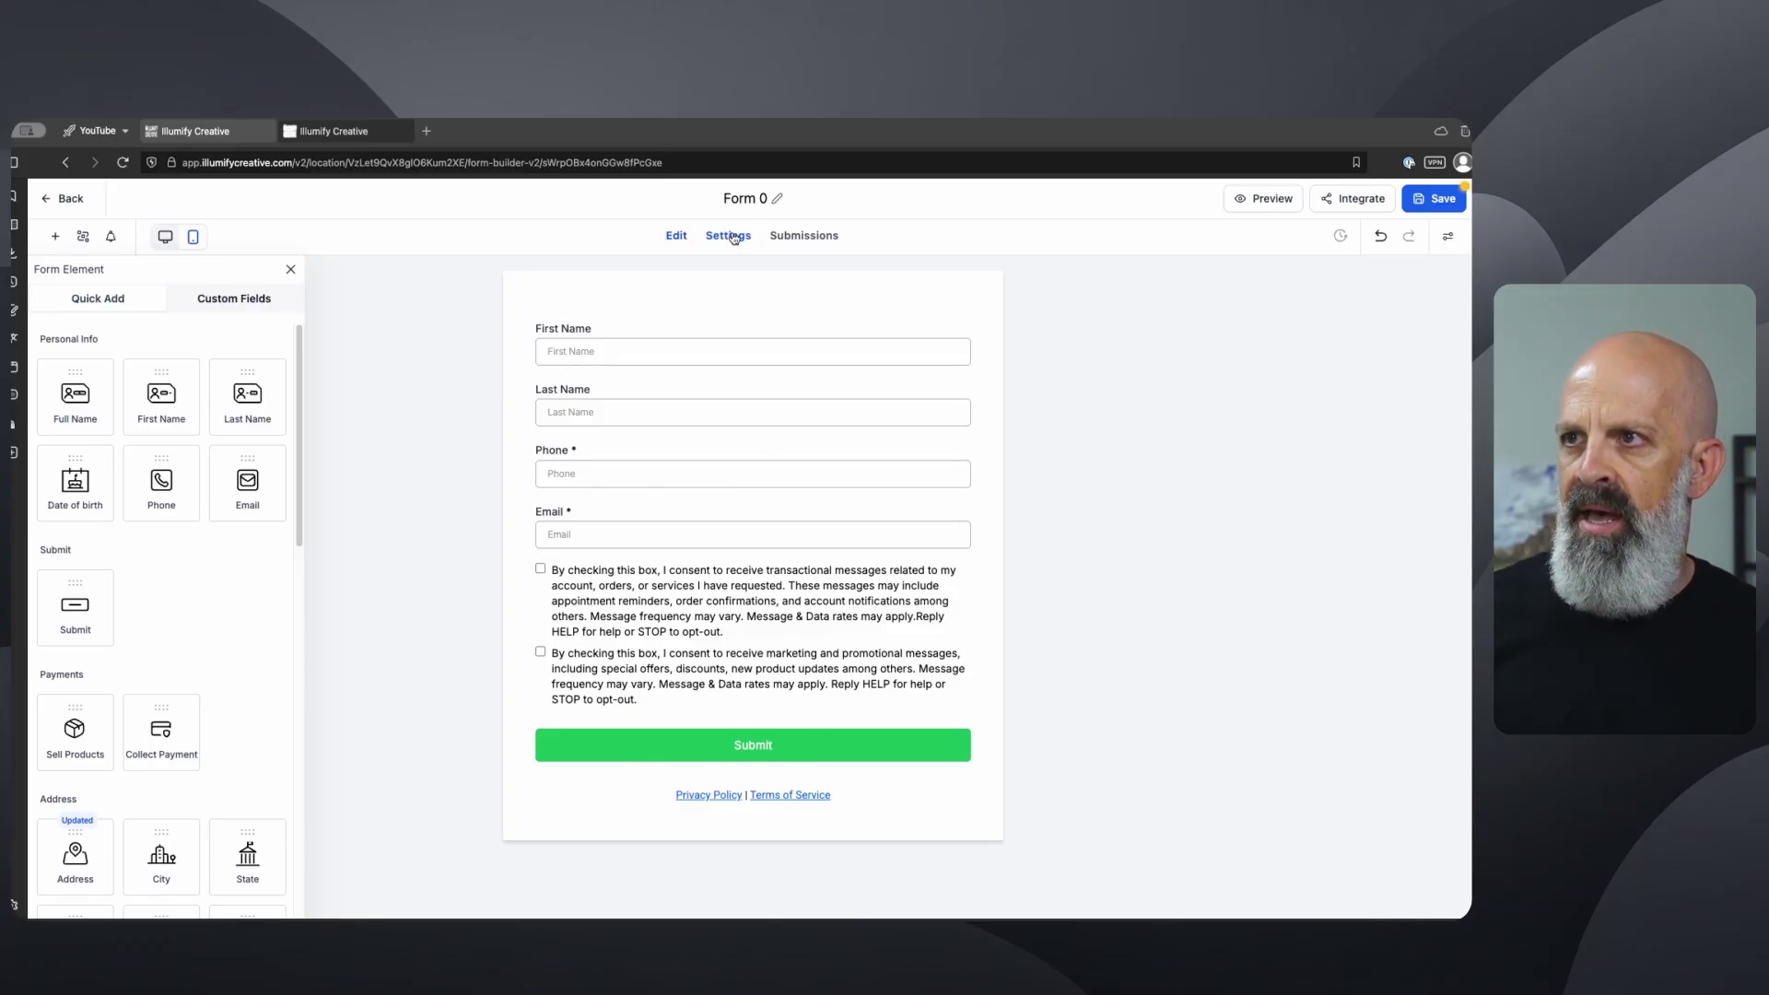
- Name the form "Website: Contact Form" and save it
double_click(754, 199)
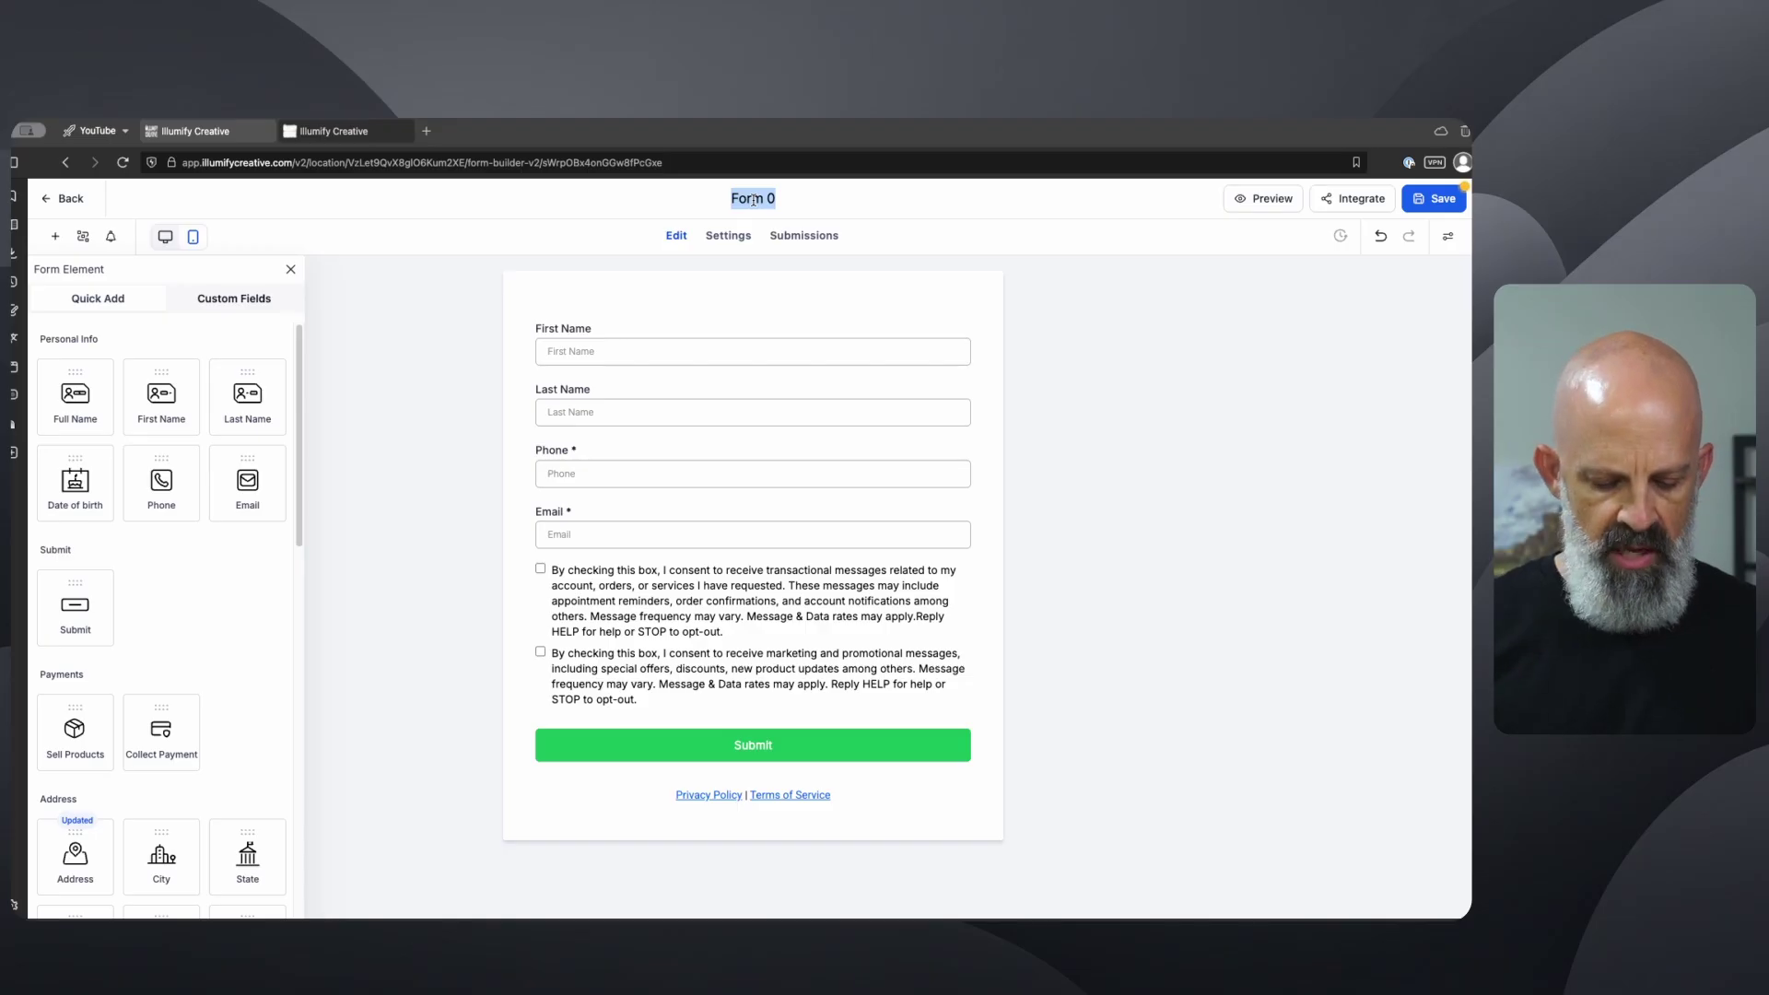
text(Contact Form)
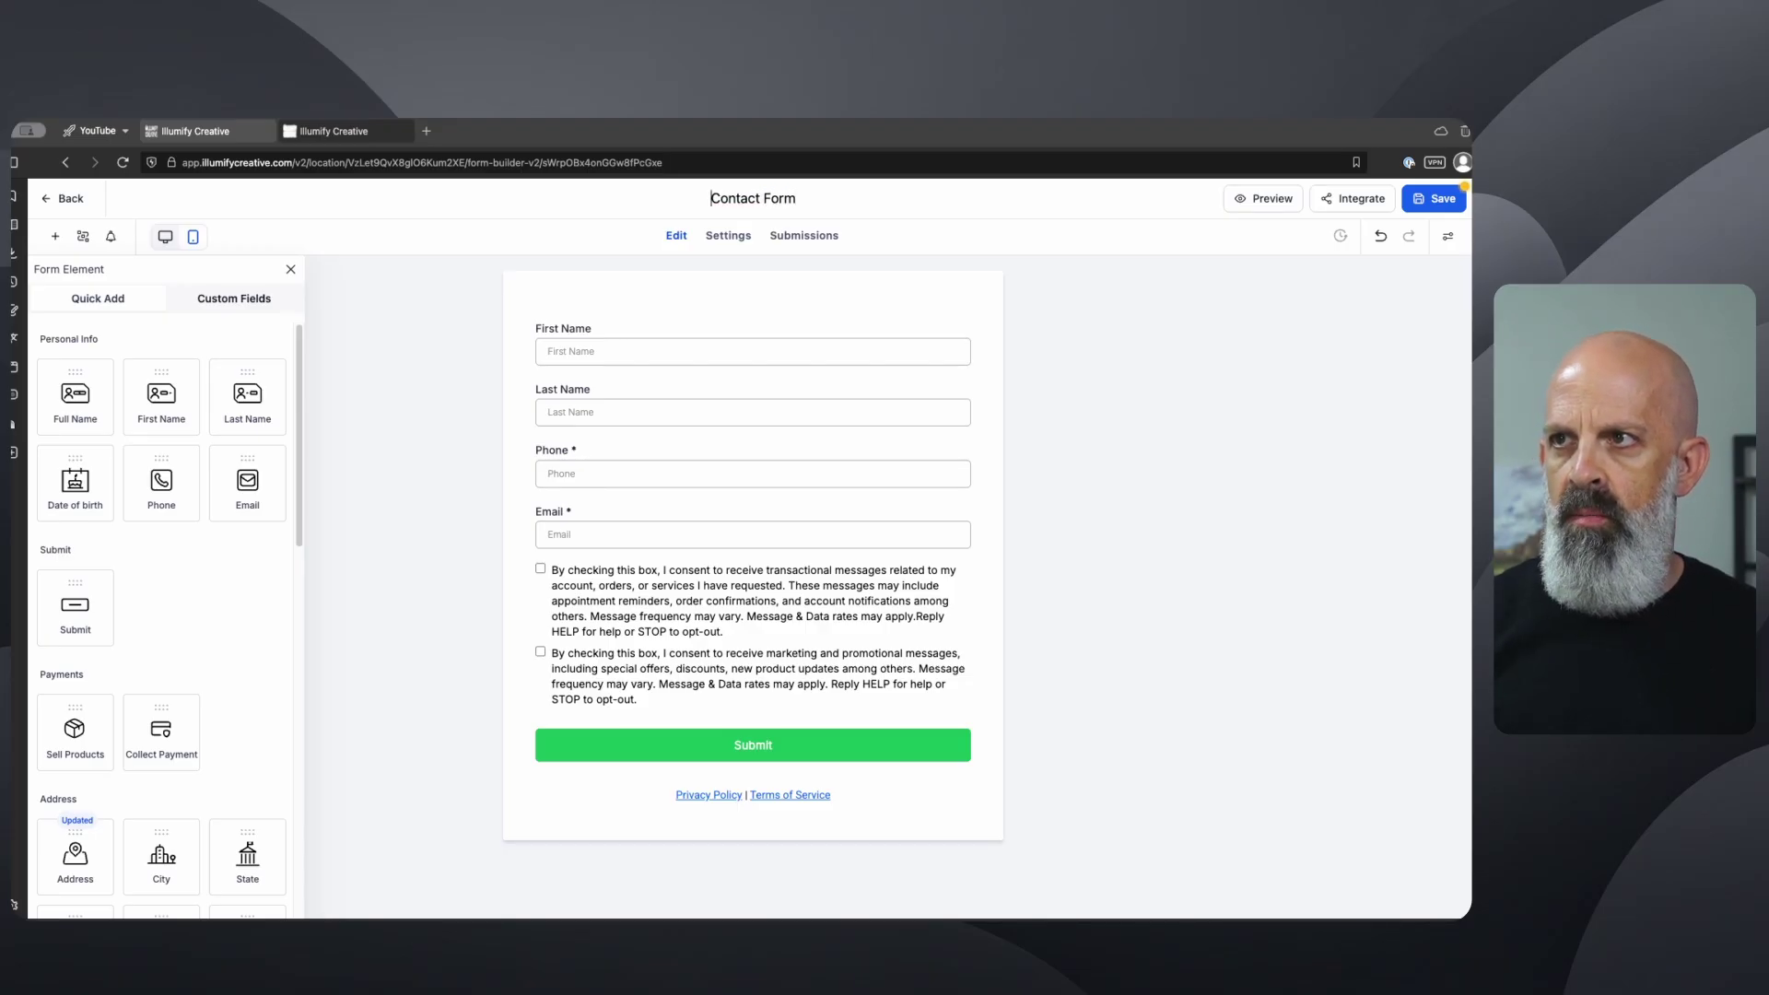
key(super+Left)
text(Website:)
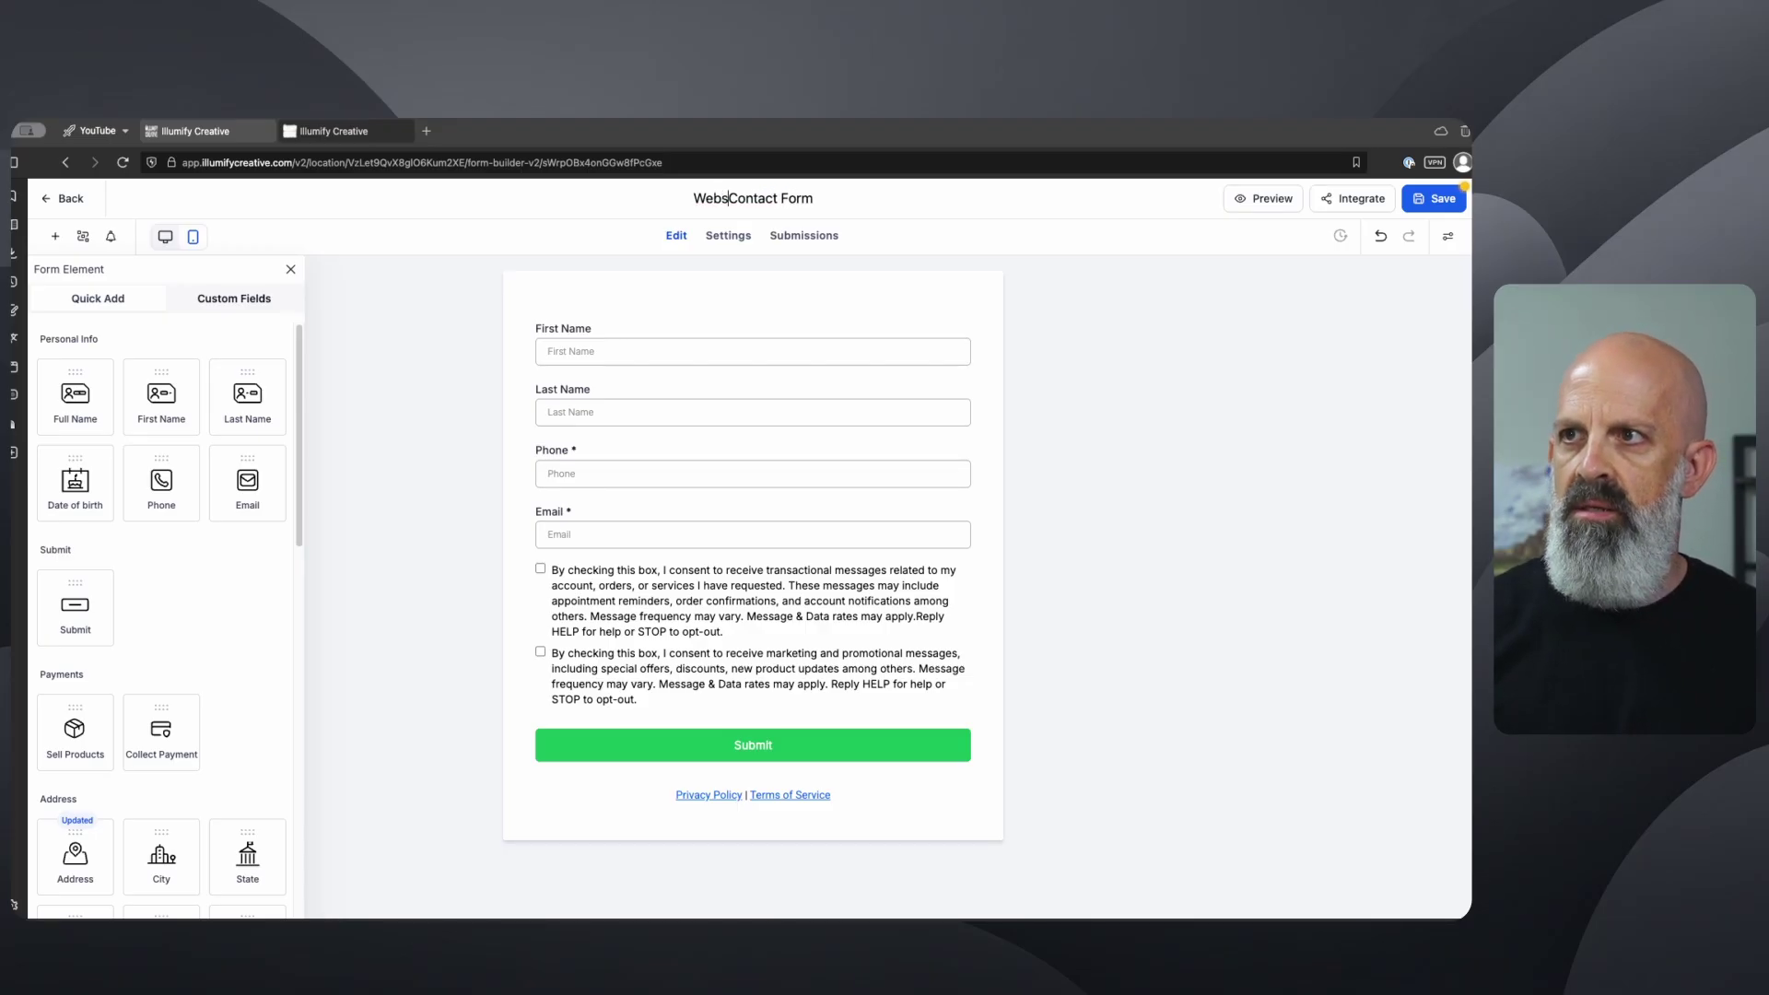
click(1019, 359)
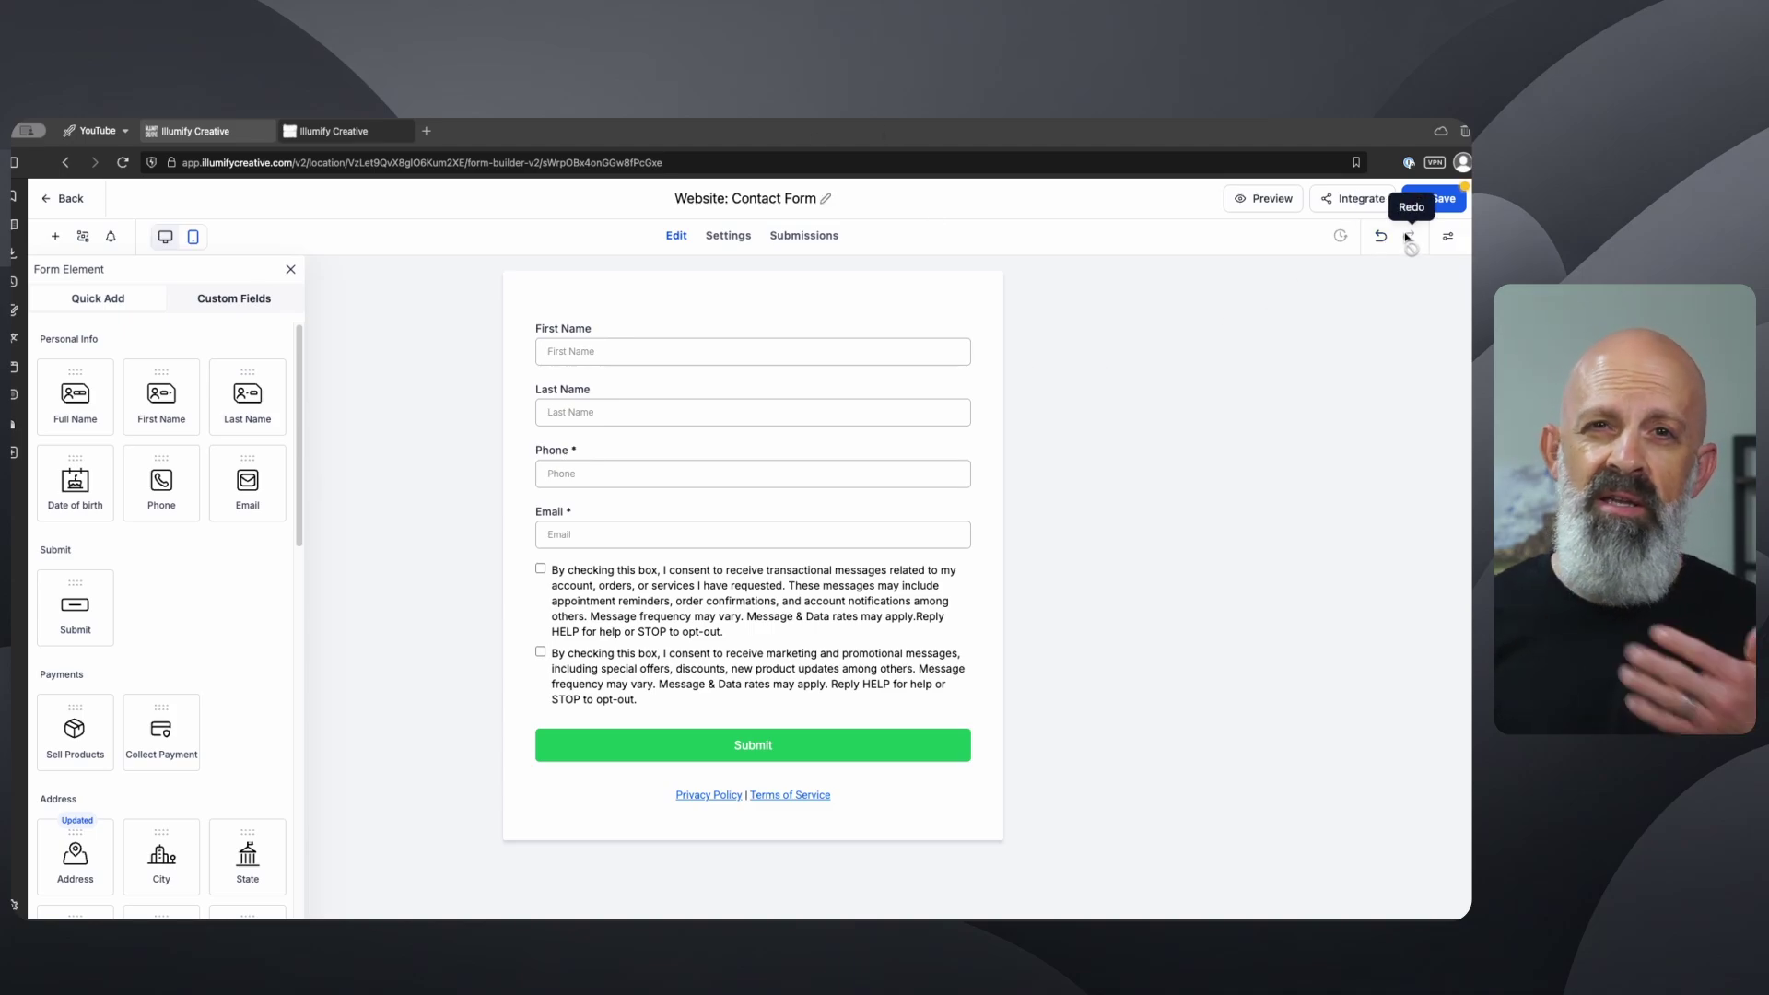
click(1433, 199)
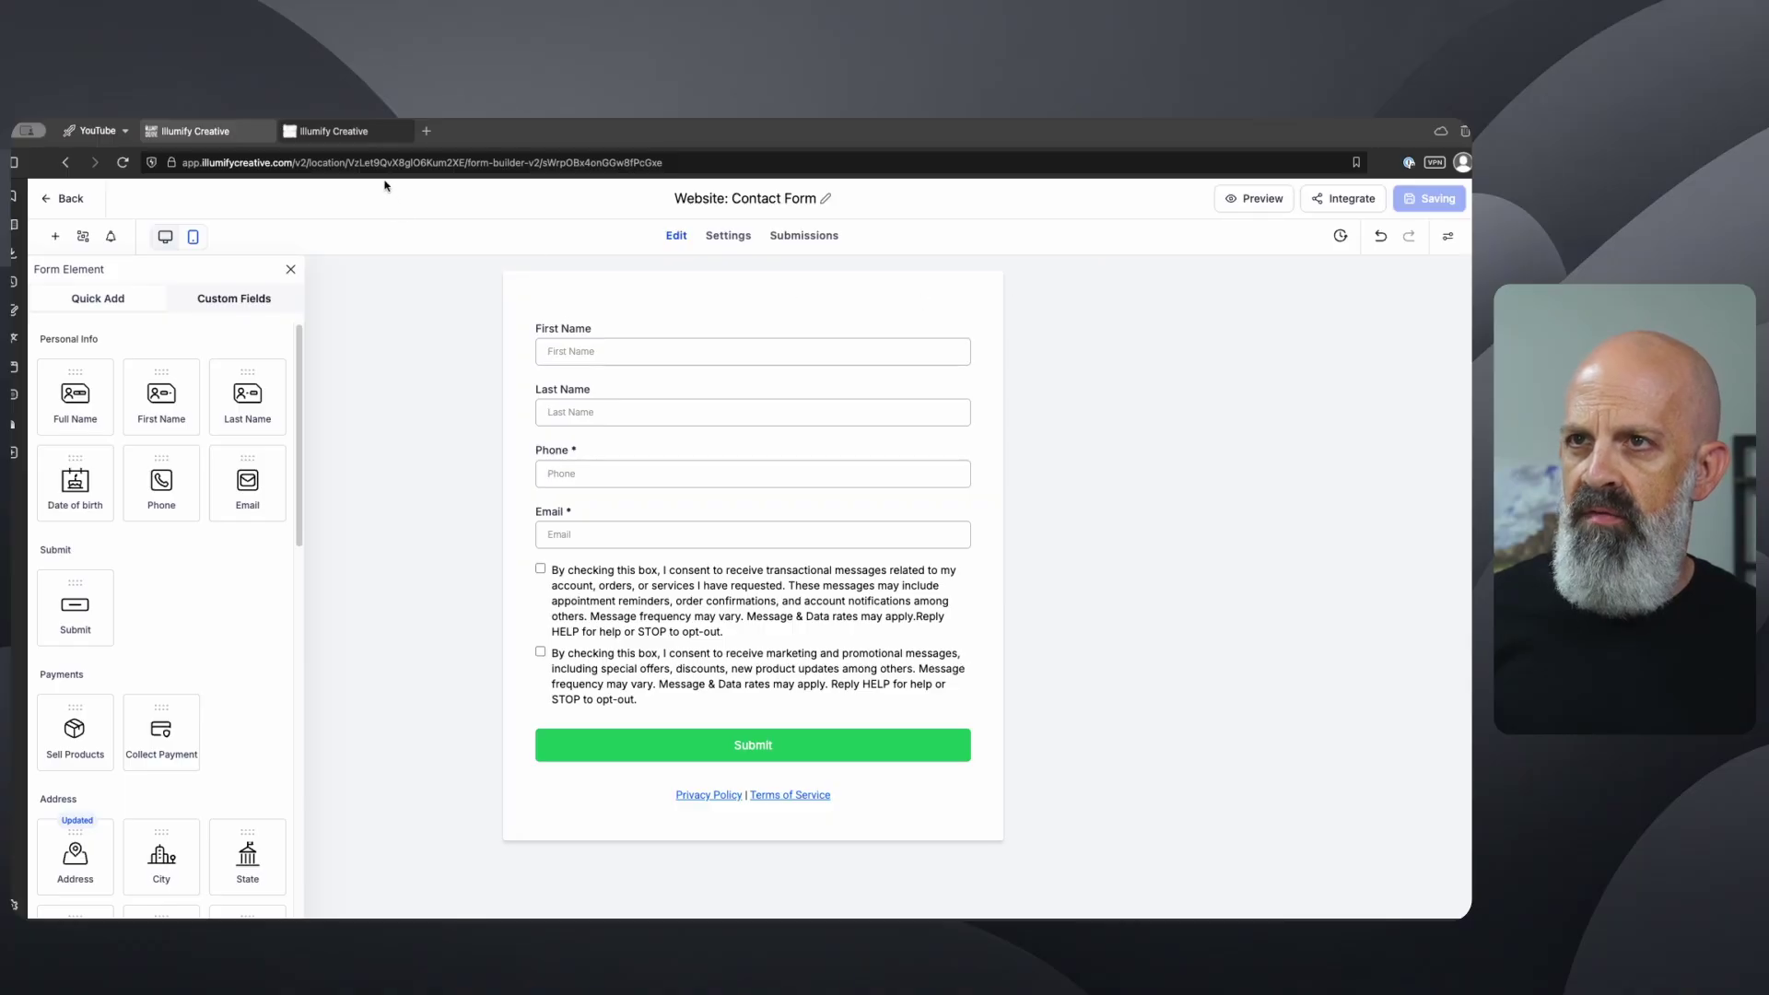
- Return to the workflow, remove the empty "Form is" filter from the Form Submitted trigger, and save the trigger and the workflow
click(314, 131)
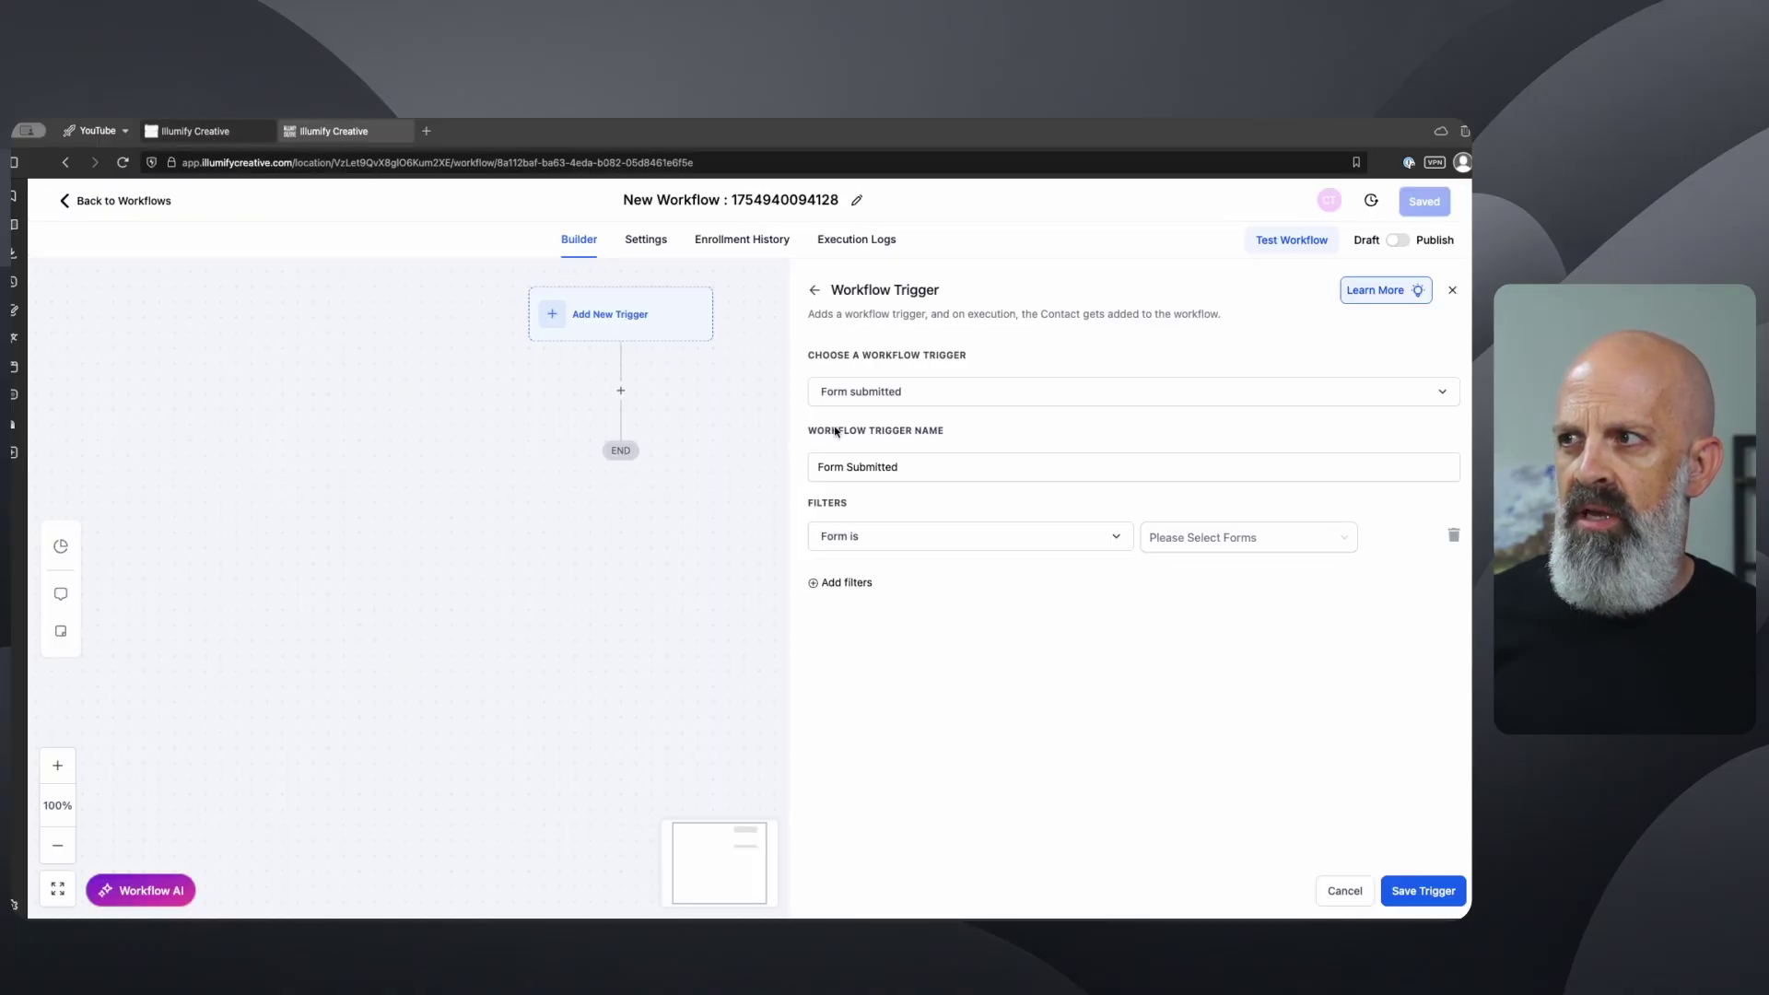
click(1079, 549)
click(993, 645)
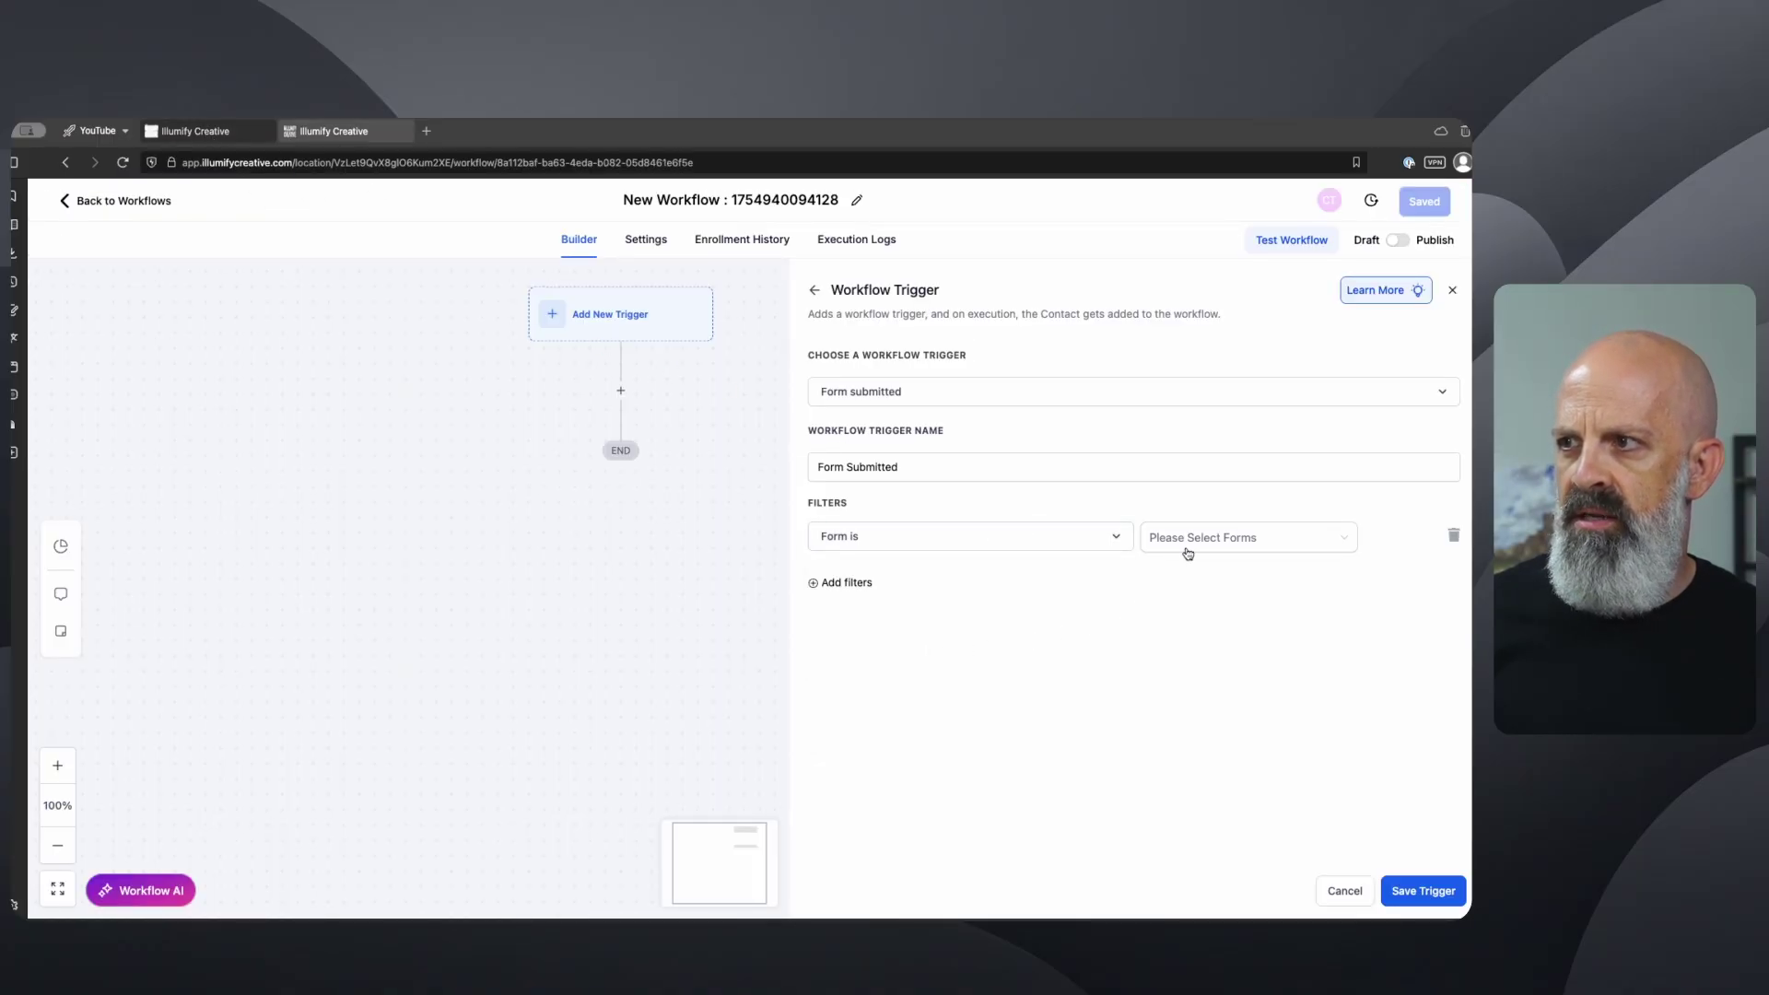
click(1185, 551)
click(1251, 833)
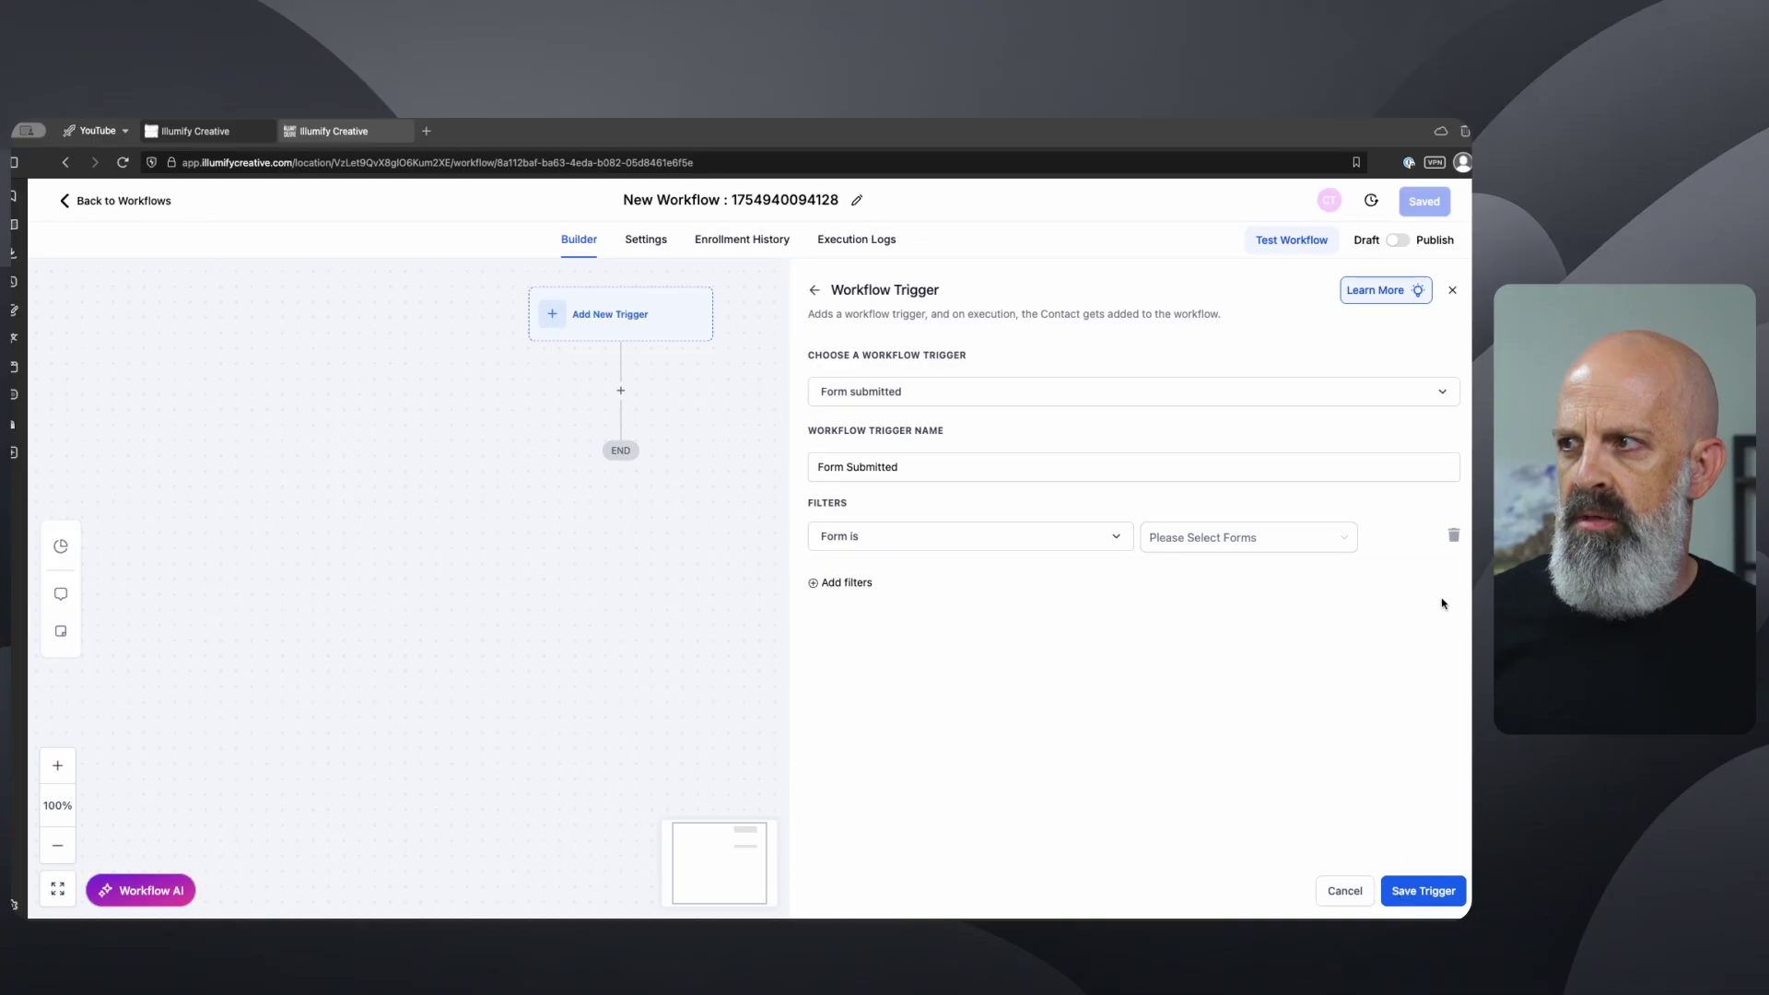
click(1455, 535)
click(1407, 887)
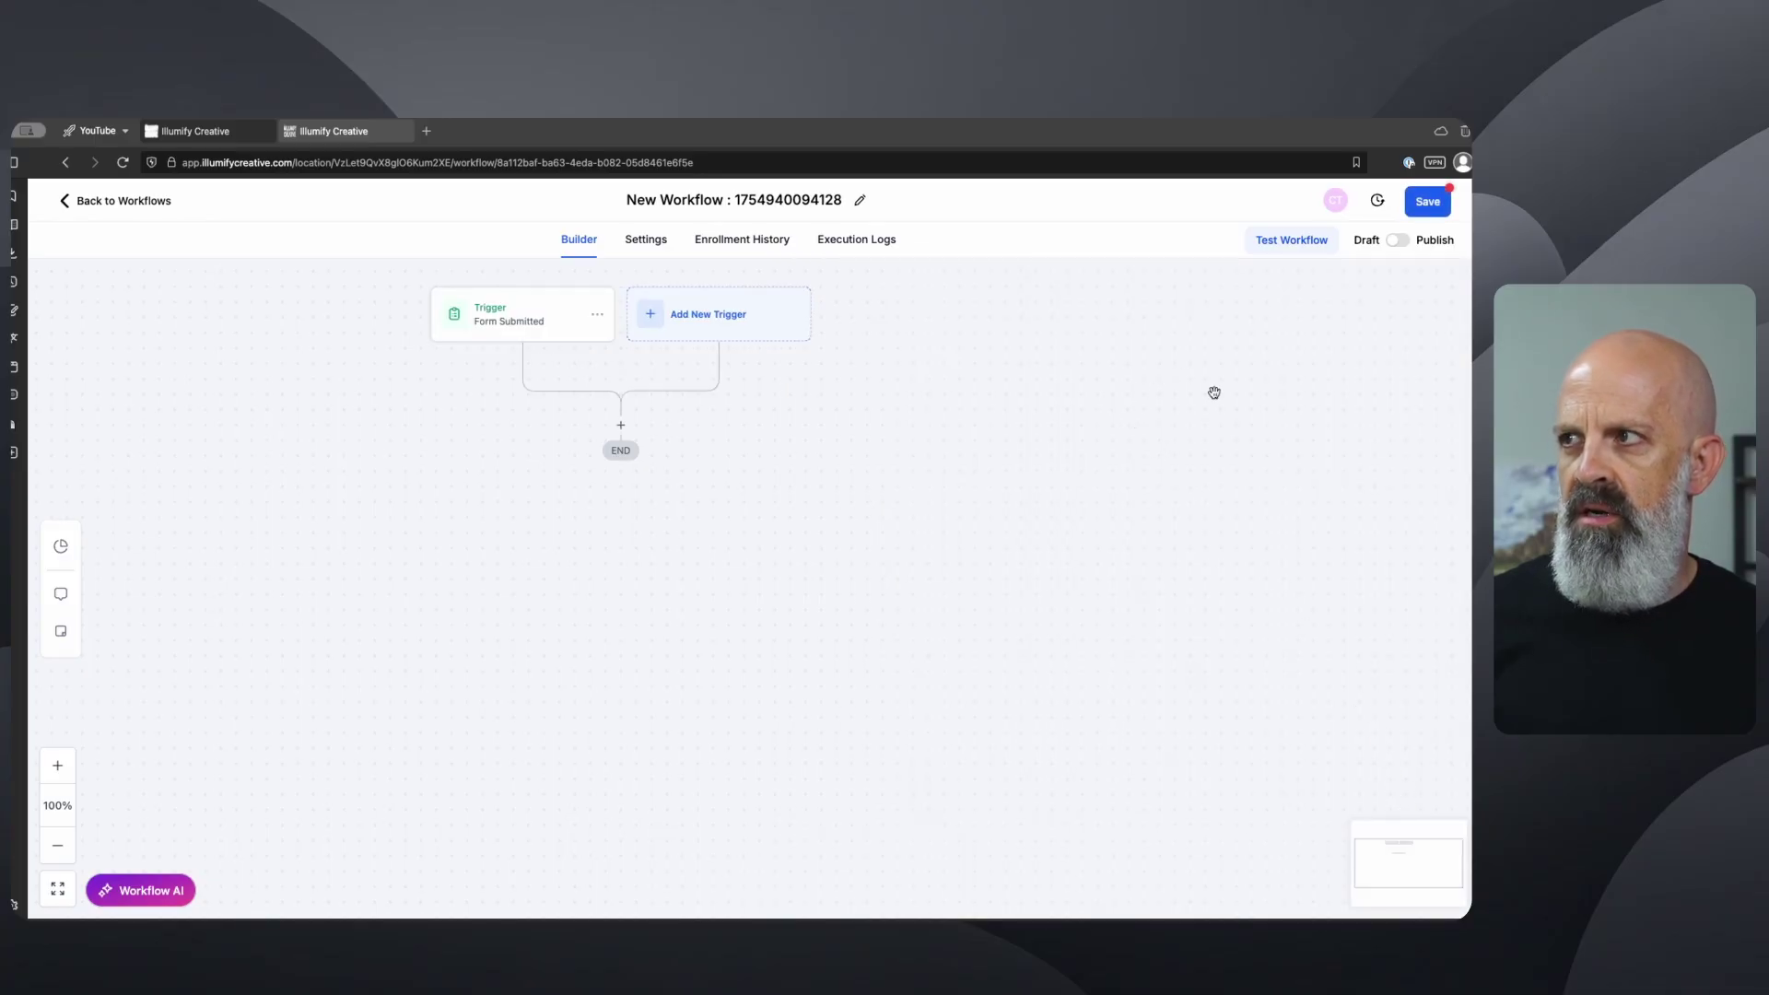
click(1428, 202)
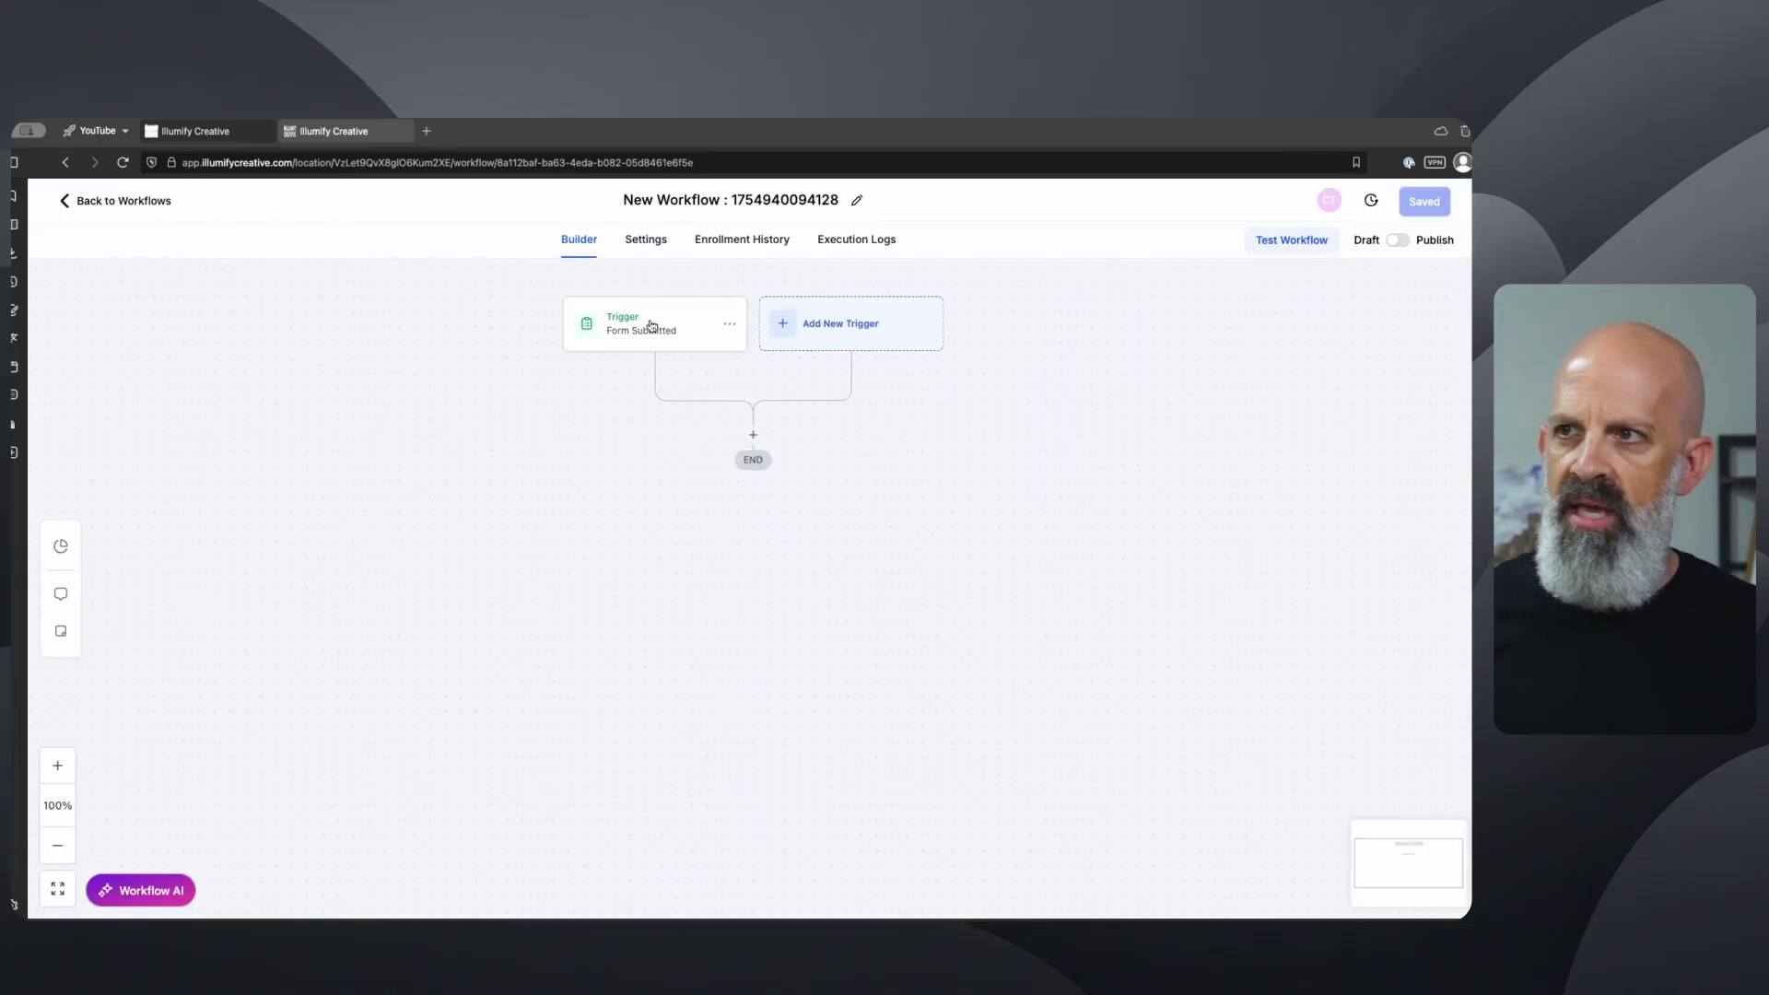
- Add a "Form is" filter set to "Website: Contact Form" to the Form Submitted trigger and save the trigger
click(645, 308)
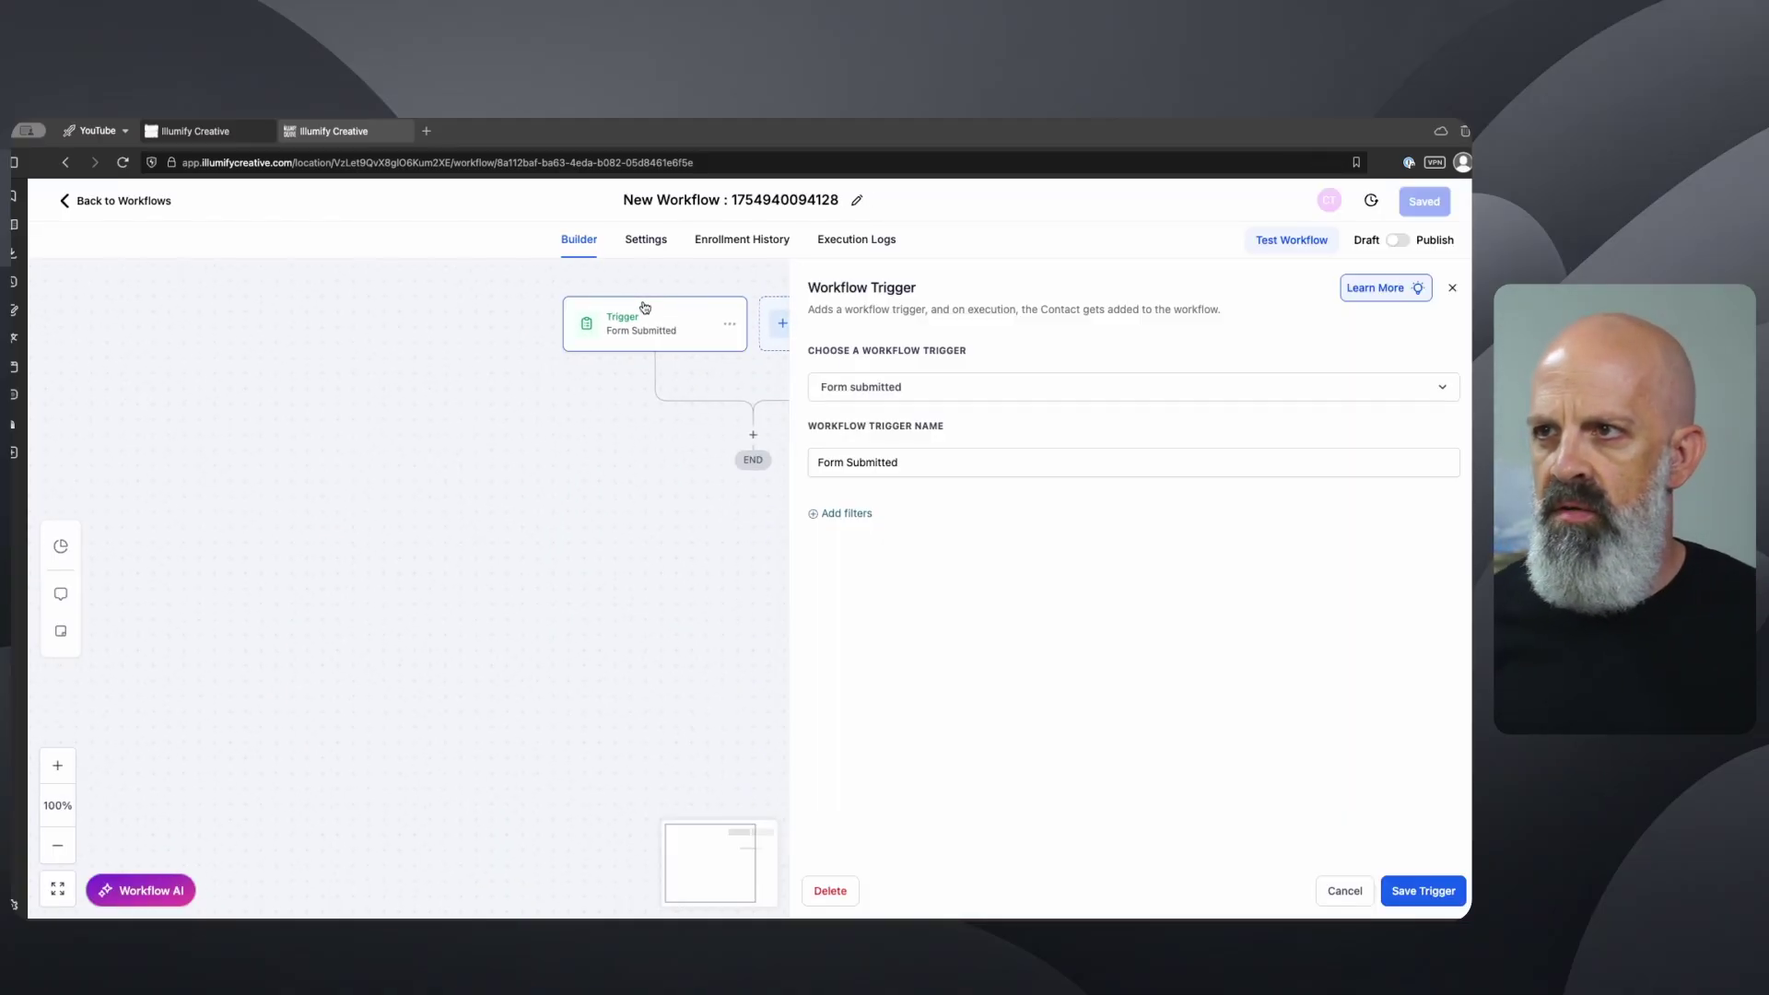
click(842, 514)
click(885, 532)
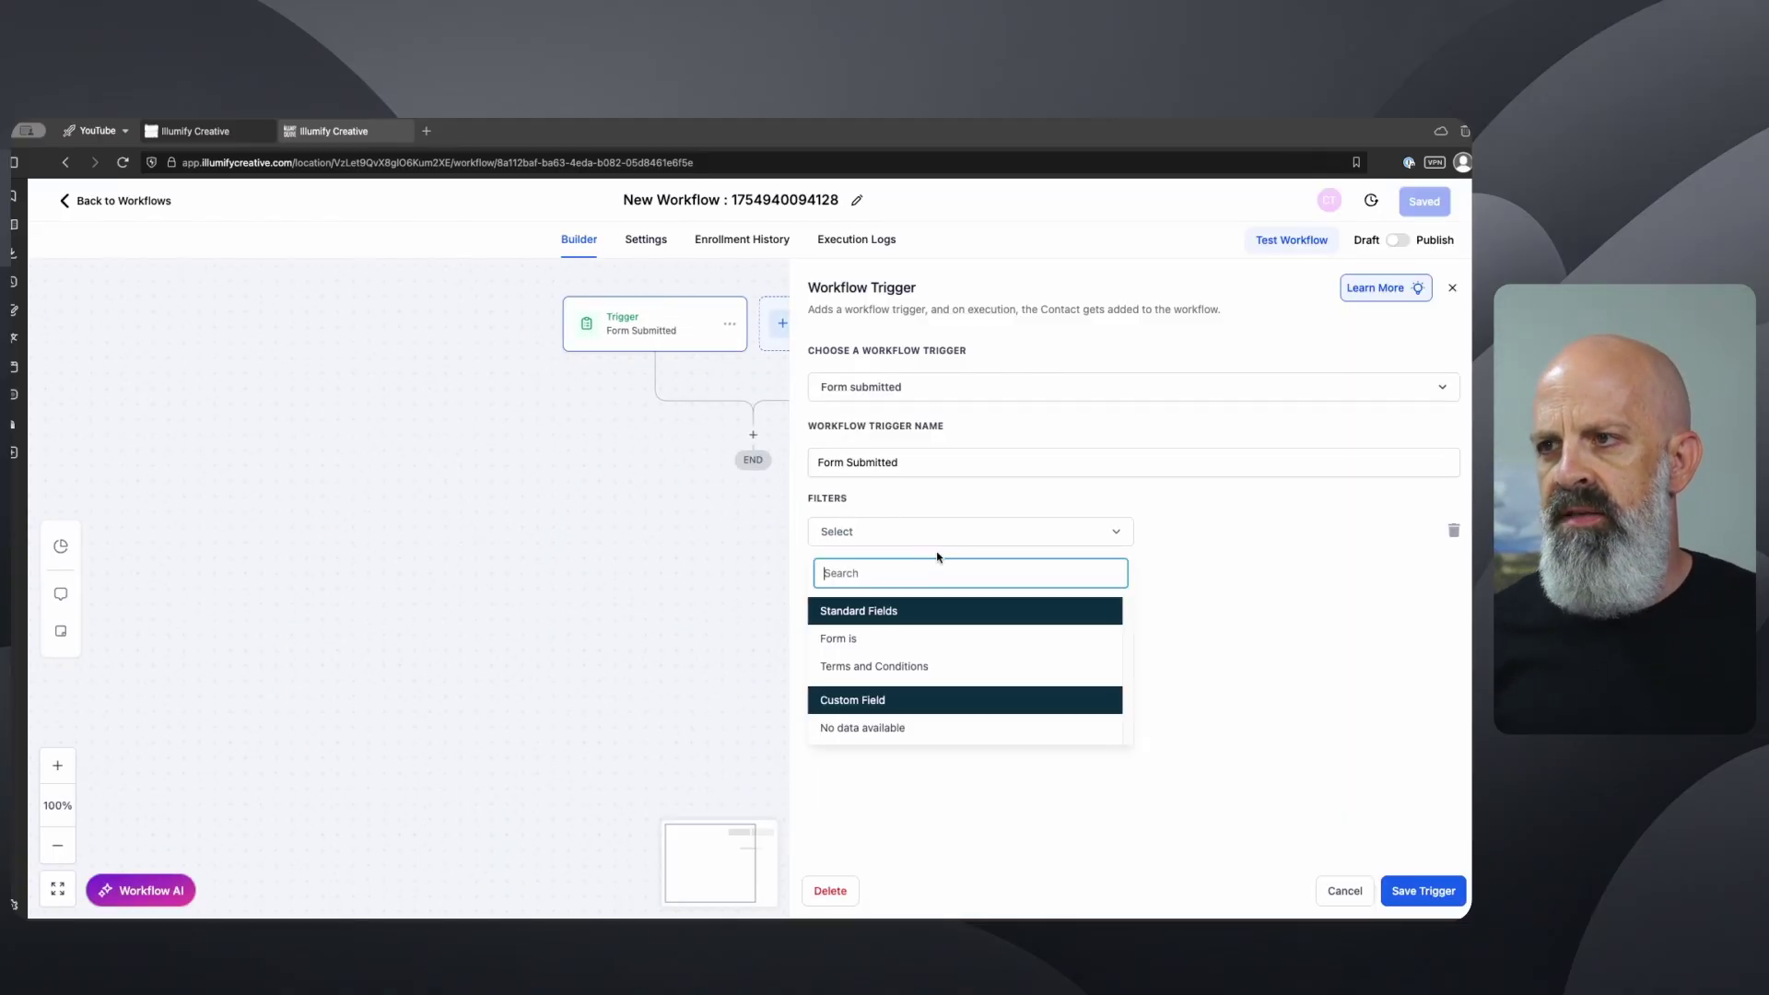
click(907, 645)
click(1173, 537)
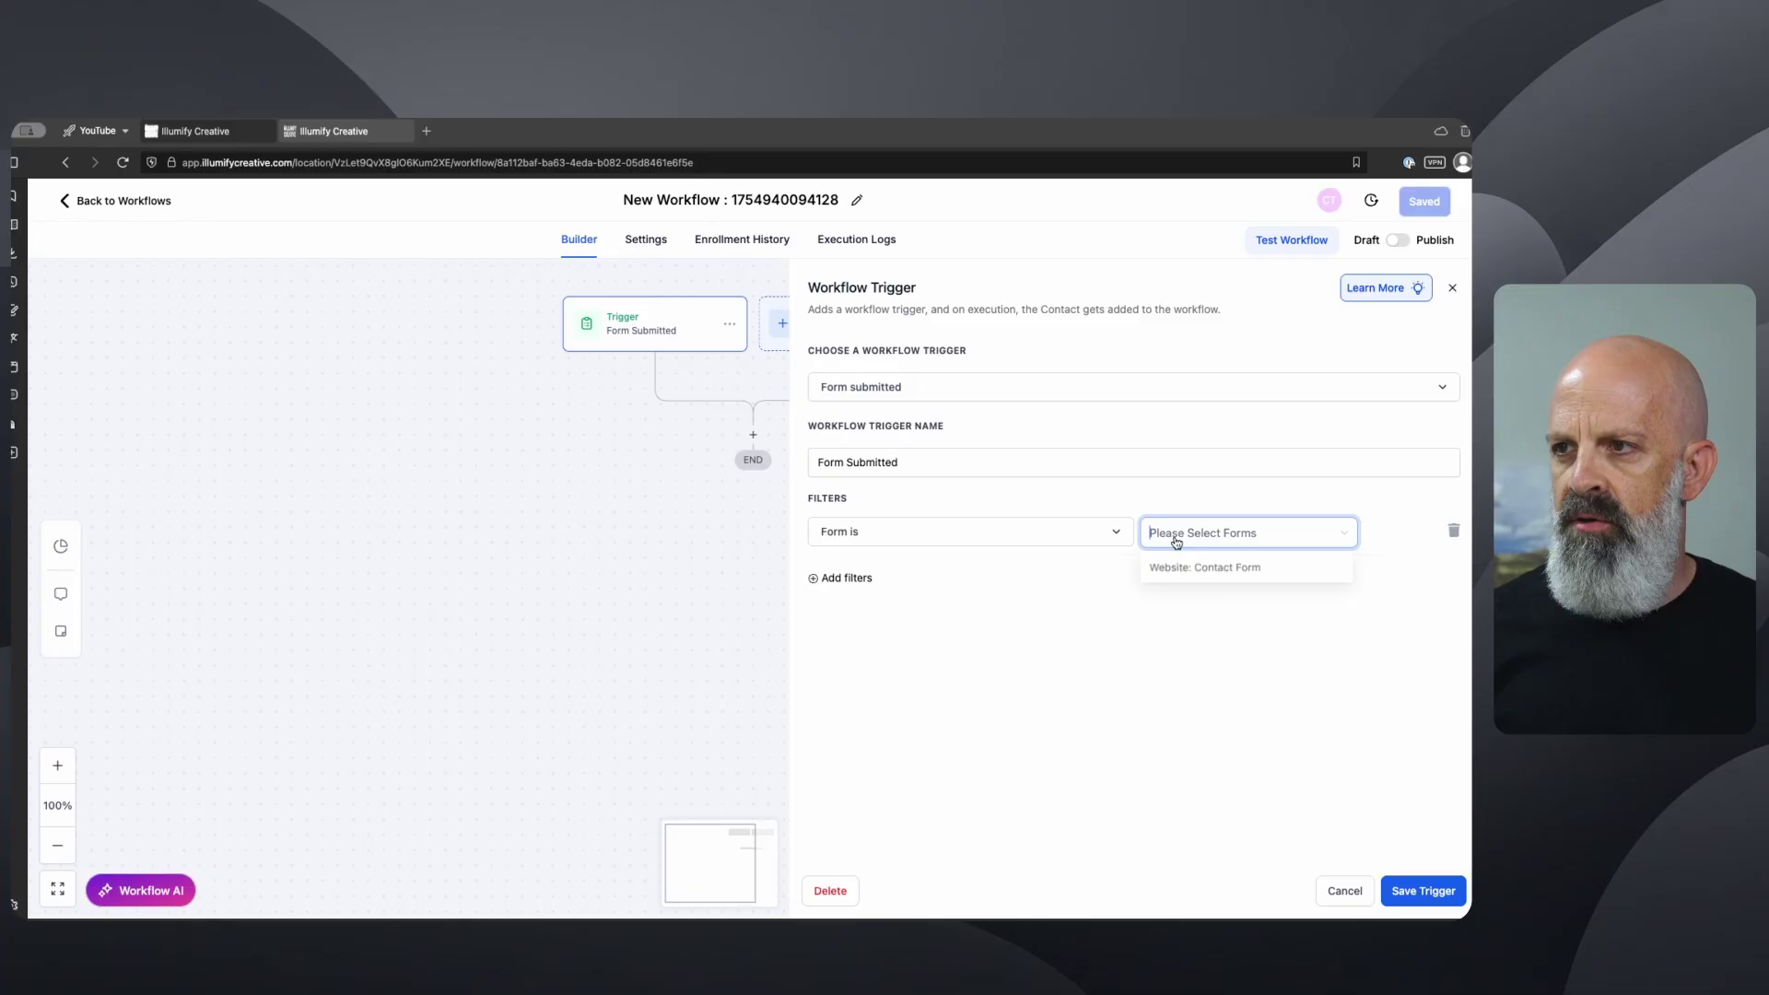
click(1212, 568)
click(1154, 703)
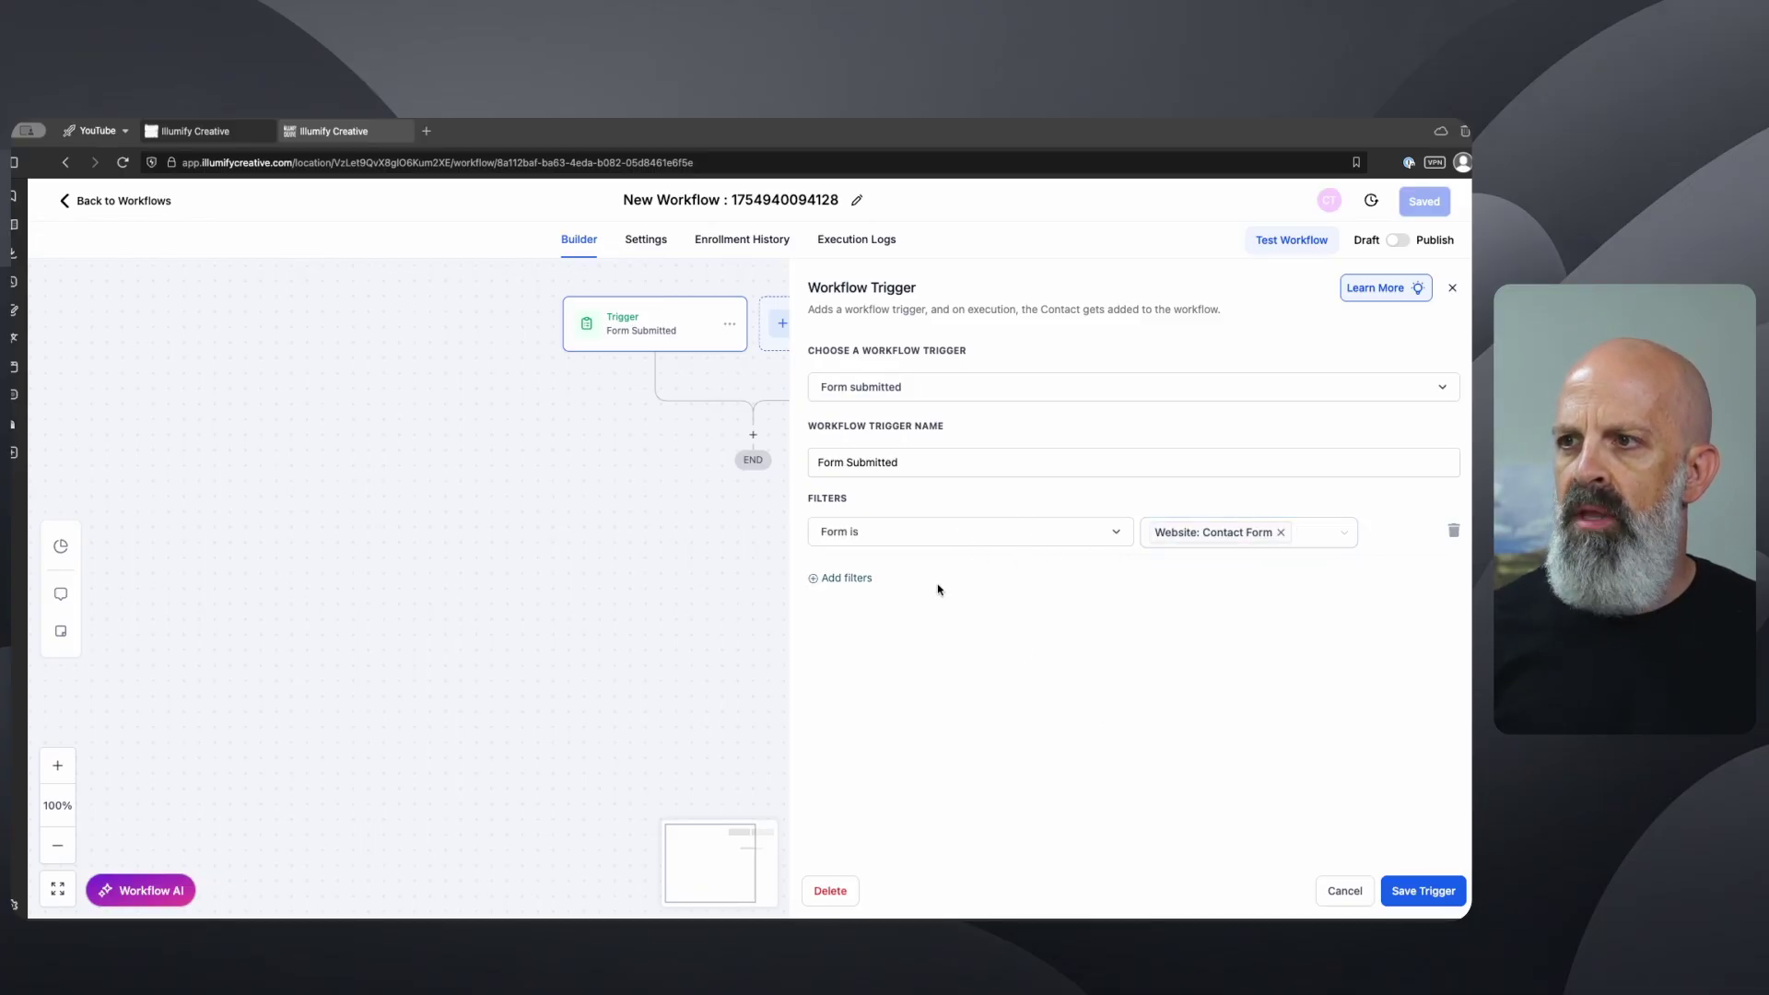
click(1406, 884)
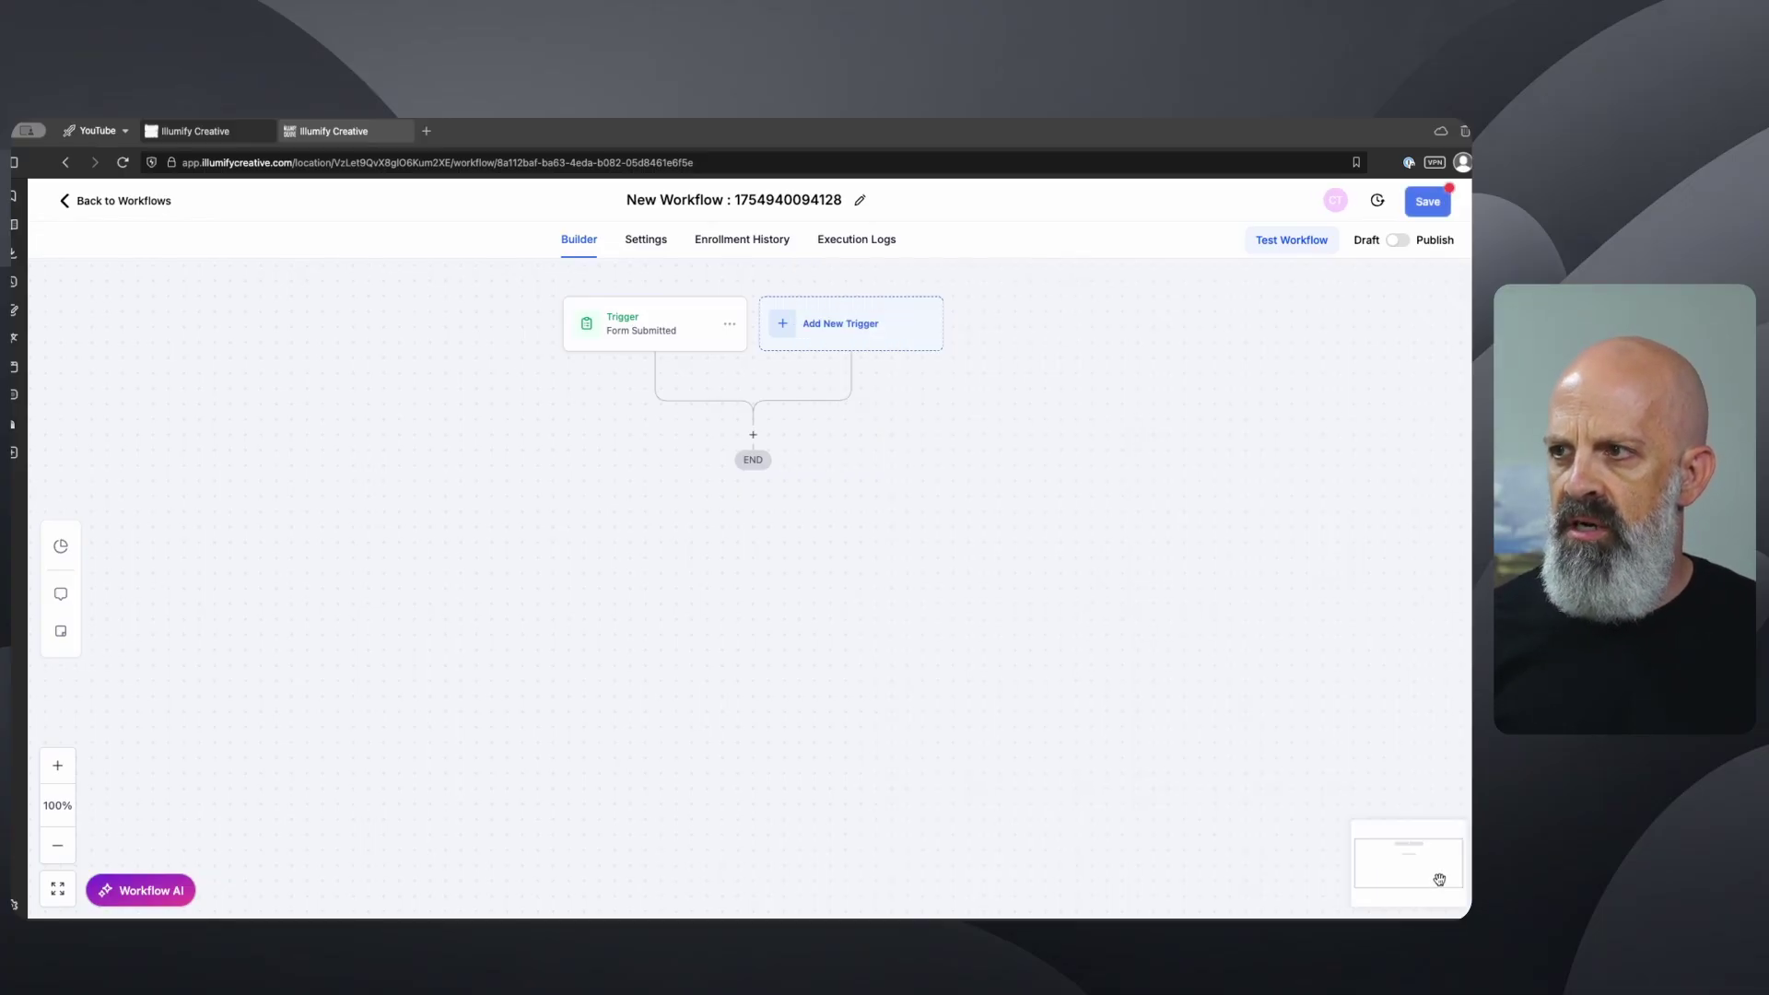
click(660, 327)
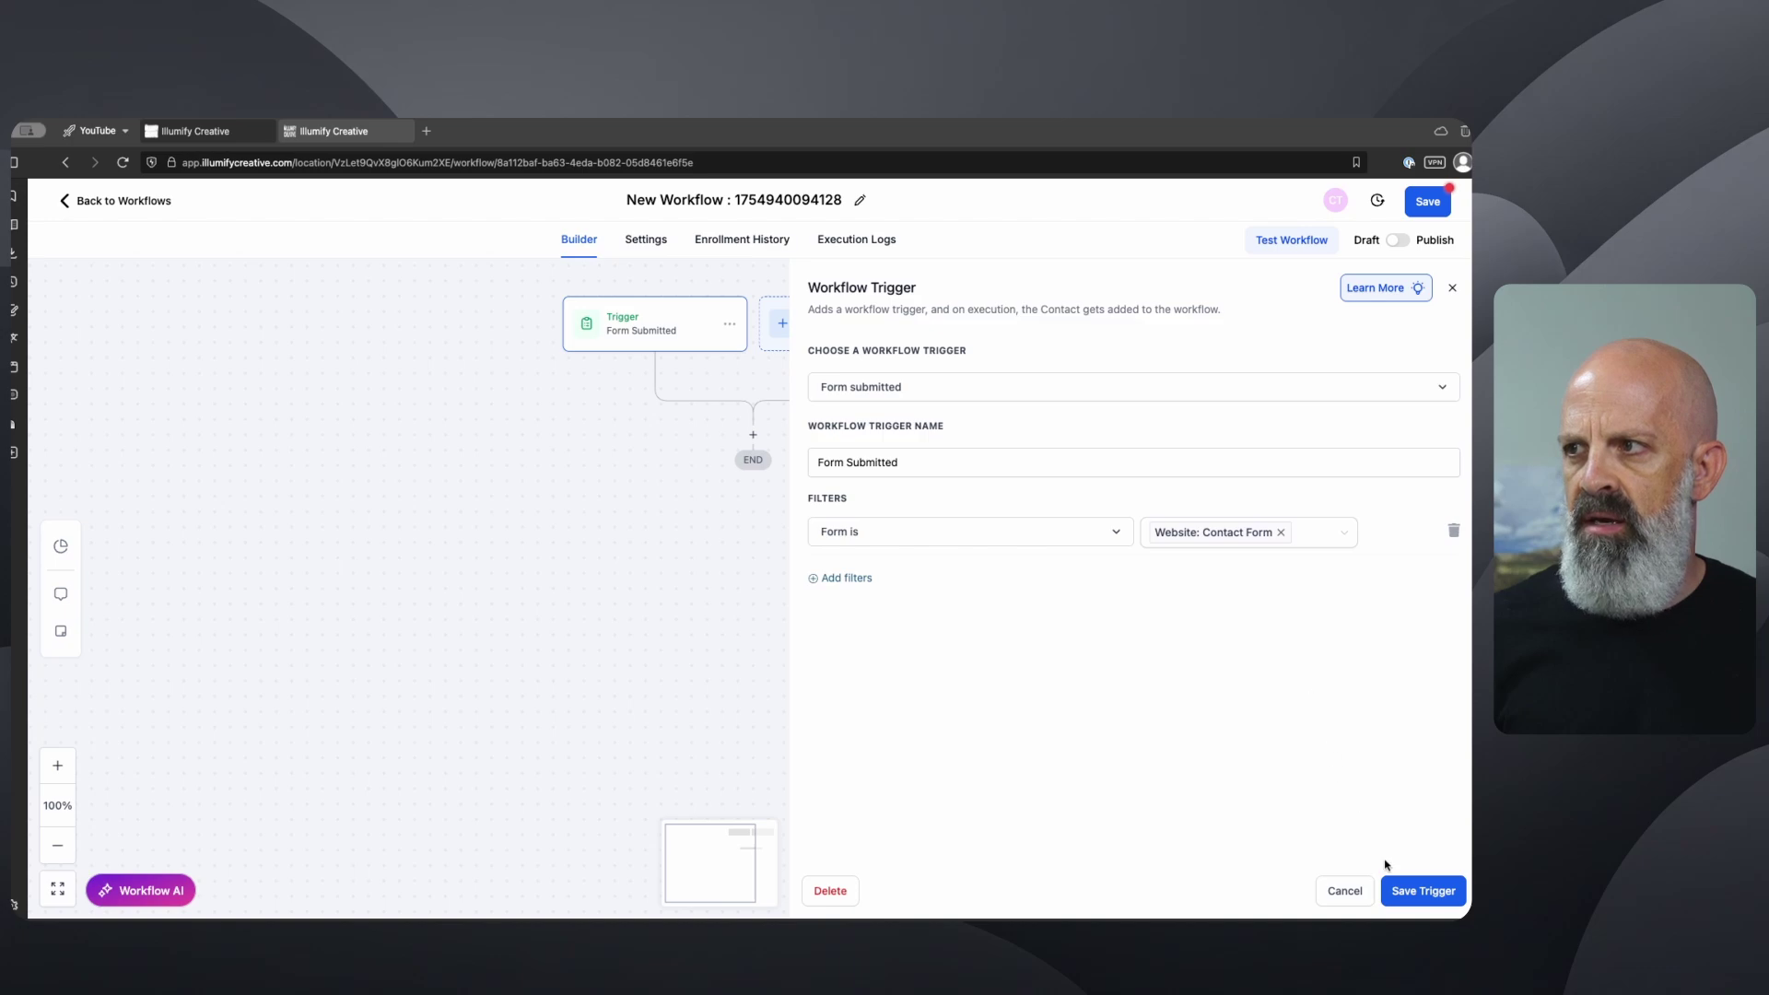
click(1403, 888)
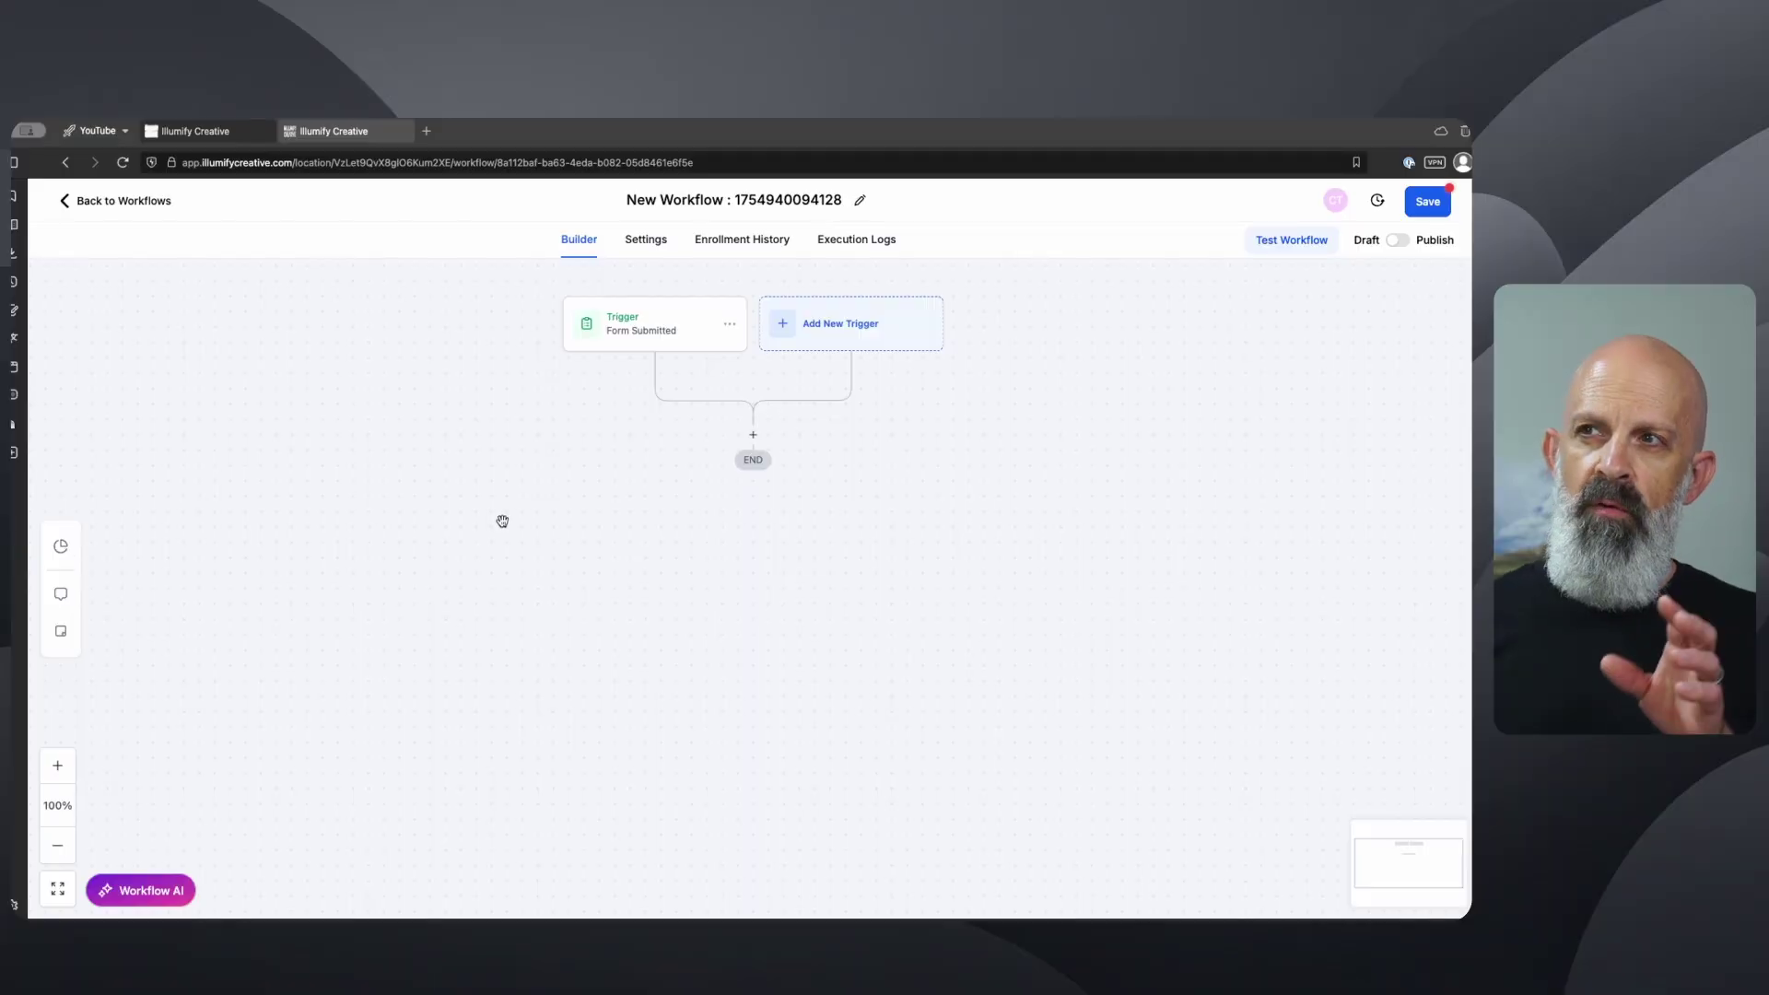
- Rename the workflow "Qualified Lead: Phase #1"
click(764, 199)
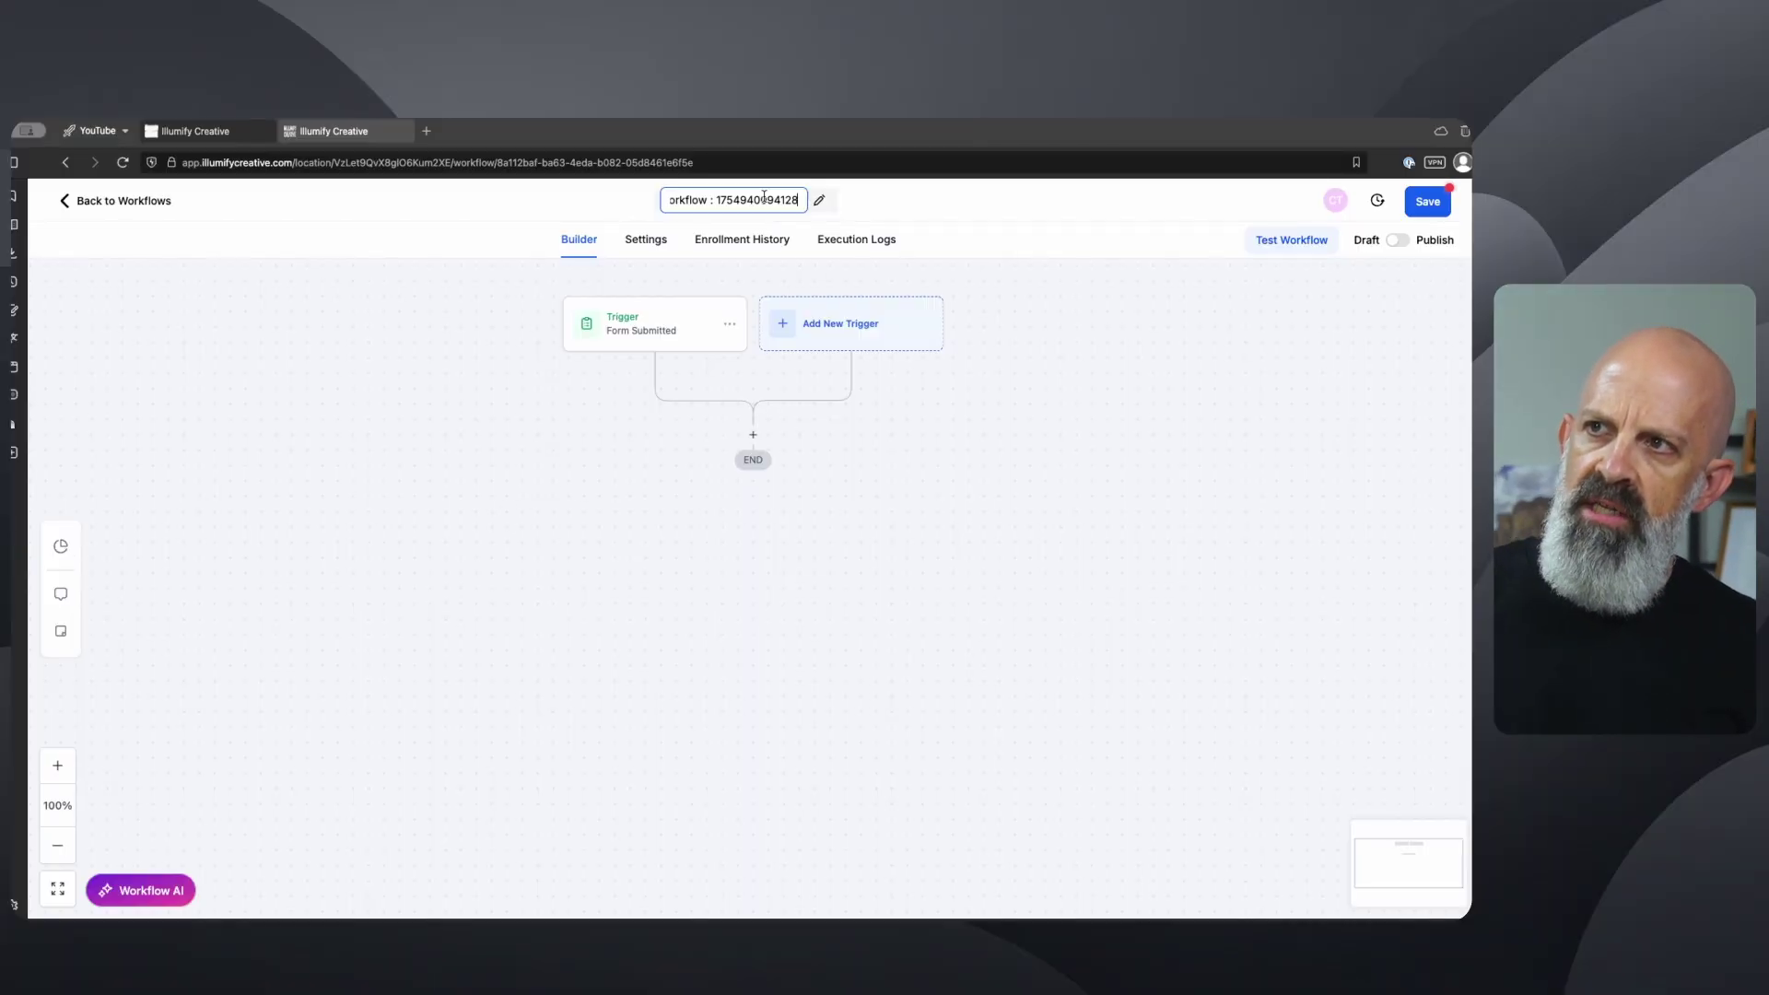
key(ctrl+a)
text(Qualified Lead: Phase #1)
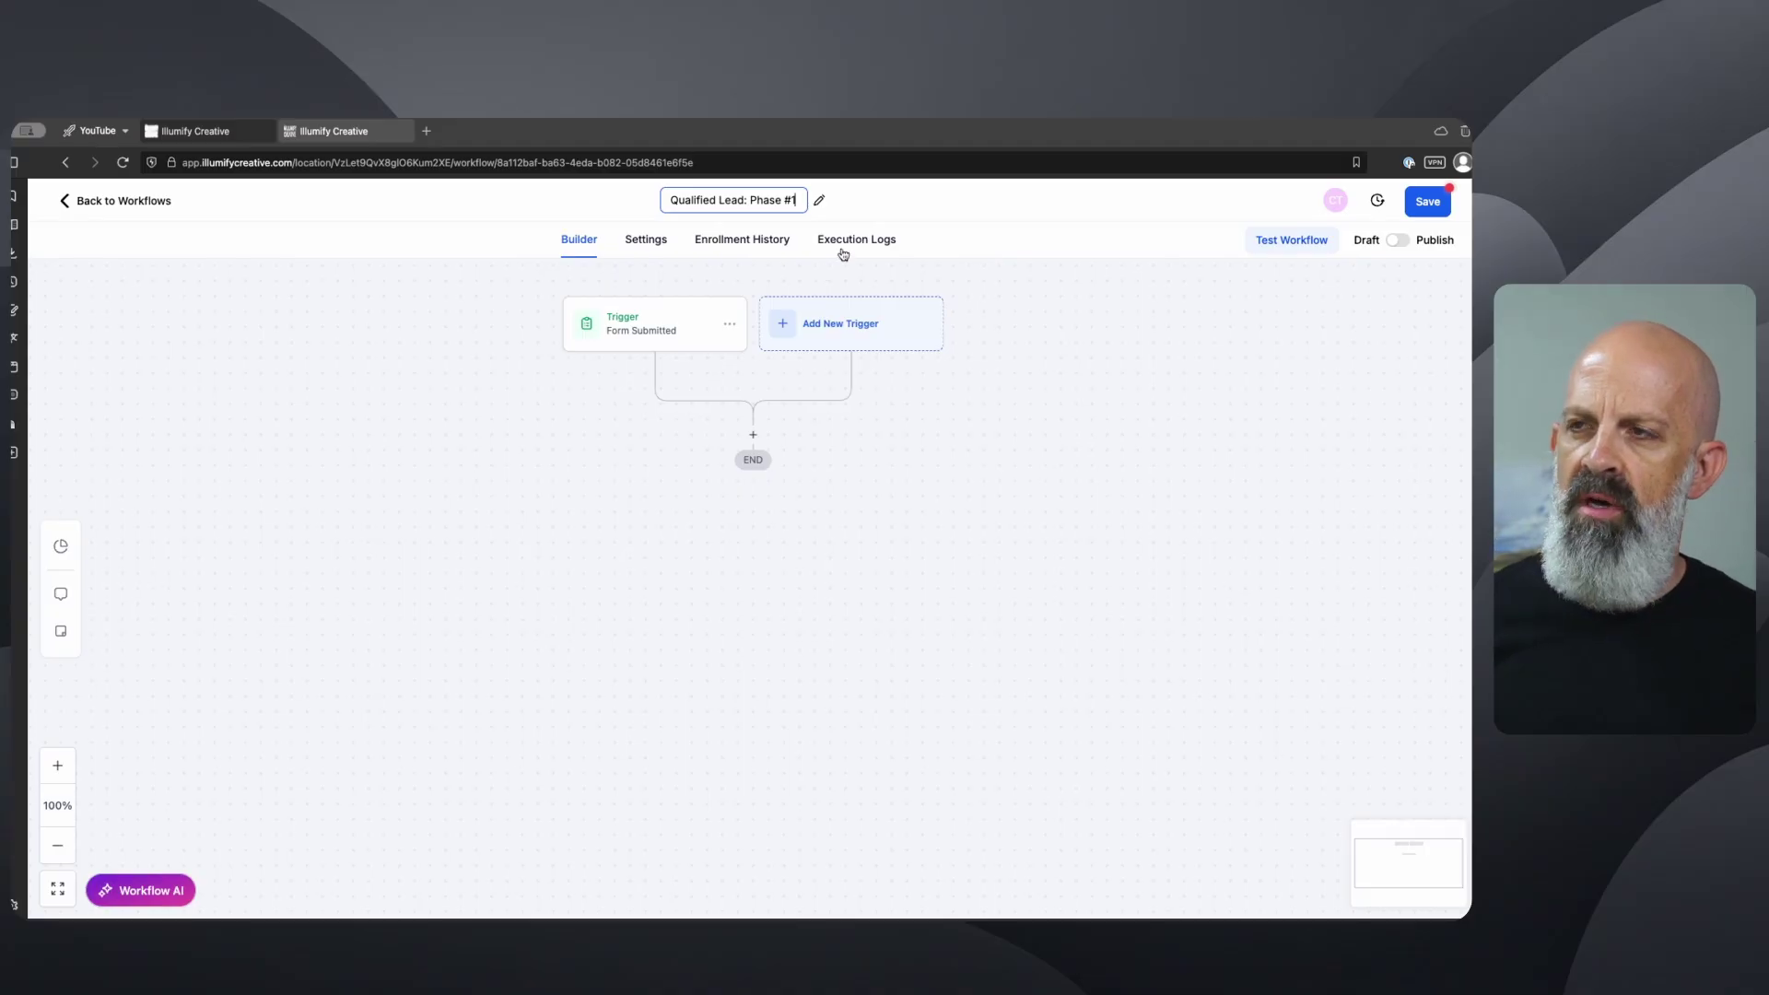
click(1115, 382)
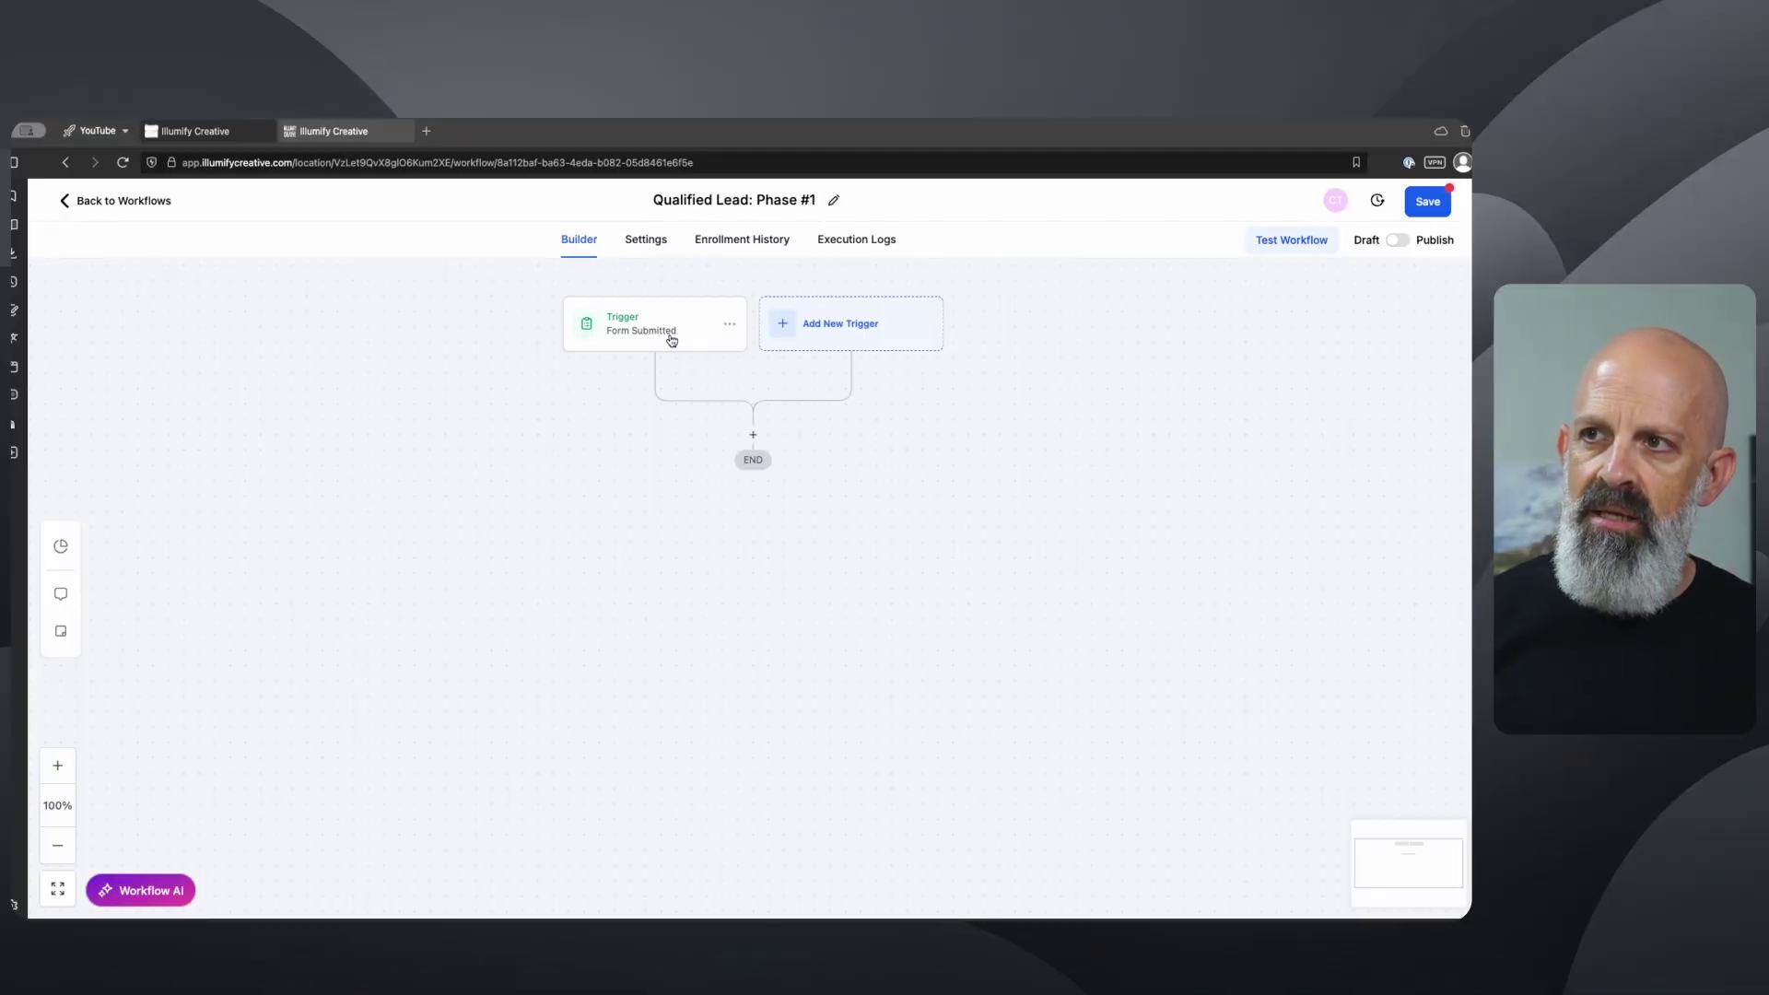
- Add a Find Opportunity action below the Form Submitted trigger and filter it with Pipeline Is Sales
click(753, 434)
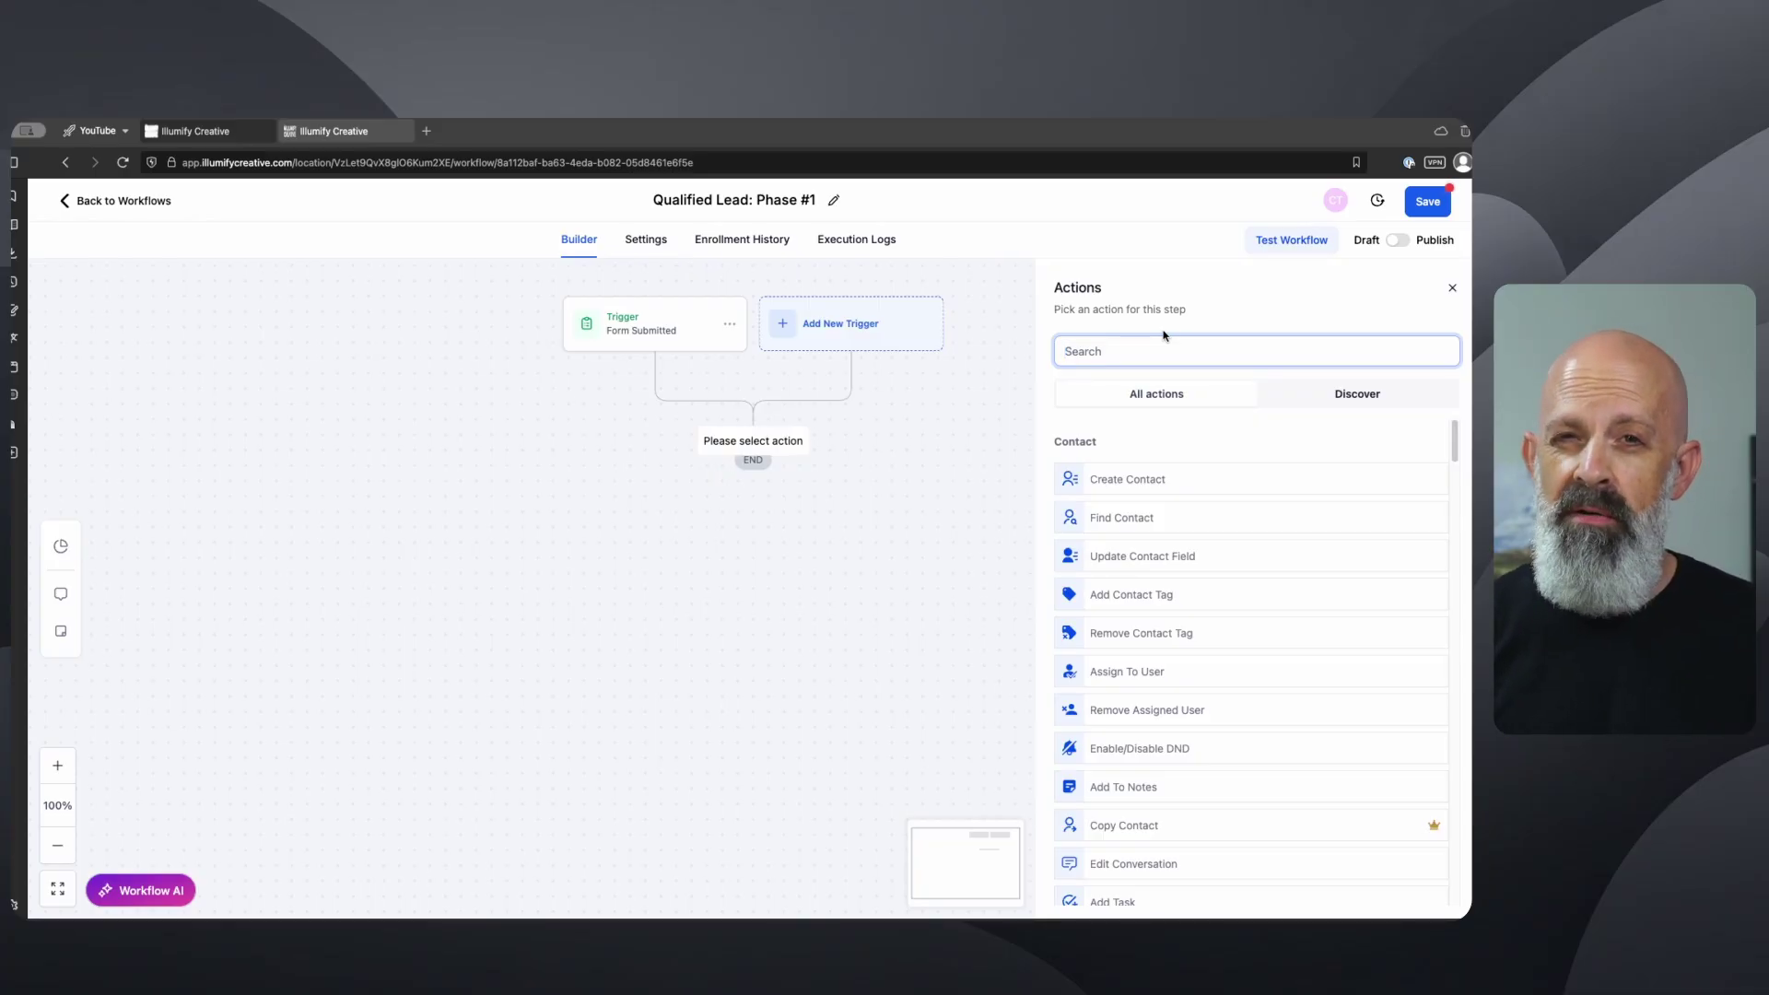
text(find)
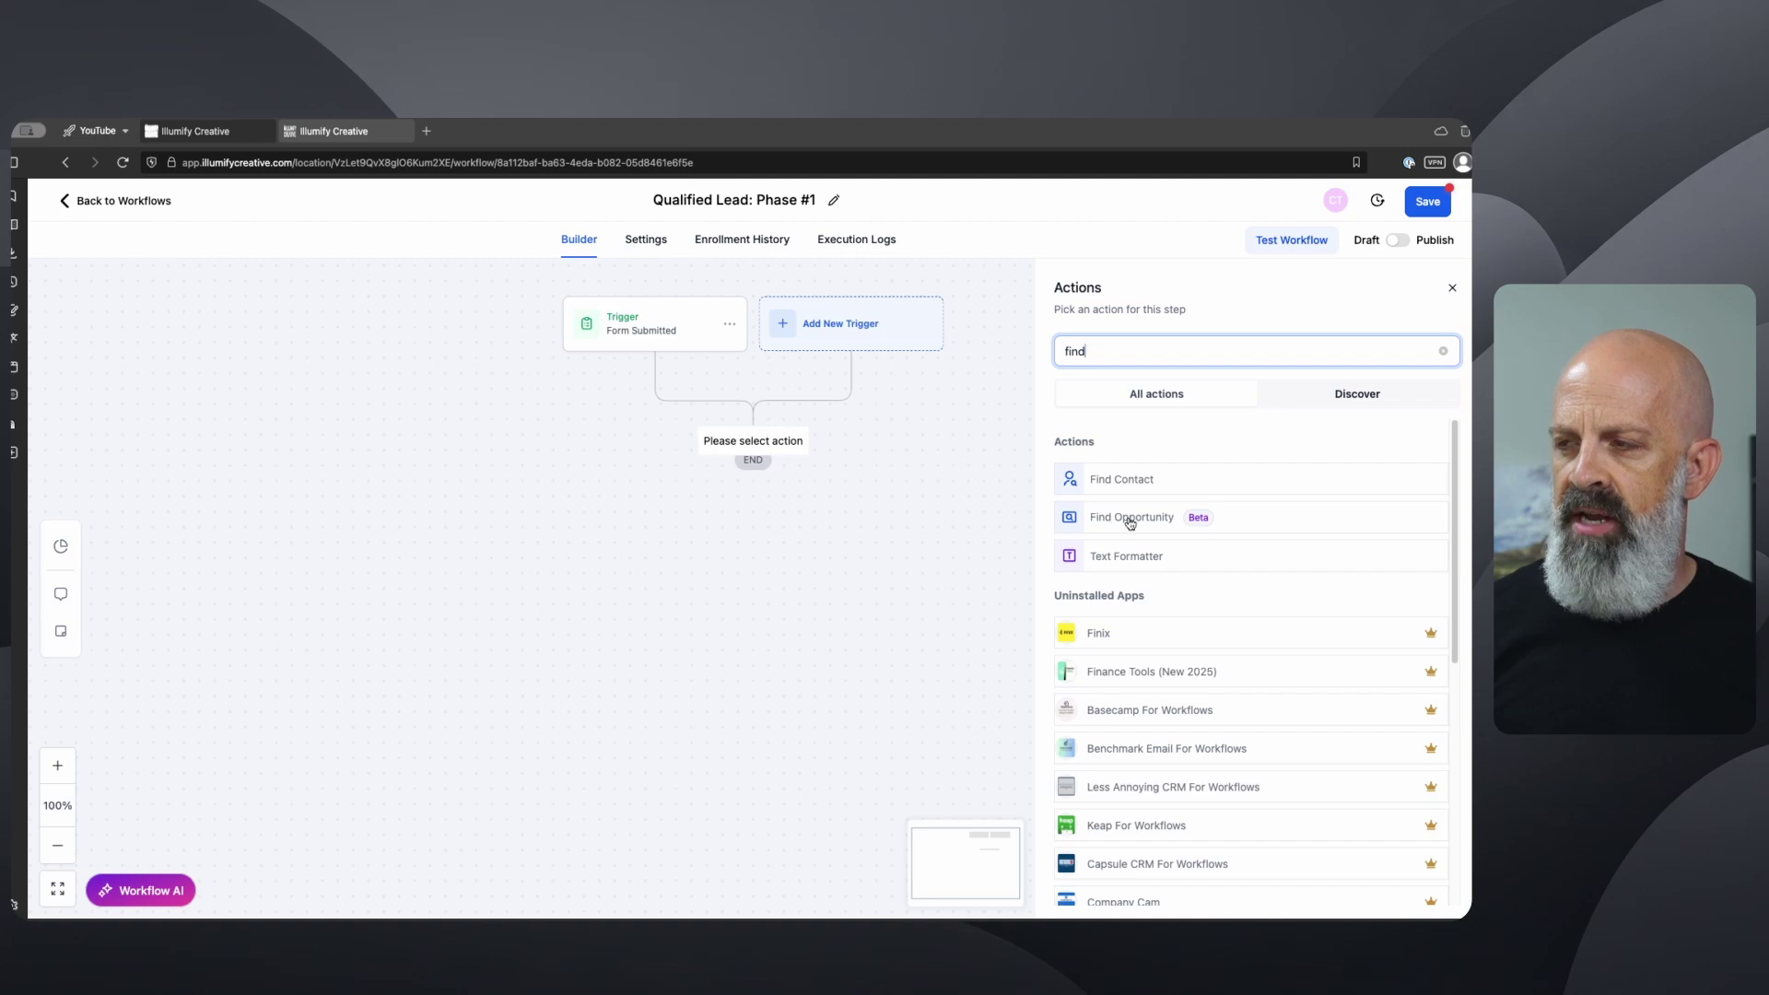
click(1159, 518)
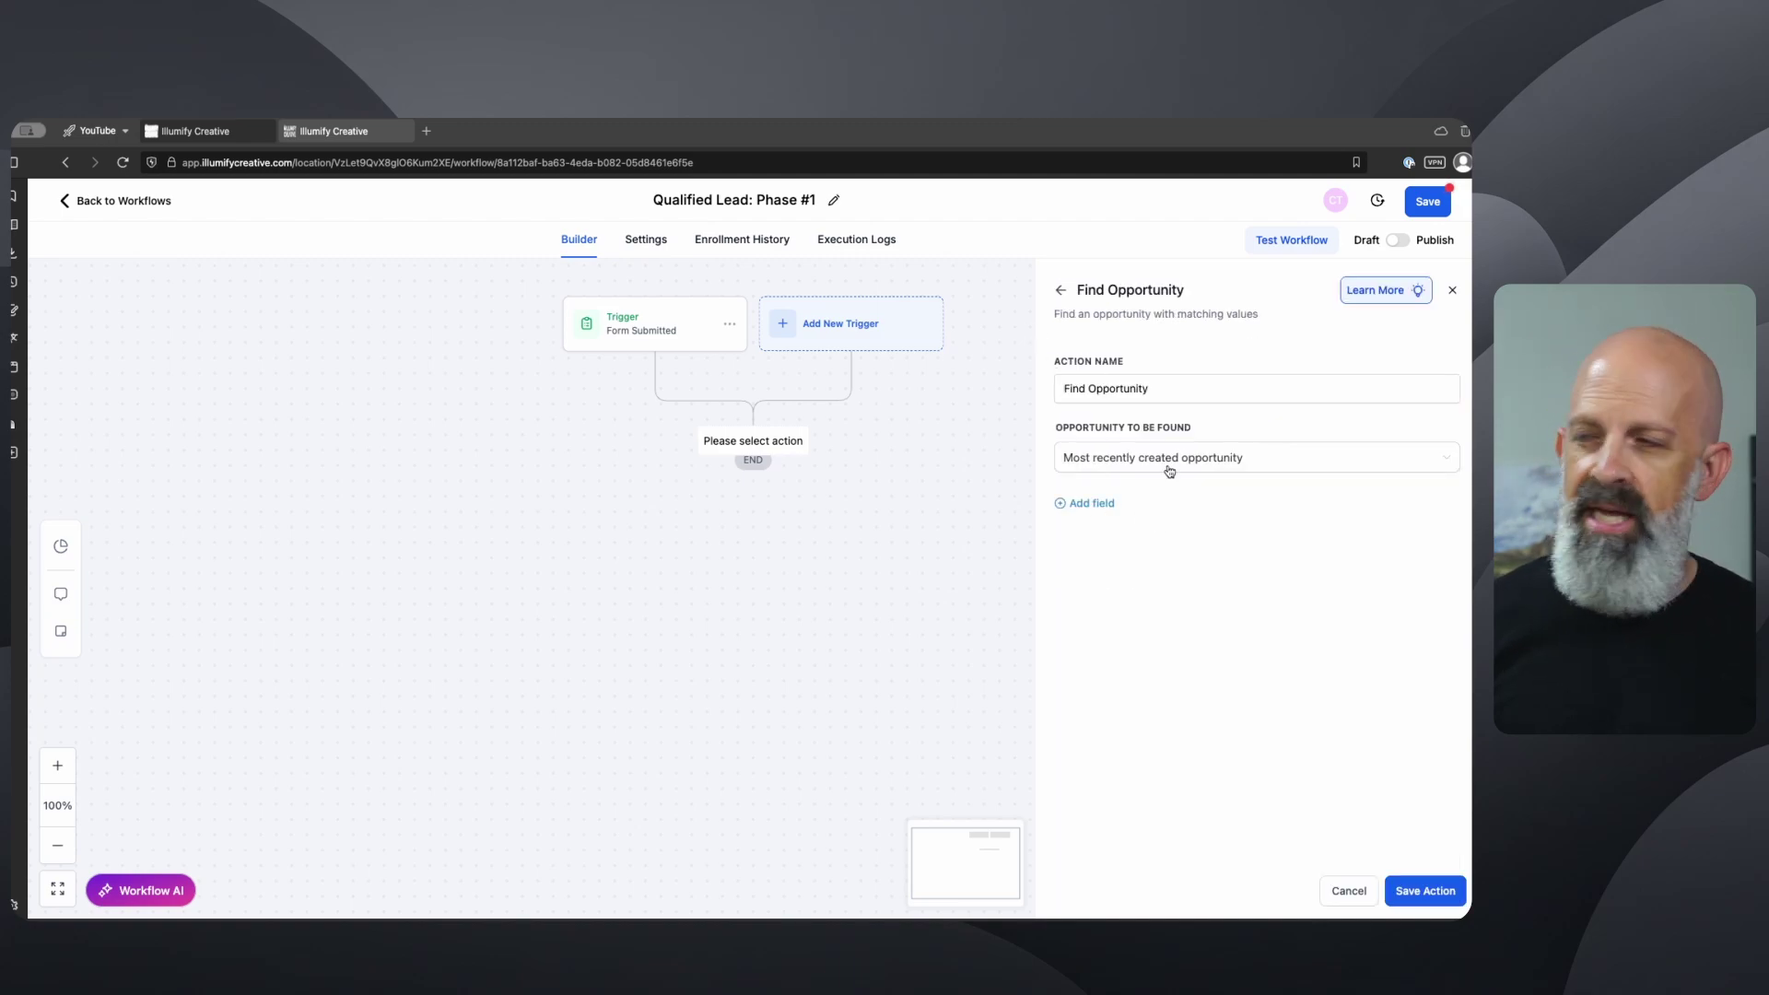
click(1095, 506)
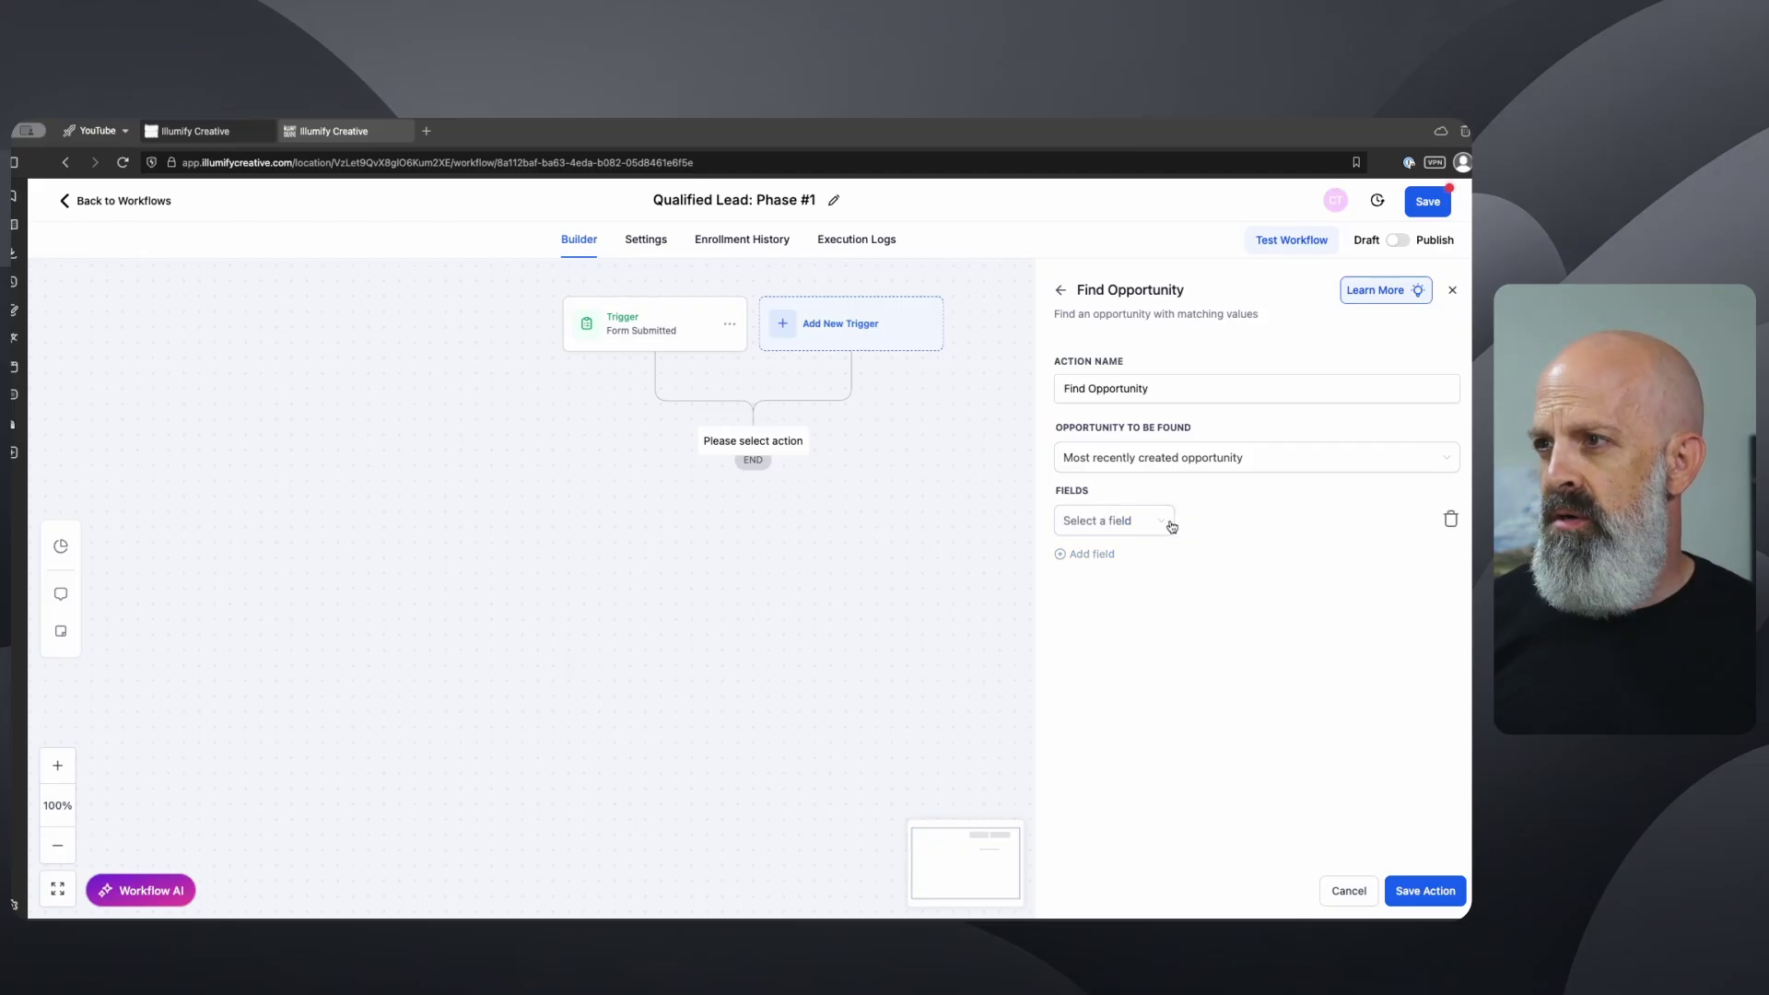
click(1089, 522)
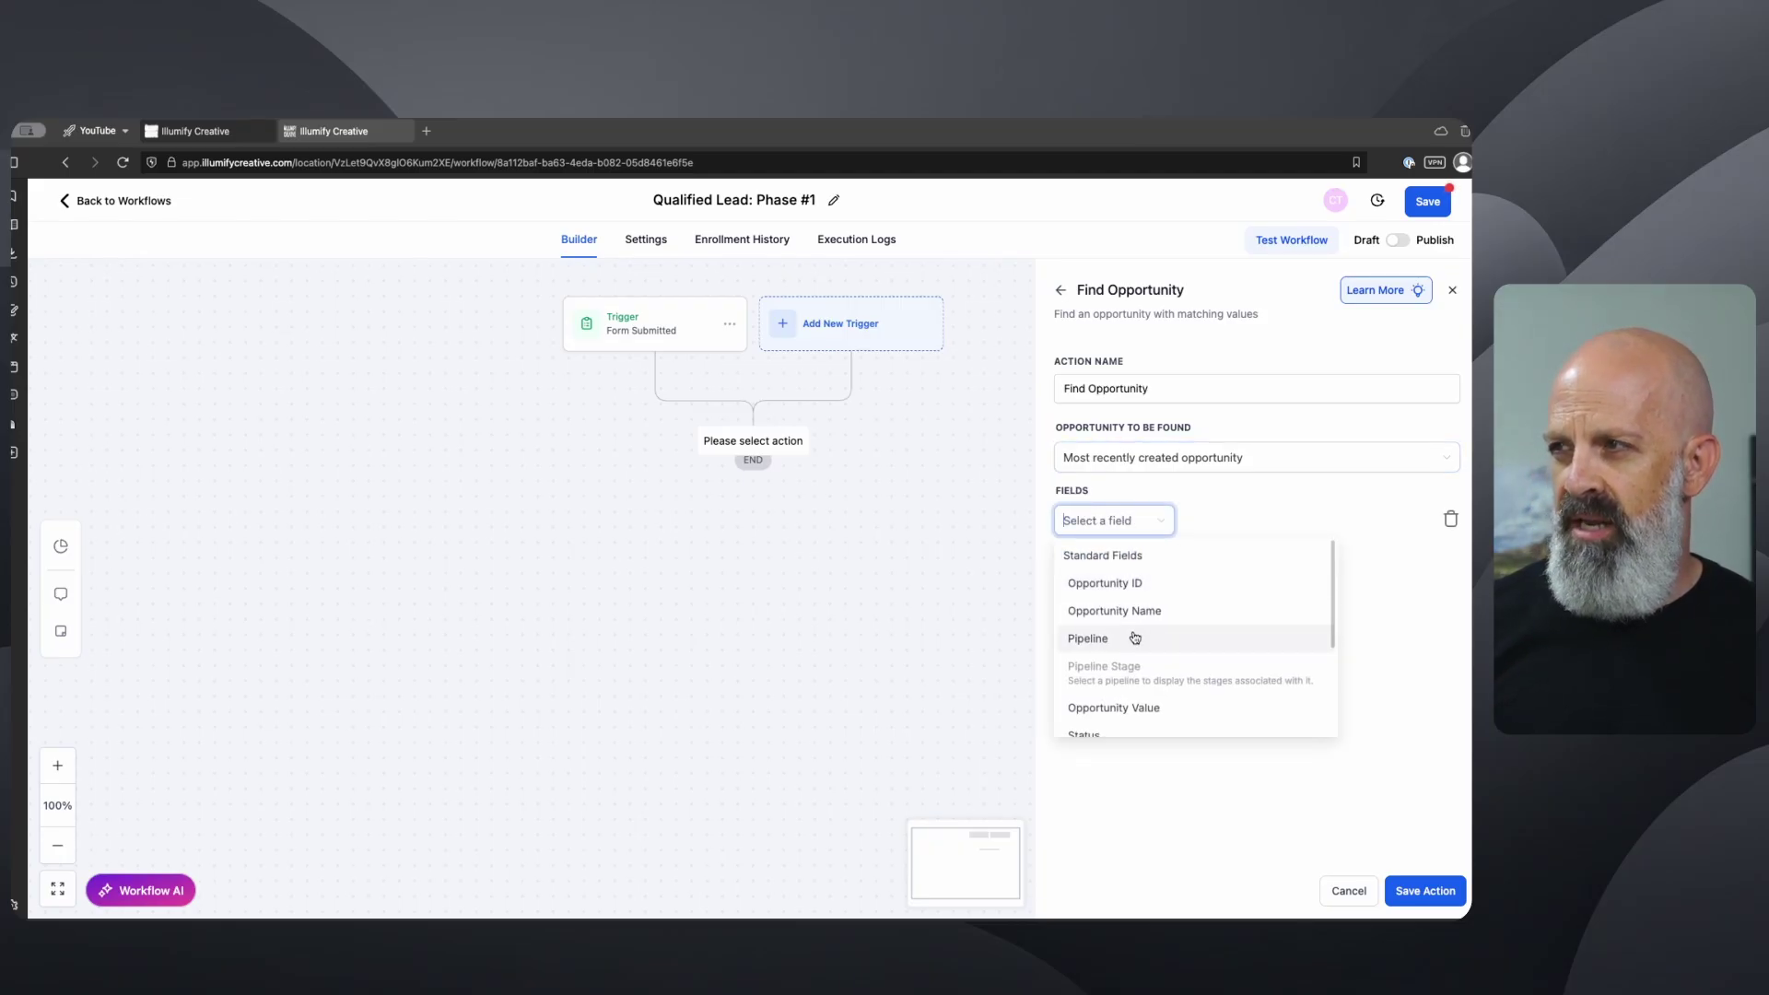
click(1135, 638)
click(1233, 529)
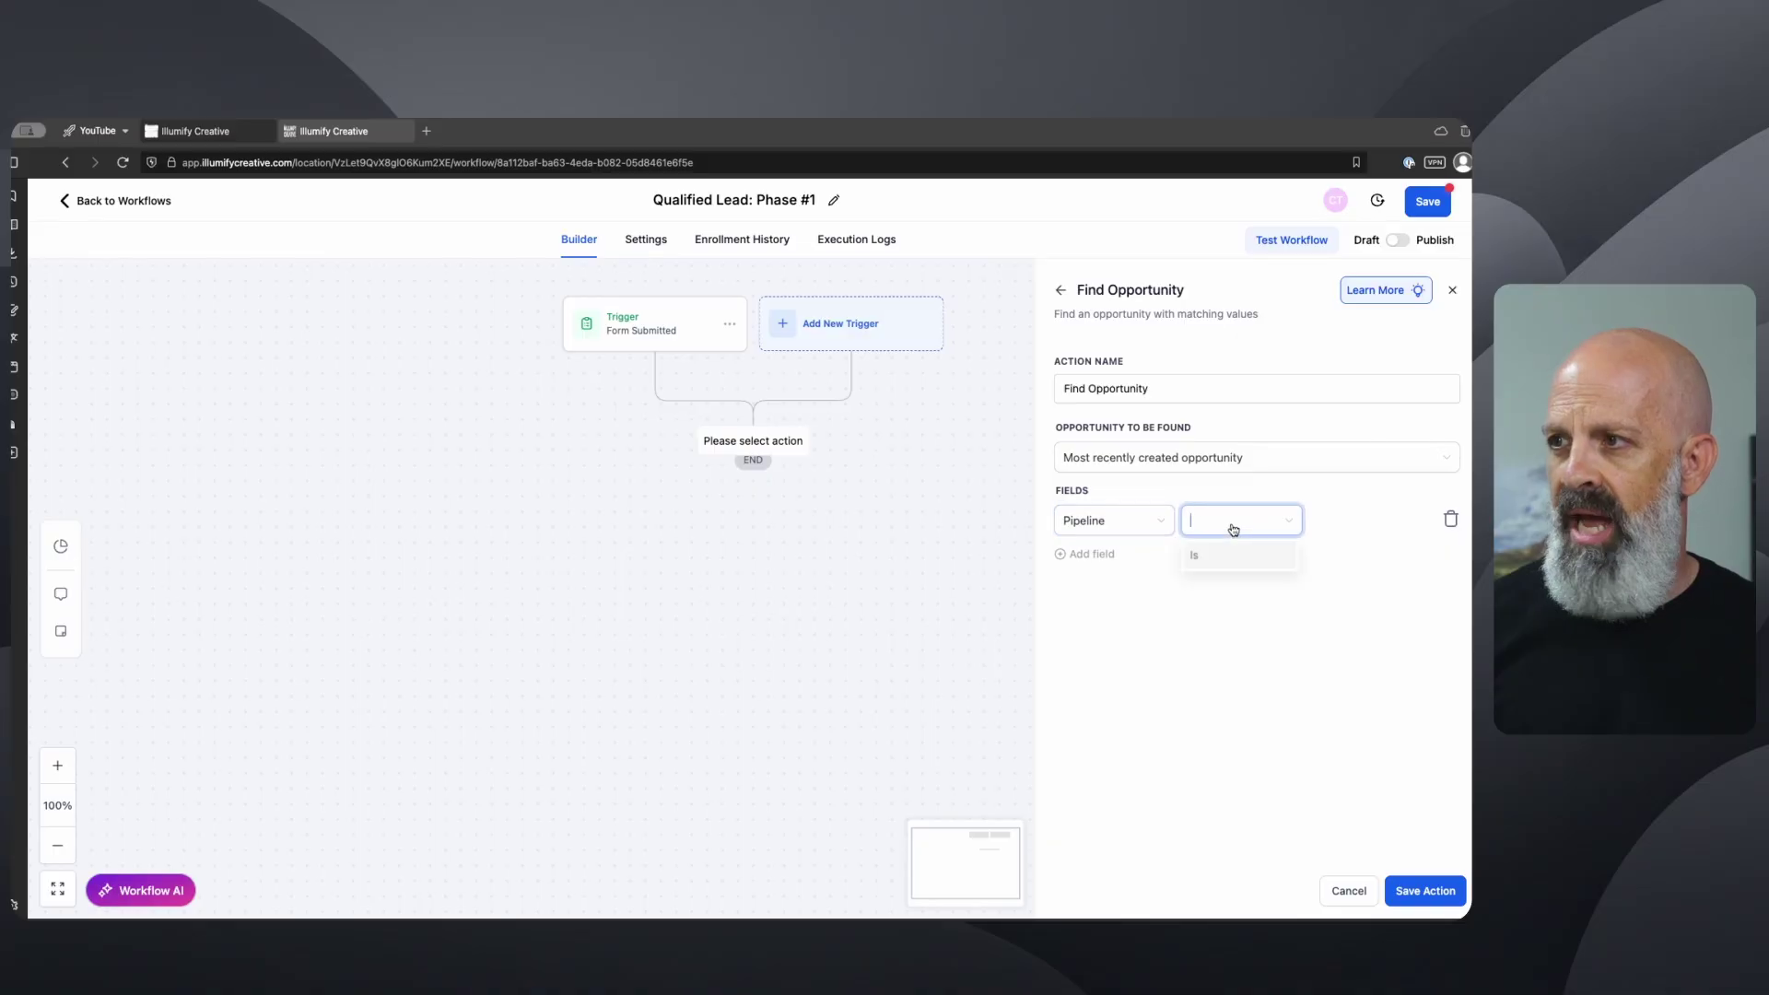
click(1226, 555)
click(1350, 523)
click(1364, 556)
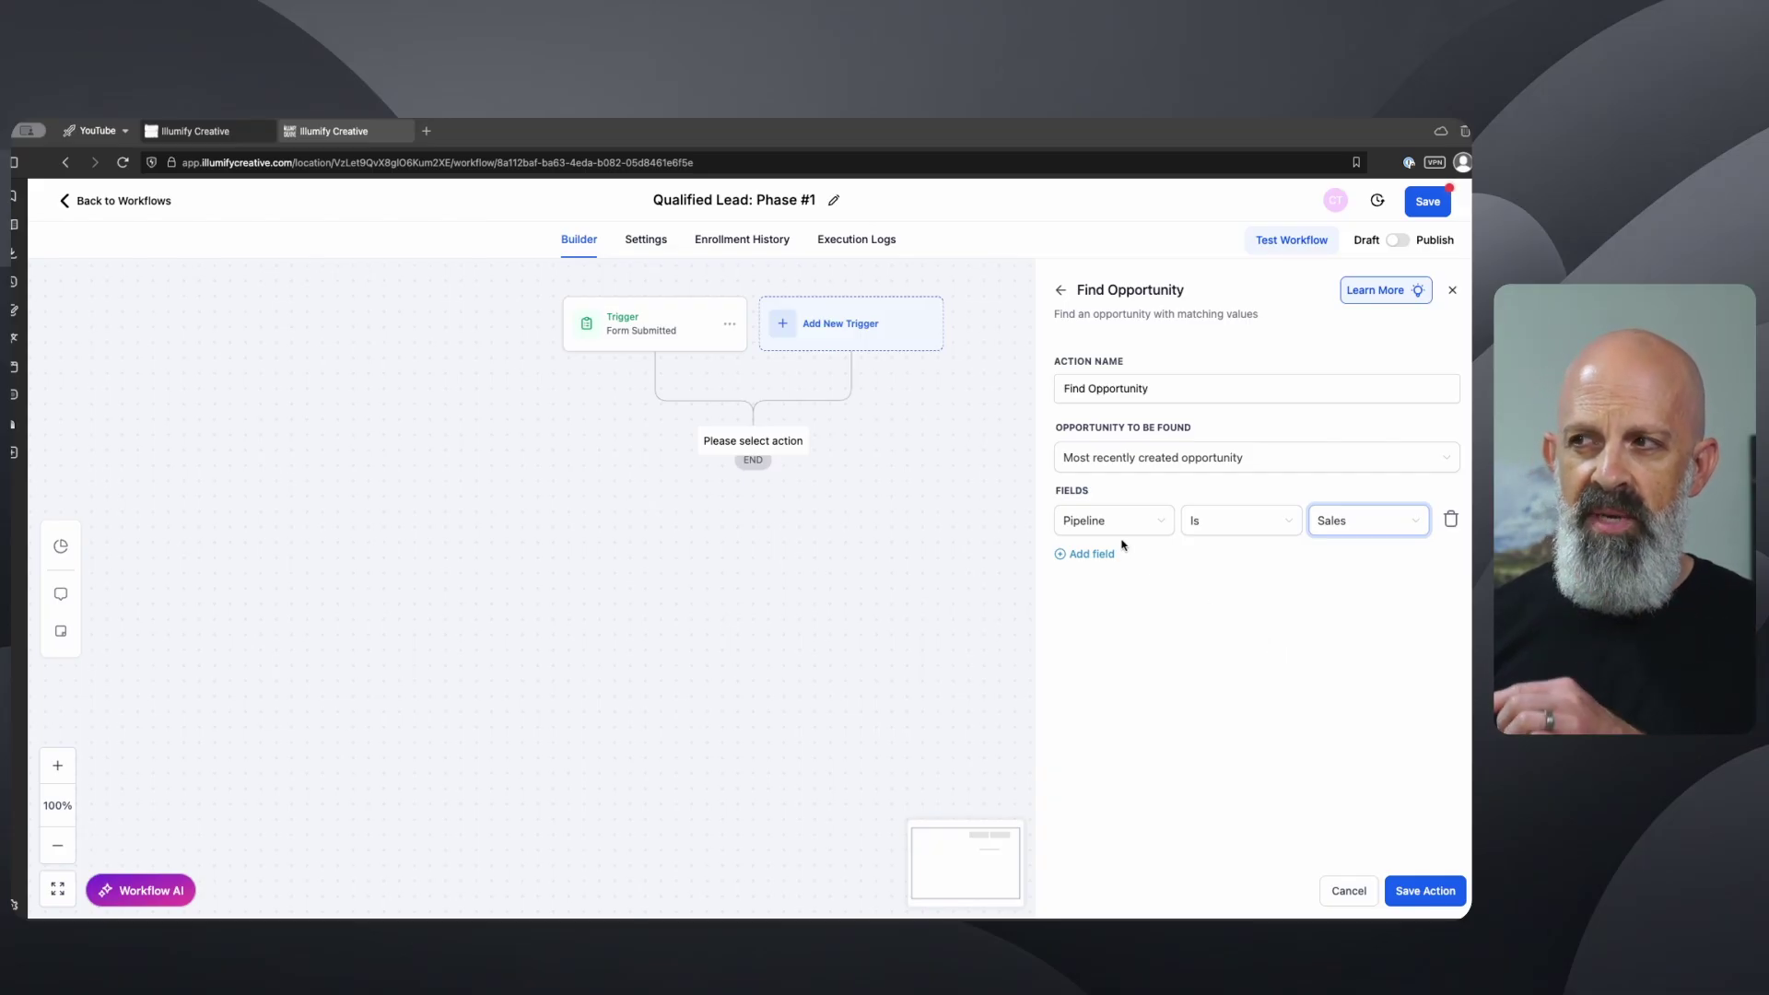
- Add a second field filter, Status Is Open, to the Find Opportunity action and save the action
click(1092, 554)
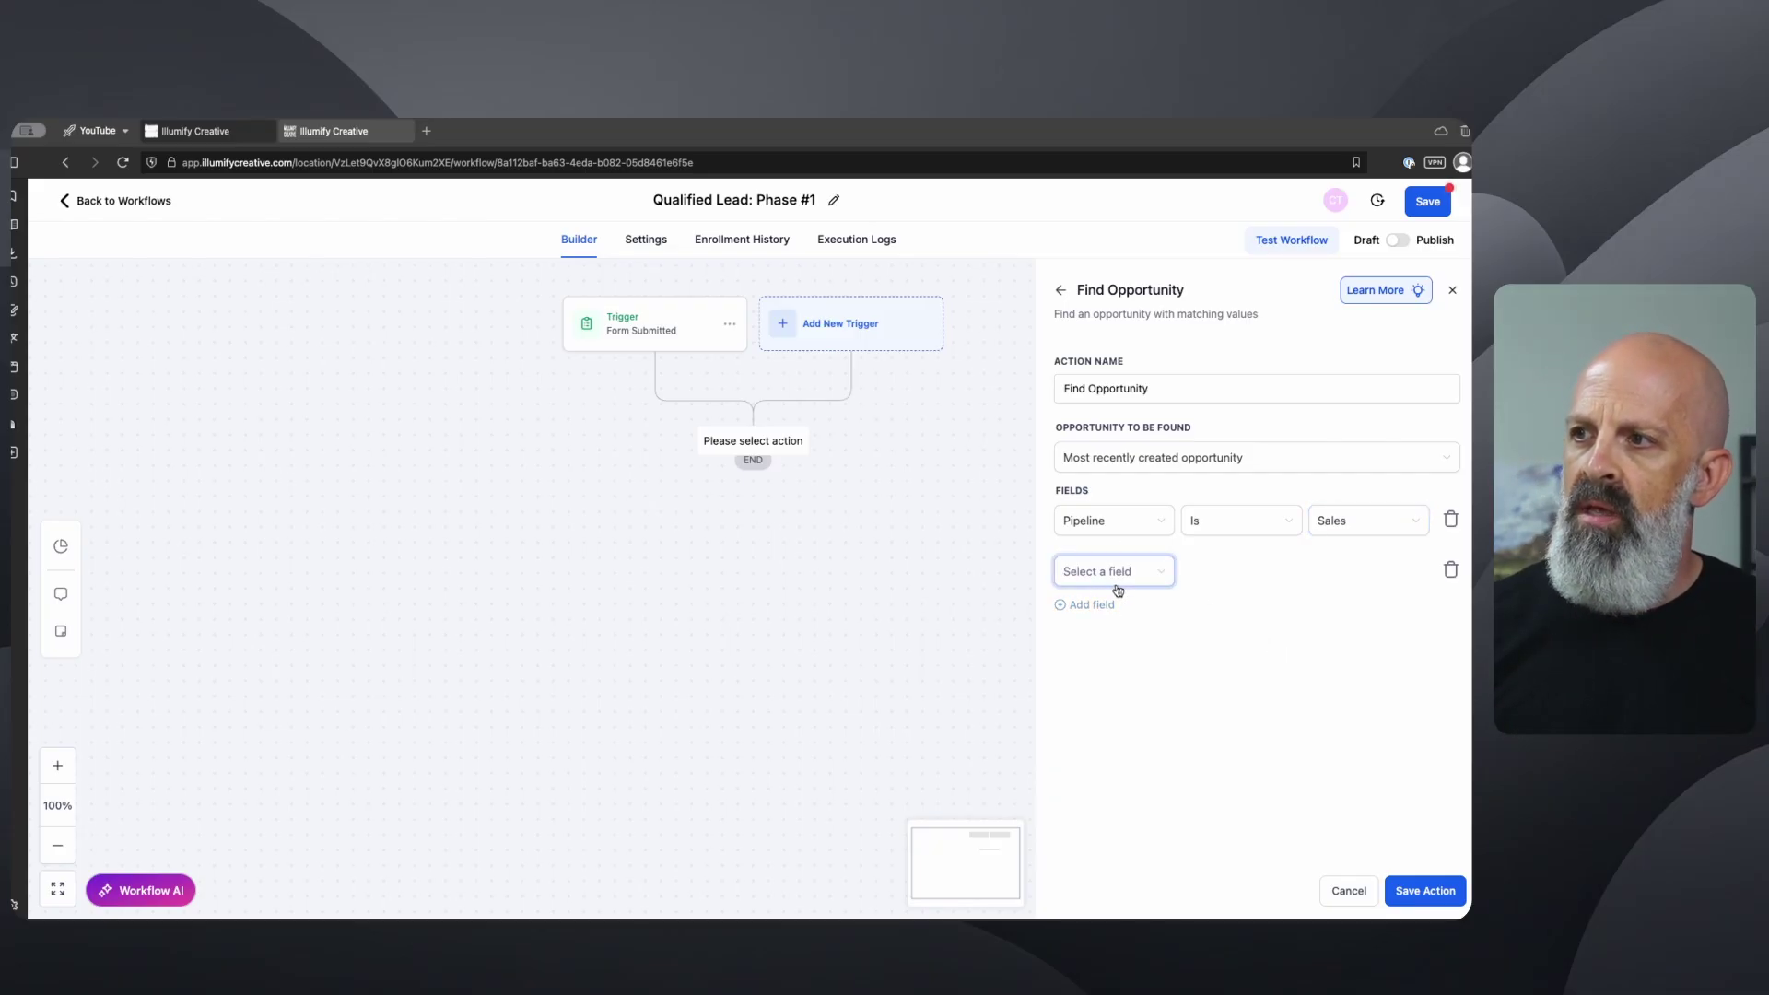
click(1111, 582)
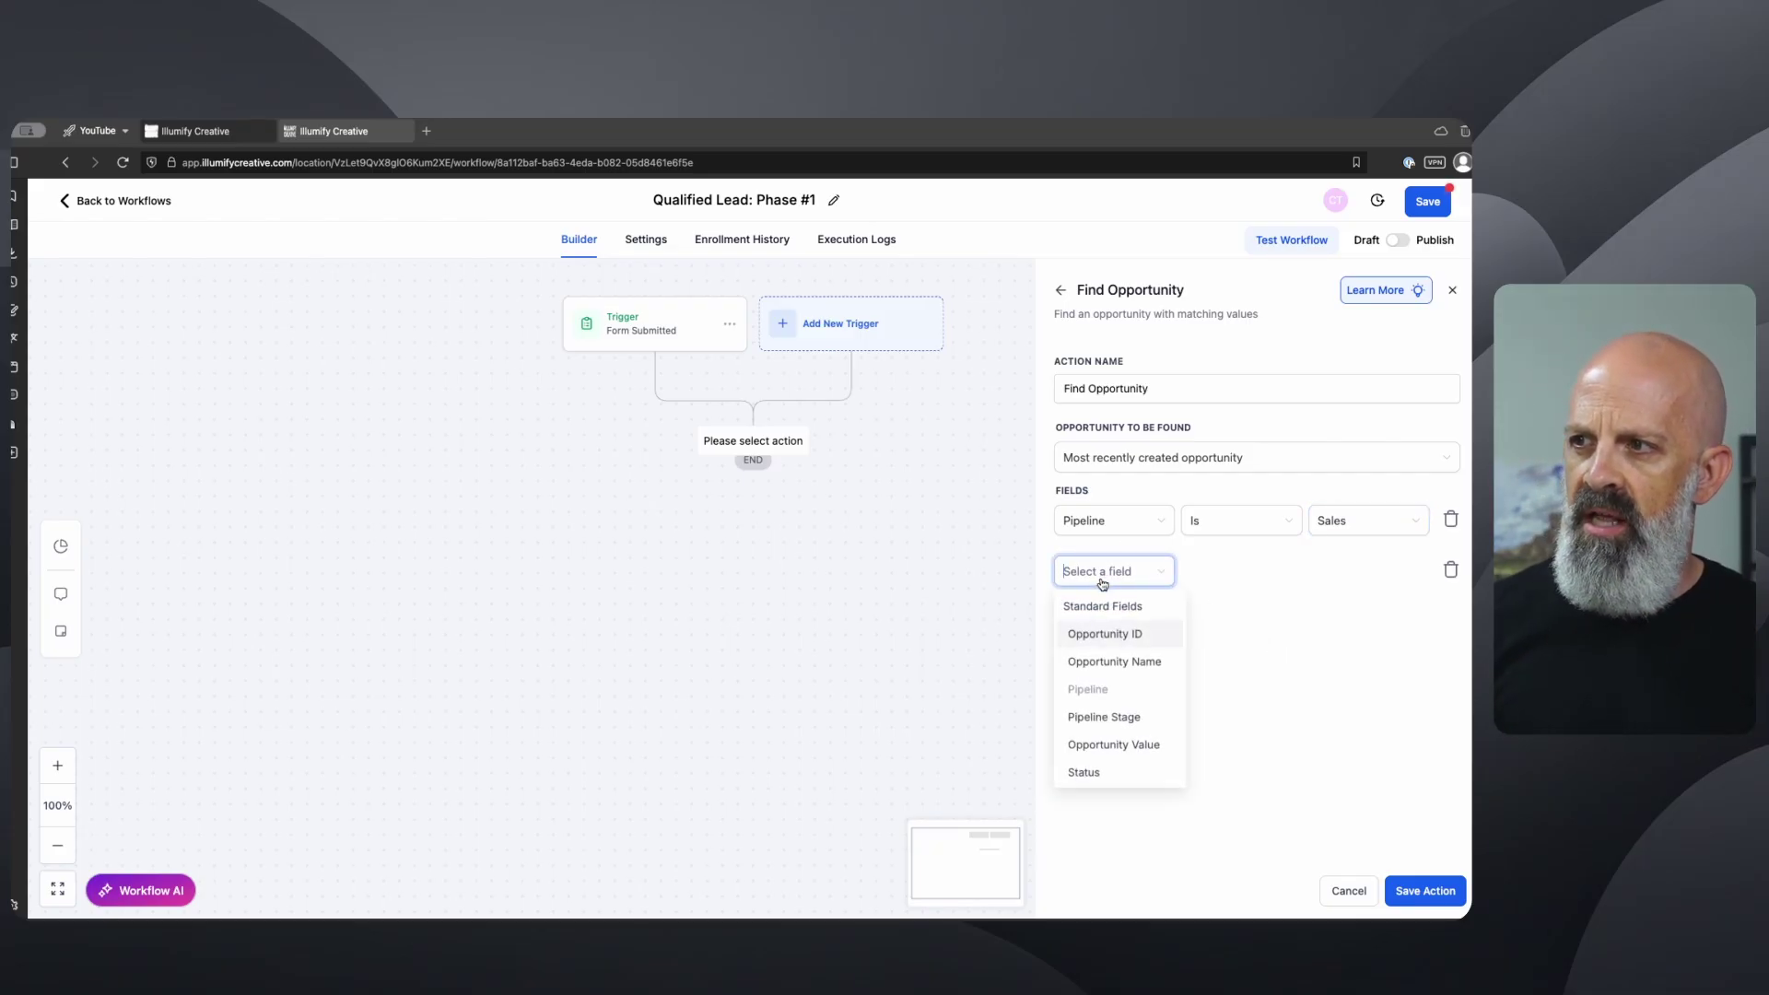
click(1110, 774)
click(1218, 583)
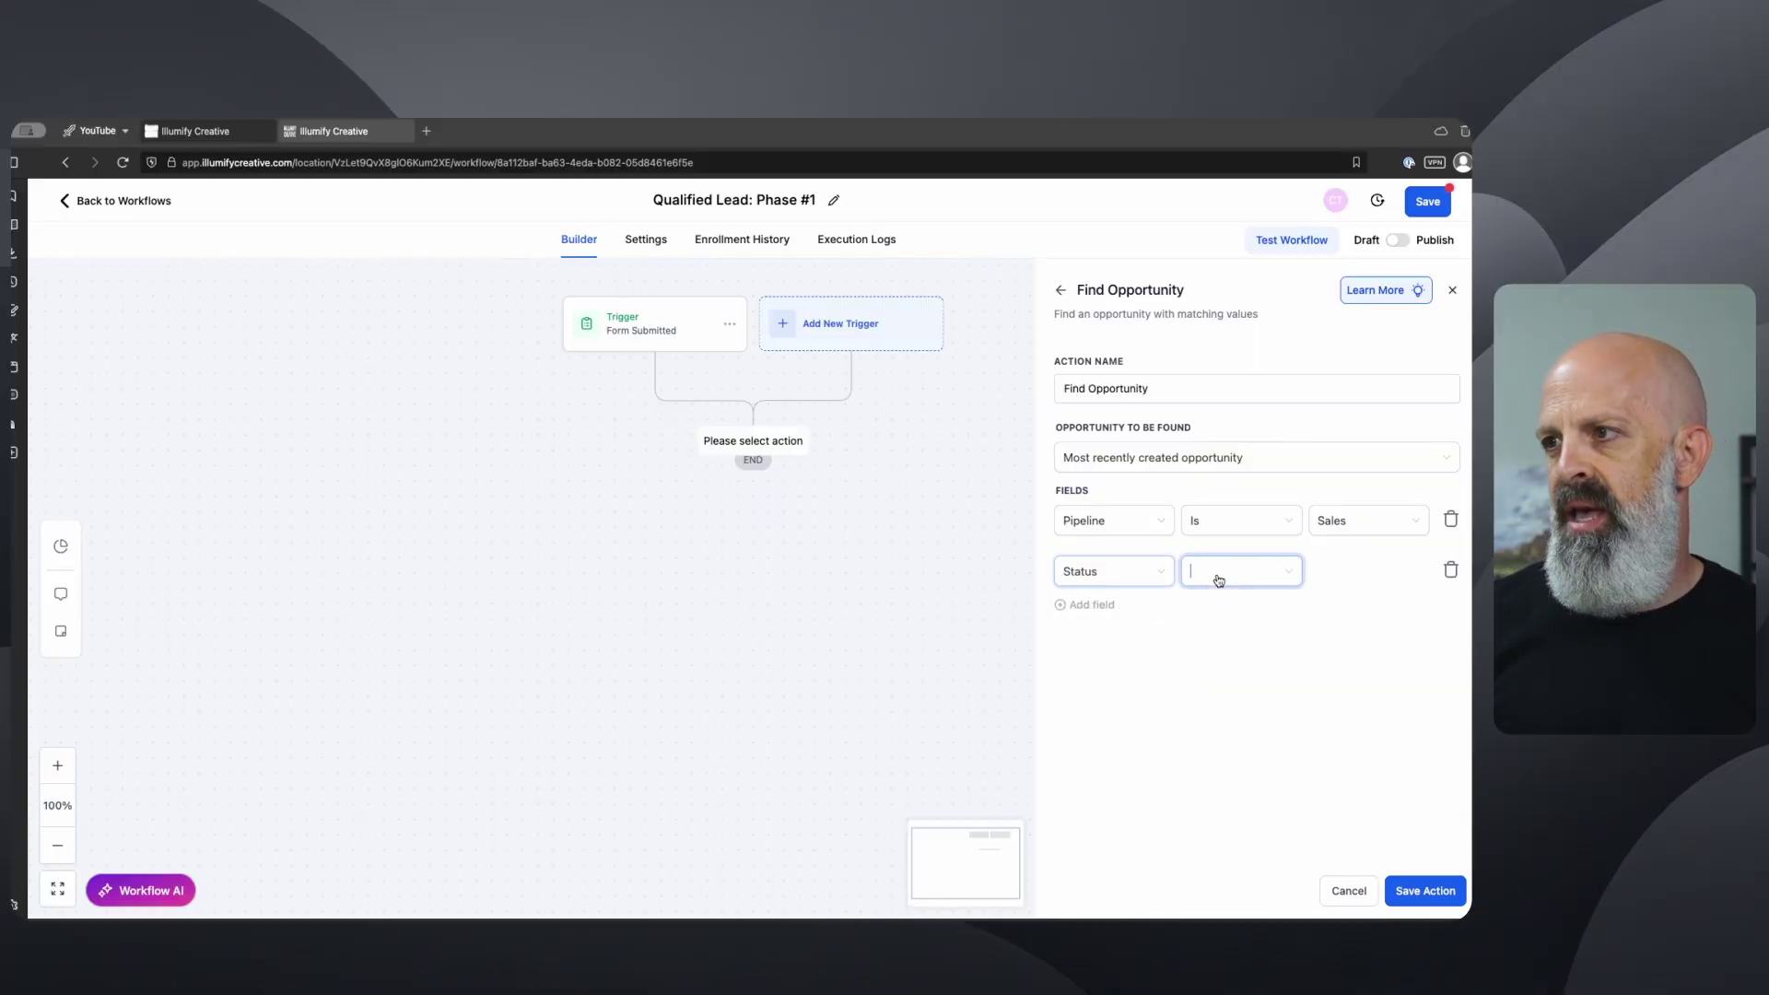
click(1220, 608)
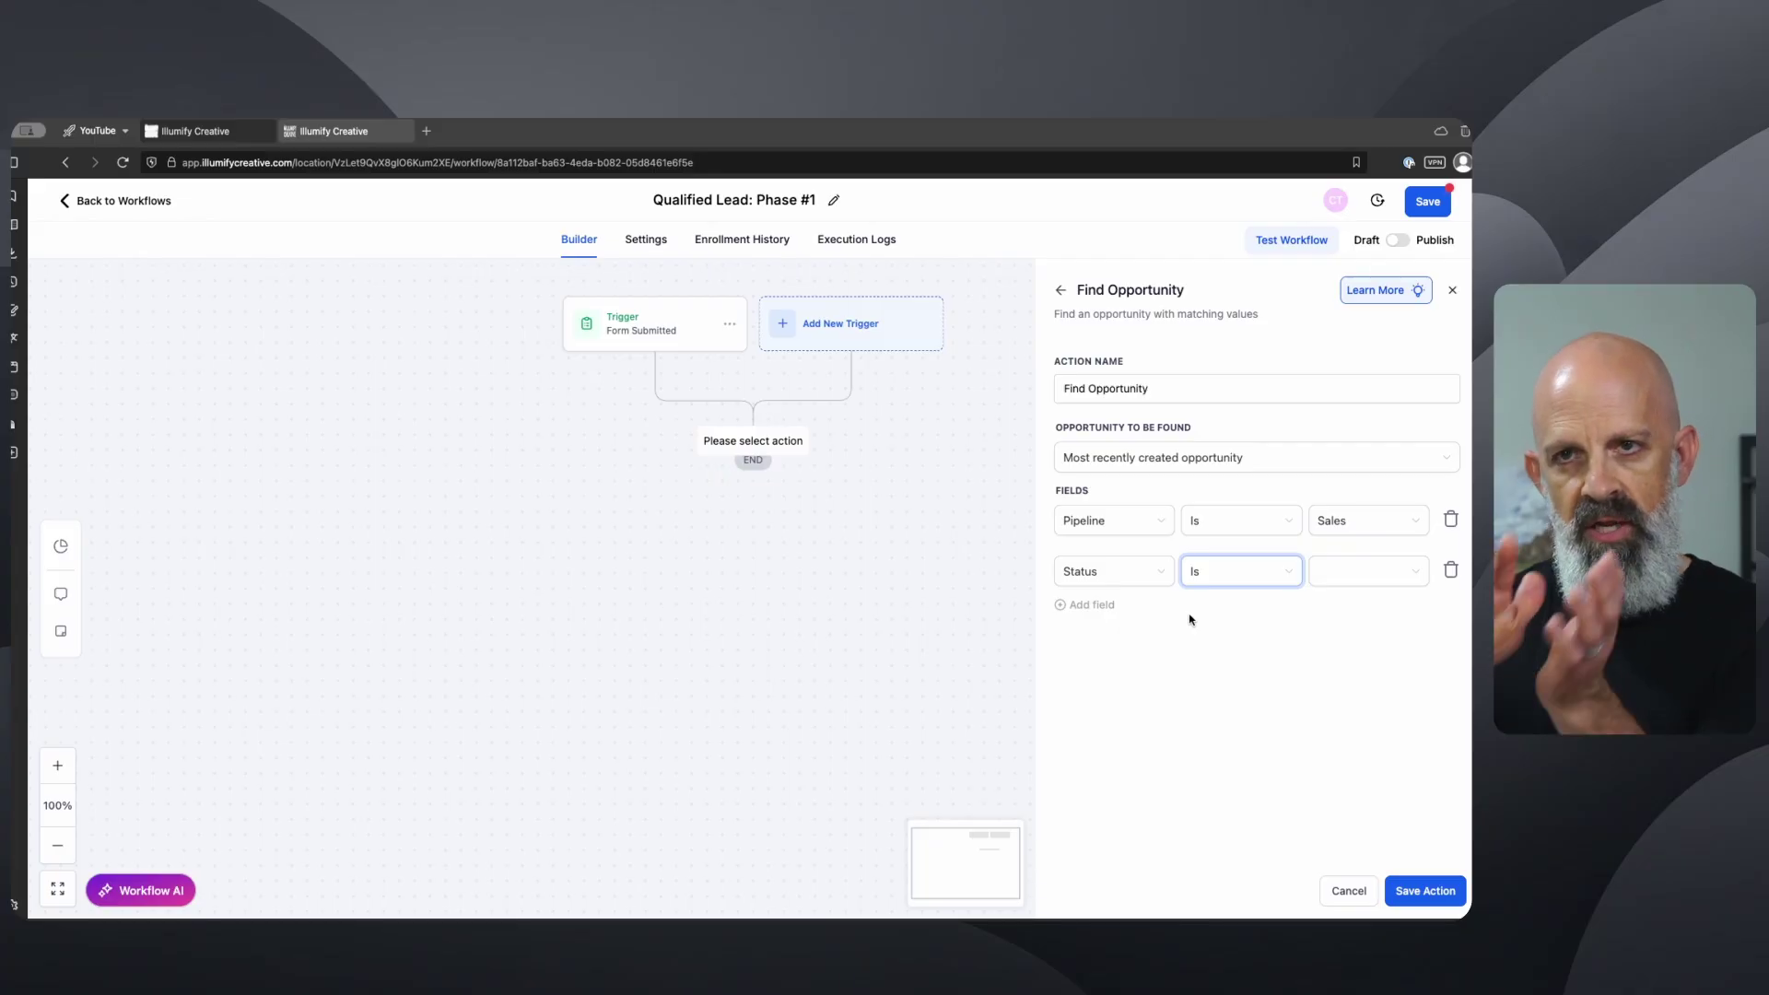
click(1368, 572)
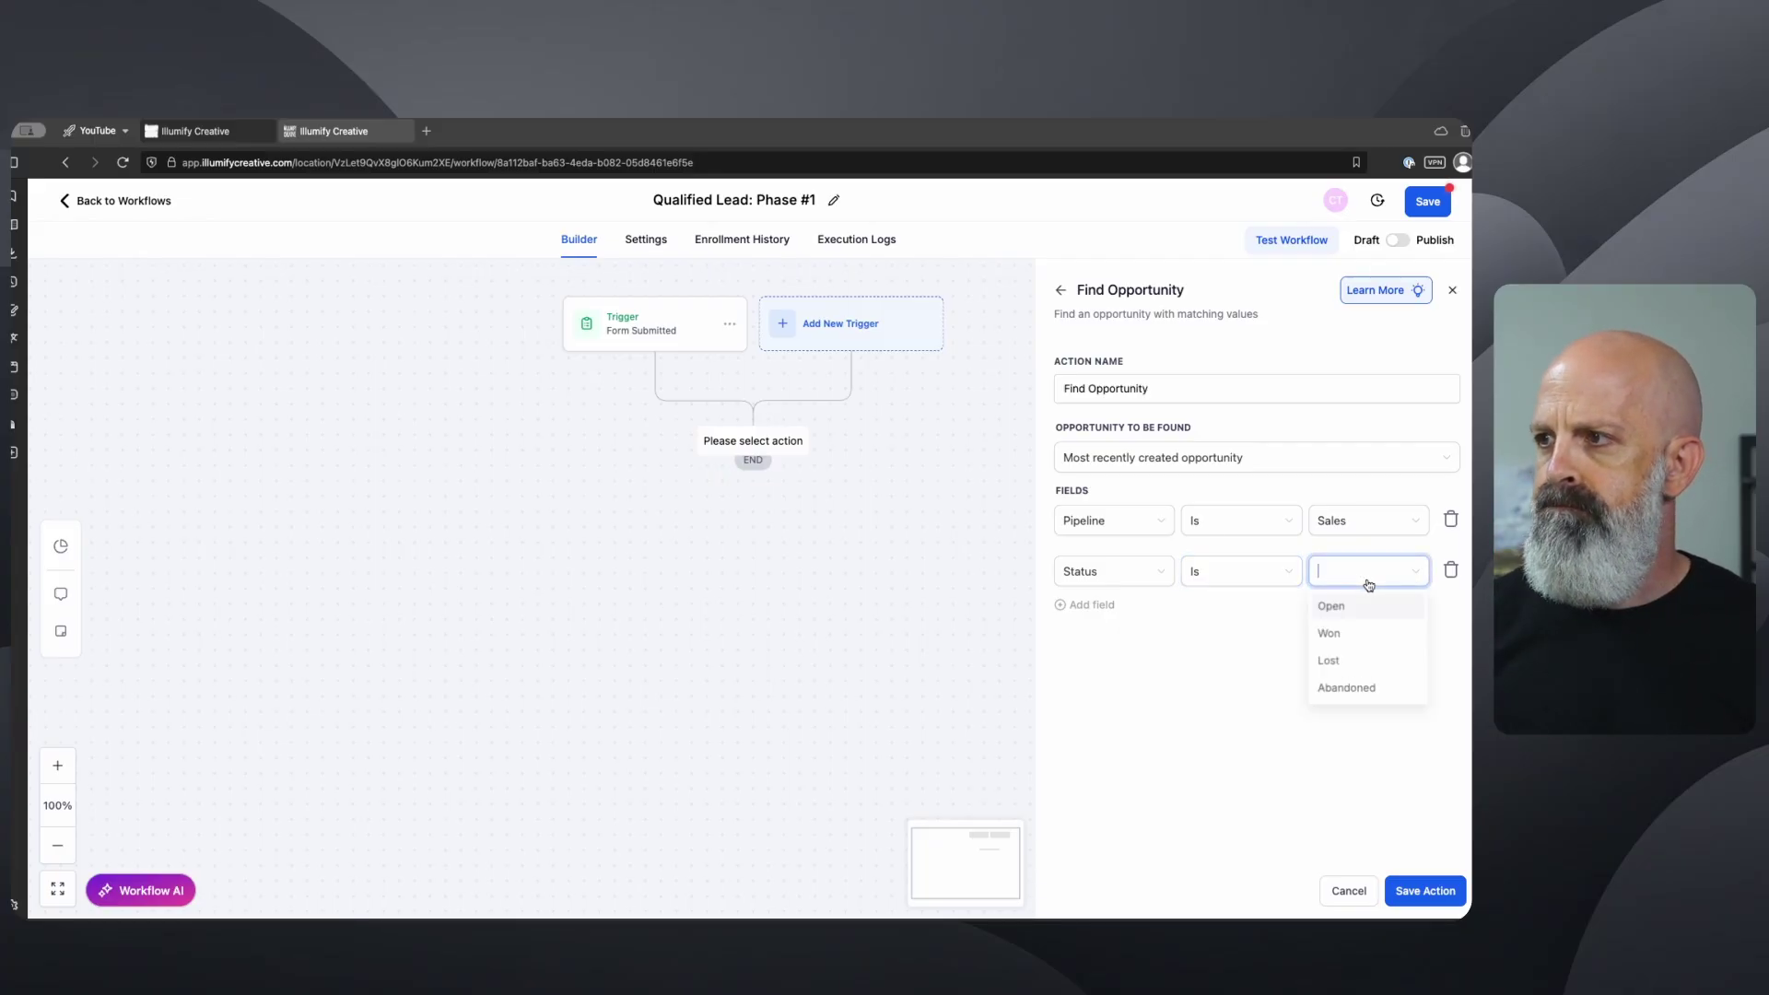
click(1358, 608)
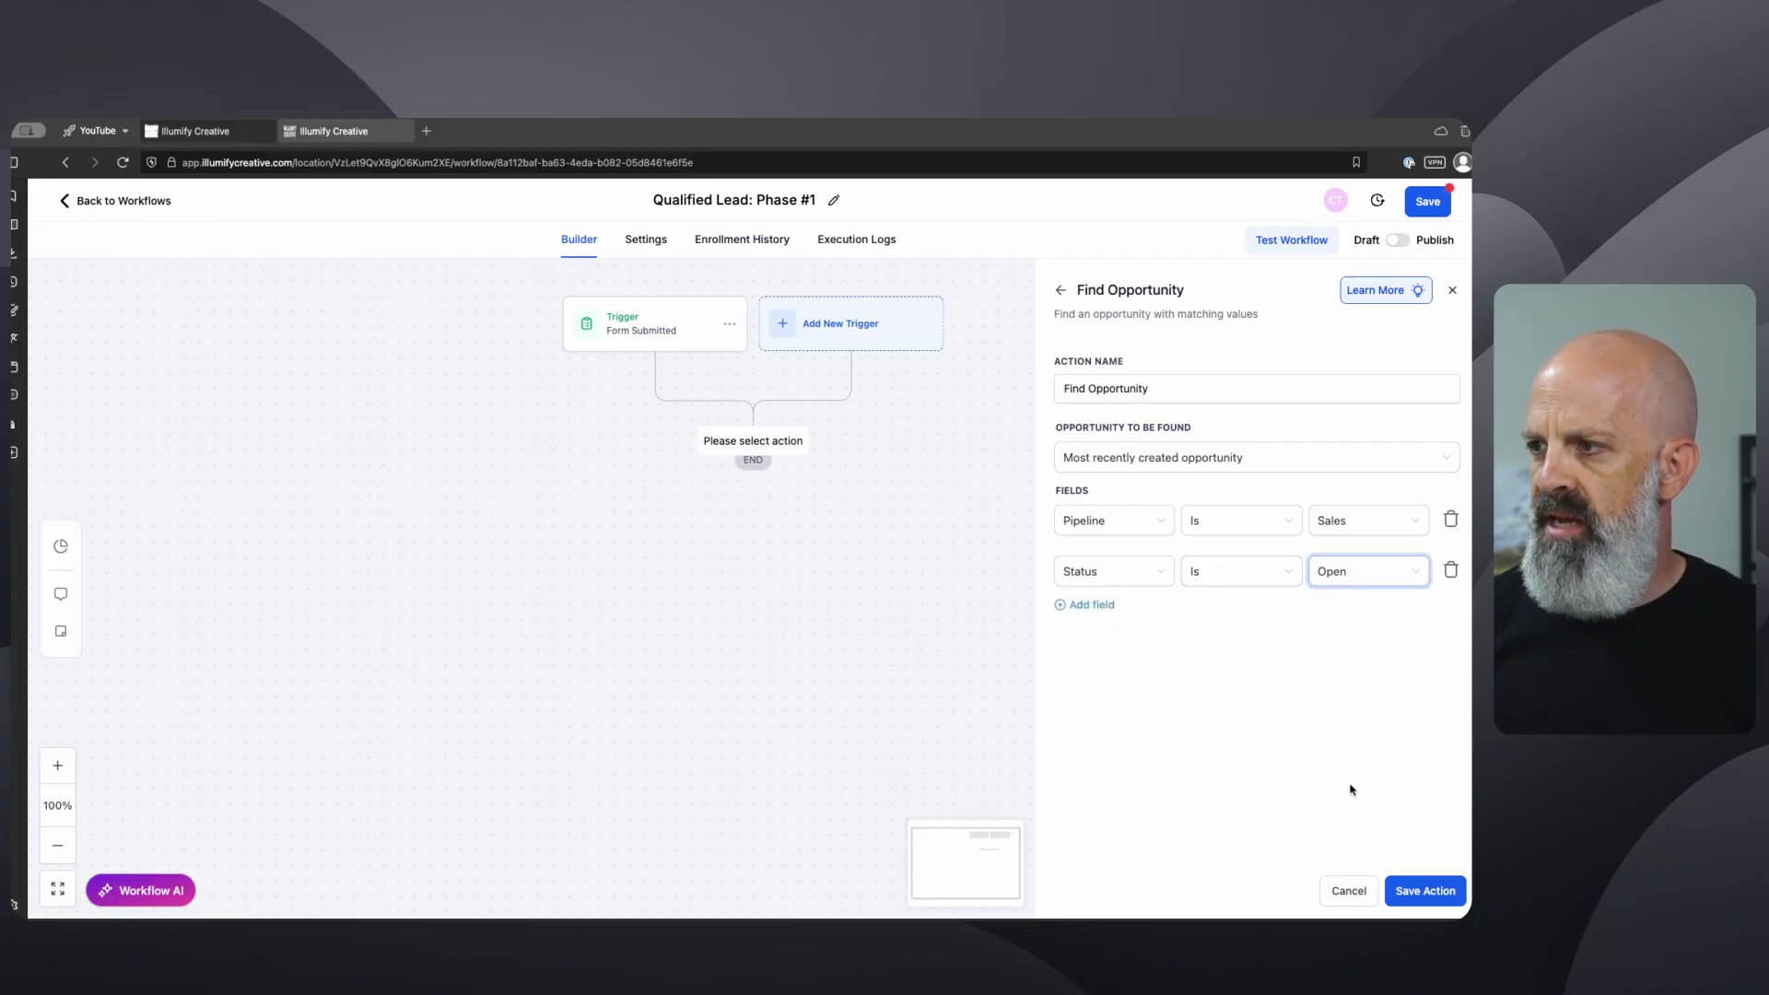
click(1428, 891)
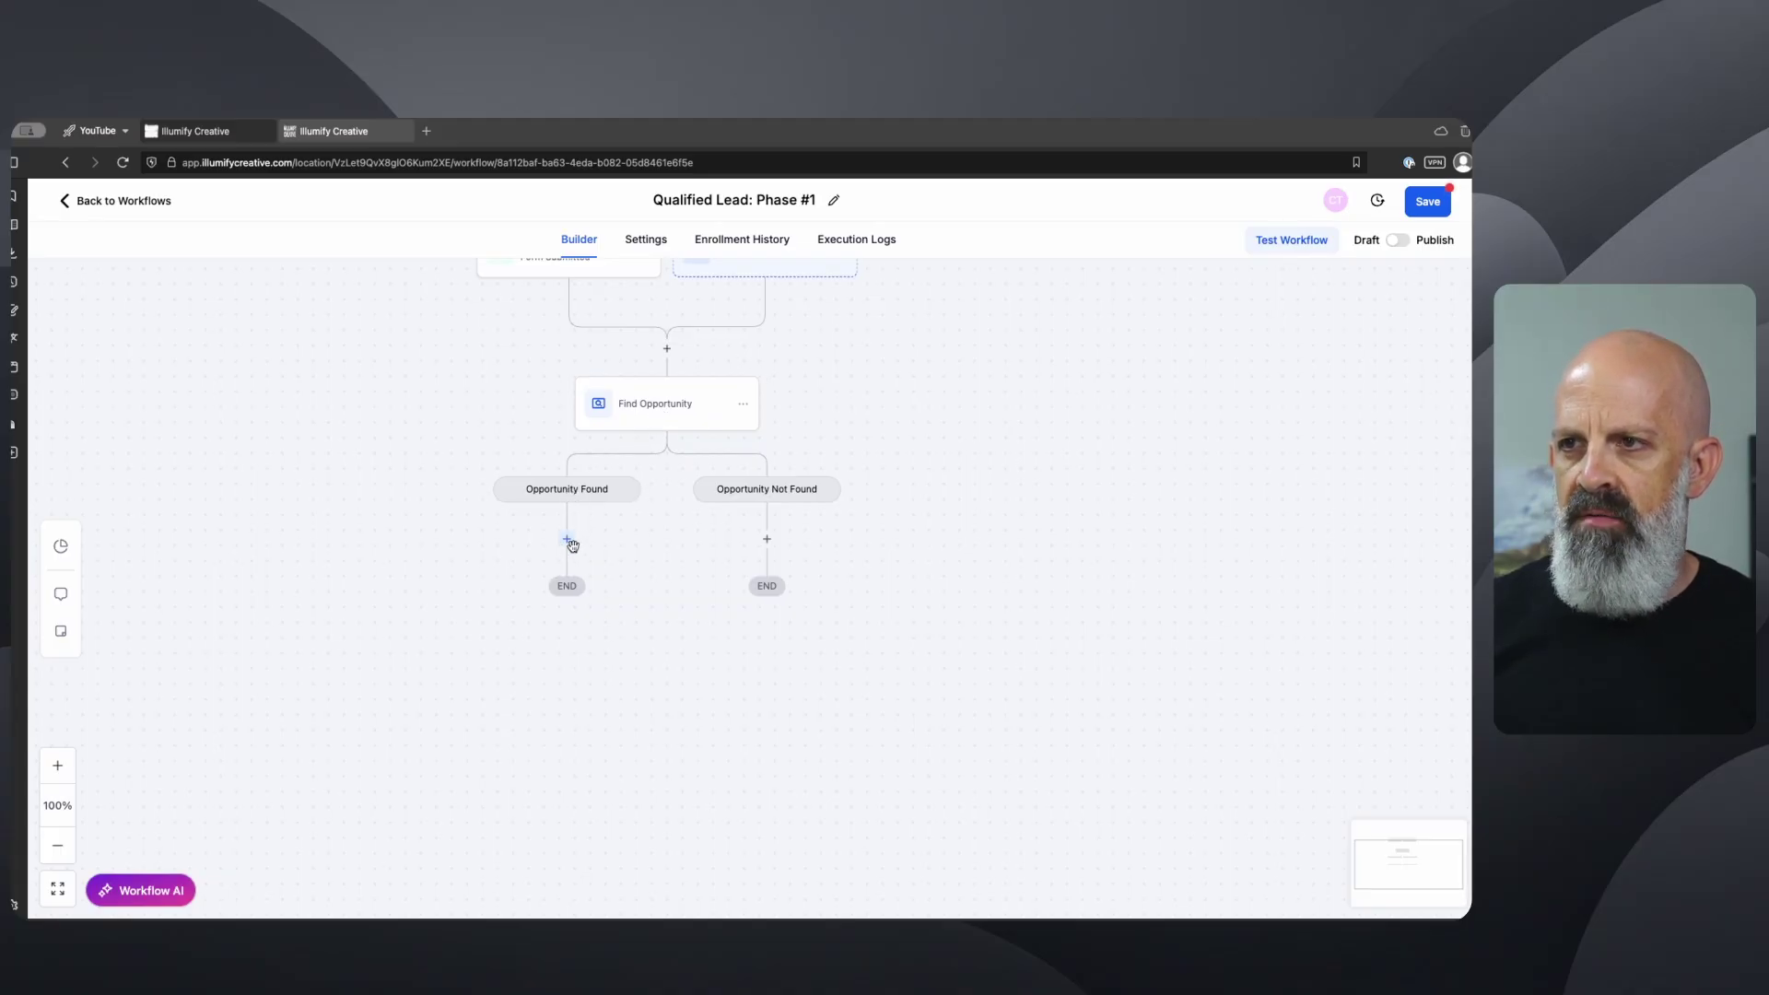
click(645, 402)
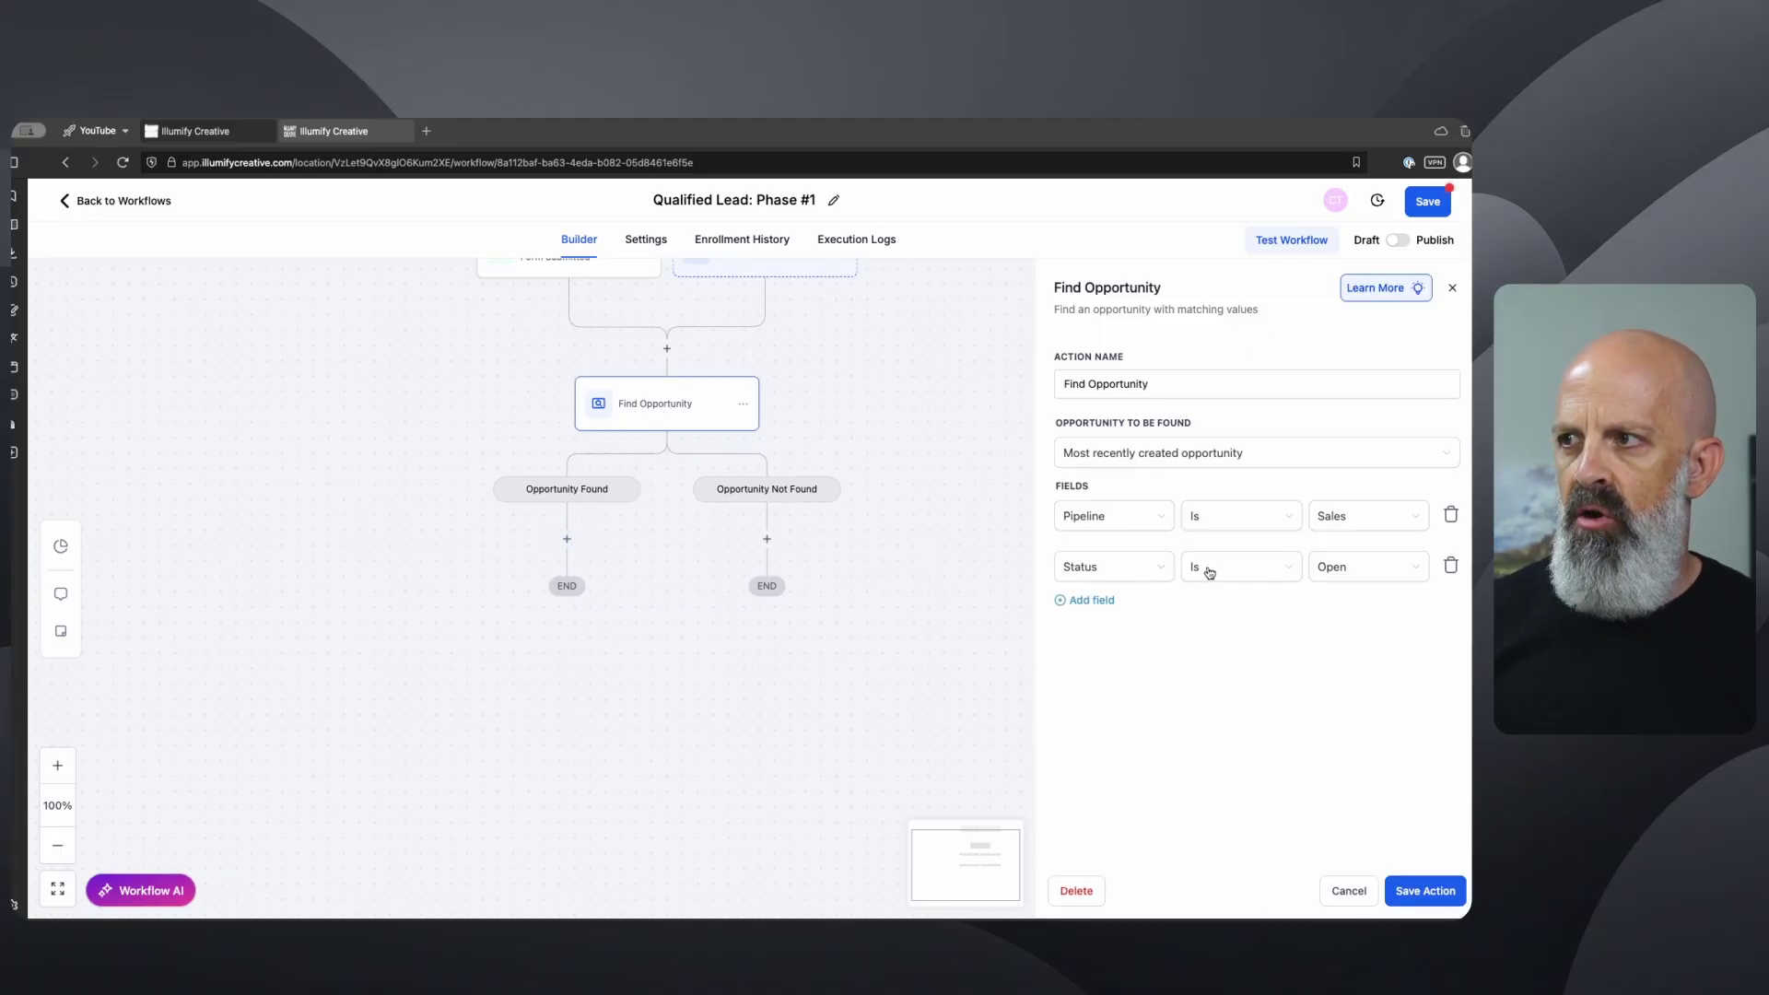
click(1427, 891)
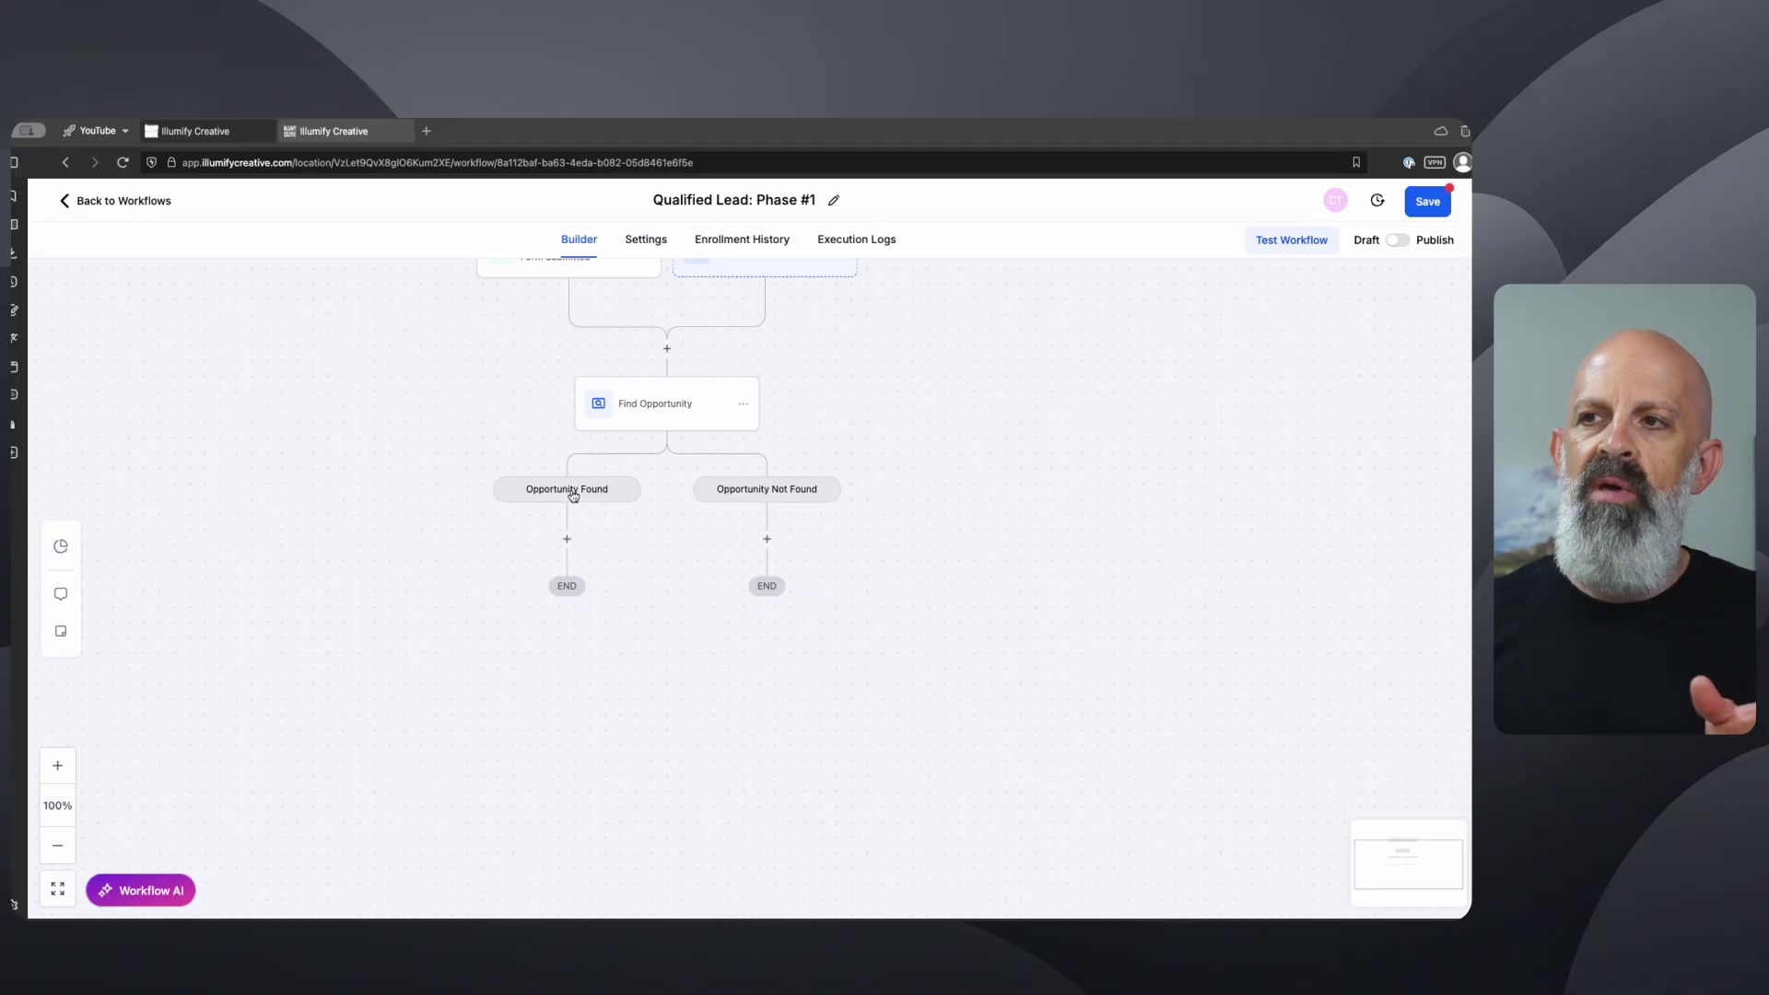
- Add a Create Opportunity action to the Opportunity Not Found branch
click(767, 541)
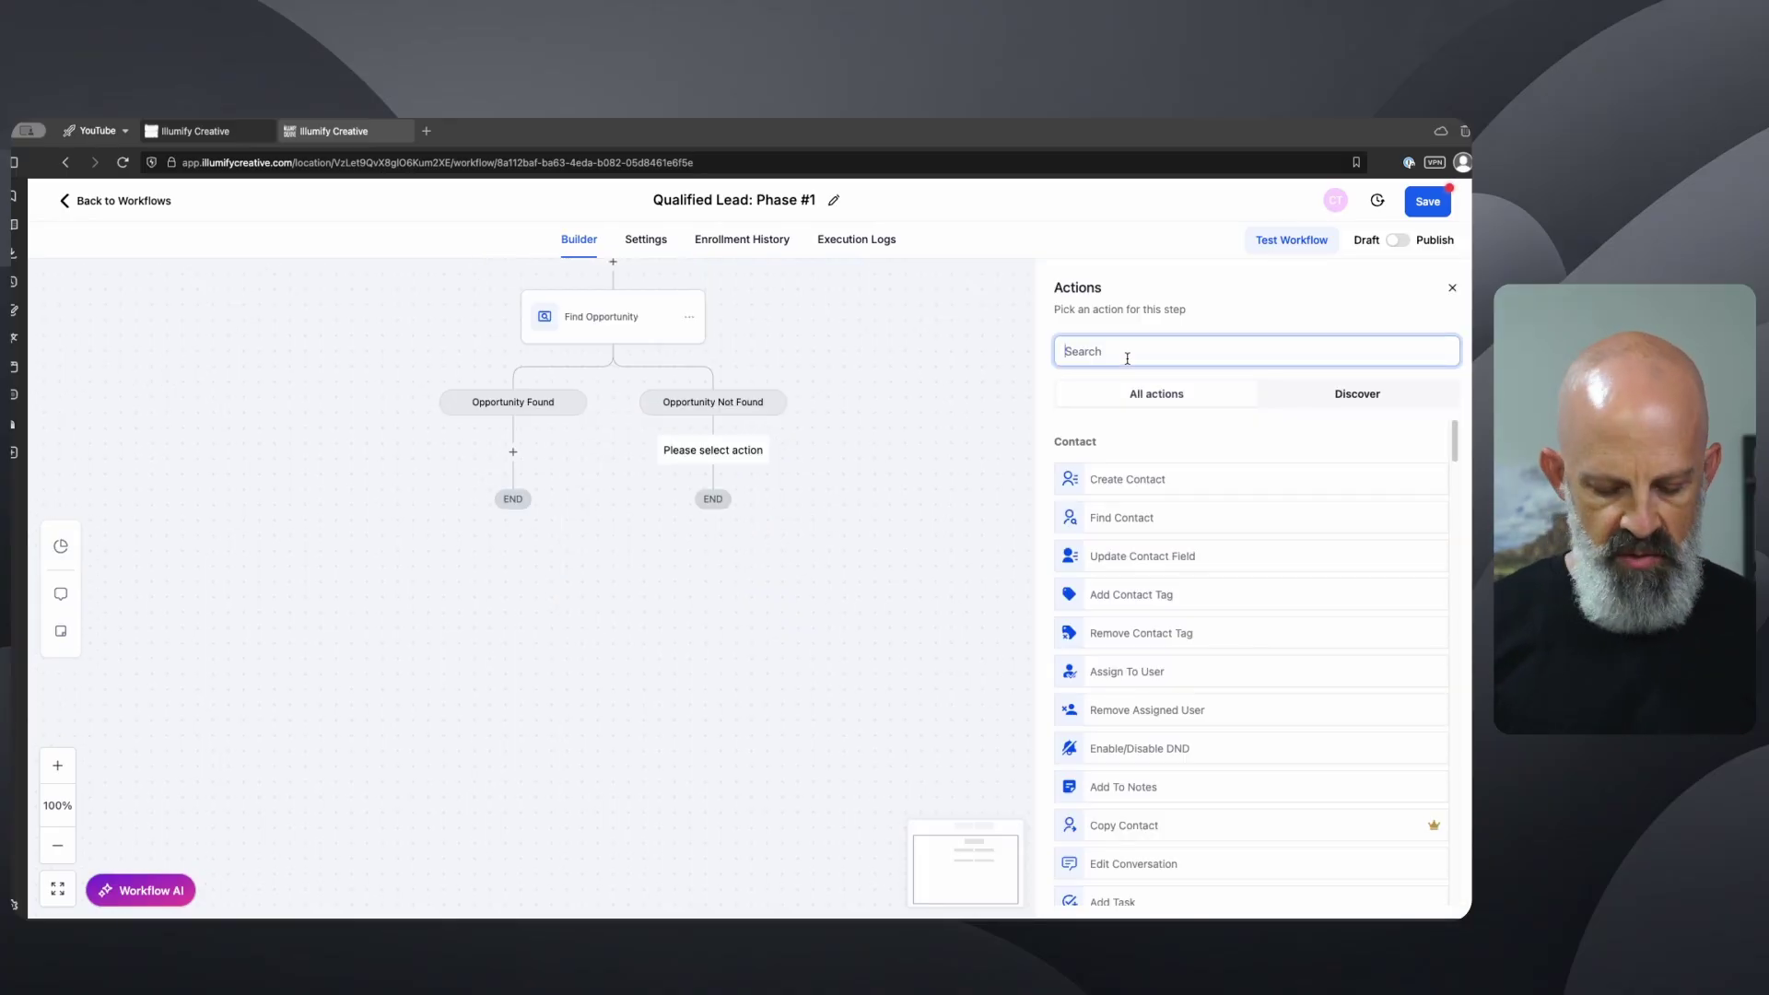
text(create)
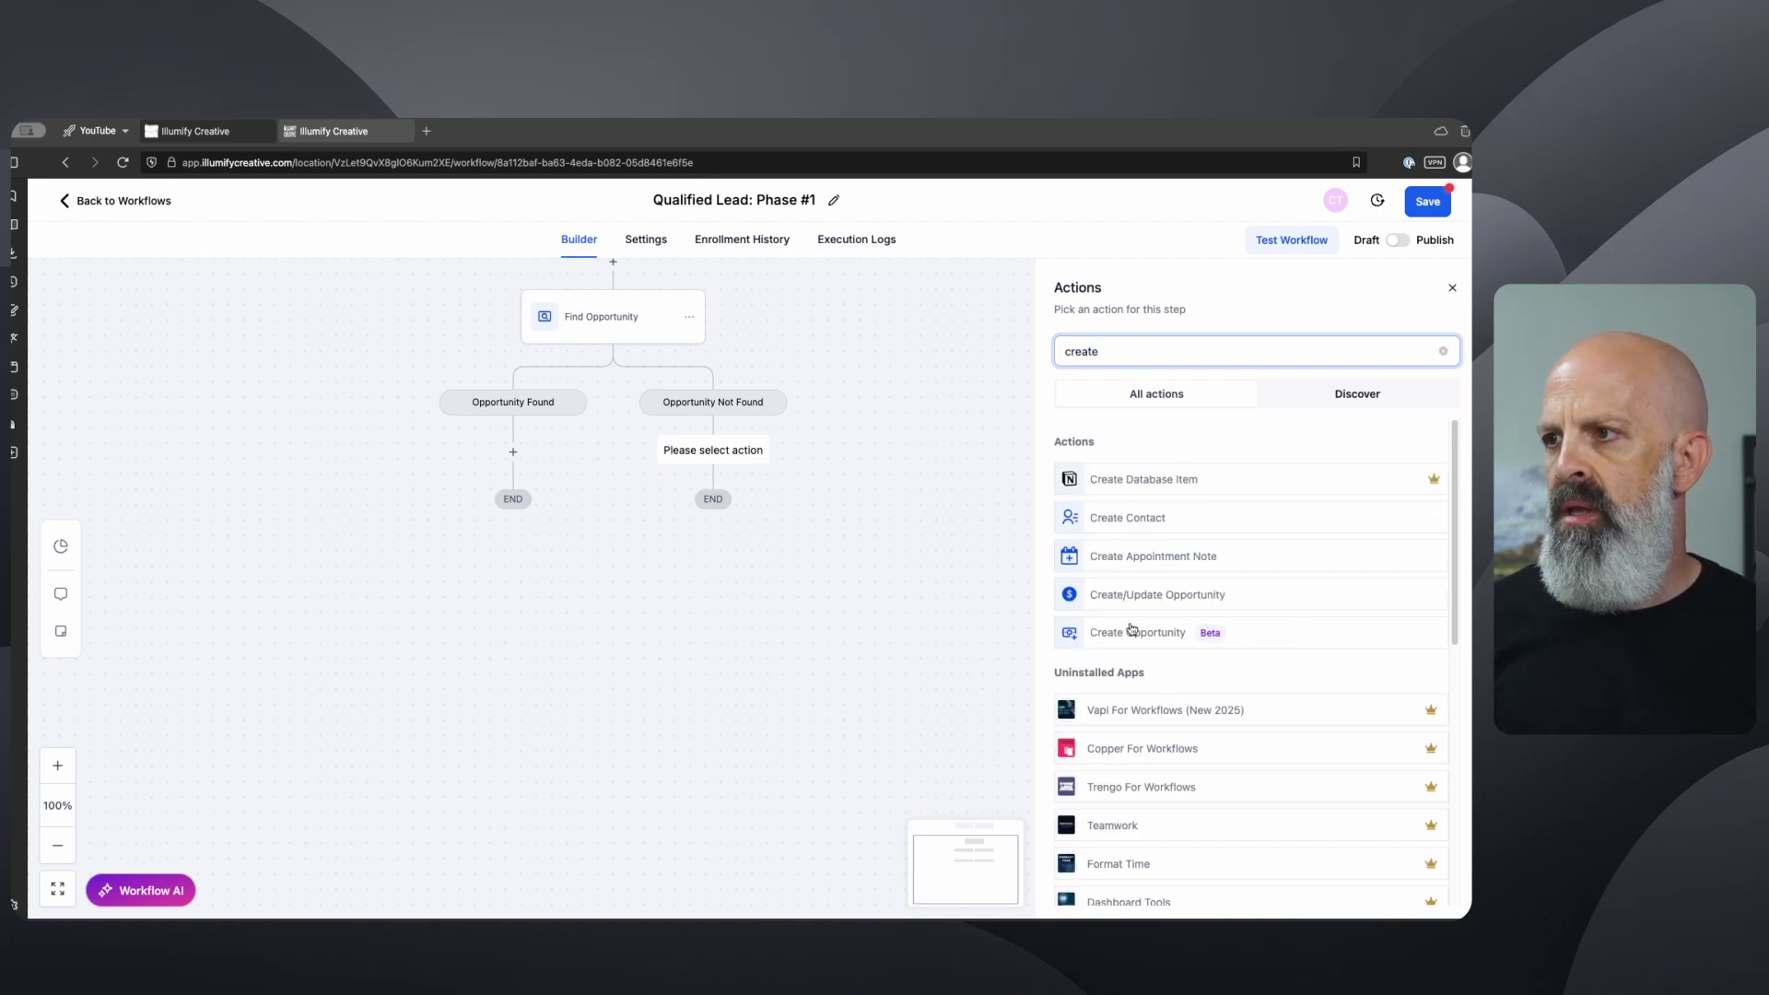
click(1132, 630)
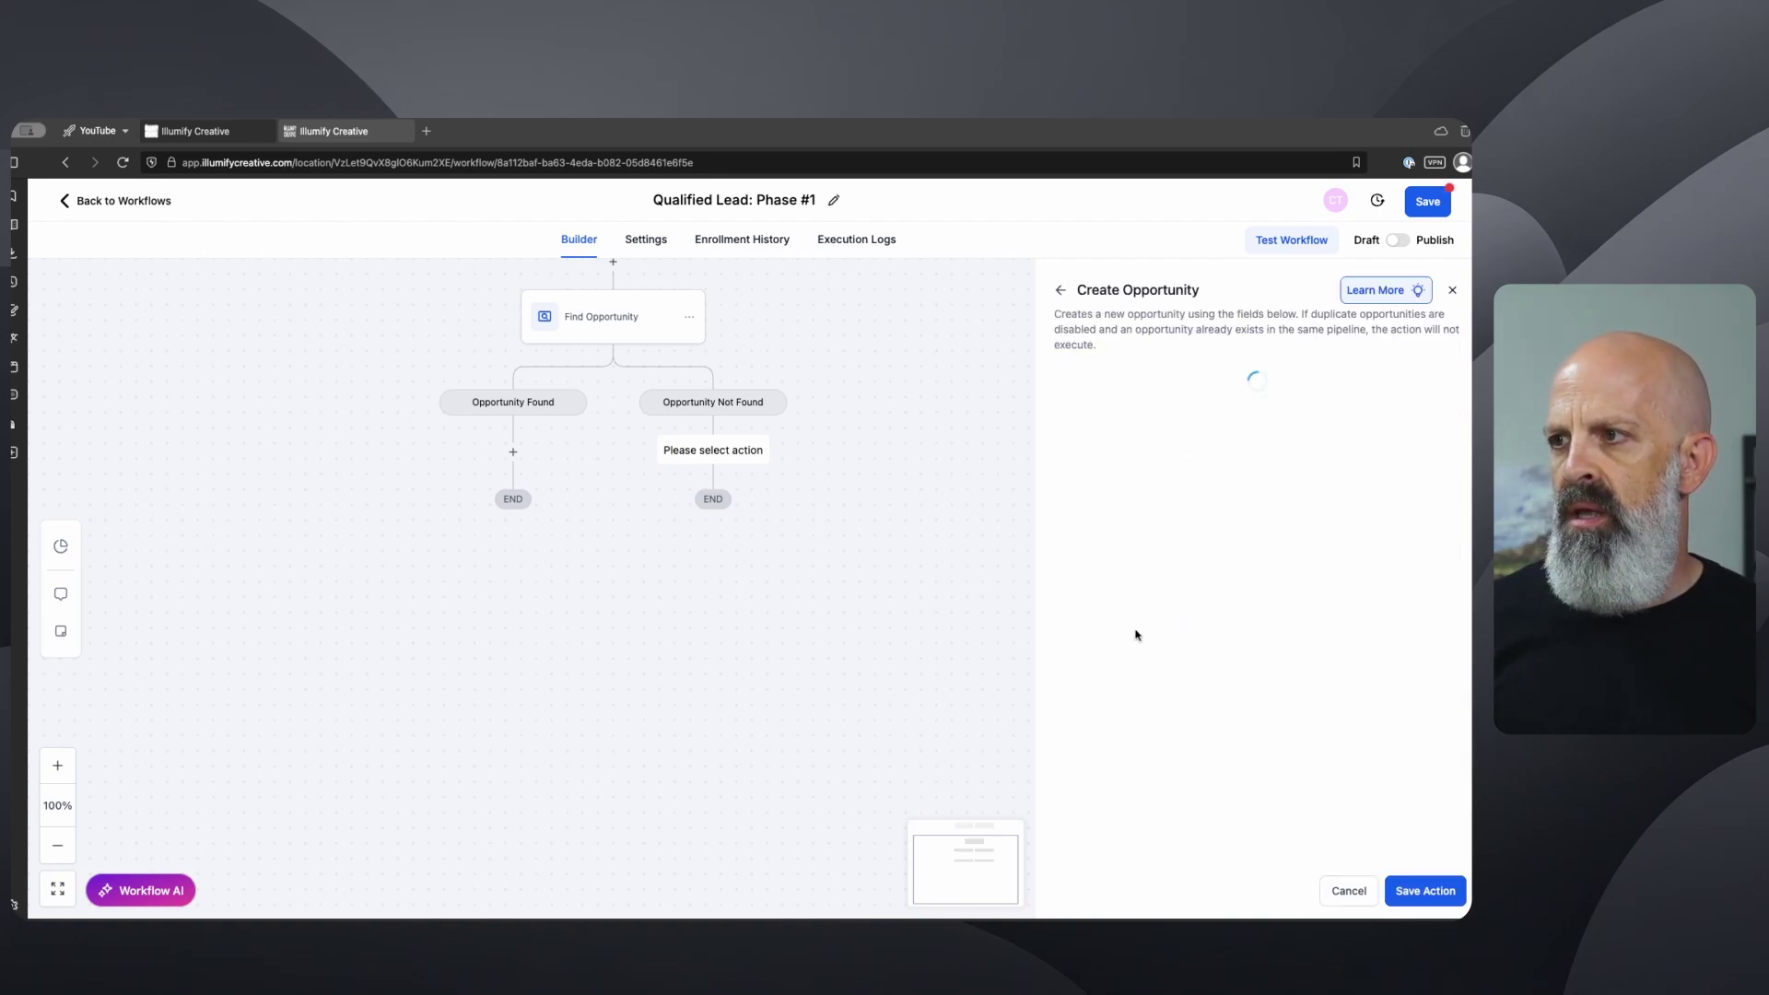
click(1063, 293)
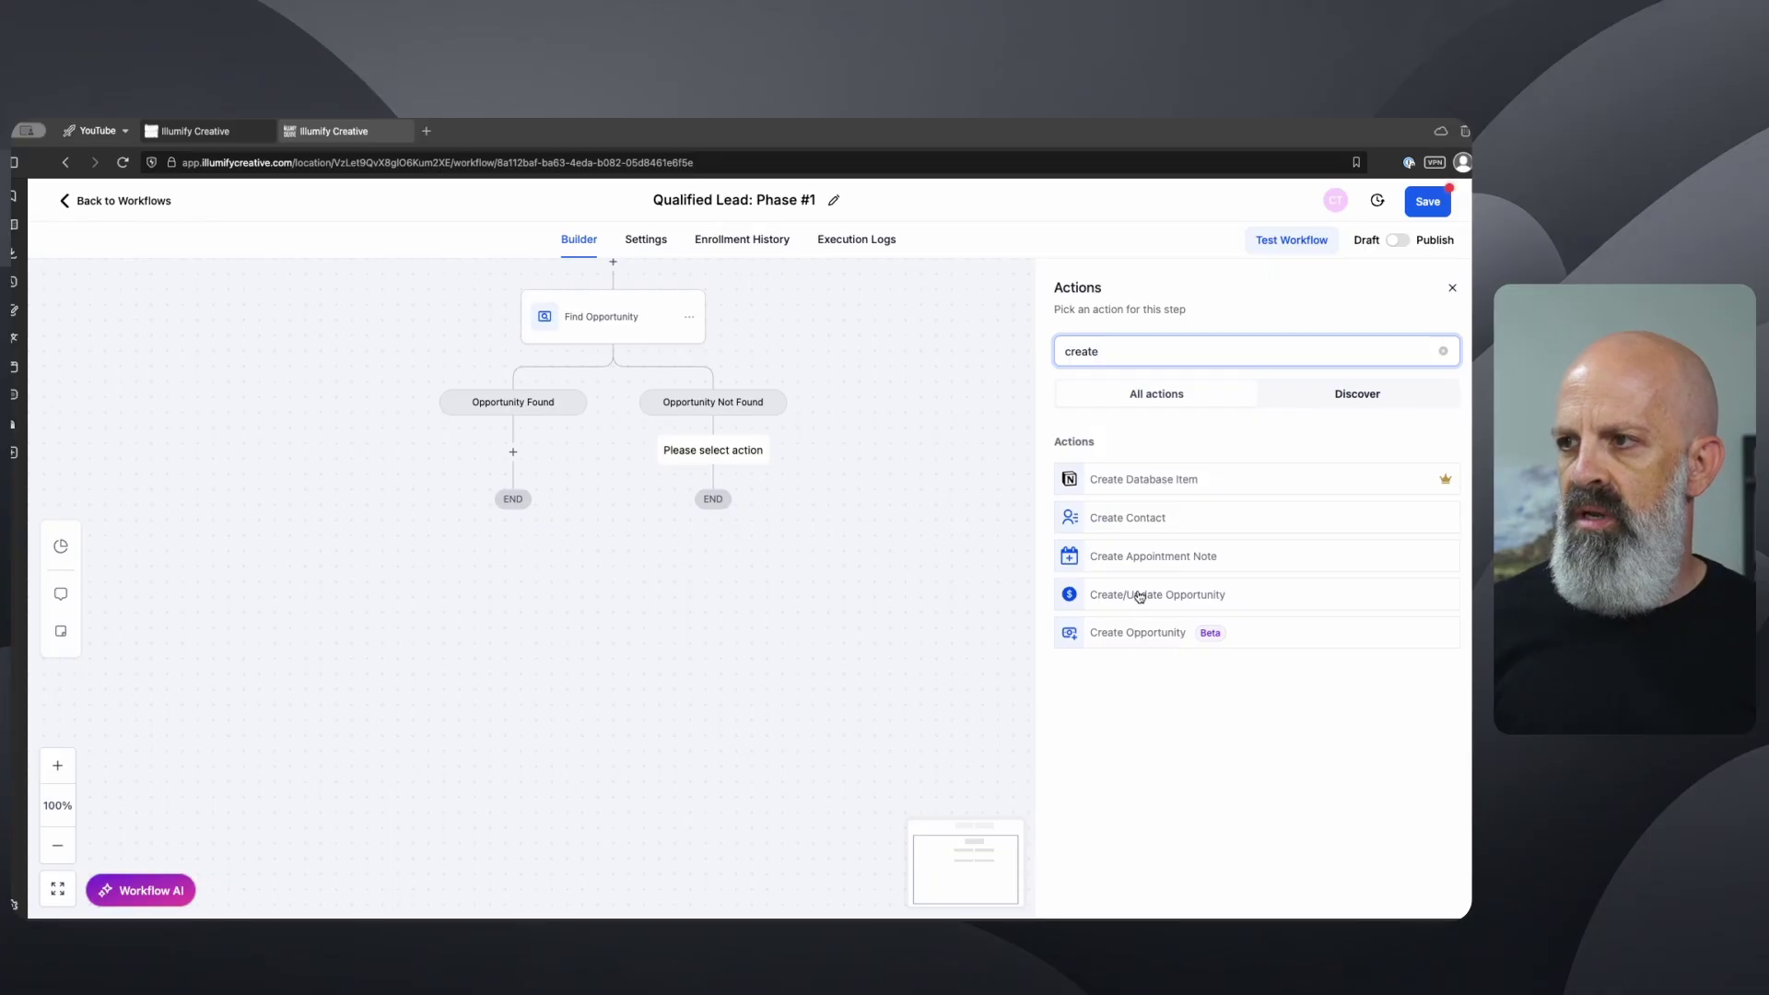
click(1111, 596)
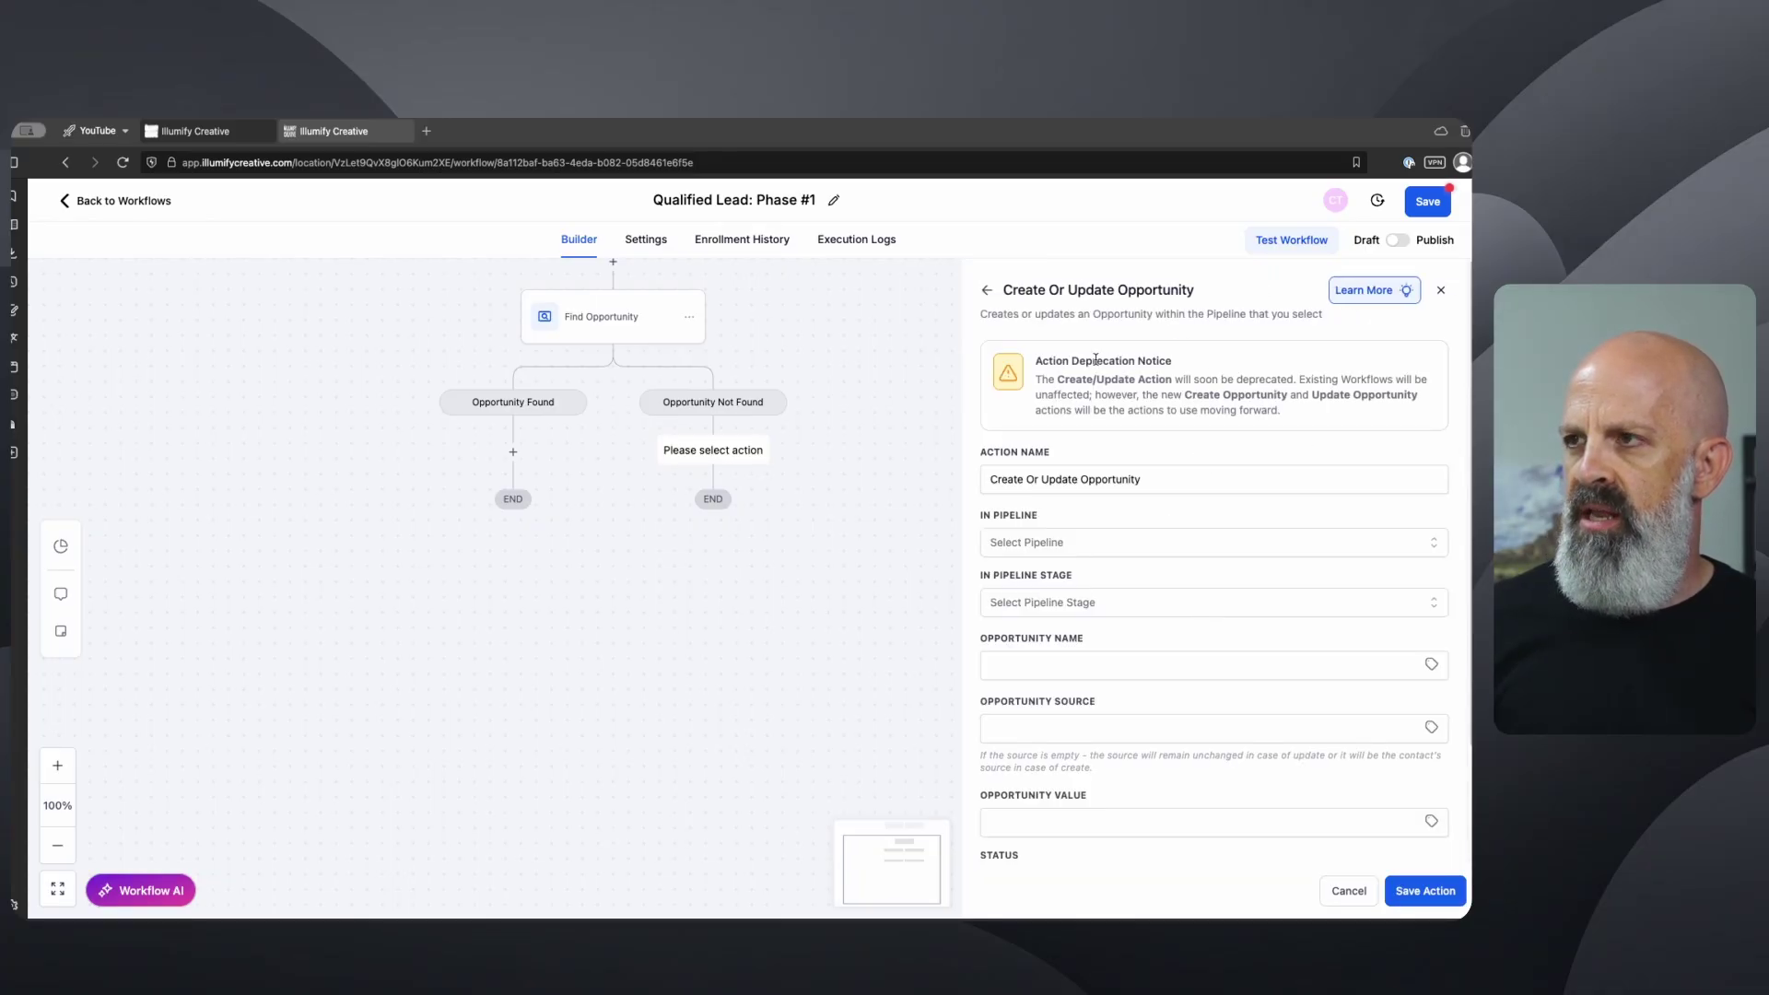
click(987, 290)
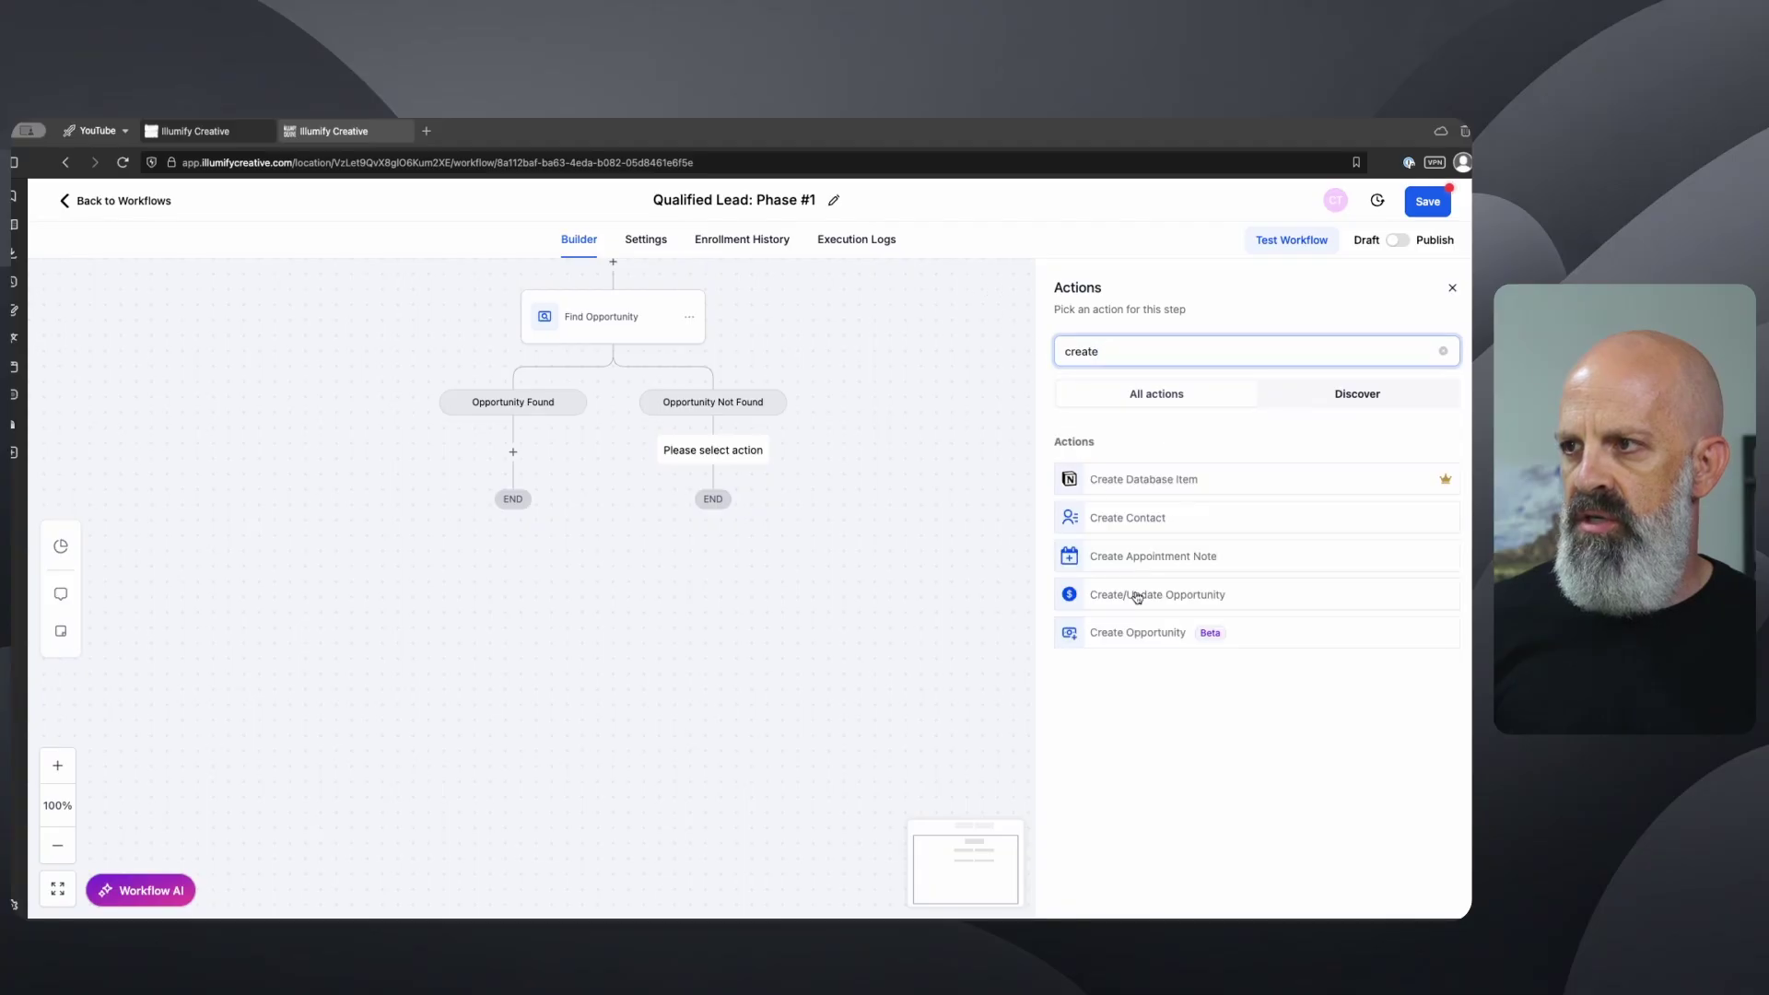
click(1113, 635)
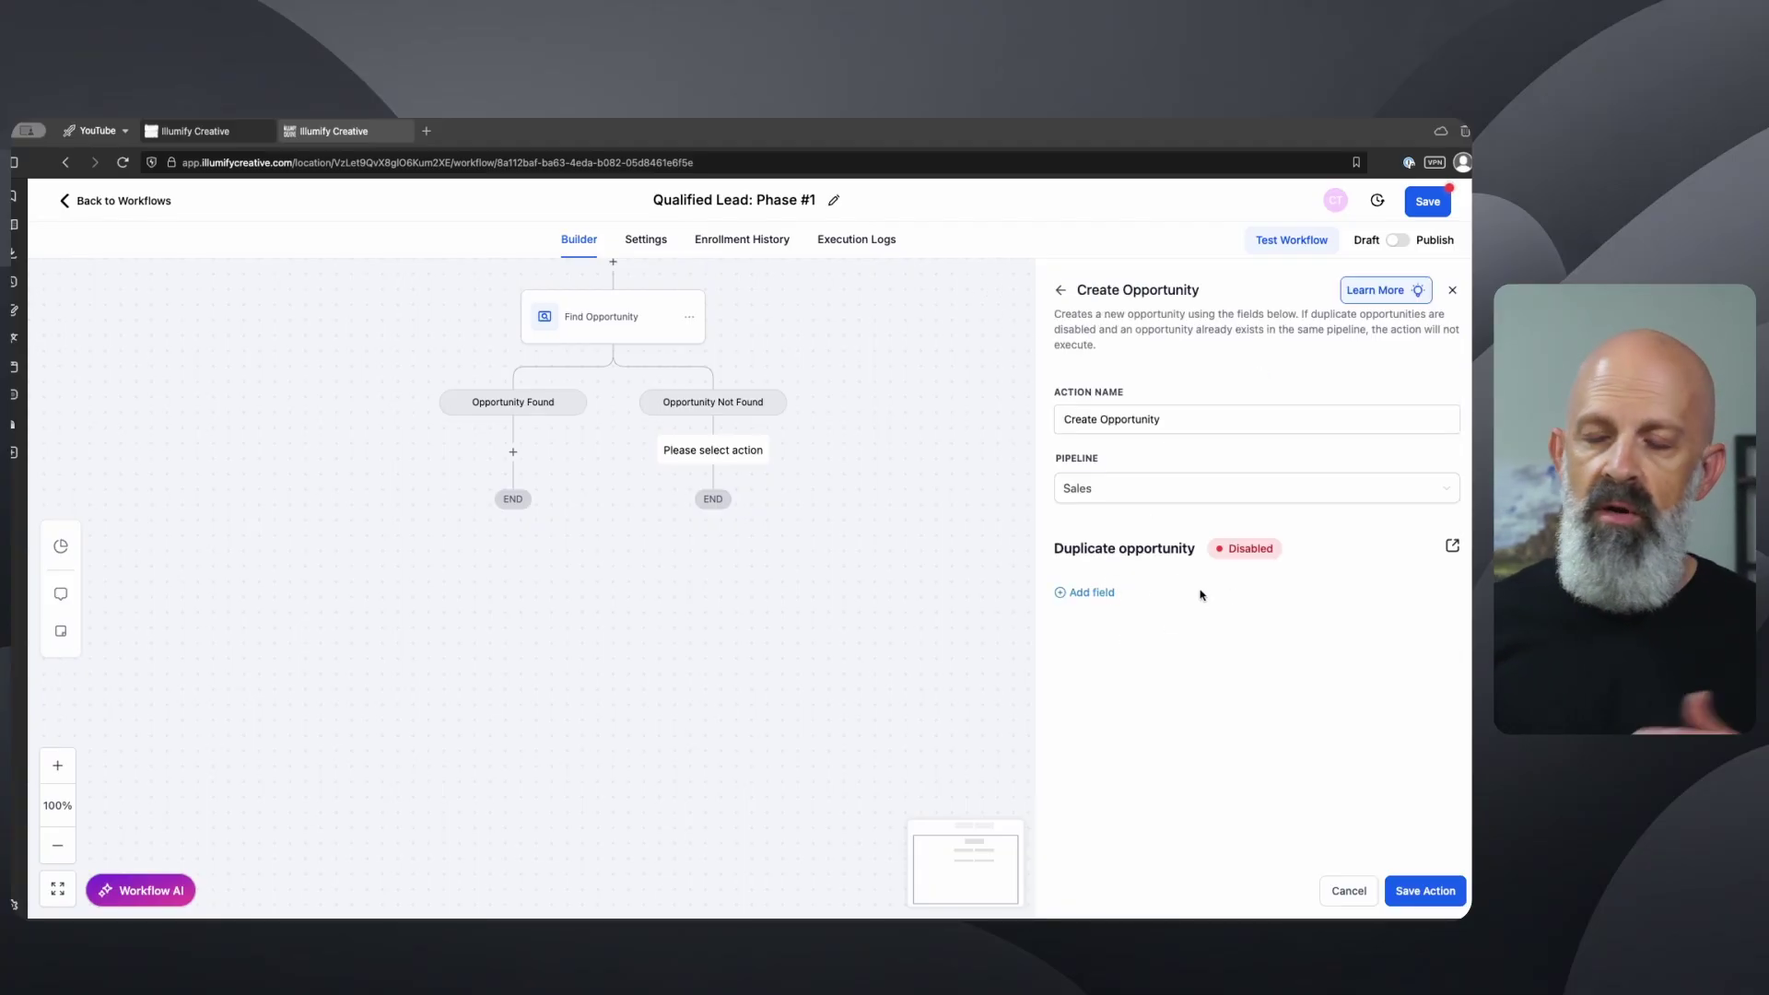
- Add a Pipeline Stage field with the value New Lead to the Create Opportunity action
click(1092, 593)
click(1152, 610)
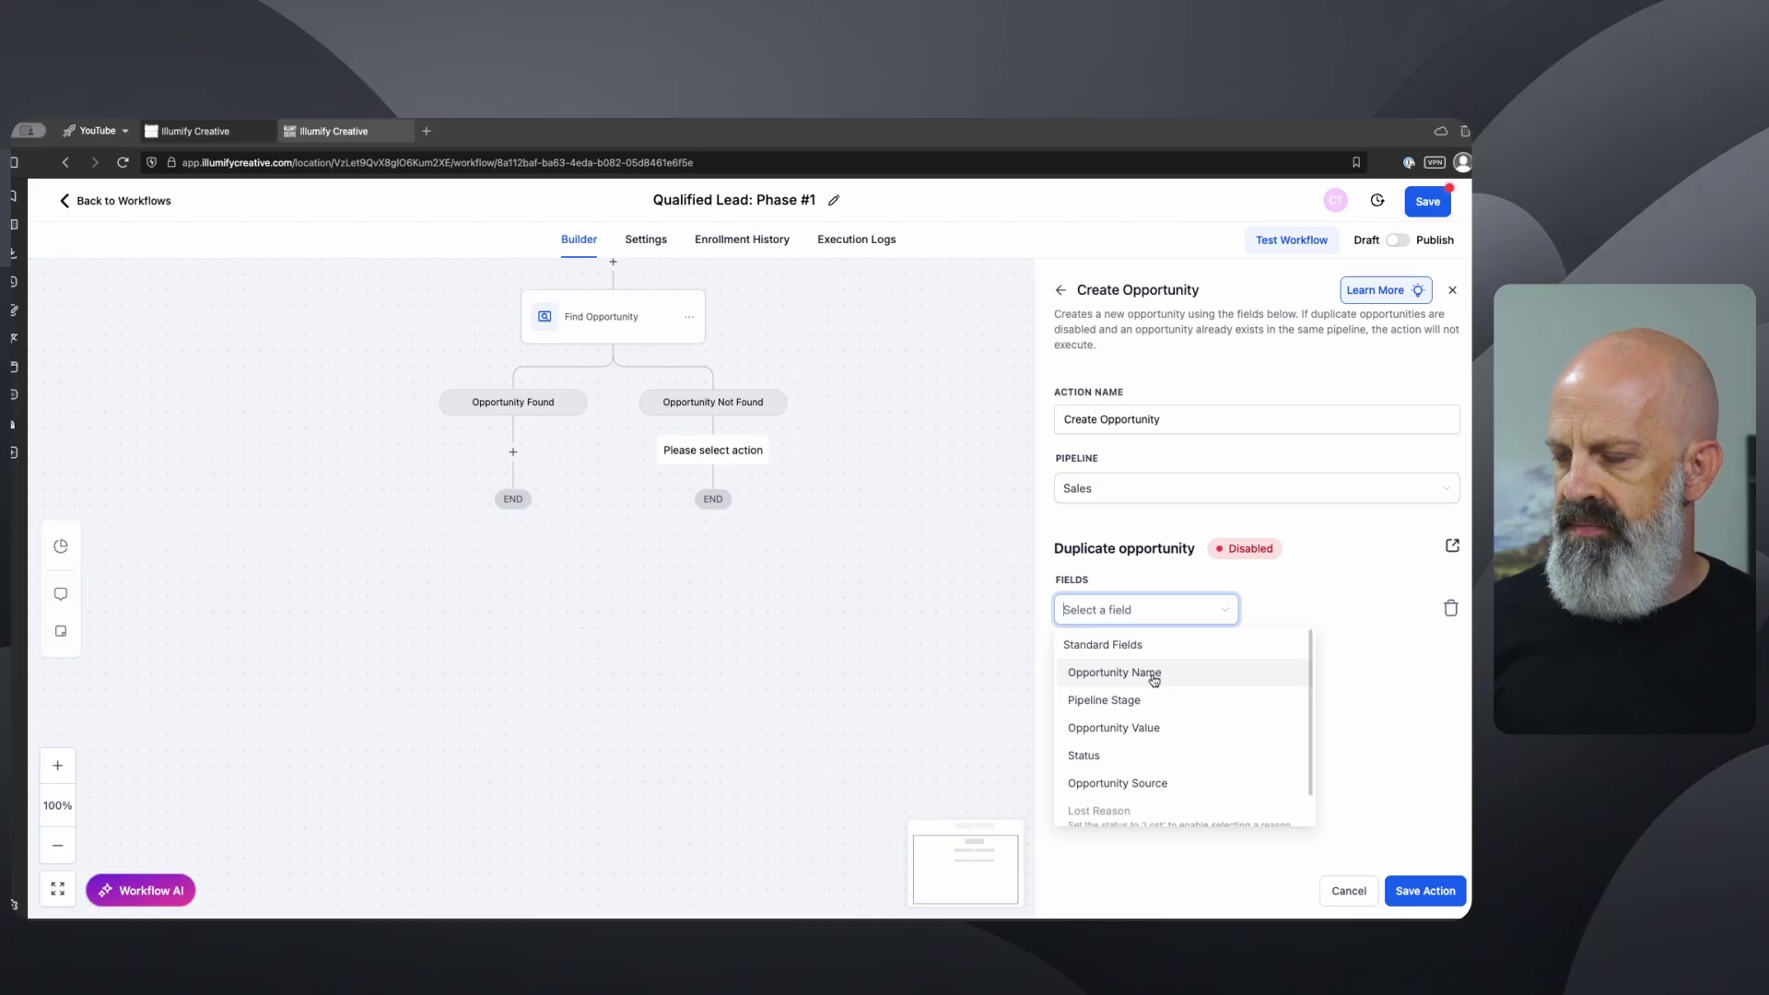
click(1137, 704)
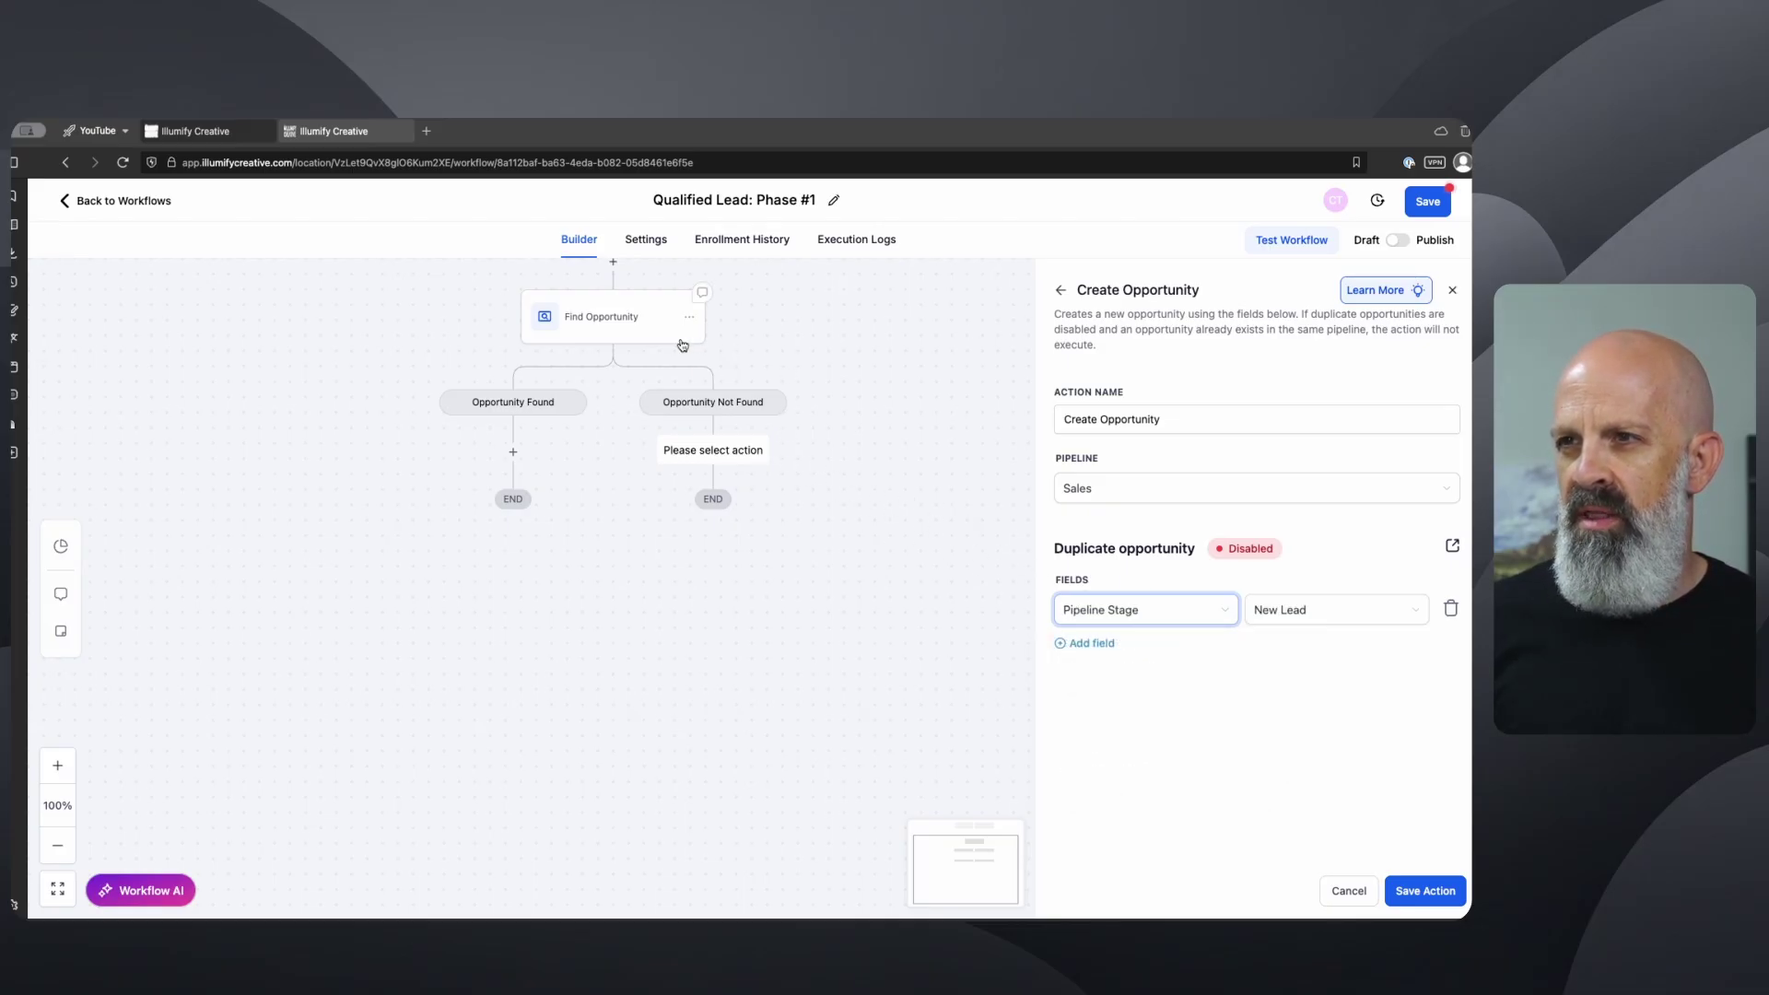
scroll(673, 364, up, 2)
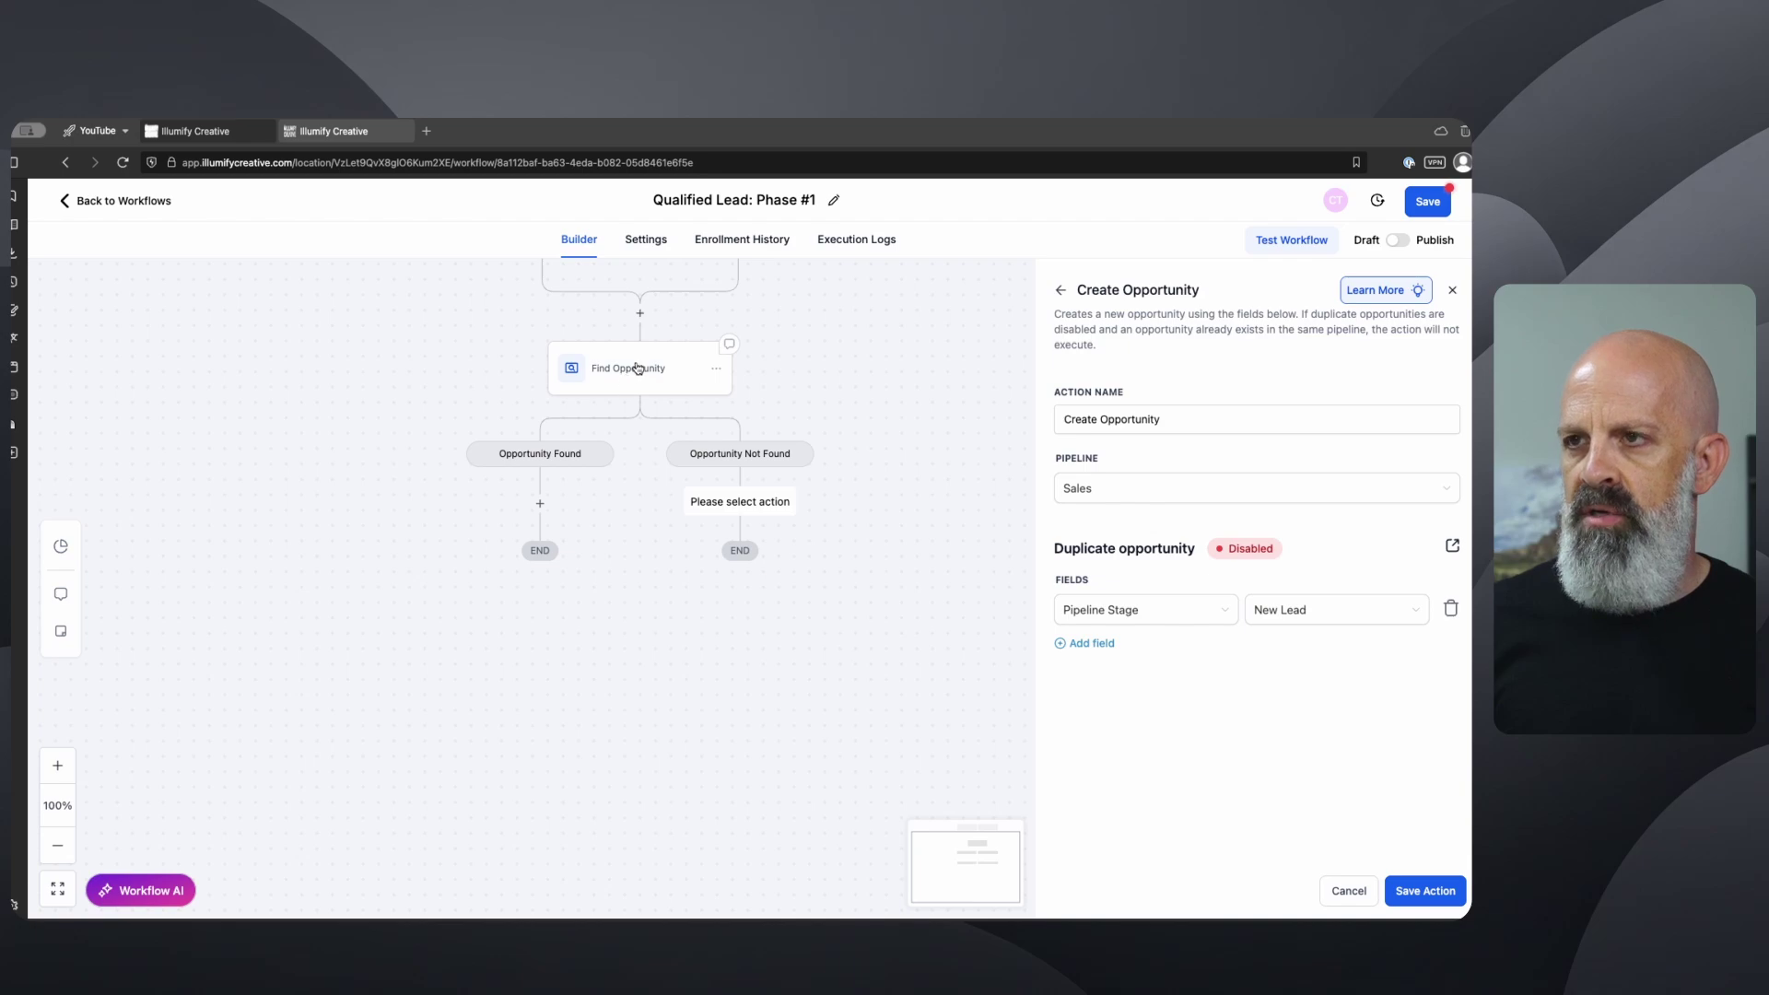
scroll(642, 371, up, 1)
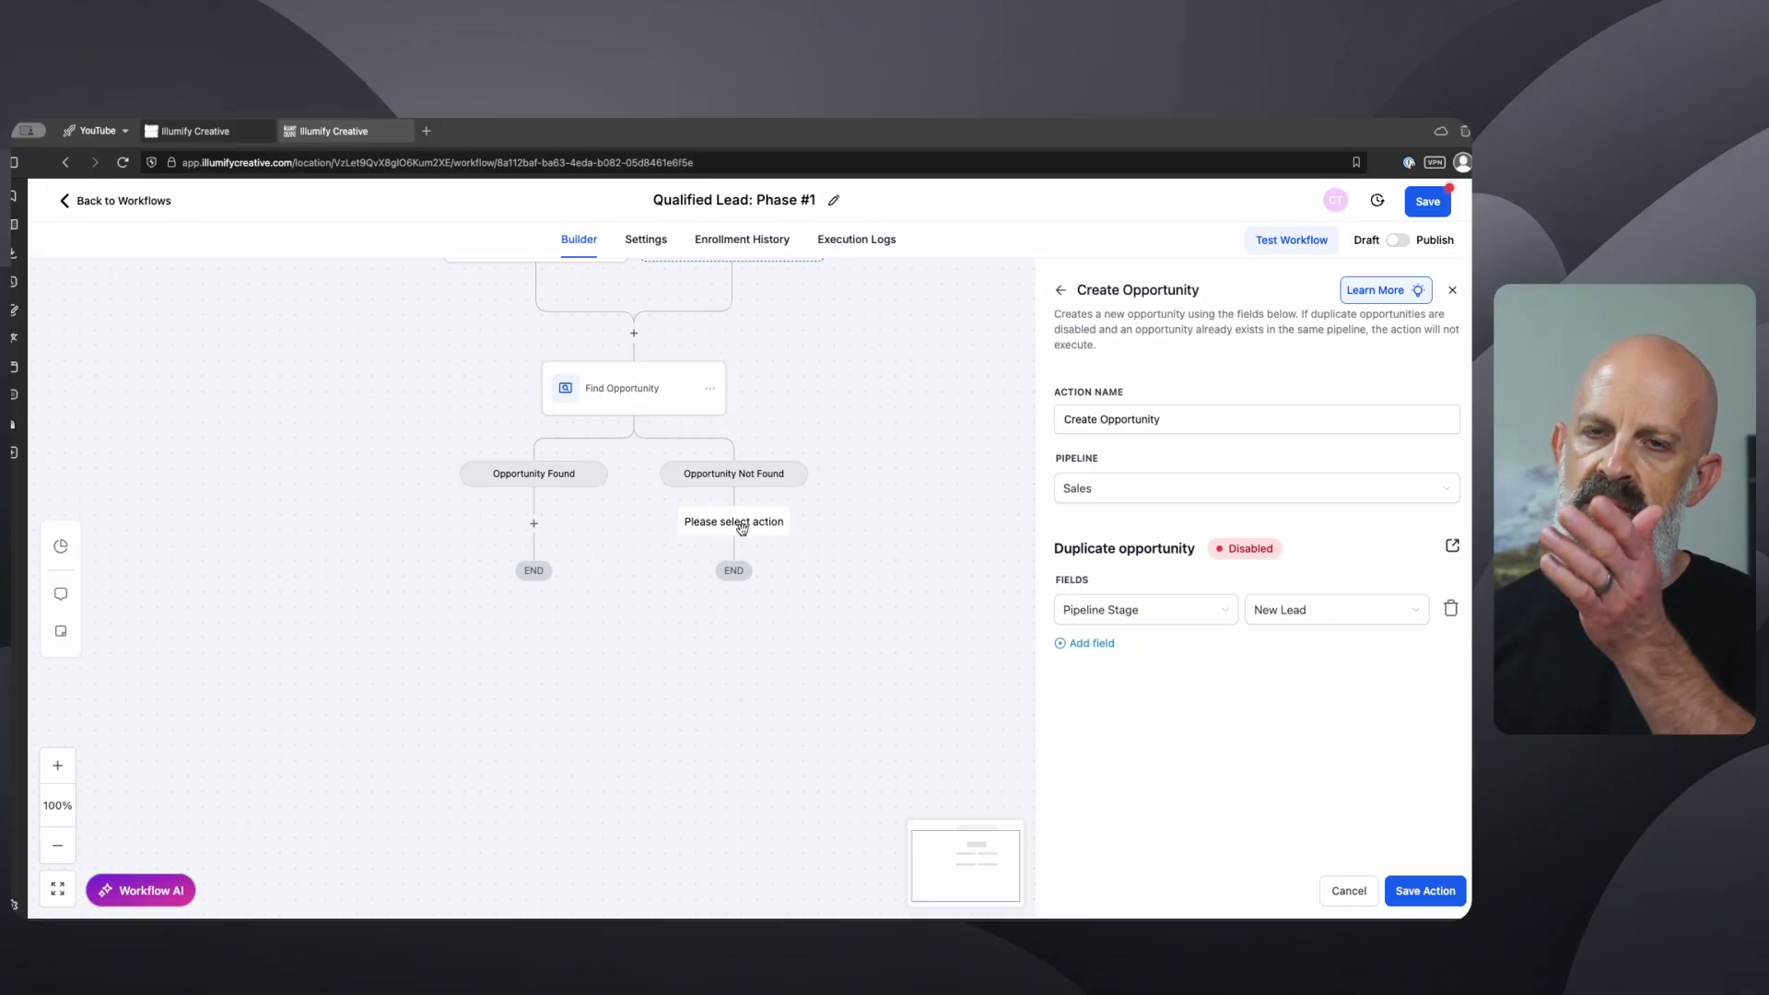
click(1118, 613)
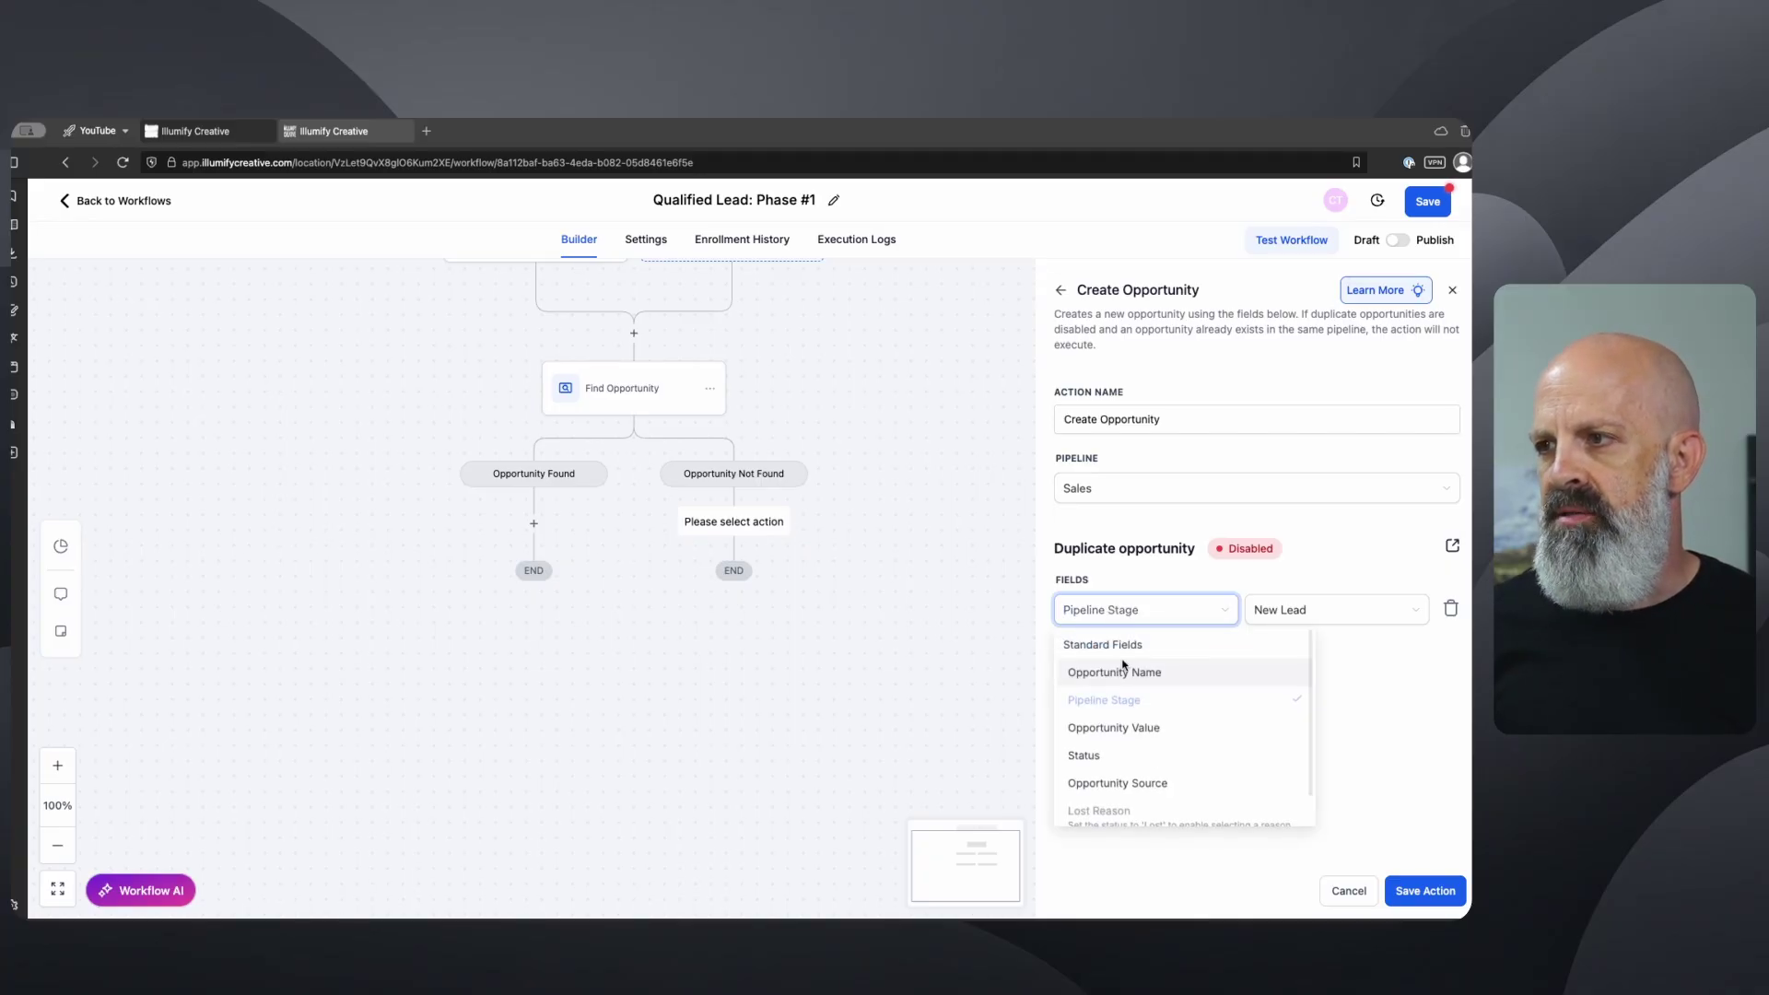
click(1285, 609)
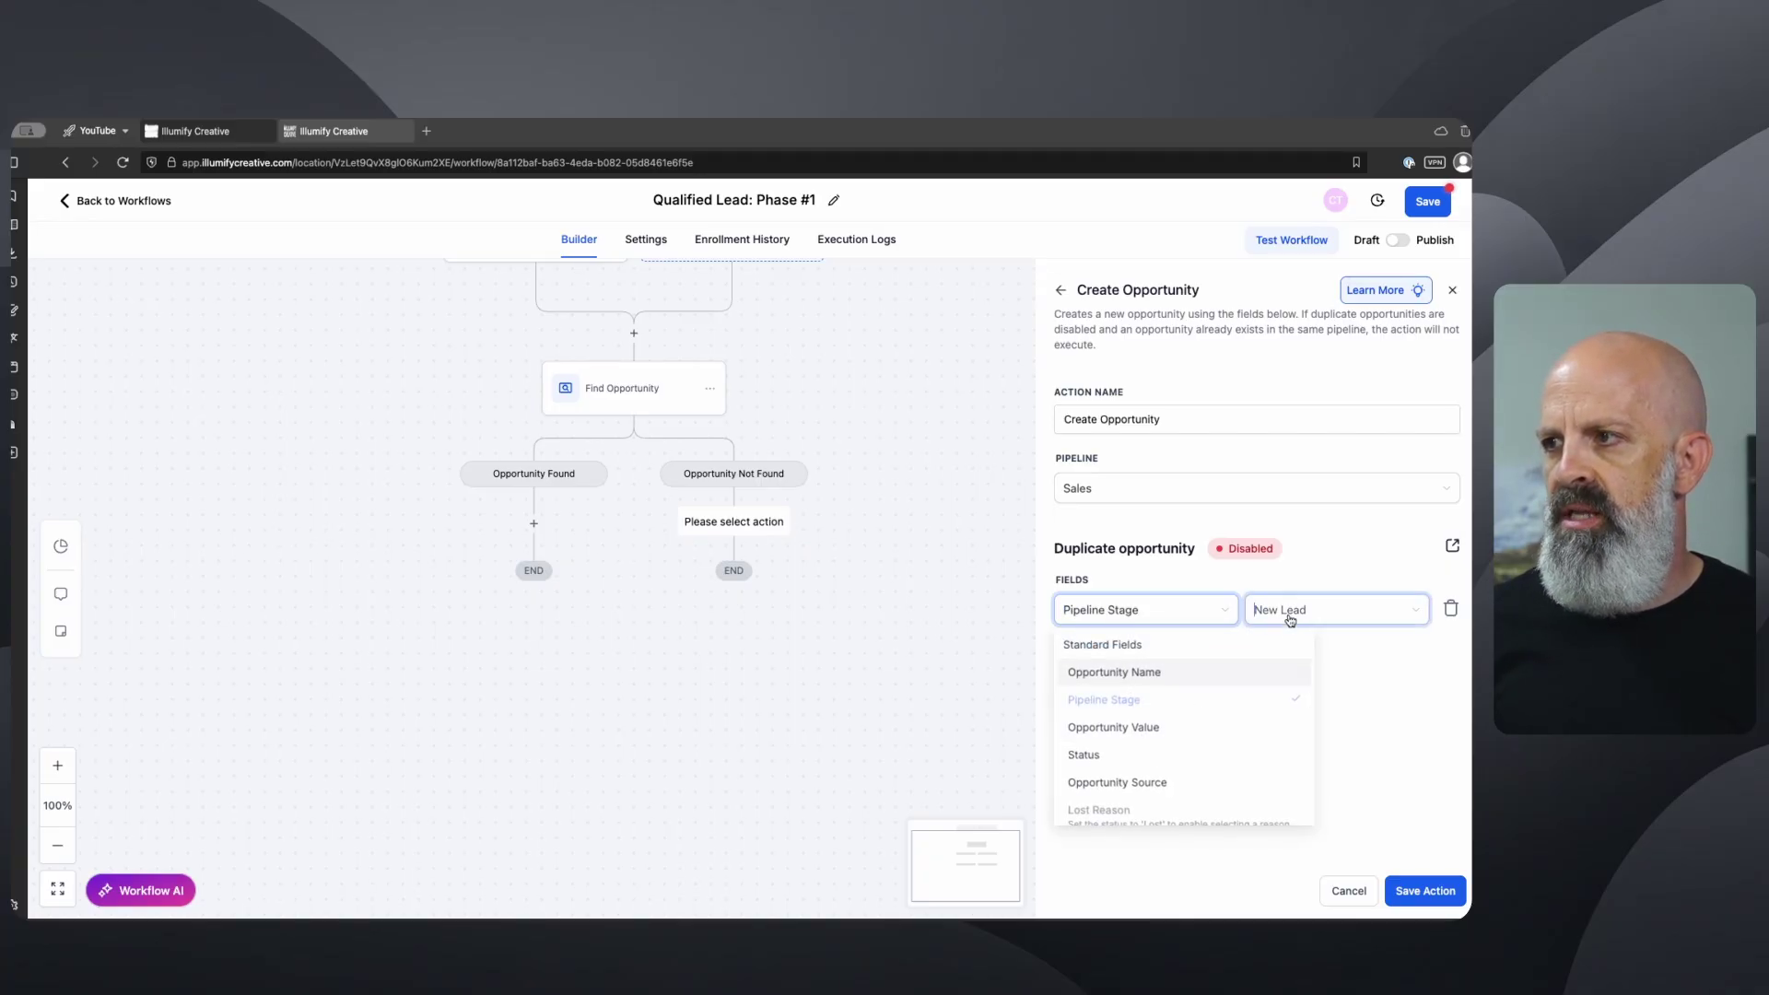
click(1189, 742)
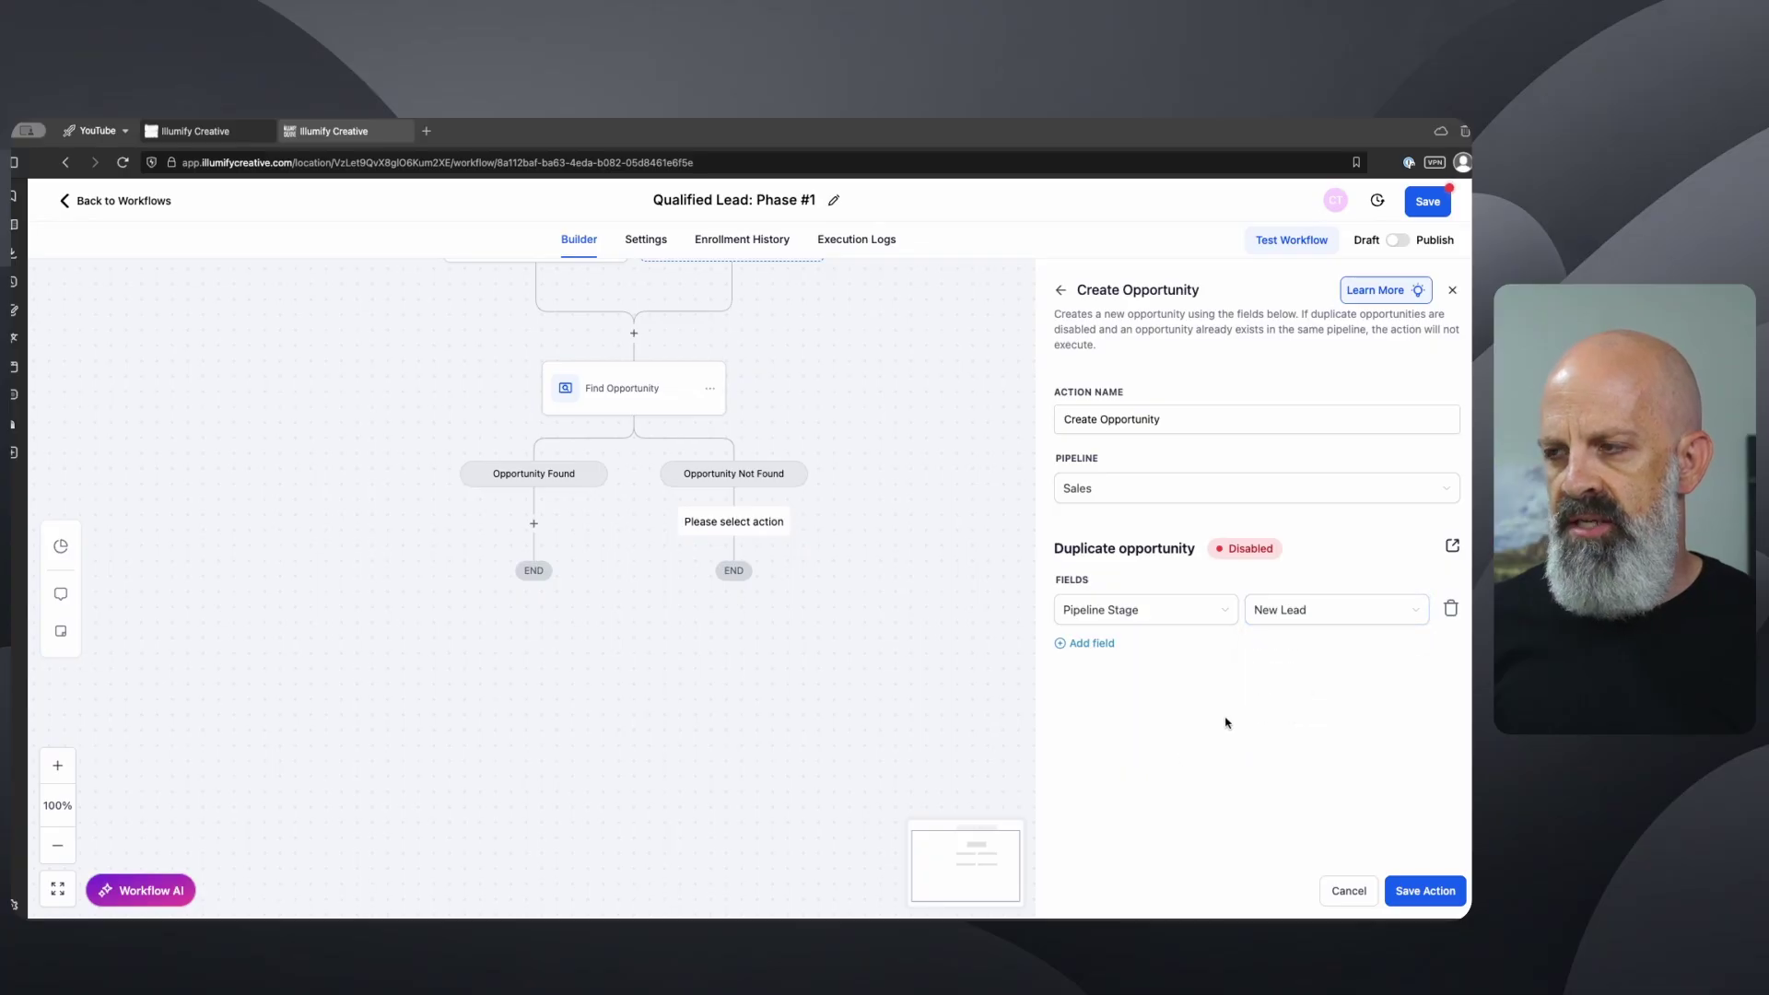
- Add an Opportunity Name field combining the contact's full name and phone values, separated by "|", and save the Create Opportunity action
click(1091, 643)
click(1102, 670)
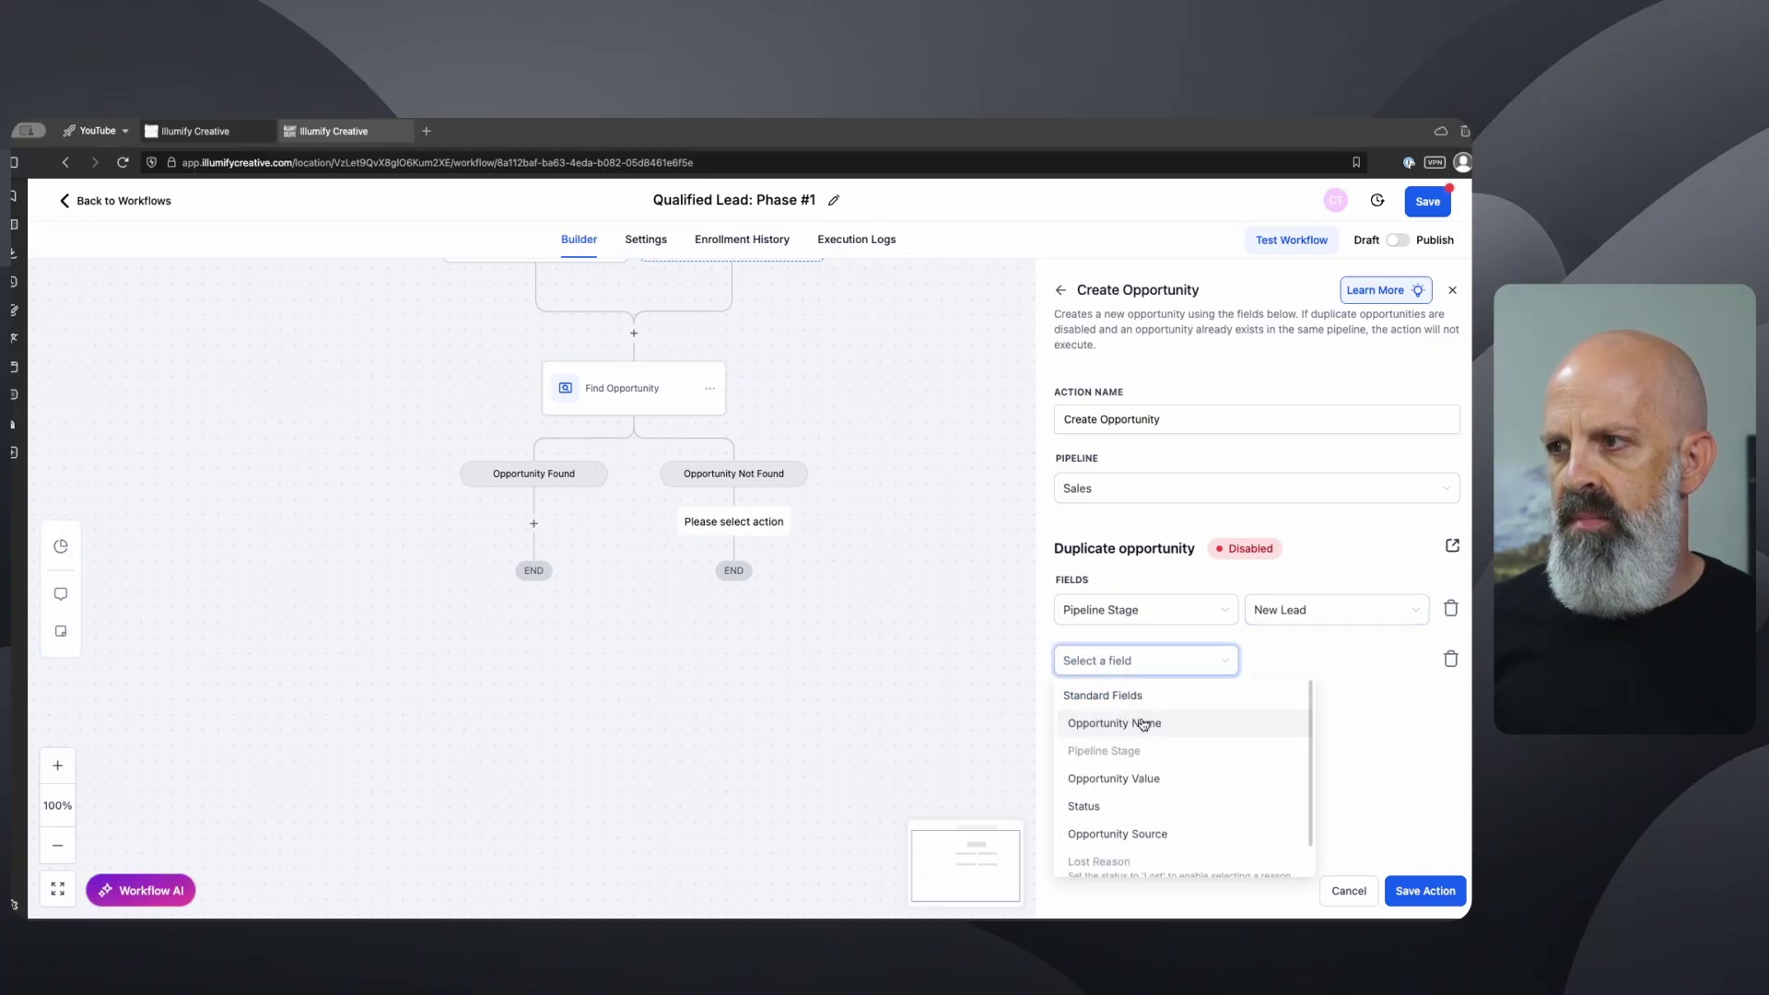
click(1143, 723)
click(1287, 664)
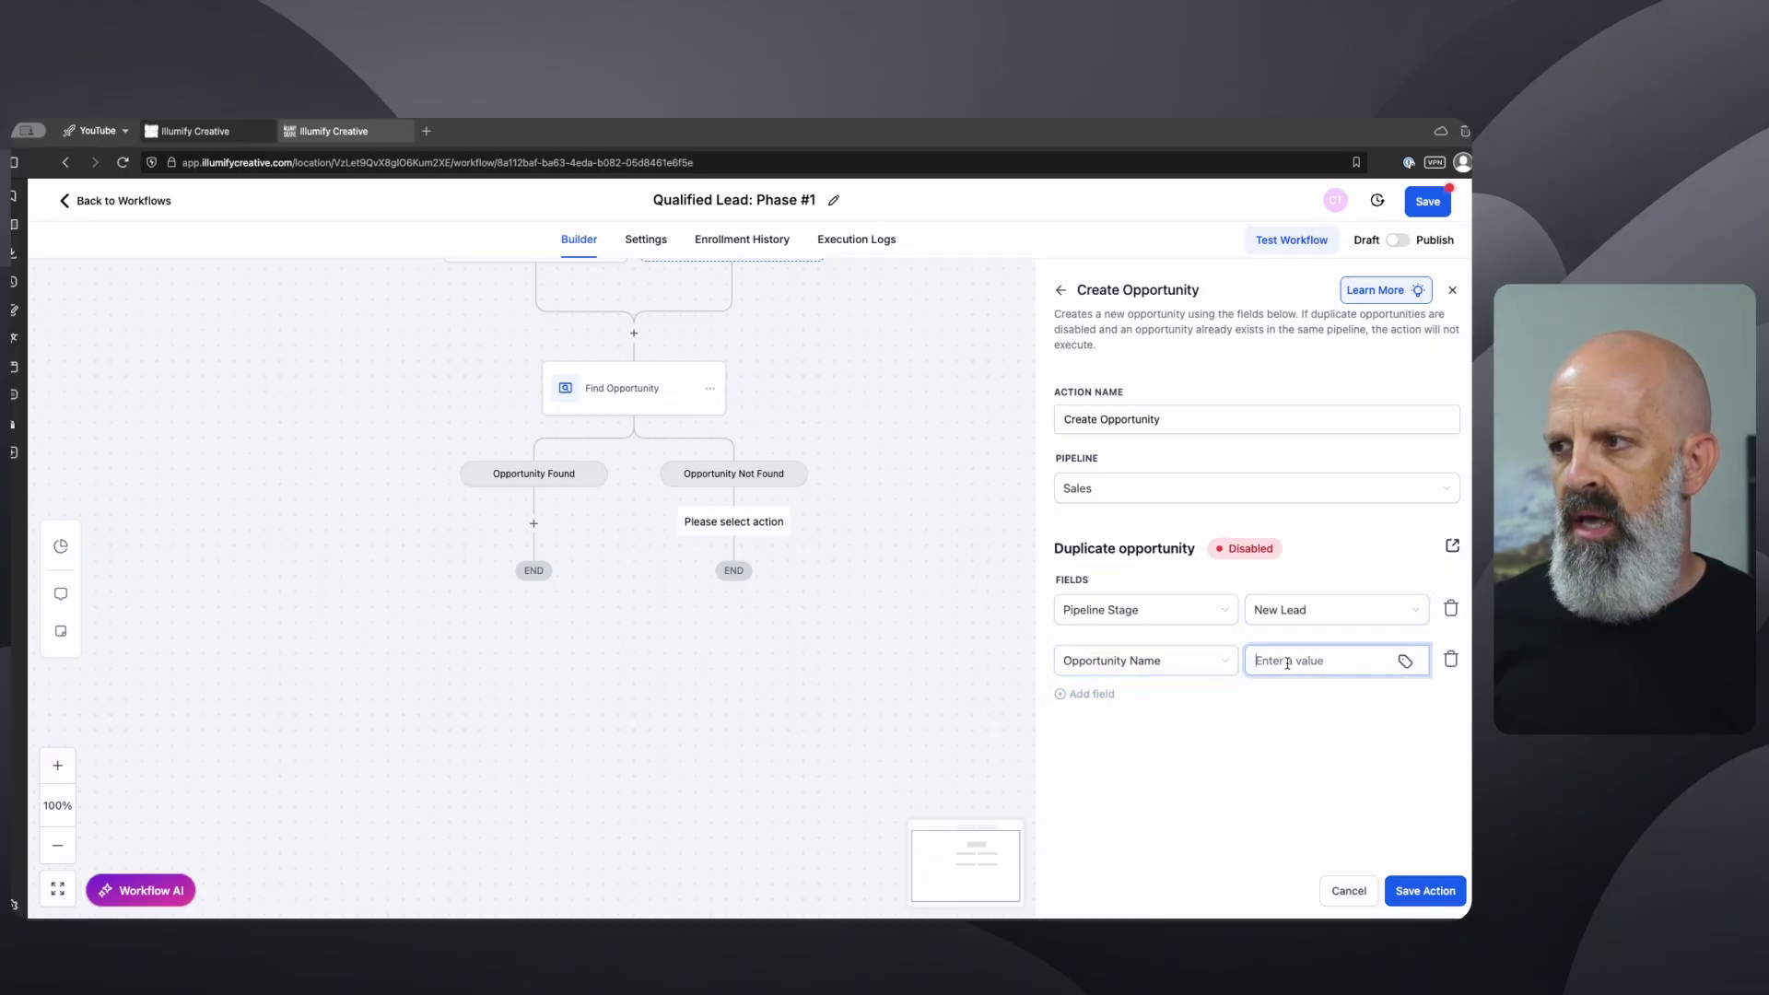
click(1407, 662)
click(1283, 310)
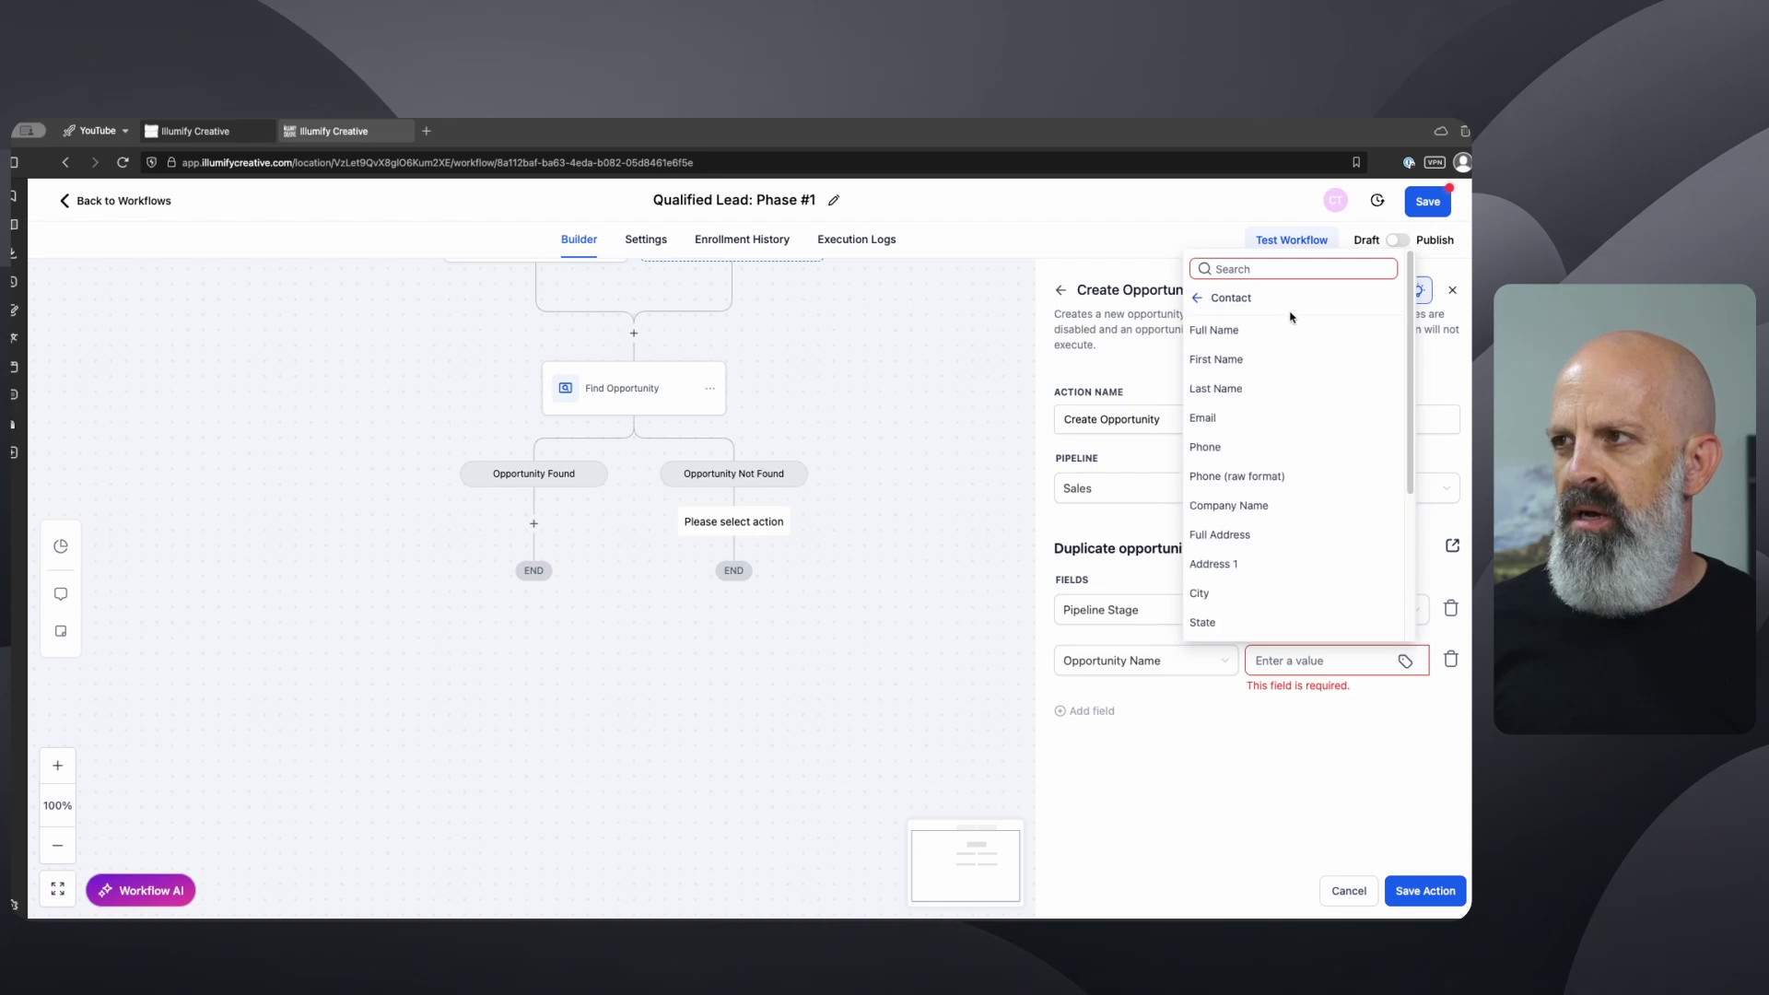
click(1247, 330)
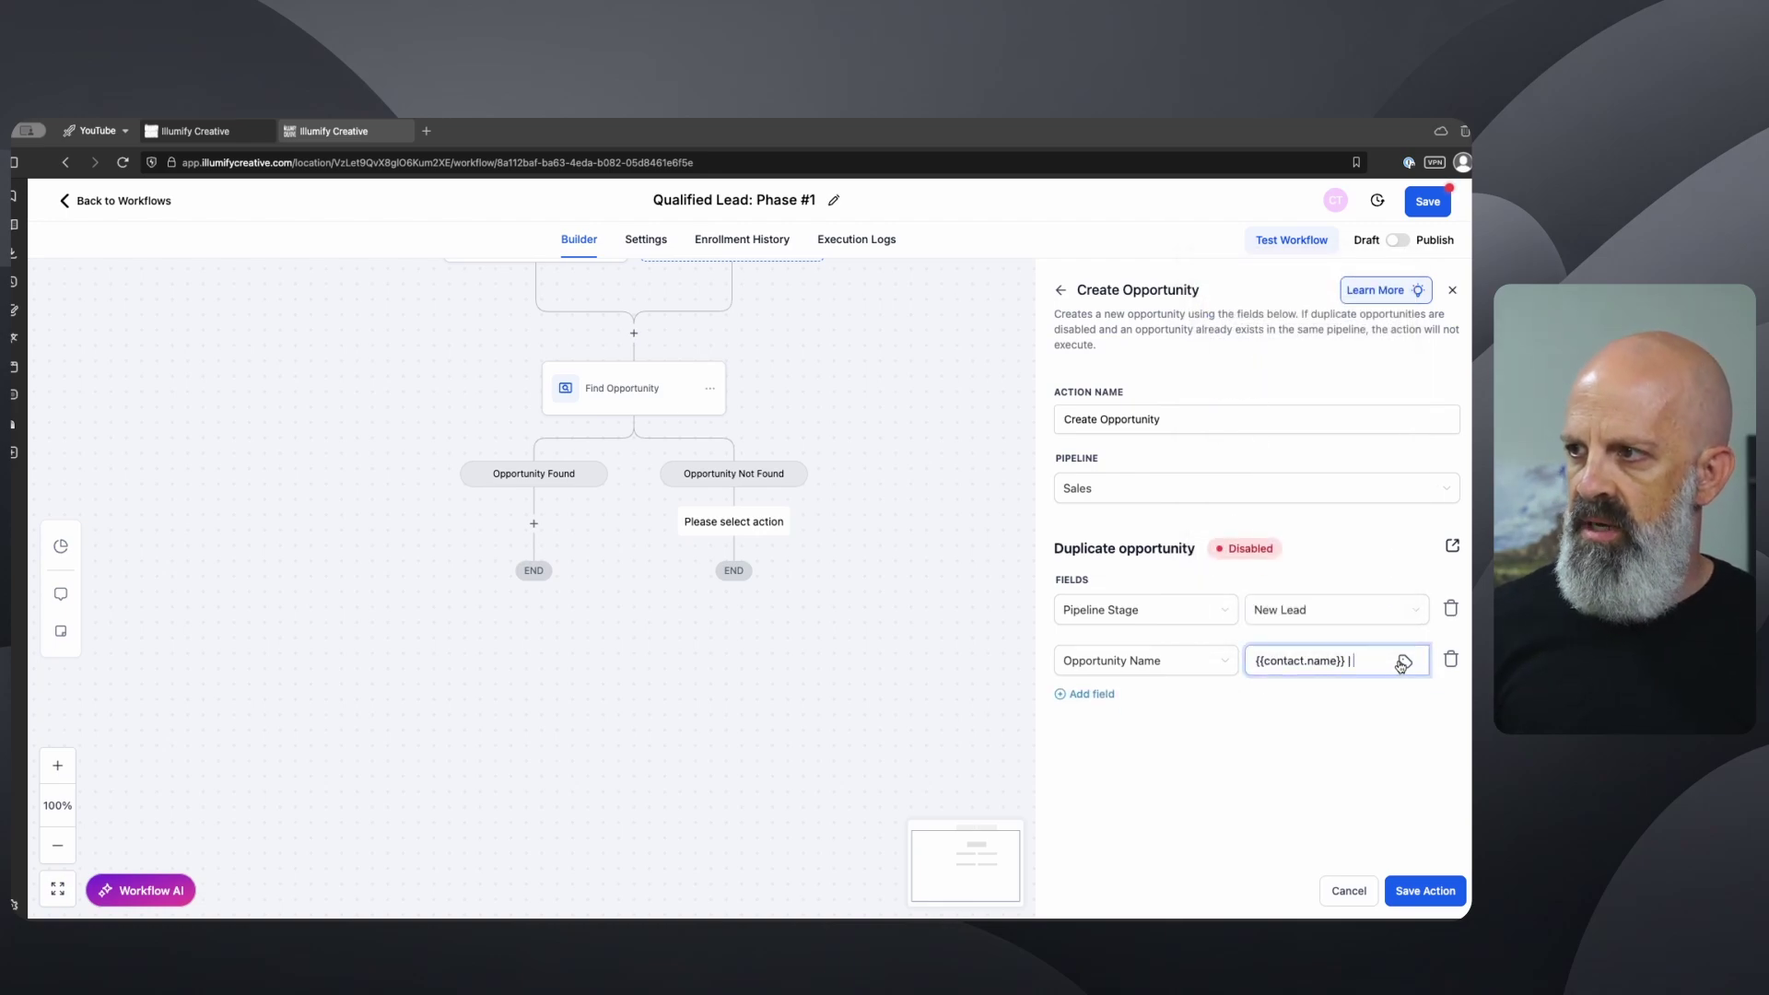
text(|)
click(1402, 663)
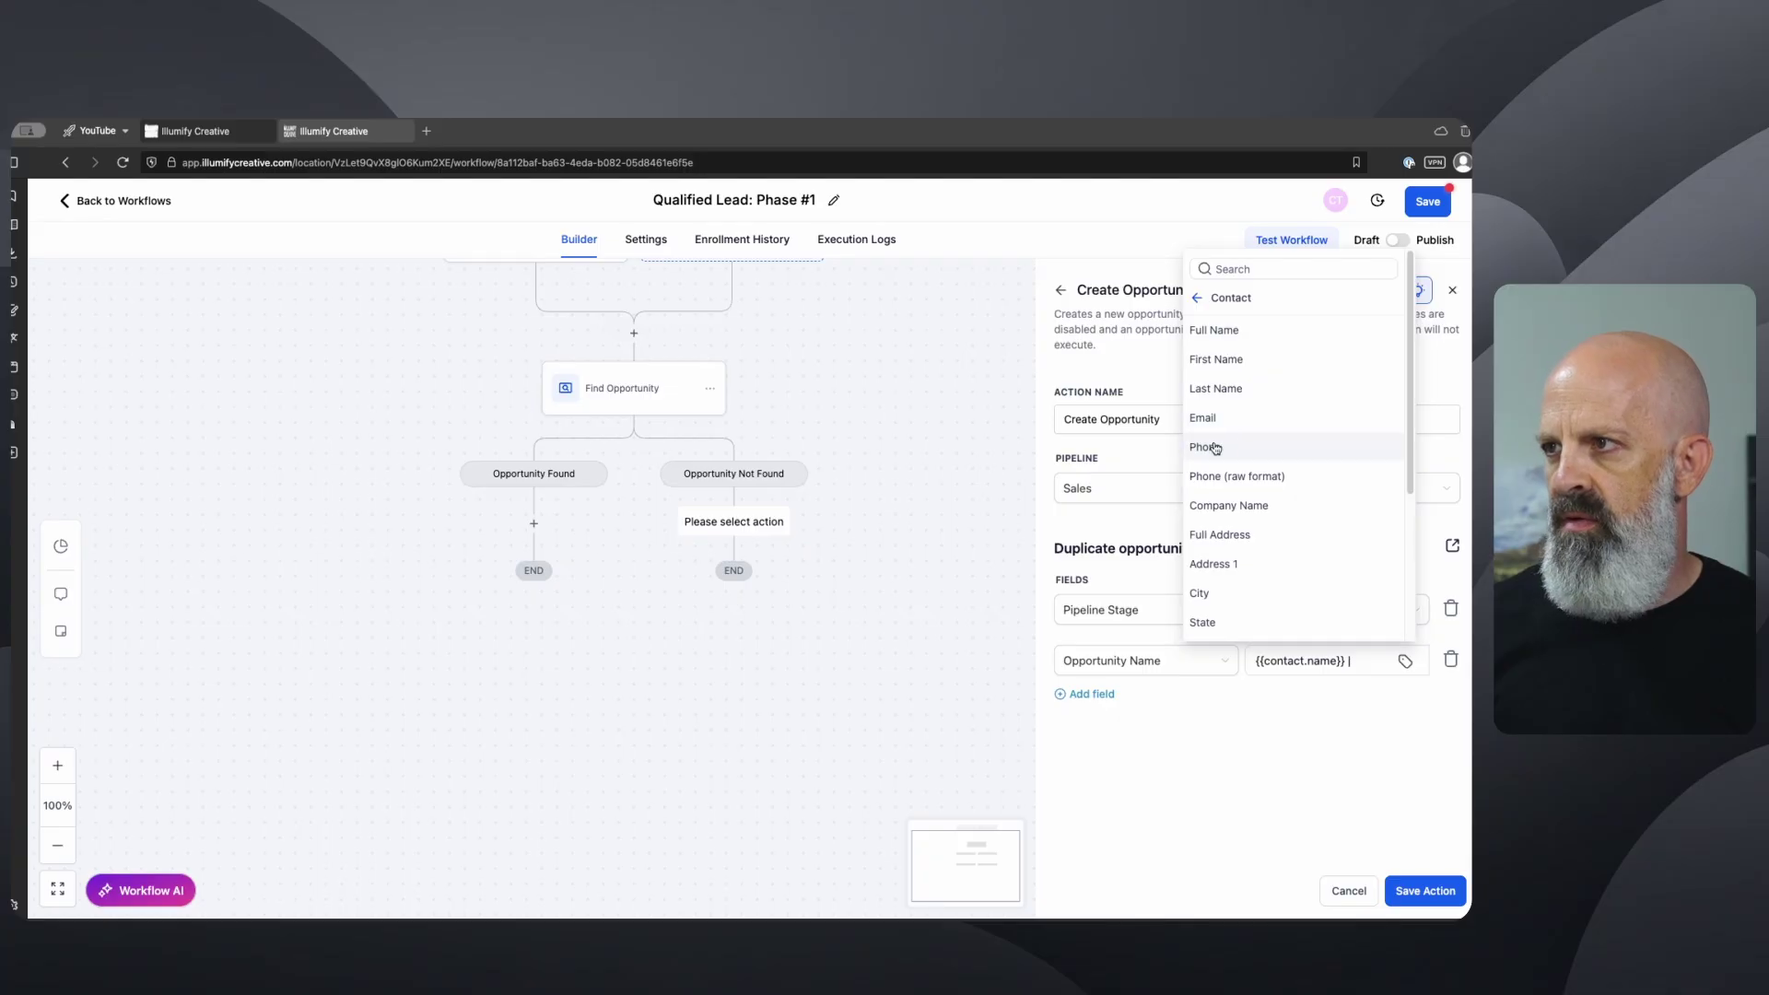
click(1207, 448)
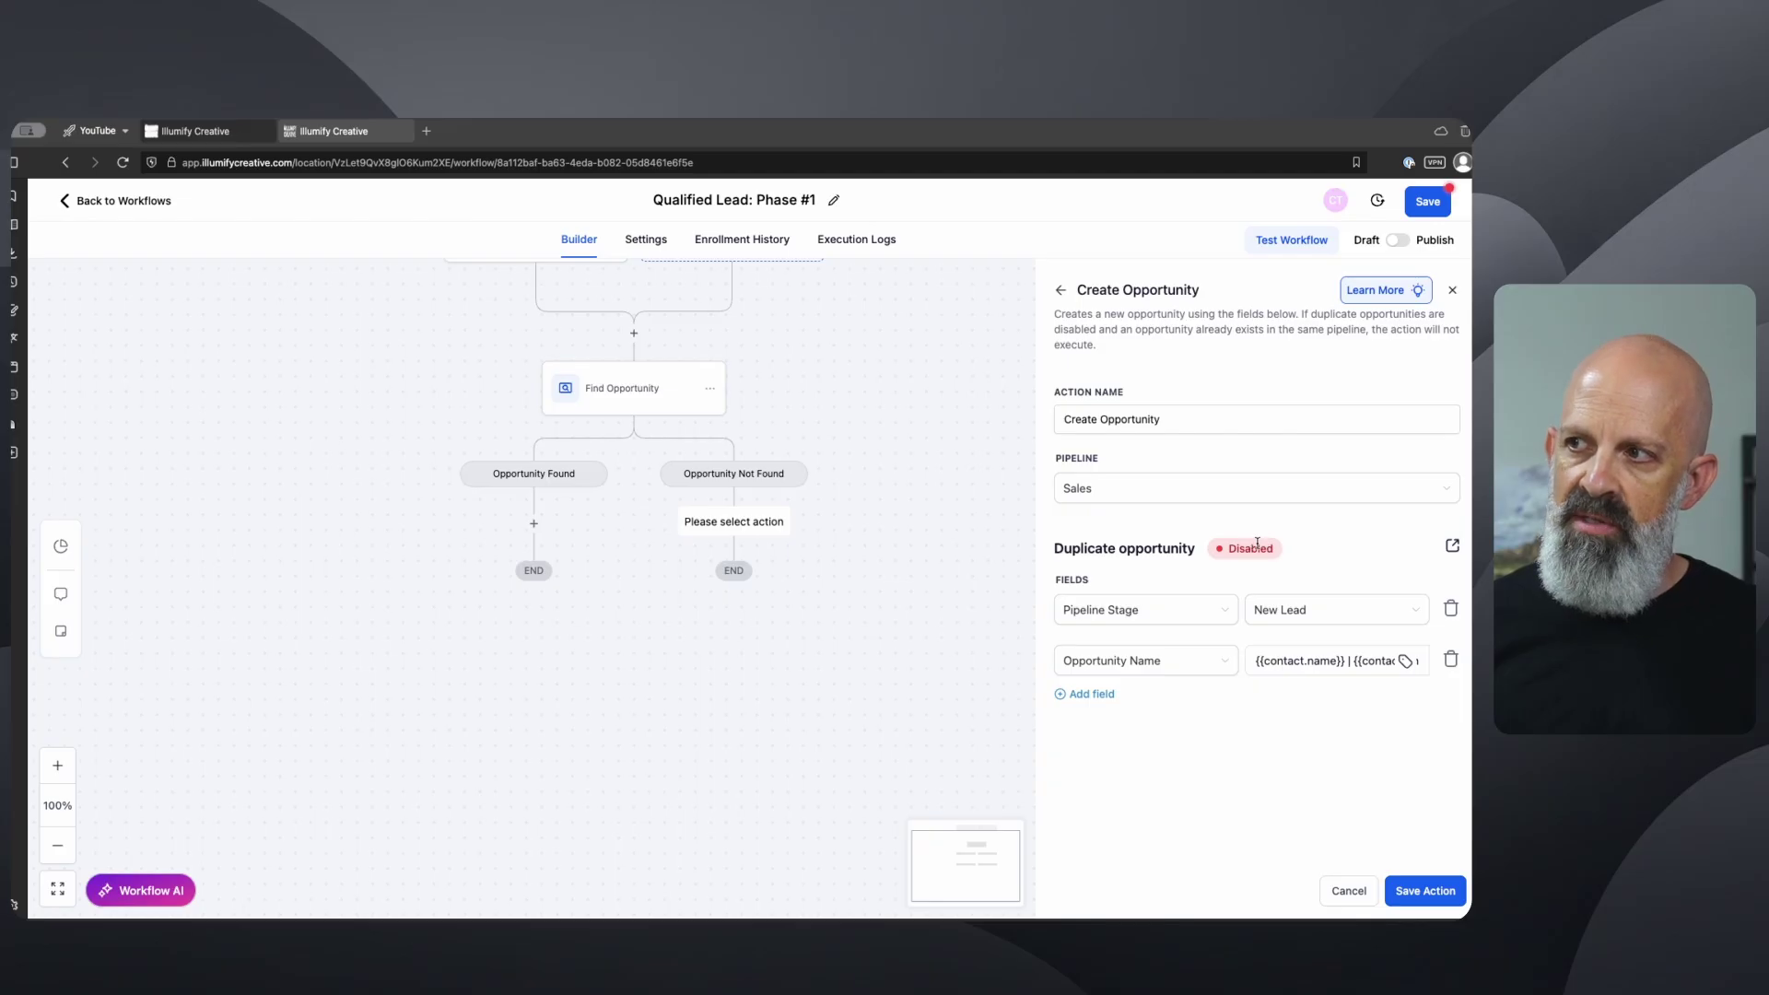
double_click(1250, 553)
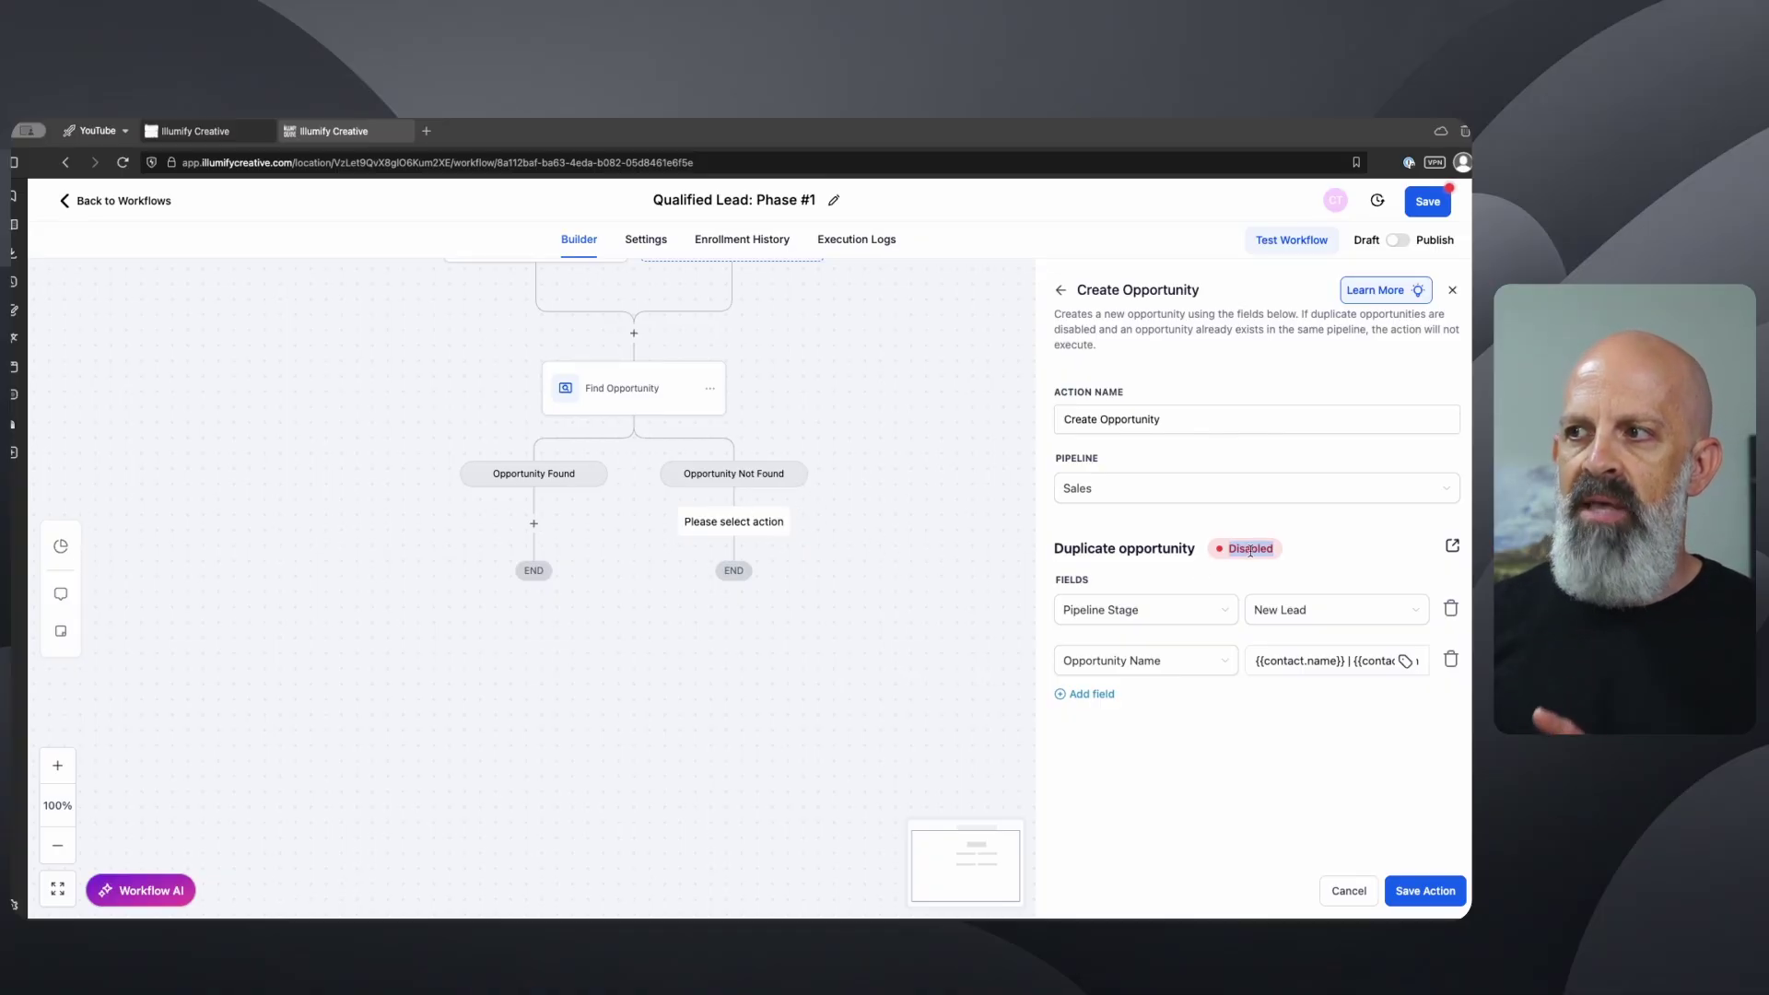
click(1437, 892)
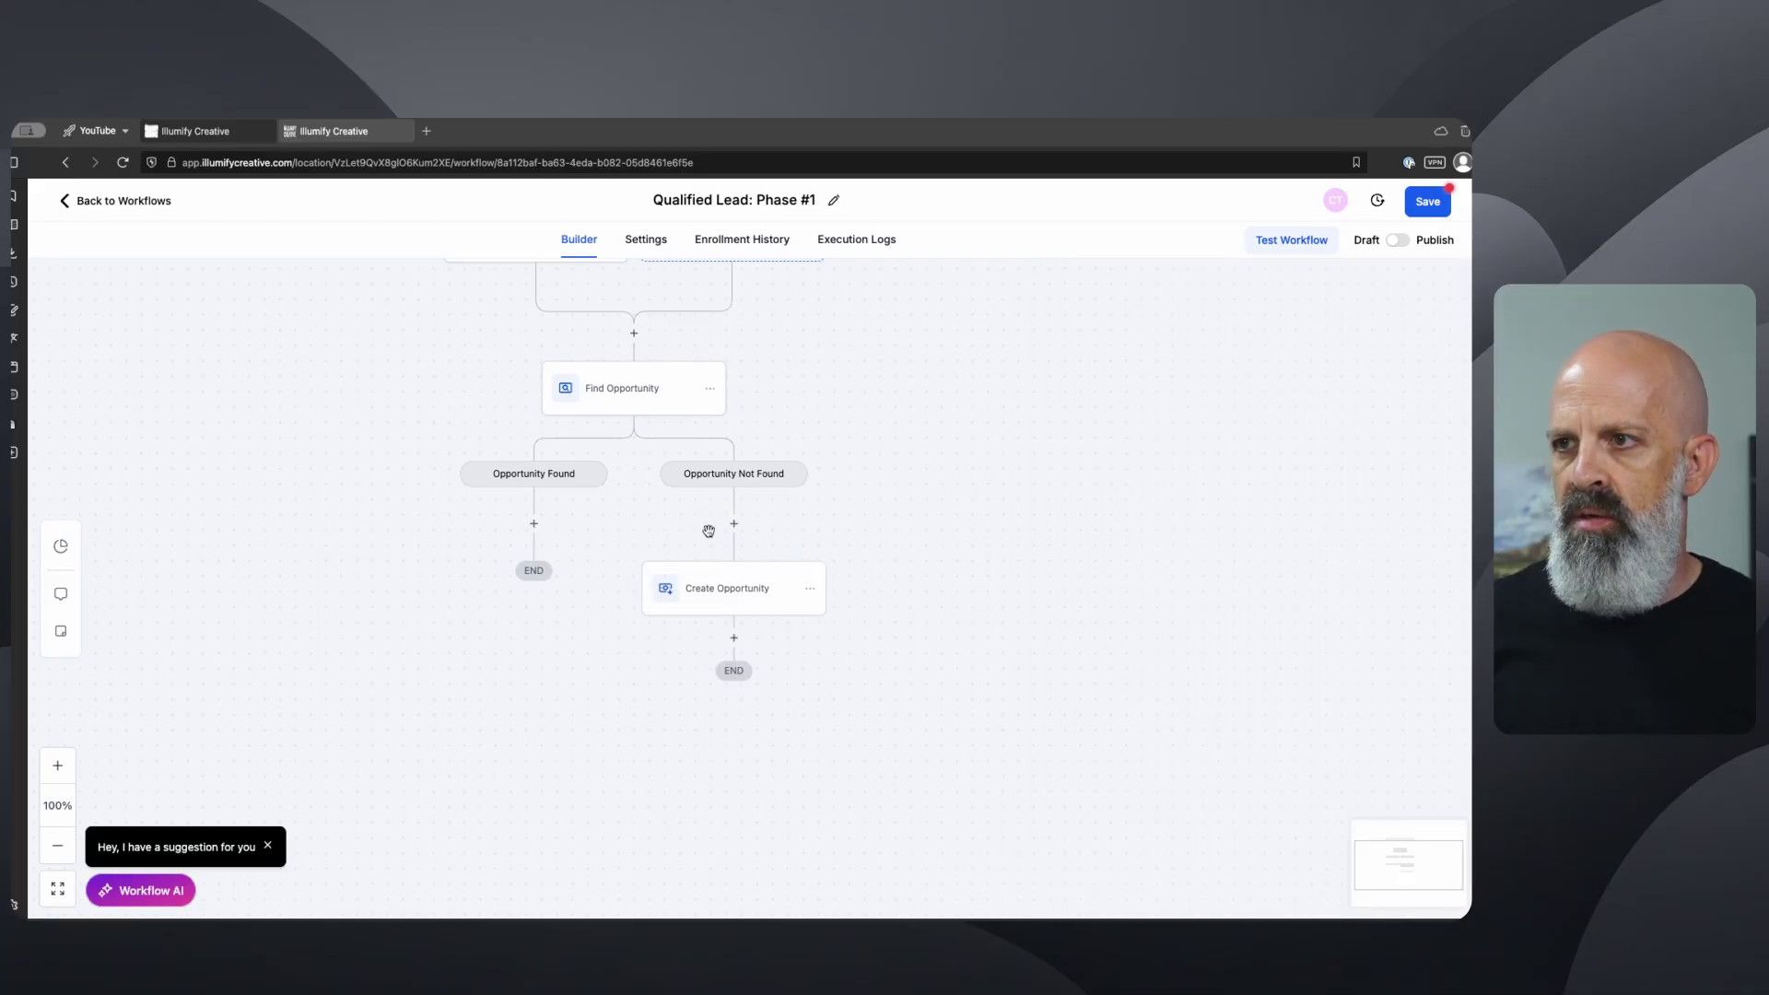
- Open the duplicate opportunity settings from the Create Opportunity action, allow contacts to have multiple active opportunities in the pipeline, and save the change
click(712, 592)
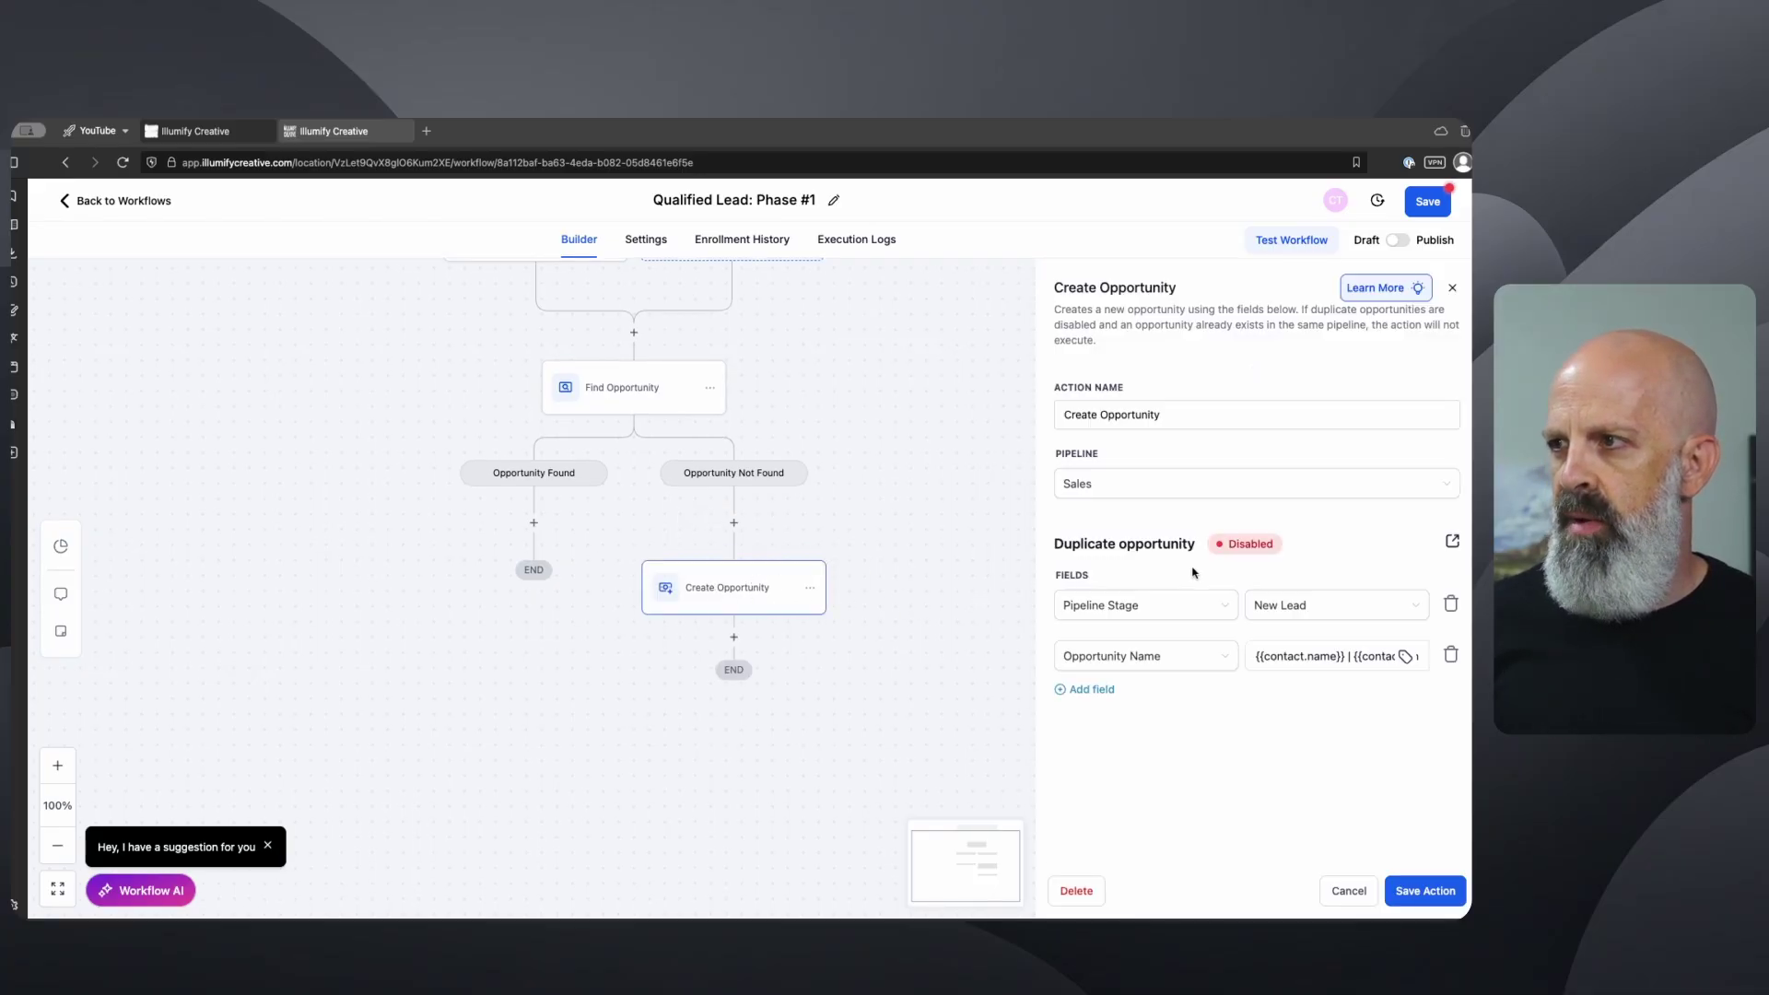
click(1452, 542)
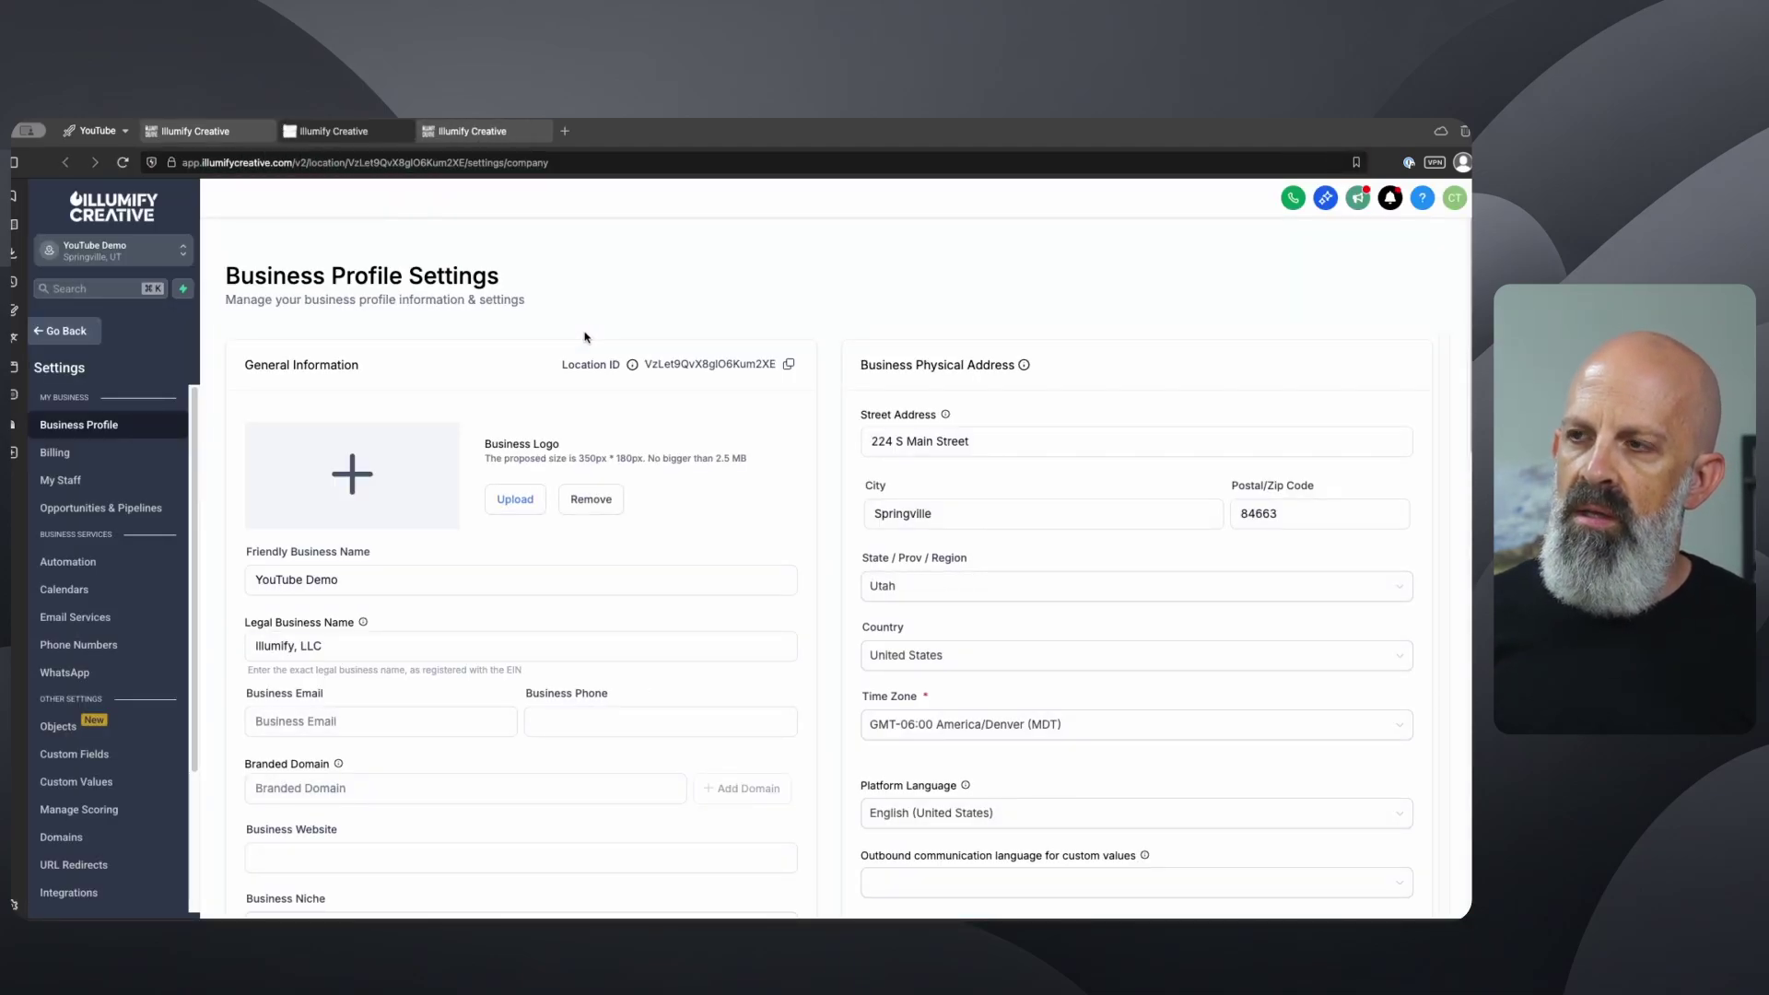
scroll(709, 521, down, 5)
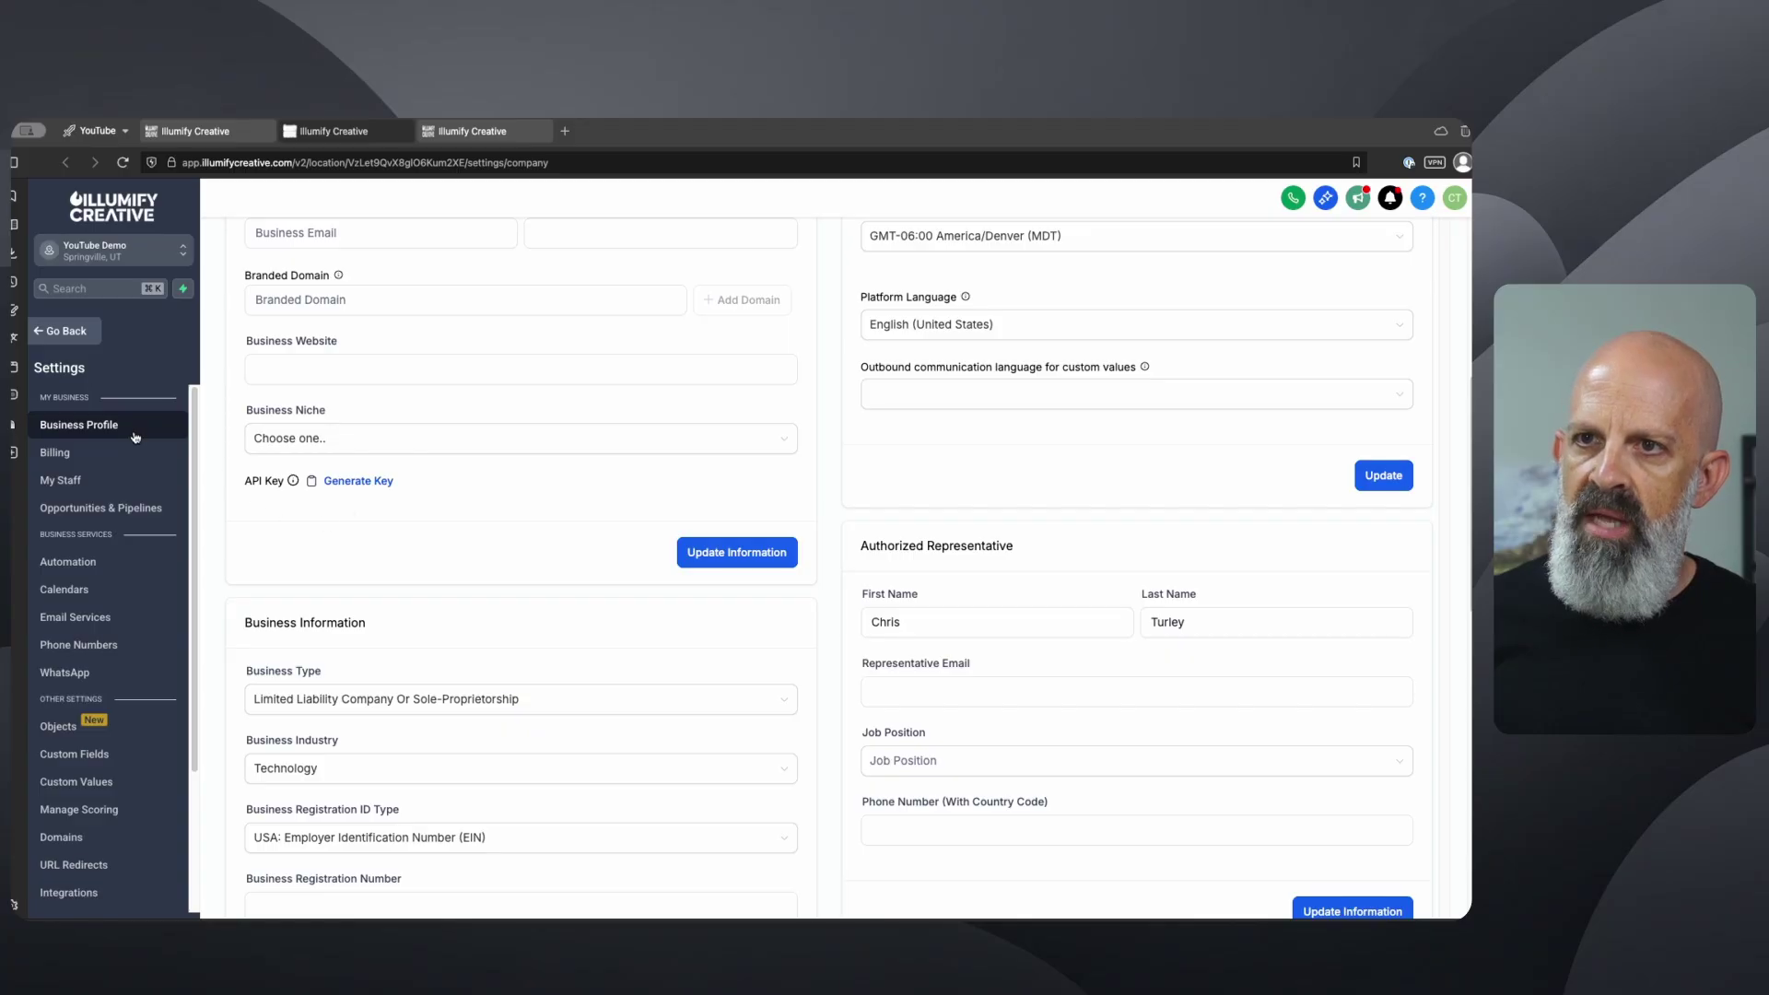
scroll(638, 551, down, 5)
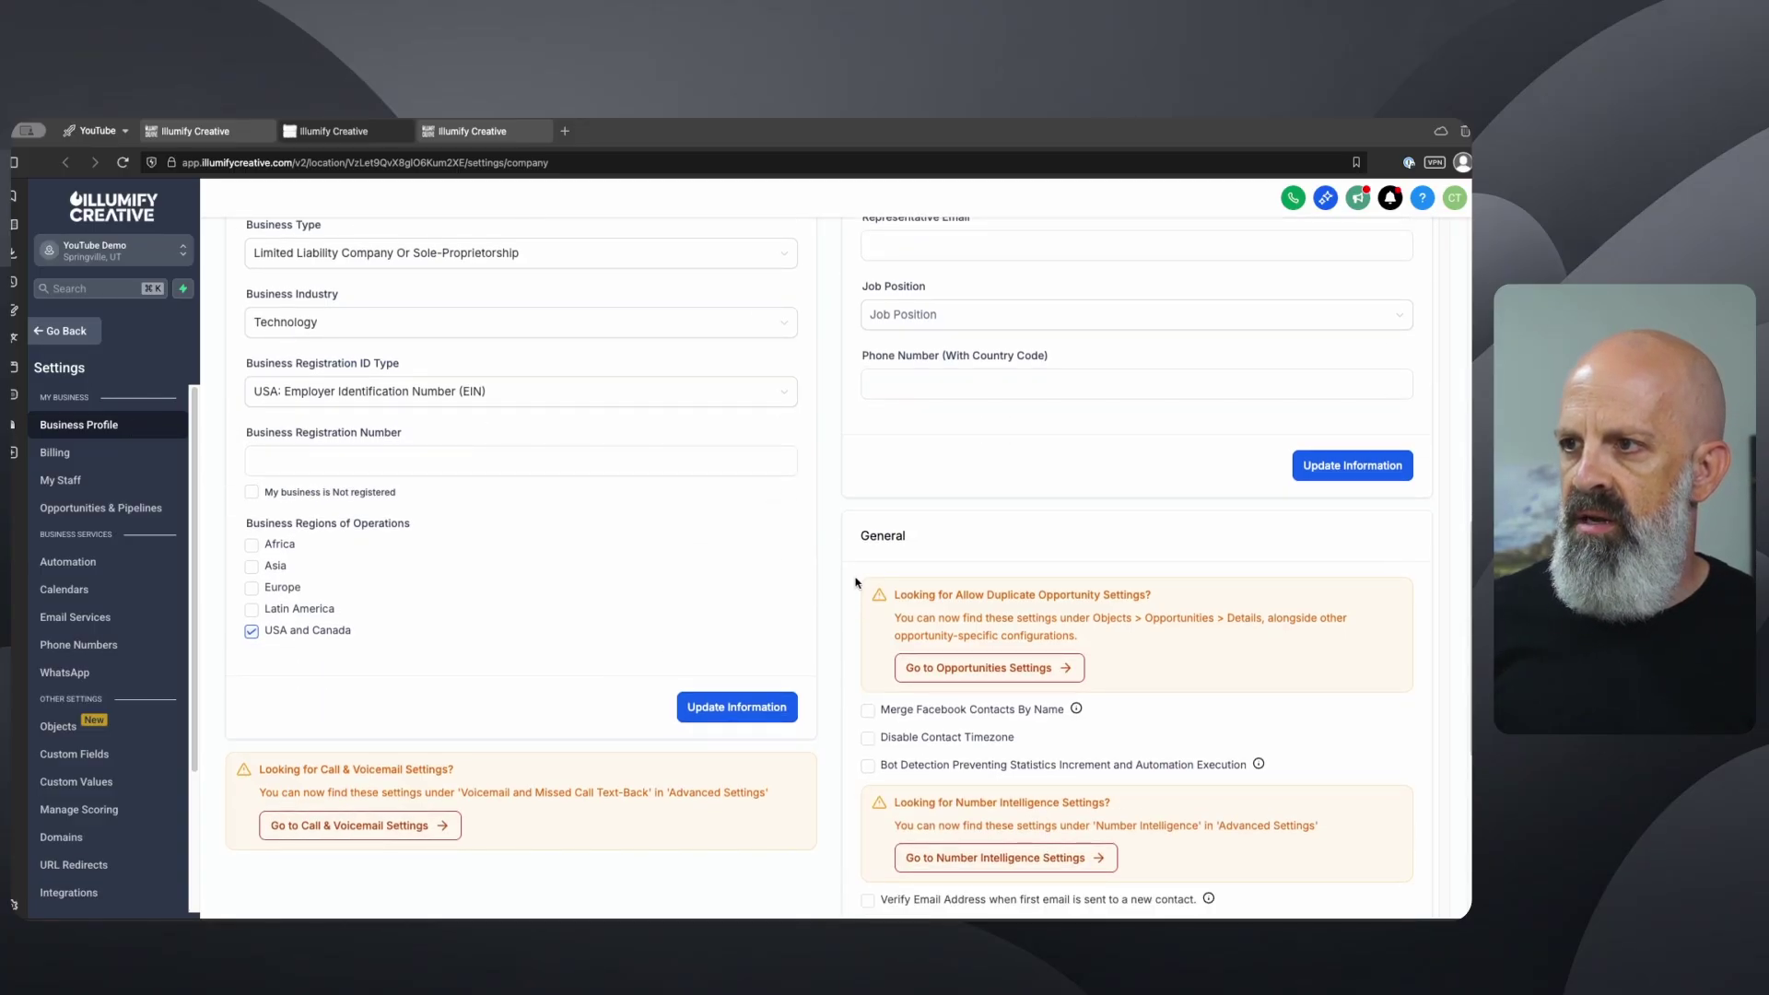
scroll(810, 613, down, 1)
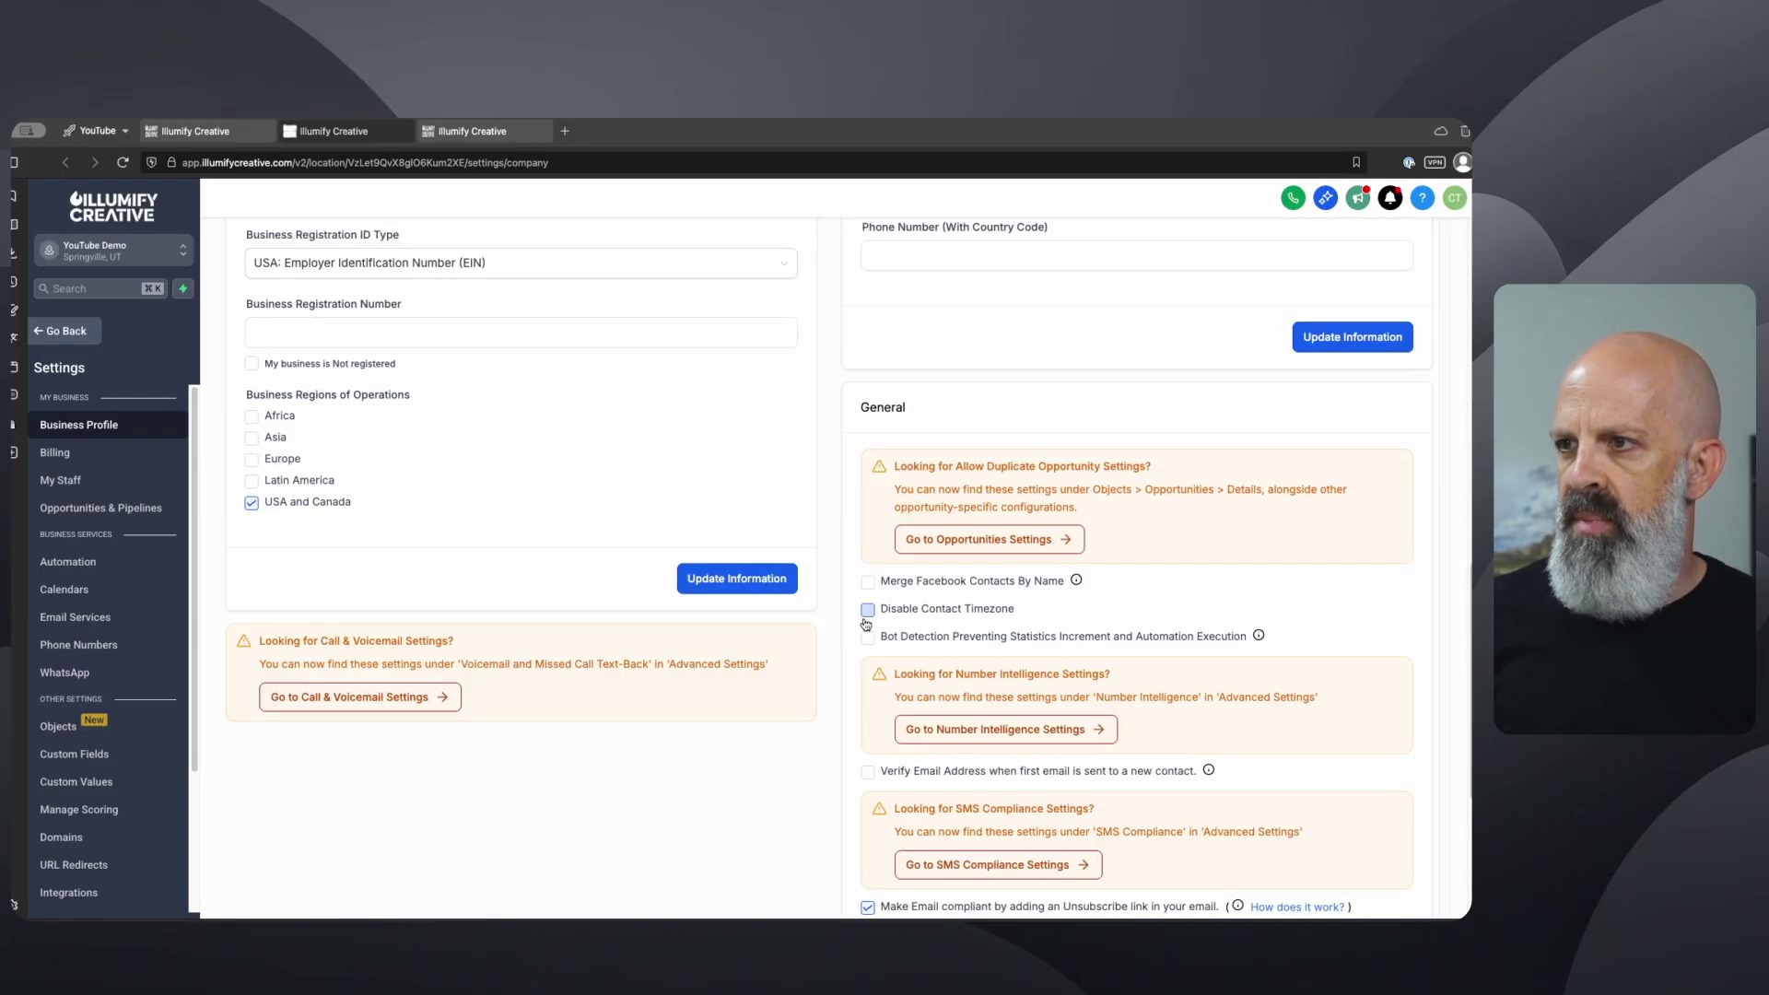
scroll(857, 608, down, 1)
click(967, 479)
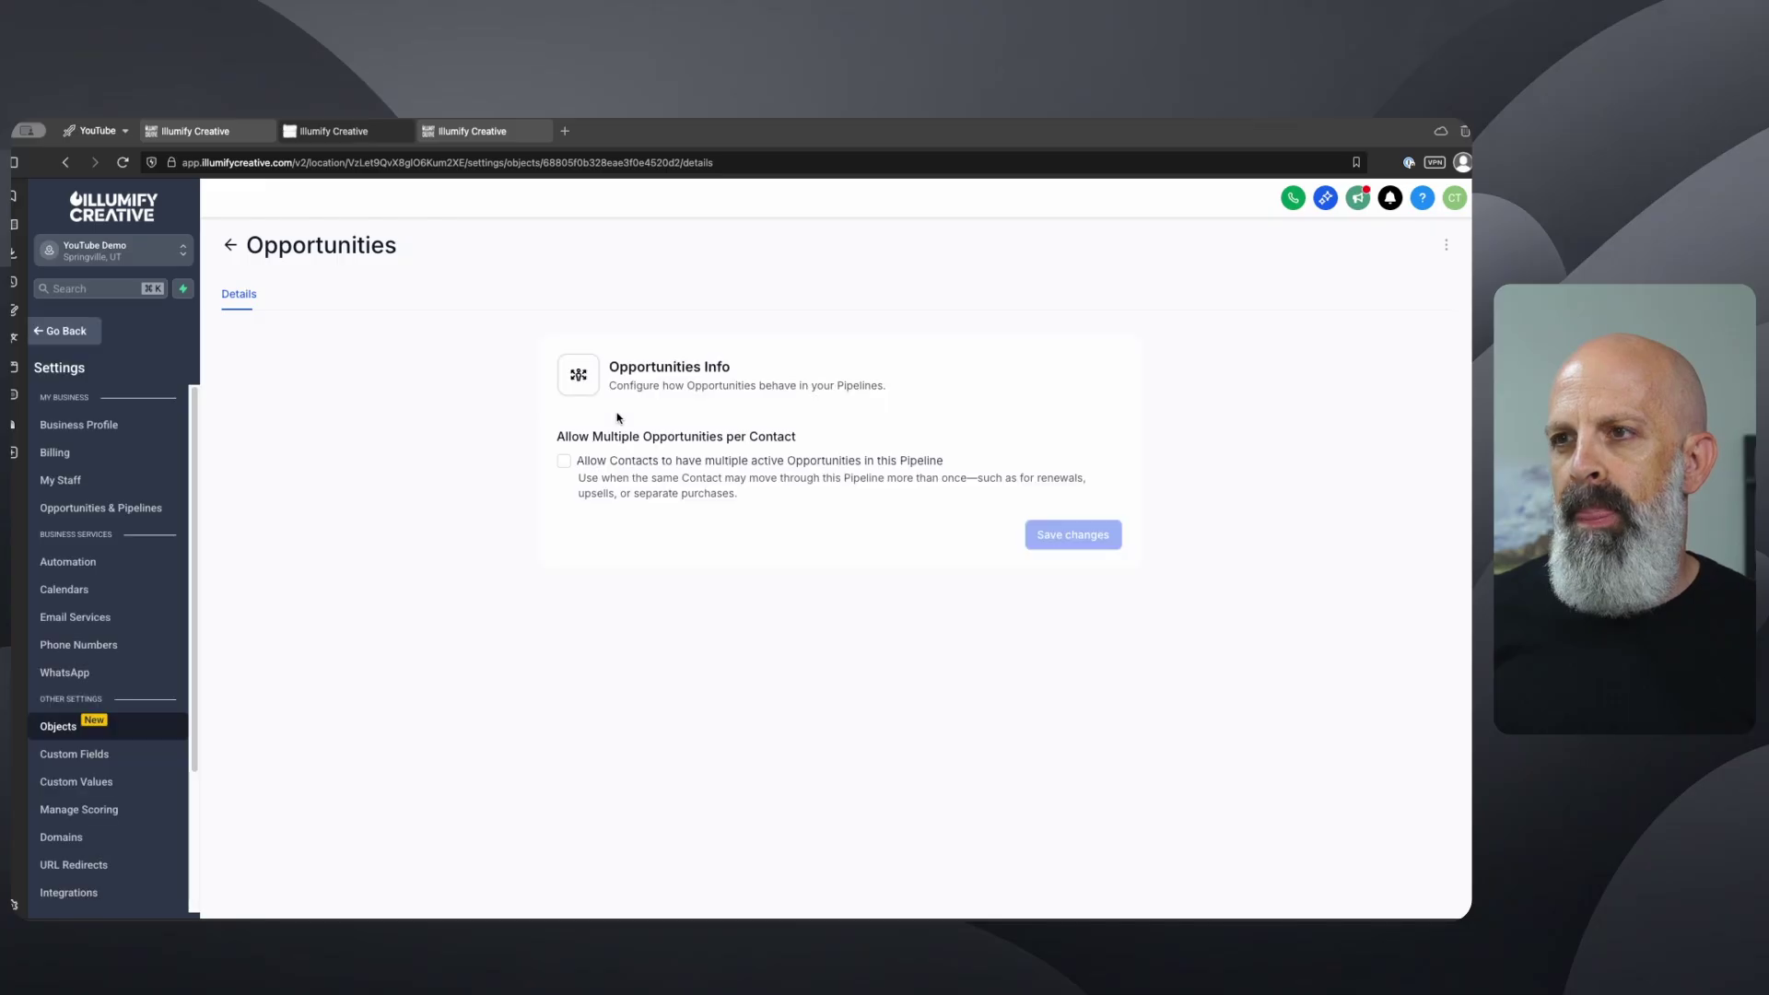
drag(643, 437, 798, 440)
click(563, 461)
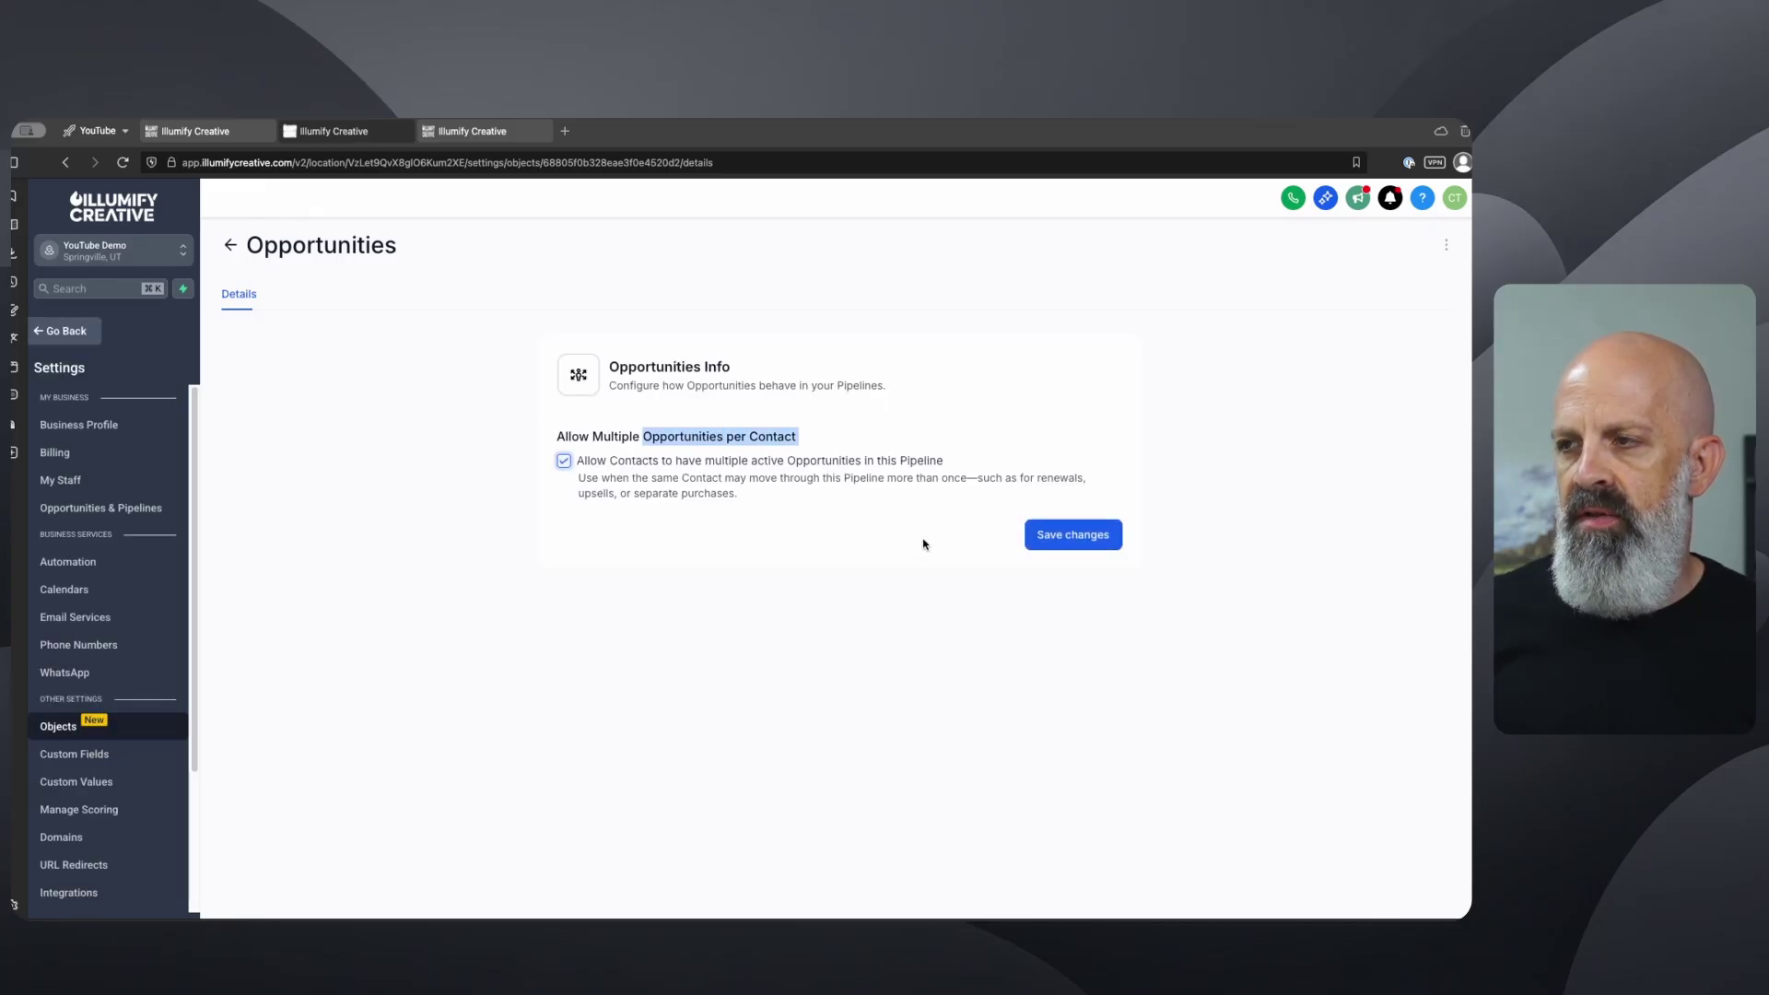
click(1051, 535)
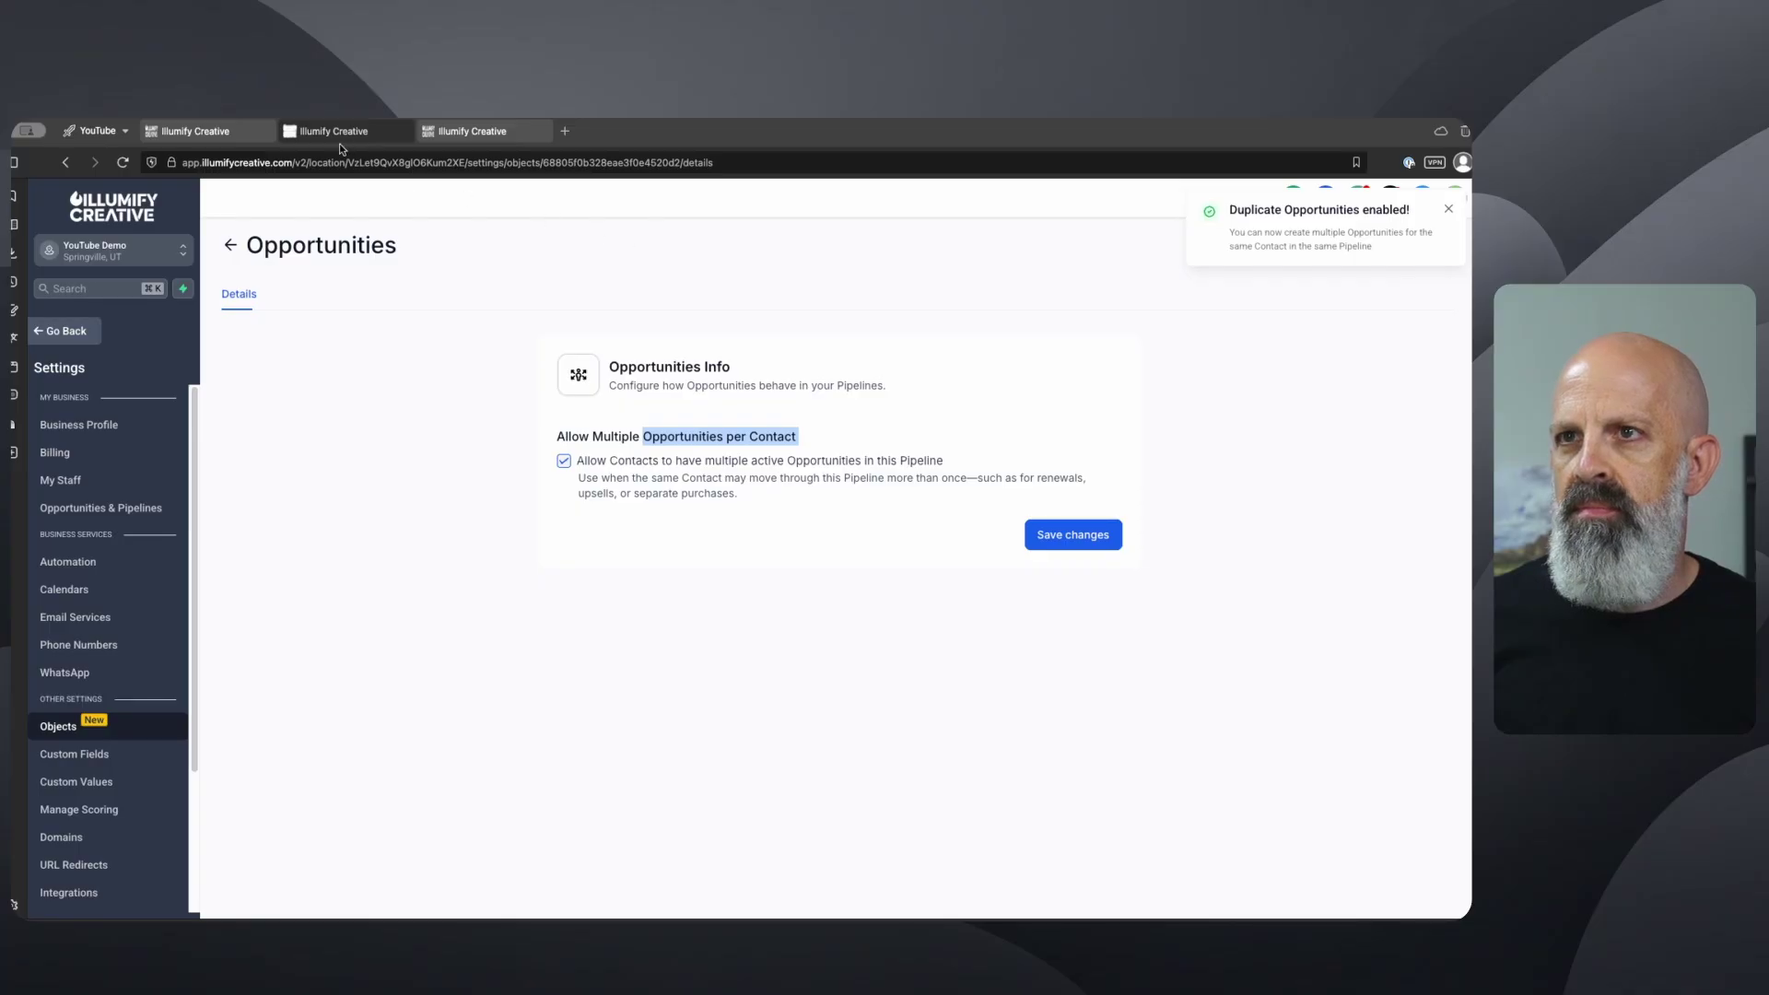
- Return to the Qualified Lead: Phase #1 workflow and save both the Create Opportunity action and the workflow
click(241, 135)
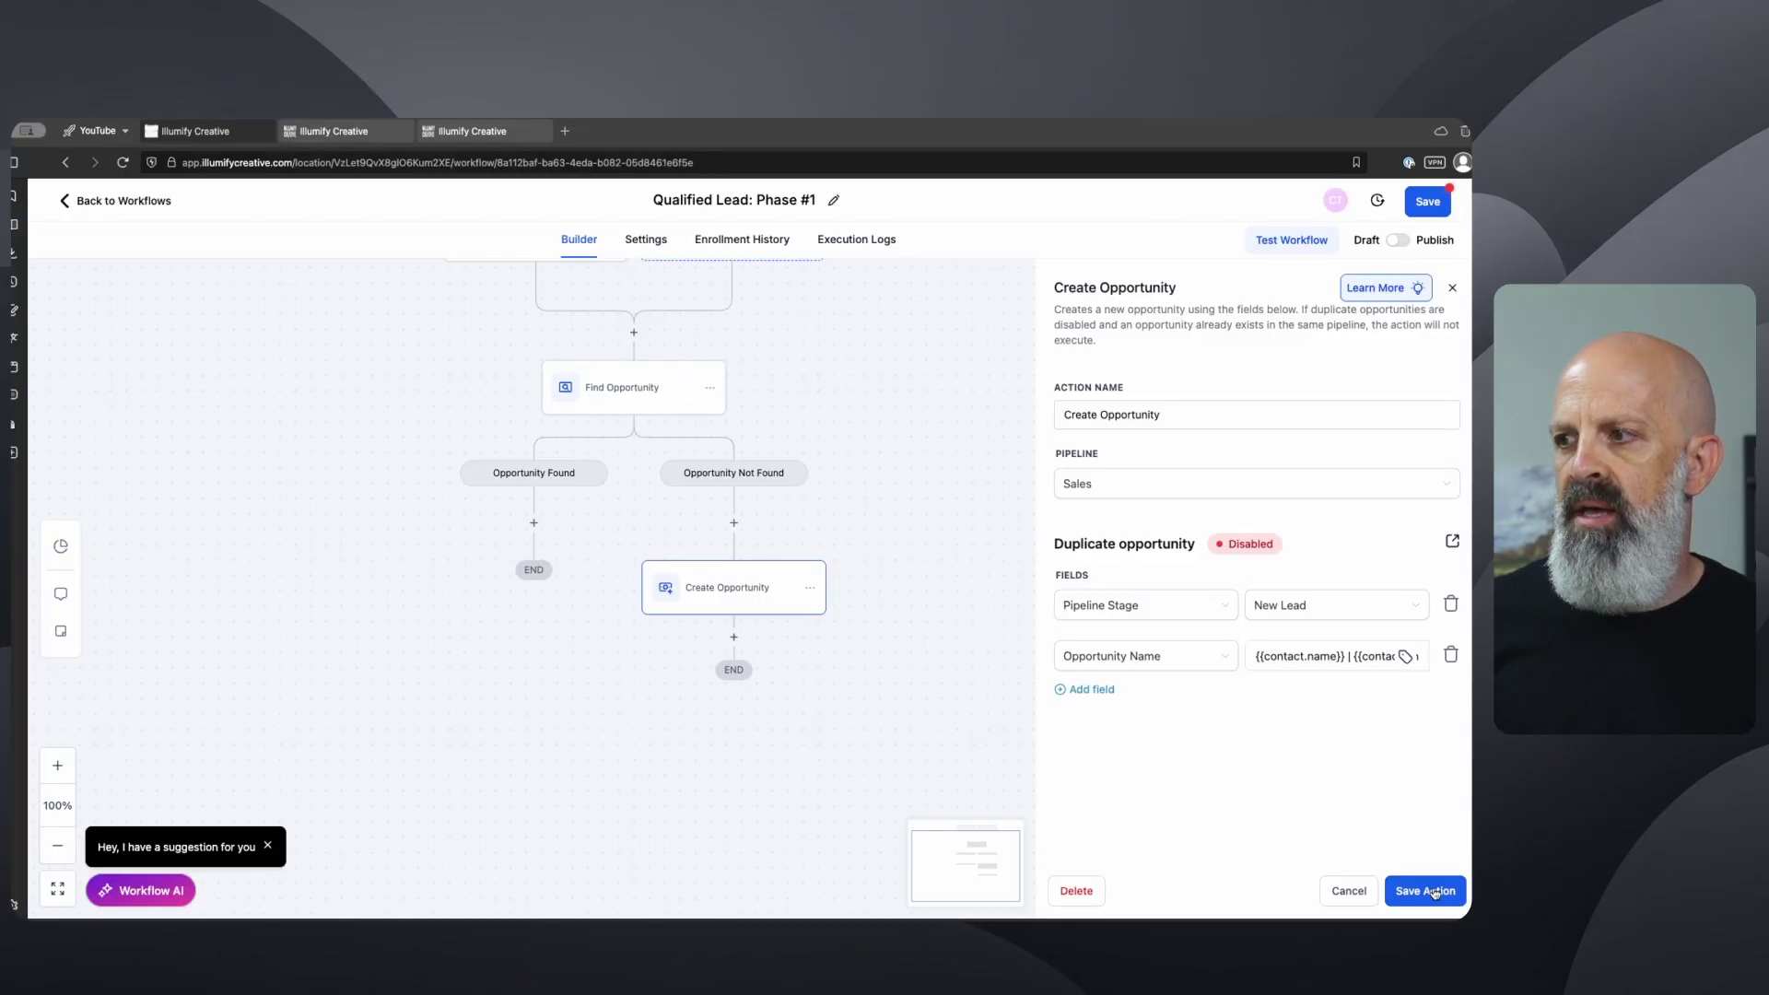
click(1434, 894)
click(873, 164)
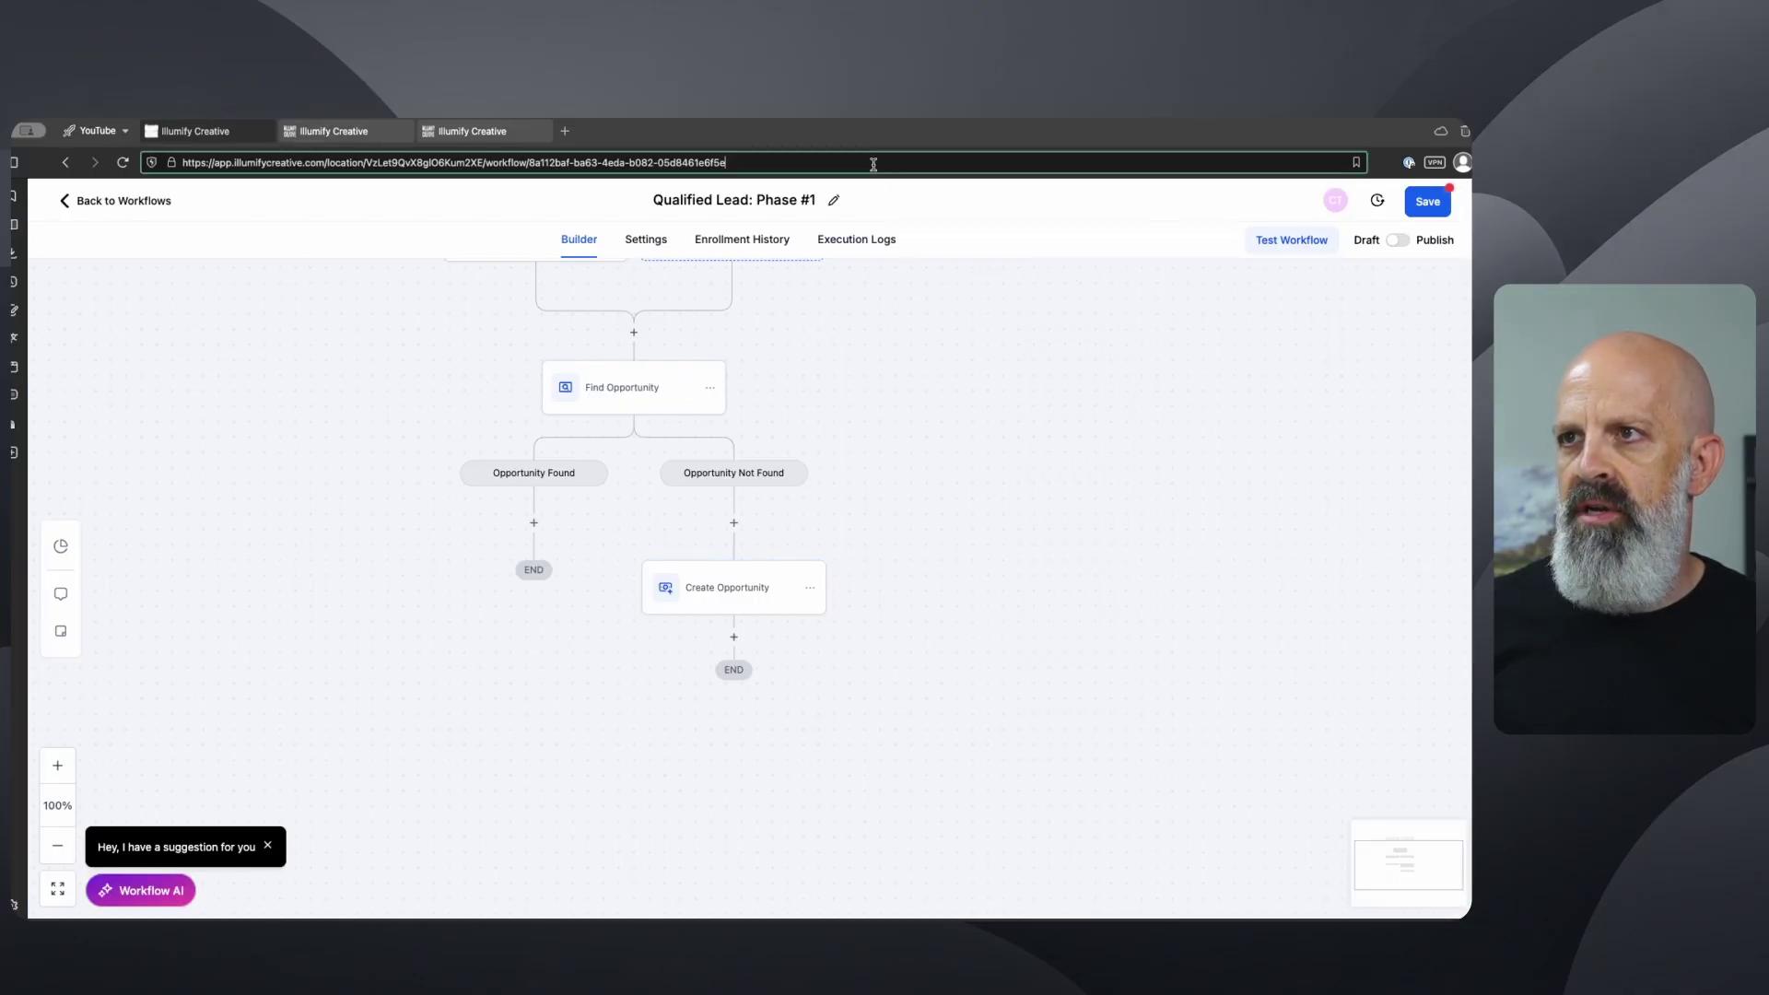
key(Return)
click(688, 417)
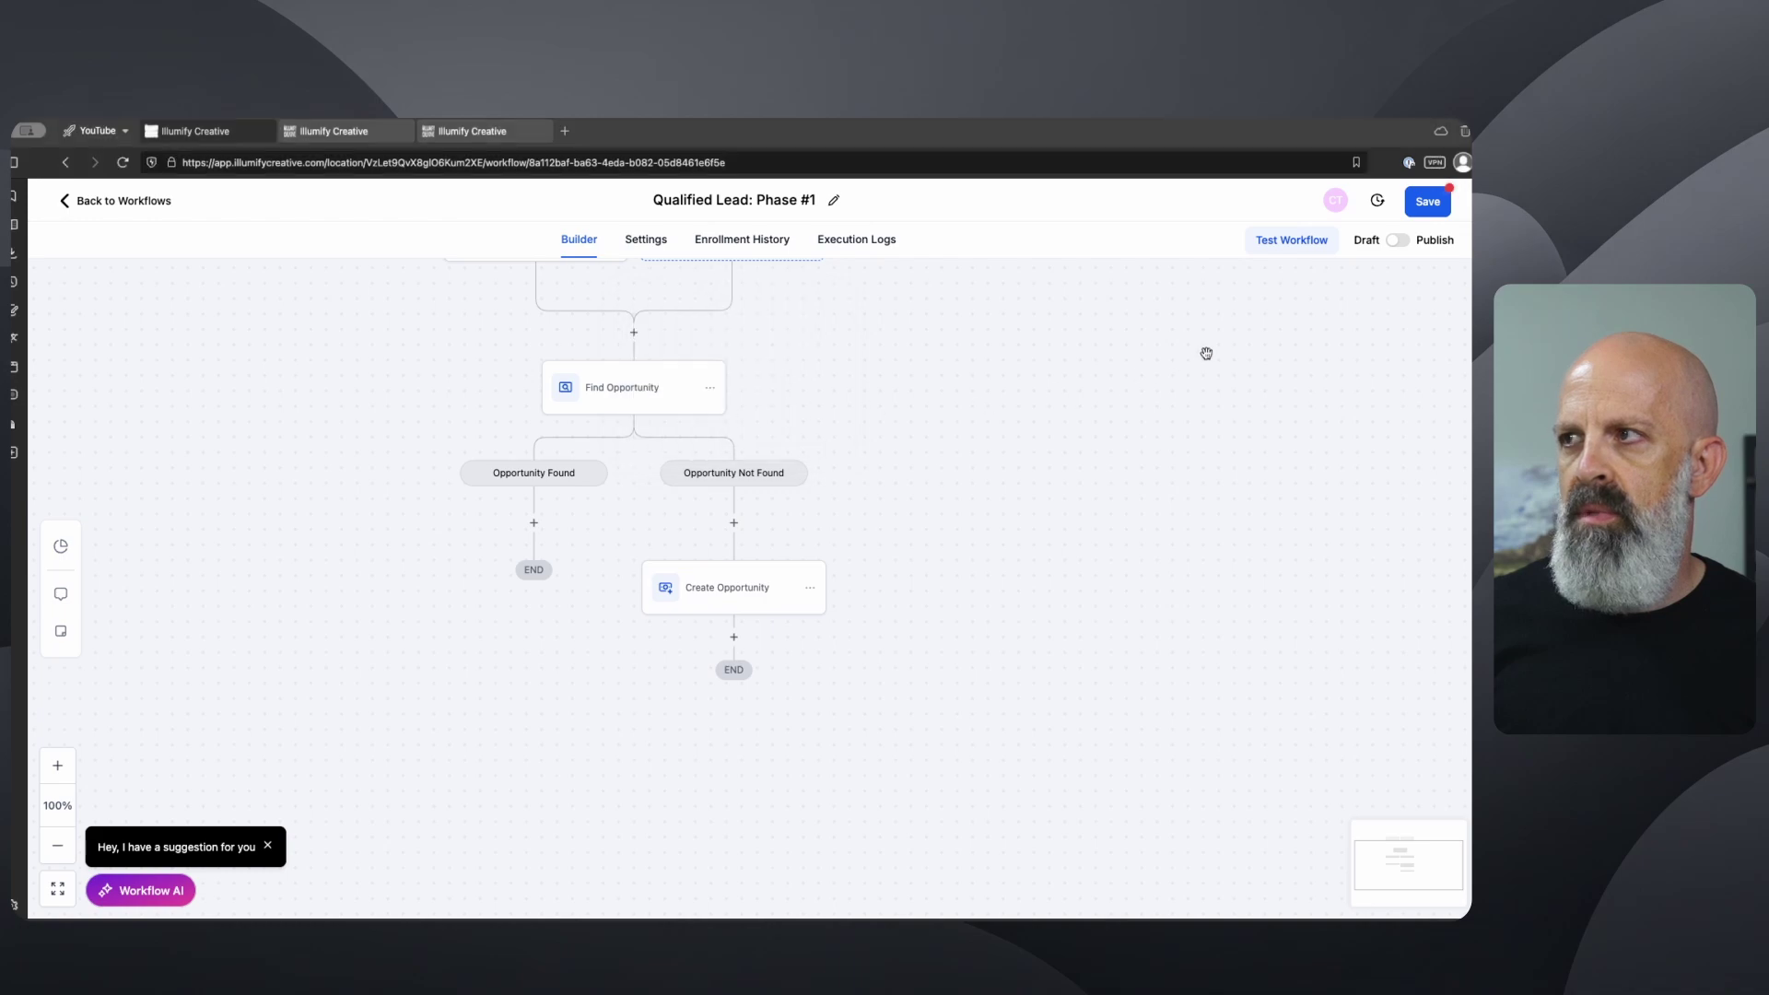
click(1427, 201)
- Check the duplicate opportunity status in the Create Opportunity action and save the action again
click(845, 675)
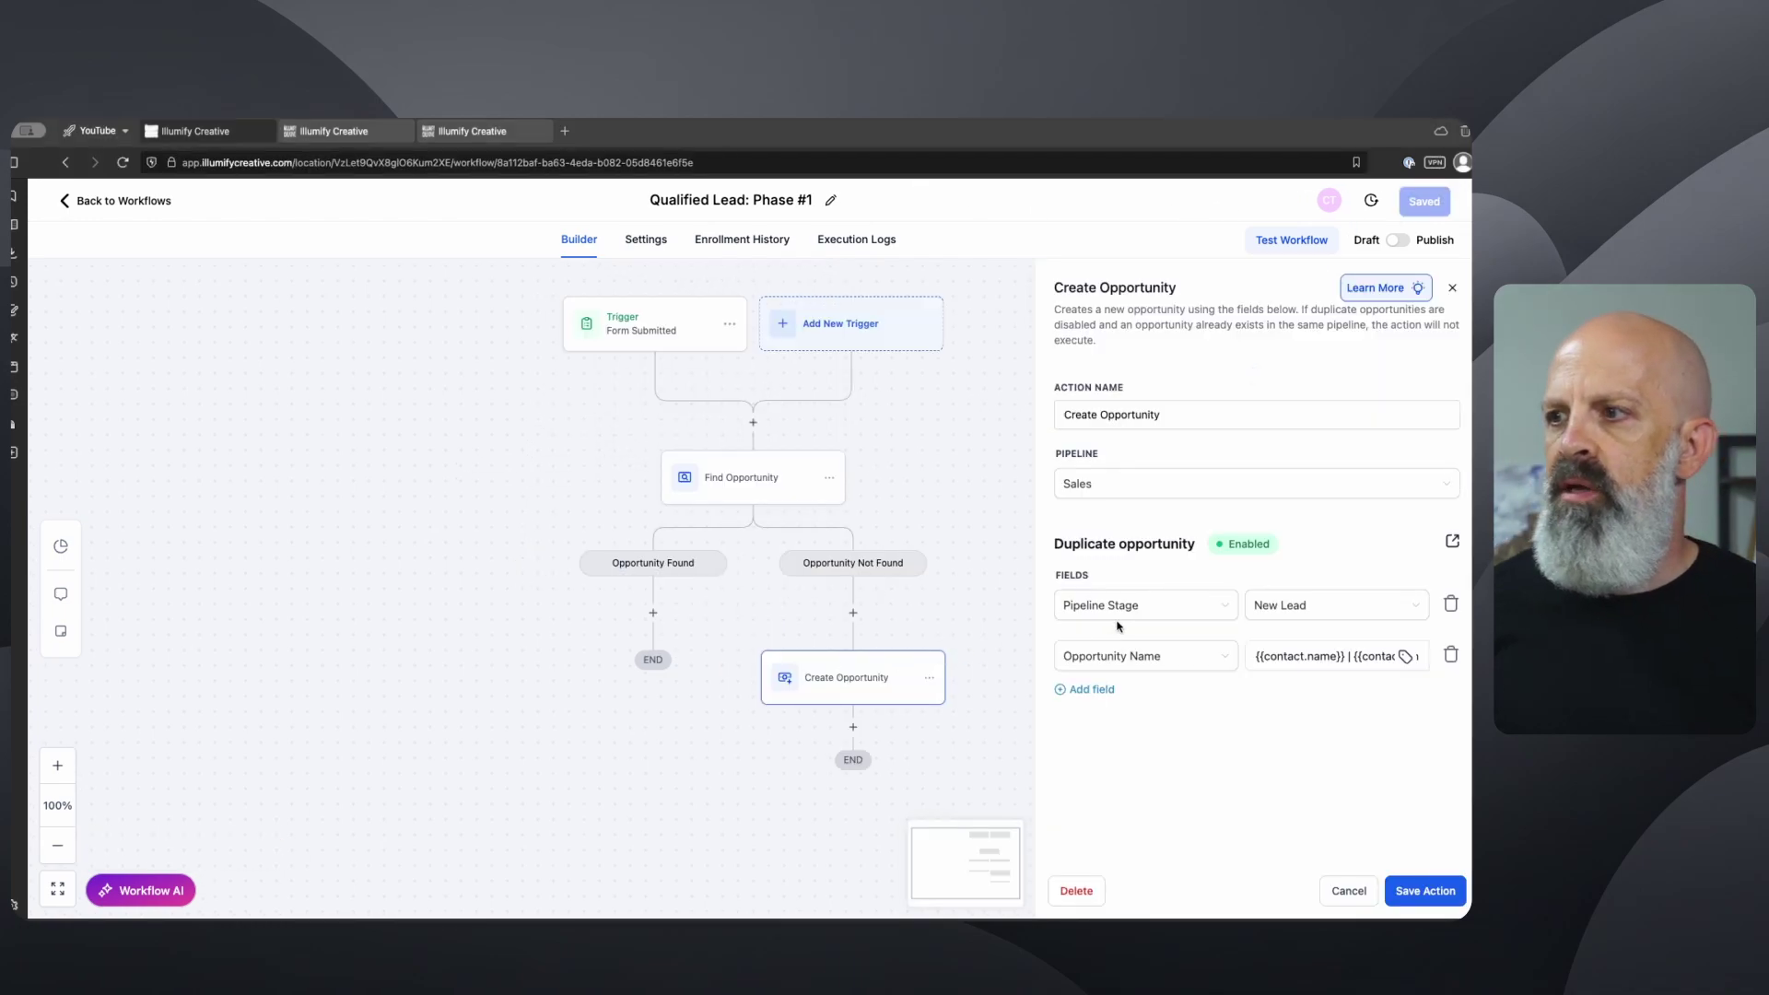
double_click(1229, 549)
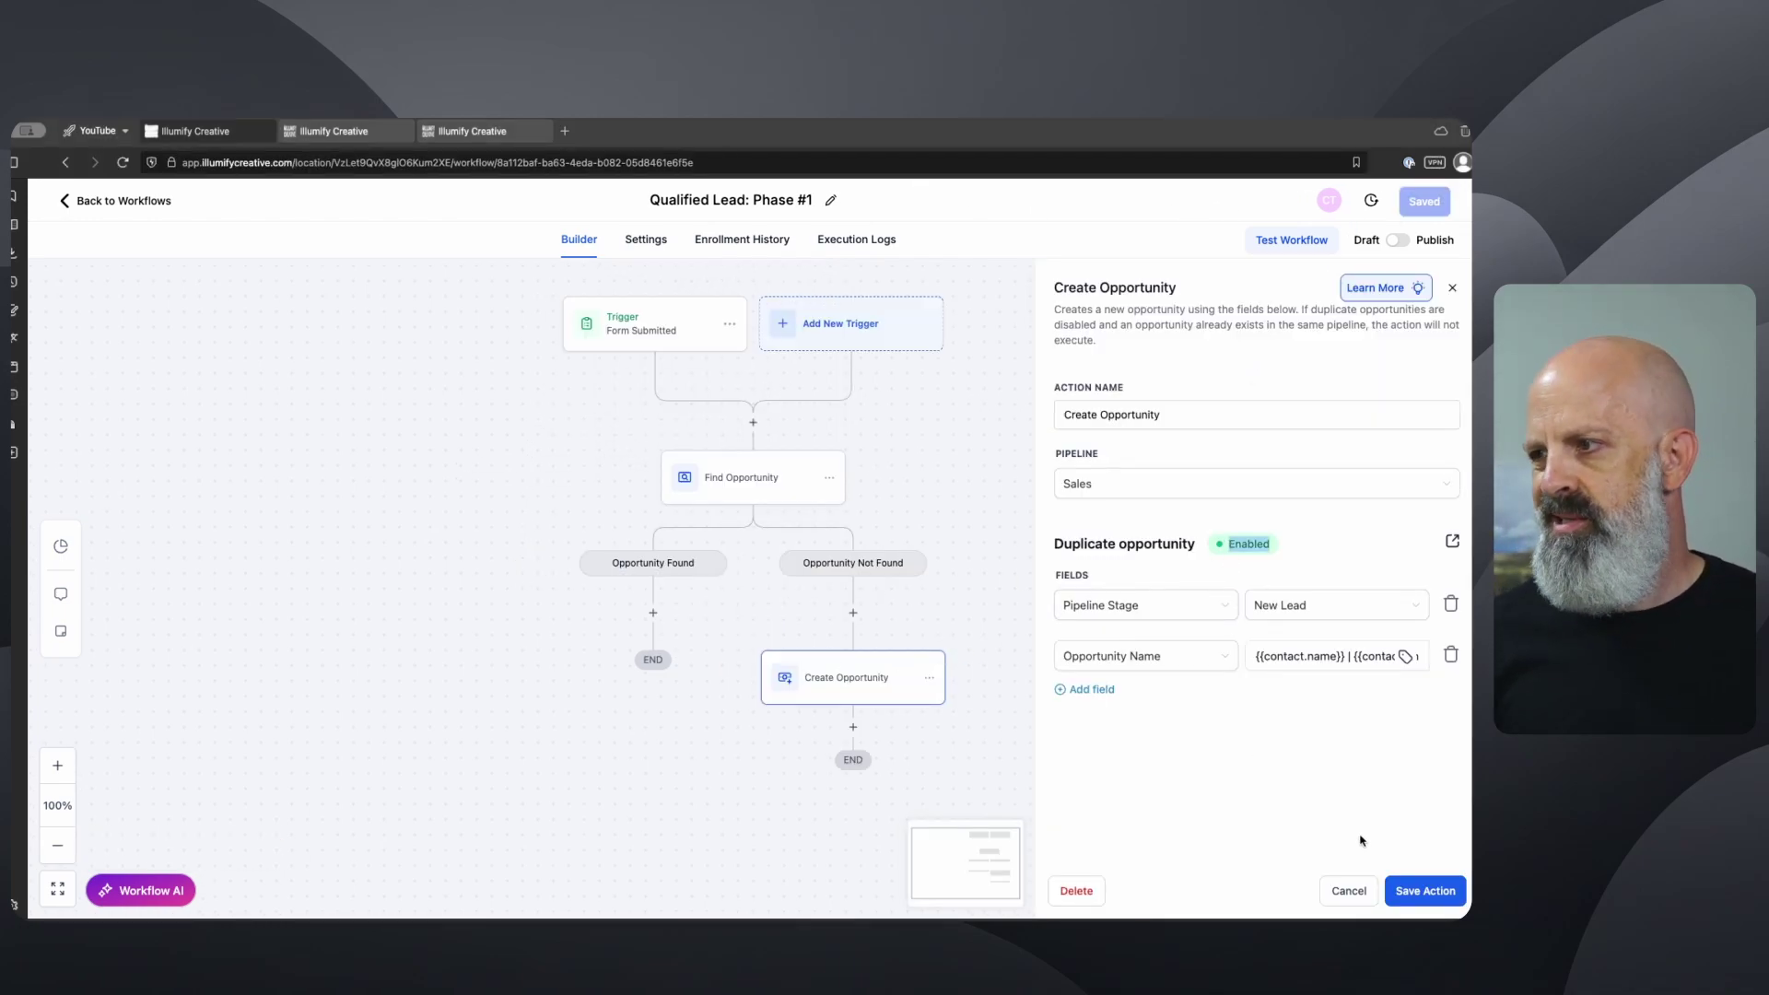
click(1424, 891)
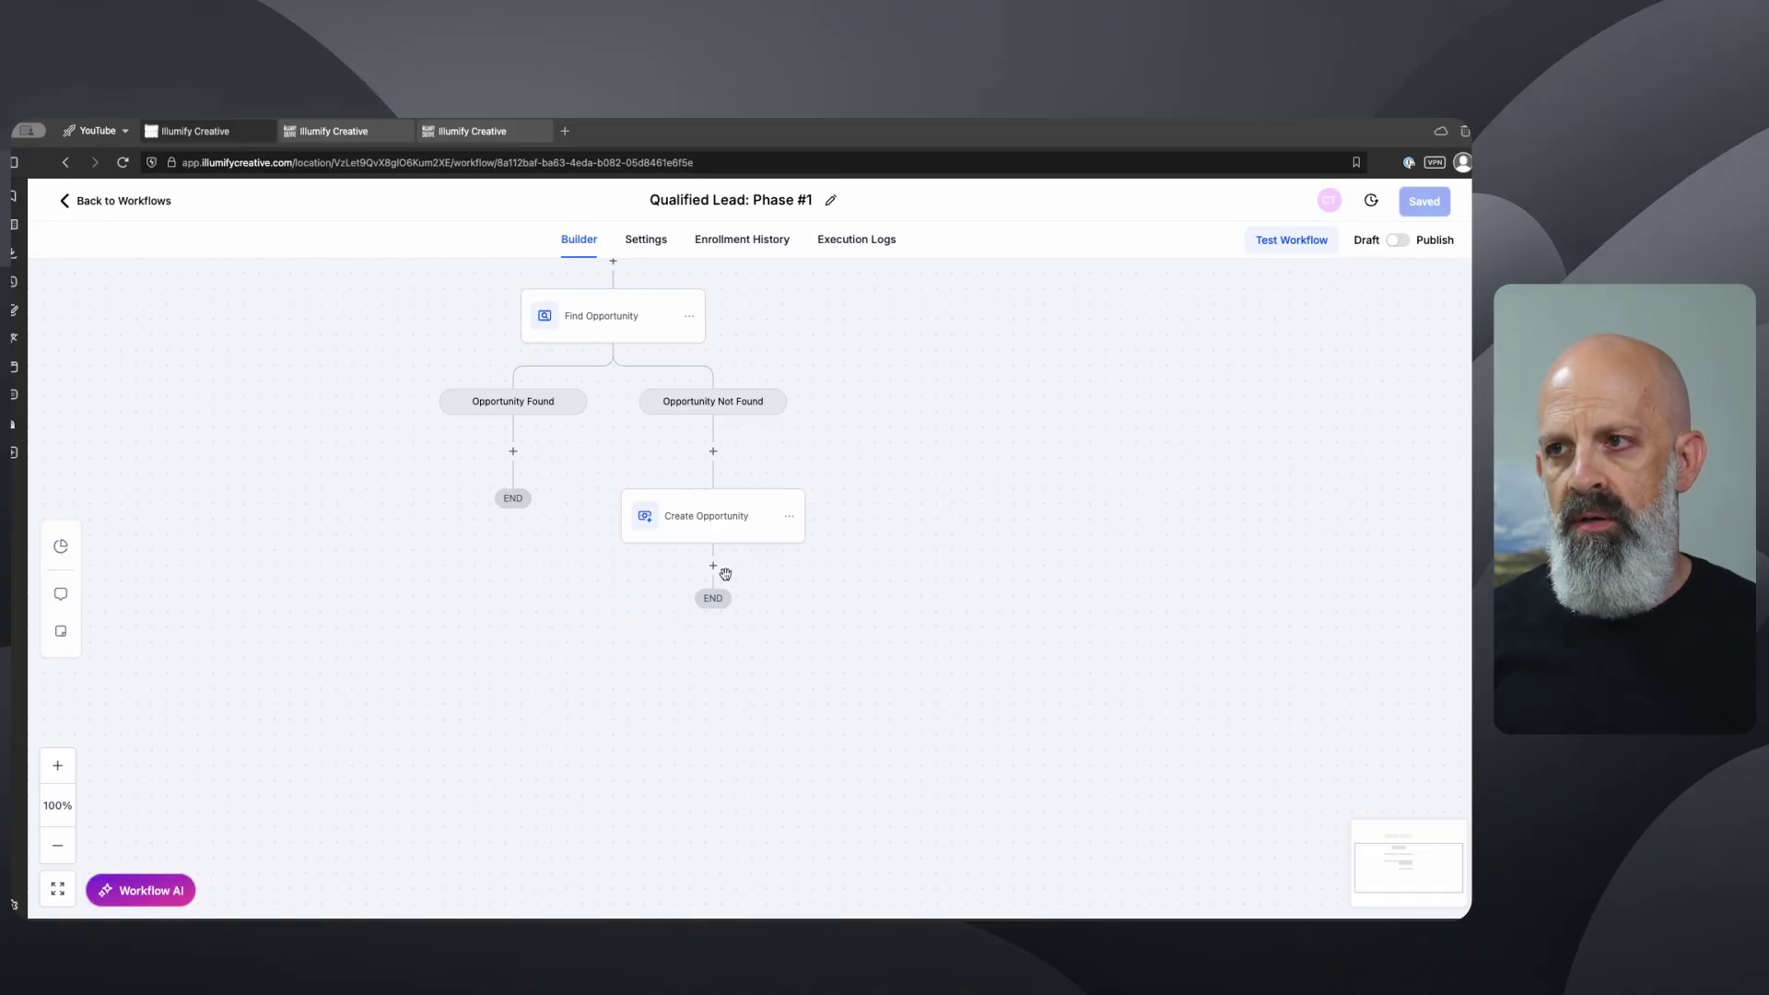
- Add an Email action below Create Opportunity in the Opportunity Not Found branch
click(713, 566)
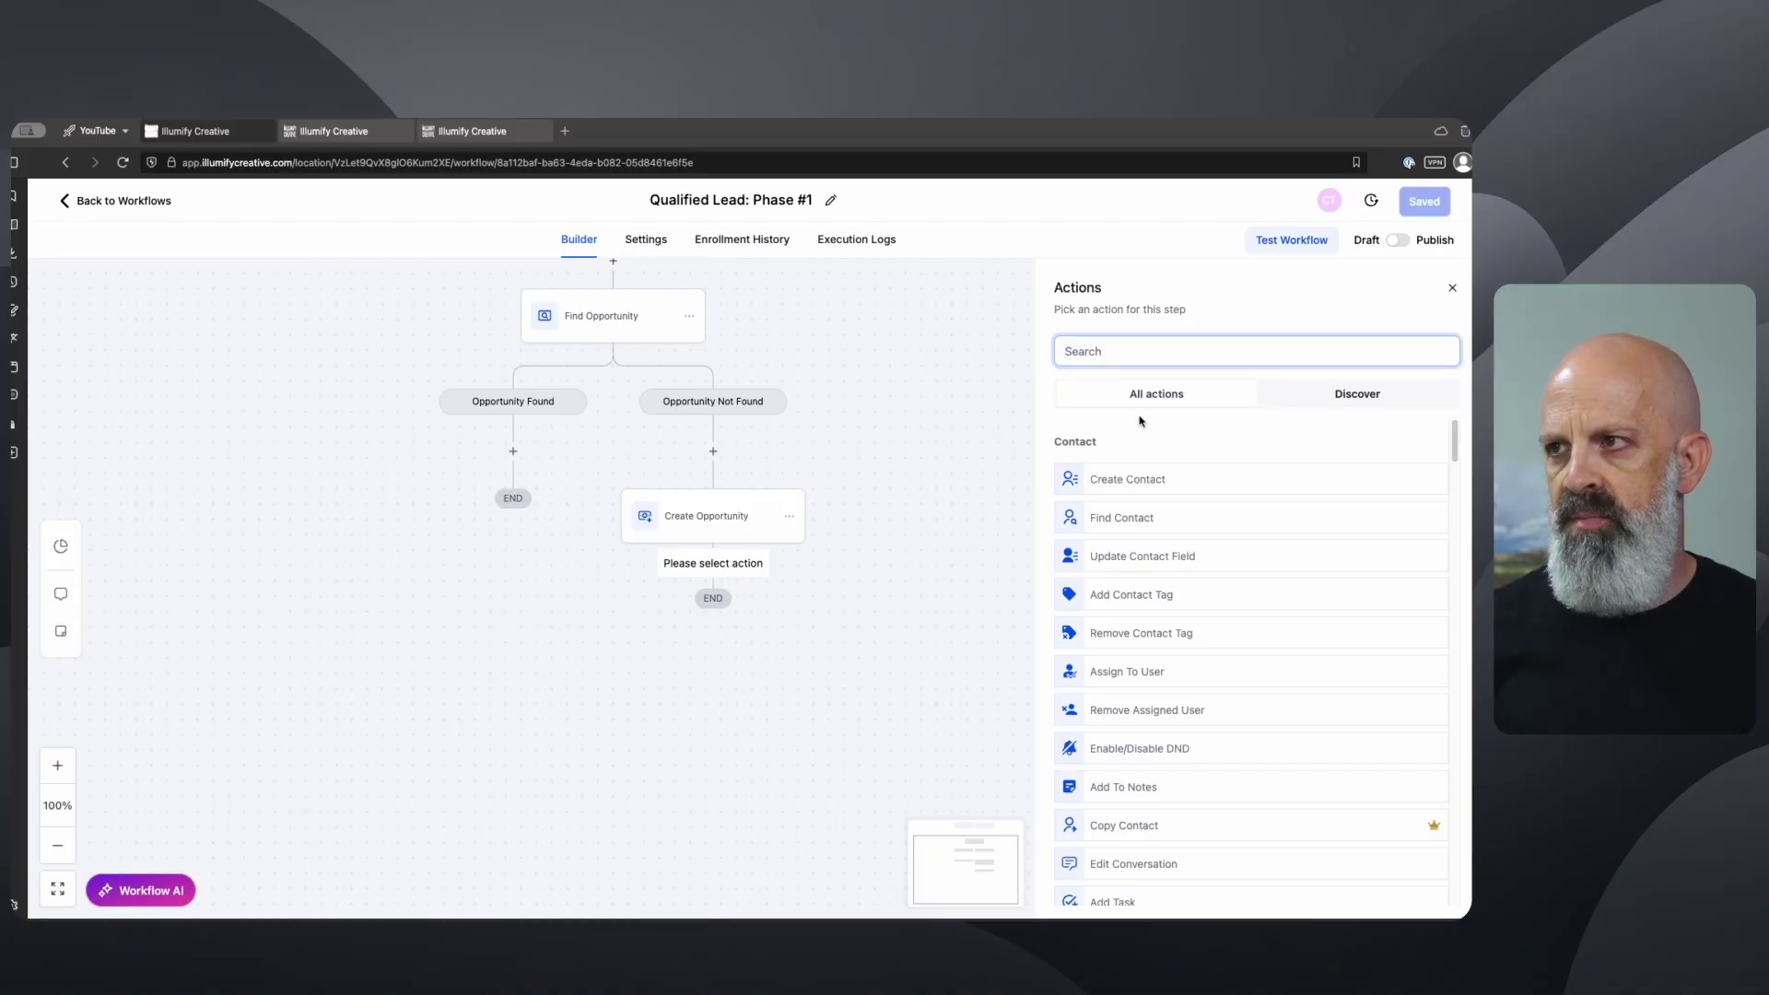
scroll(1121, 551, down, 15)
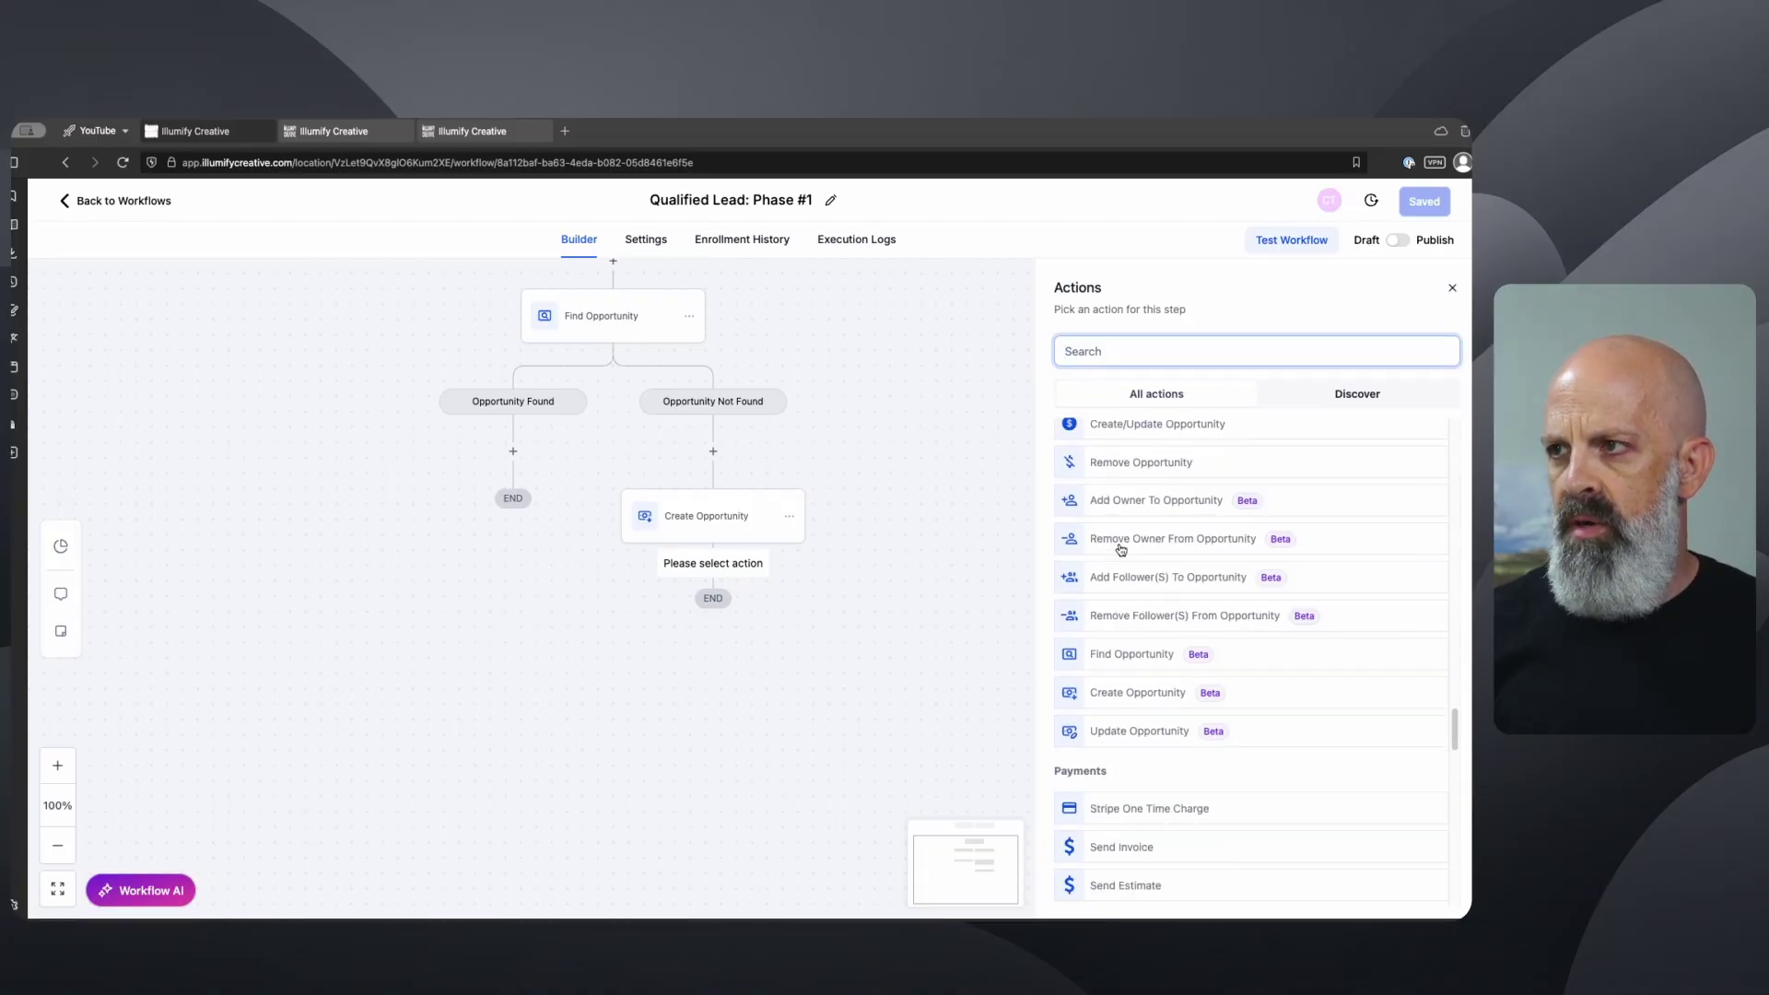
scroll(1122, 551, down, 10)
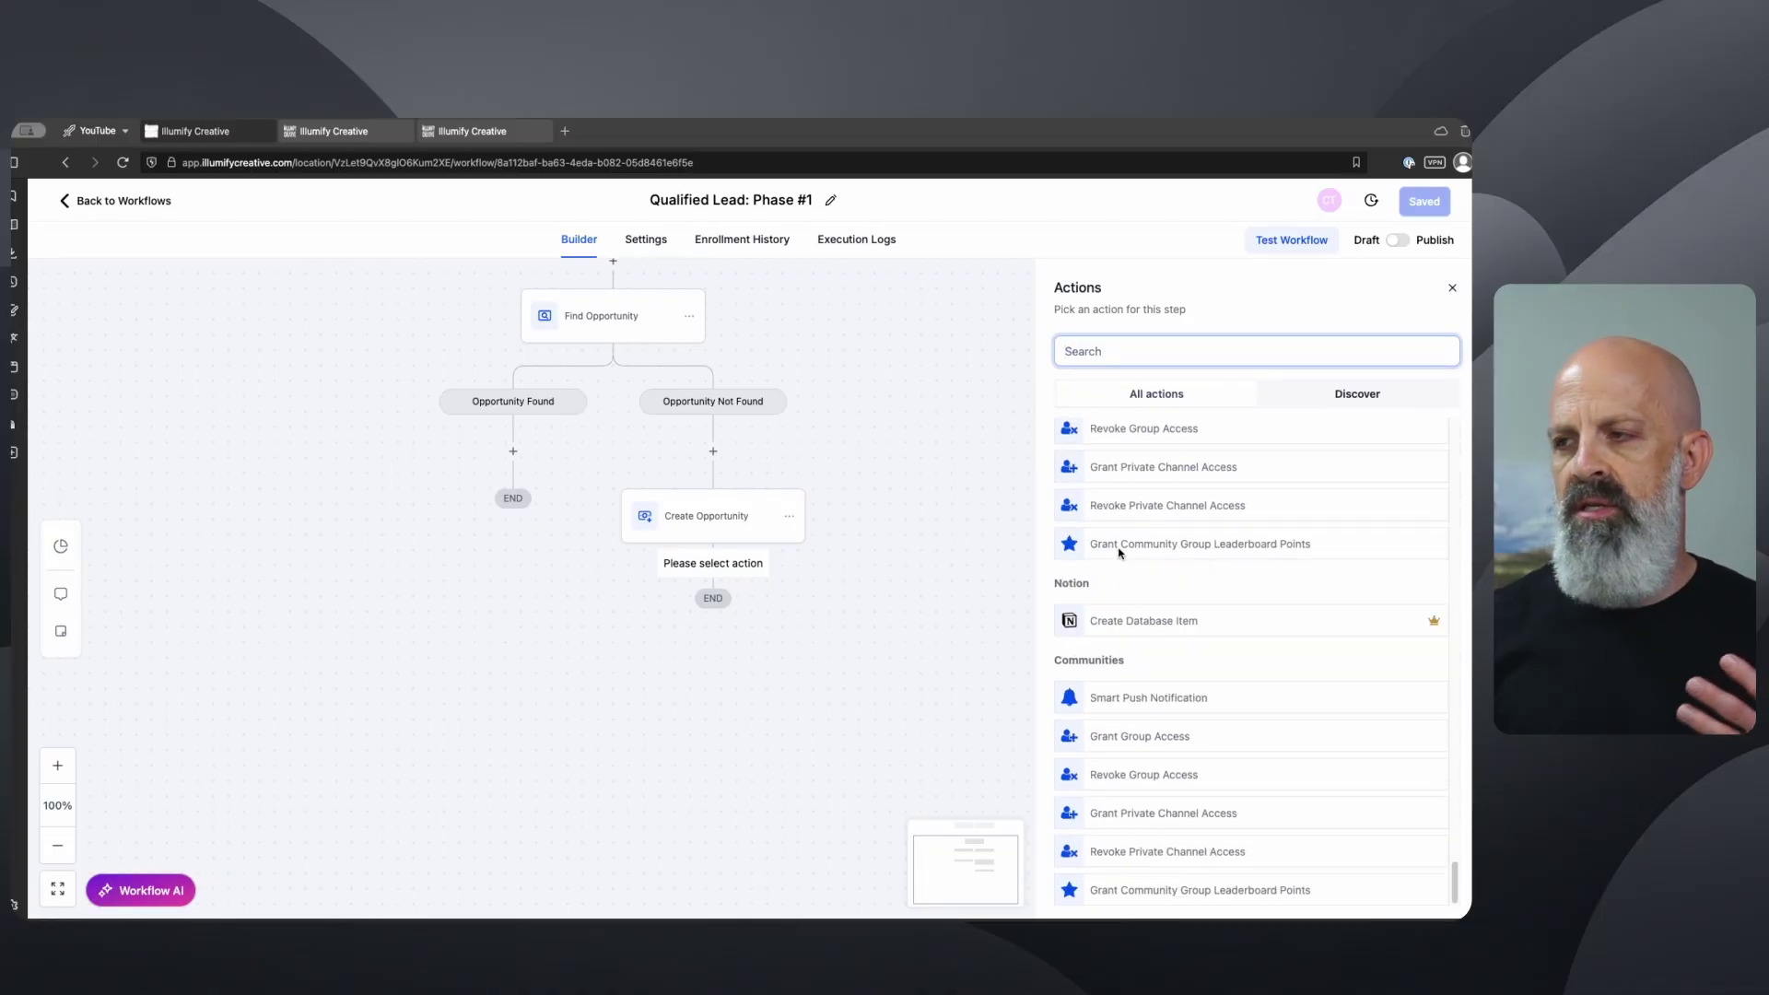
scroll(1123, 552, up, 20)
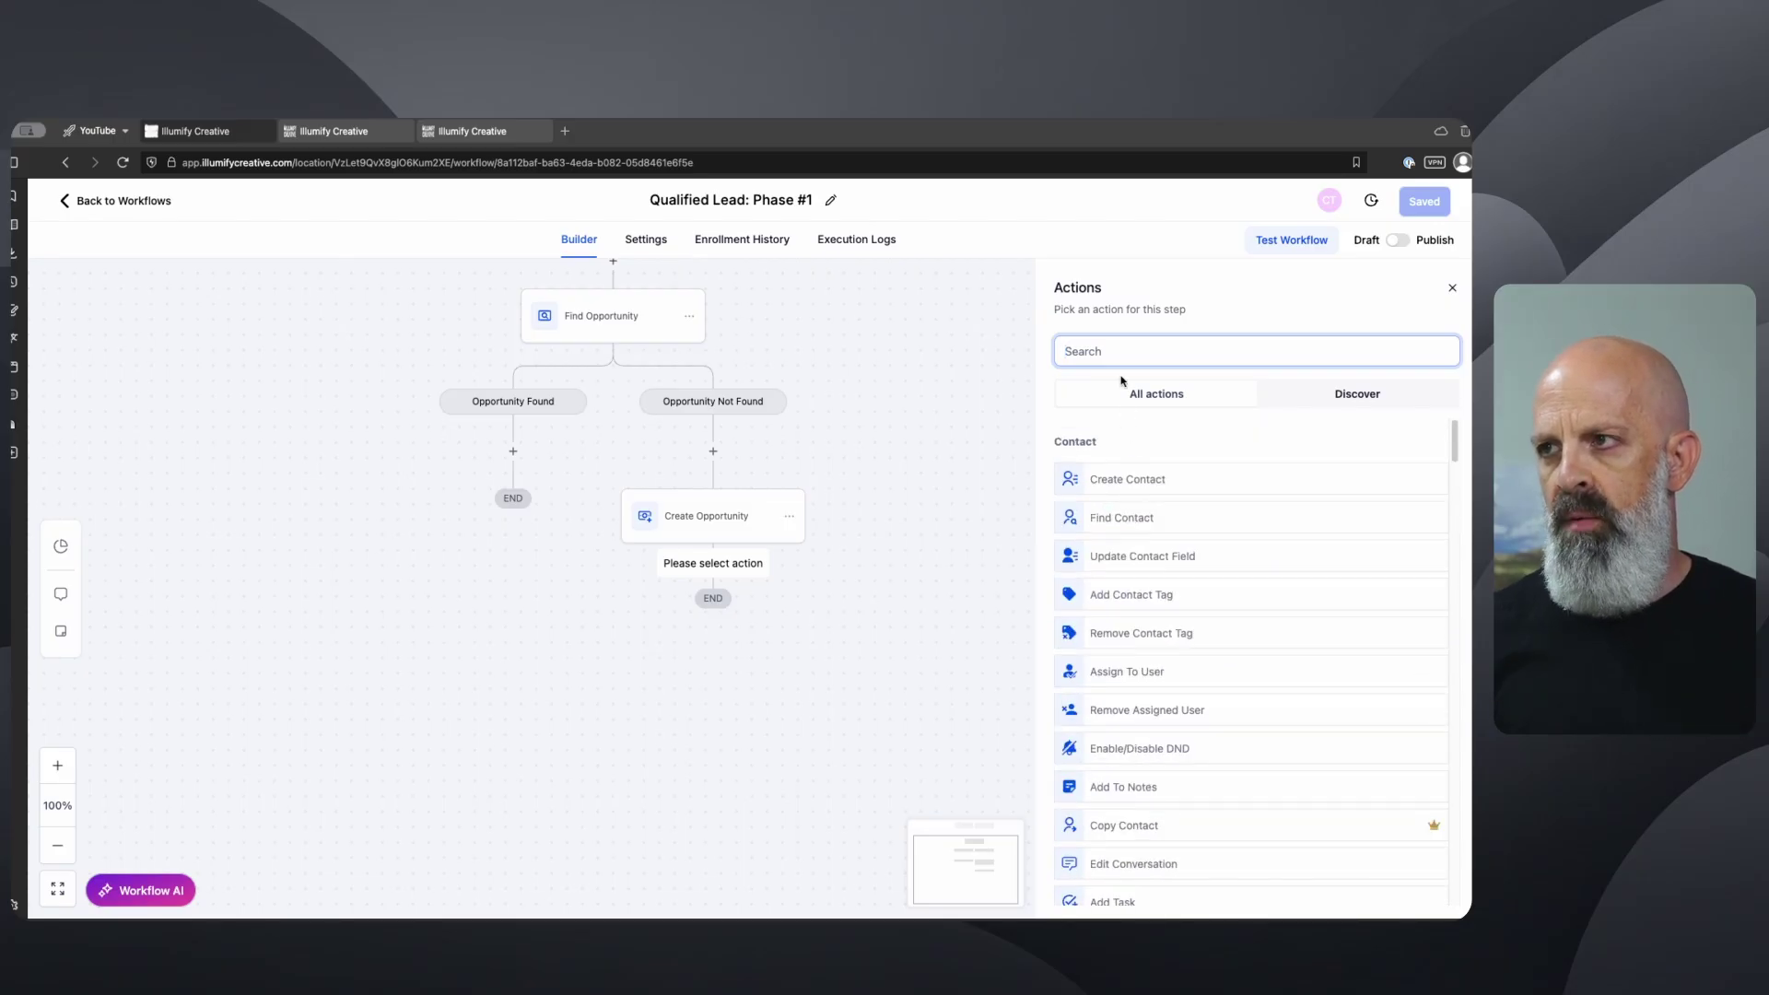
text(email)
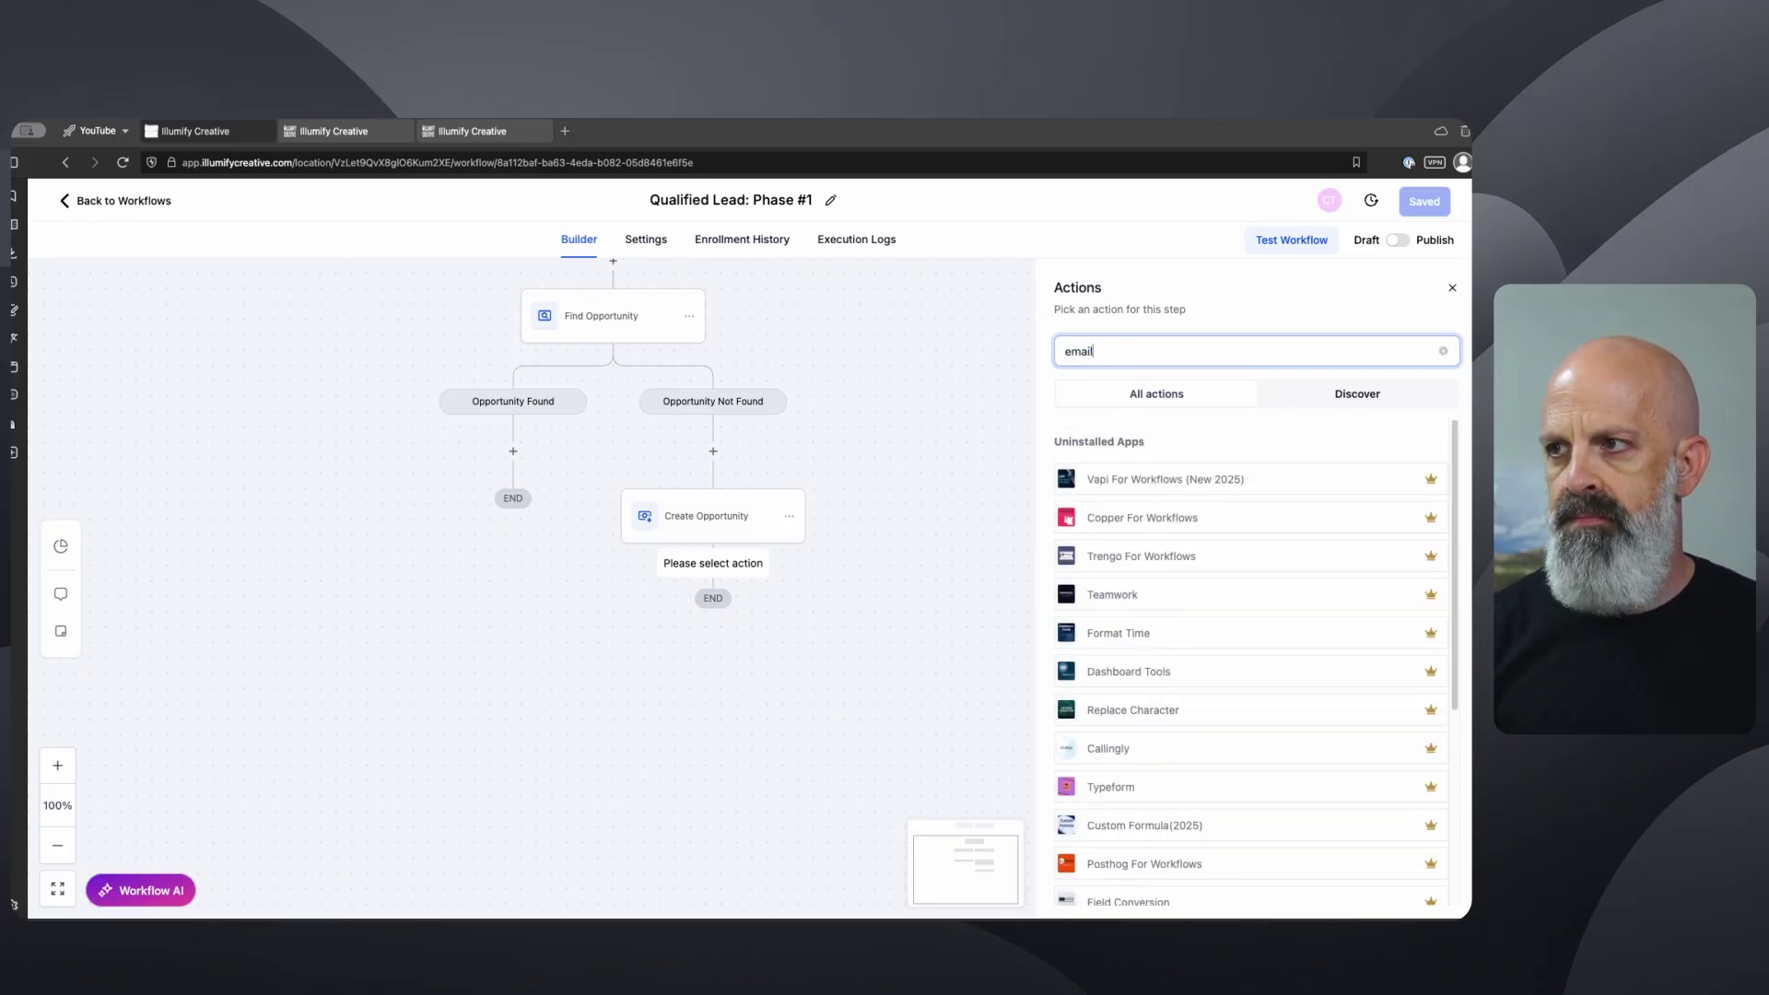
click(1126, 479)
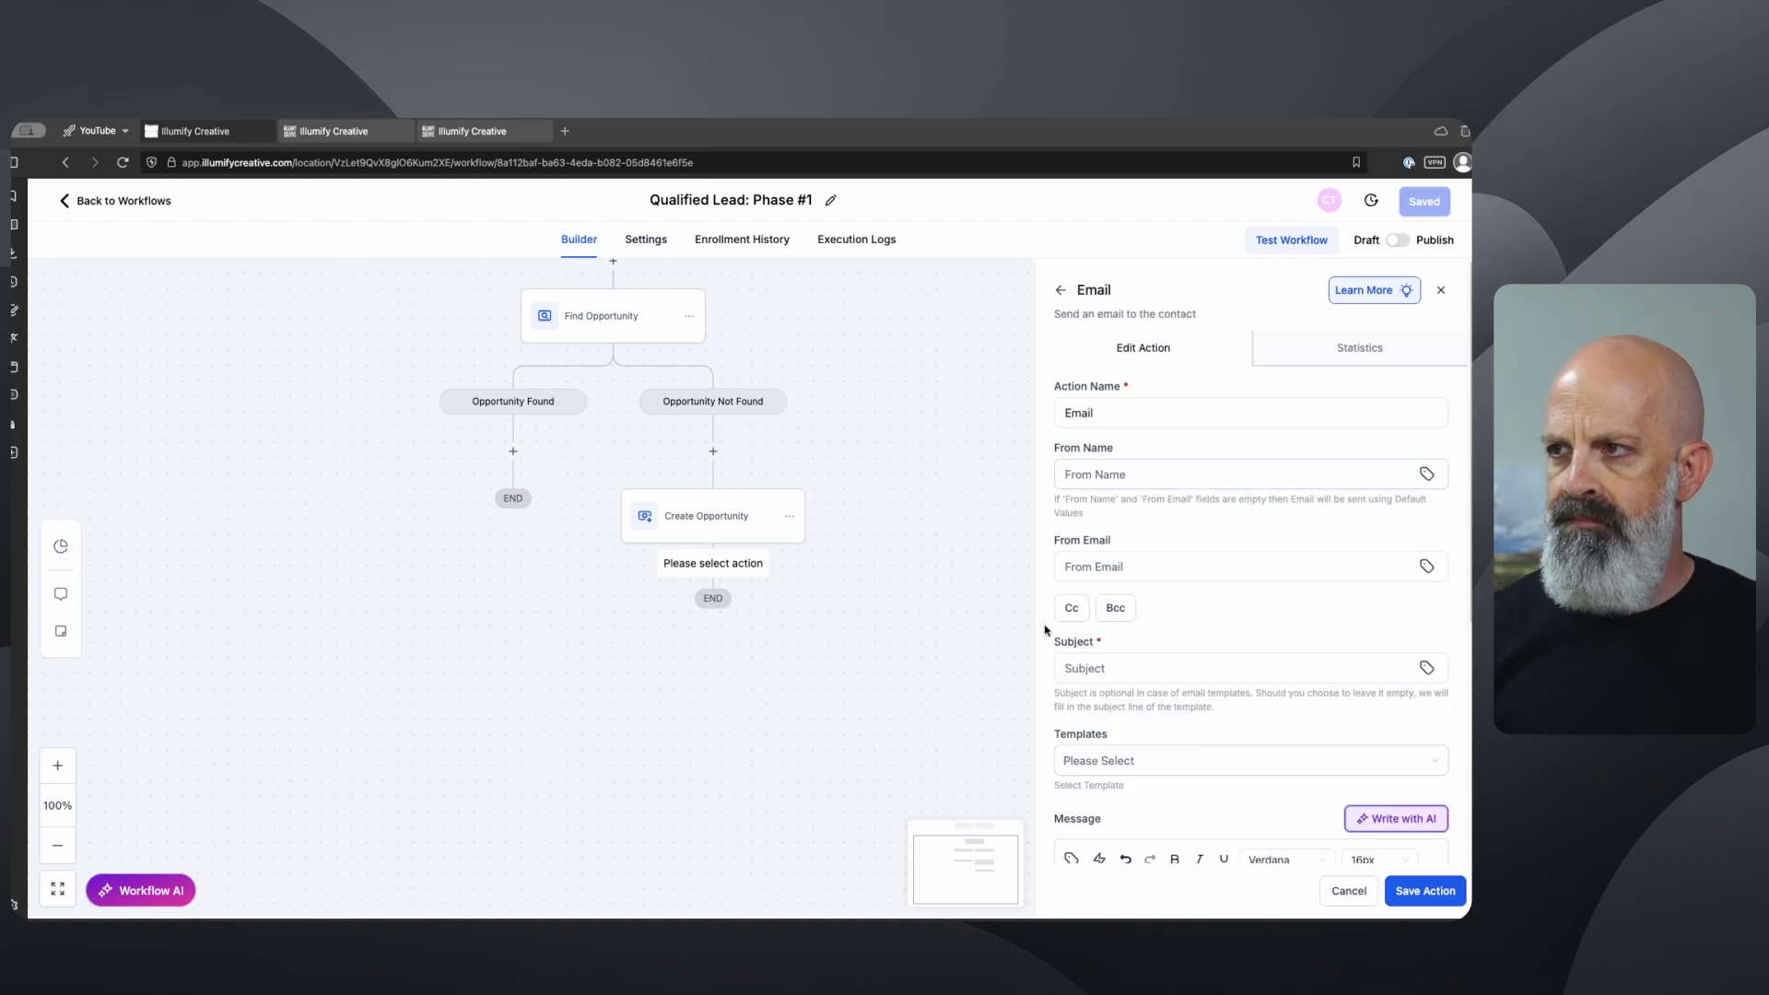
- Set the email's subject to "Subject" and its message to "Content", and save the Email action
click(1108, 665)
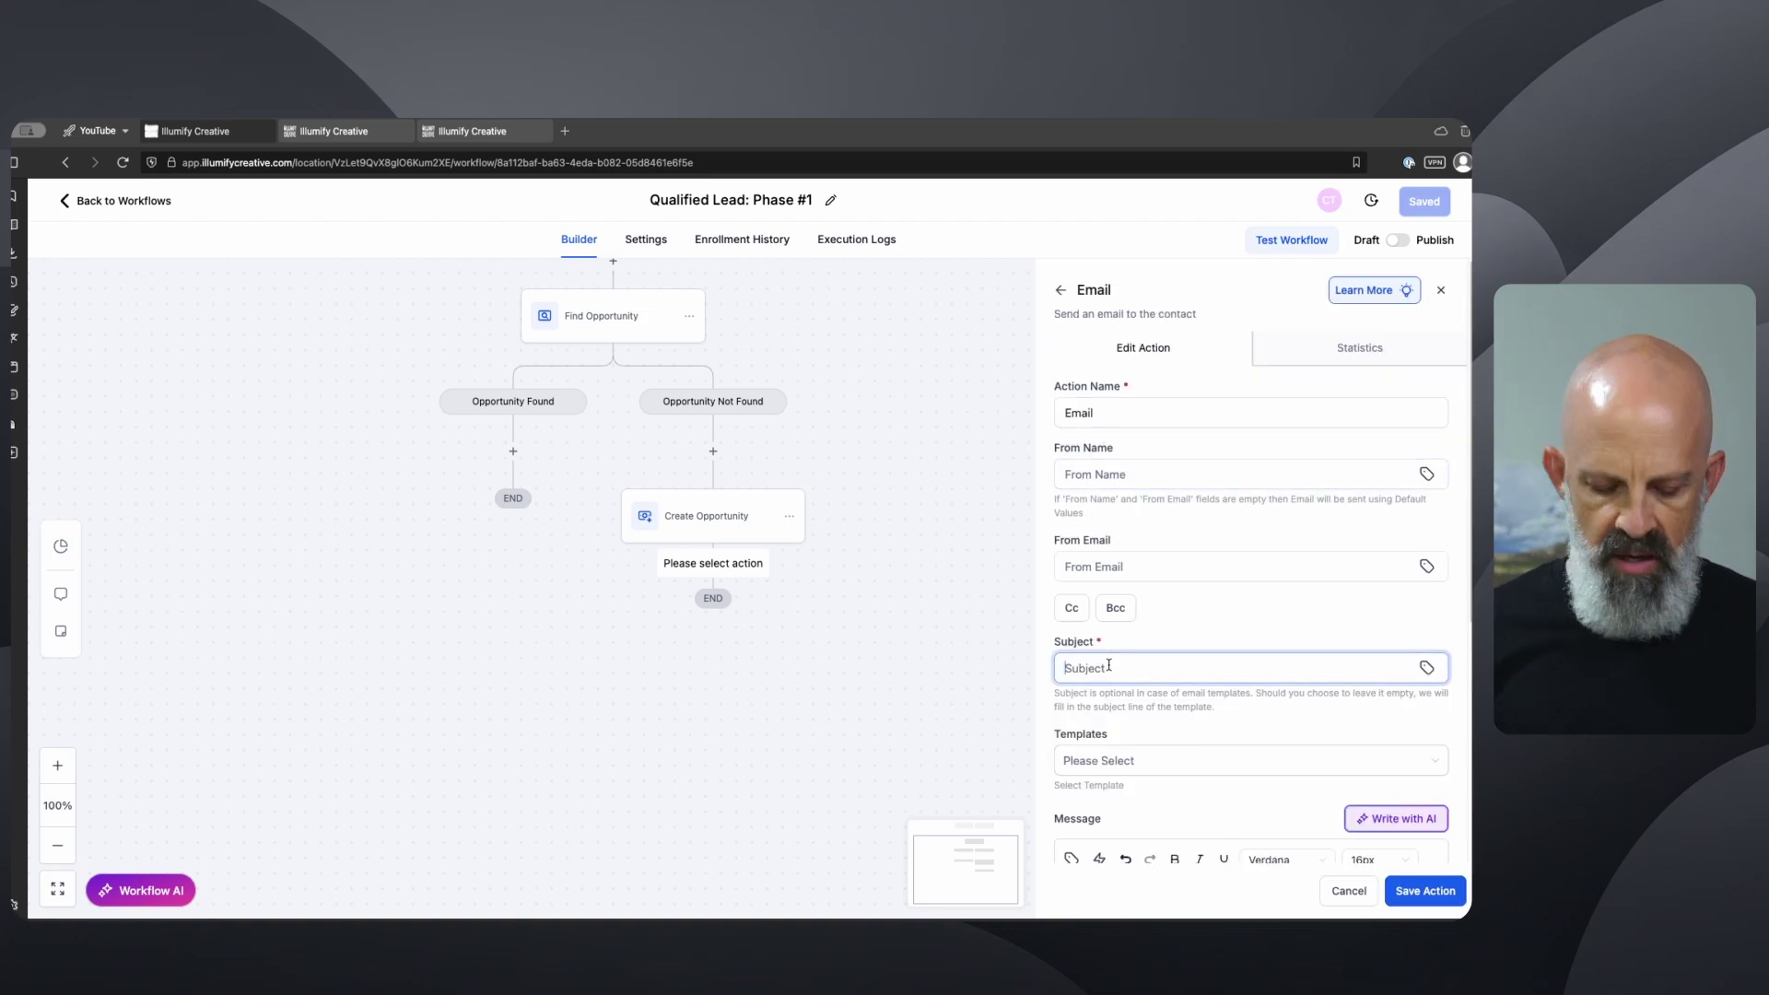
text(Subject)
scroll(1156, 676, down, 4)
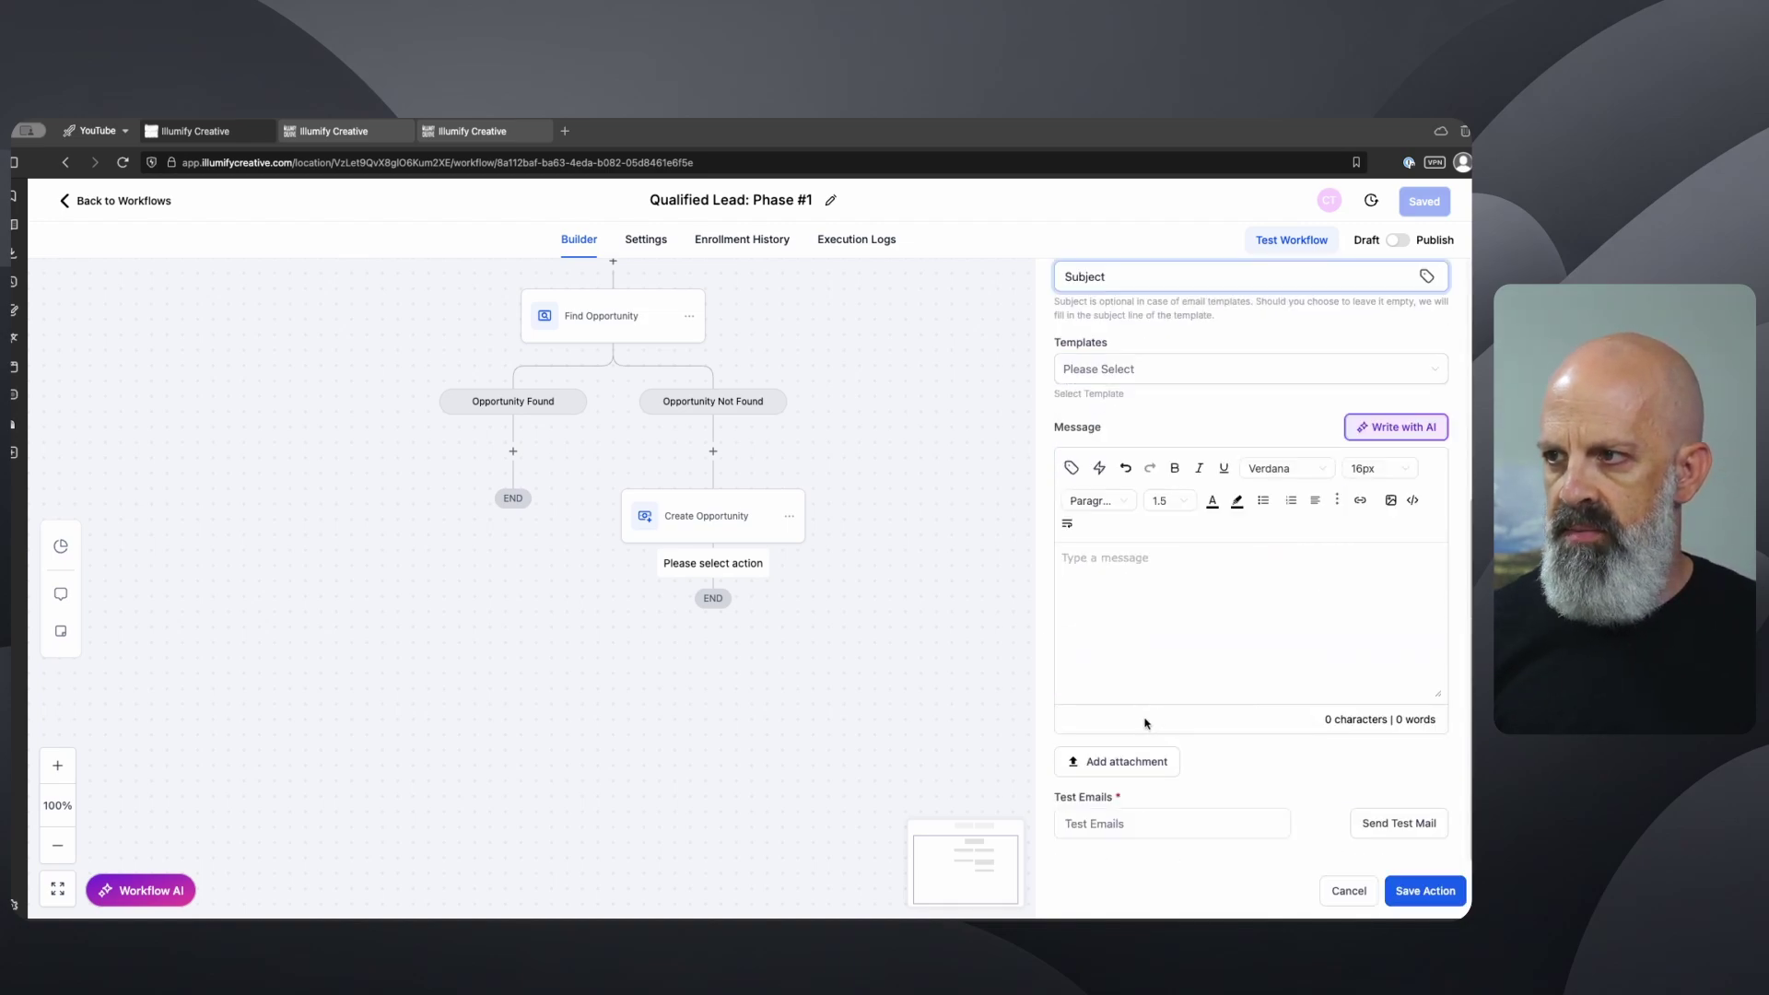
click(1125, 605)
text(Content)
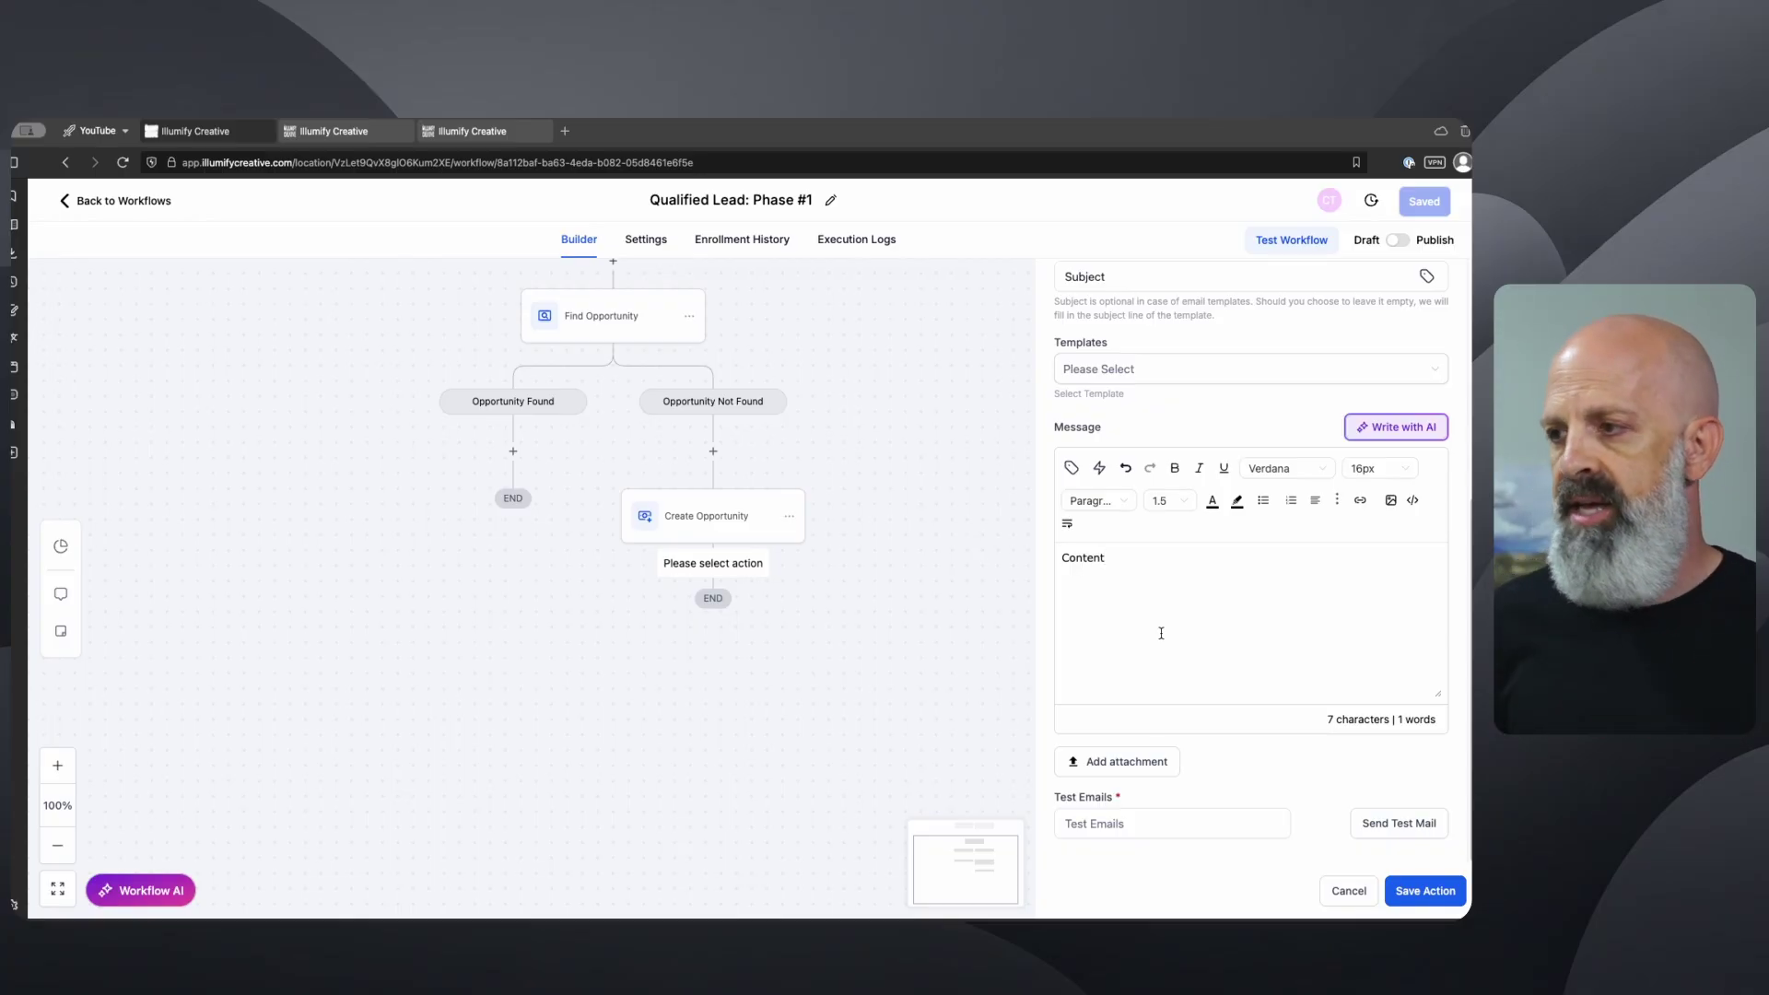
click(1426, 891)
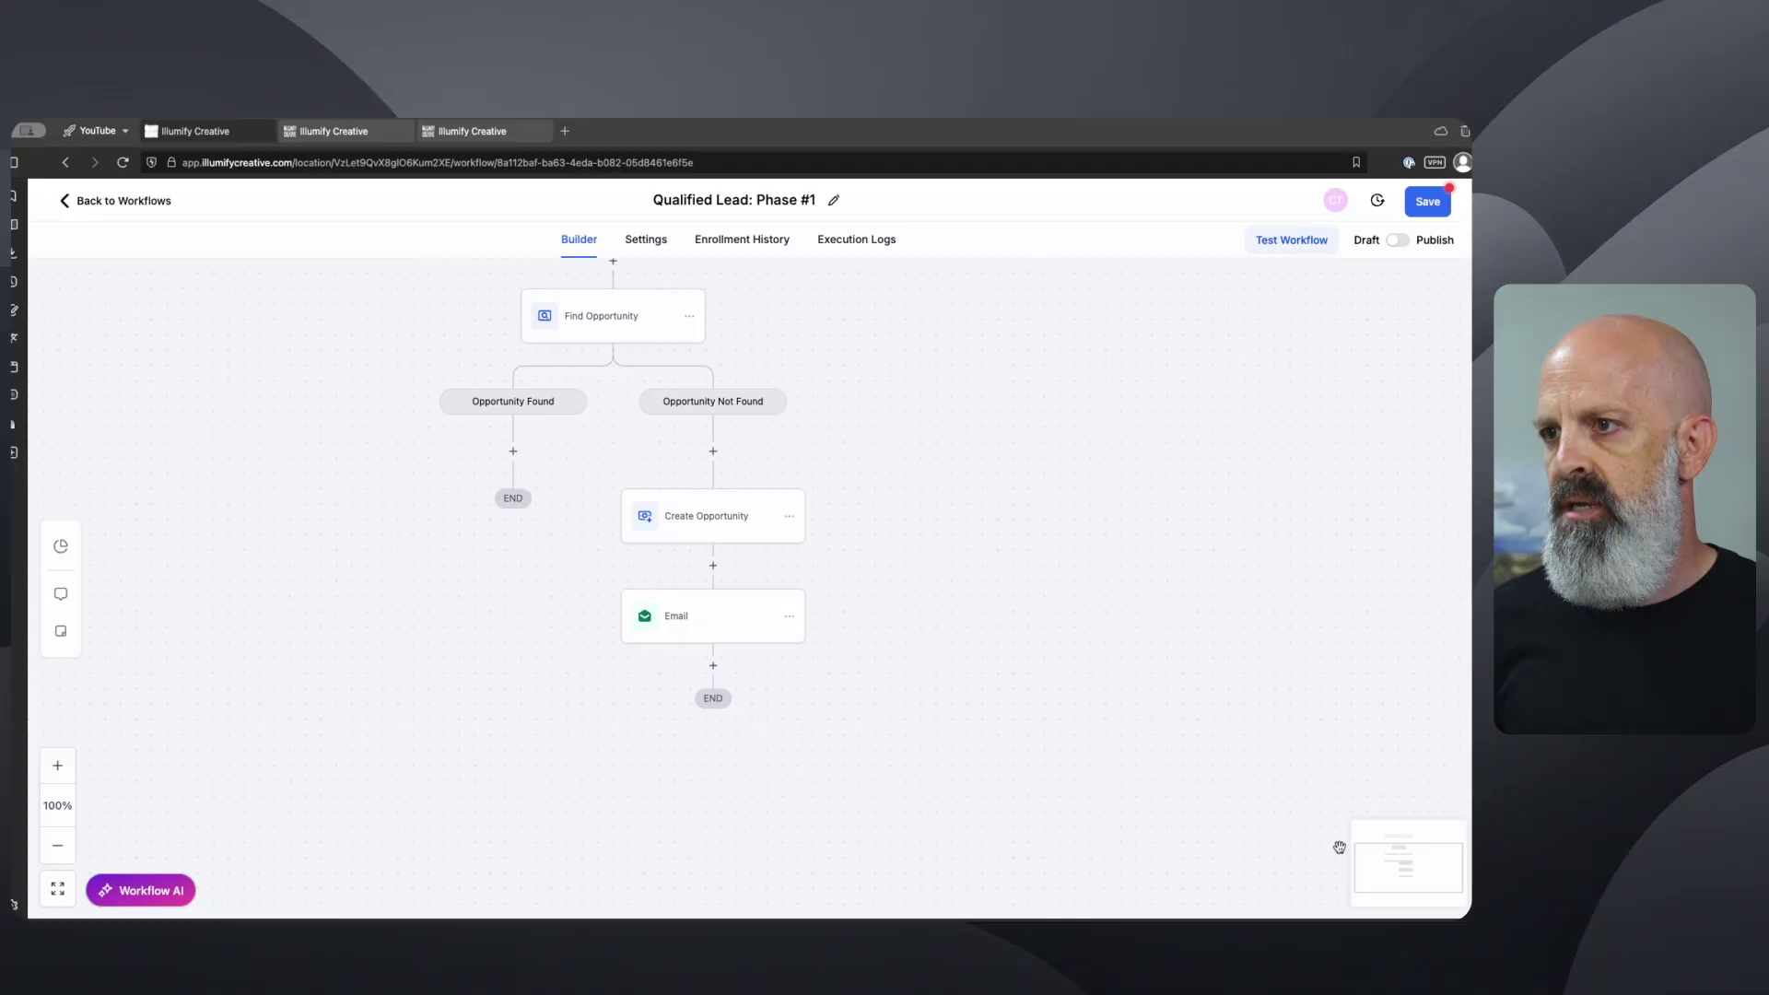
- Add an SMS action below the Email action in the Opportunity Not Found branch
click(712, 666)
text(s)
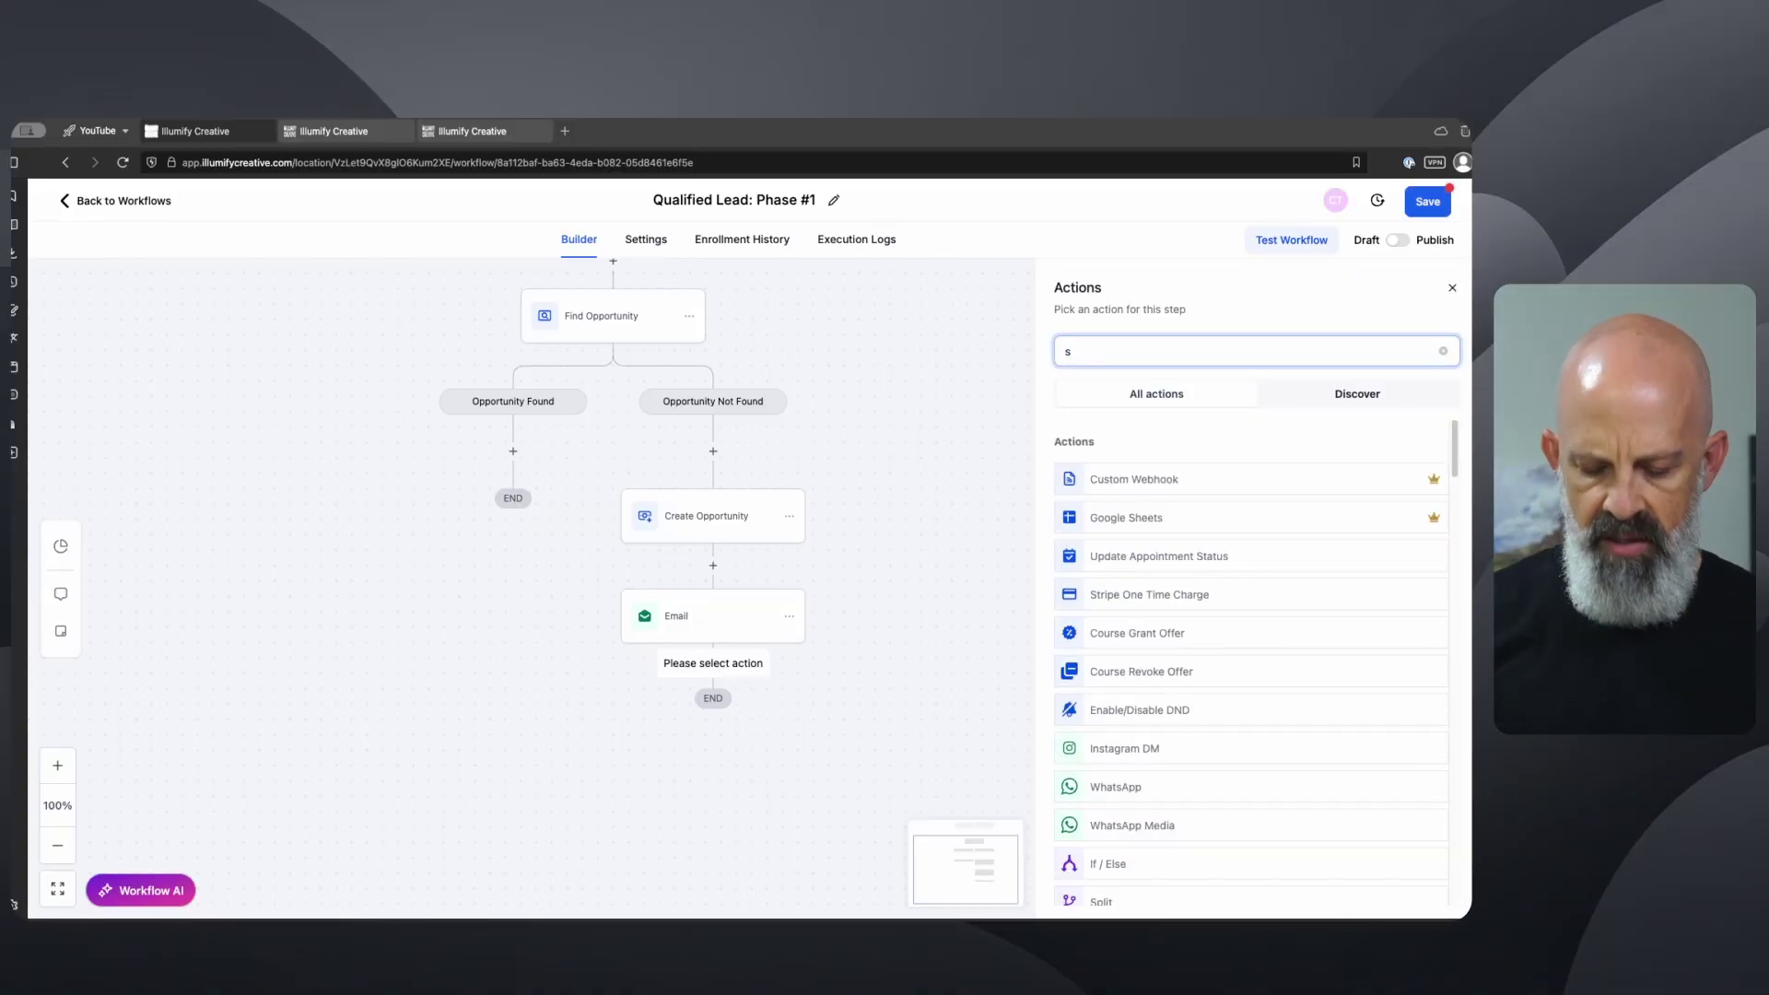
text(ms)
click(1122, 479)
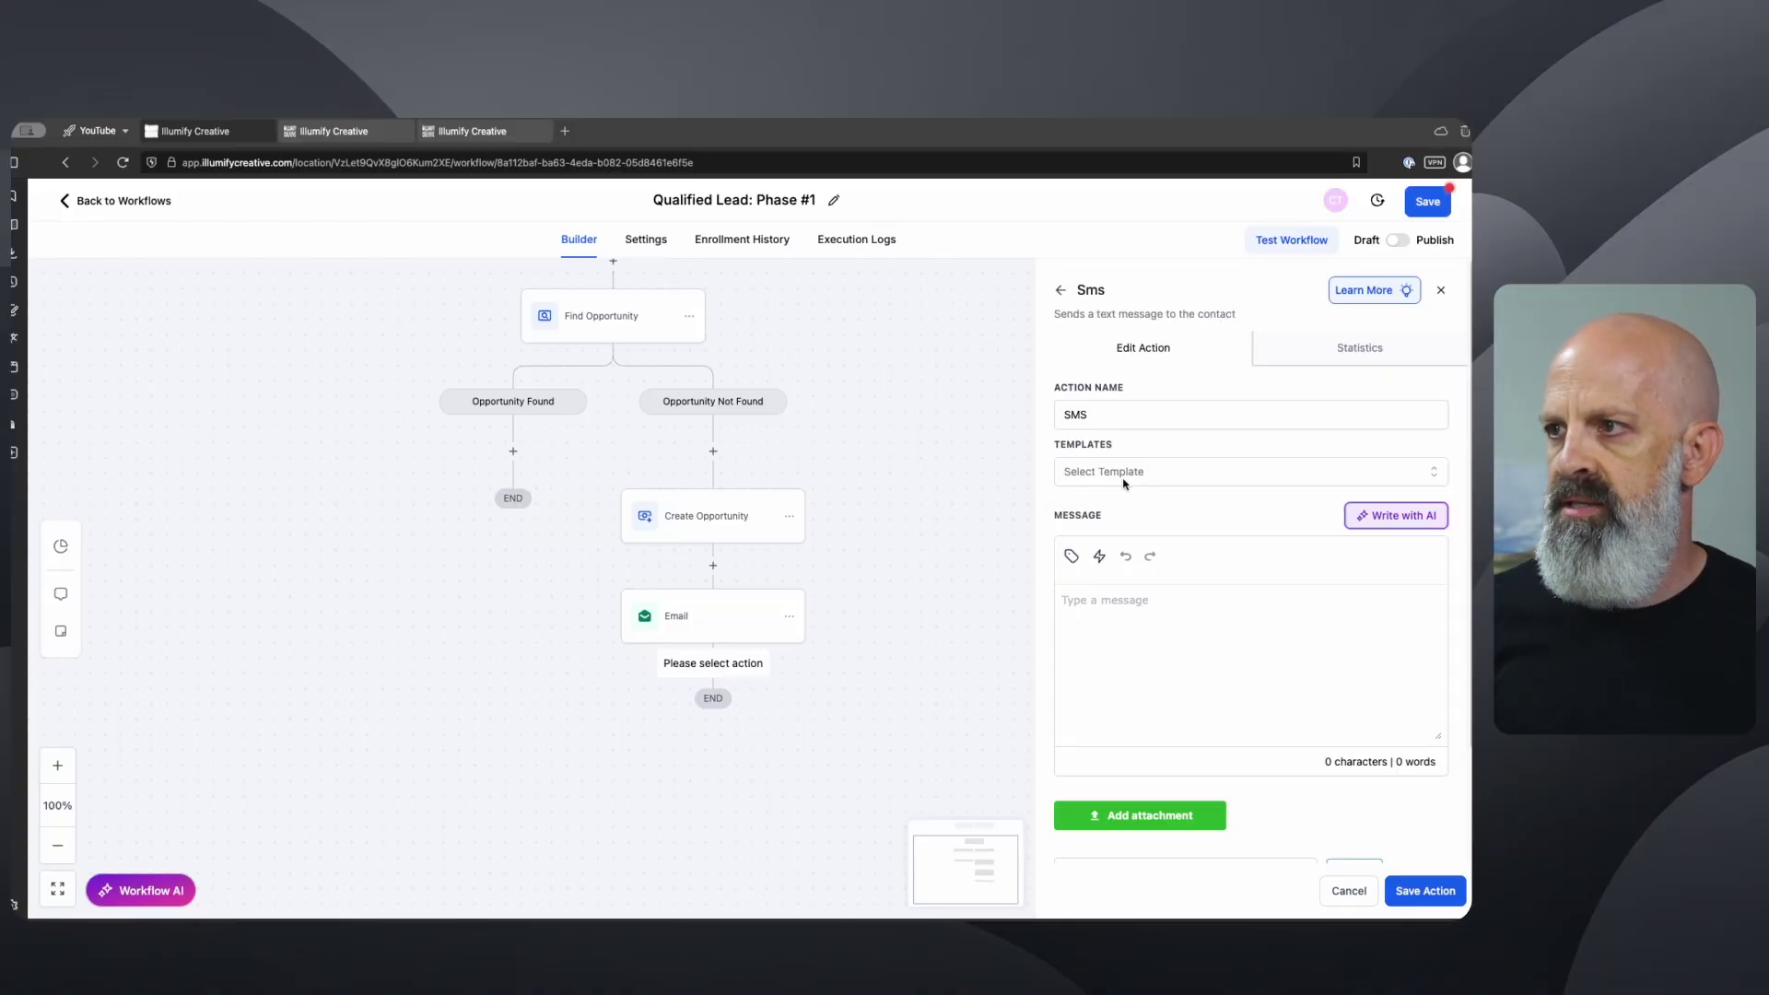
click(1111, 621)
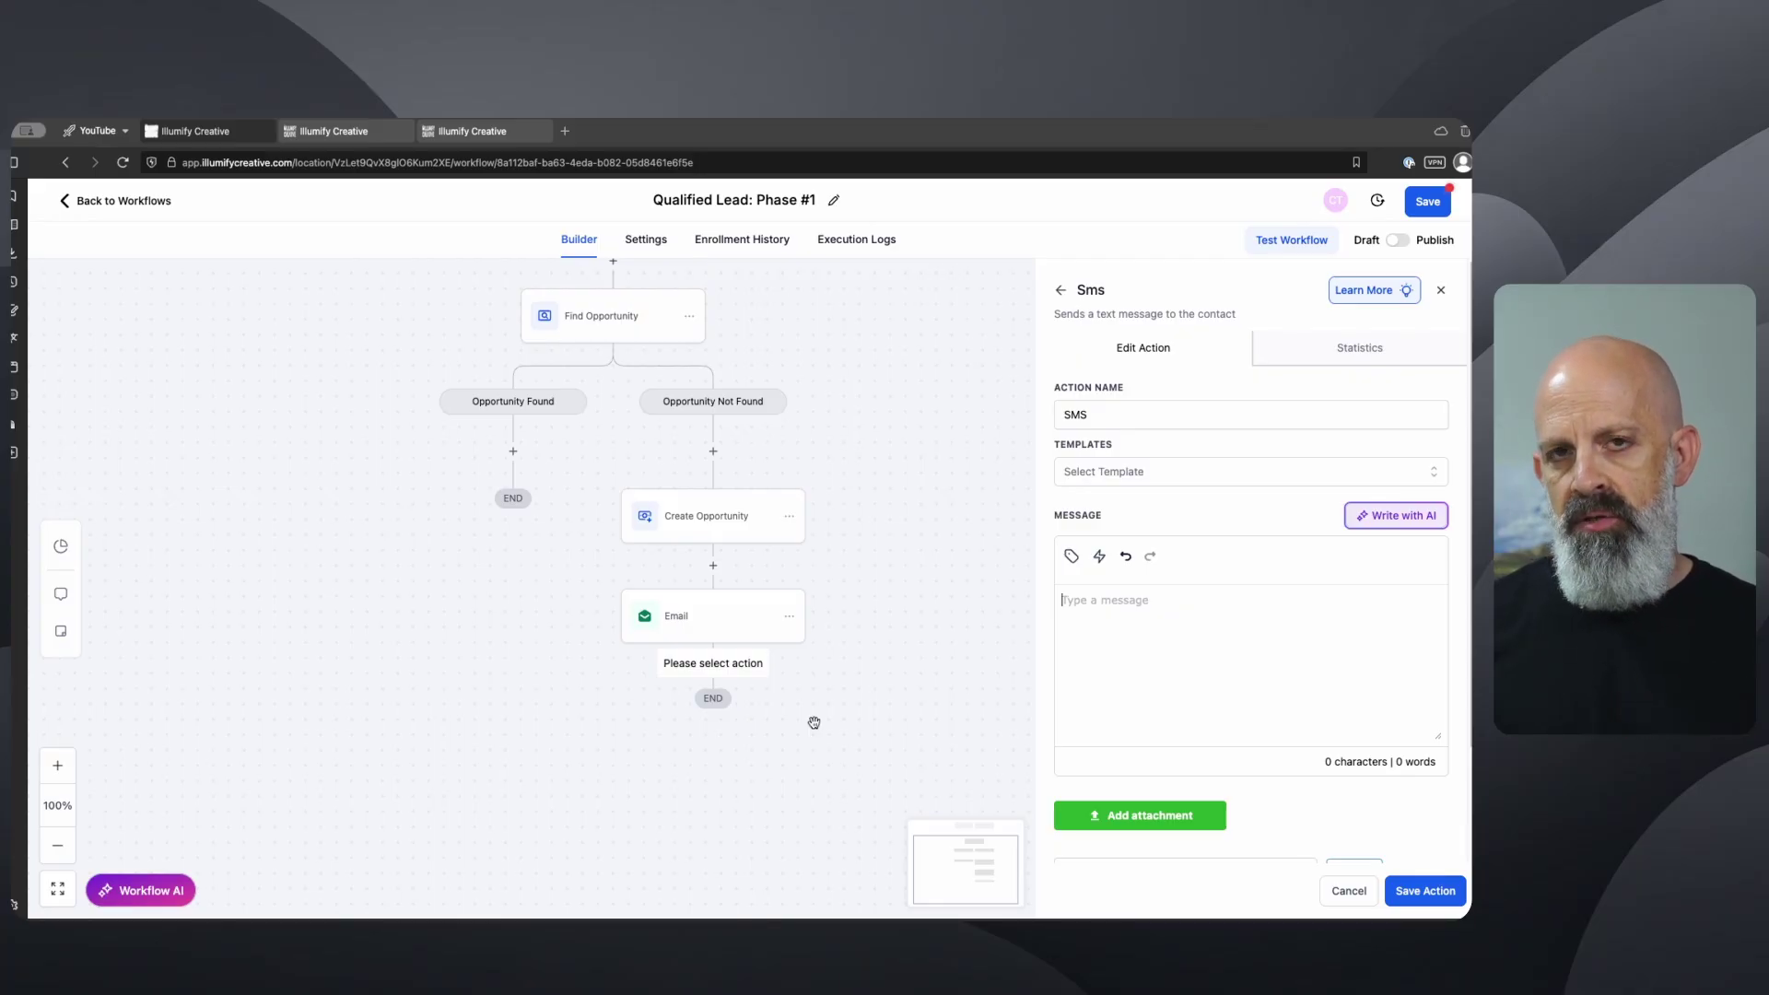
- Write an SMS from {{ custom_values.sales_agent_first_name }} to {{contact.first_name}} announcing a call in a few minutes and asking for address and pest problems, and save the action
click(1146, 613)
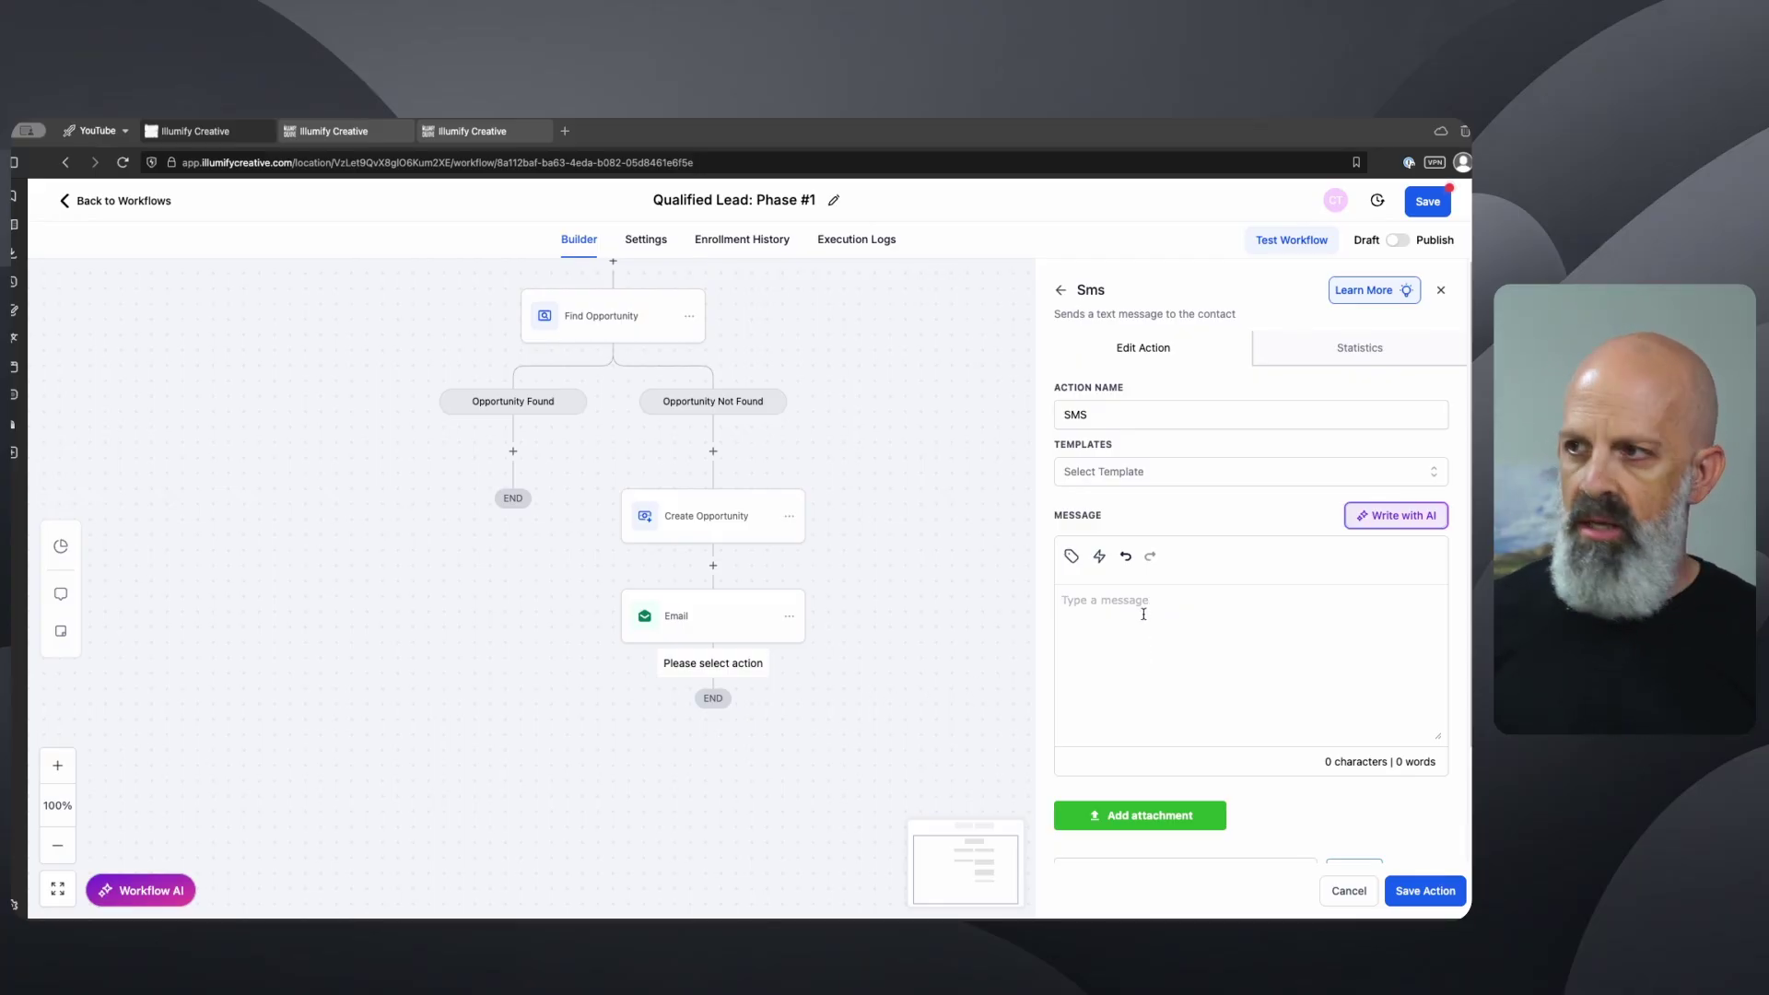
text(Hey {{contact.first_name}}, it's {{ custom_values.sales_agent_first_name }} at The Pest Control Company. I'll be calling in a few minutes (longer if it's busy). What's your address and pest problems to confirm we can serve you? Looking forward to talking!)
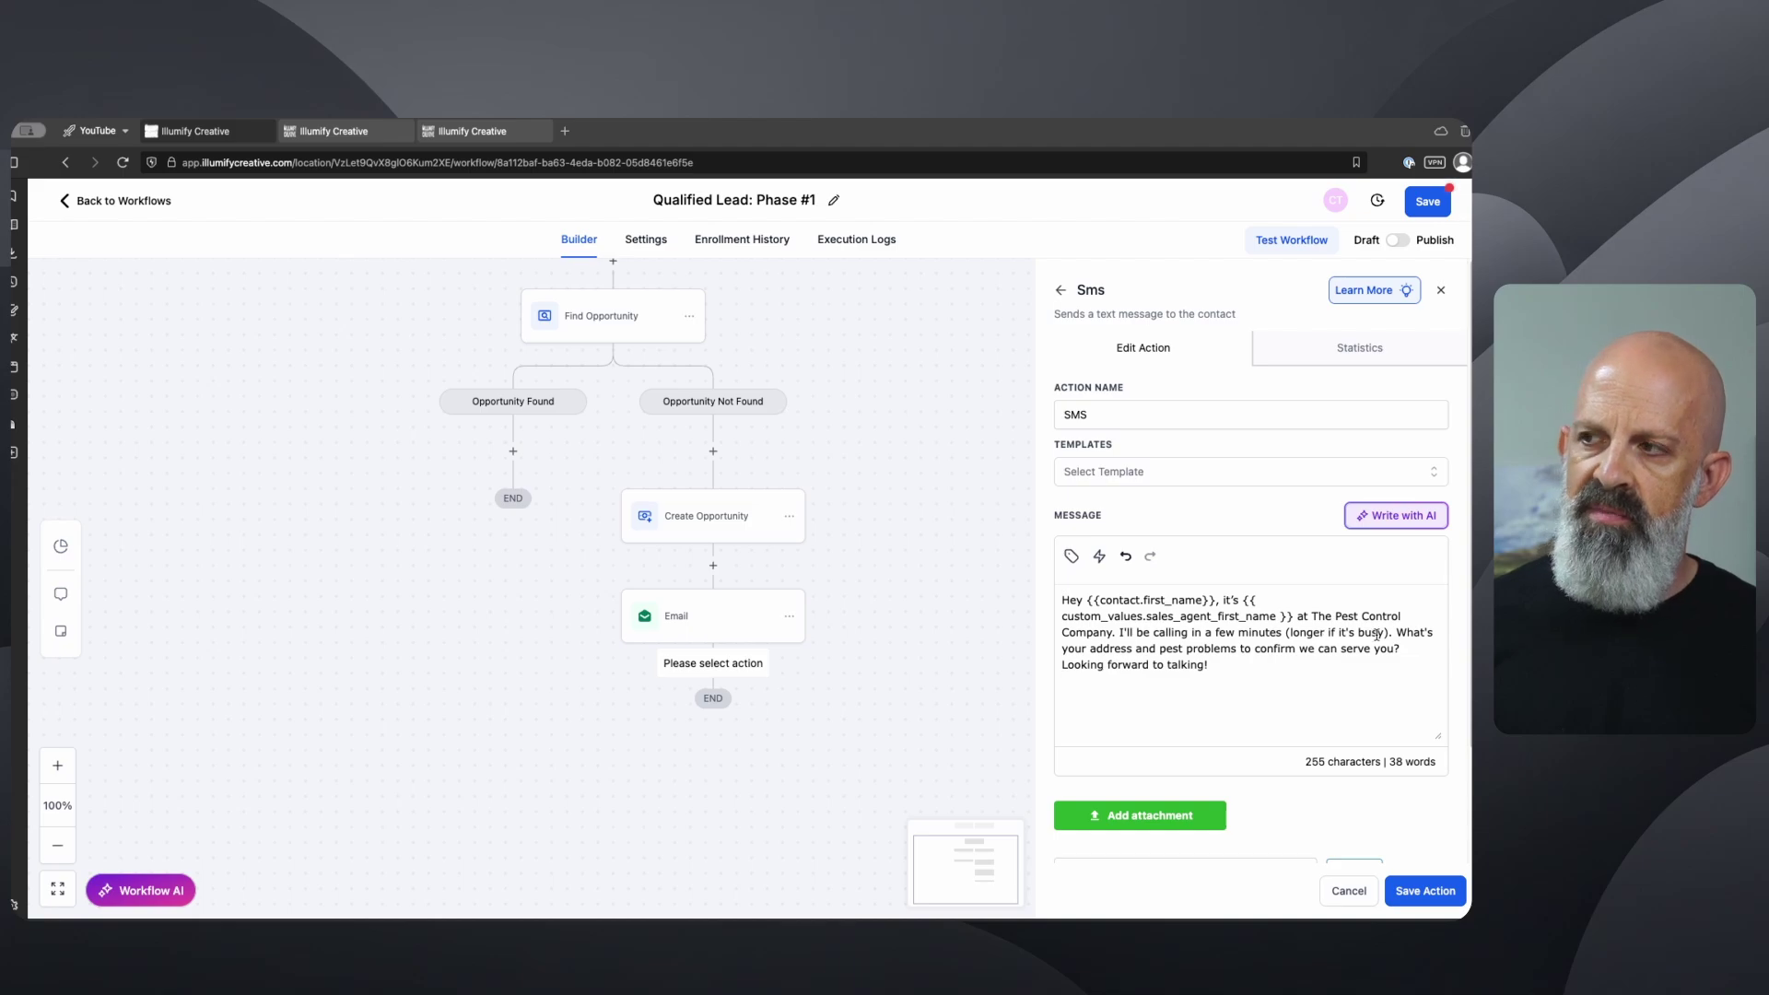
drag(1384, 634, 1224, 638)
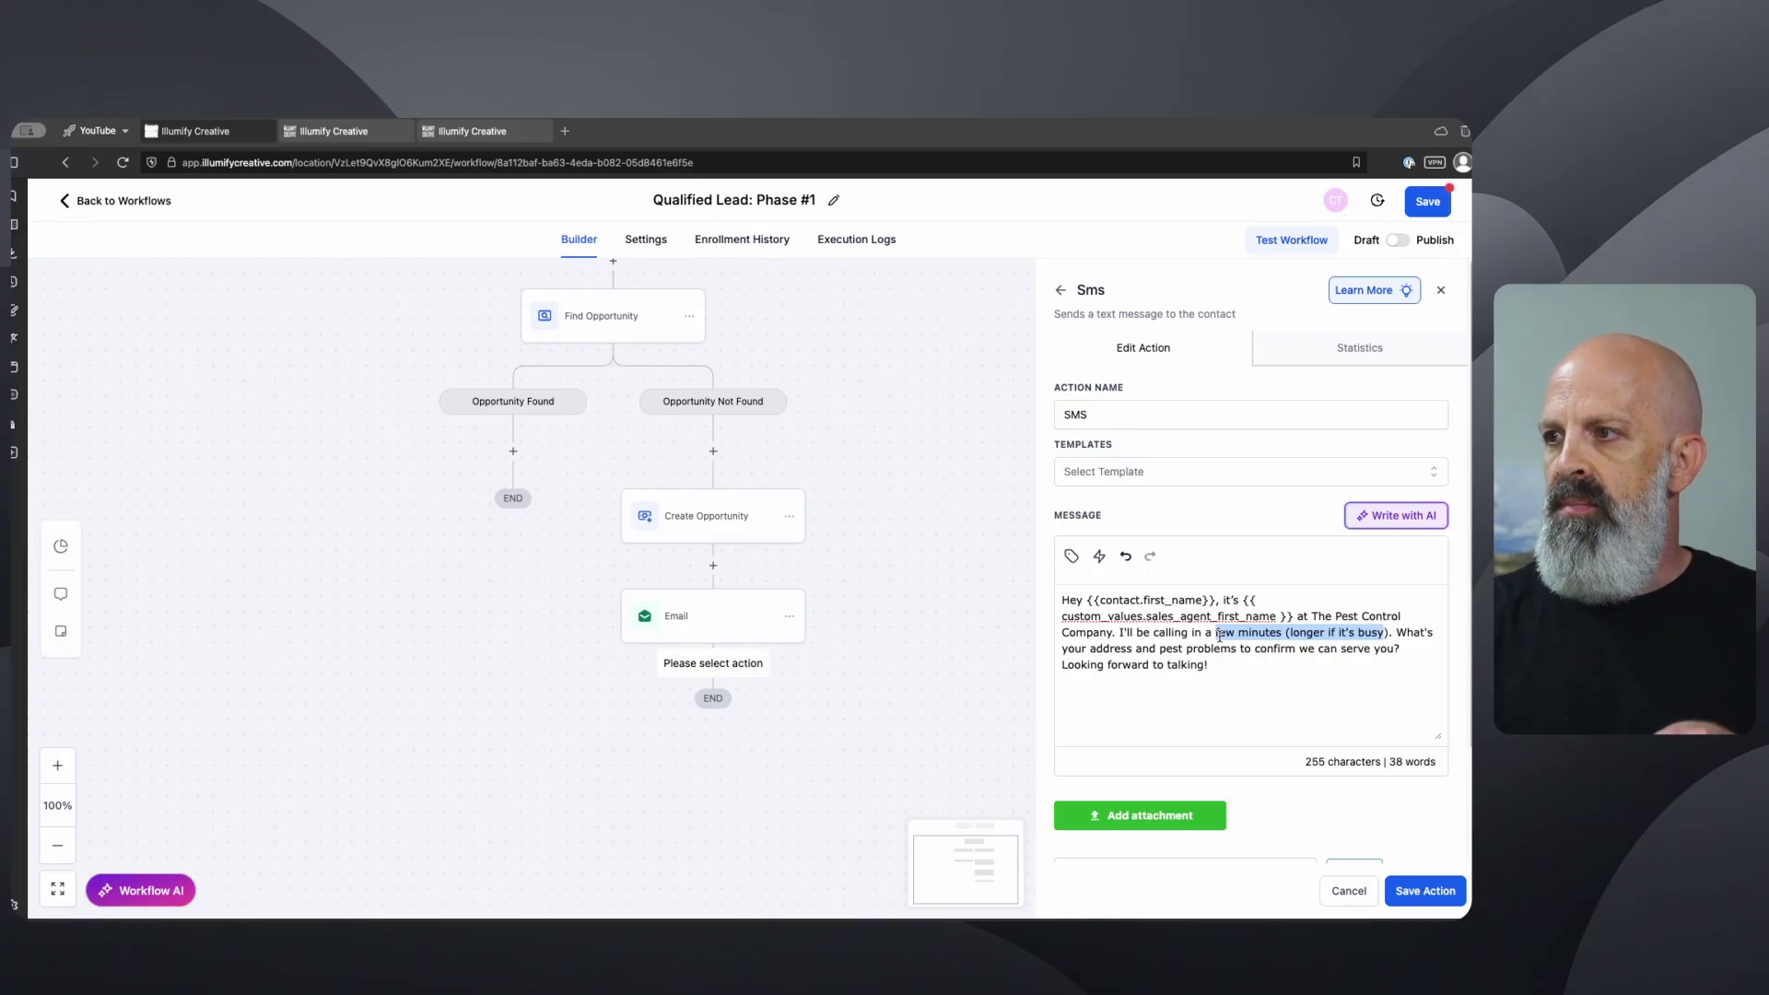
mouse_move(1396, 633)
mouse_down()
mouse_move(1436, 634)
mouse_move(1398, 648)
mouse_up()
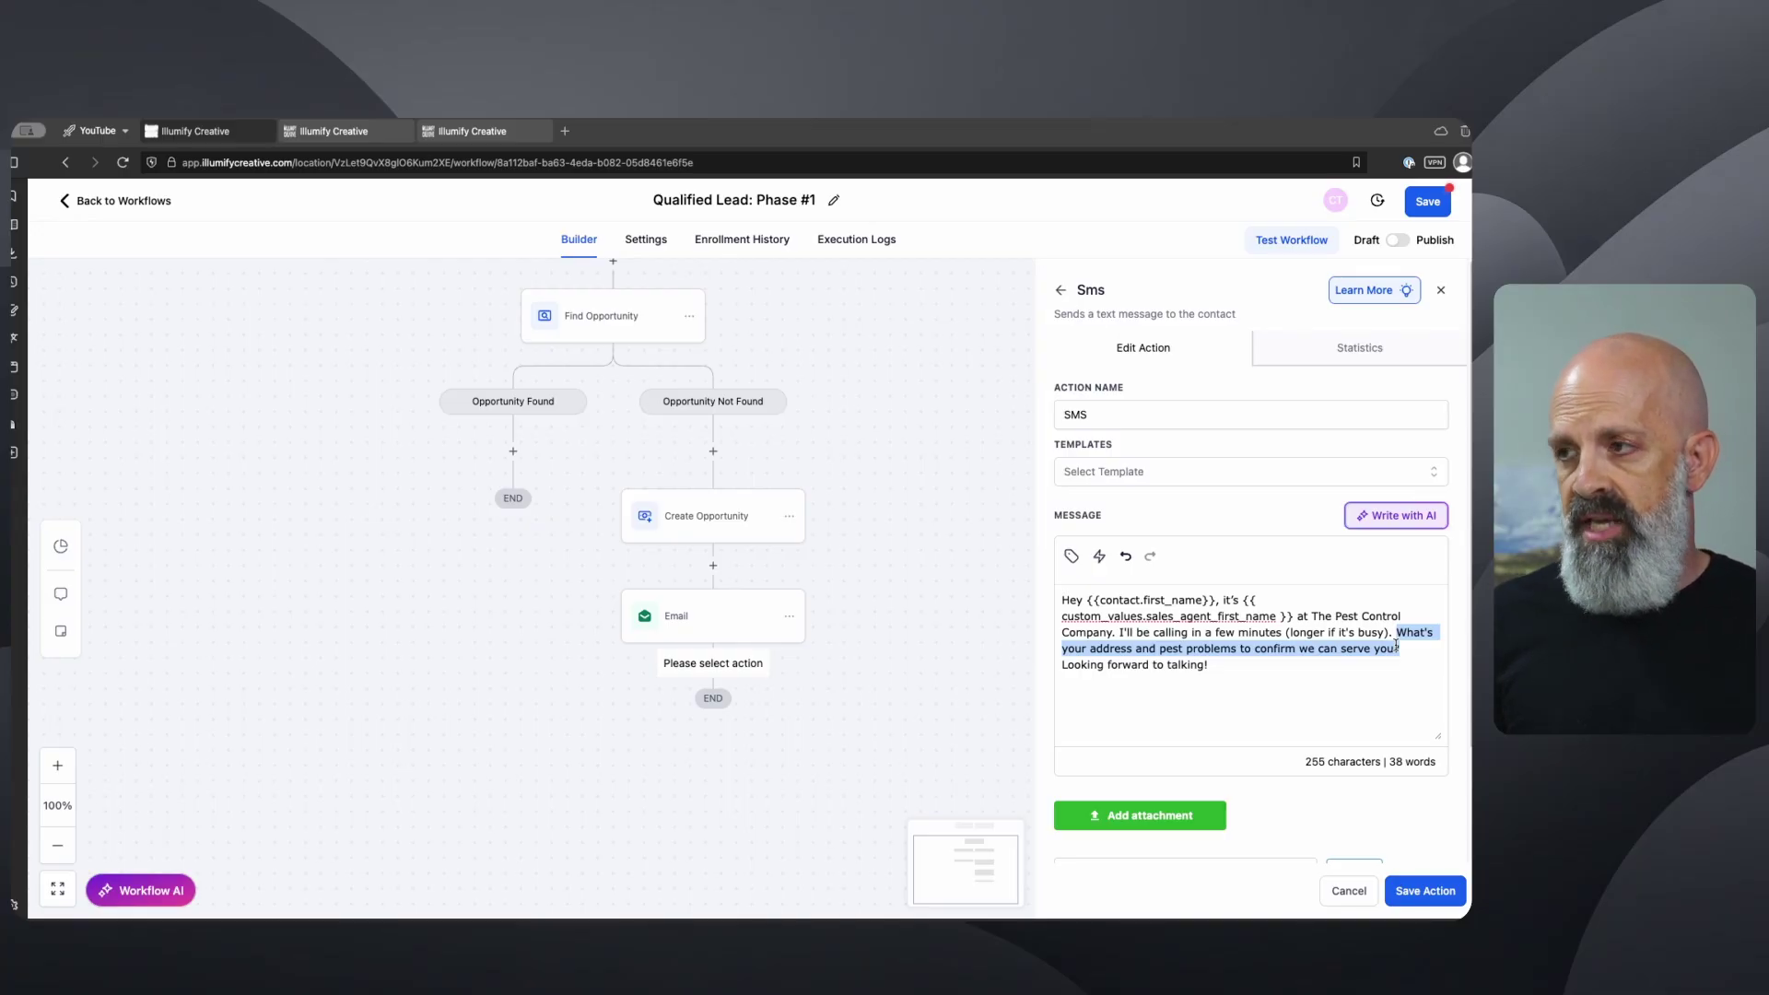
double_click(1099, 651)
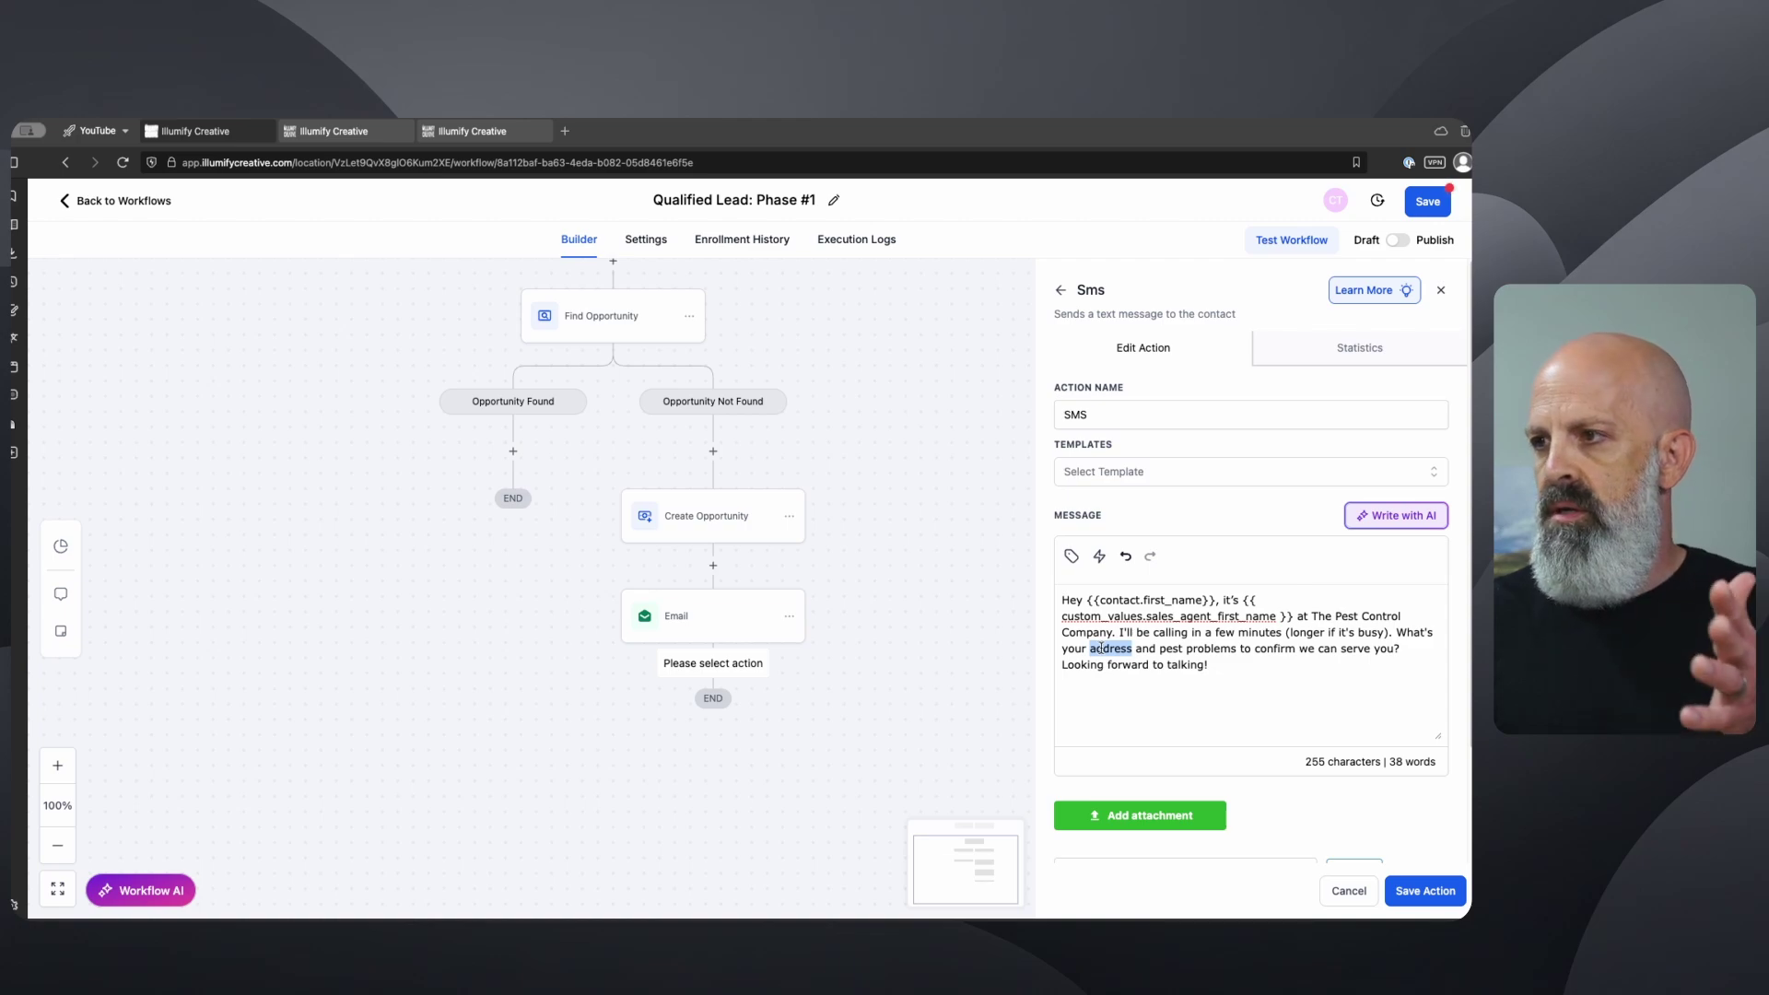
drag(1160, 648, 1392, 652)
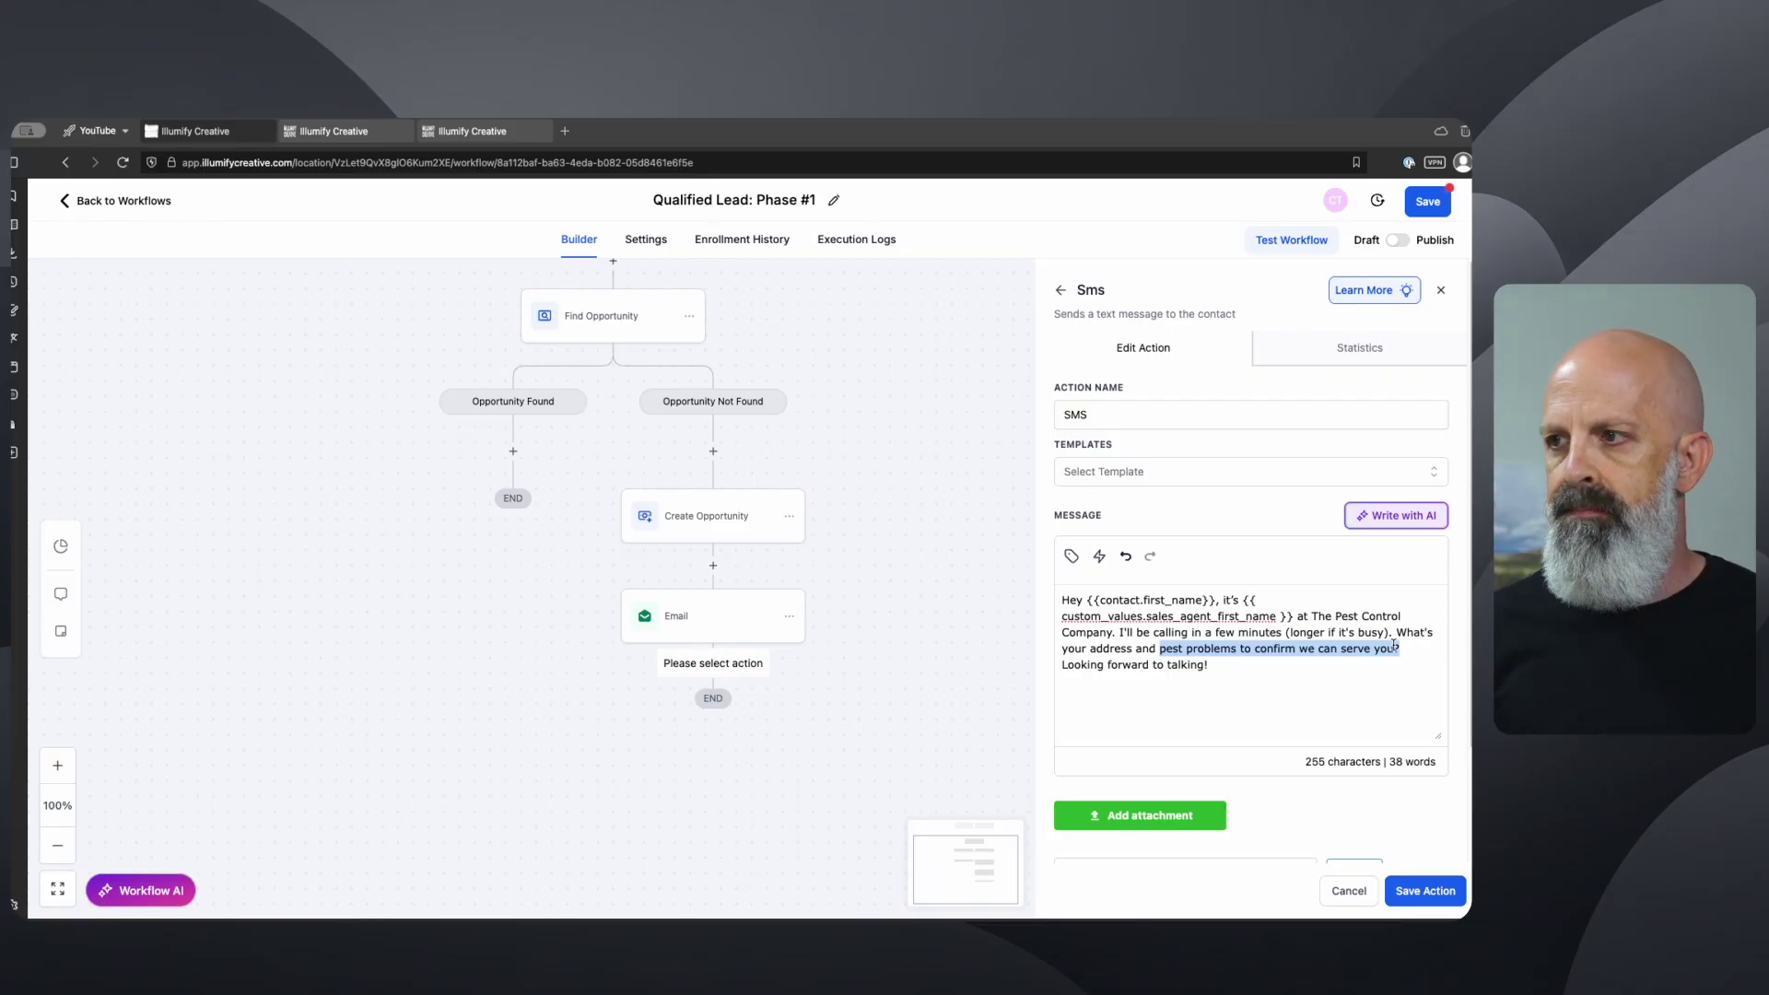
click(1435, 896)
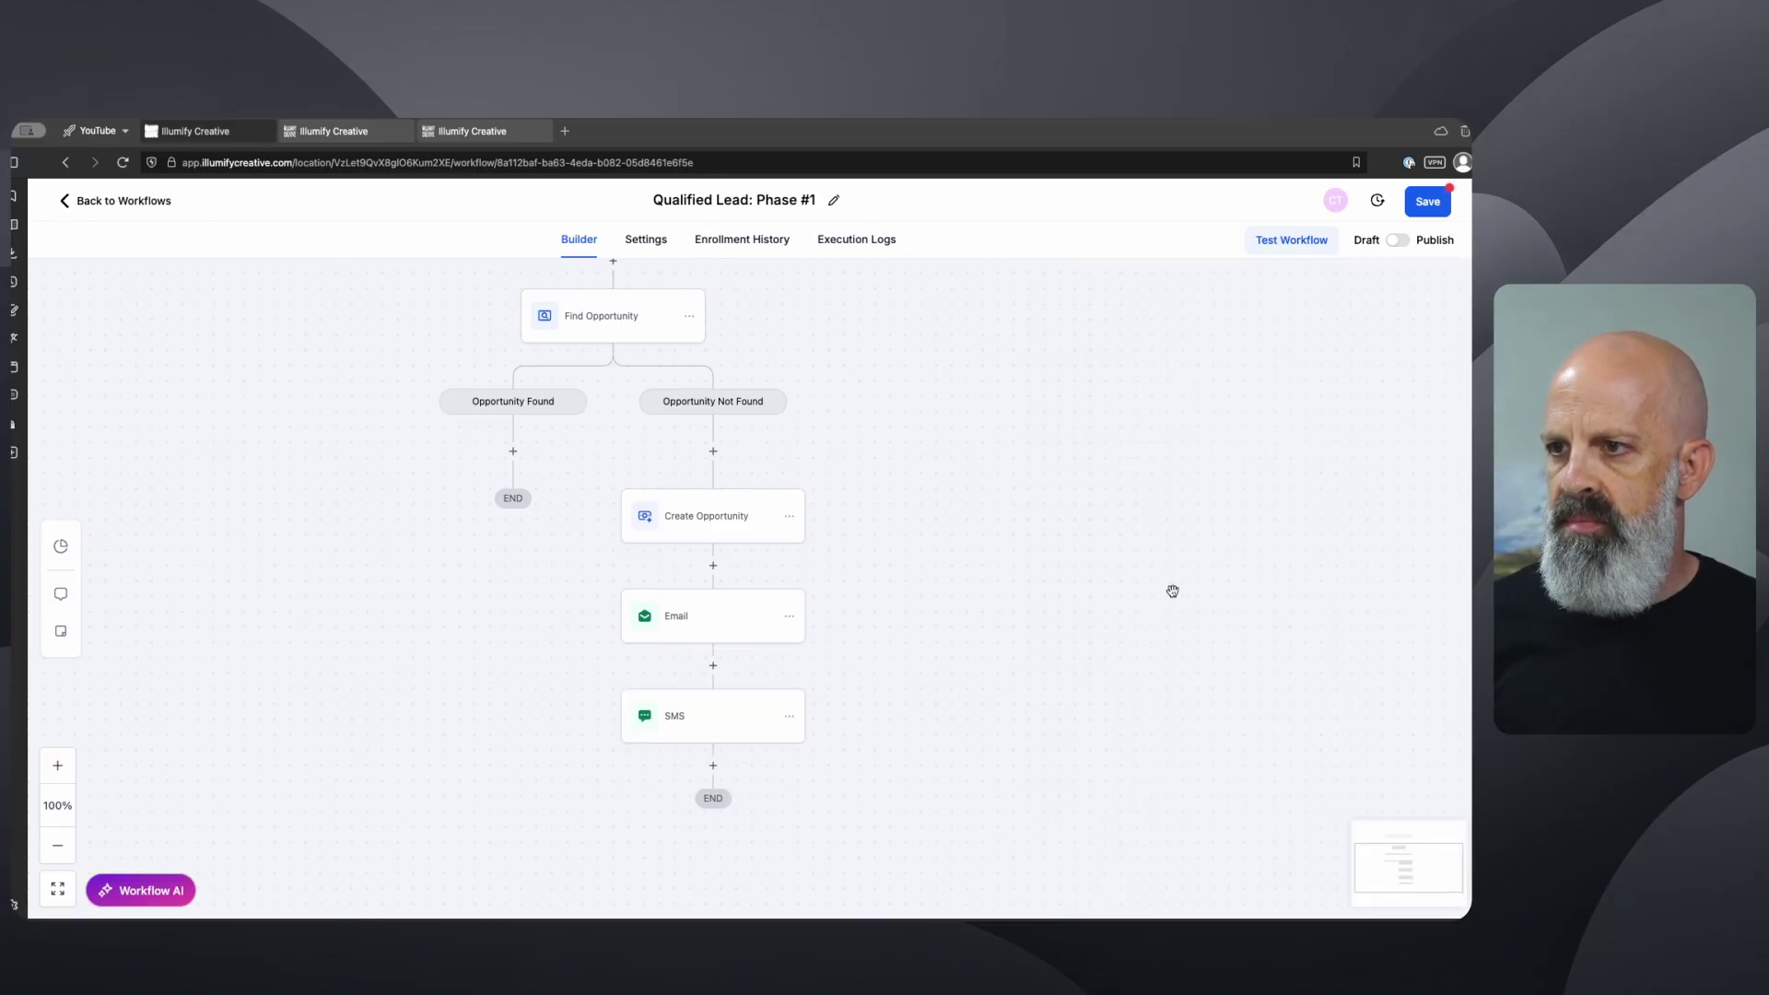
- Add an Internal Notification action below the SMS action and set its type of notification to Notification
drag(869, 734, 838, 584)
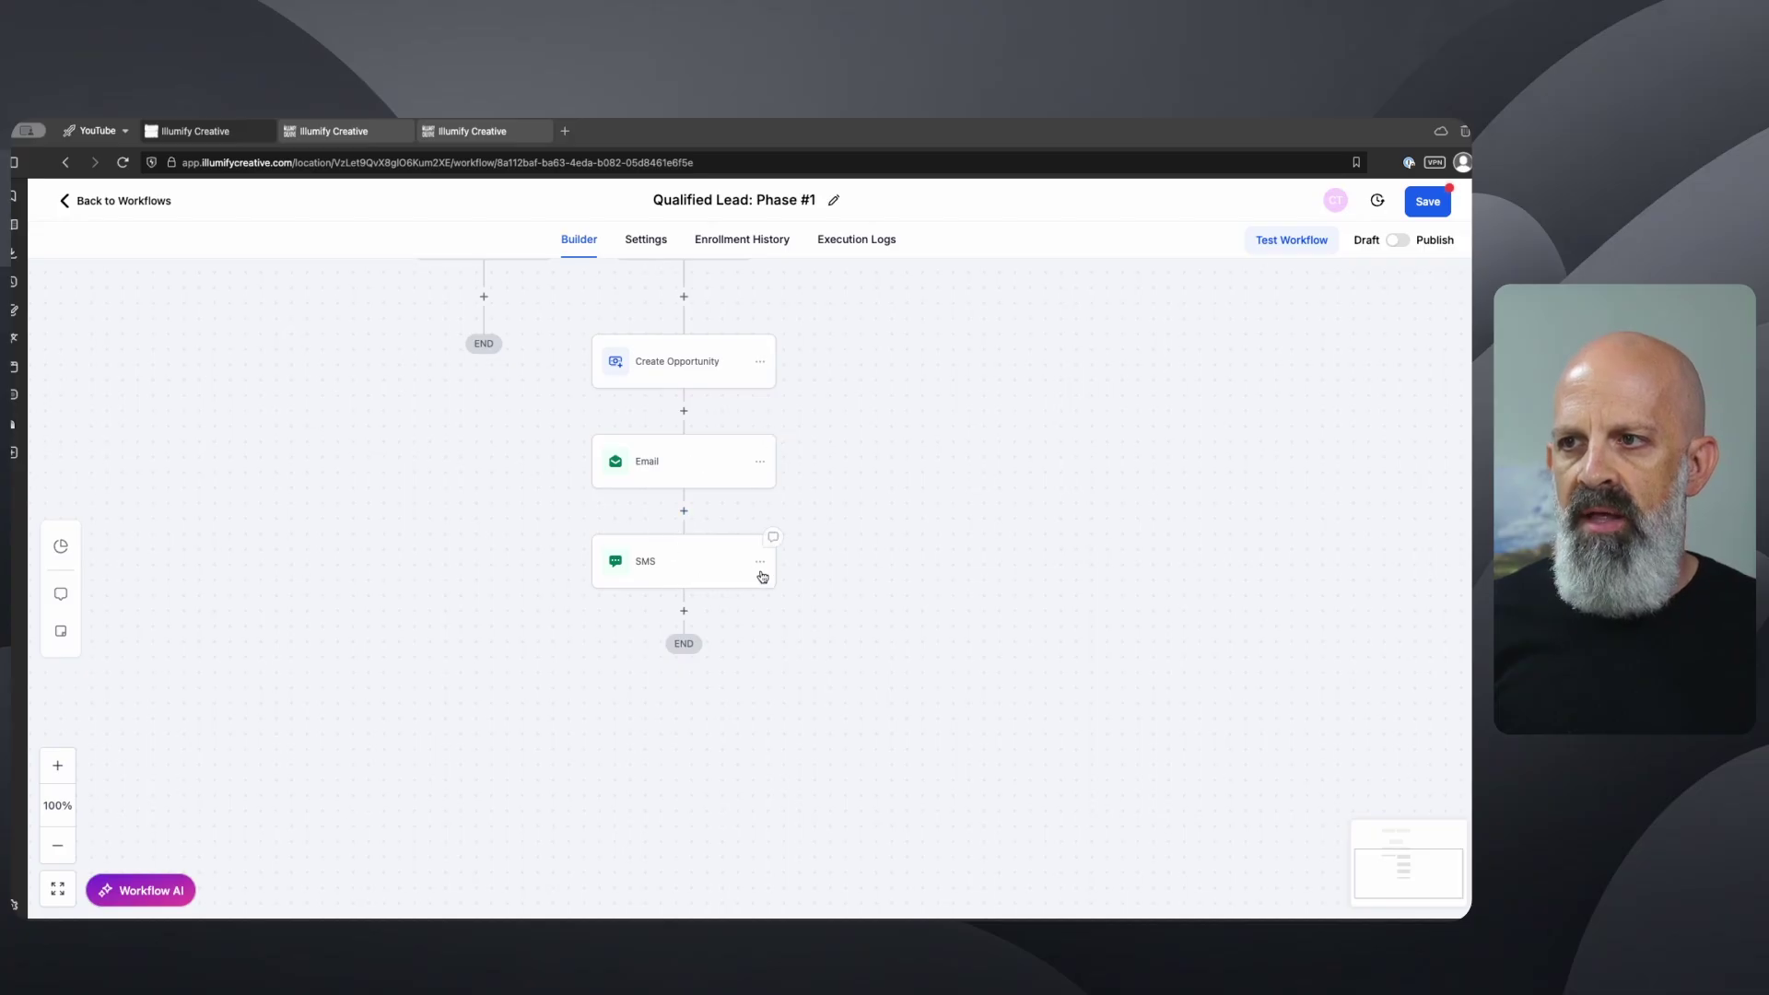
click(683, 611)
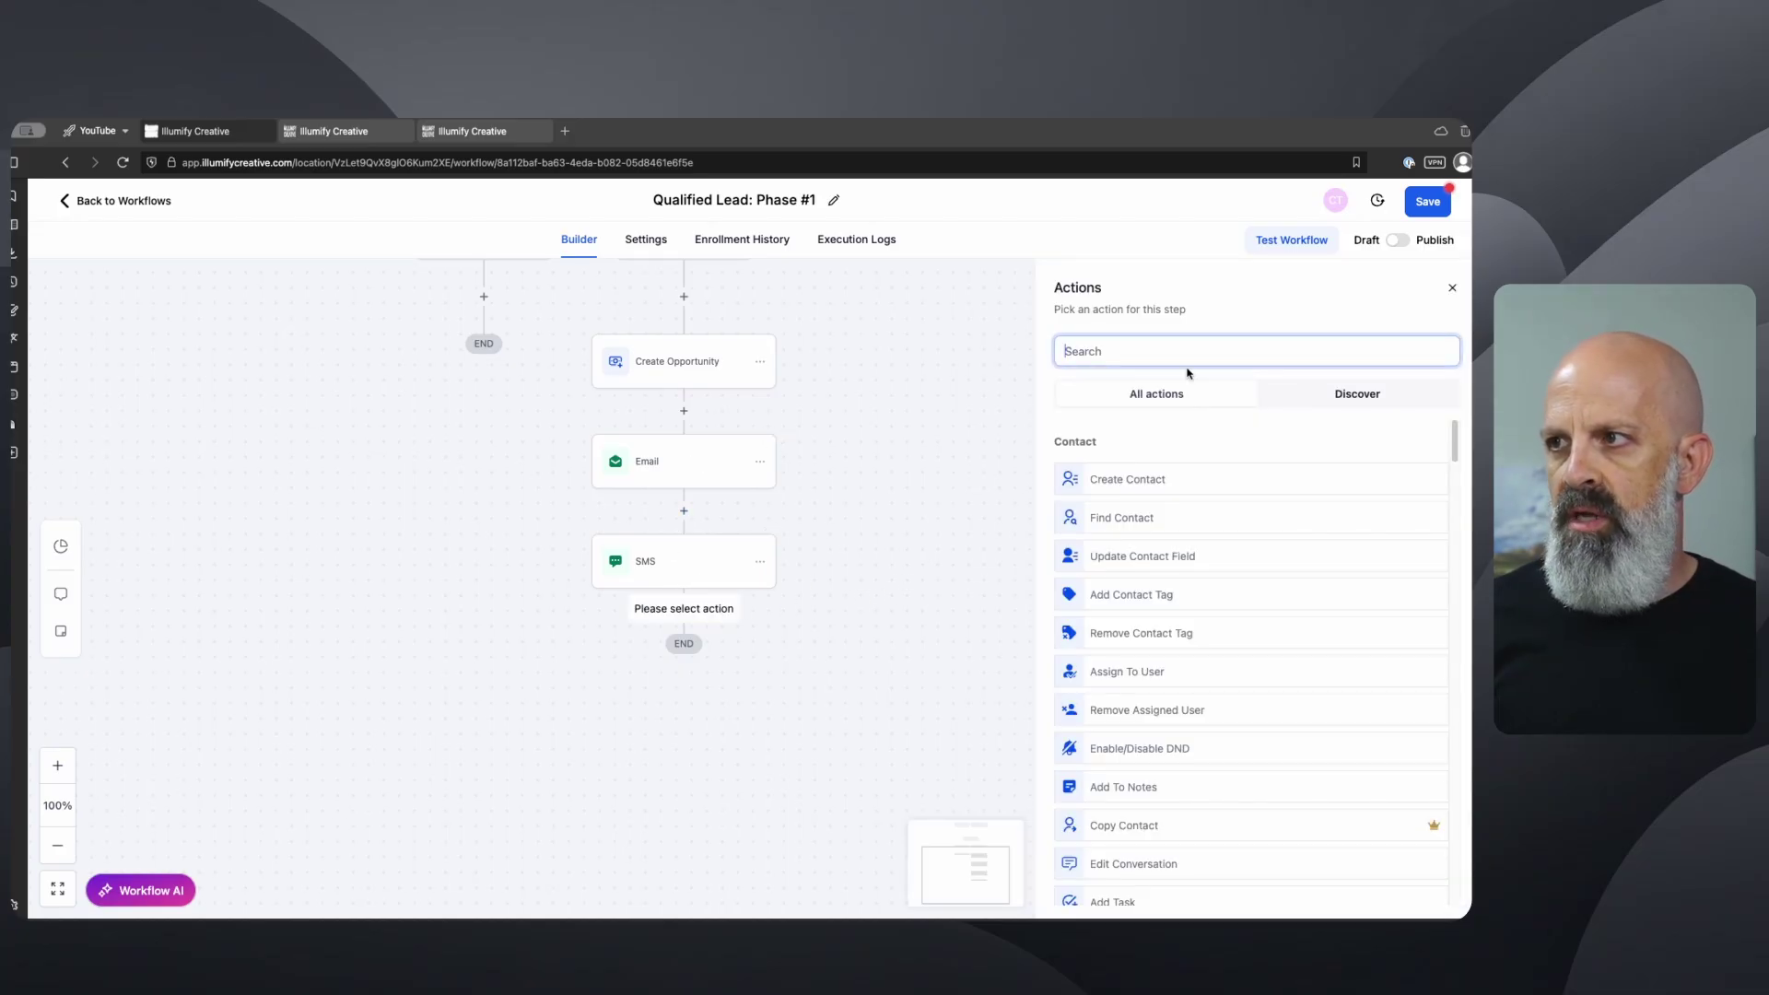
text(internal)
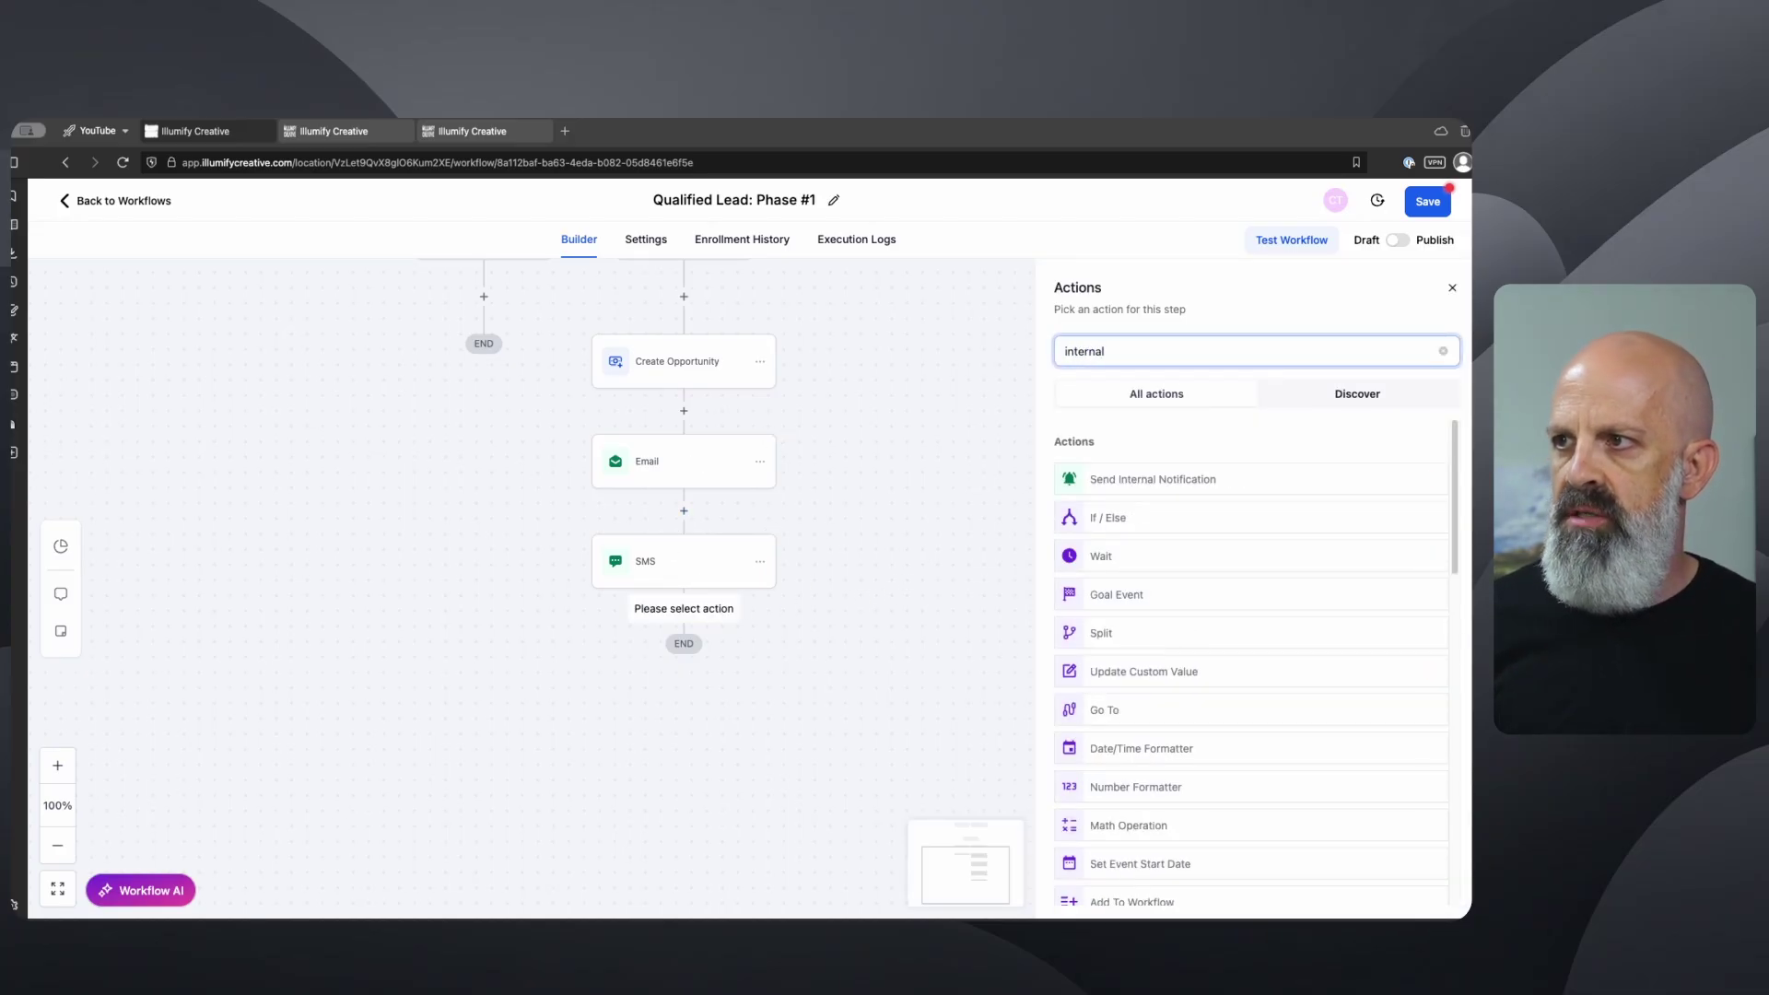
click(1168, 479)
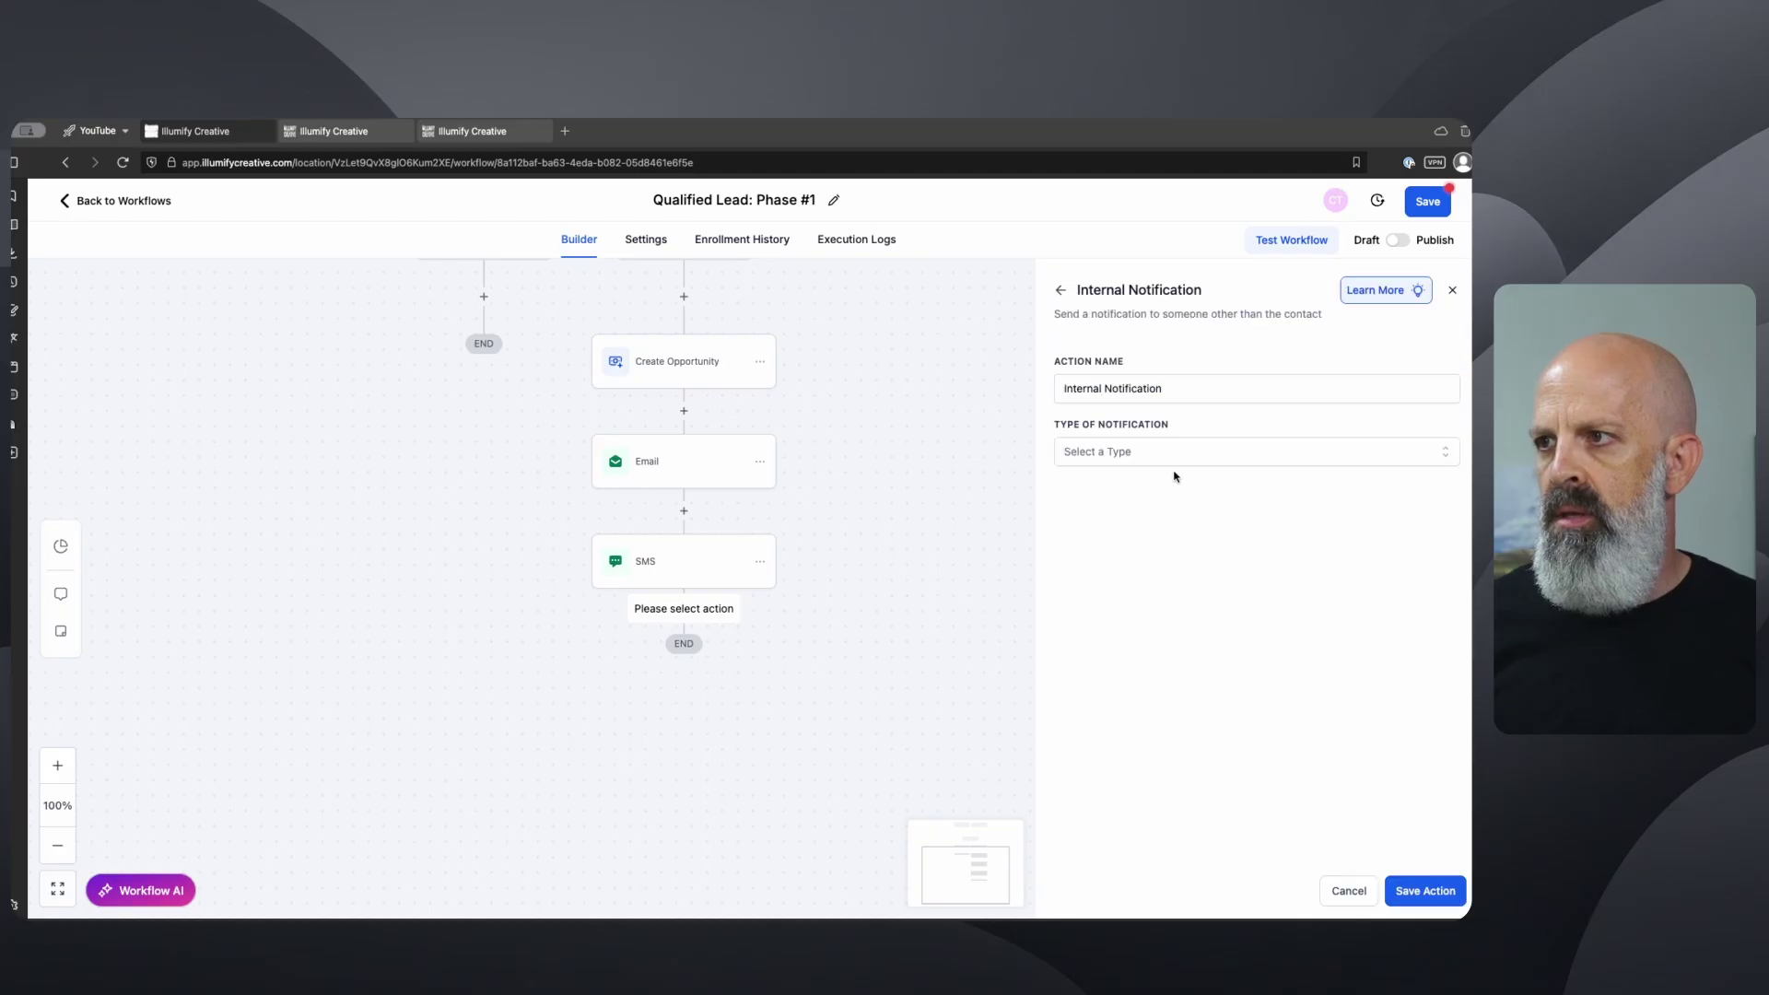
click(1115, 458)
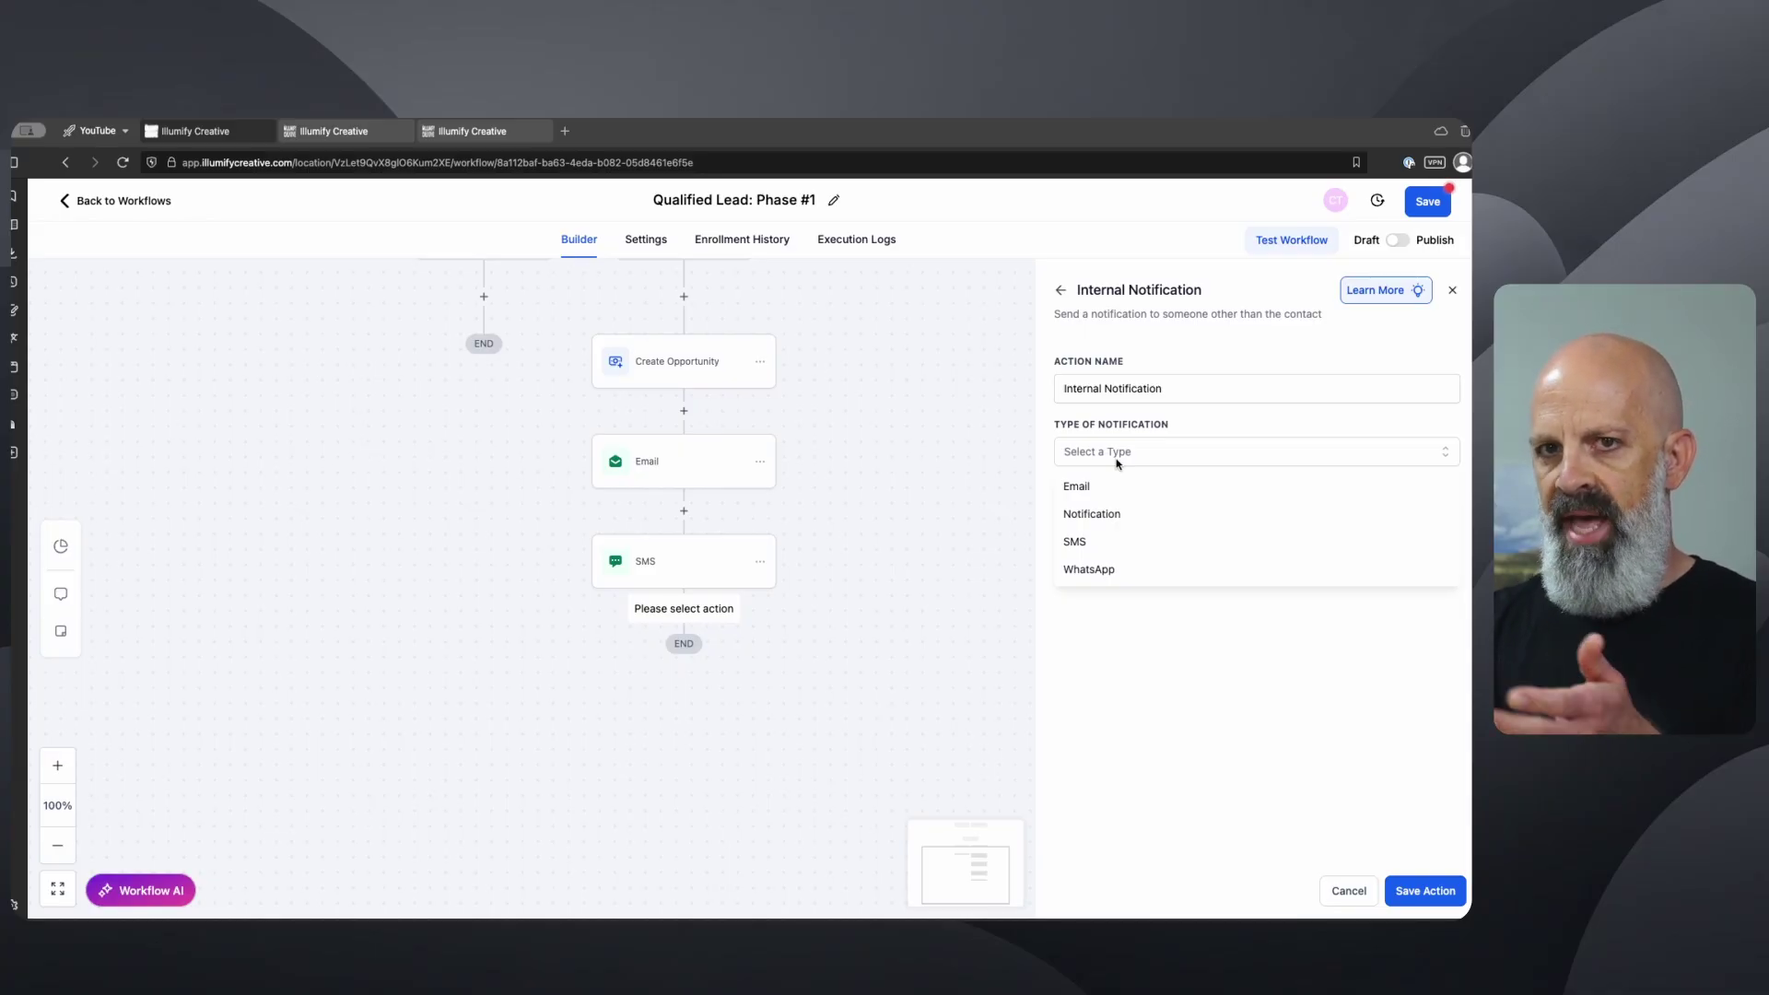
click(1097, 513)
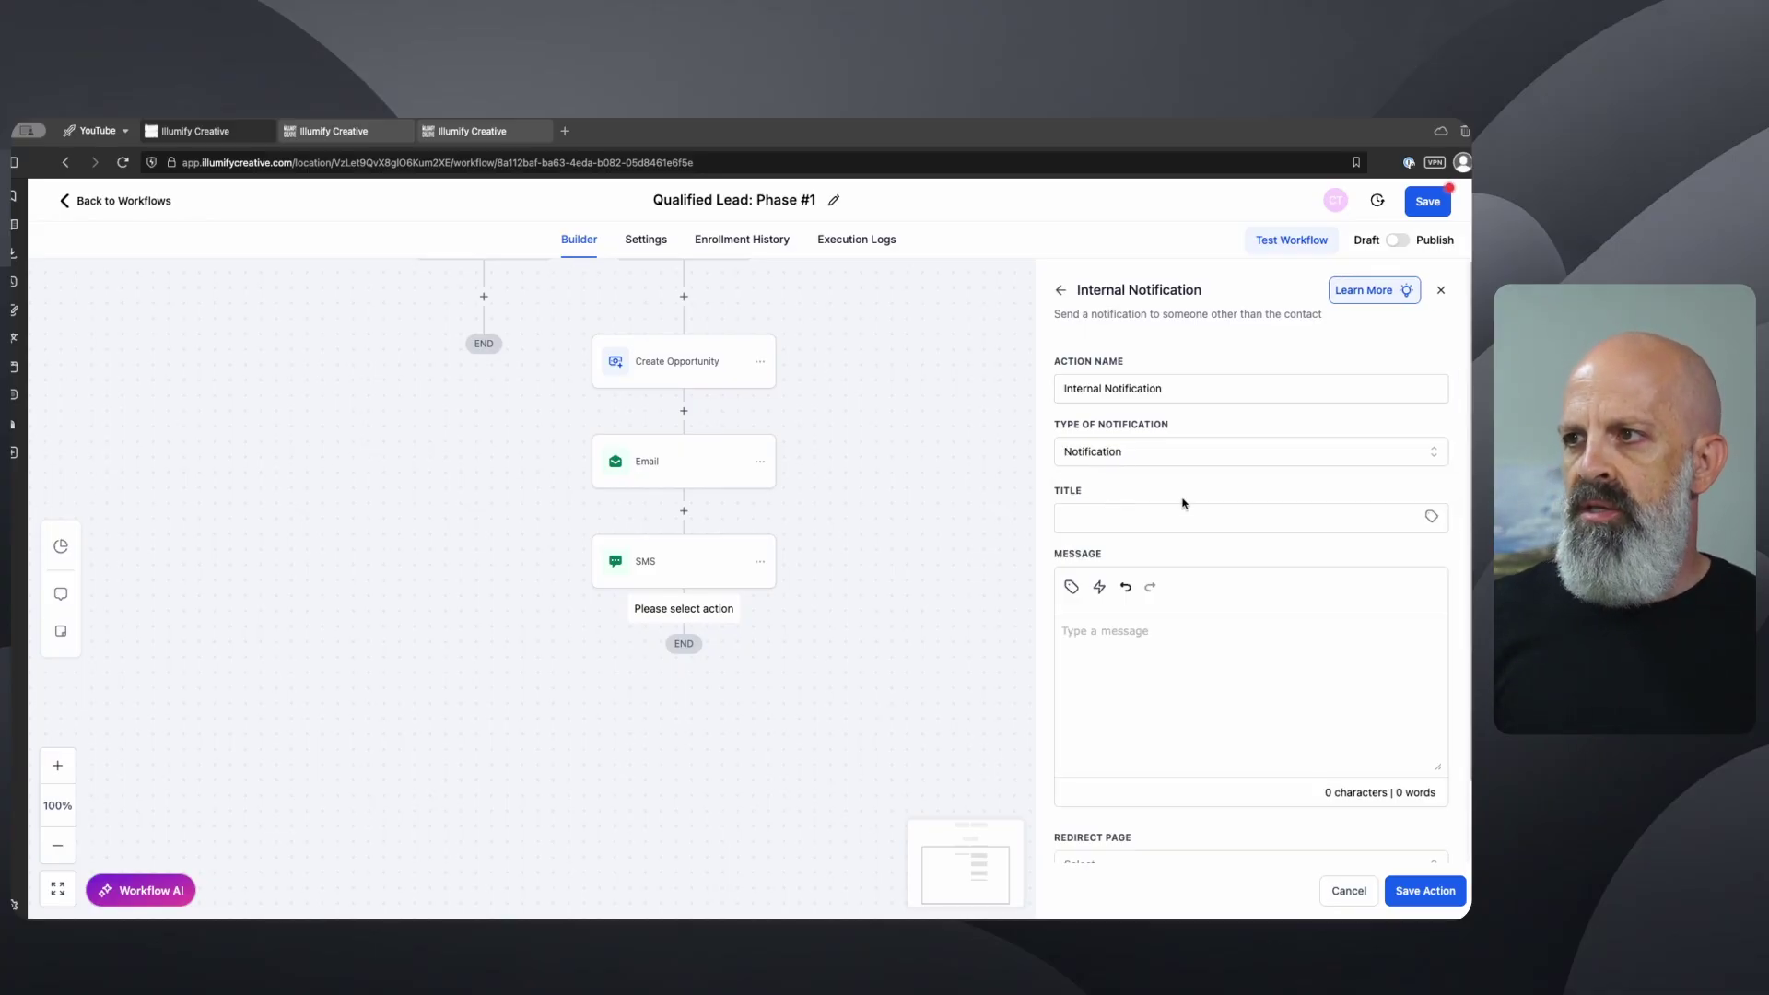
click(1133, 463)
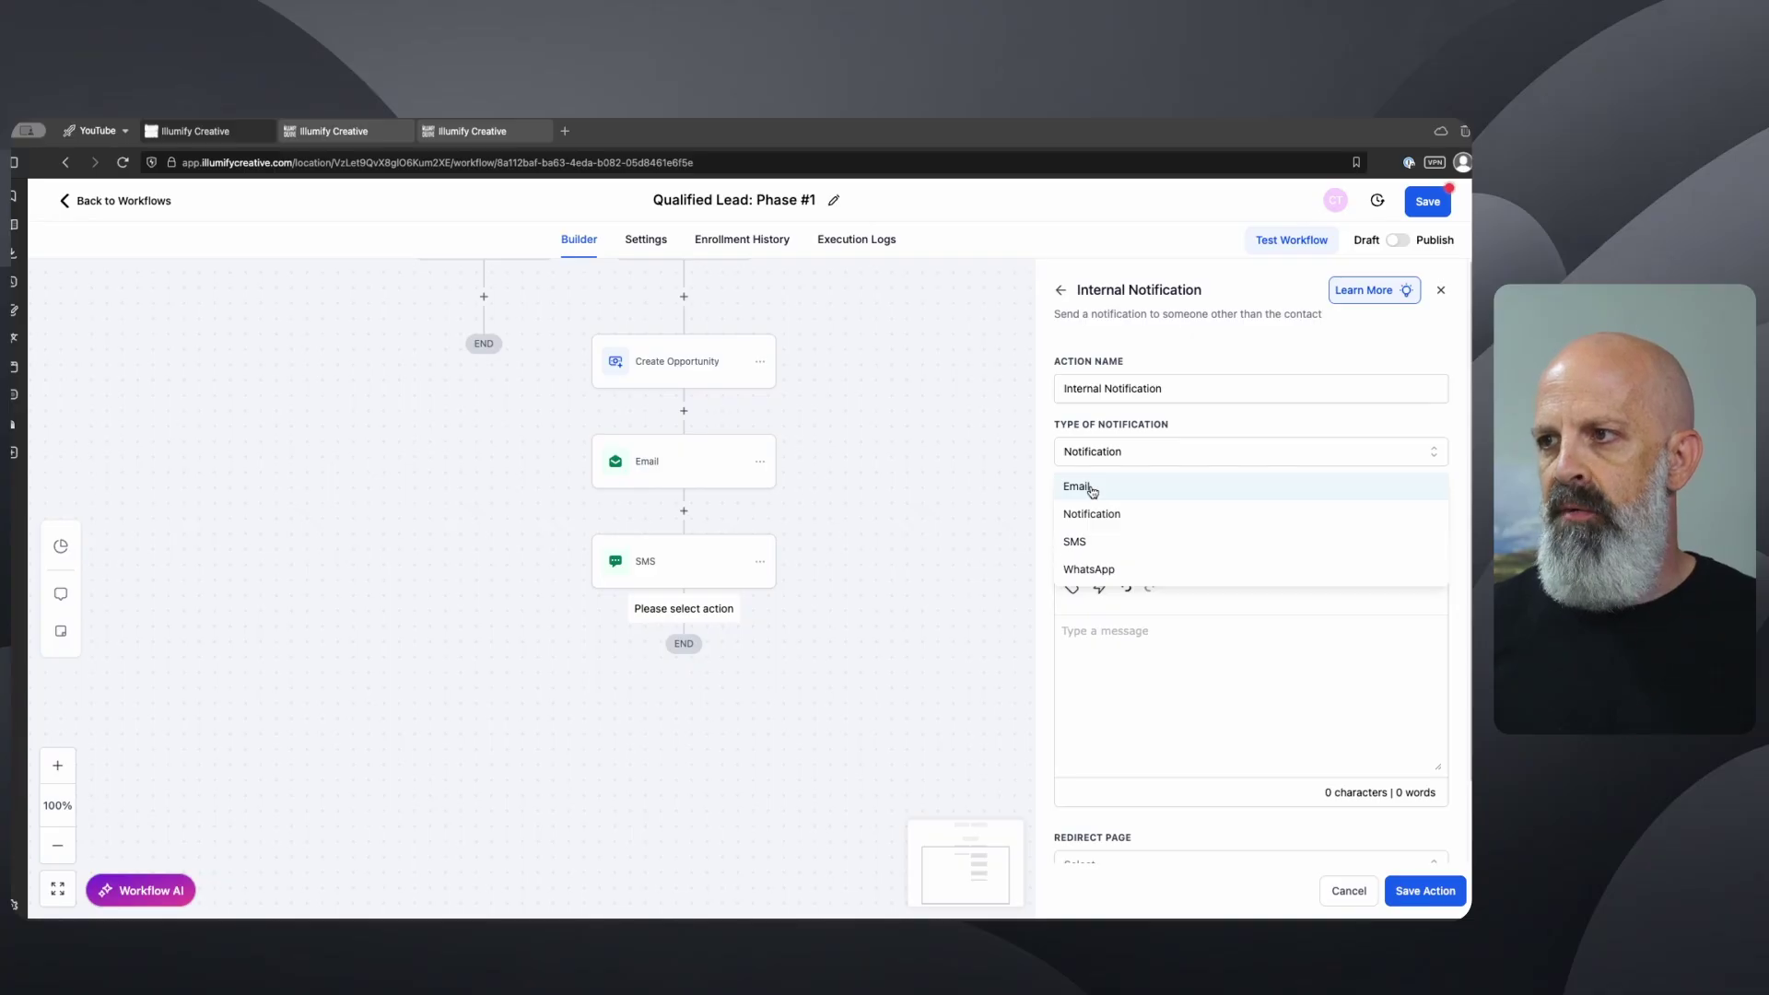
click(1102, 543)
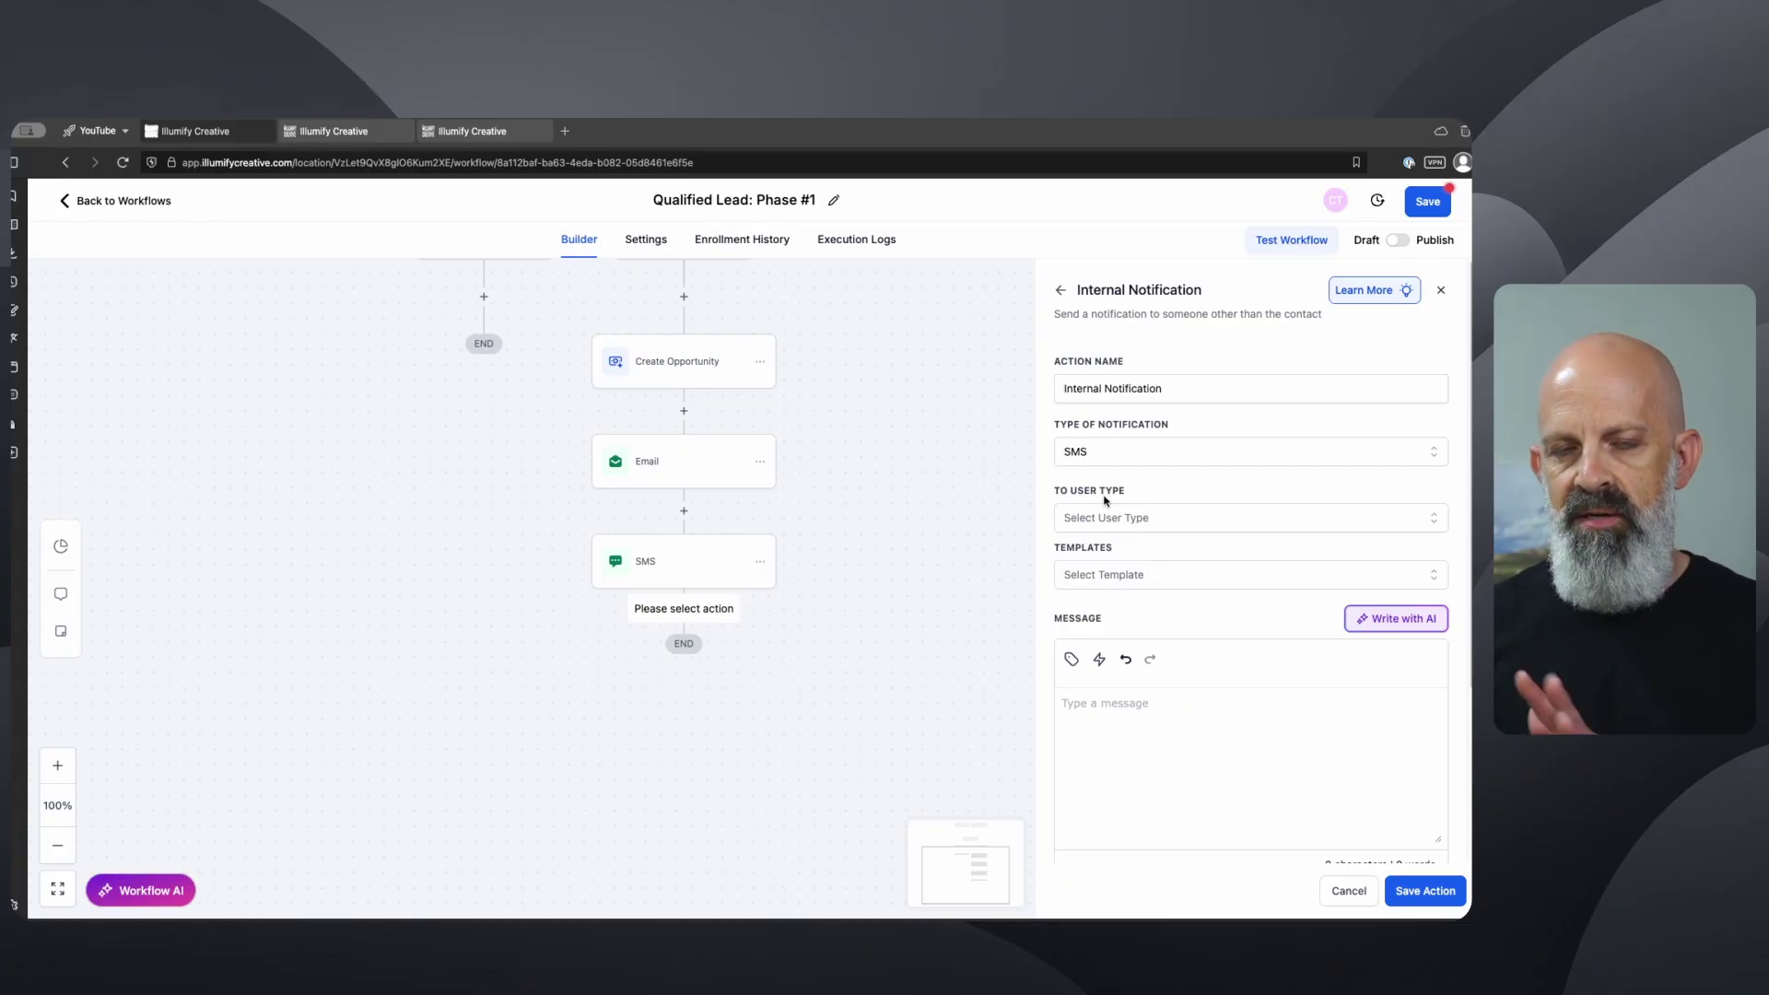
click(1115, 452)
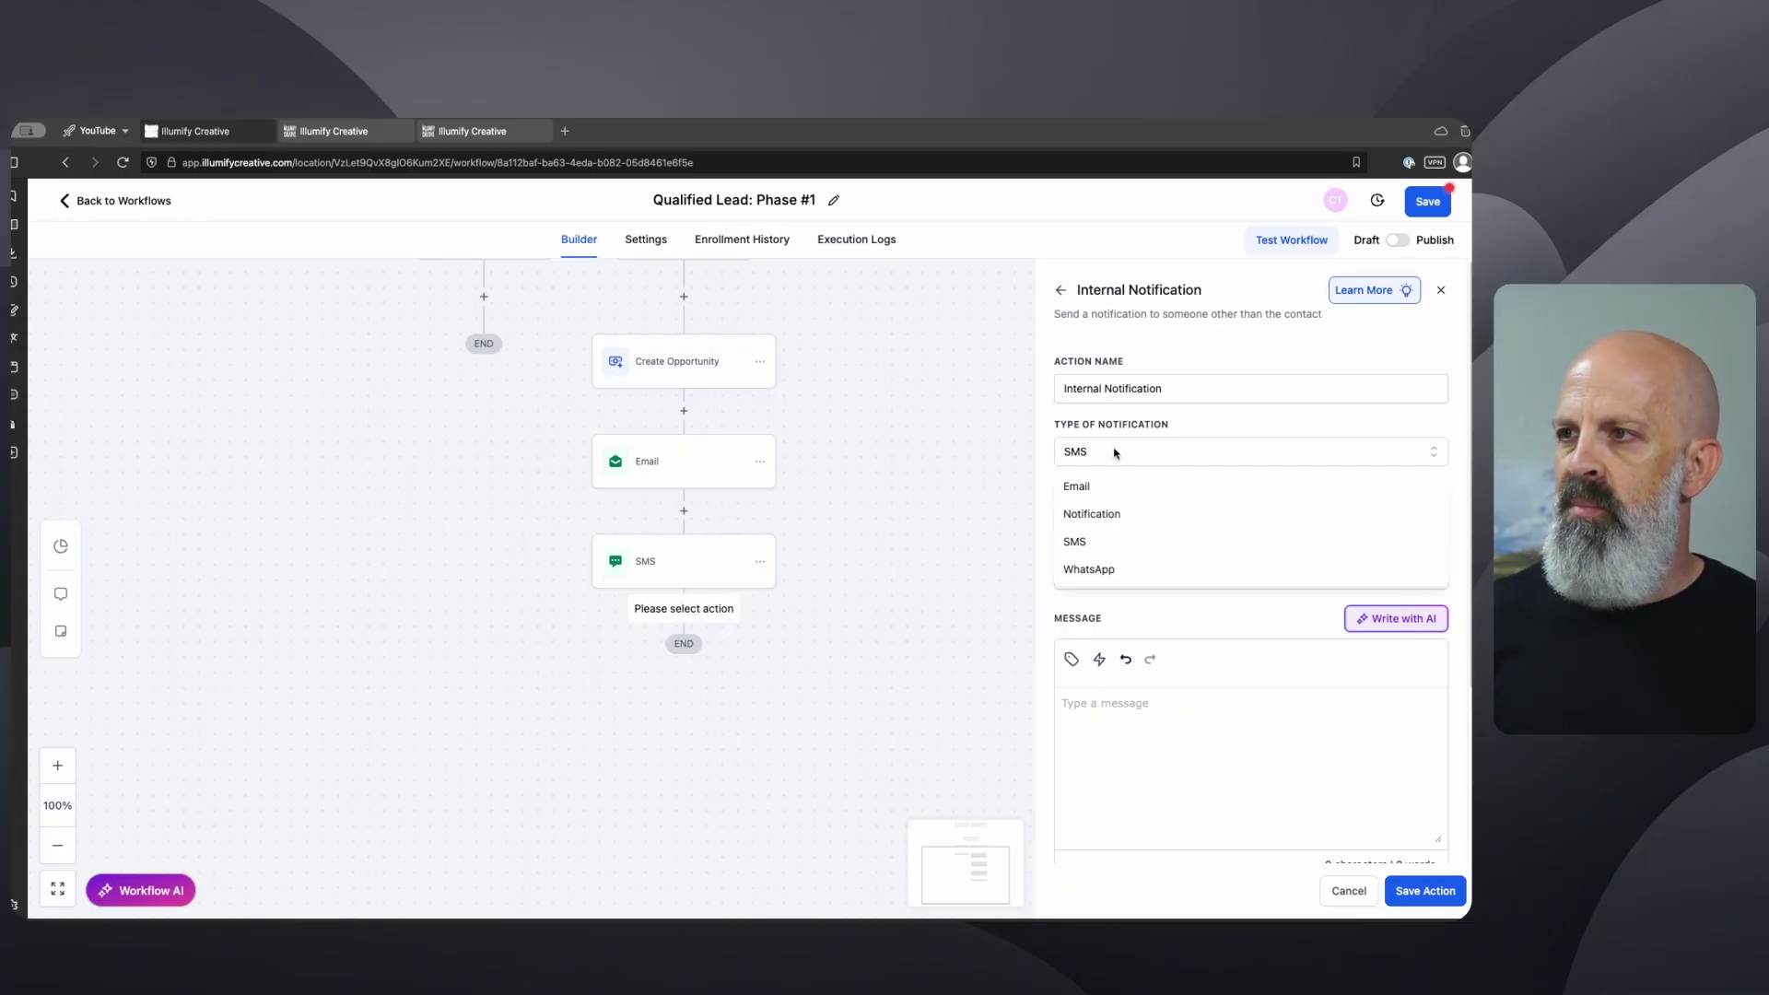
click(1112, 511)
- Set the notification's title to "Name: {{contact.name}}", using the contact's Full Name custom value
click(1080, 519)
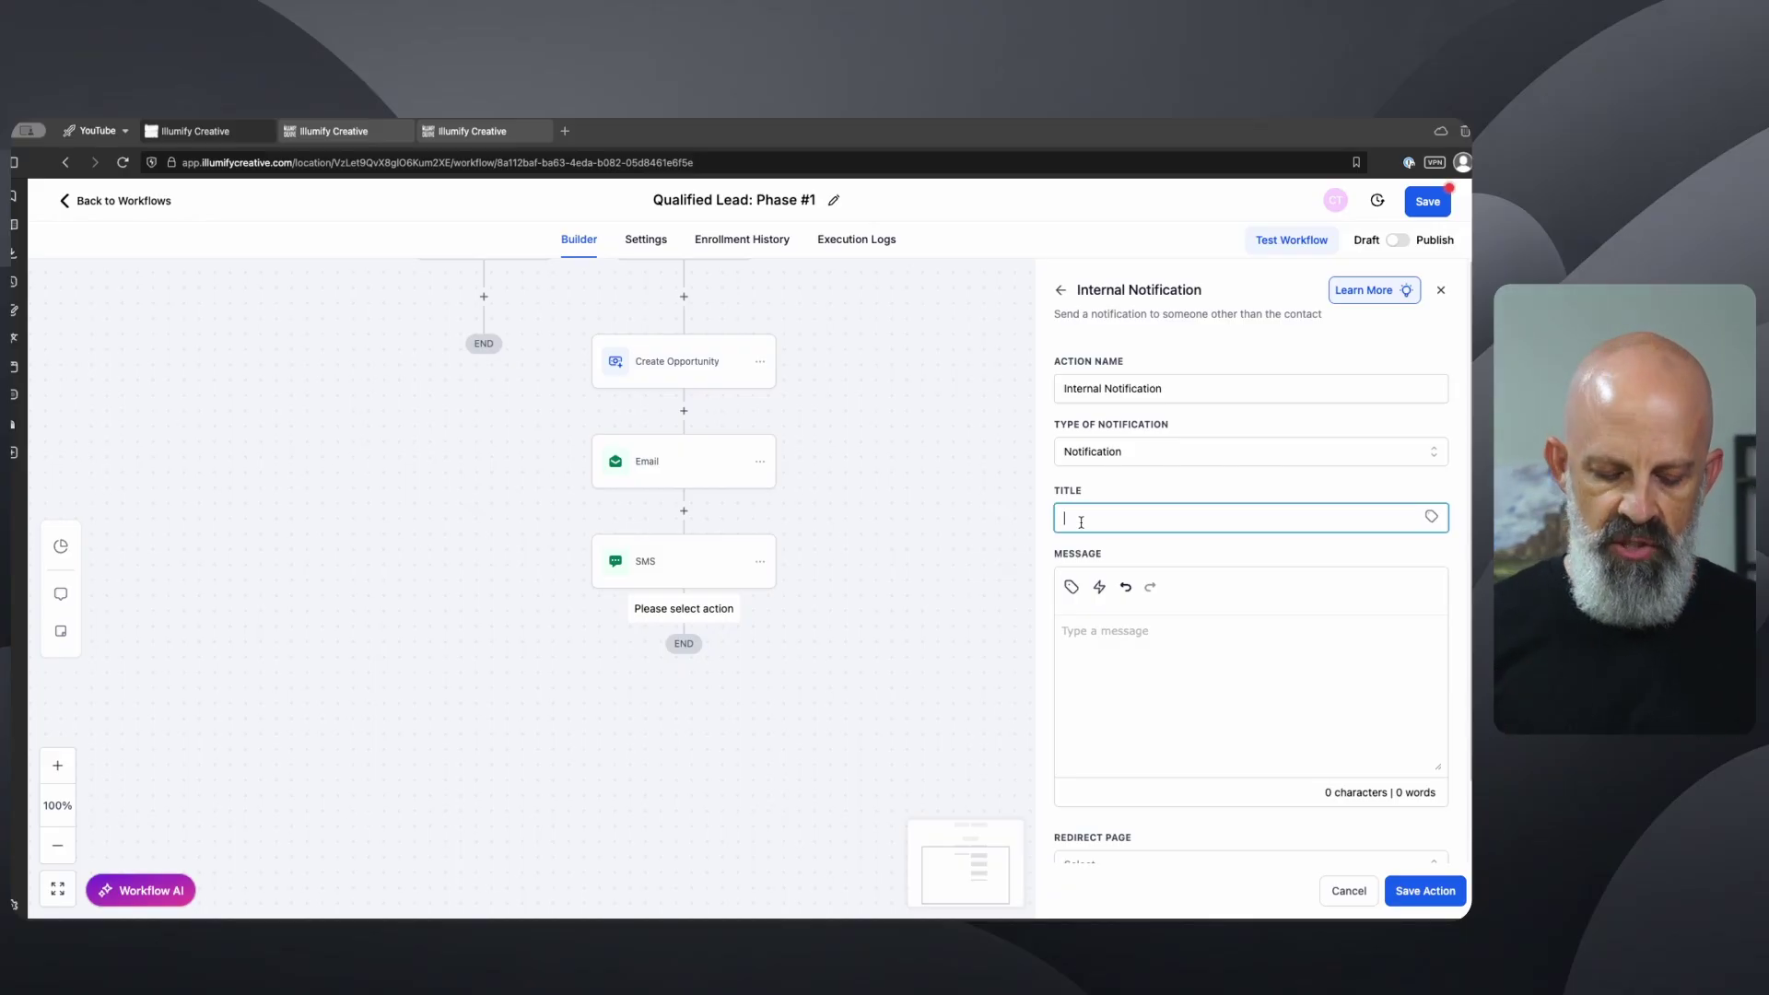
text(Name:)
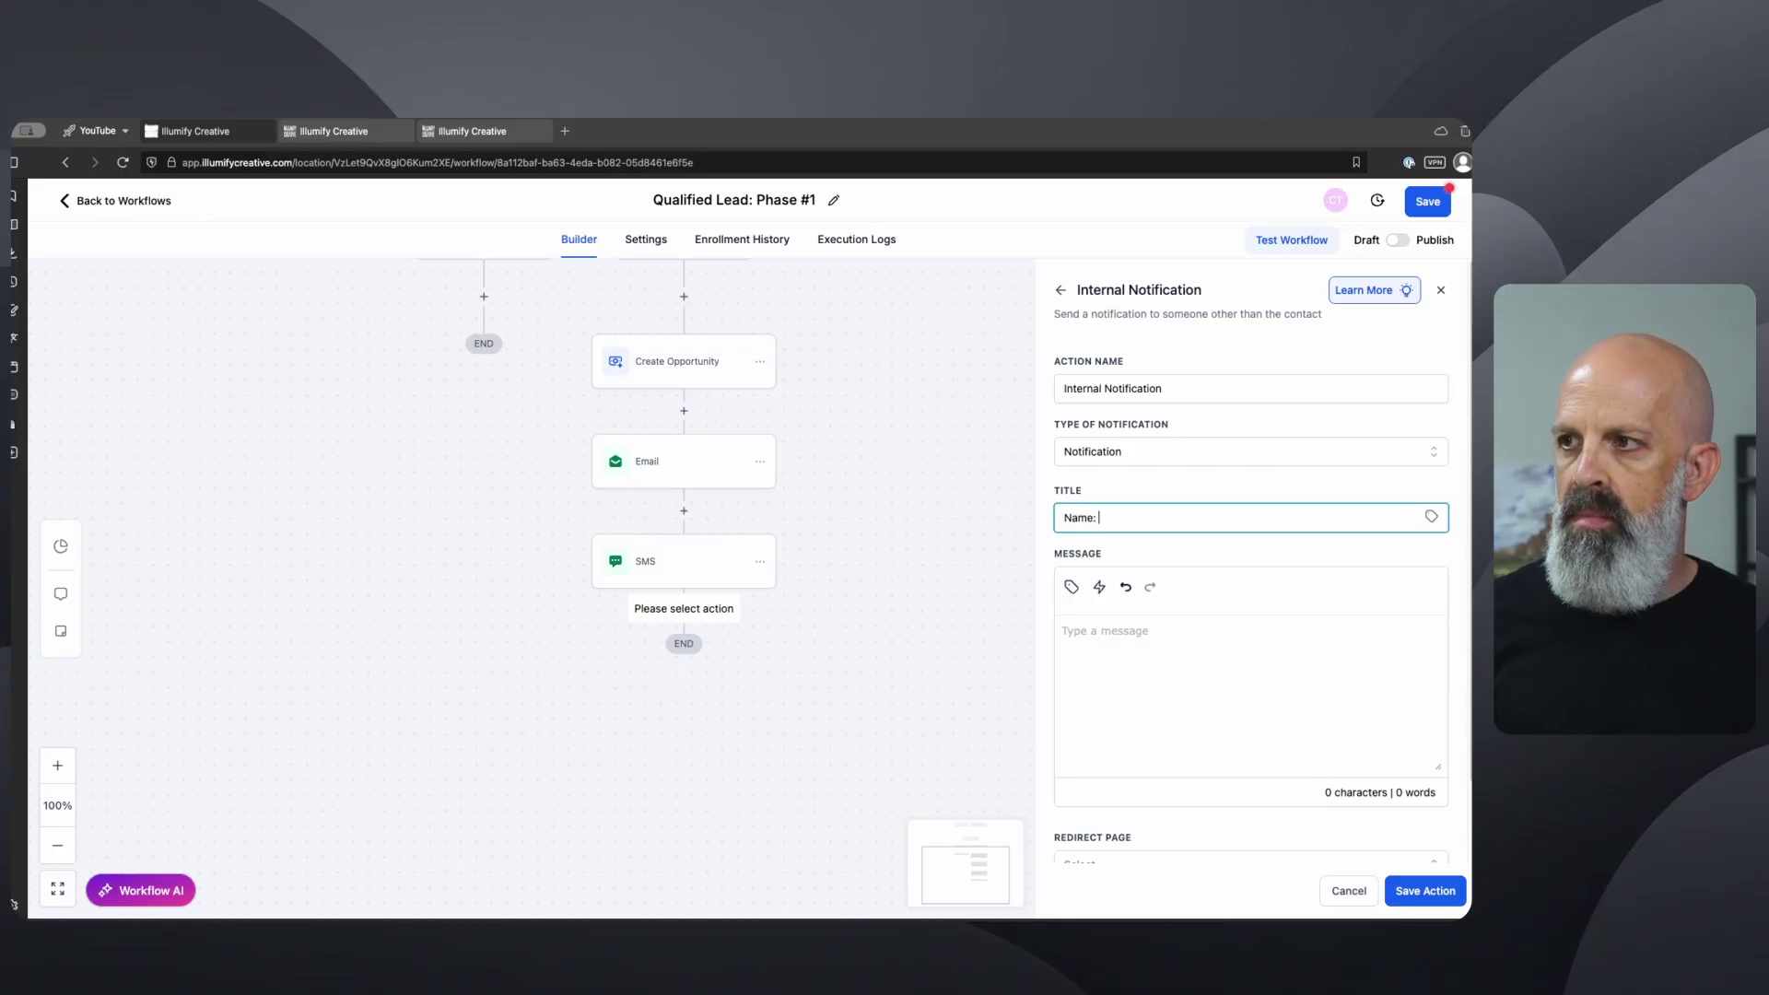
click(1431, 517)
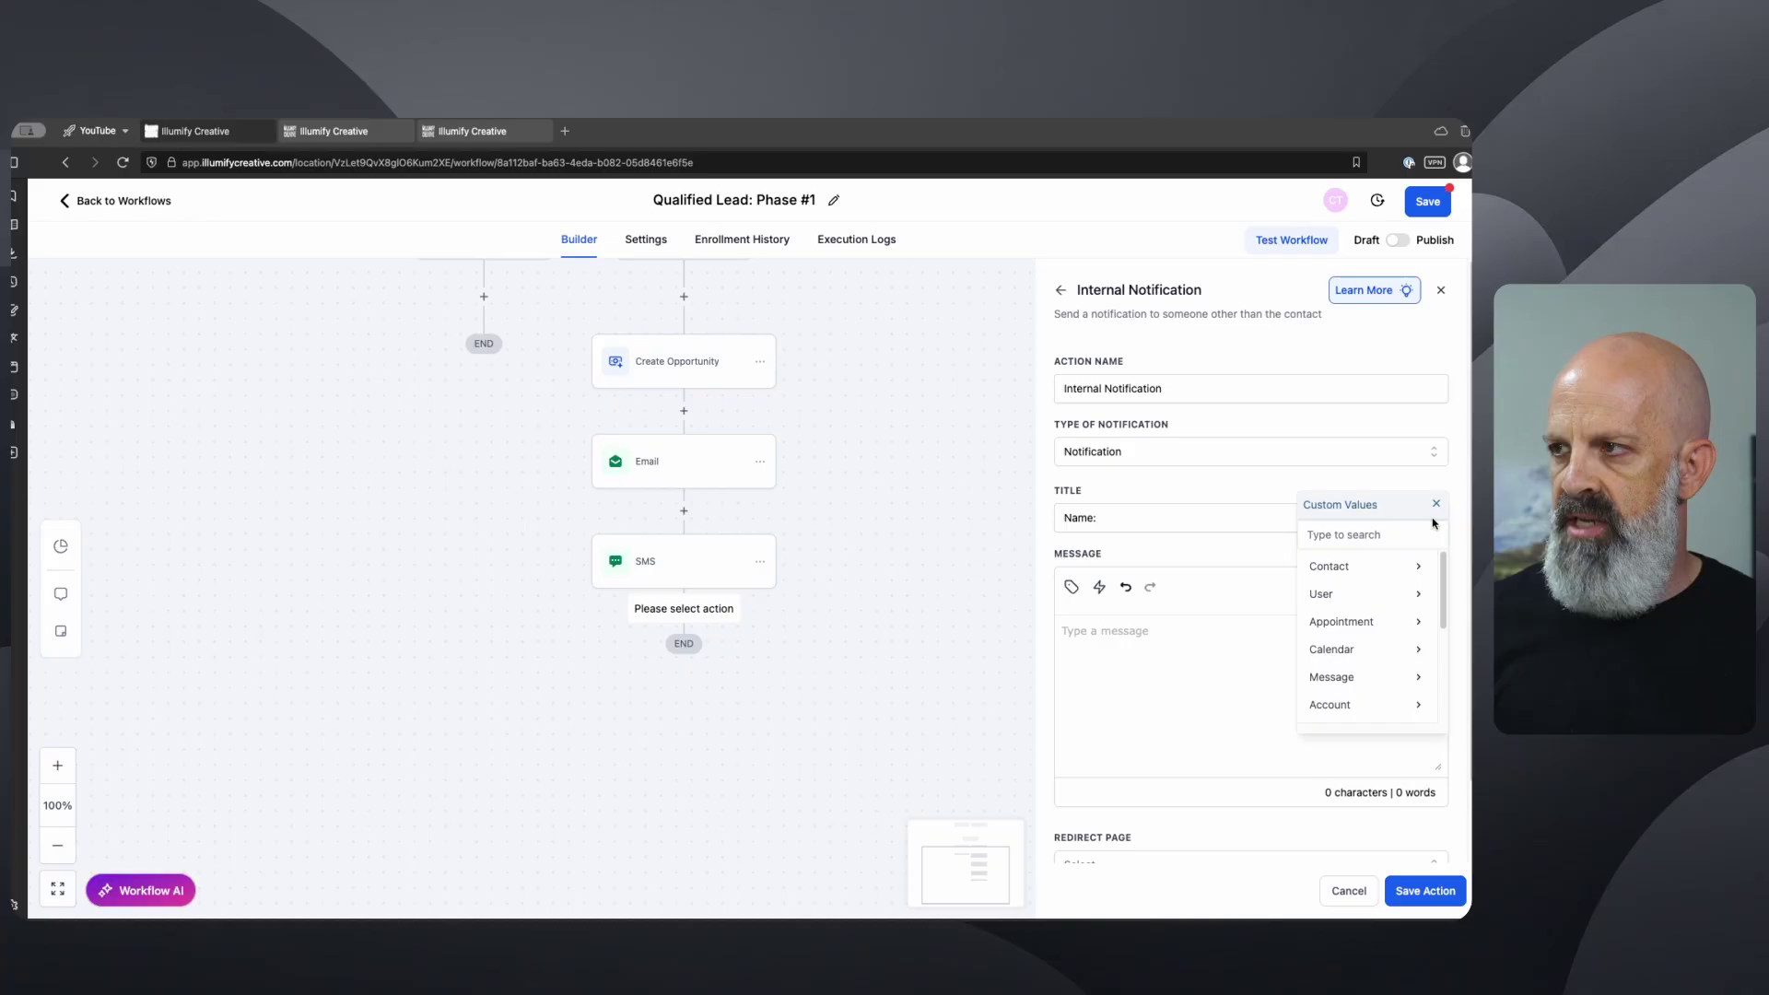
click(1346, 568)
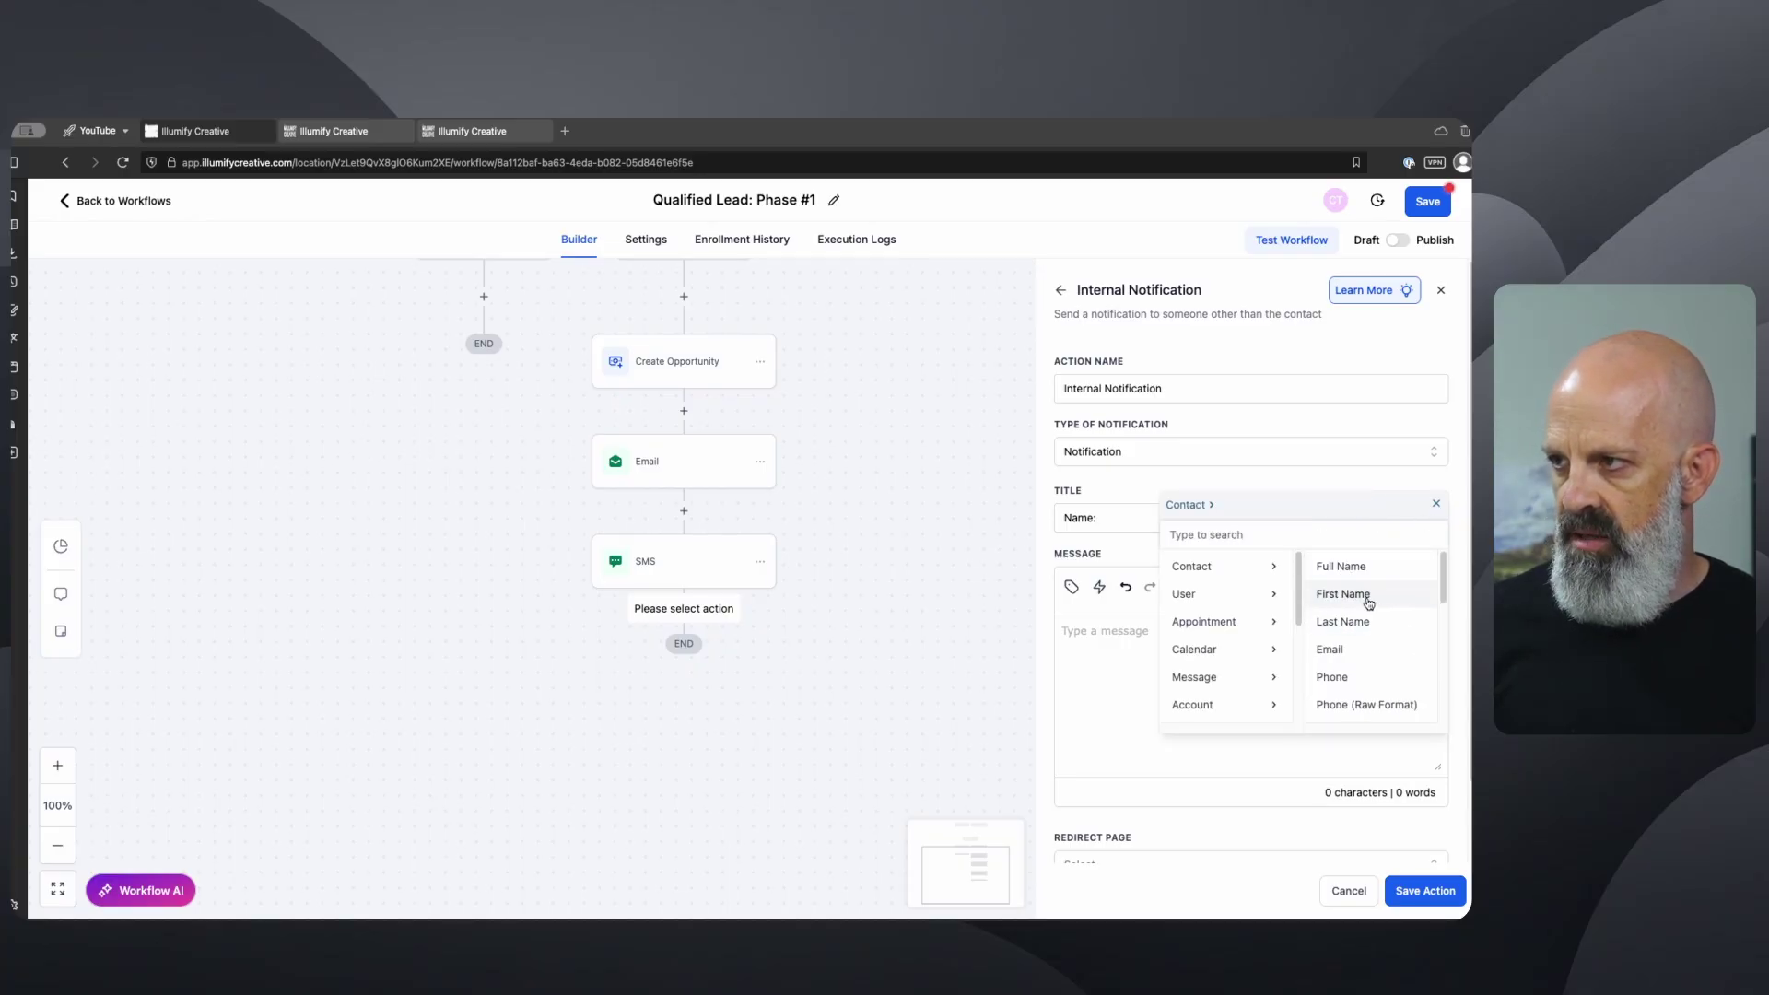
click(1355, 569)
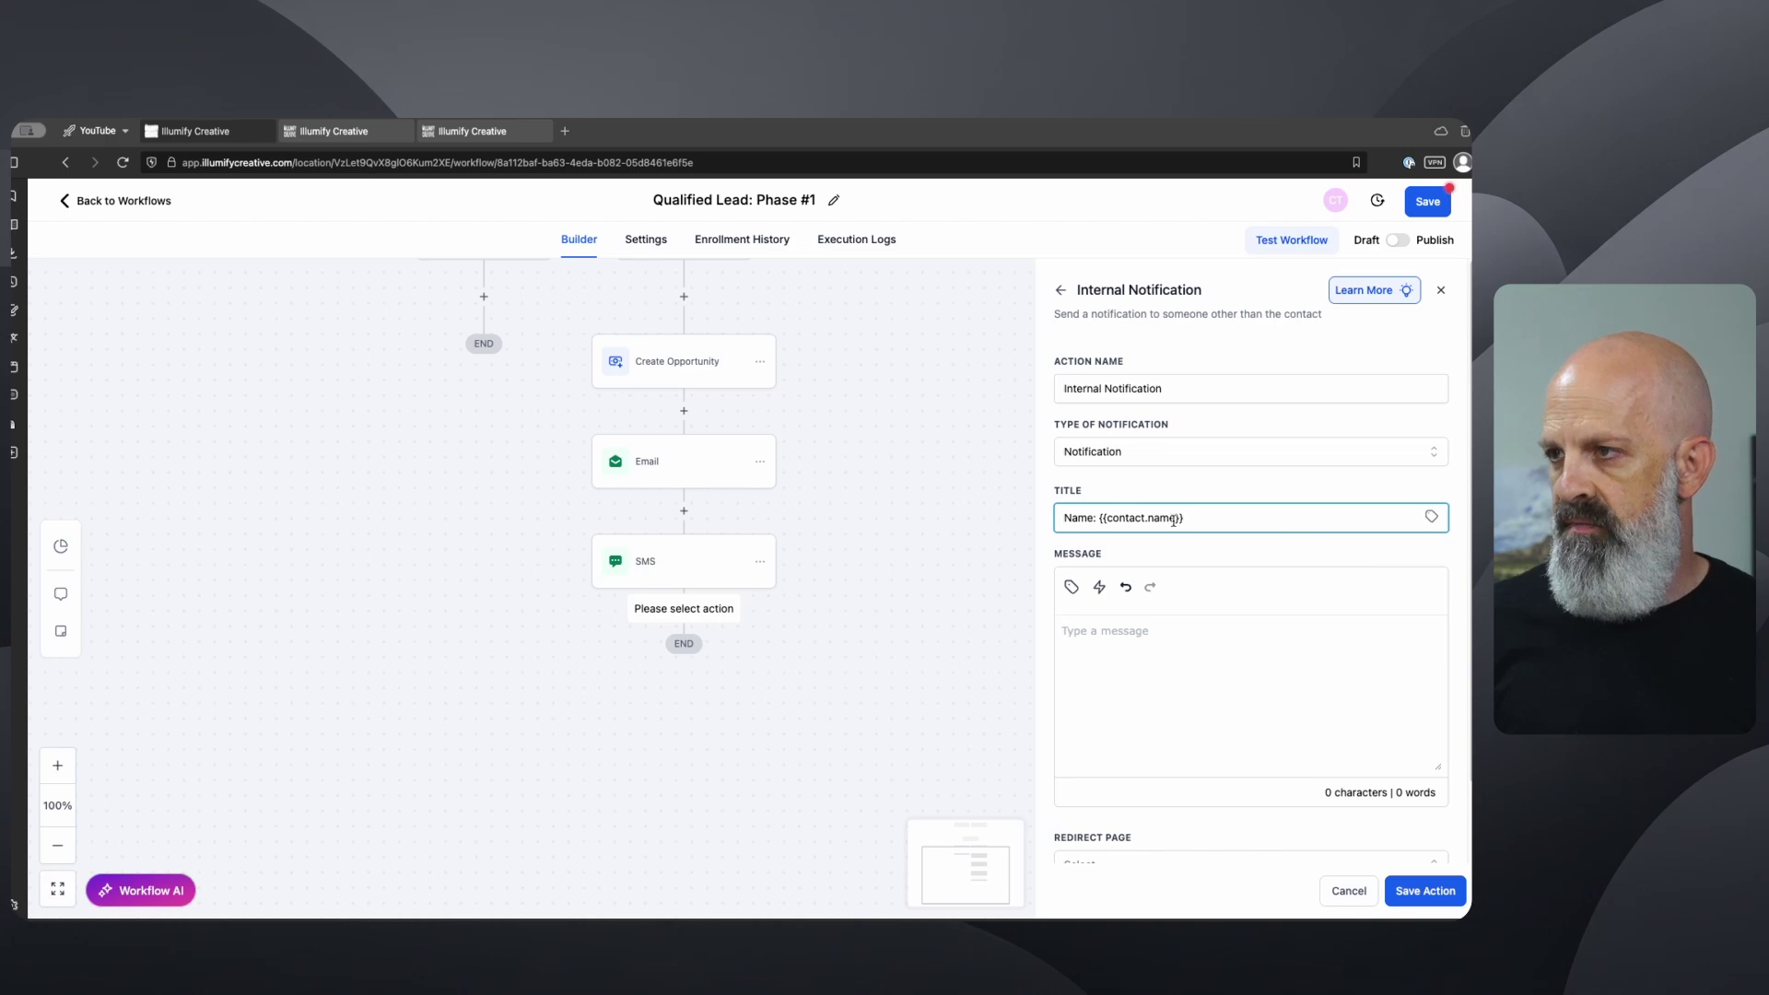
click(1098, 518)
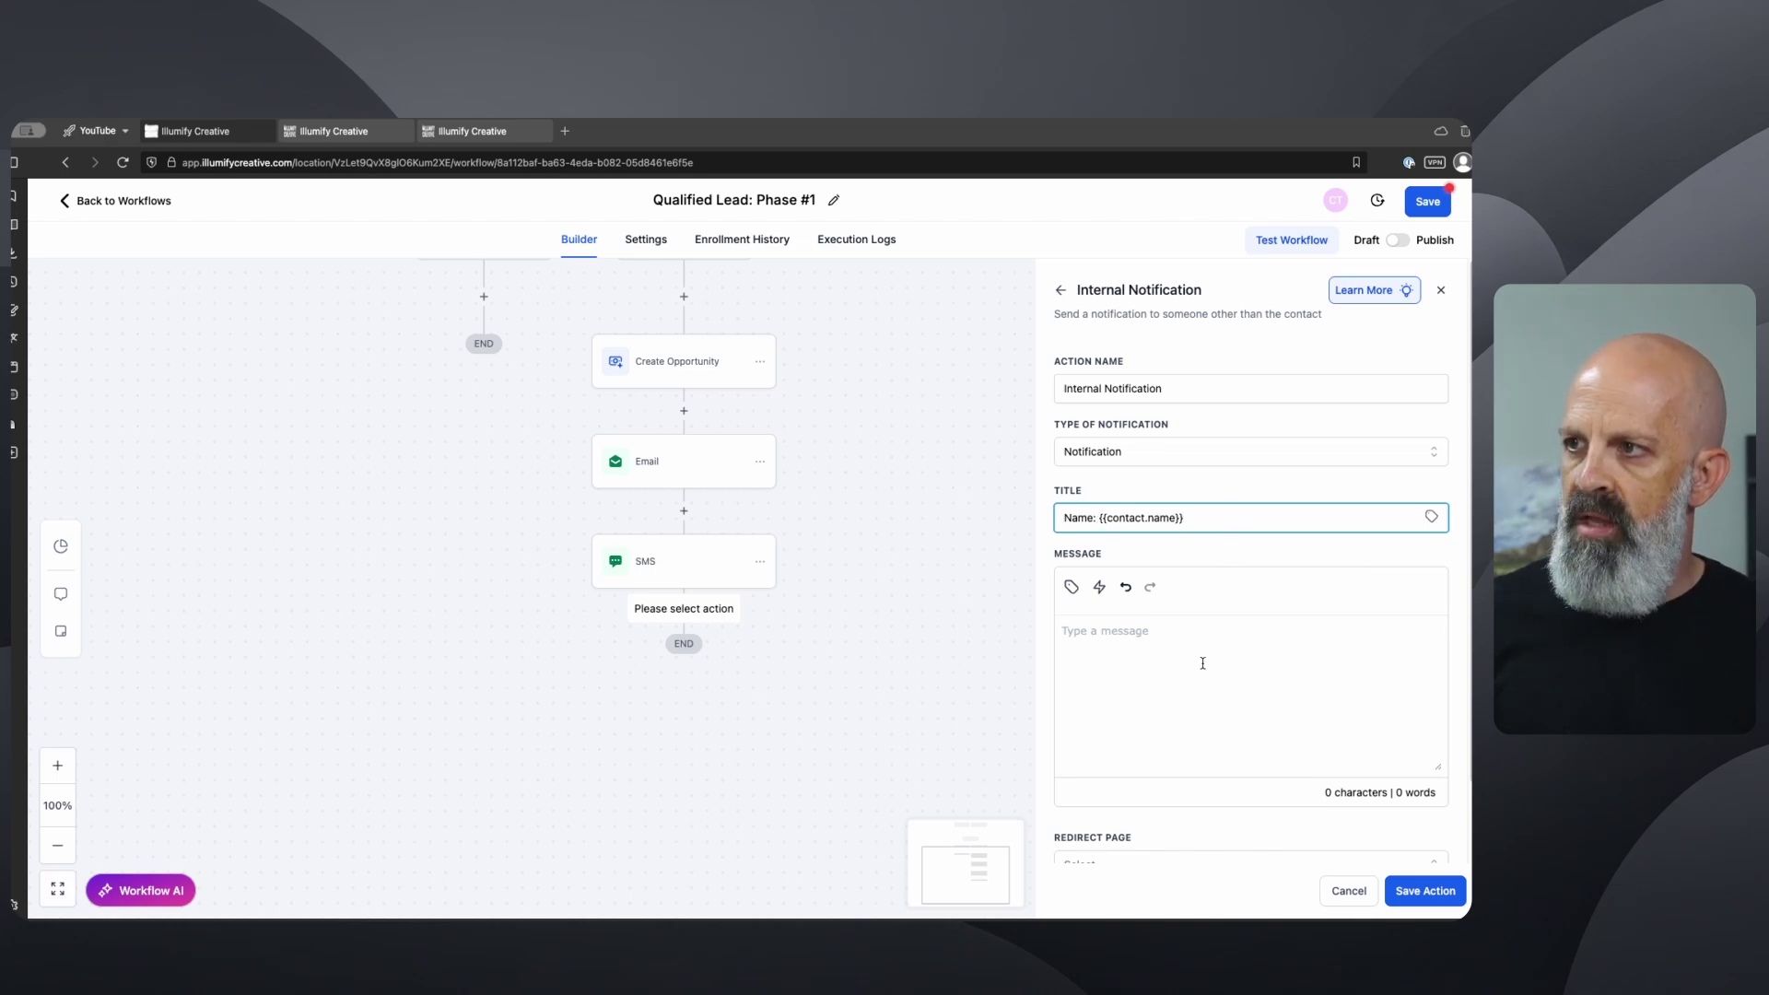
- Set the notification's message to "Next Step: call the new lead."
click(1147, 649)
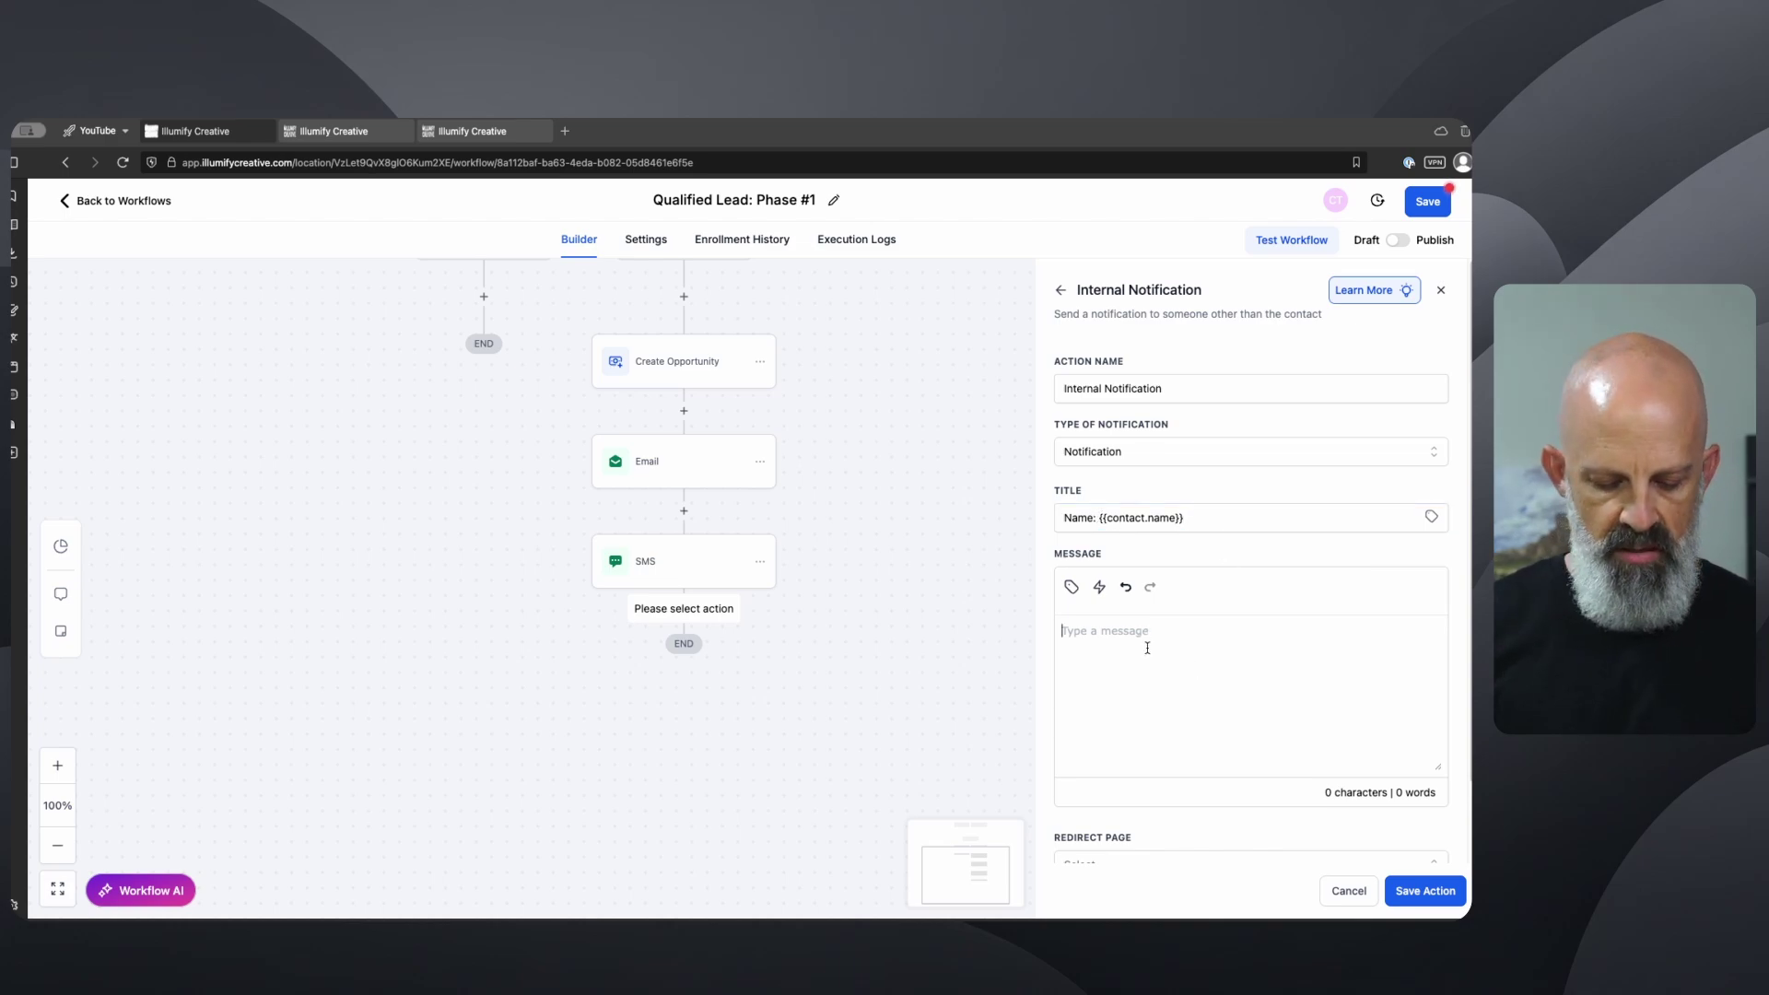
text(NextStep:)
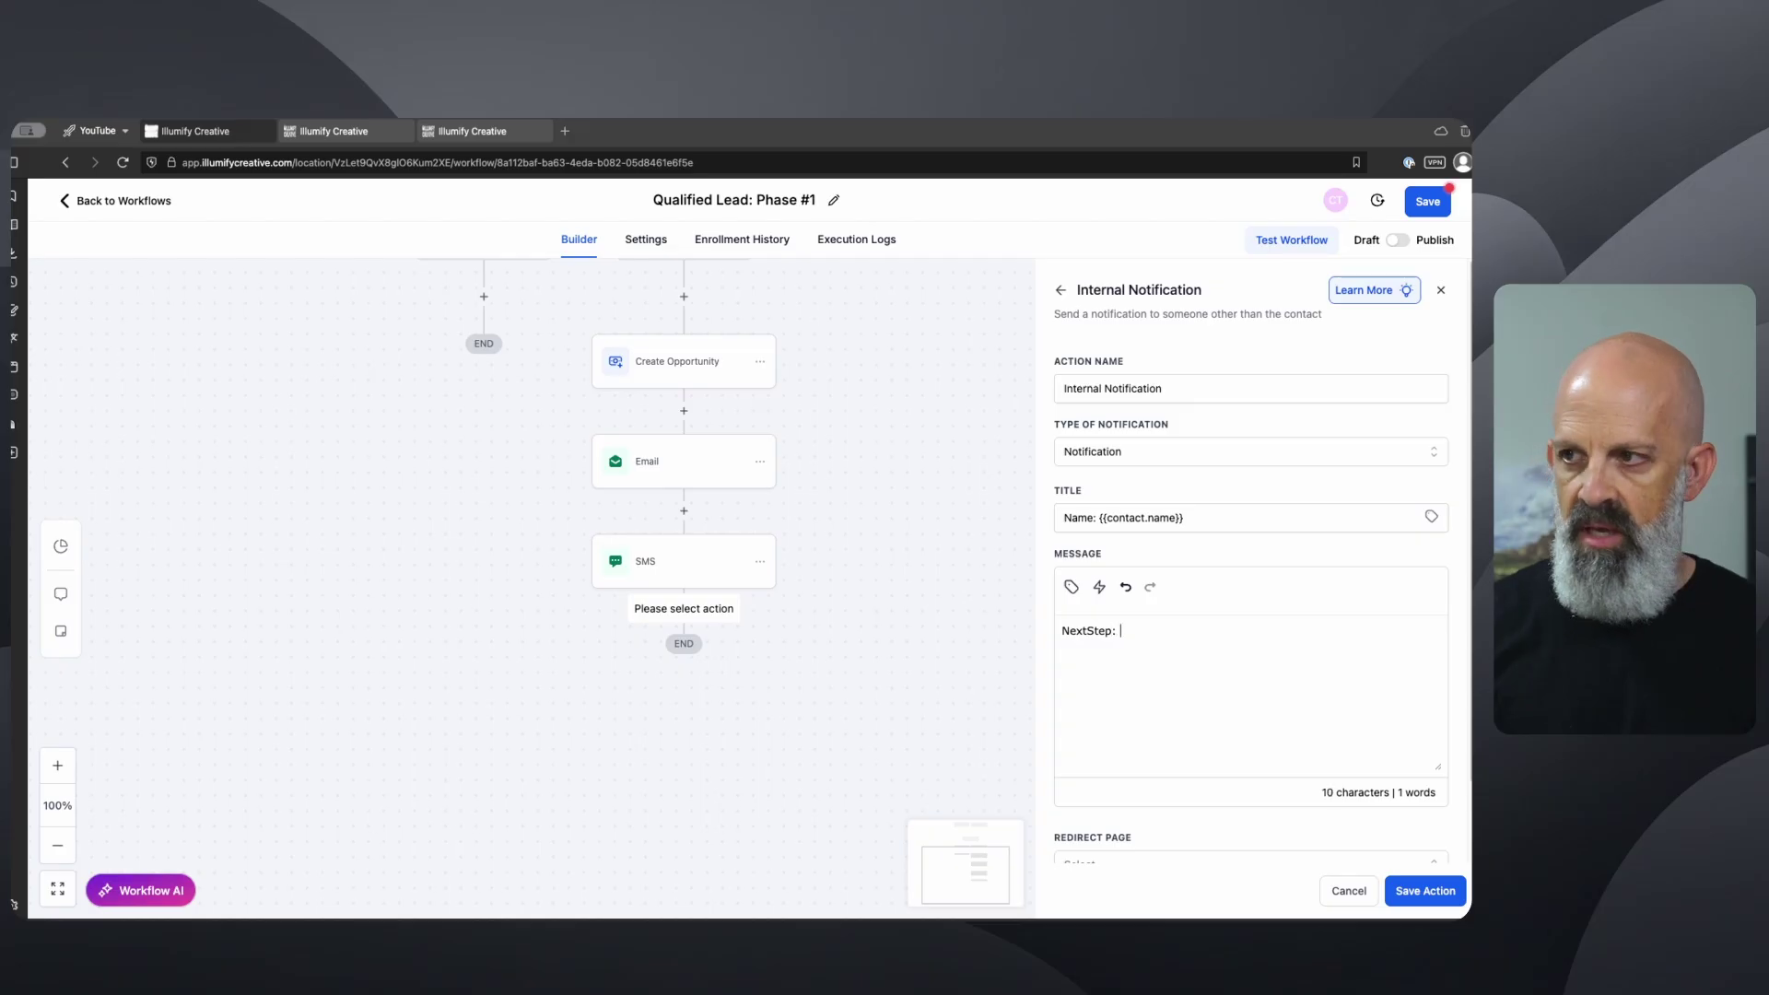
click(1091, 630)
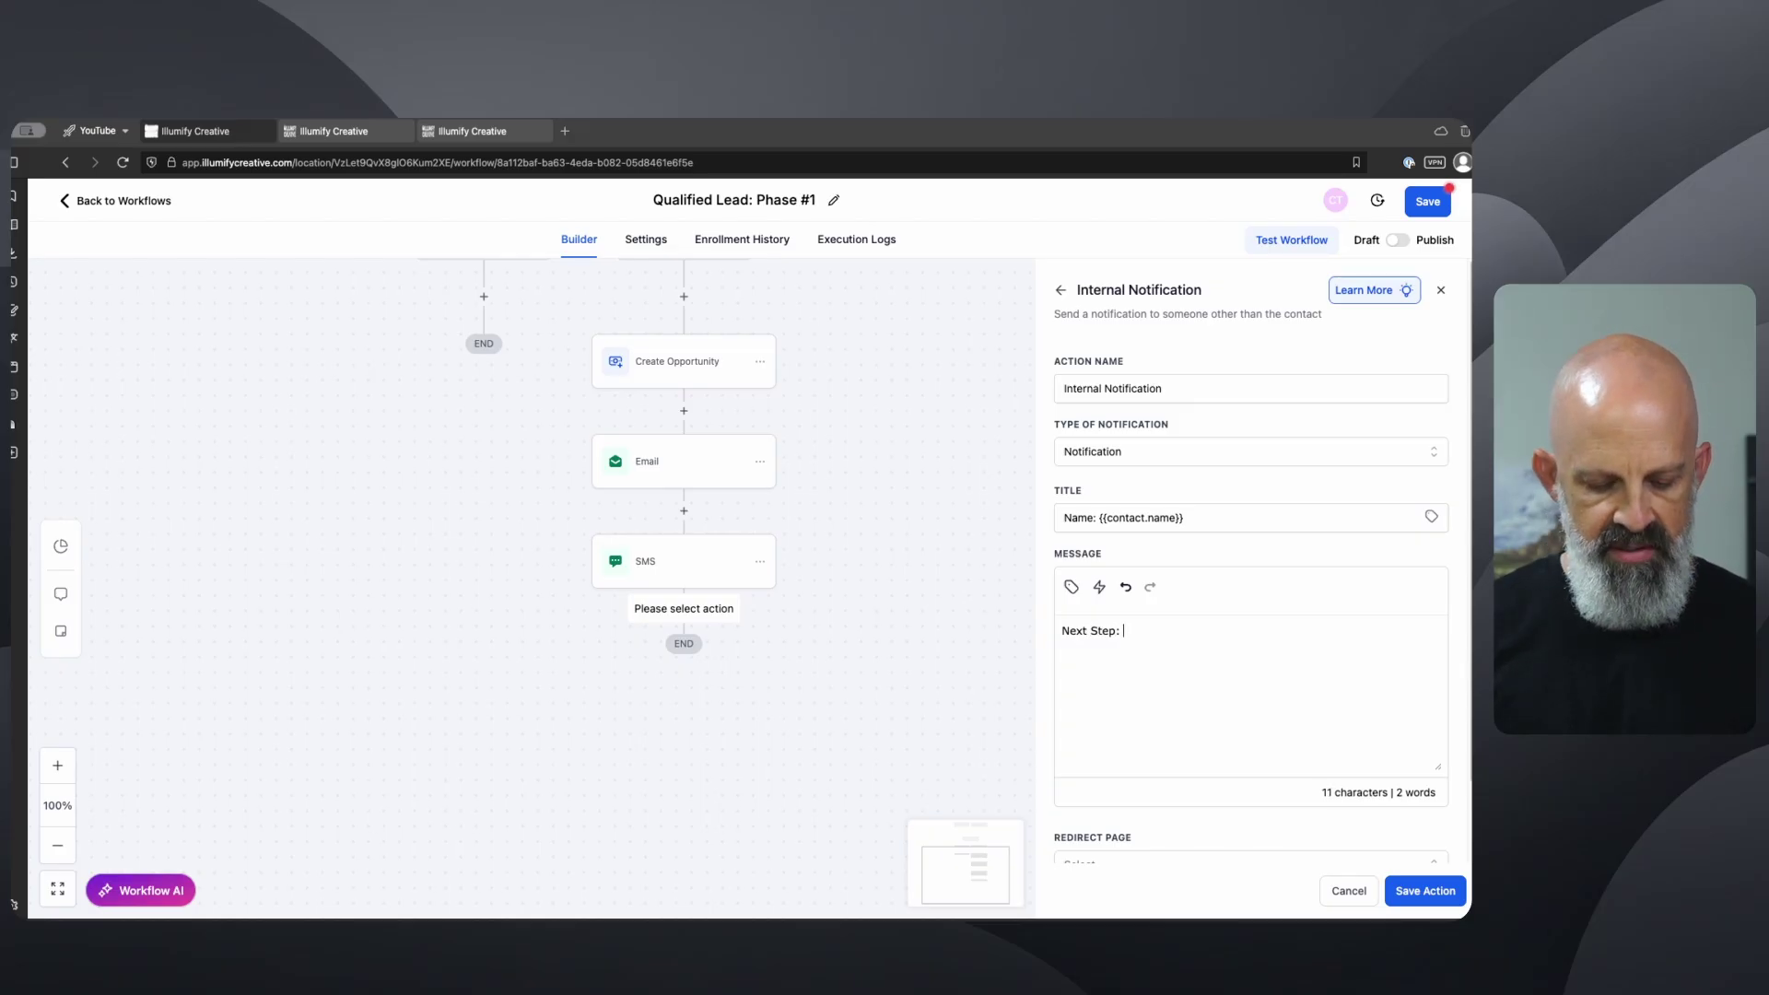
text(call the)
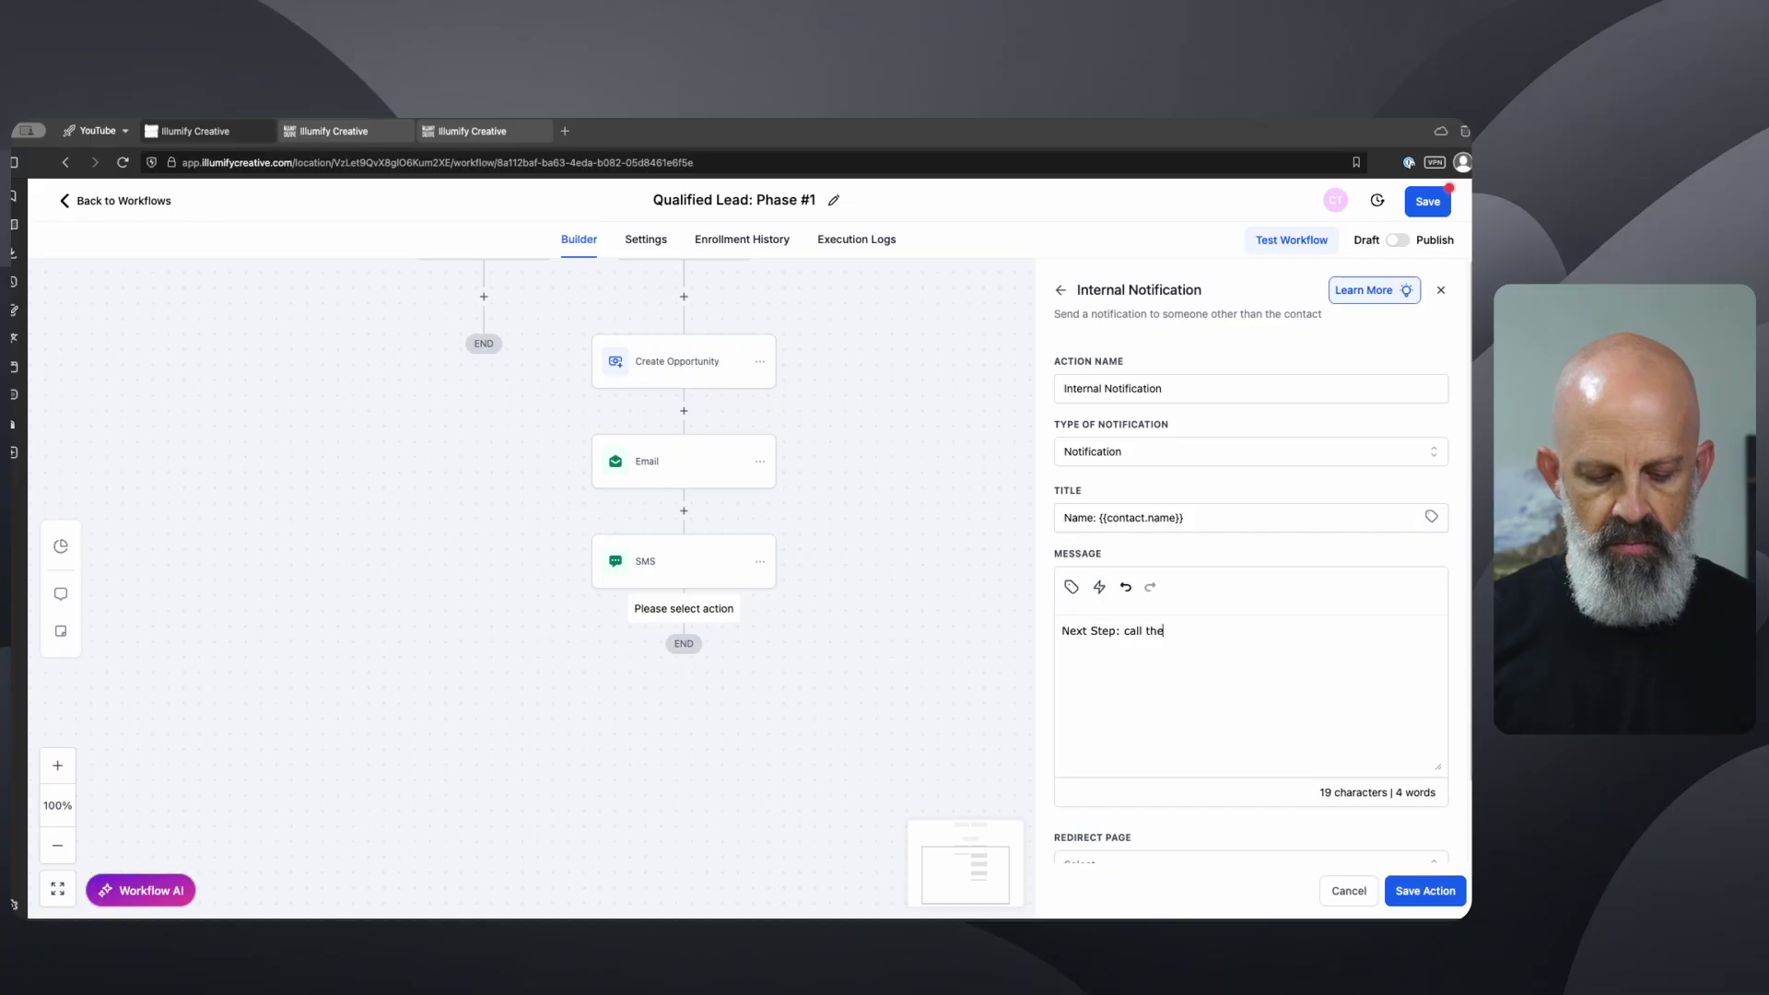
text( new lead.)
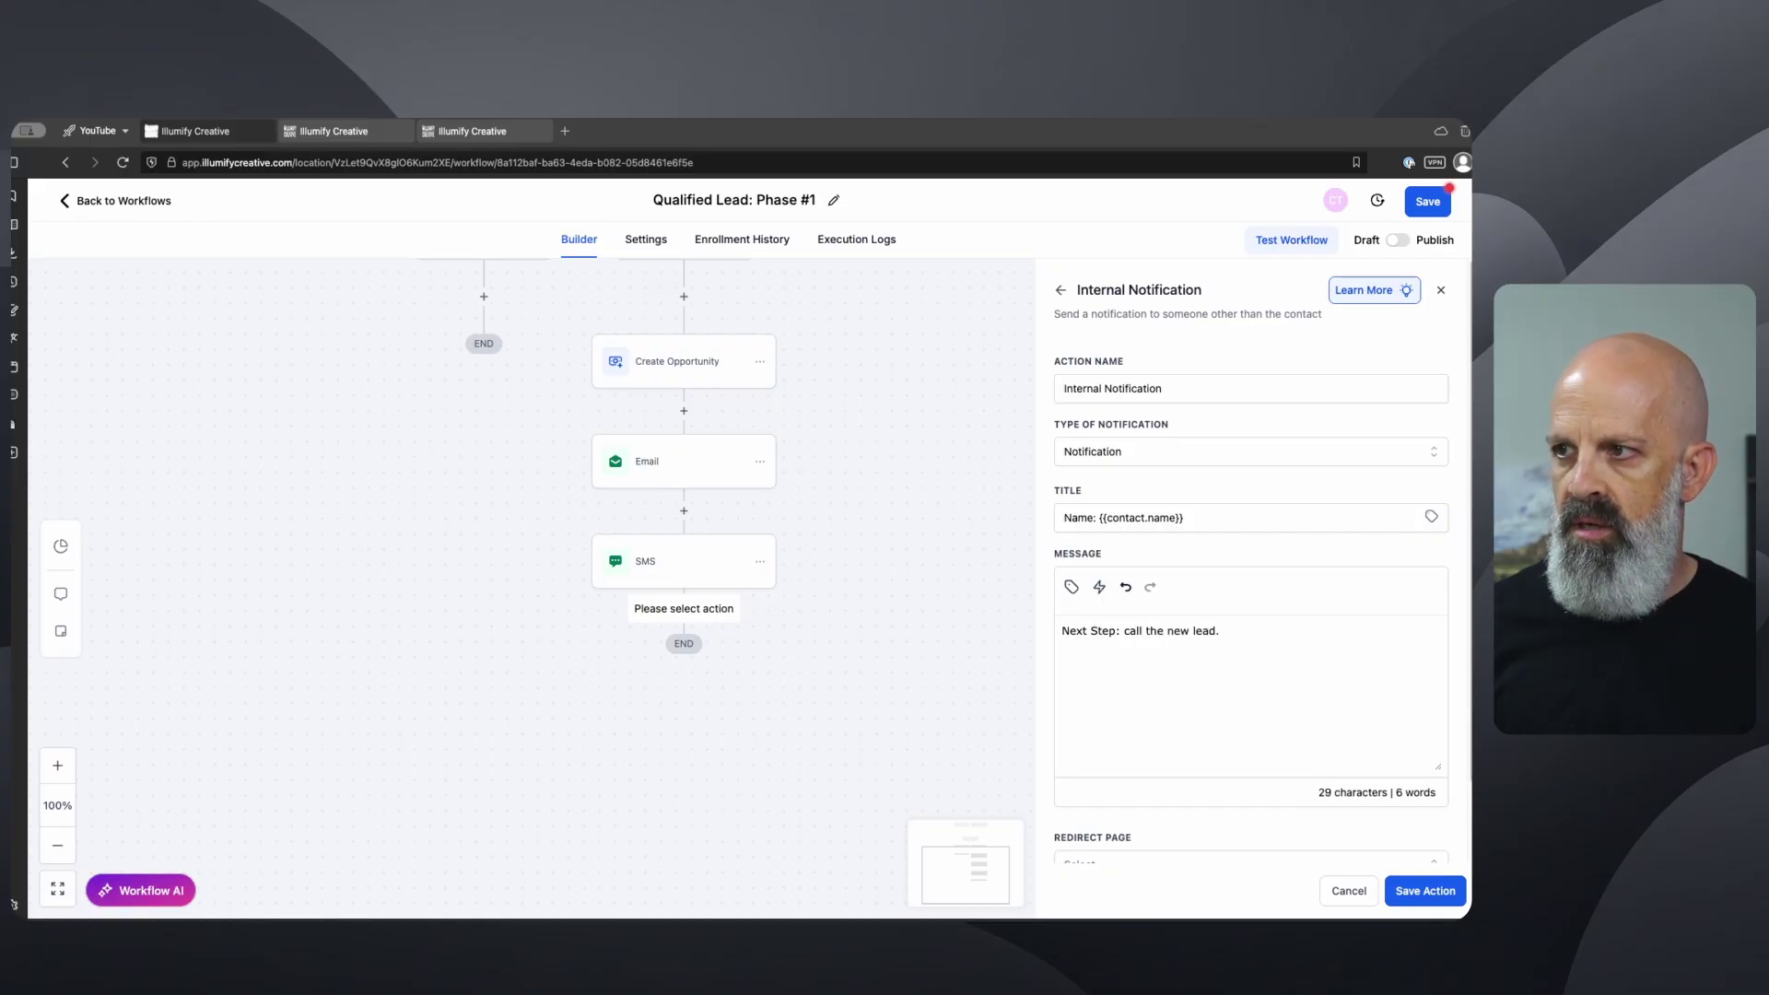
- Set the notification's redirect page to Opportunity and its recipient type to User assigned to the contact
scroll(1252, 719, down, 1)
click(1201, 833)
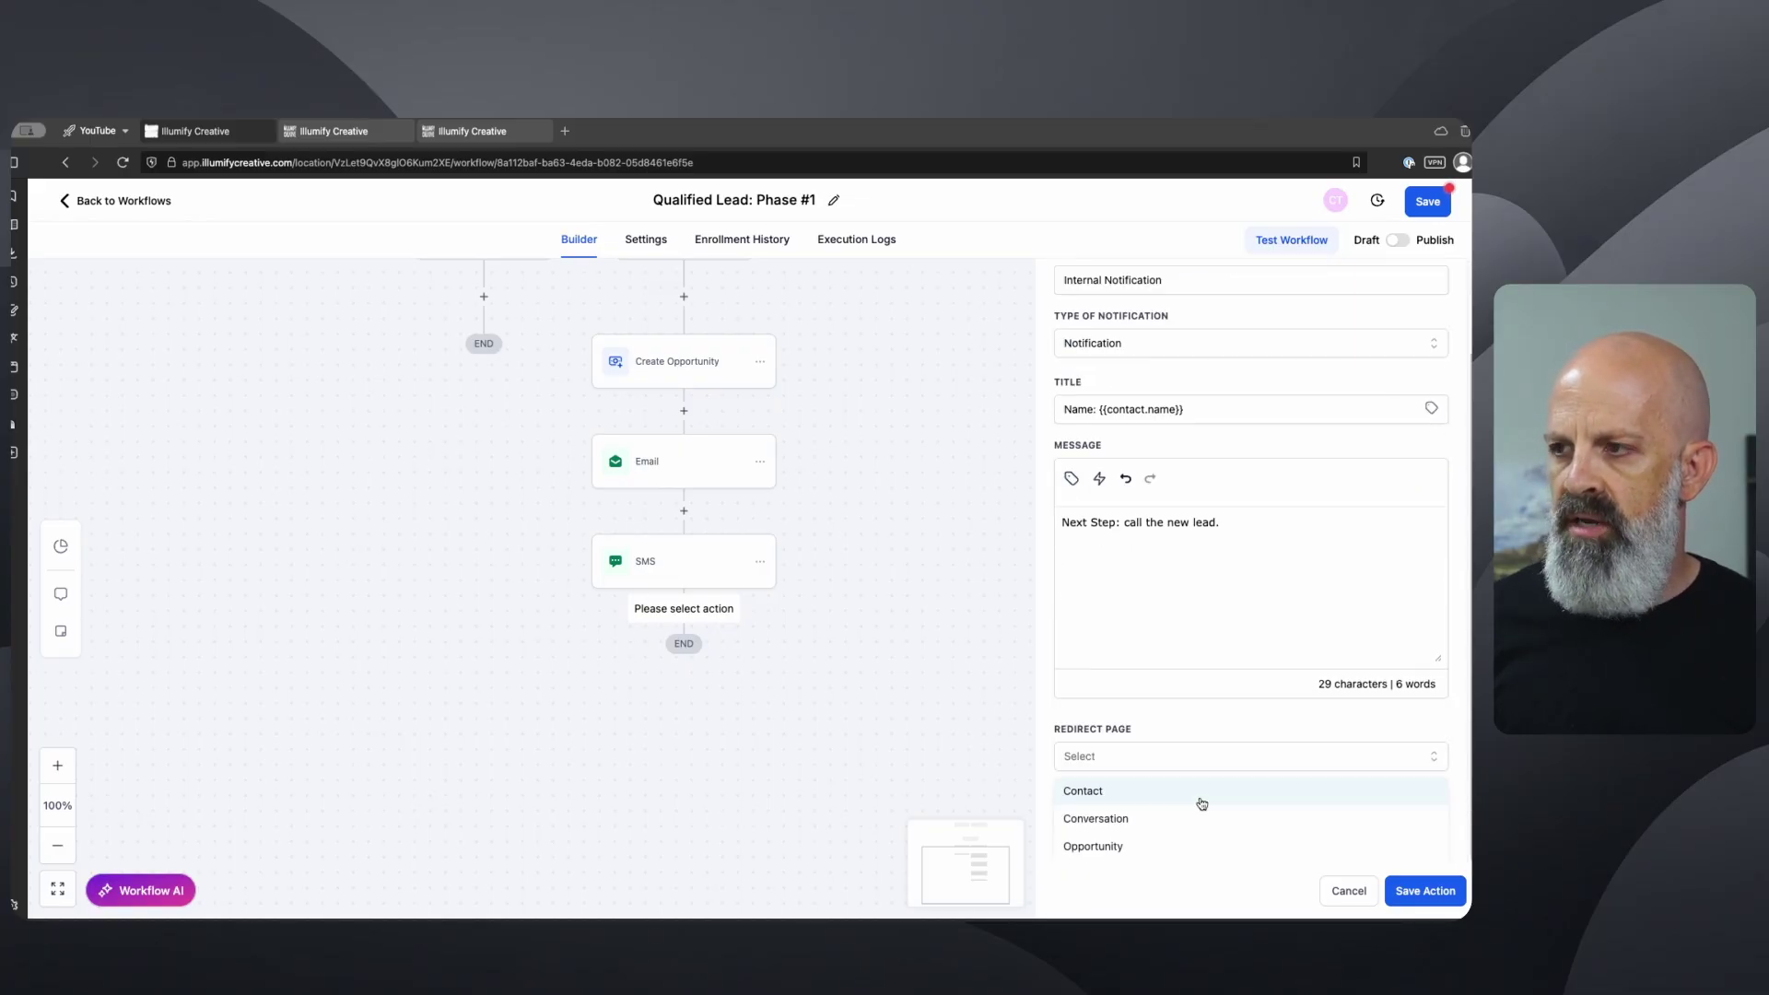
click(1167, 844)
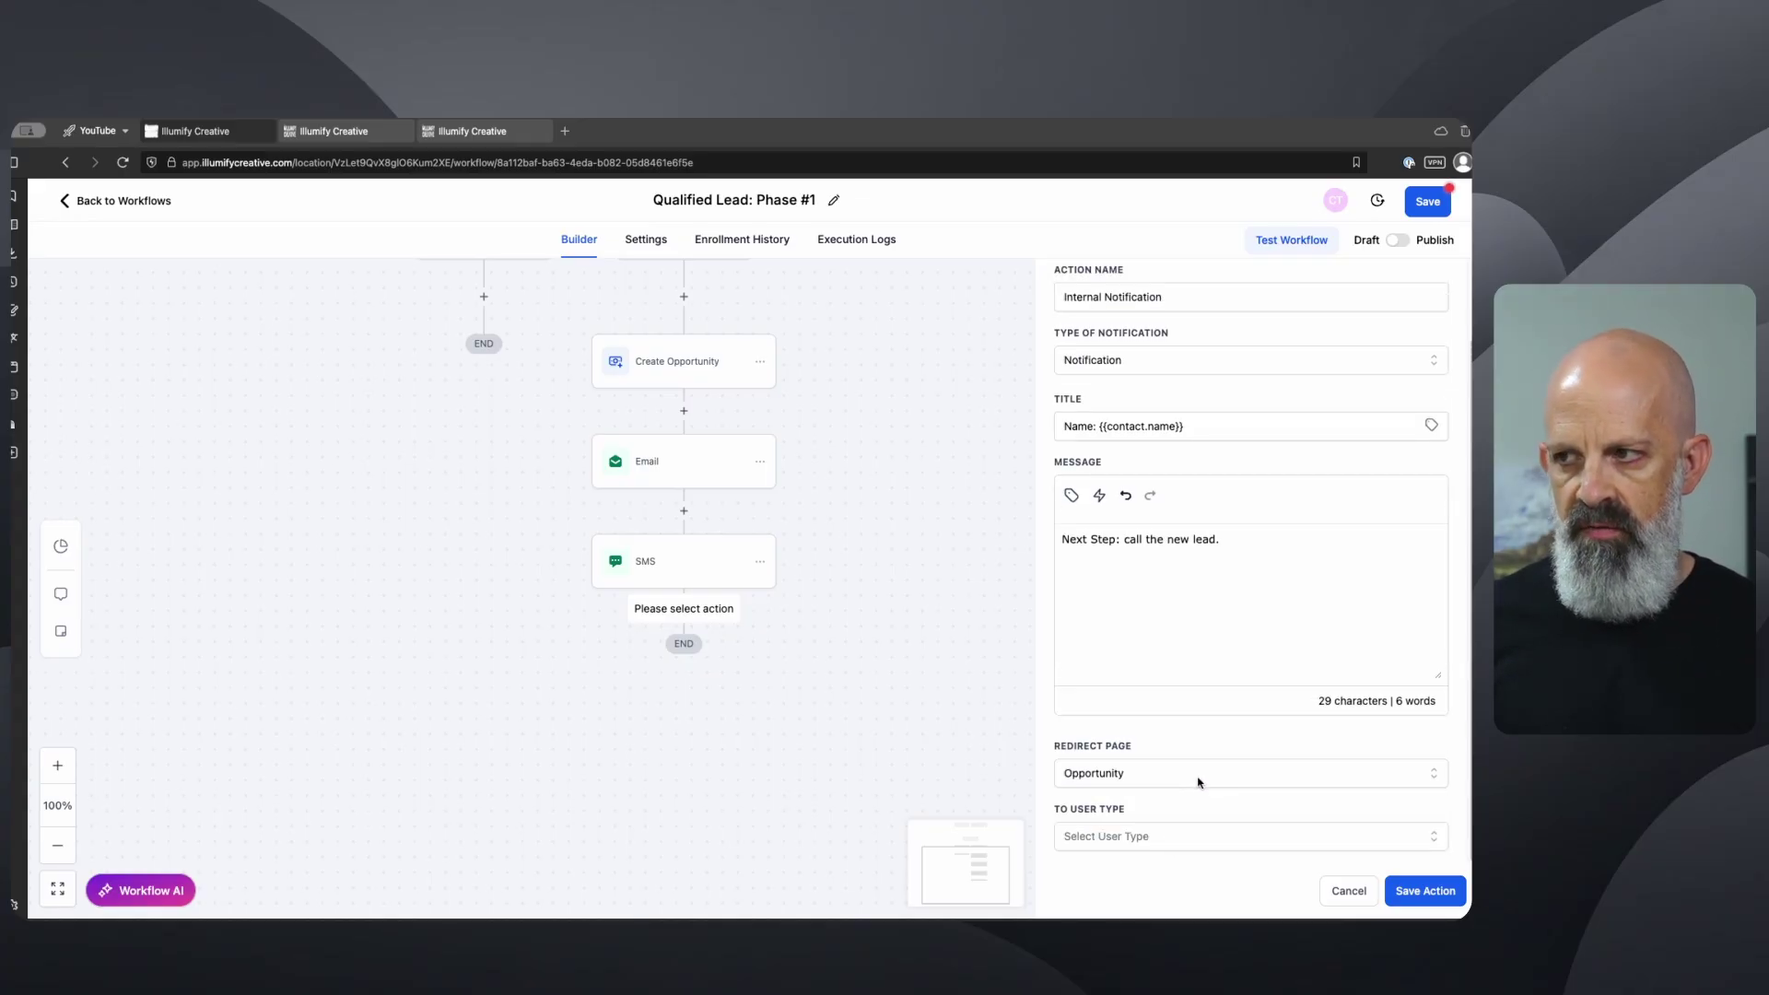
click(1198, 836)
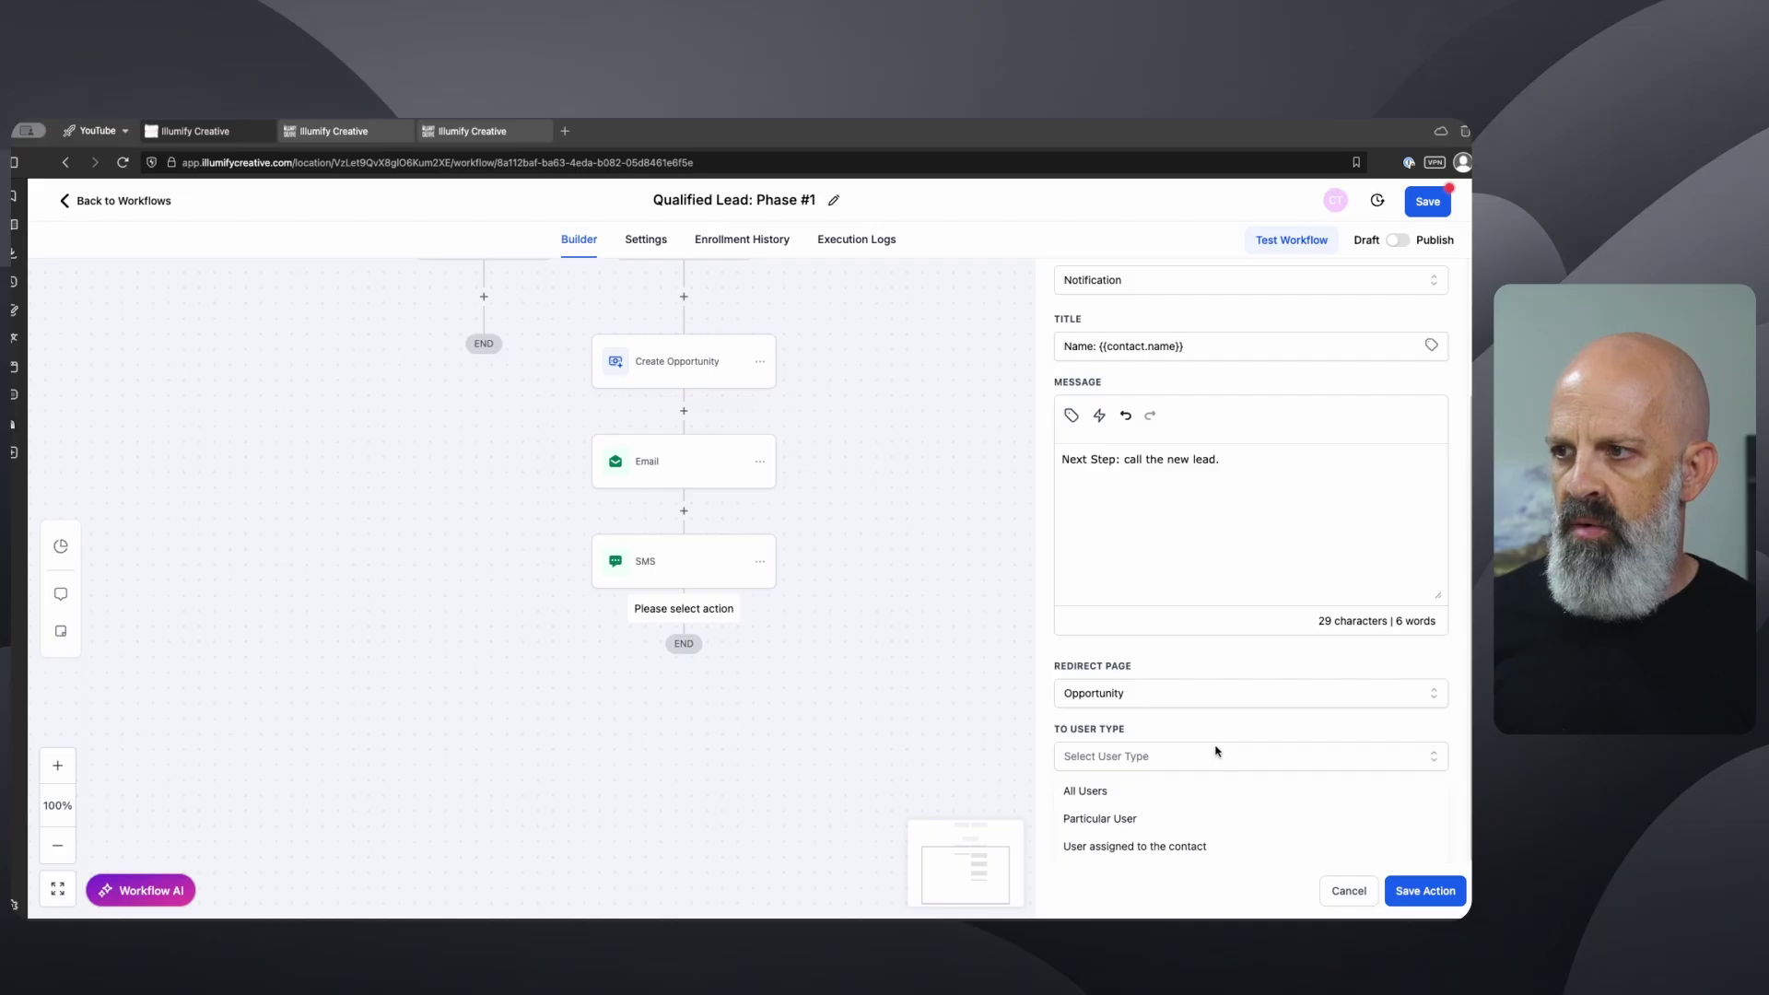
click(1159, 849)
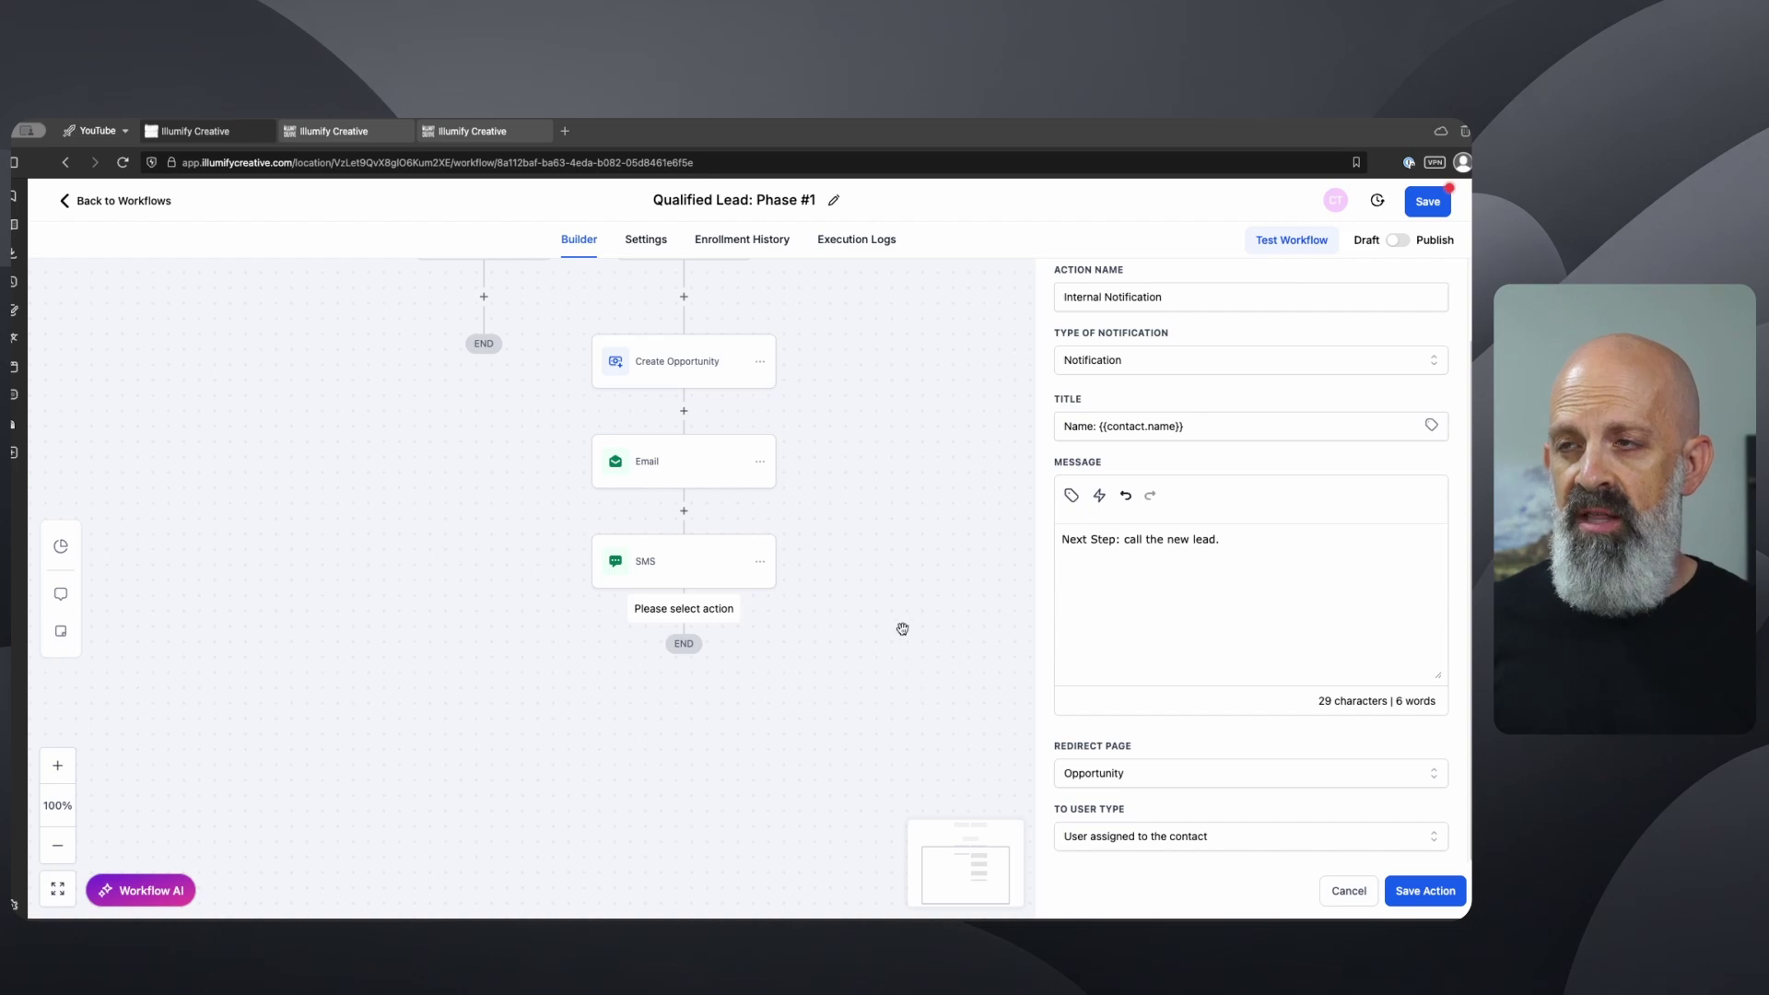
scroll(926, 553, up, 3)
scroll(746, 409, up, 3)
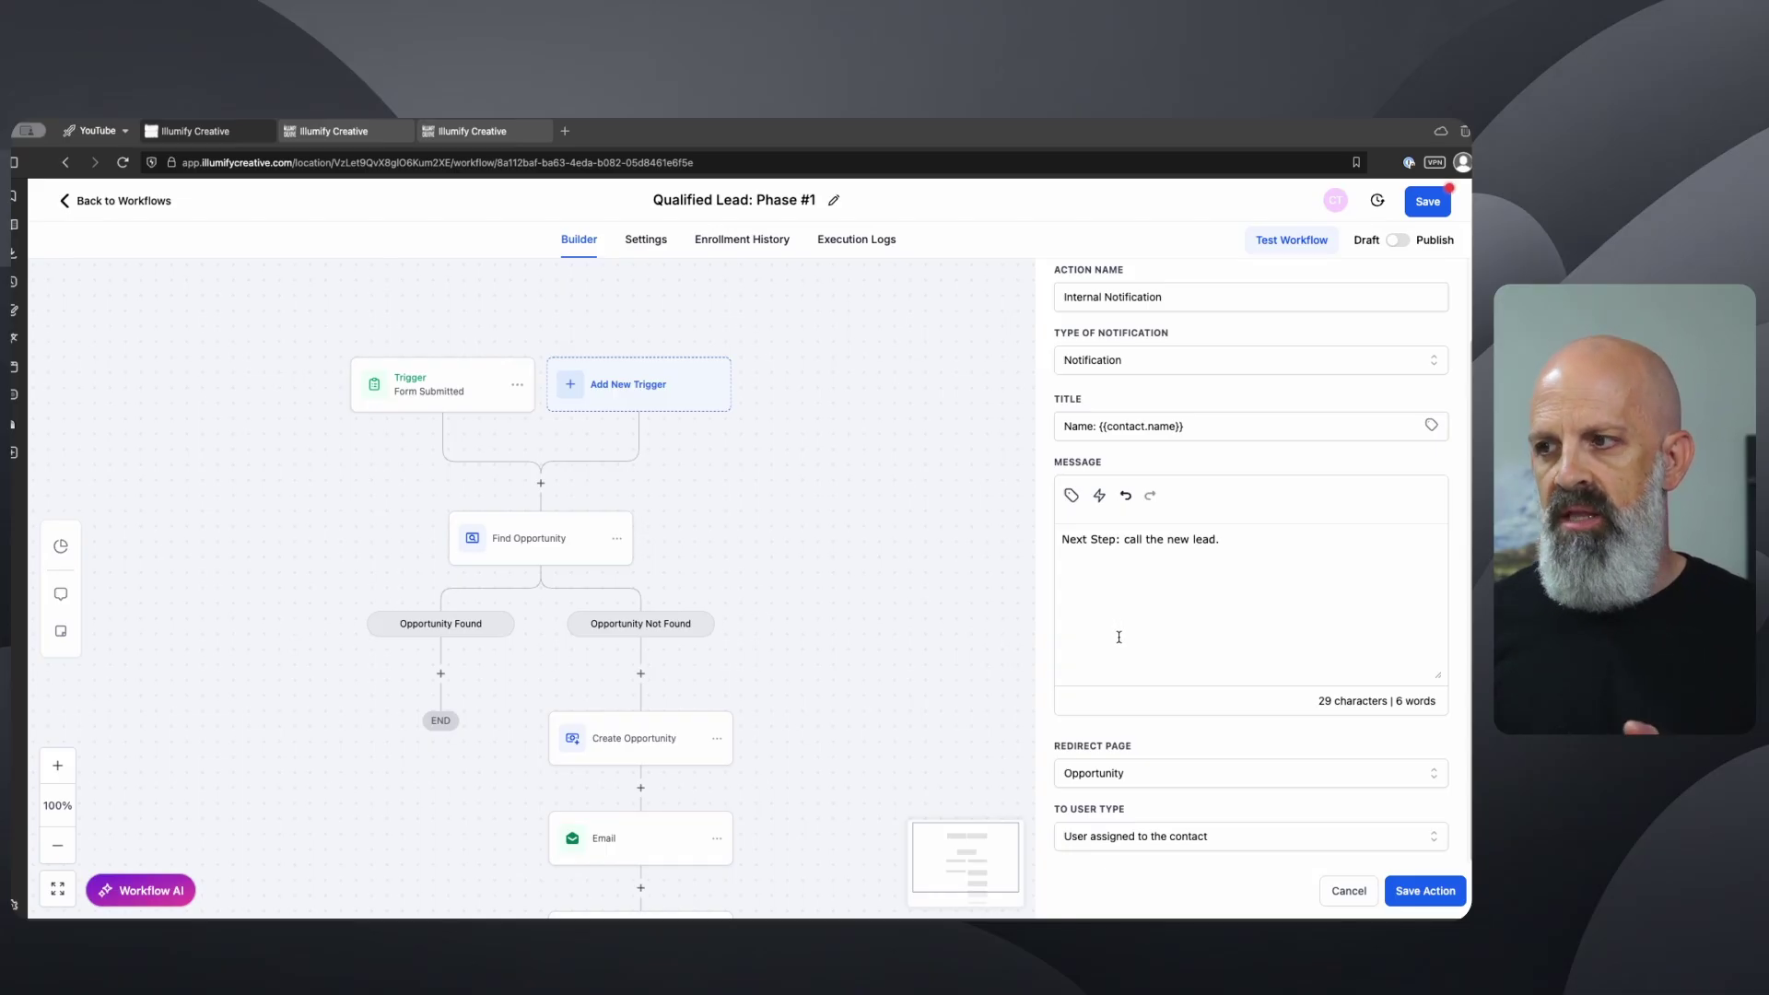
- Set the internal notification's recipient user type to All Users and save the action
click(1172, 841)
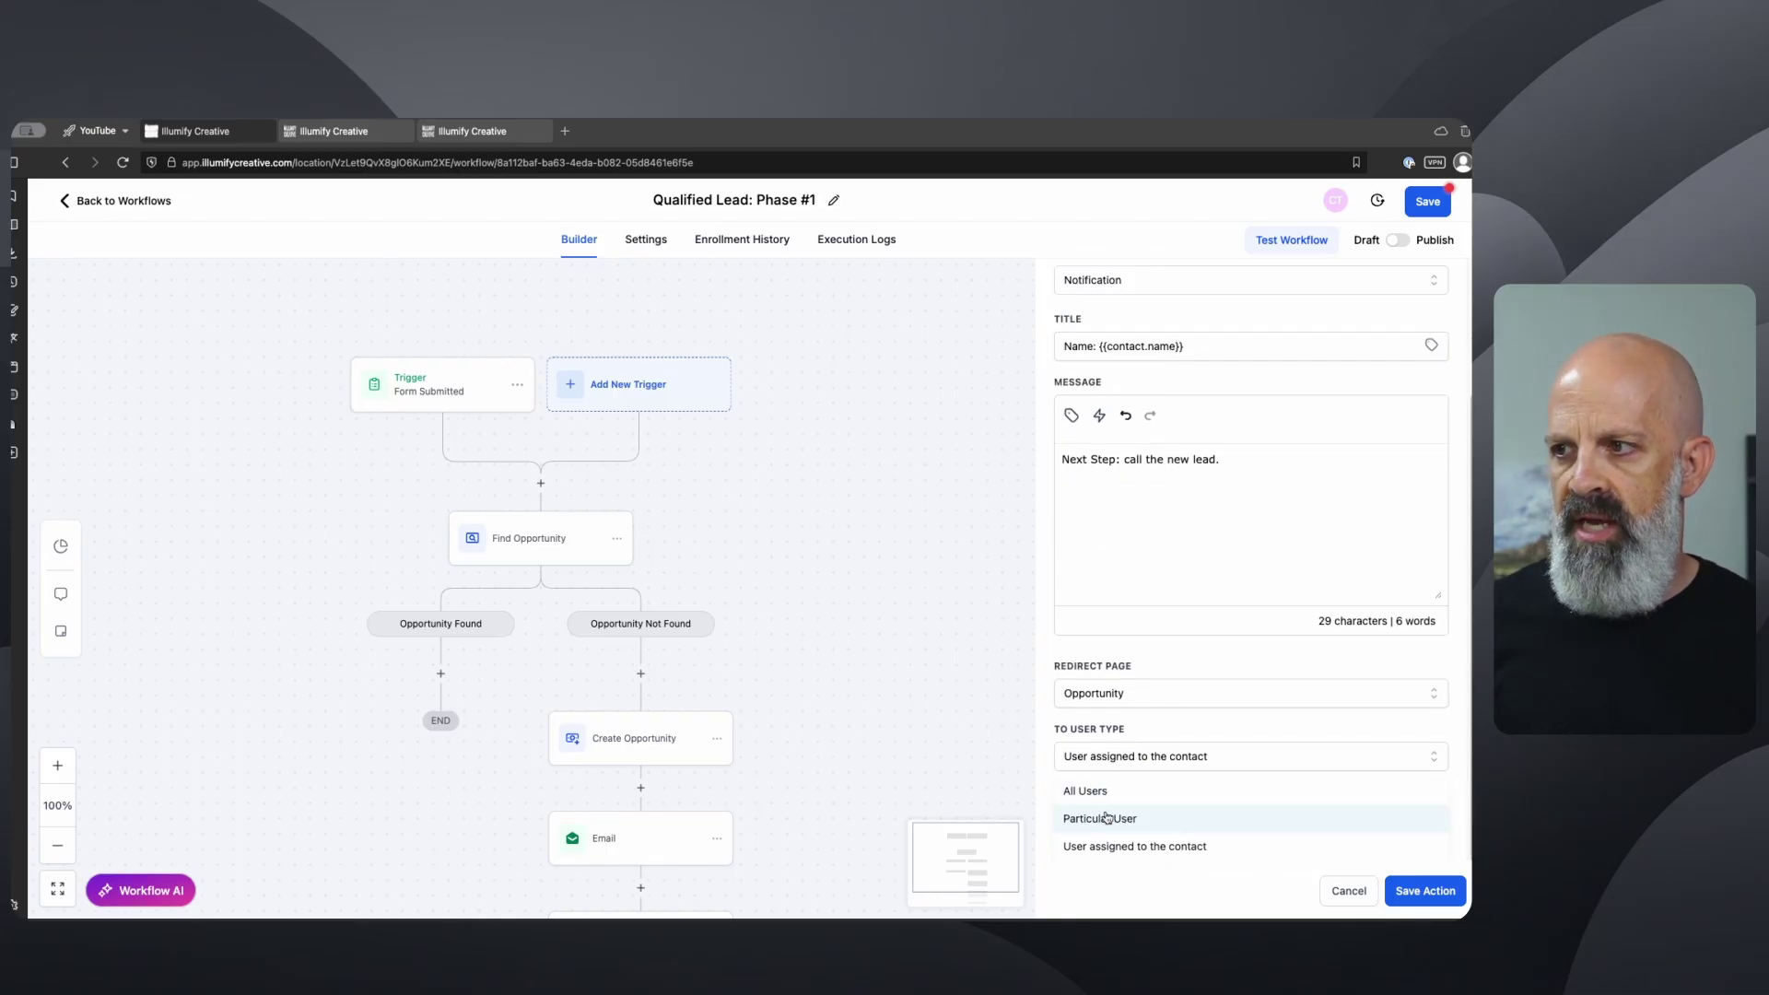
click(1135, 791)
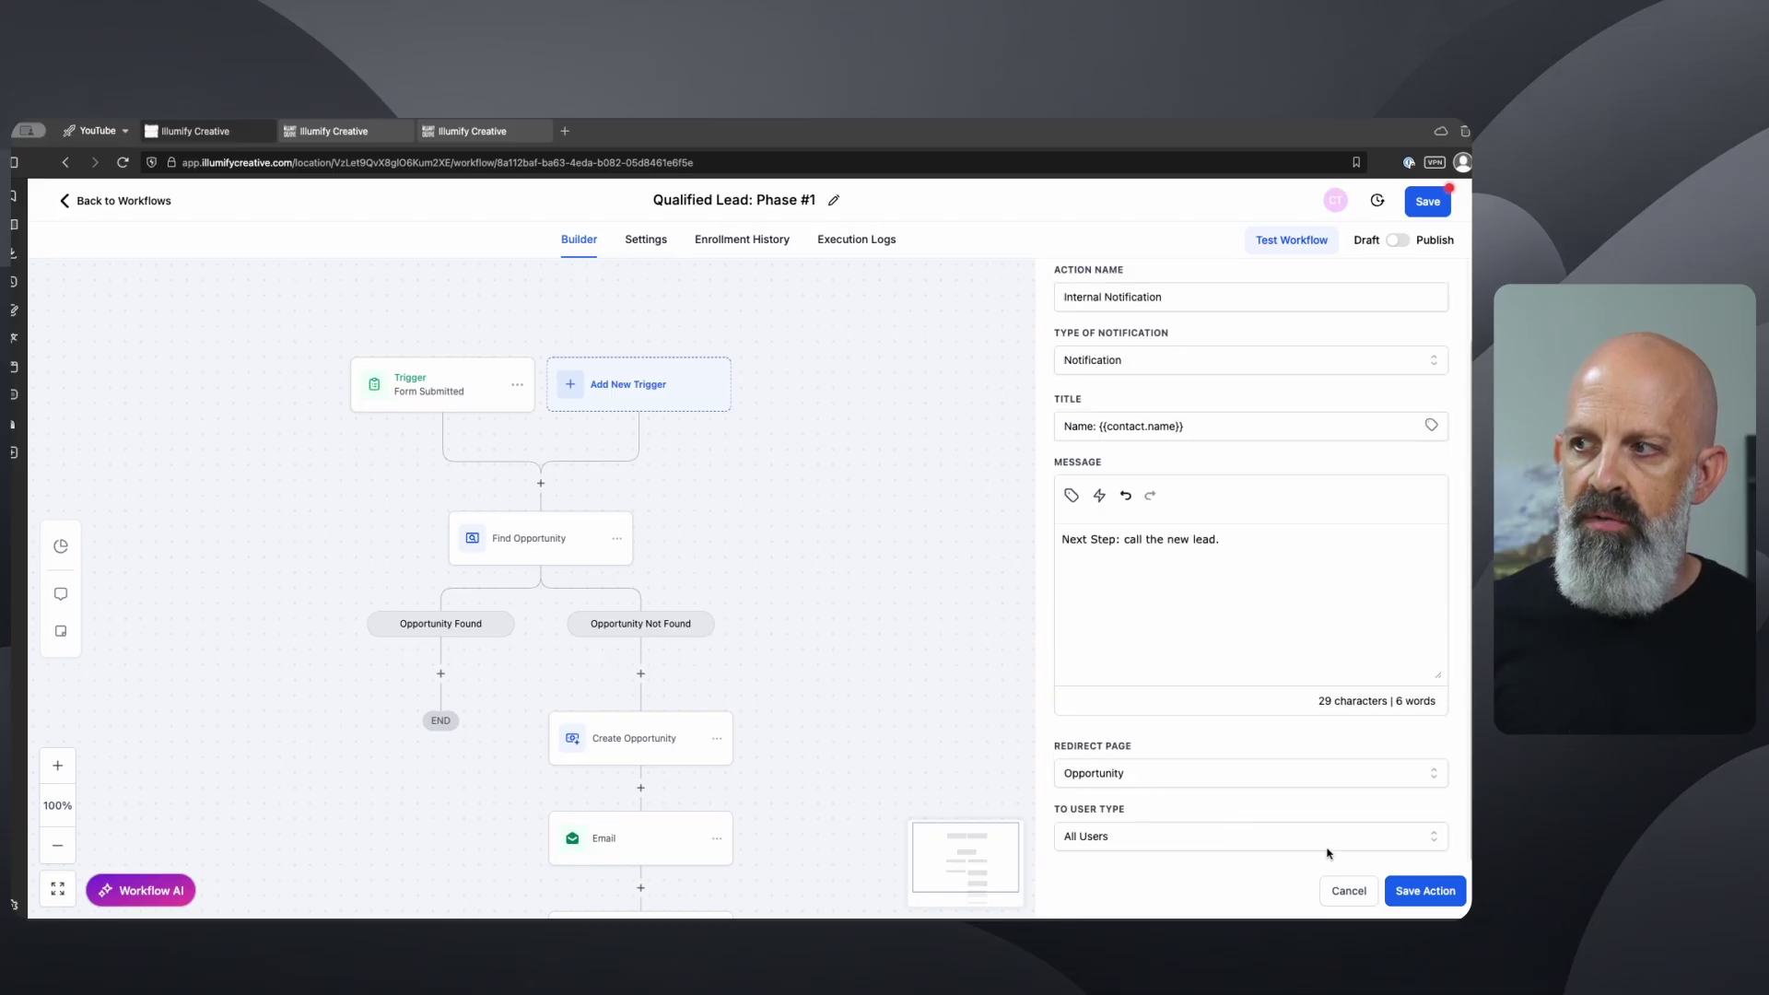
click(1410, 887)
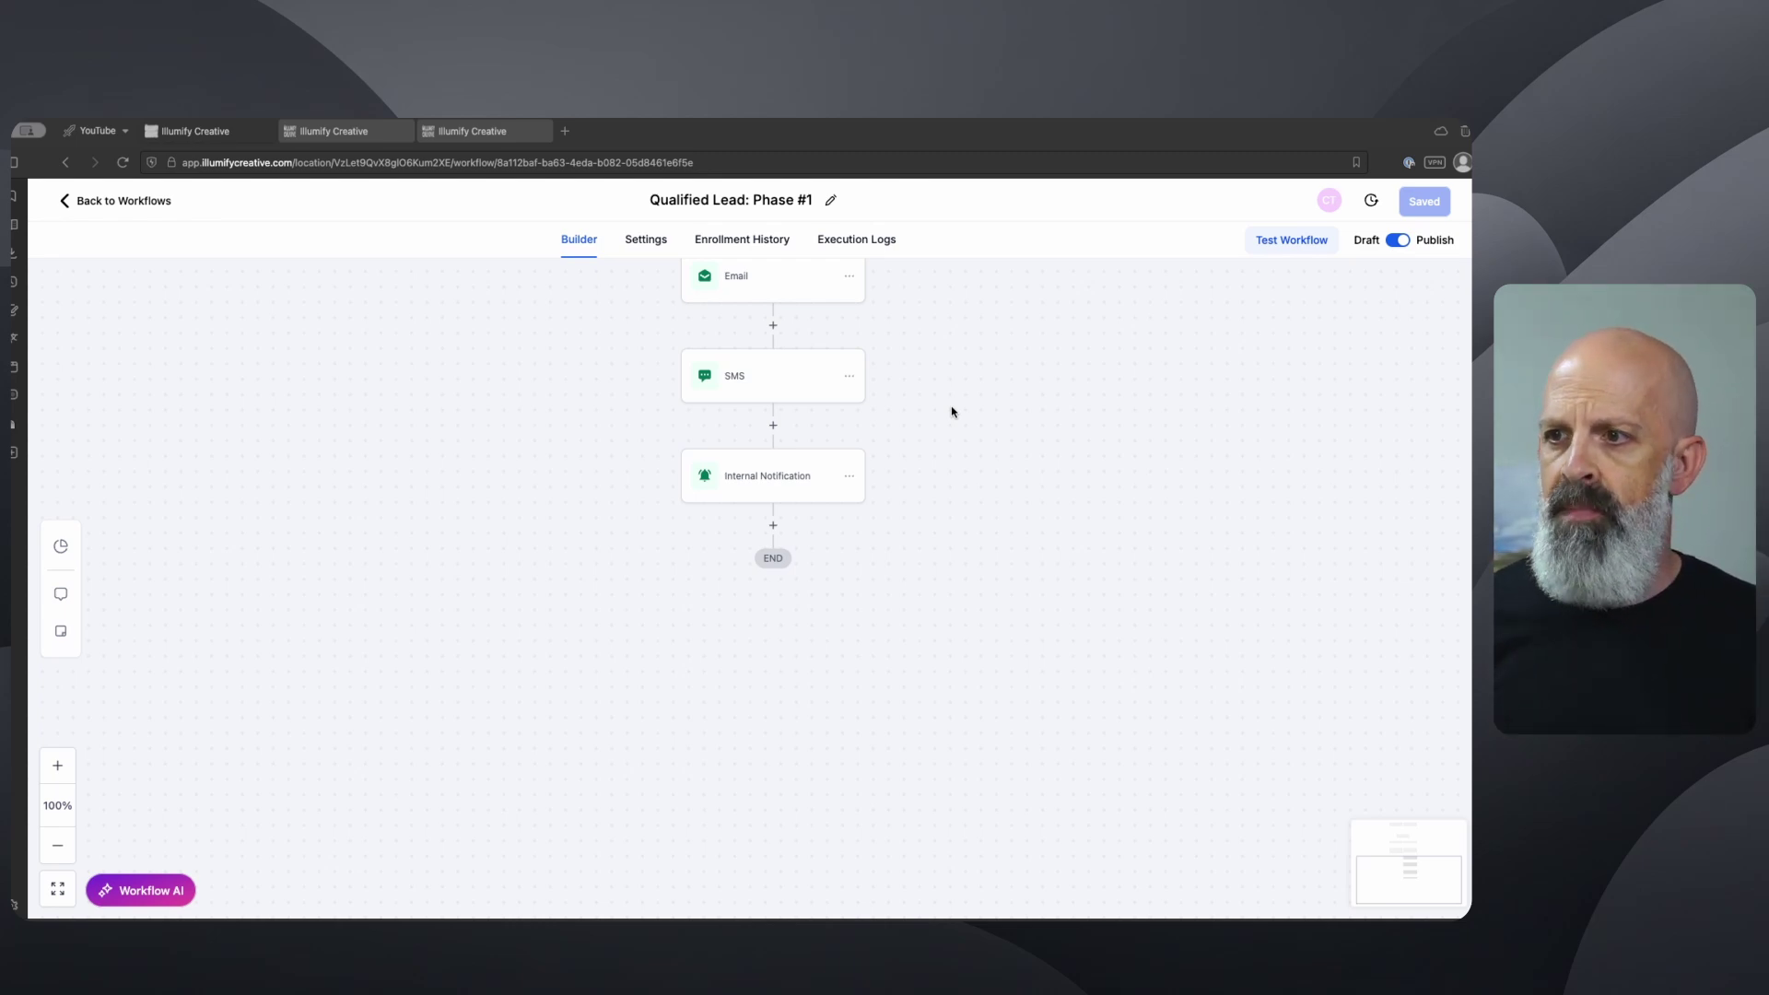
- Add a Call action below the Internal Notification action at the end of the workflow
drag(948, 411, 821, 525)
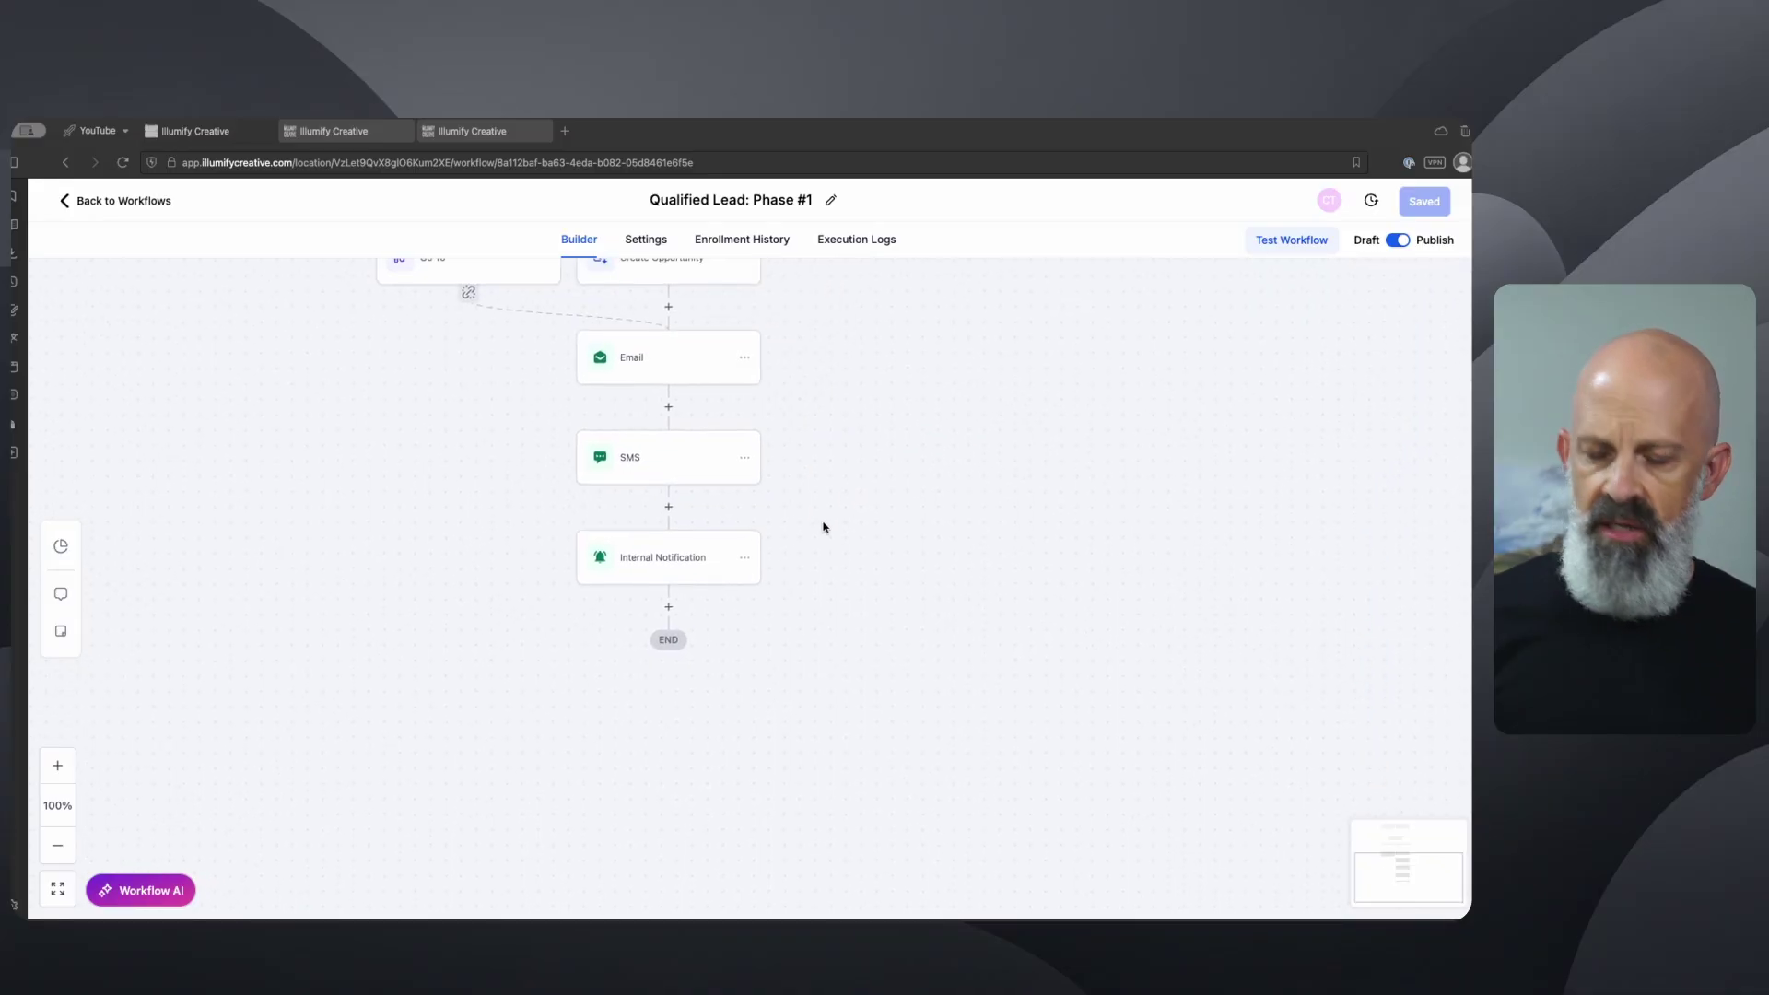
click(668, 611)
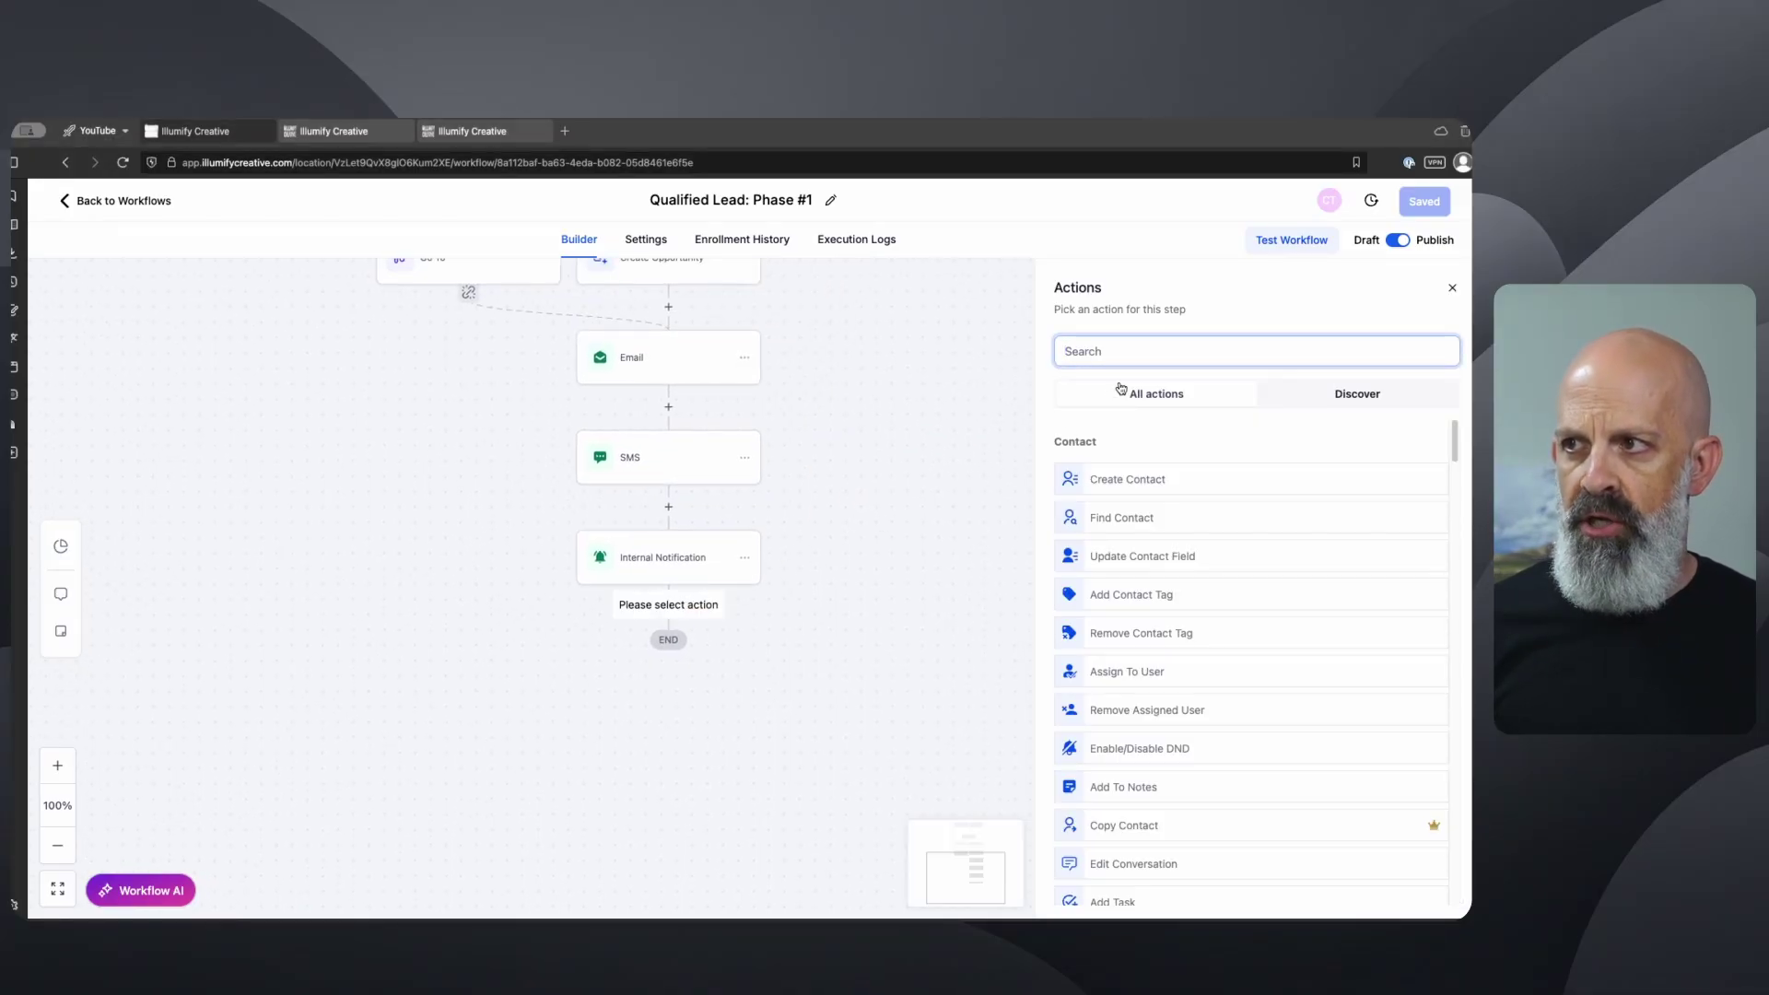
text(Call)
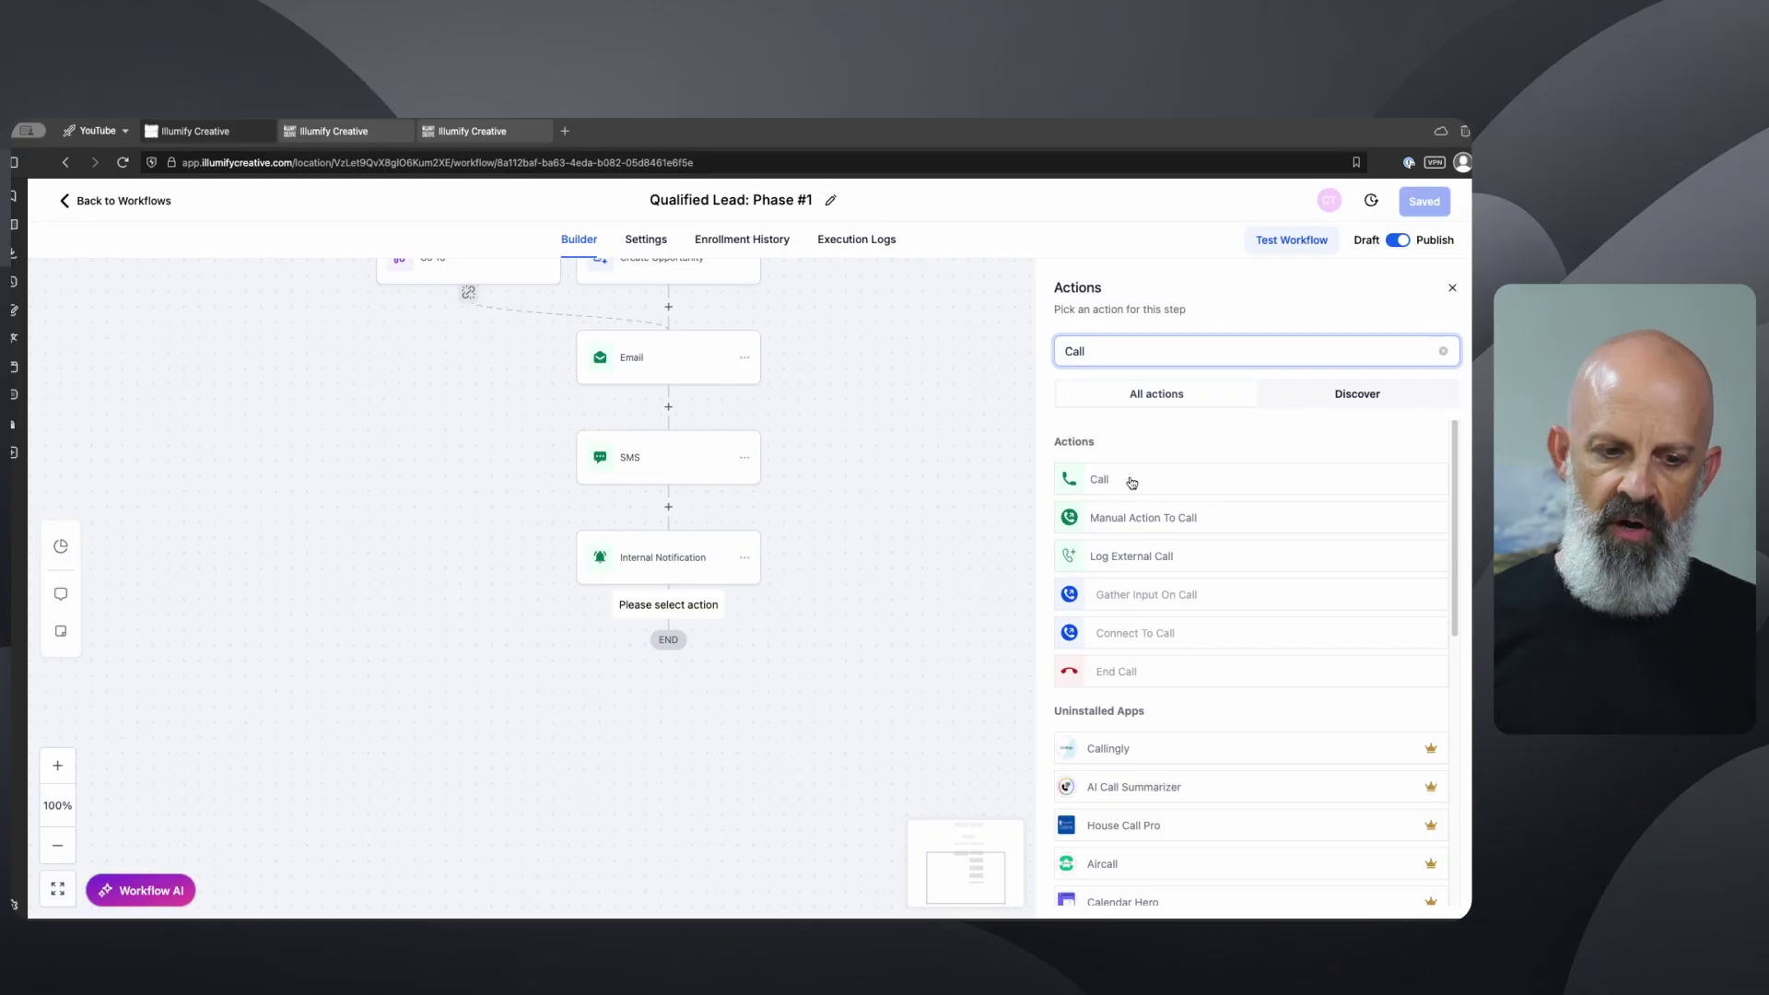
click(1132, 481)
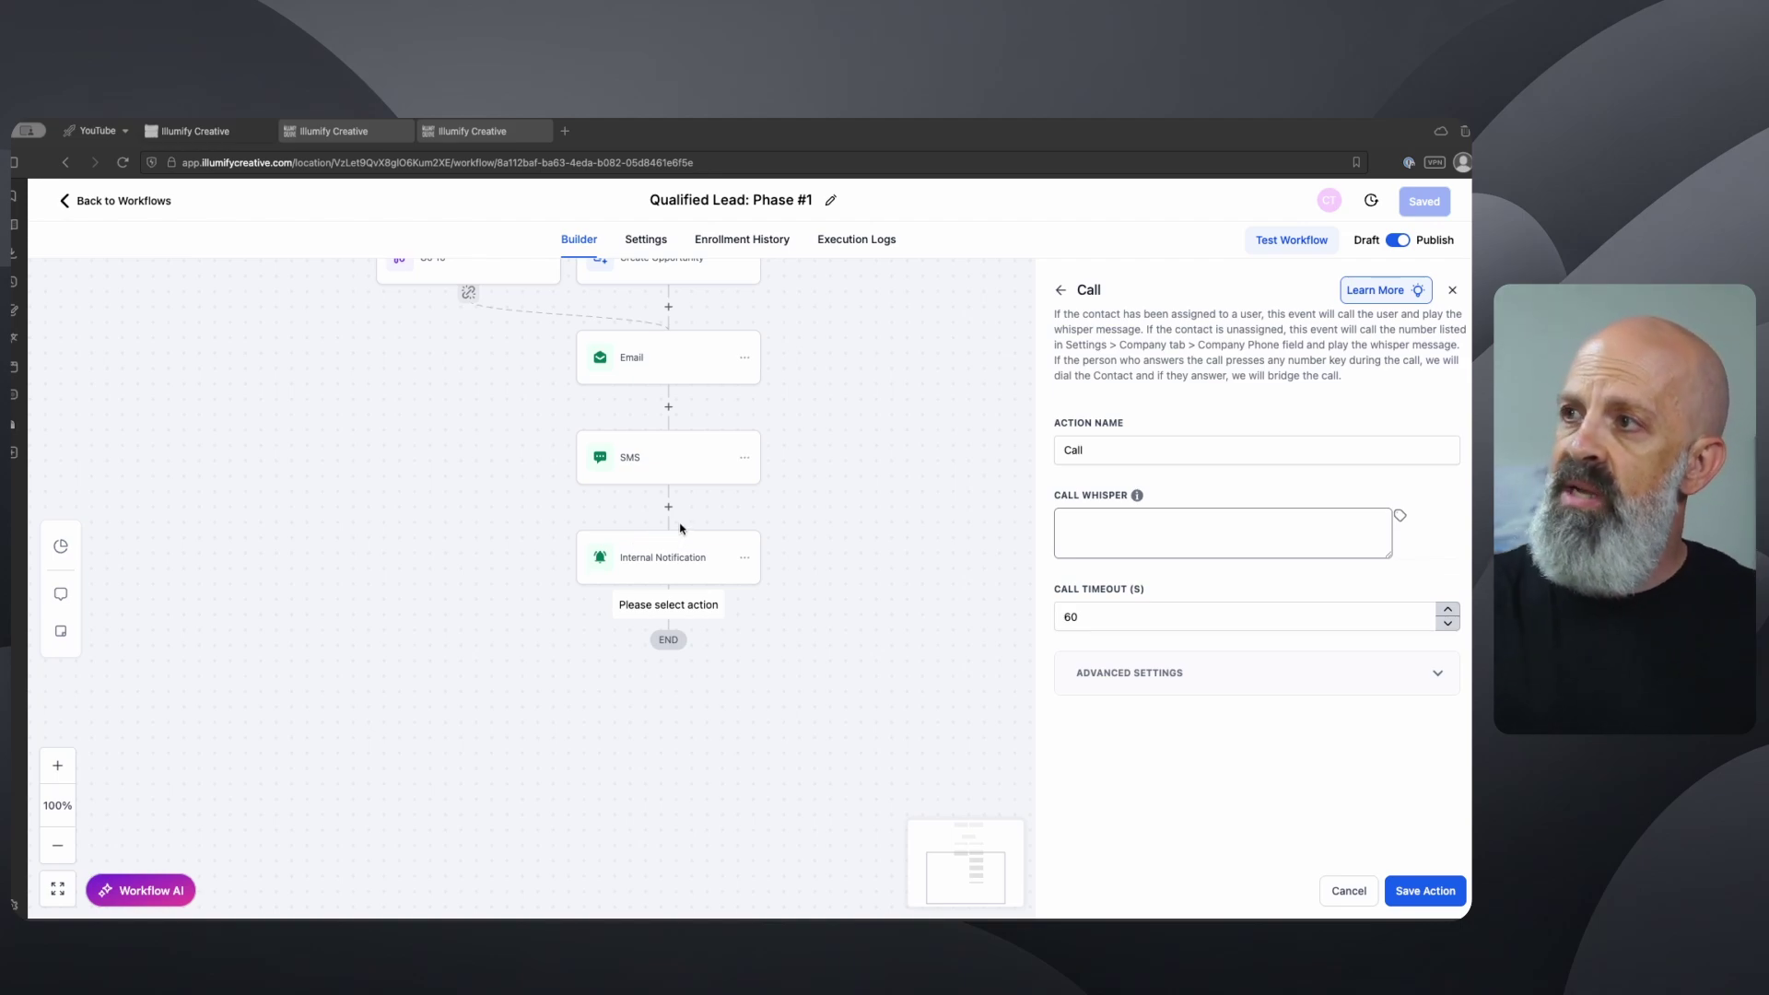
- Read the Call action's description and check the Business Phone field in the Business Profile settings before returning to the workflow
drag(1056, 314, 1372, 392)
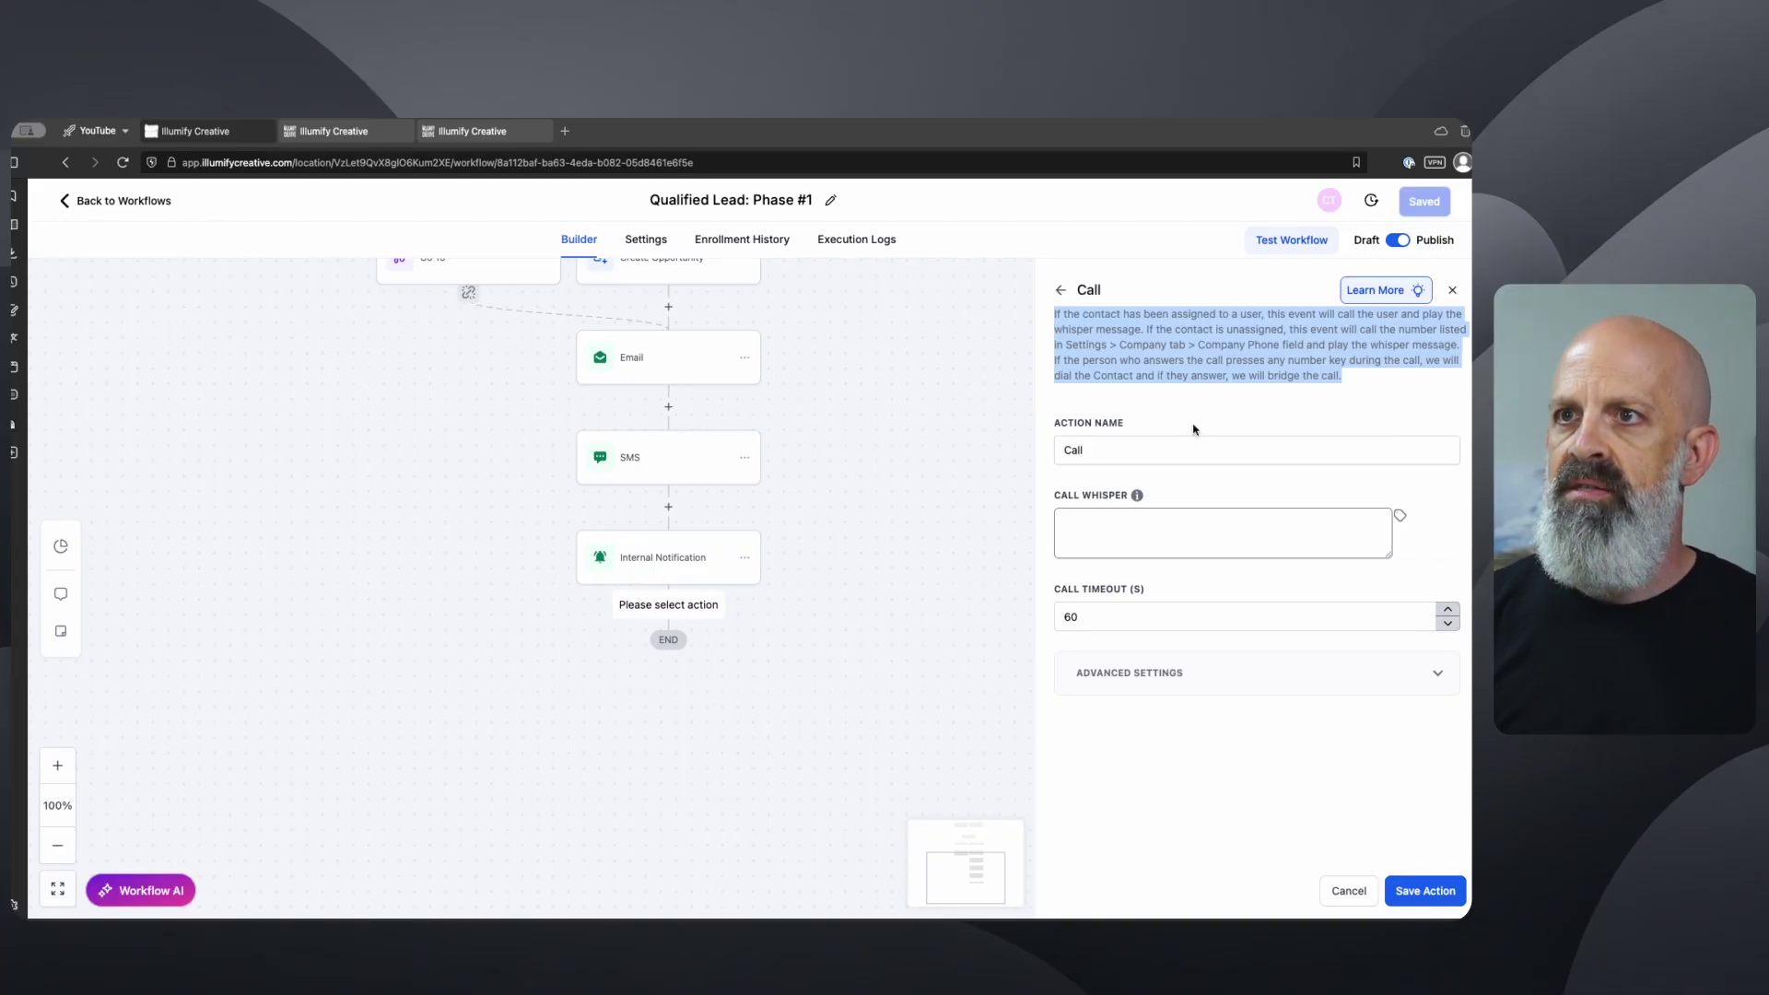
click(396, 131)
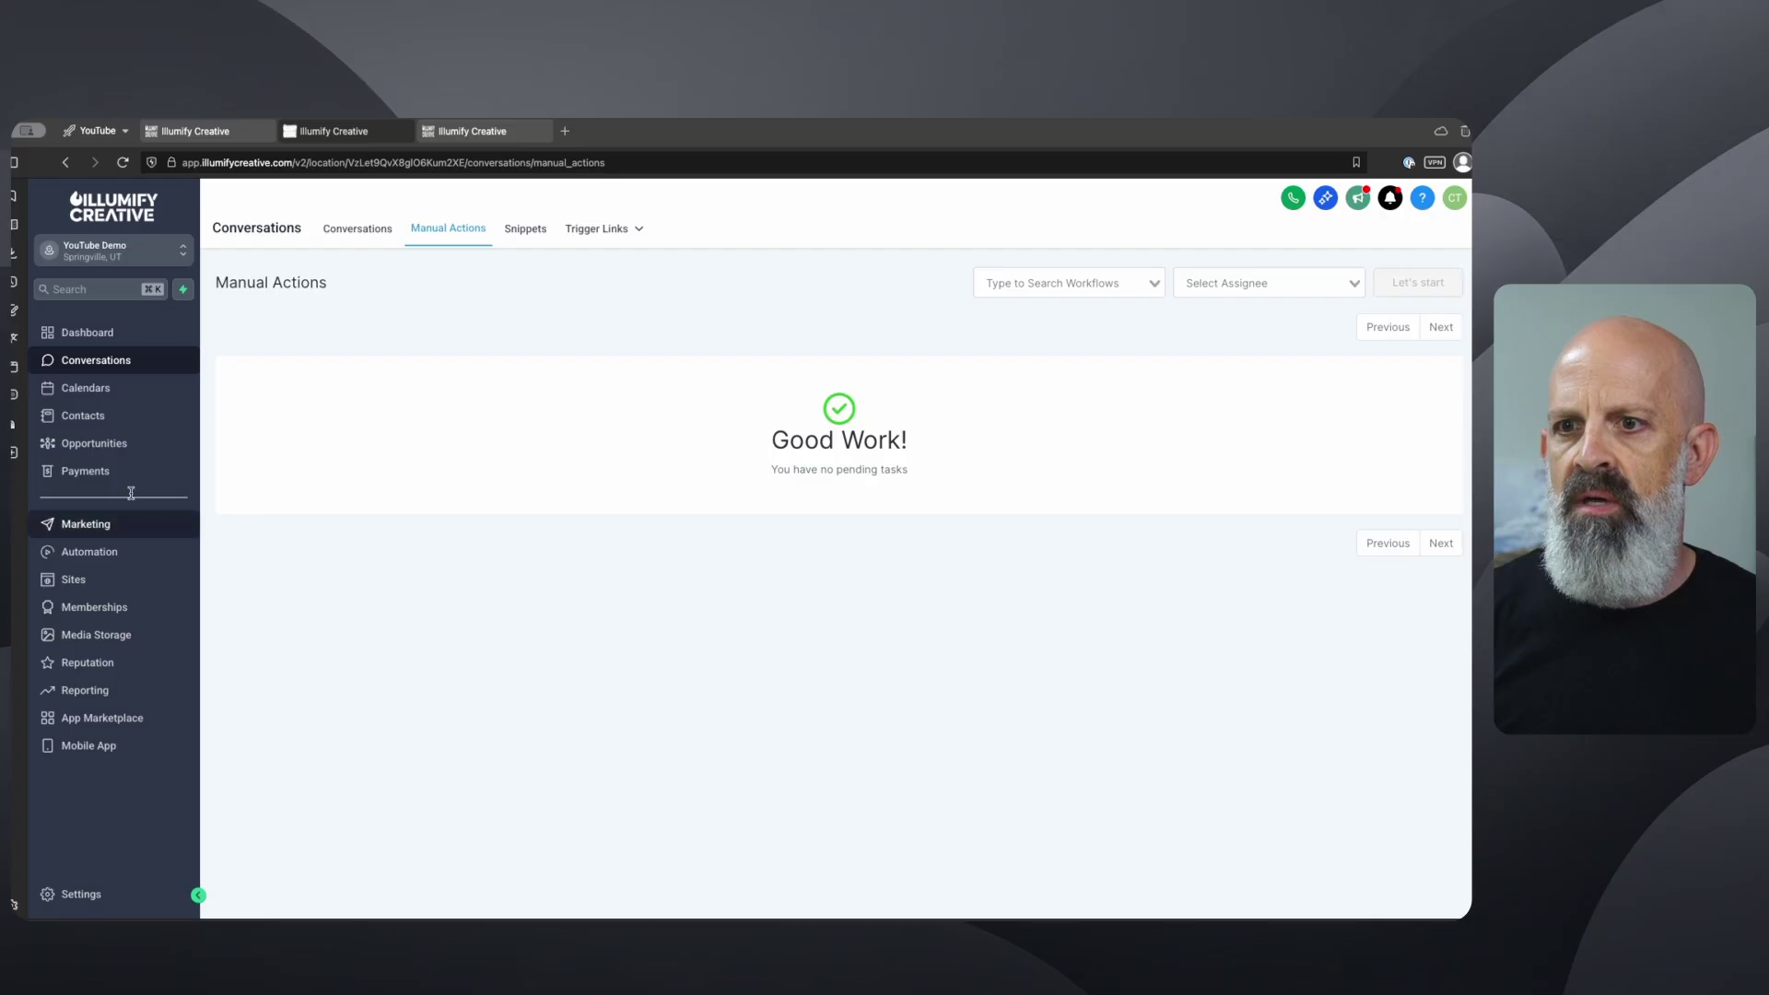
click(107, 894)
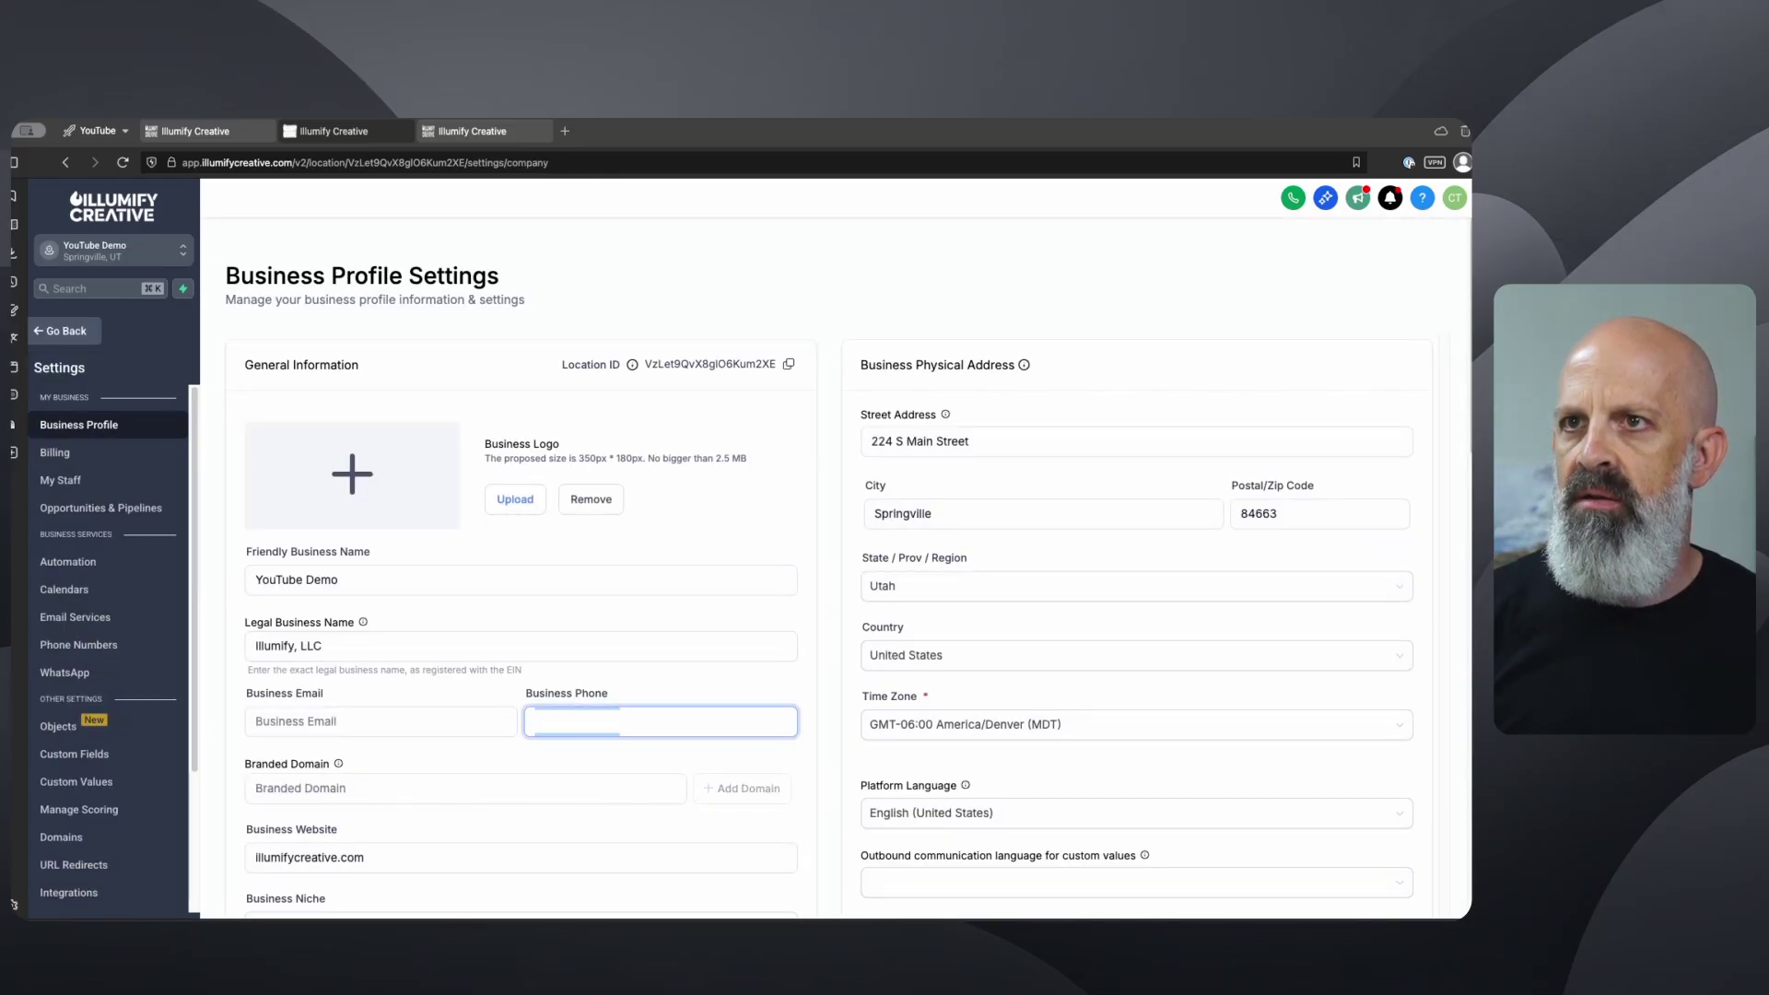
click(222, 131)
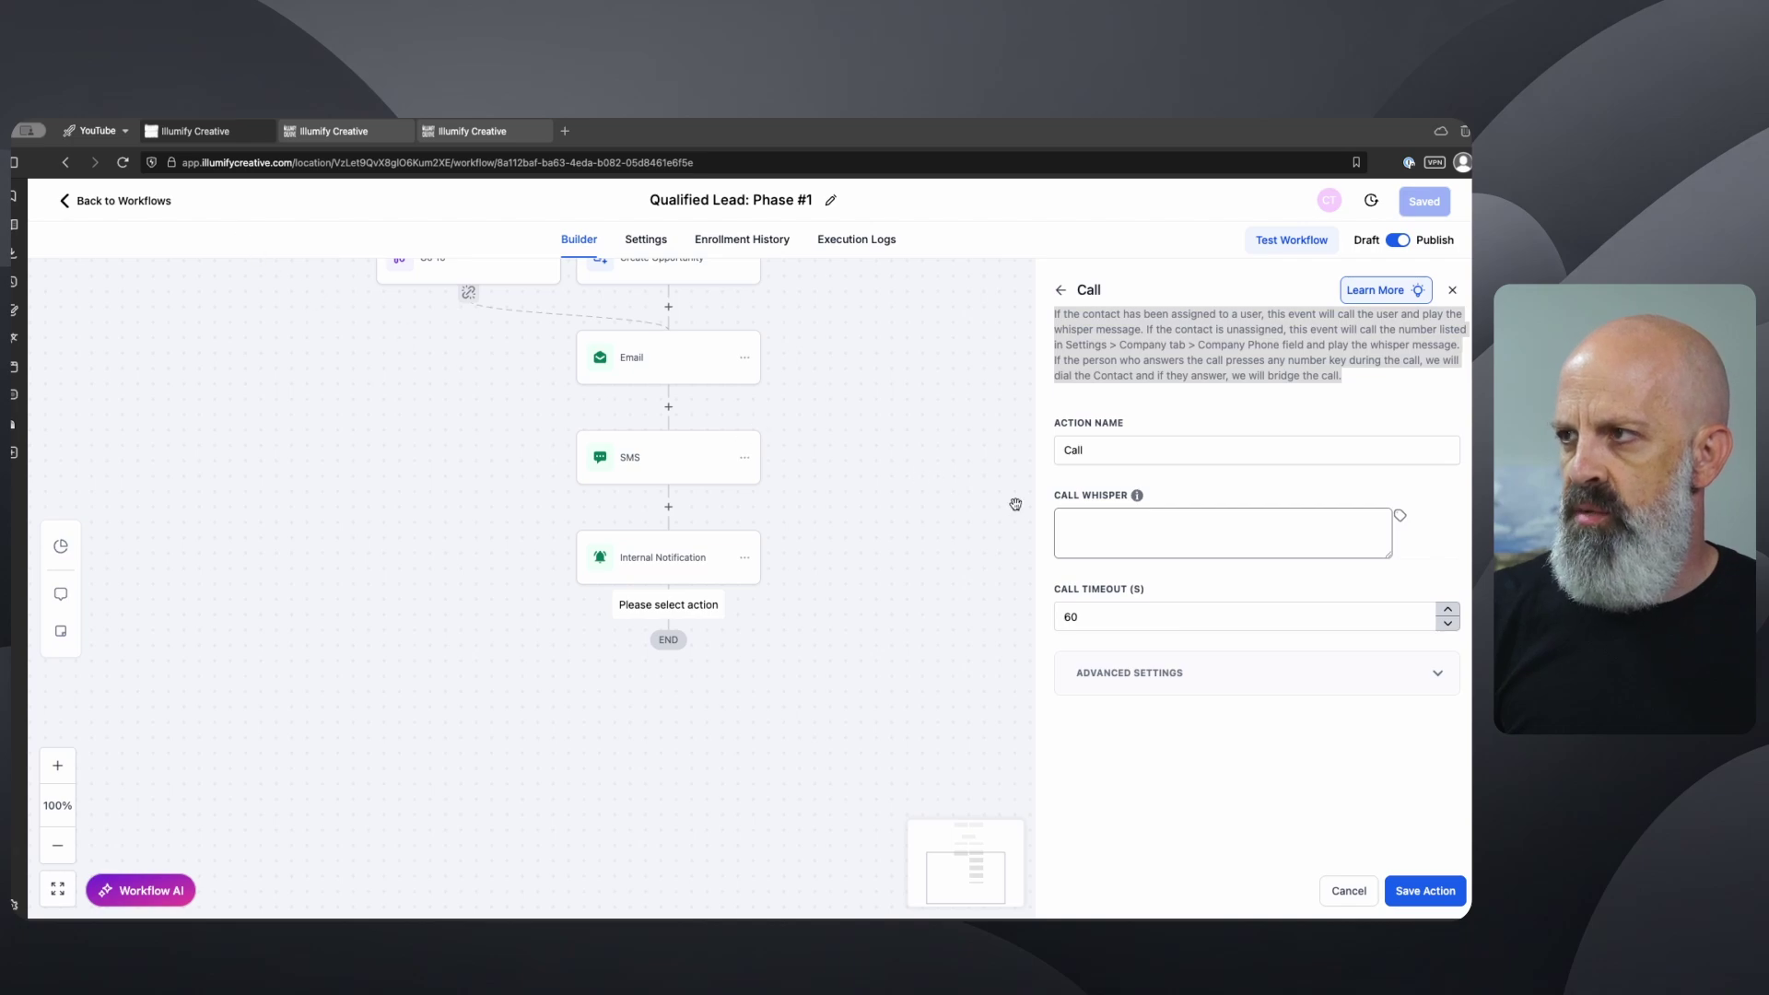
- Set the call whisper to "There's a New Lead: {full.name}. Lead source is {{contact.source}}. Press any key to connect."
click(1213, 514)
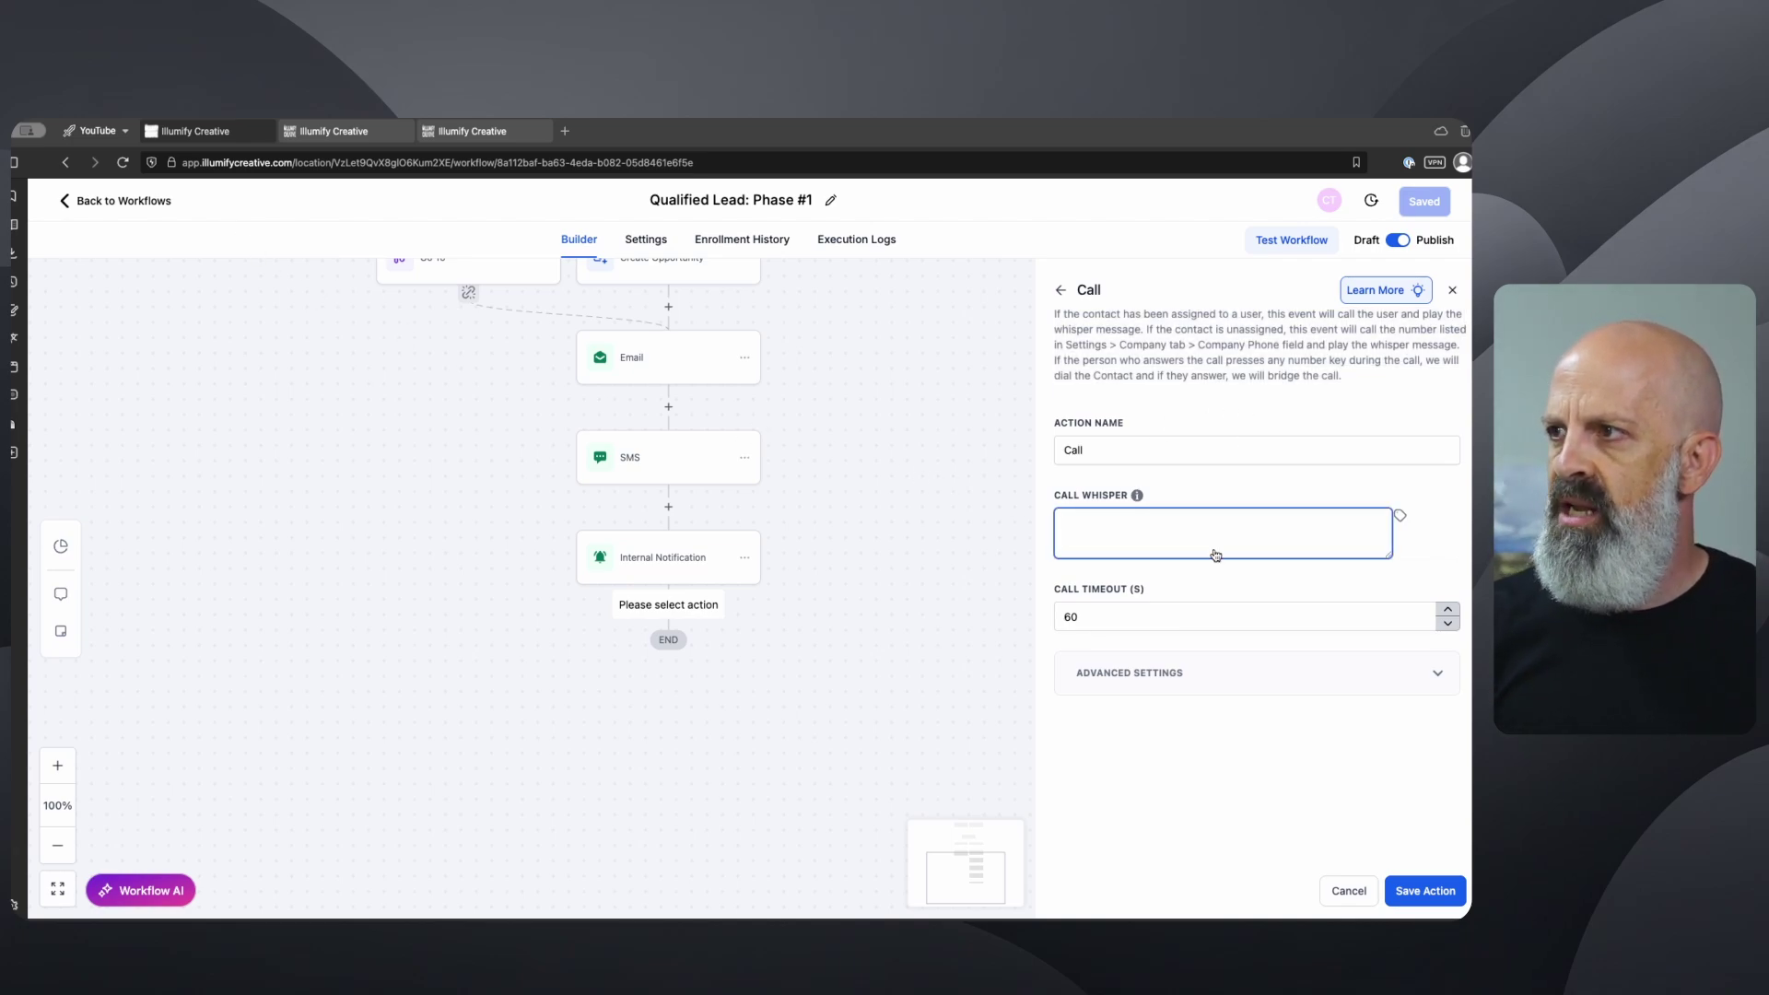
key(super+Tab)
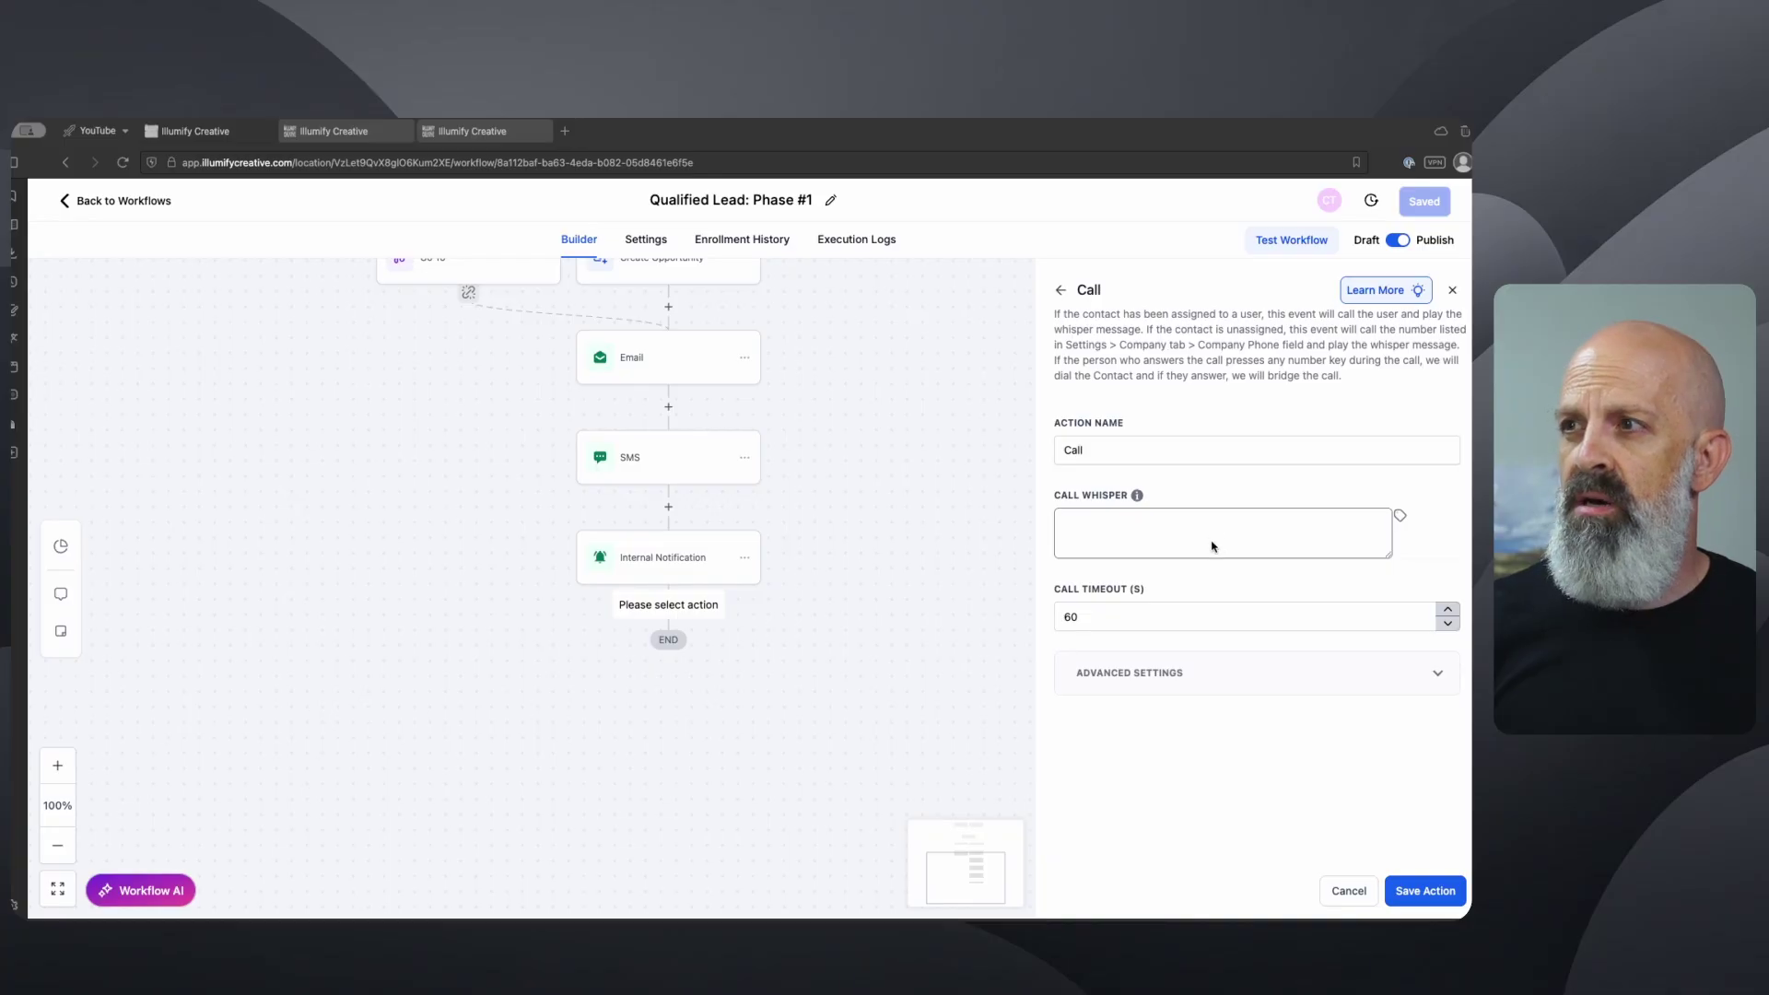
click(1213, 548)
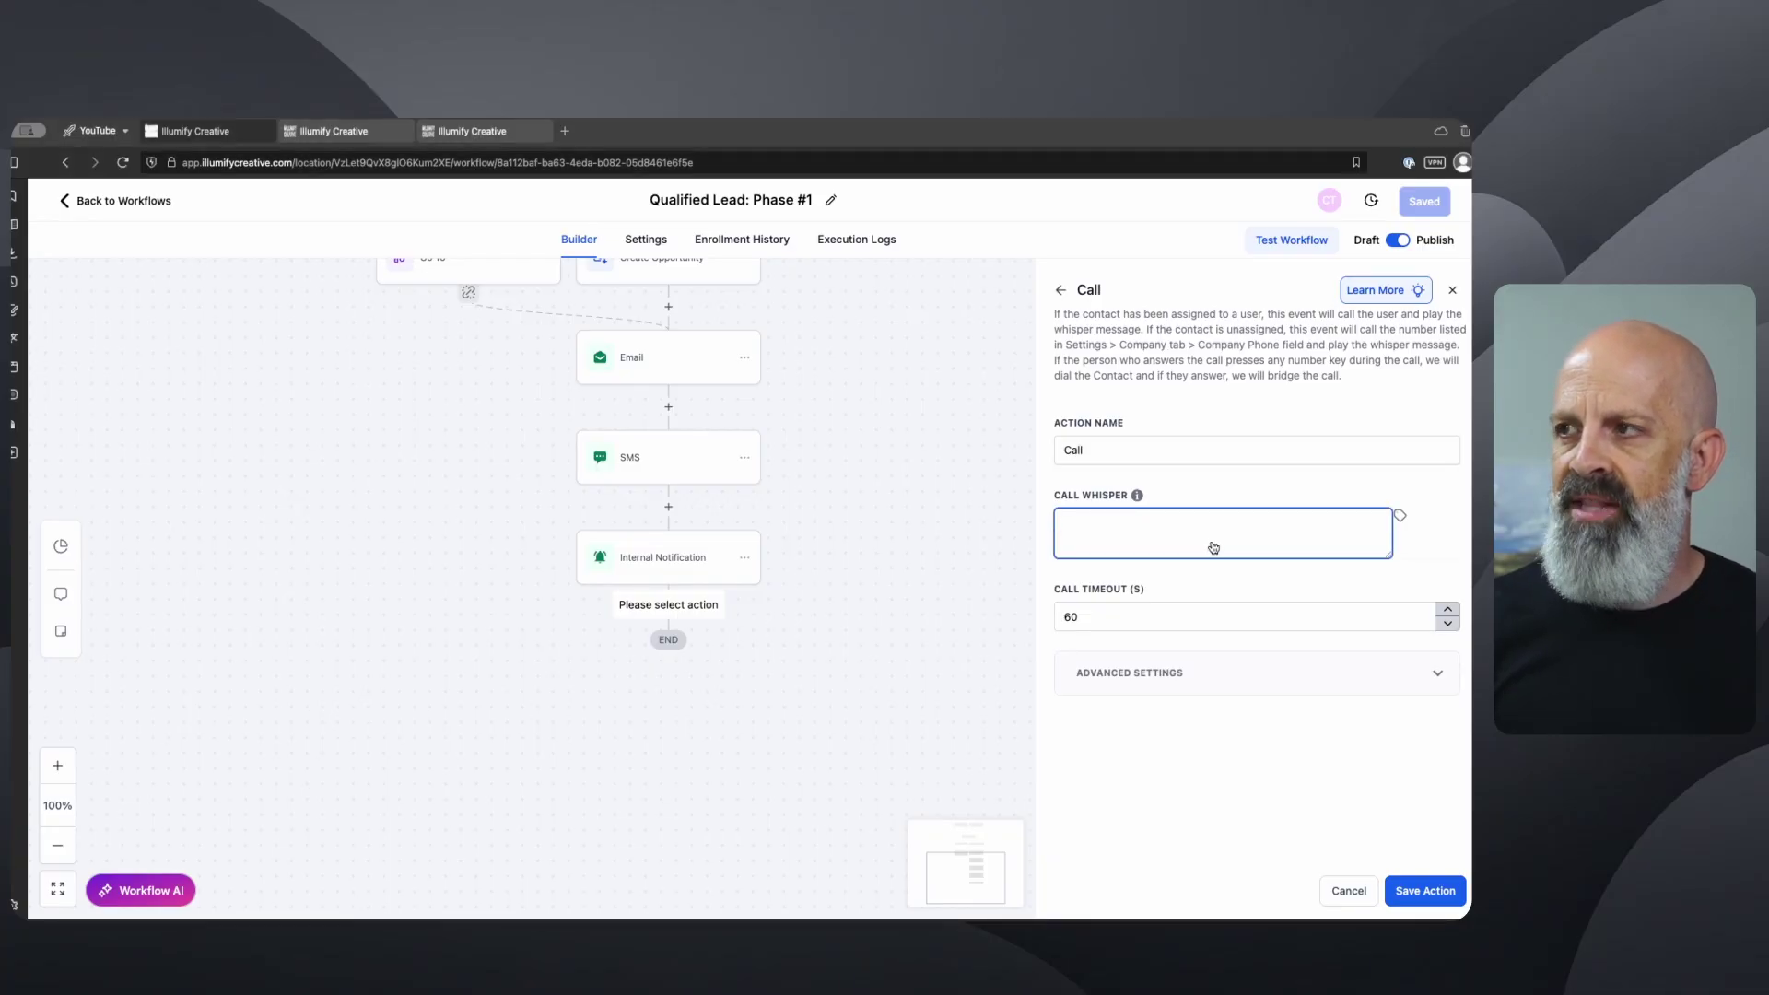
key(super+Tab)
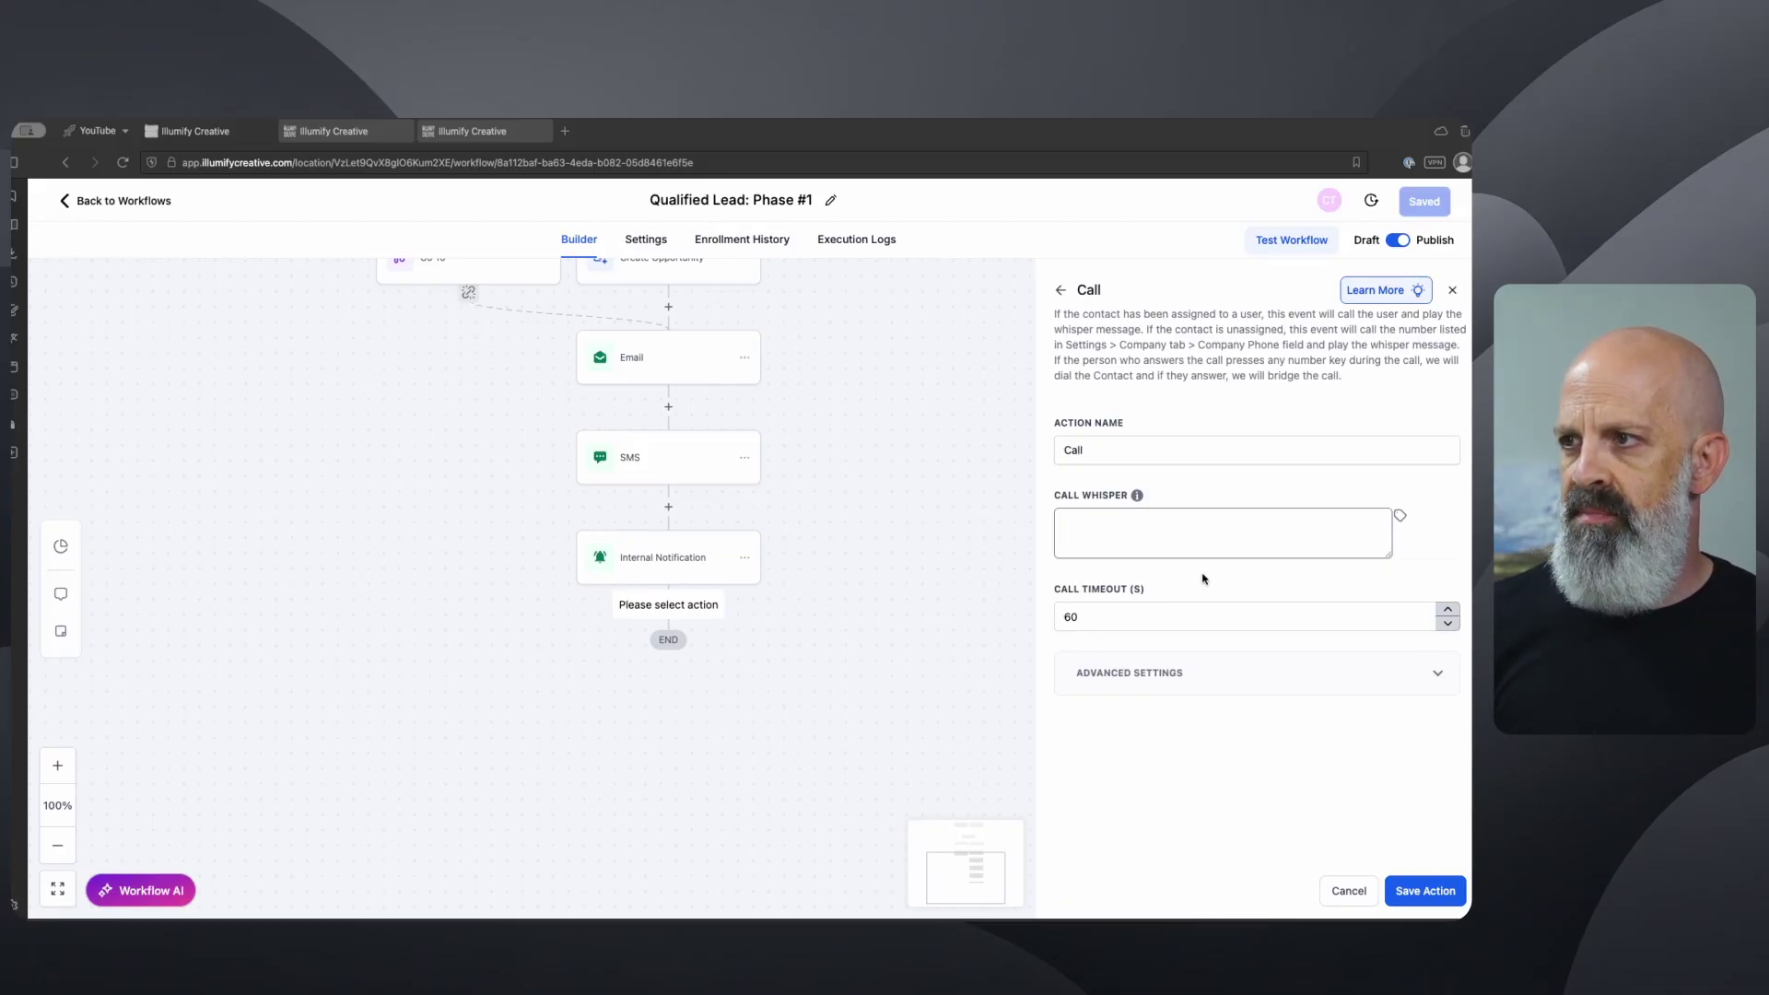
click(1199, 539)
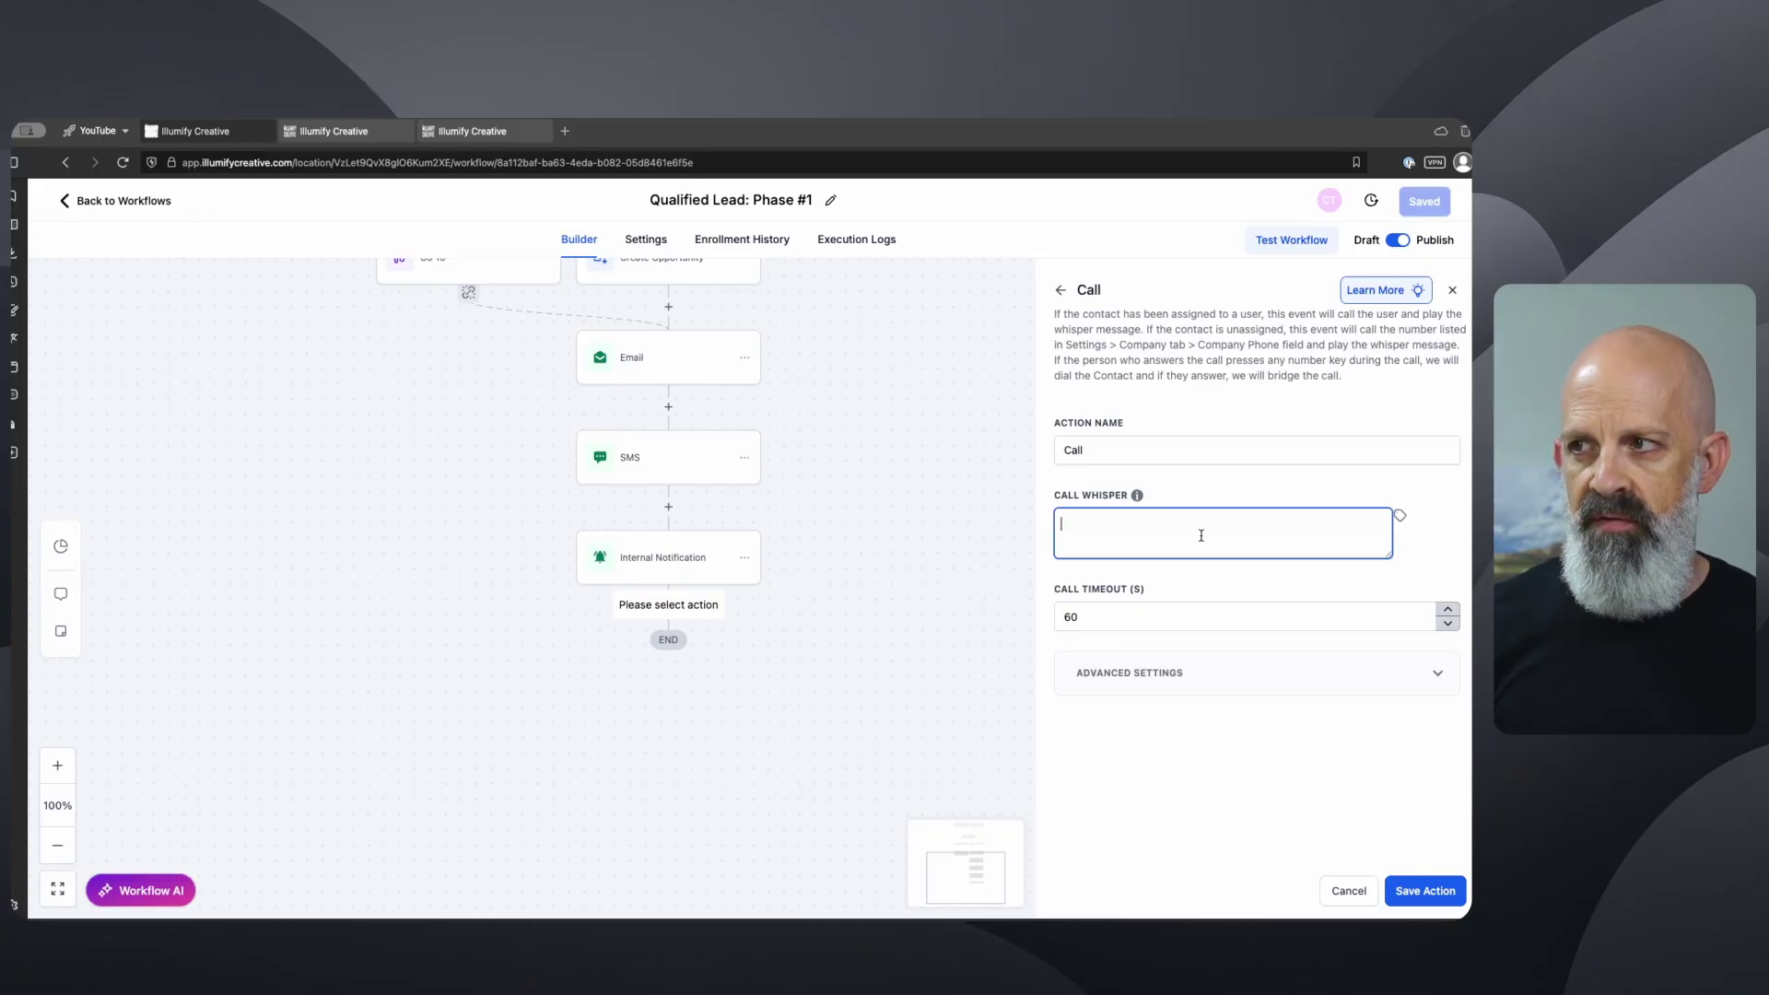
text(There's a New Lead: {full.name}. Lead source is {{contact.source}}. Press any key to connect.)
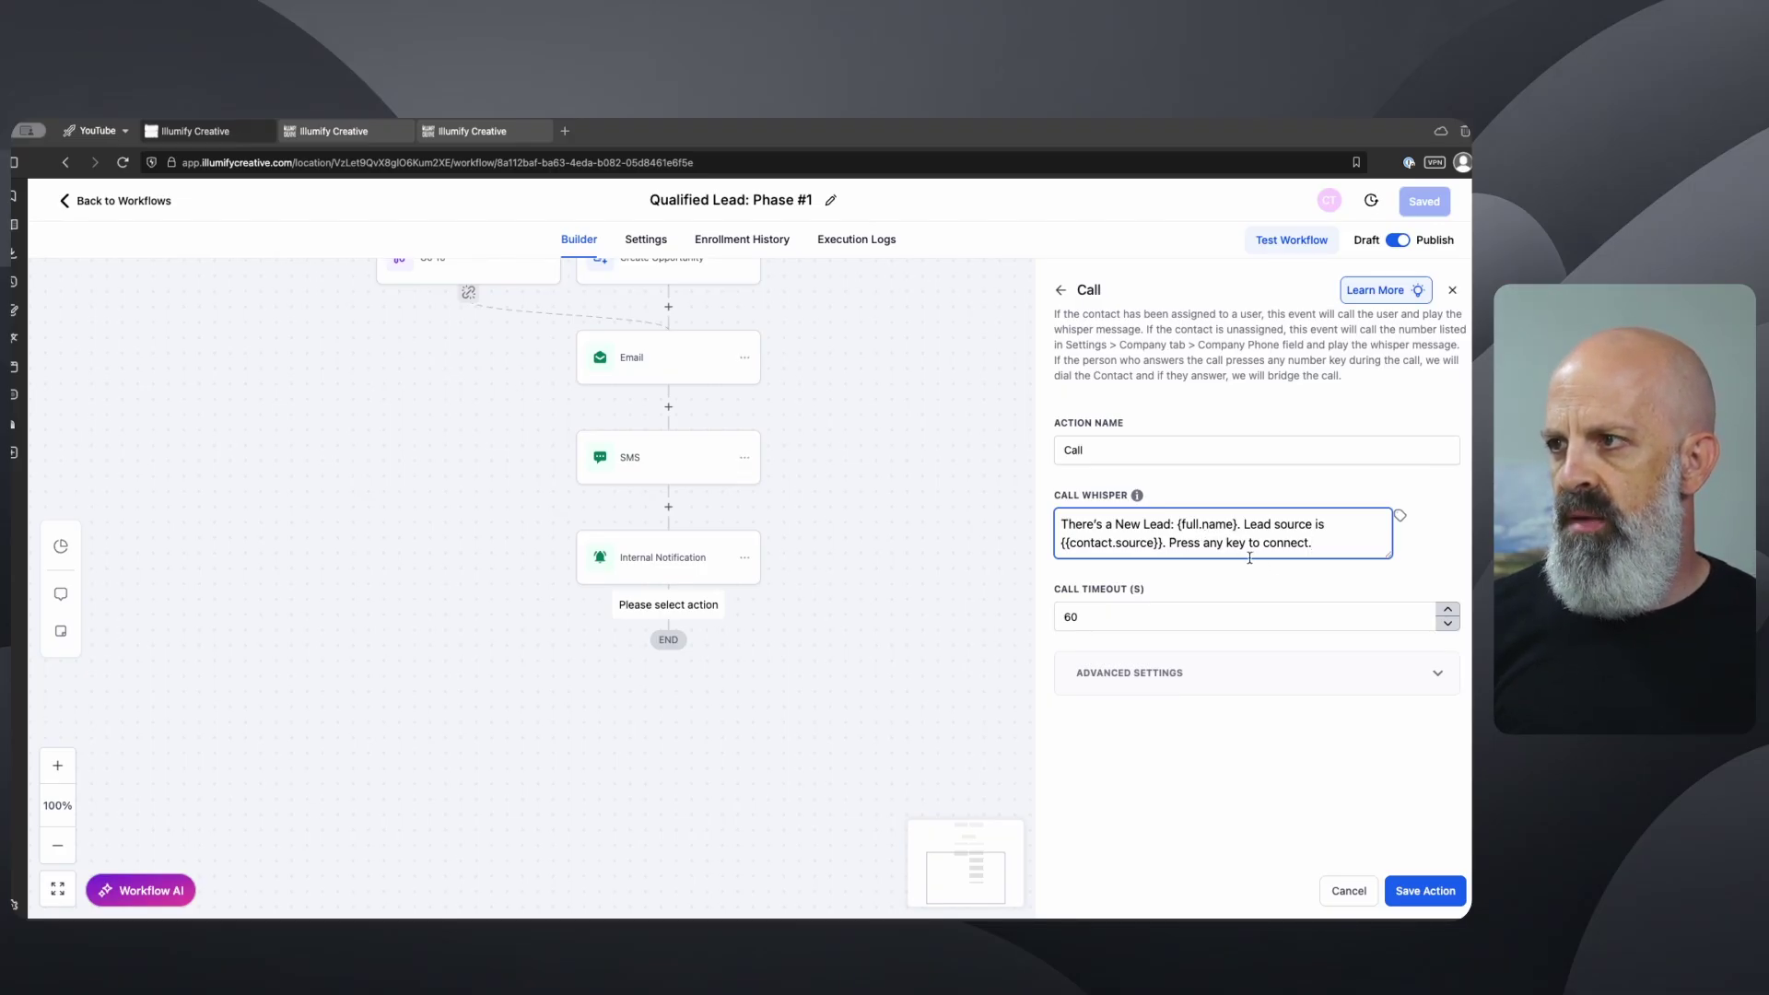
- Look through the contact custom values available for the call whisper and review its closing sentence about connecting
double_click(1199, 529)
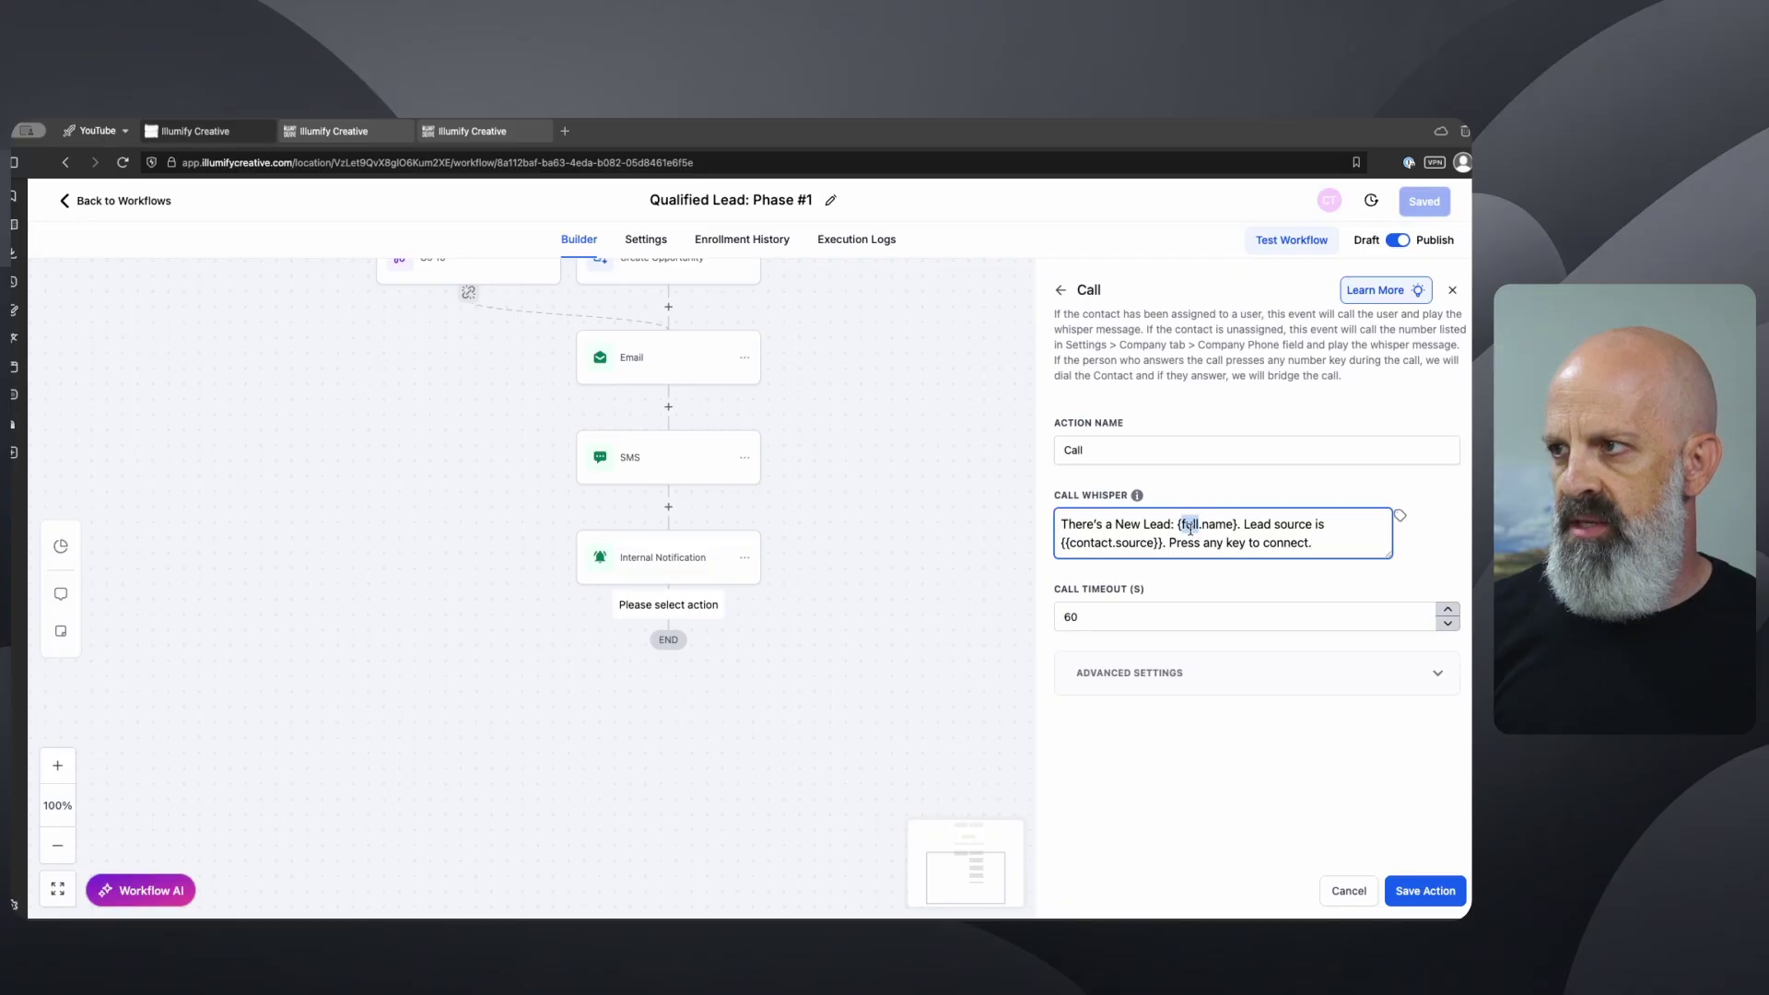
click(1399, 516)
click(1400, 571)
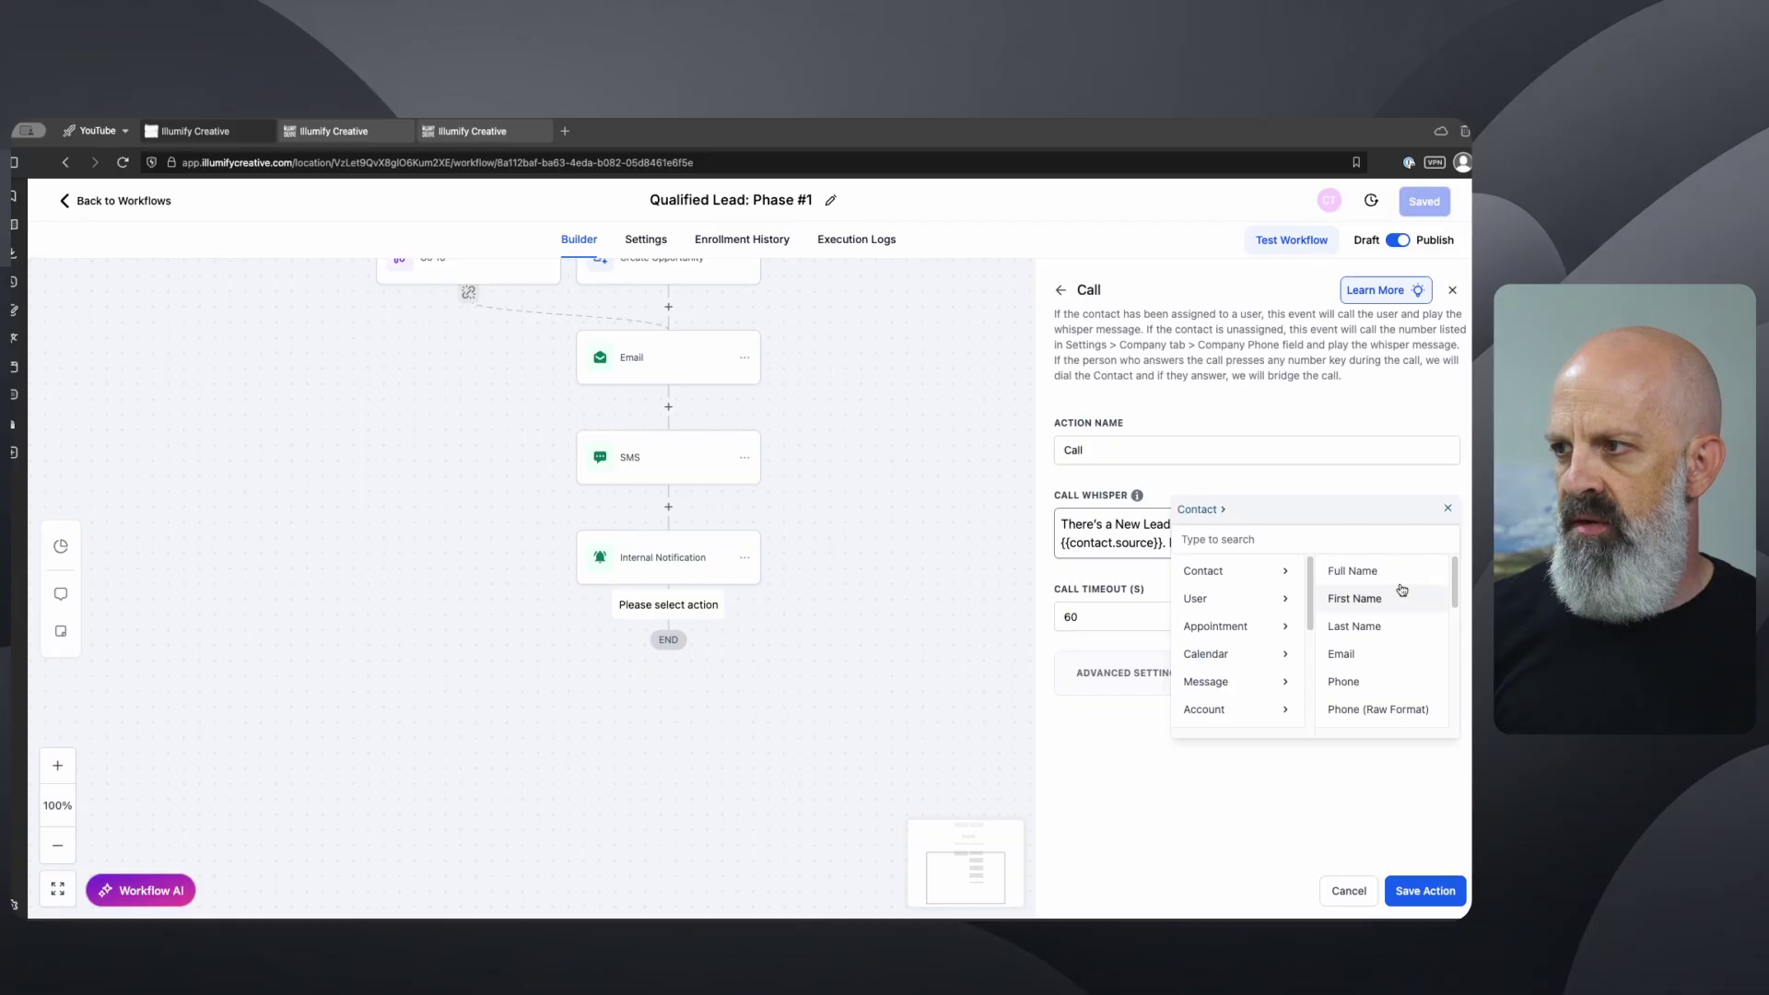
scroll(1363, 646, down, 5)
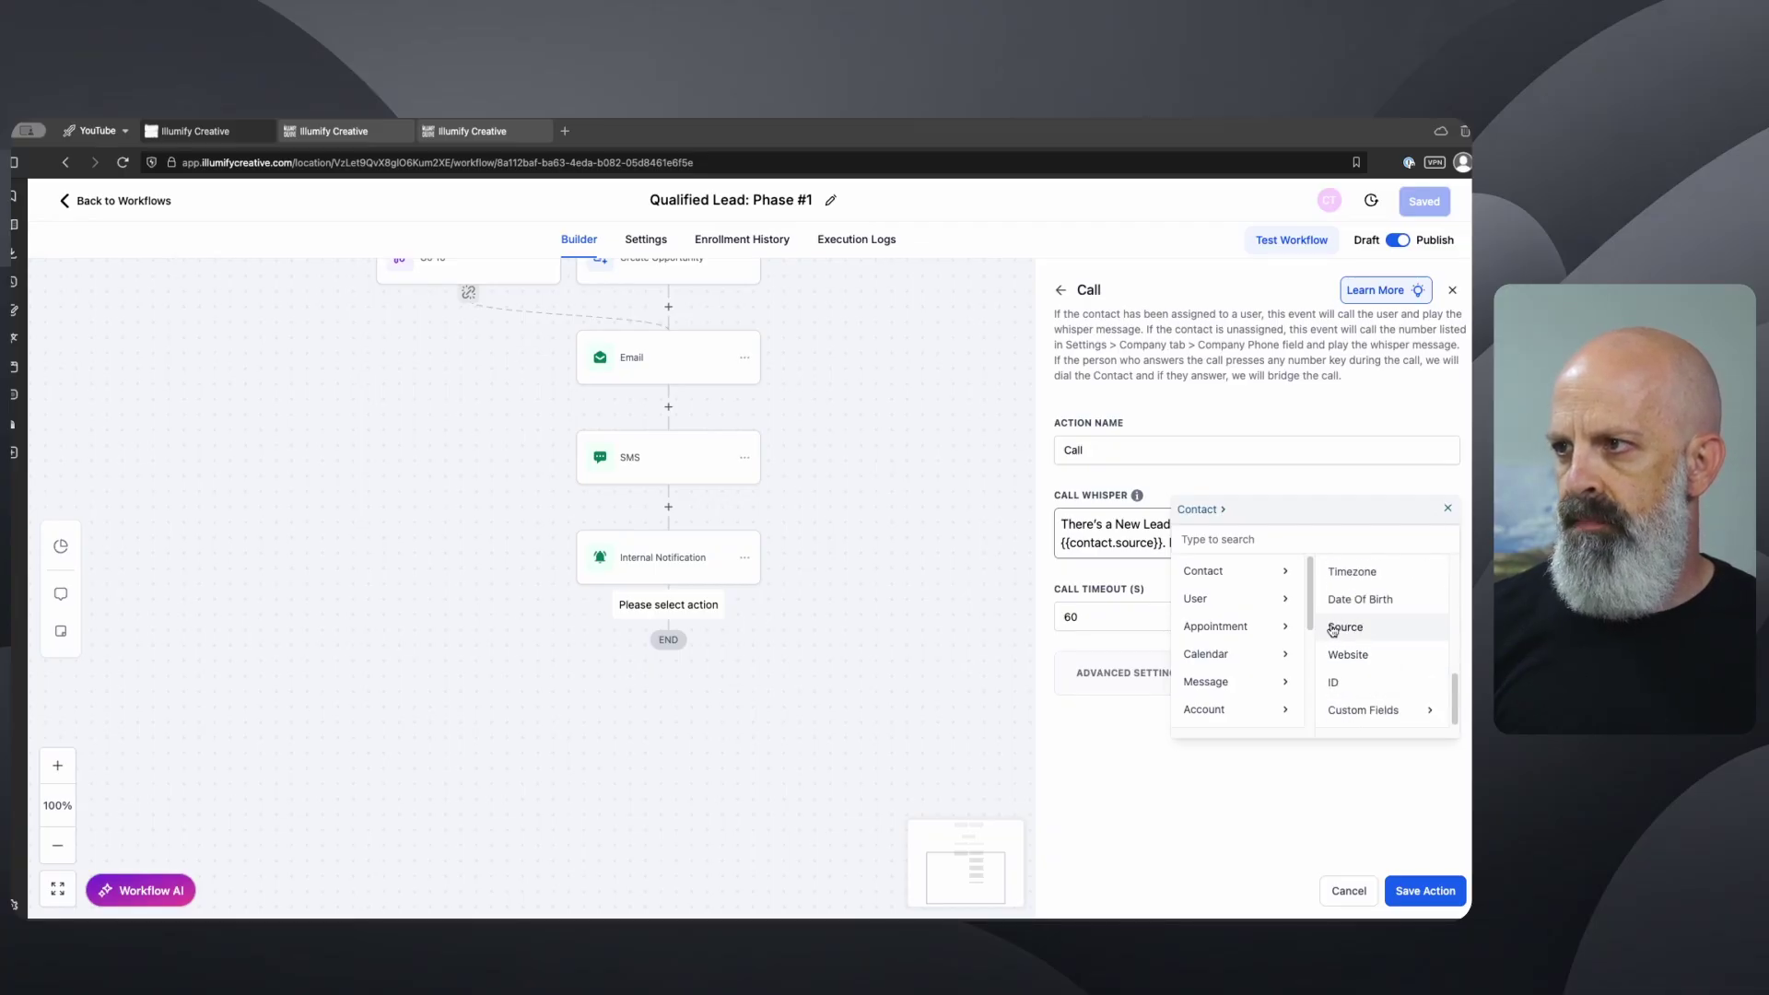
click(1447, 507)
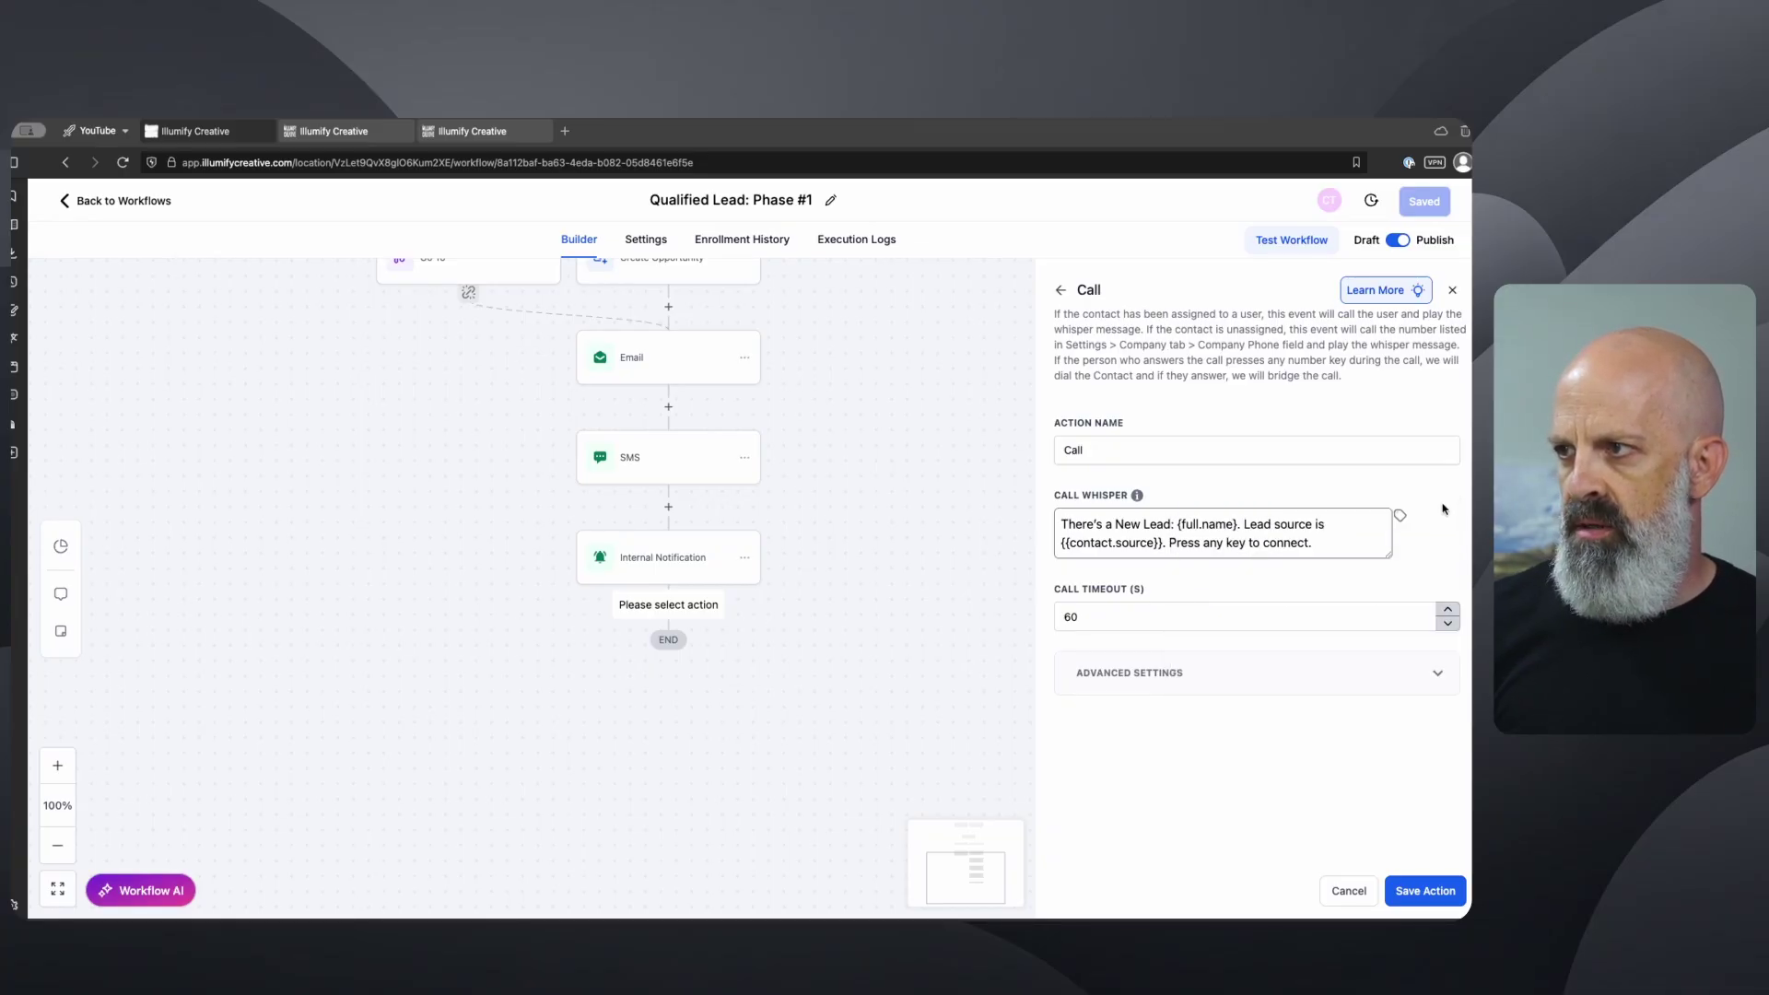
click(1347, 538)
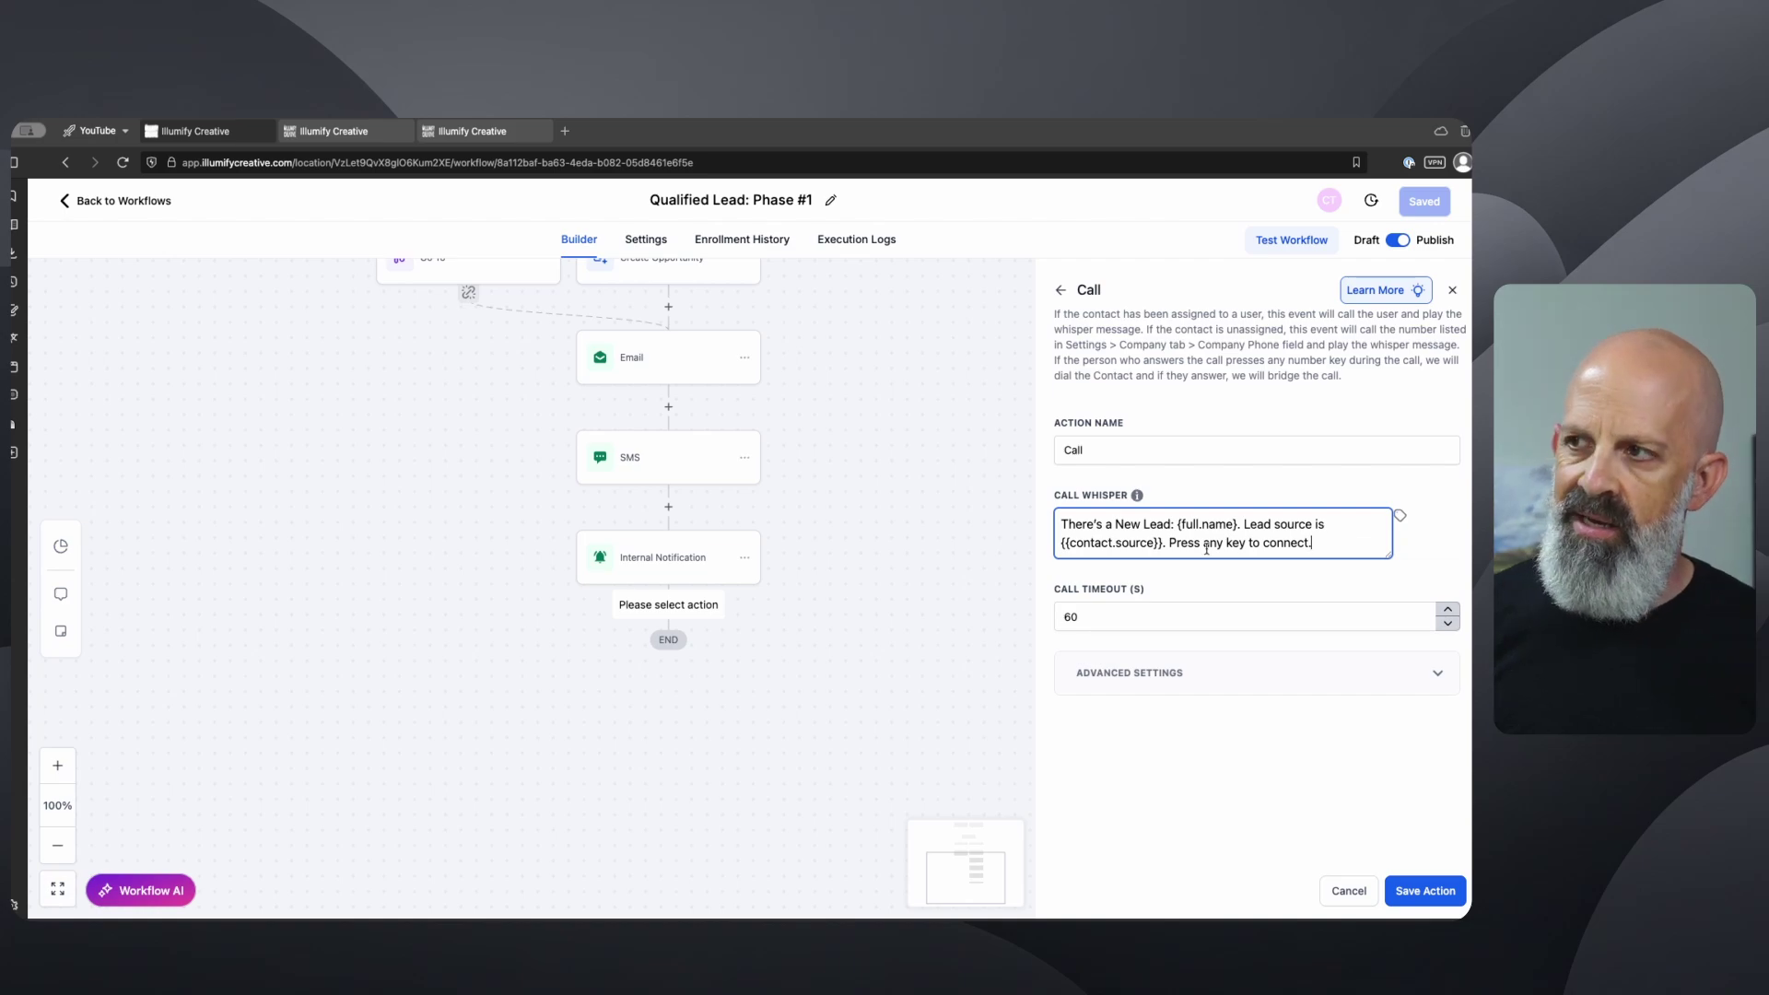
drag(1168, 544, 1360, 553)
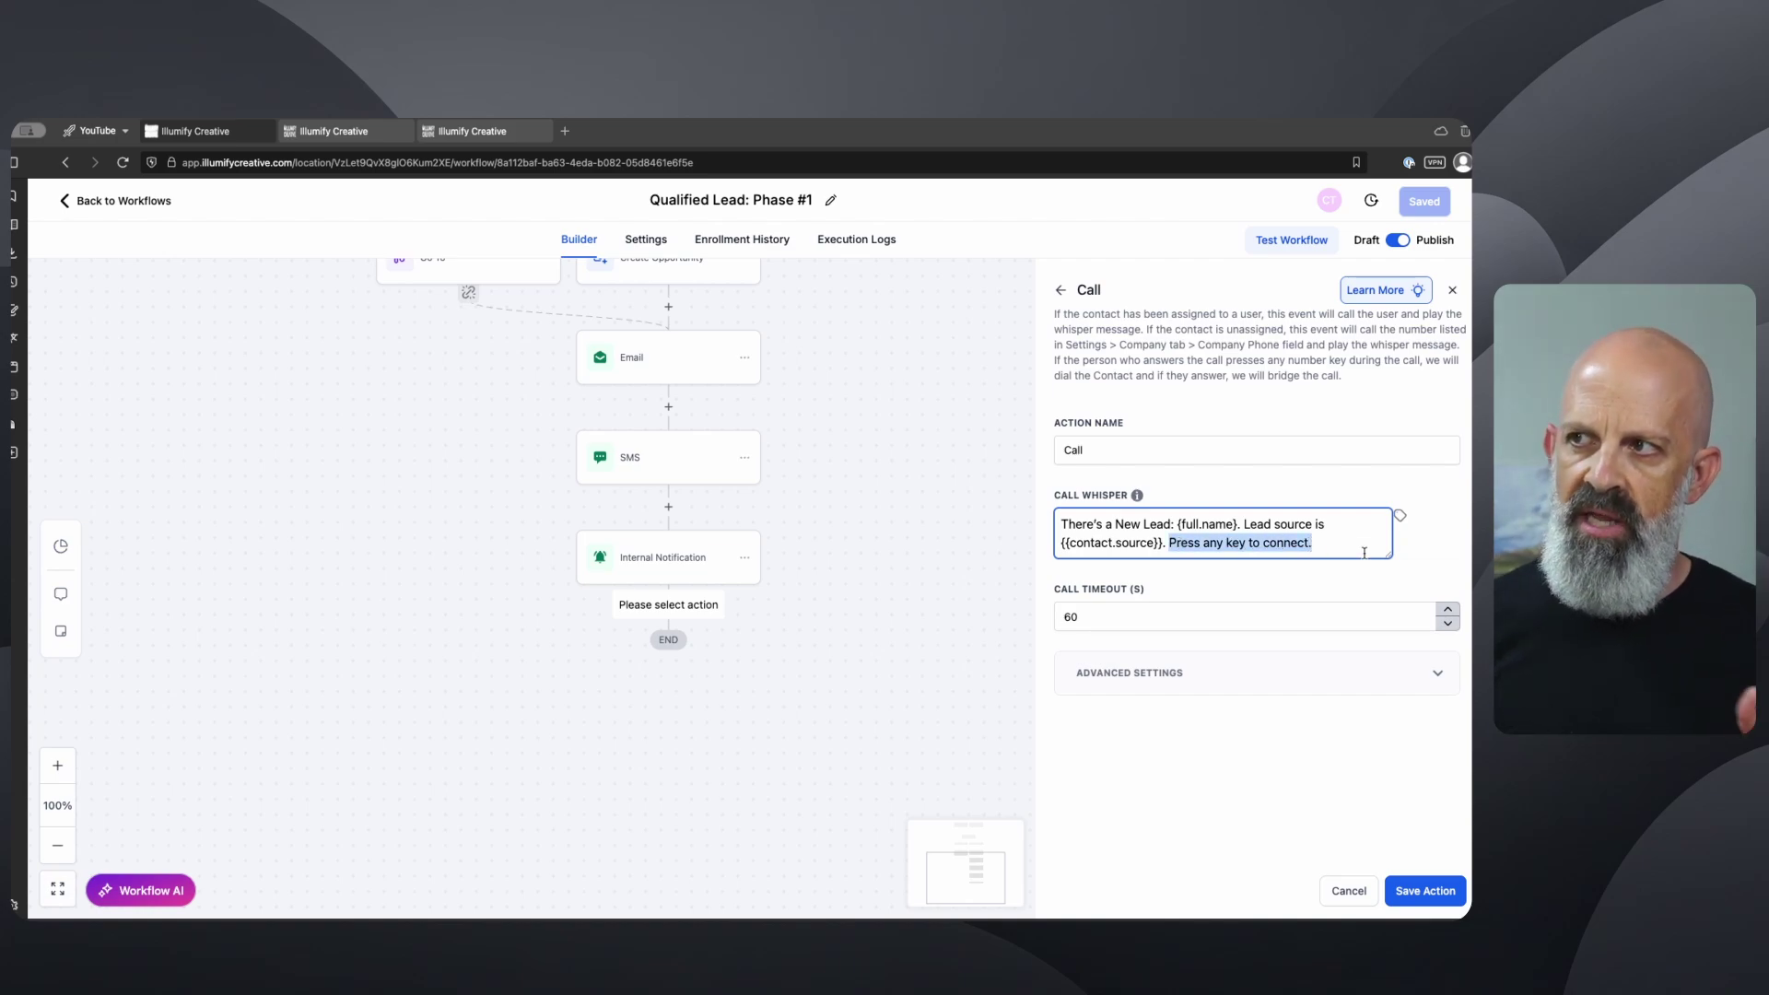
- Set the Call action's timeout to 30 seconds and save the action
double_click(1160, 612)
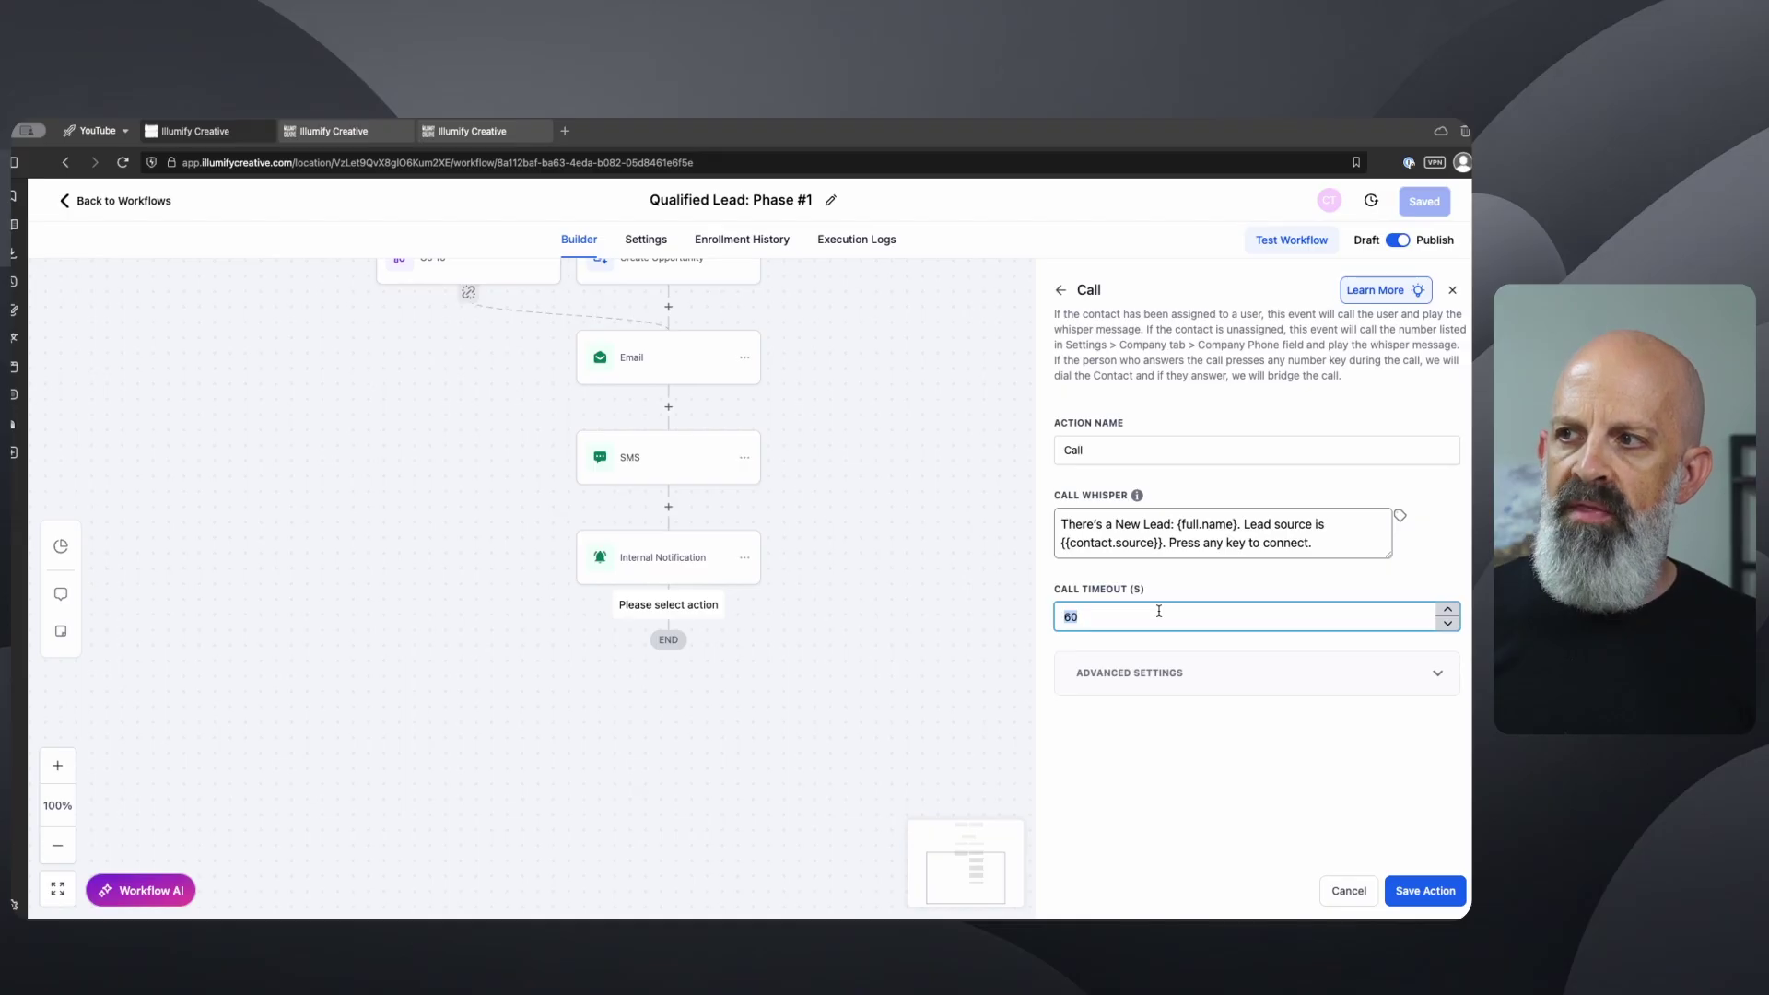
text(15)
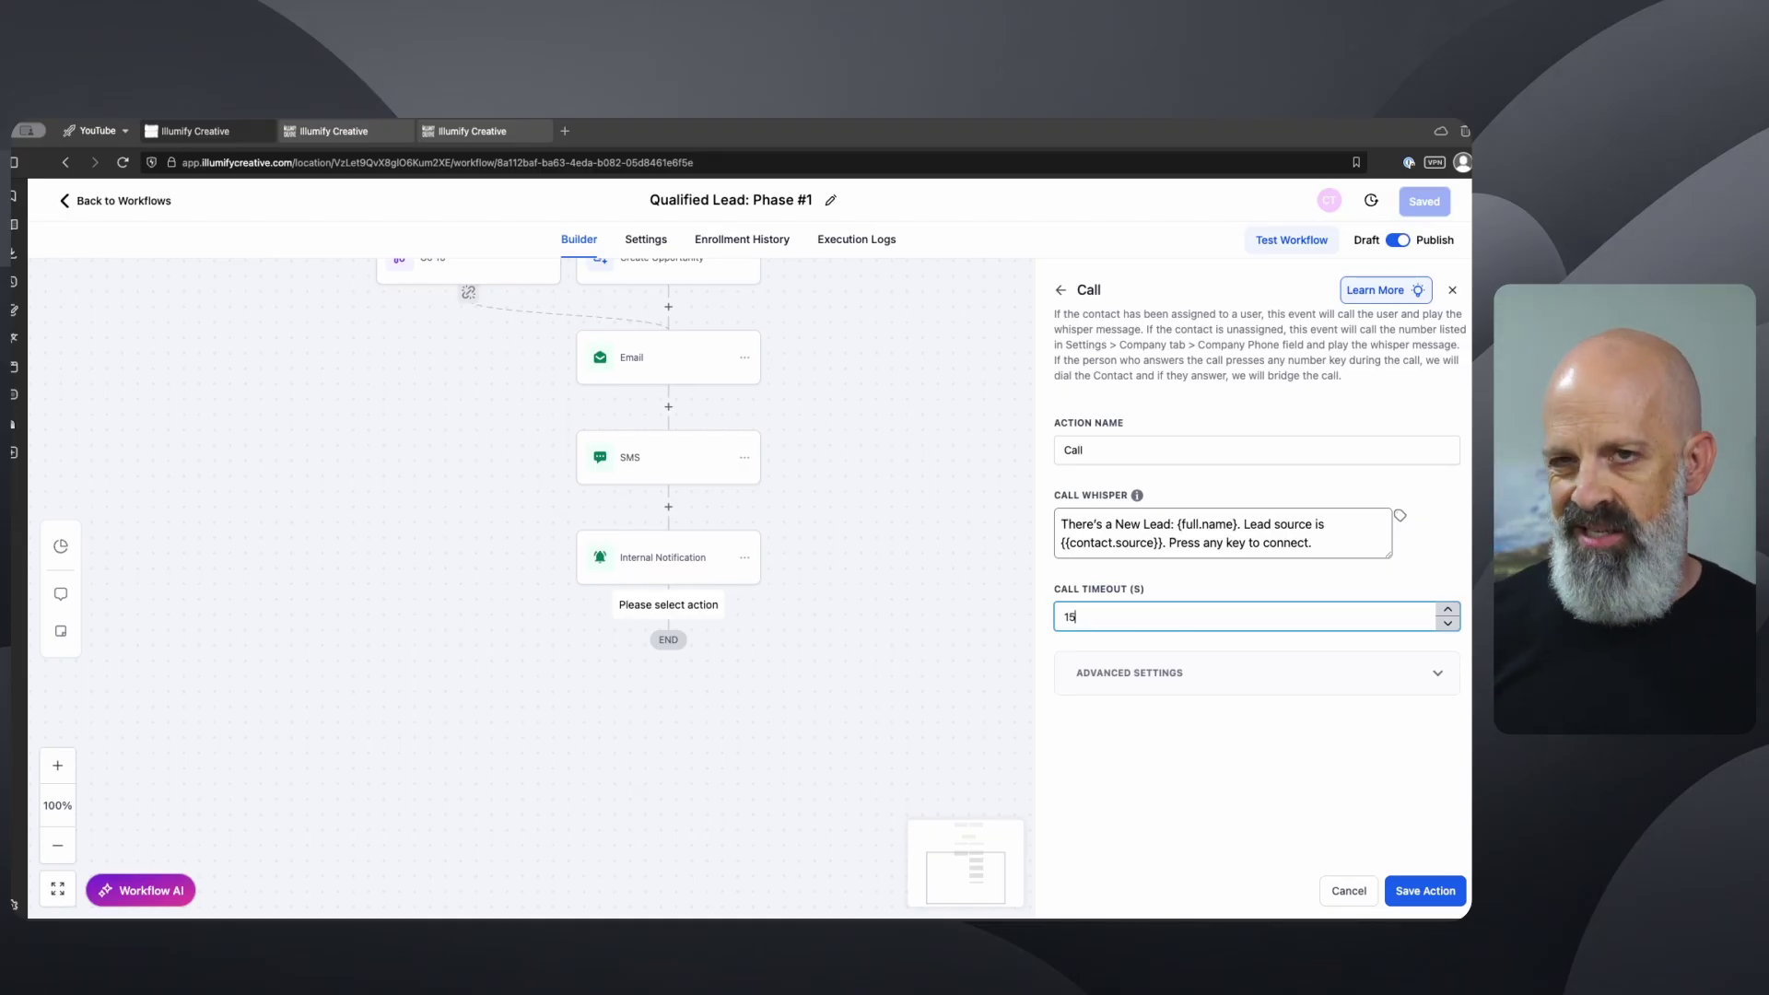
double_click(1182, 621)
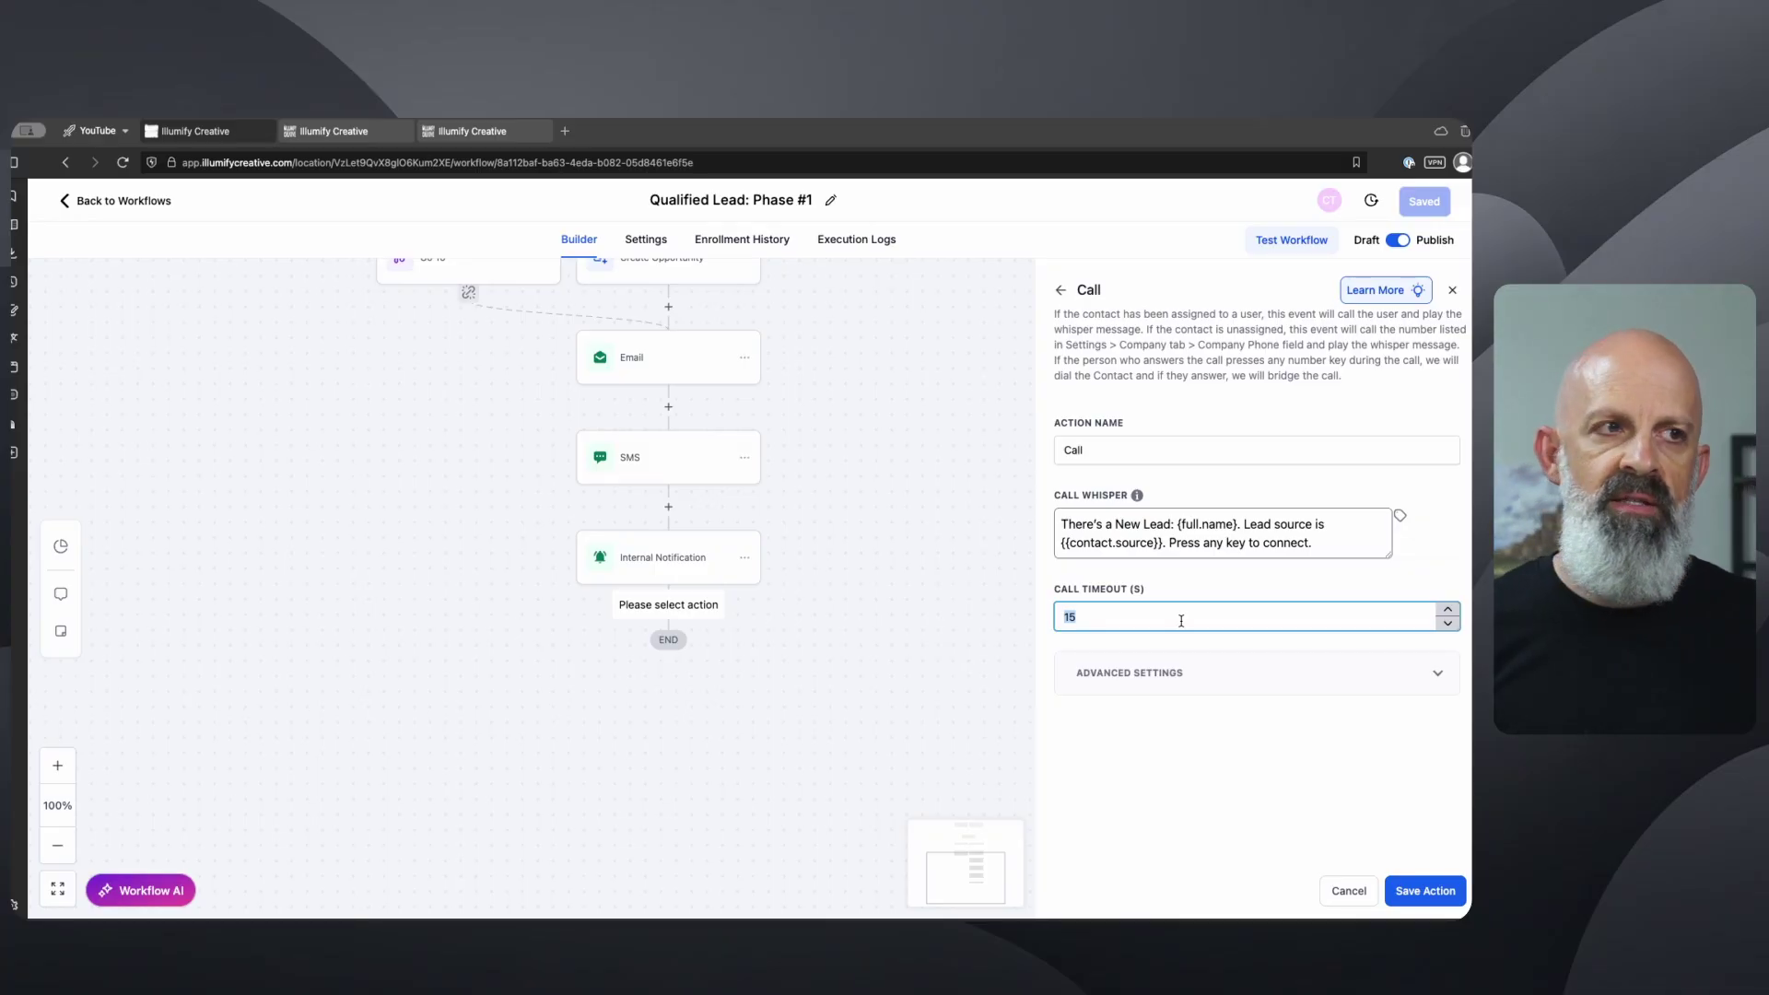
text(30)
click(1186, 681)
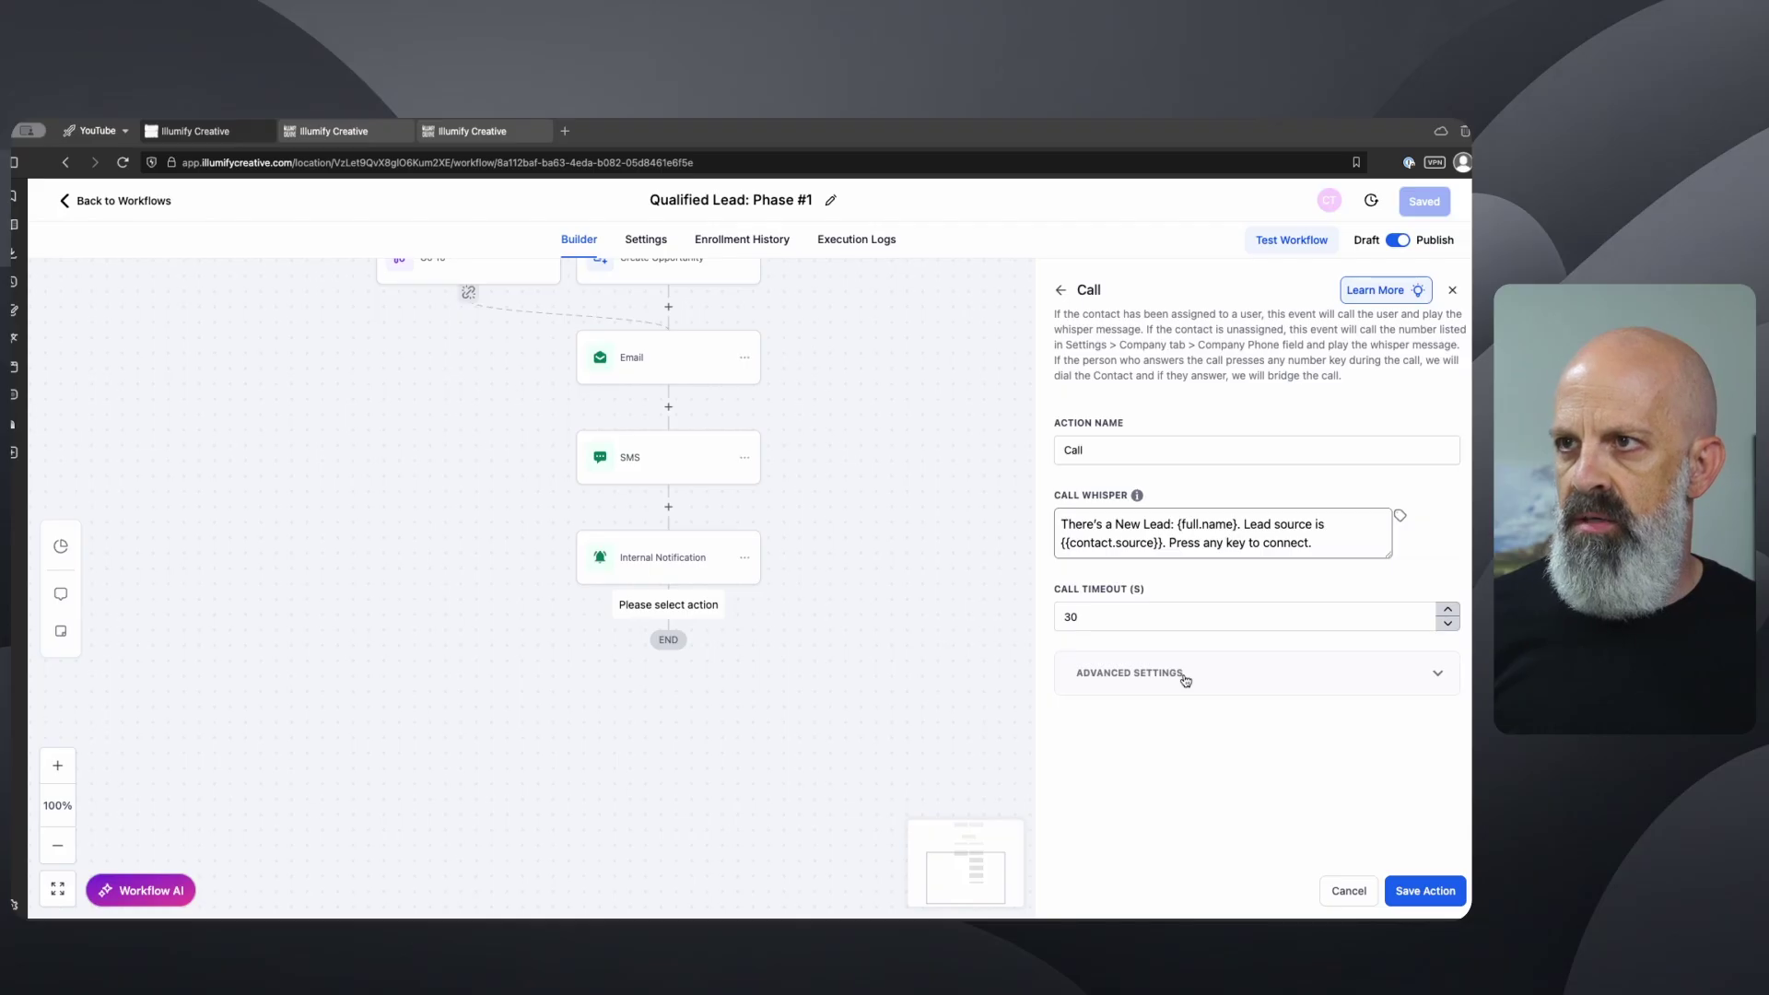
click(1413, 900)
- Turn off Stop on response in the settings of the Qualified Lead: Phase #1 workflow
click(646, 240)
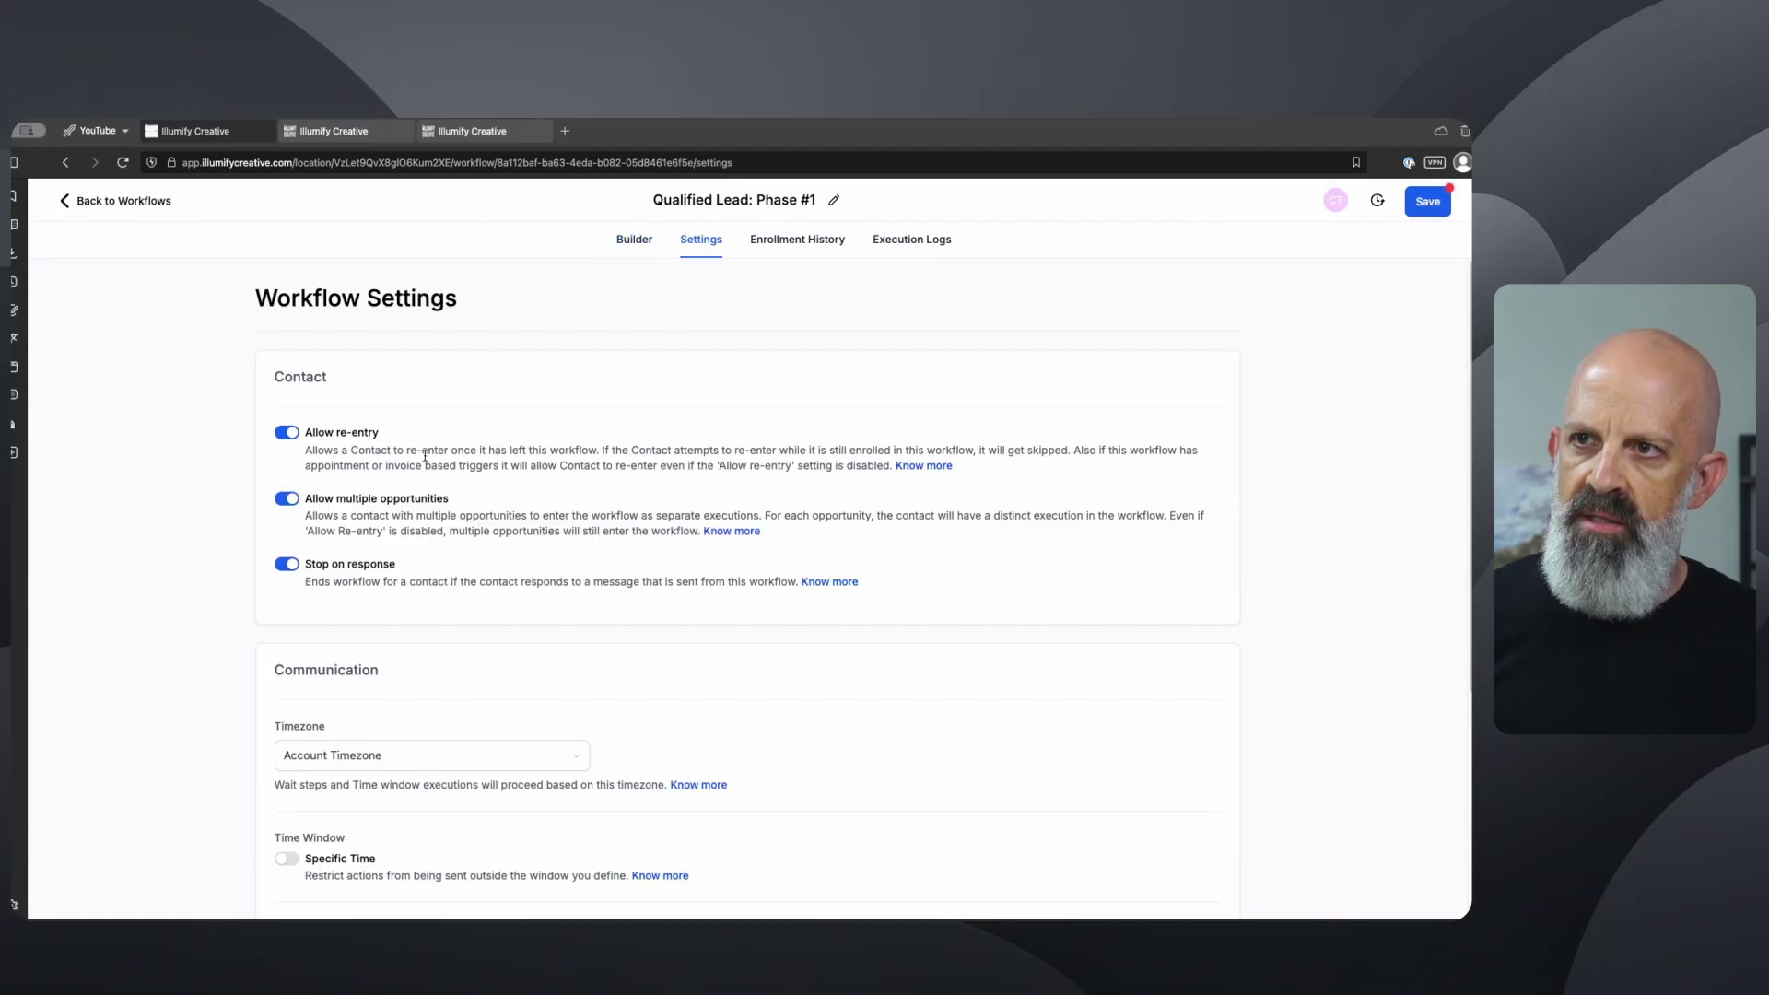
click(289, 564)
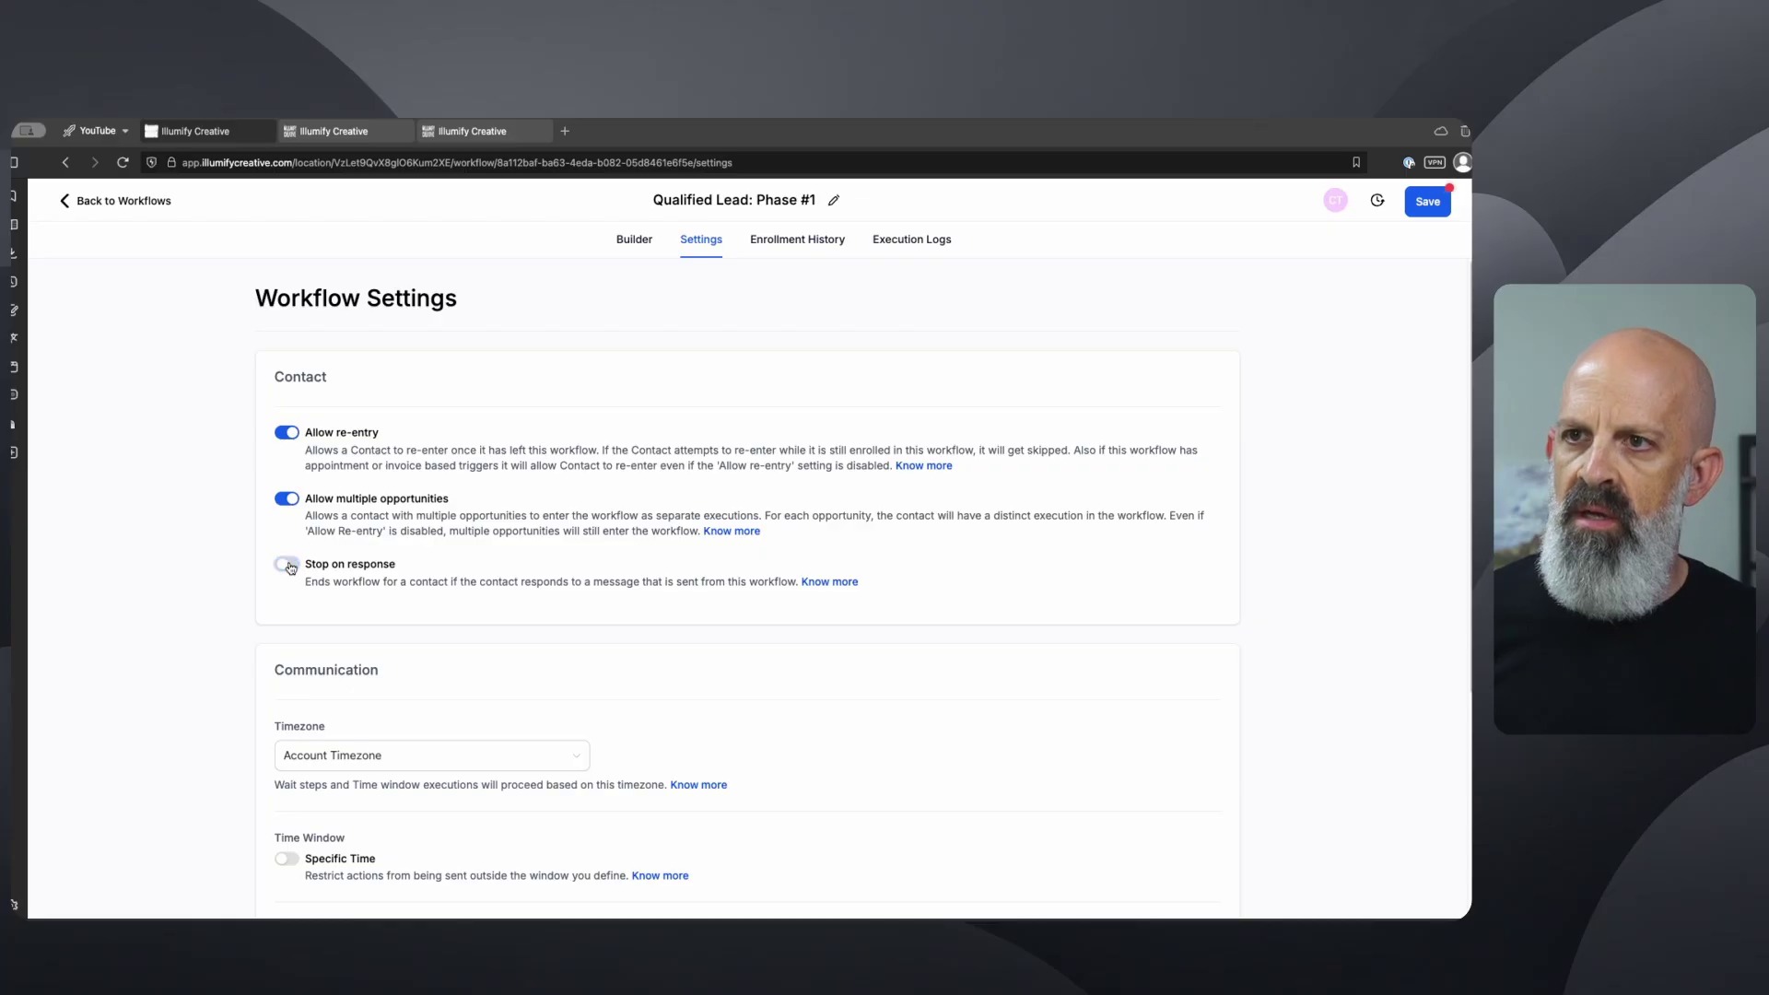
click(287, 564)
click(287, 564)
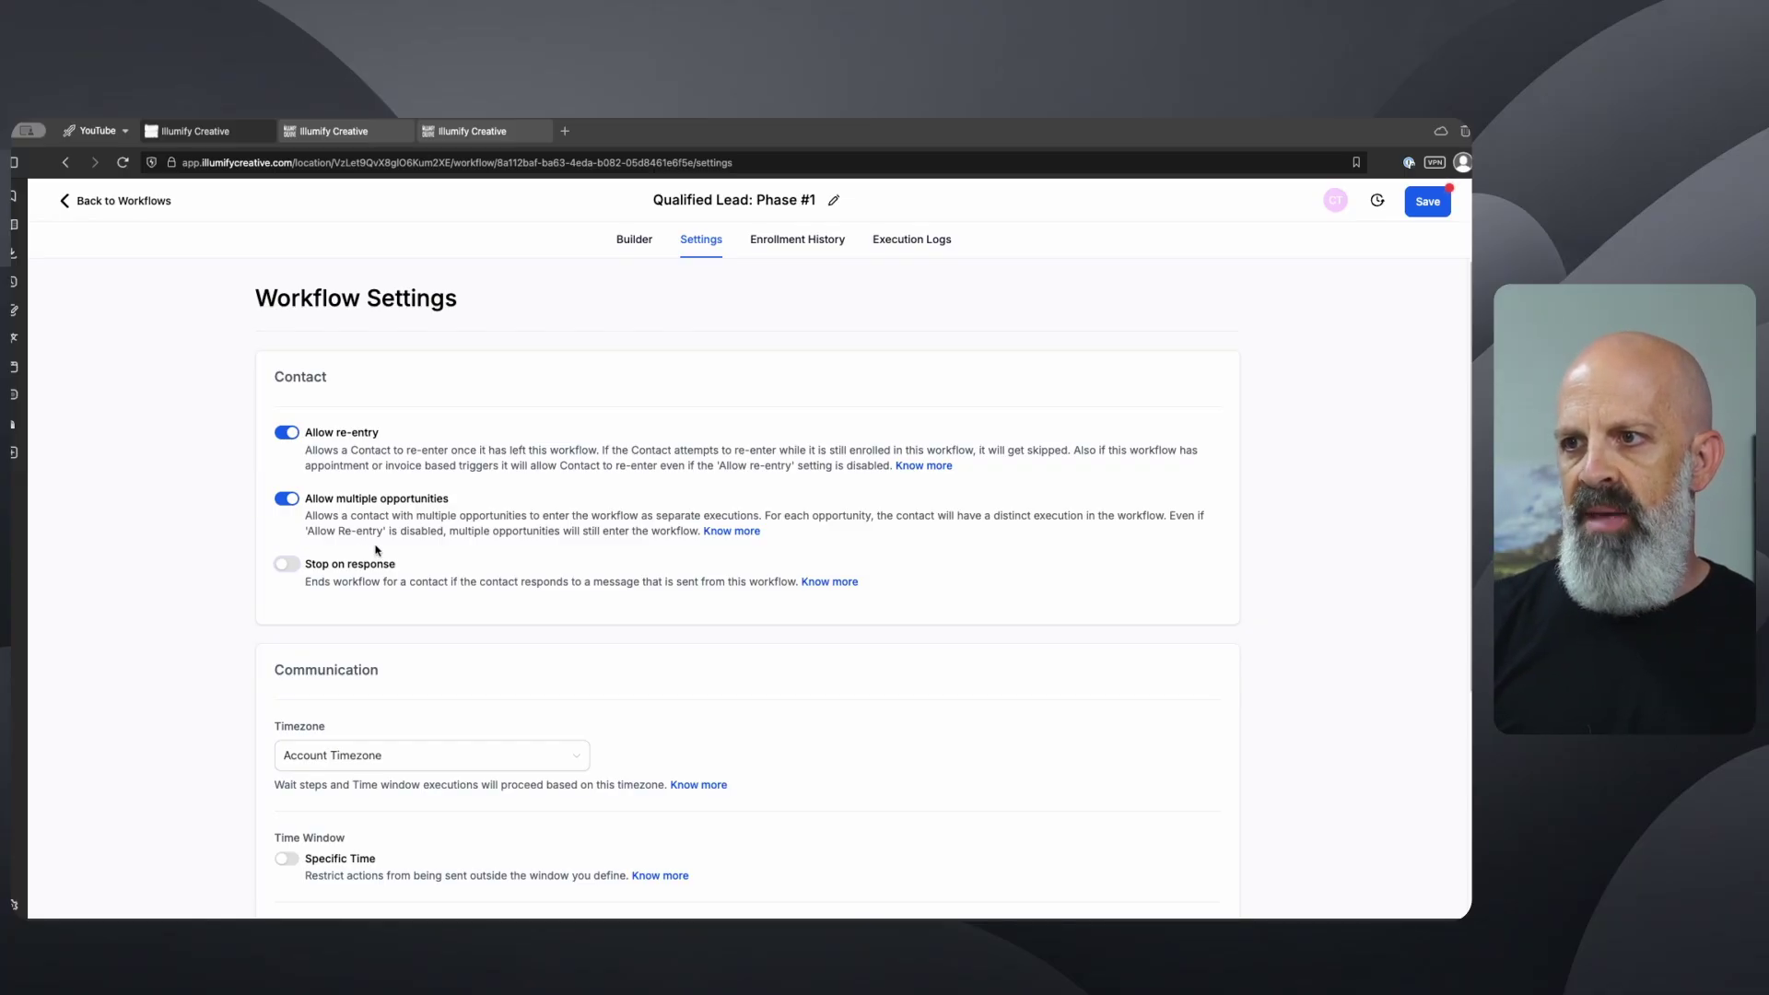
- Turn on Disable Voicemail Detect in the Call action's advanced settings, keep Connect Call After Keypress on, and save the action
click(632, 241)
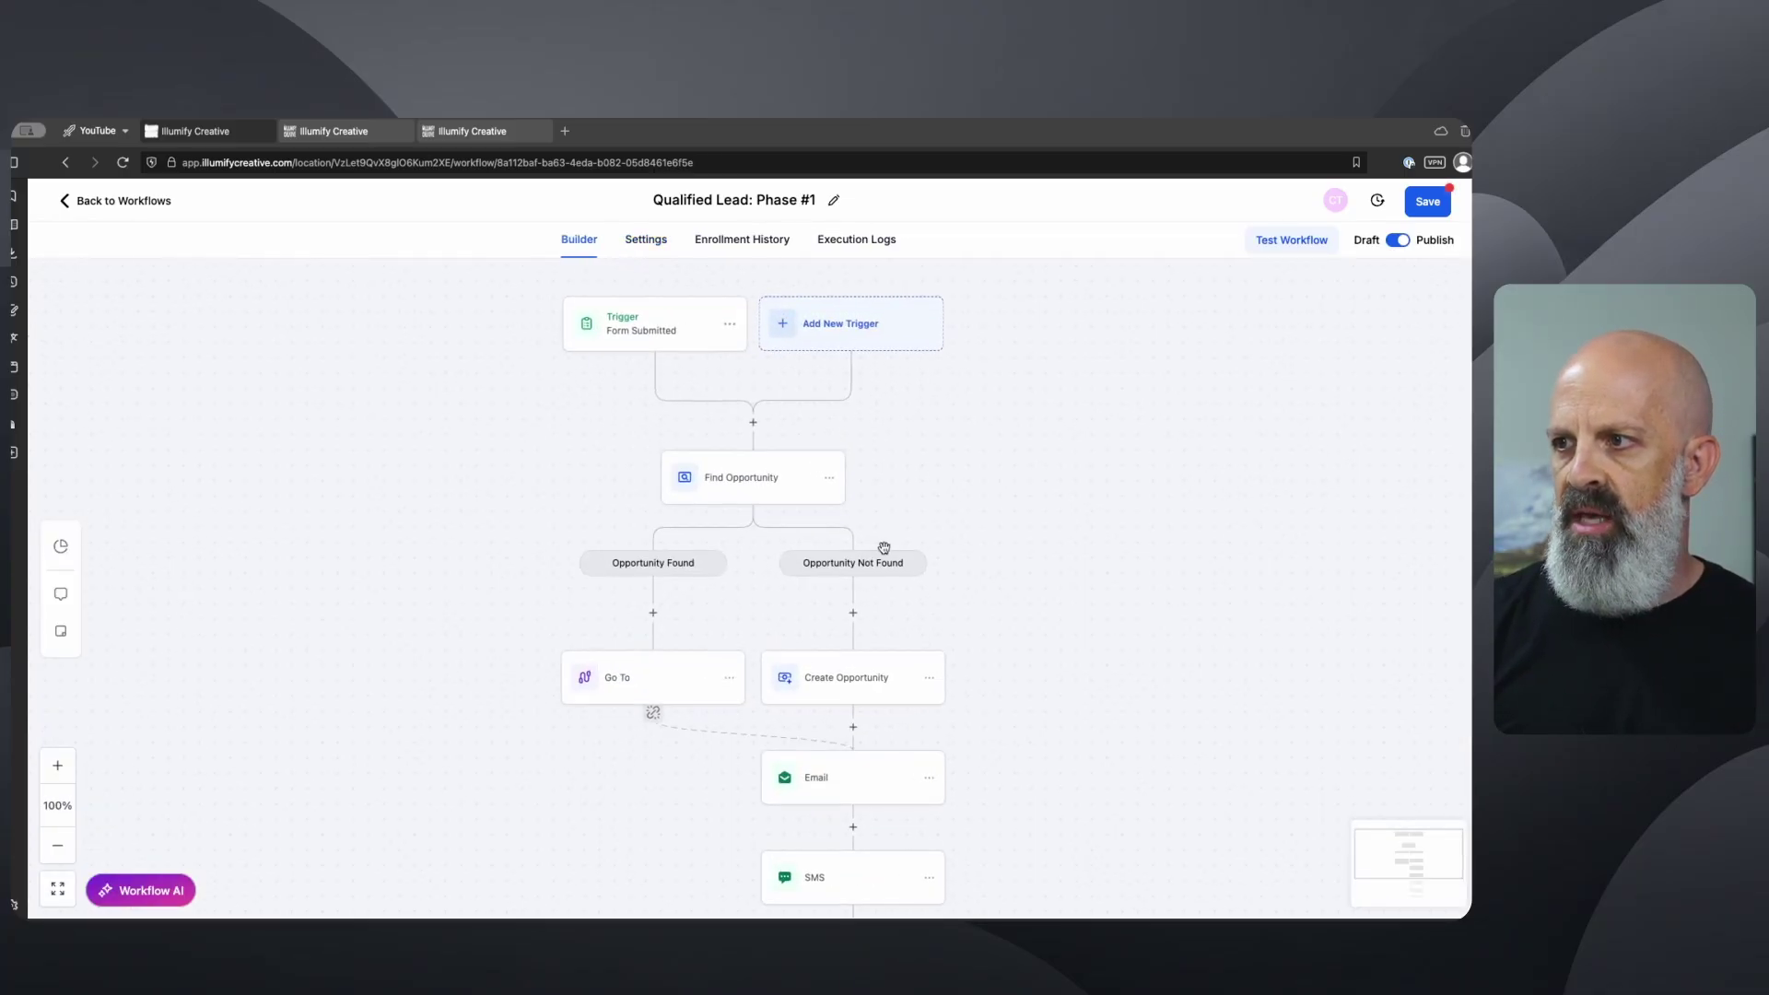
drag(871, 690, 750, 356)
click(715, 729)
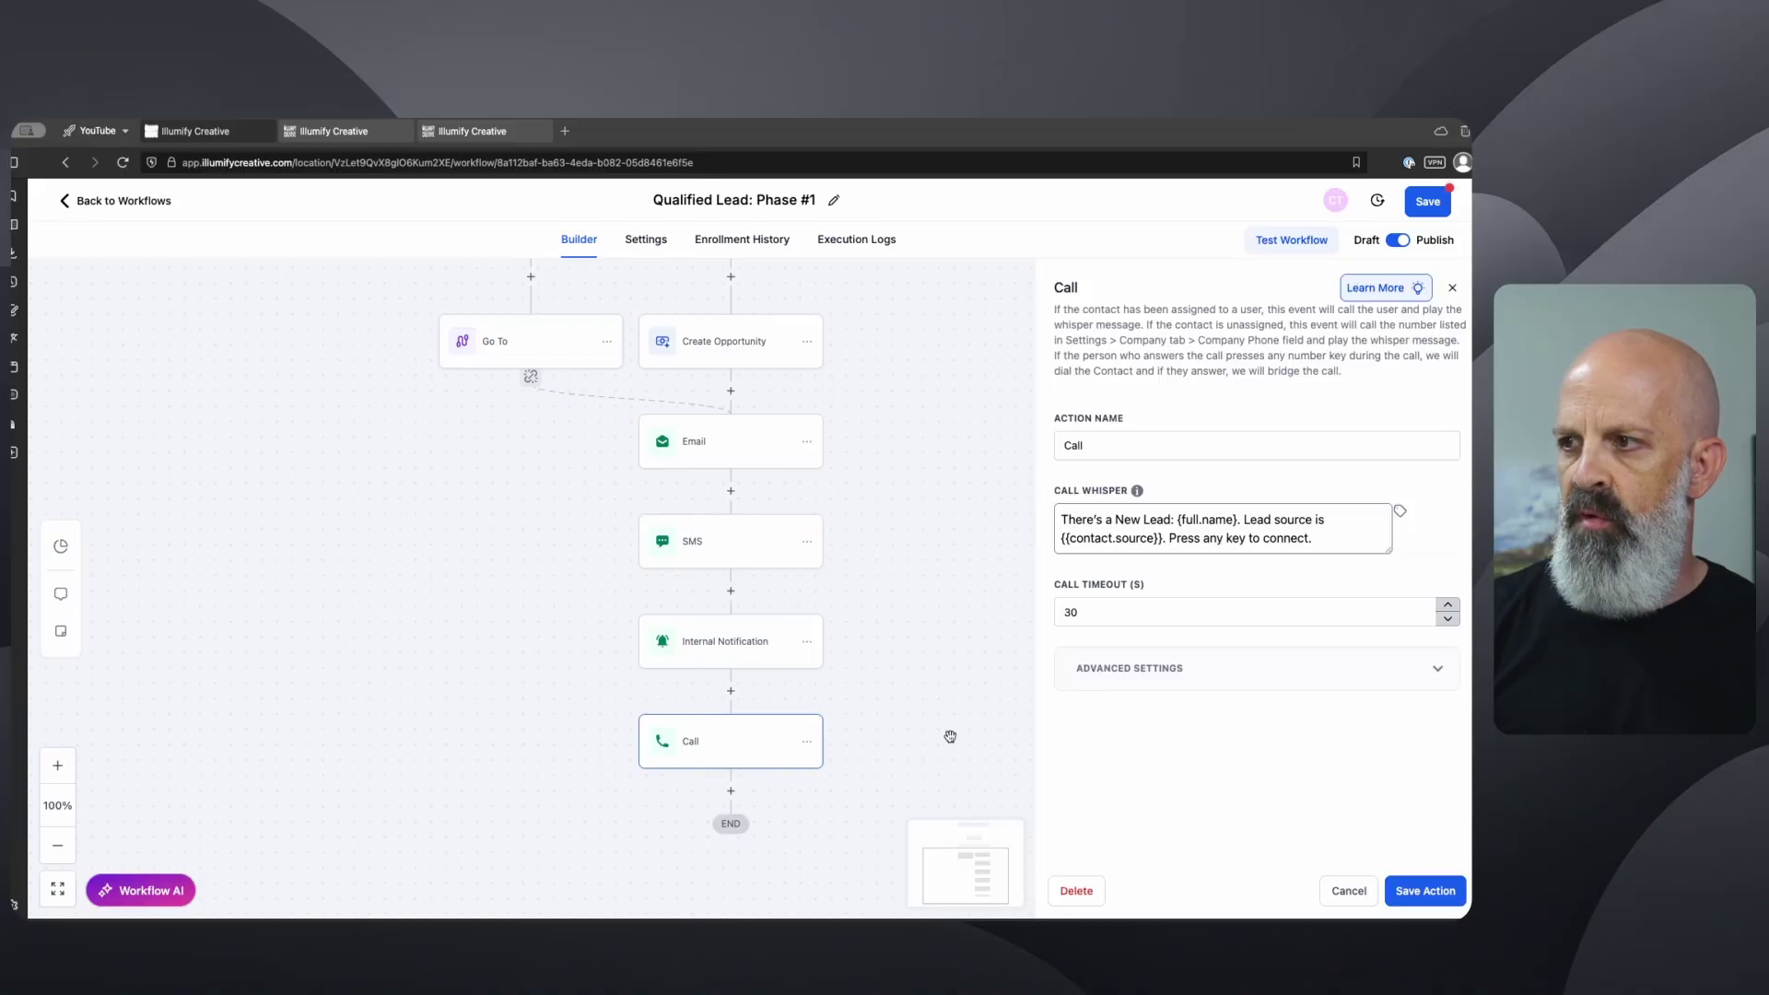
click(1098, 682)
click(1088, 735)
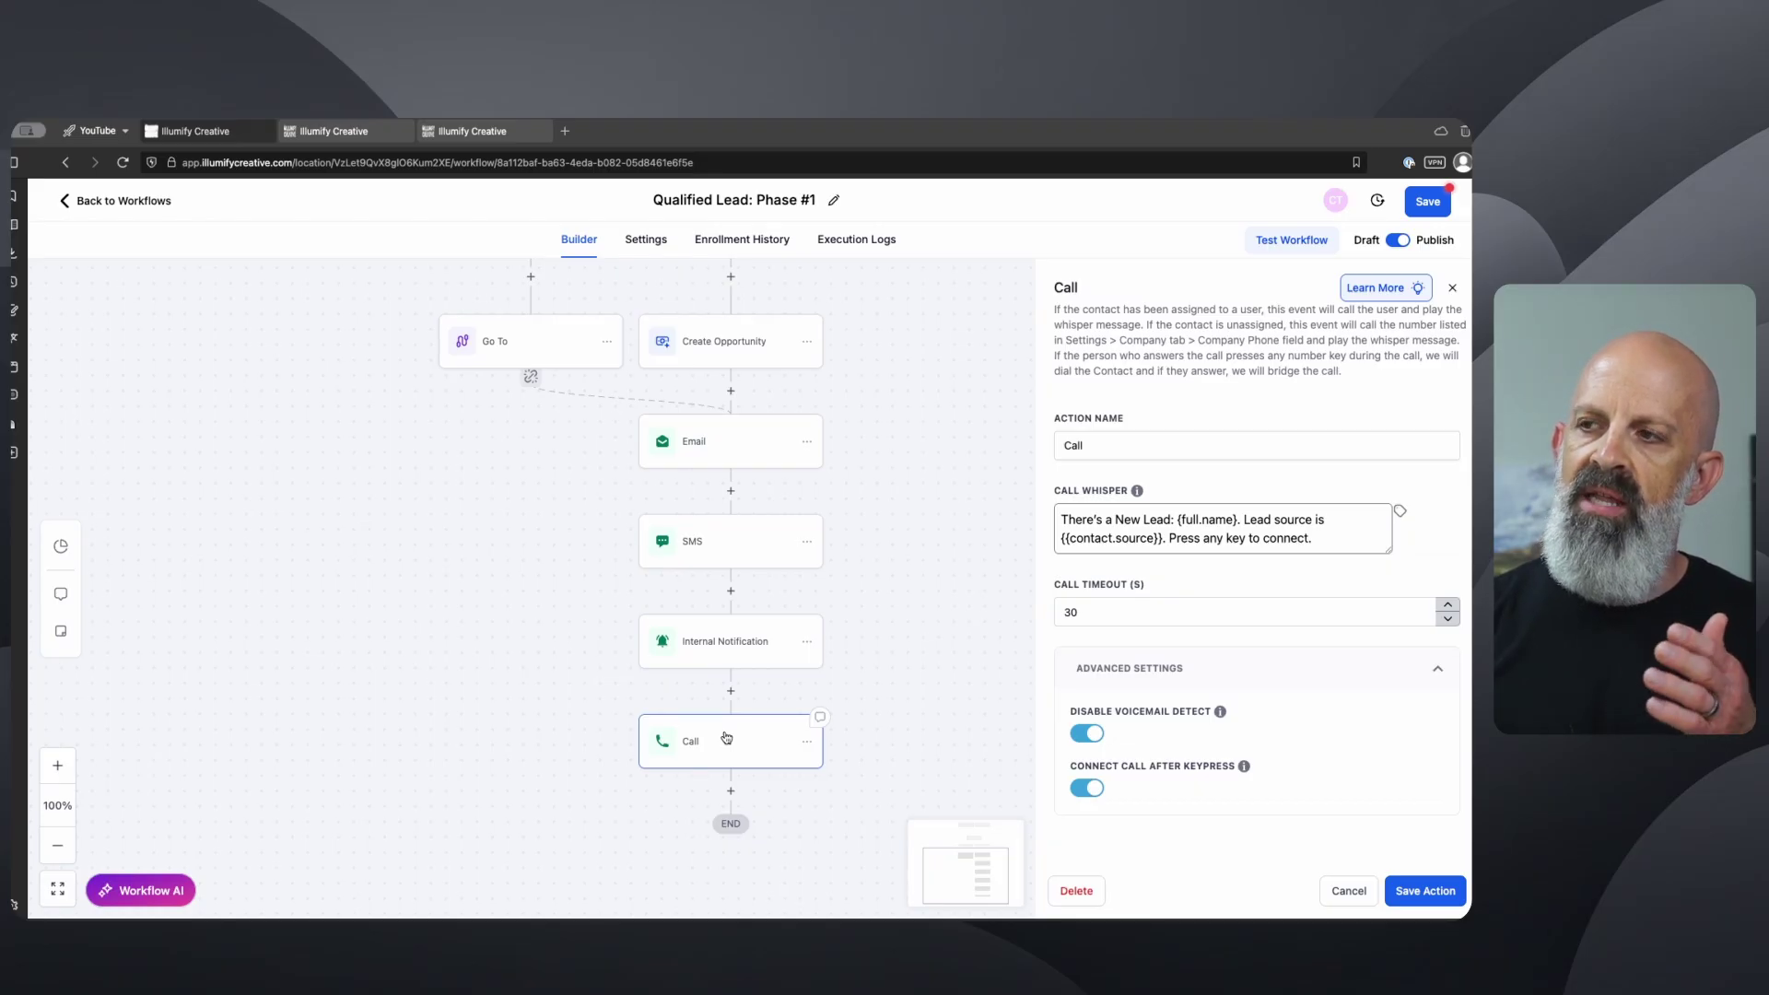
mouse_move(1218, 713)
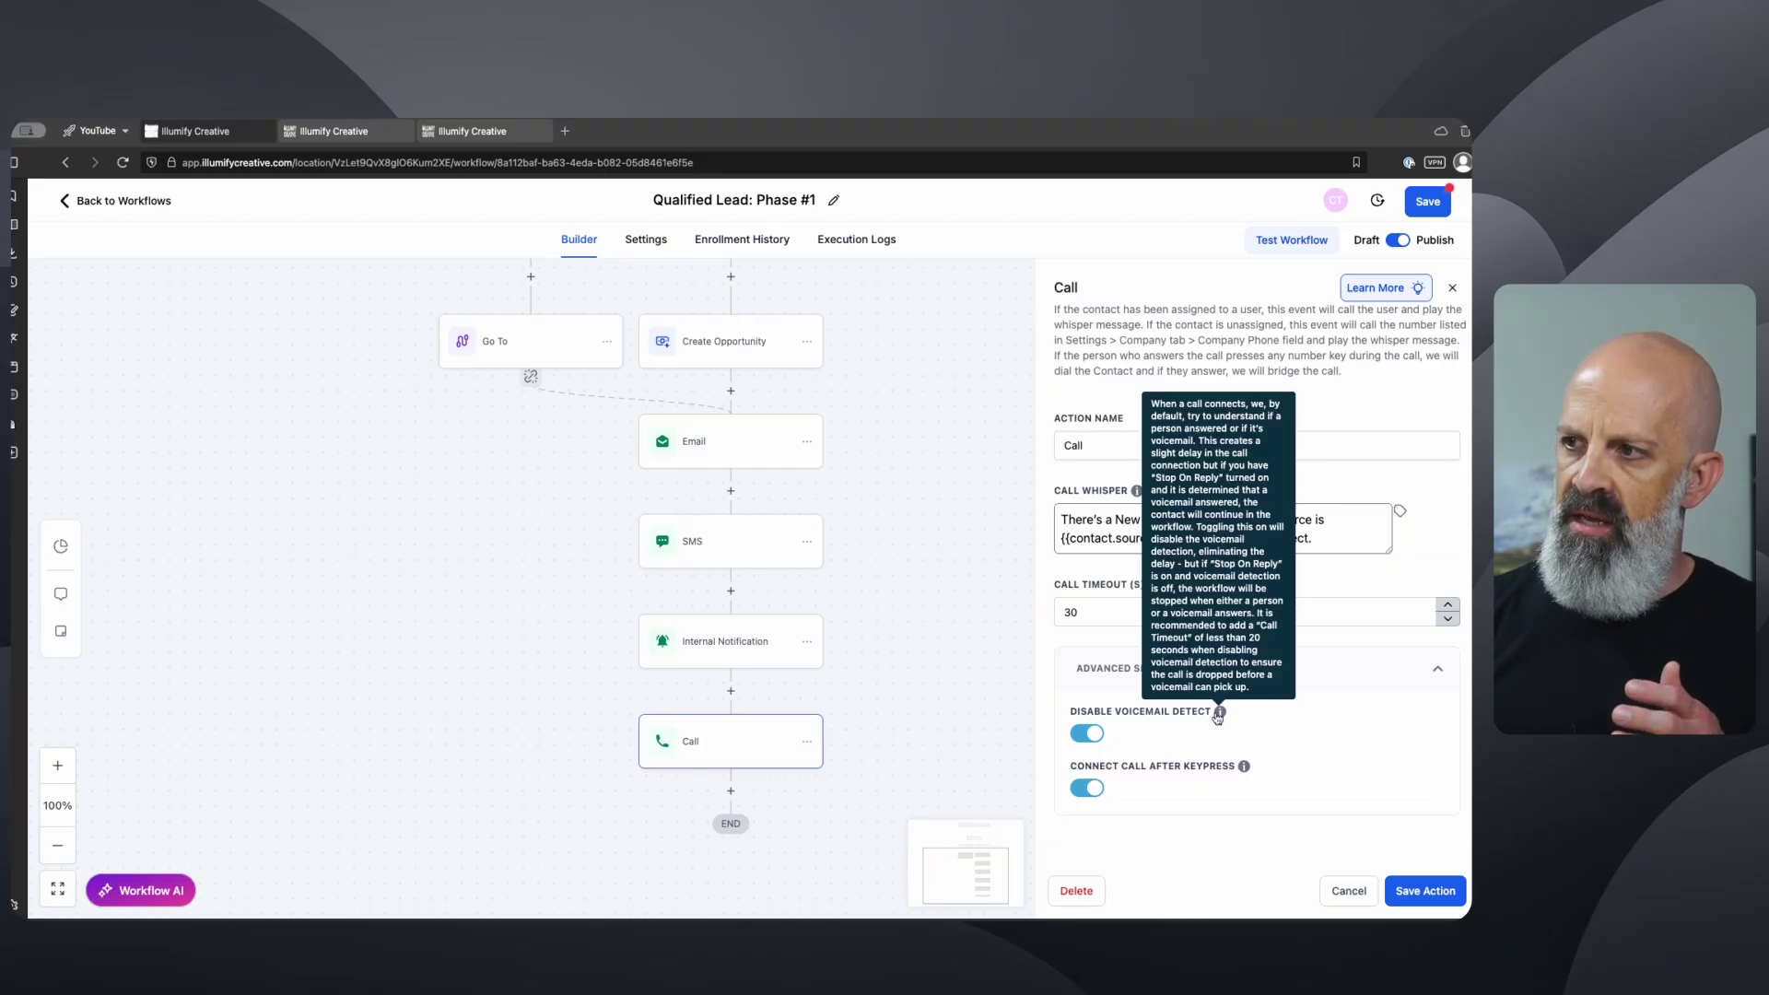
click(1090, 788)
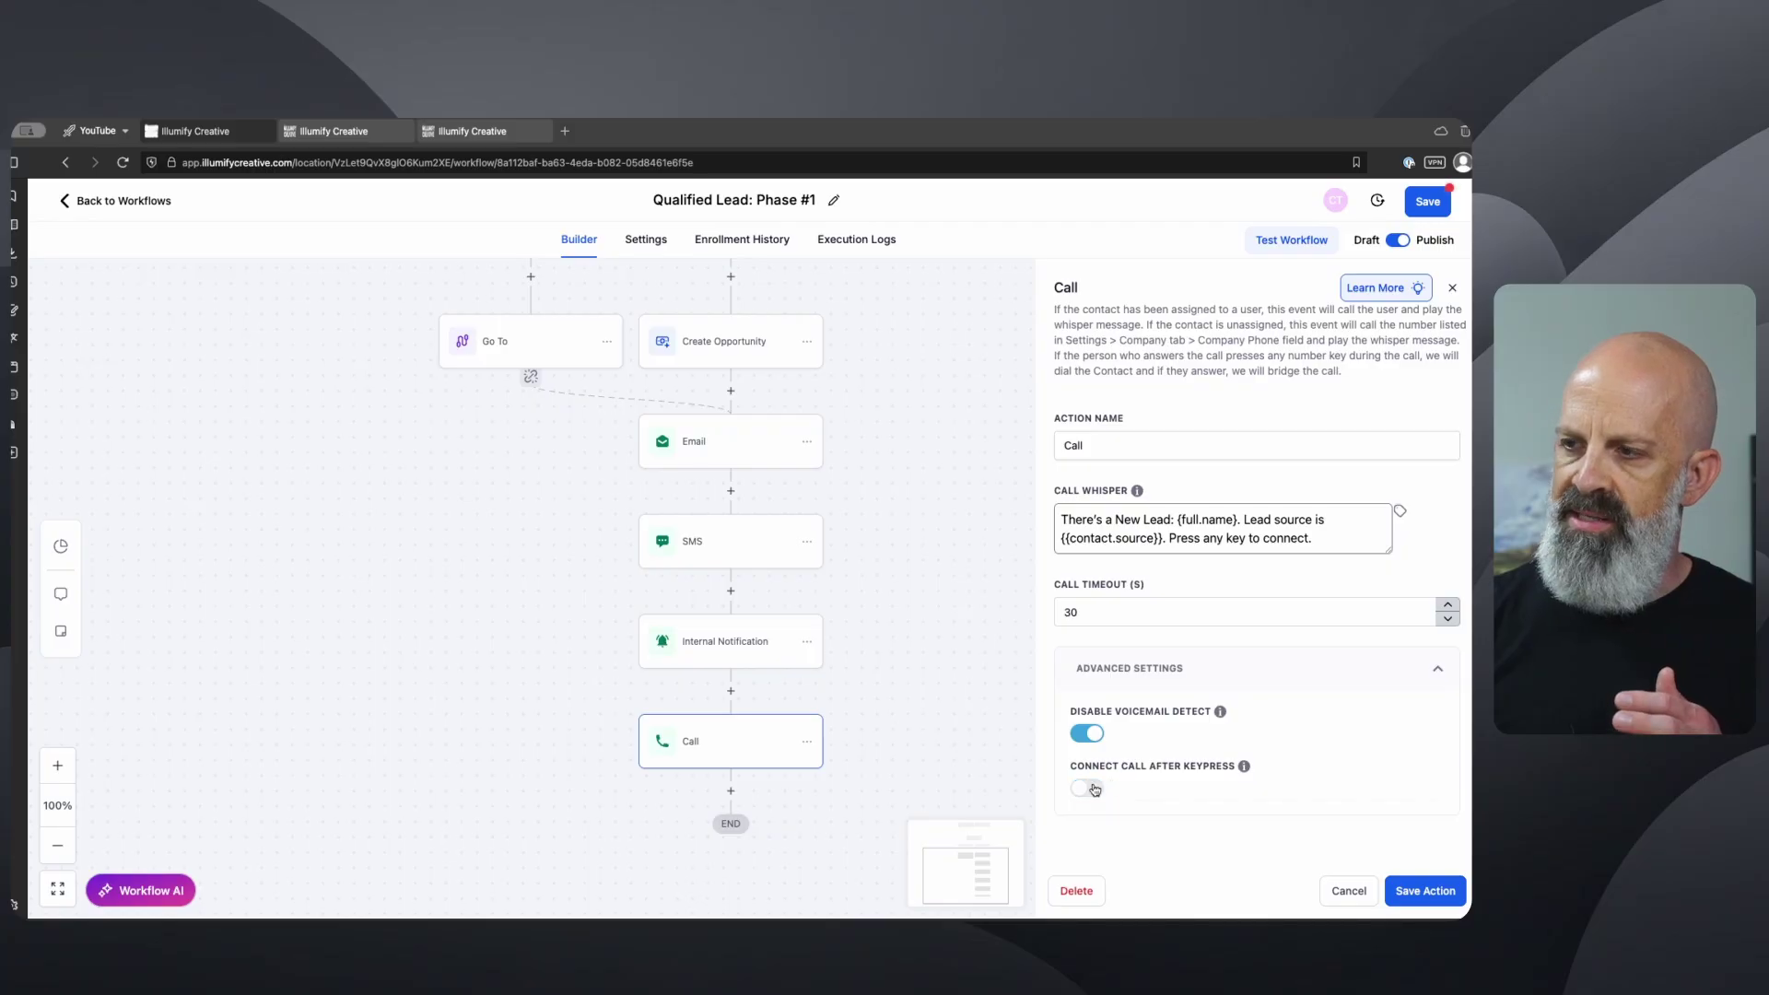
click(1093, 788)
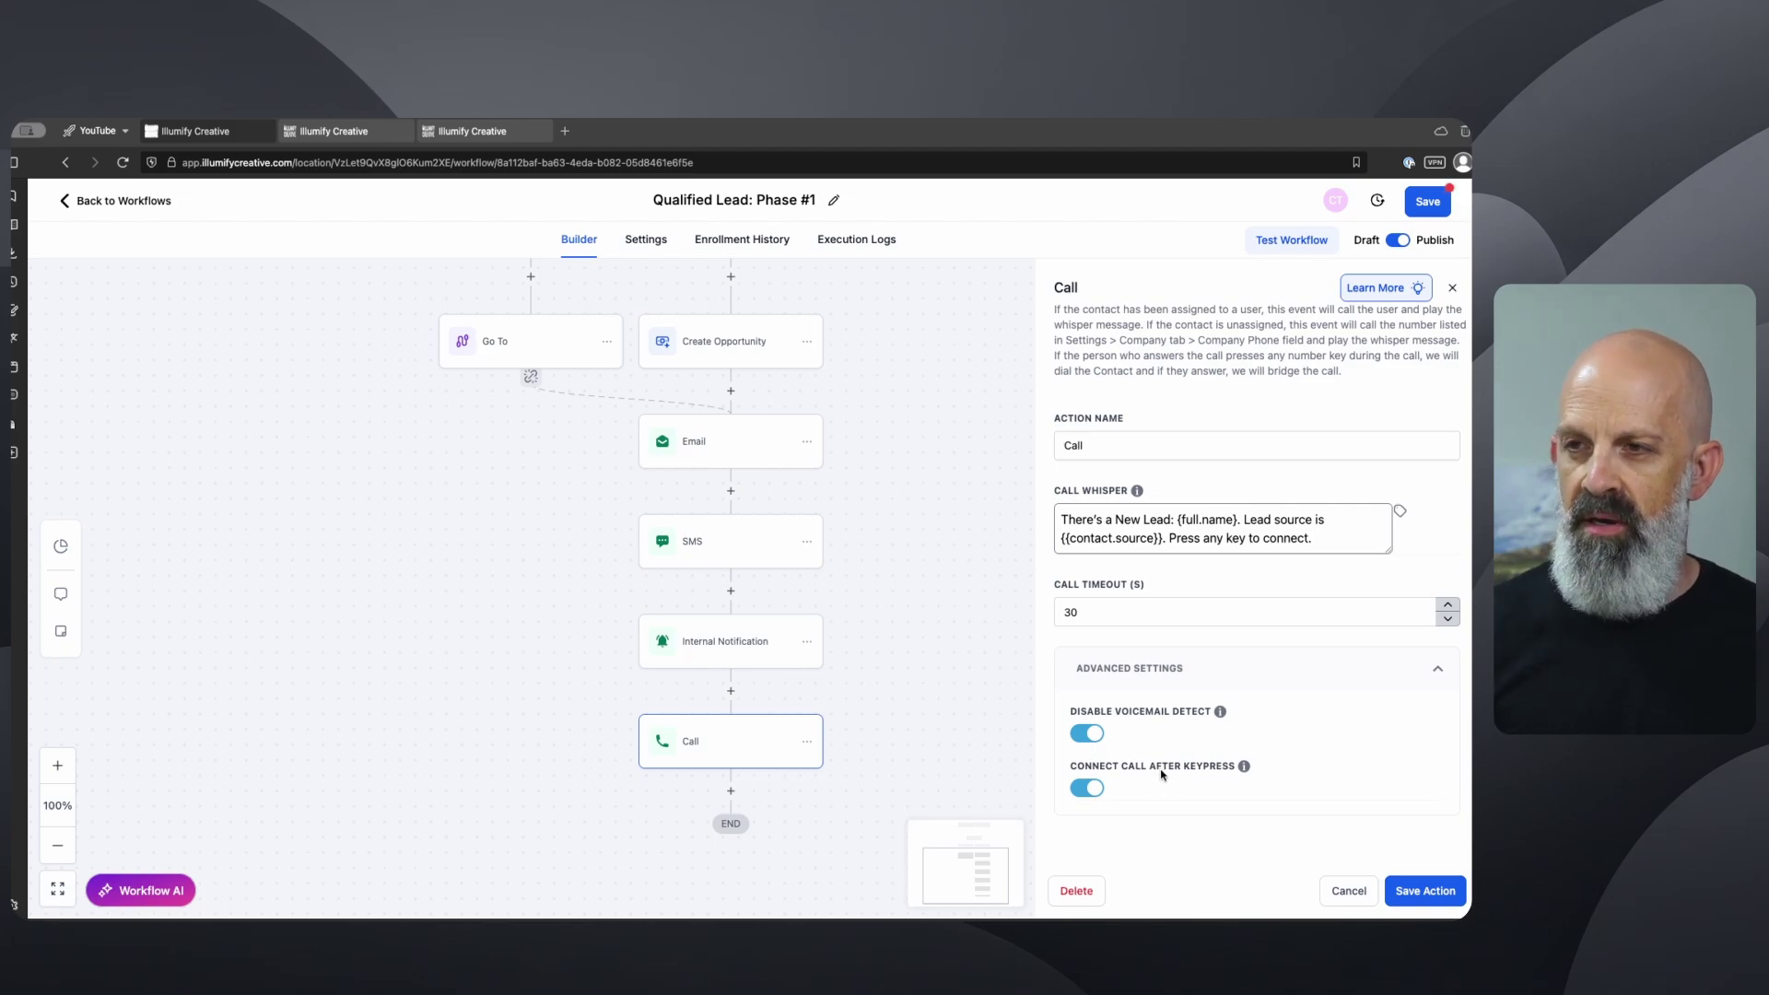
click(1422, 889)
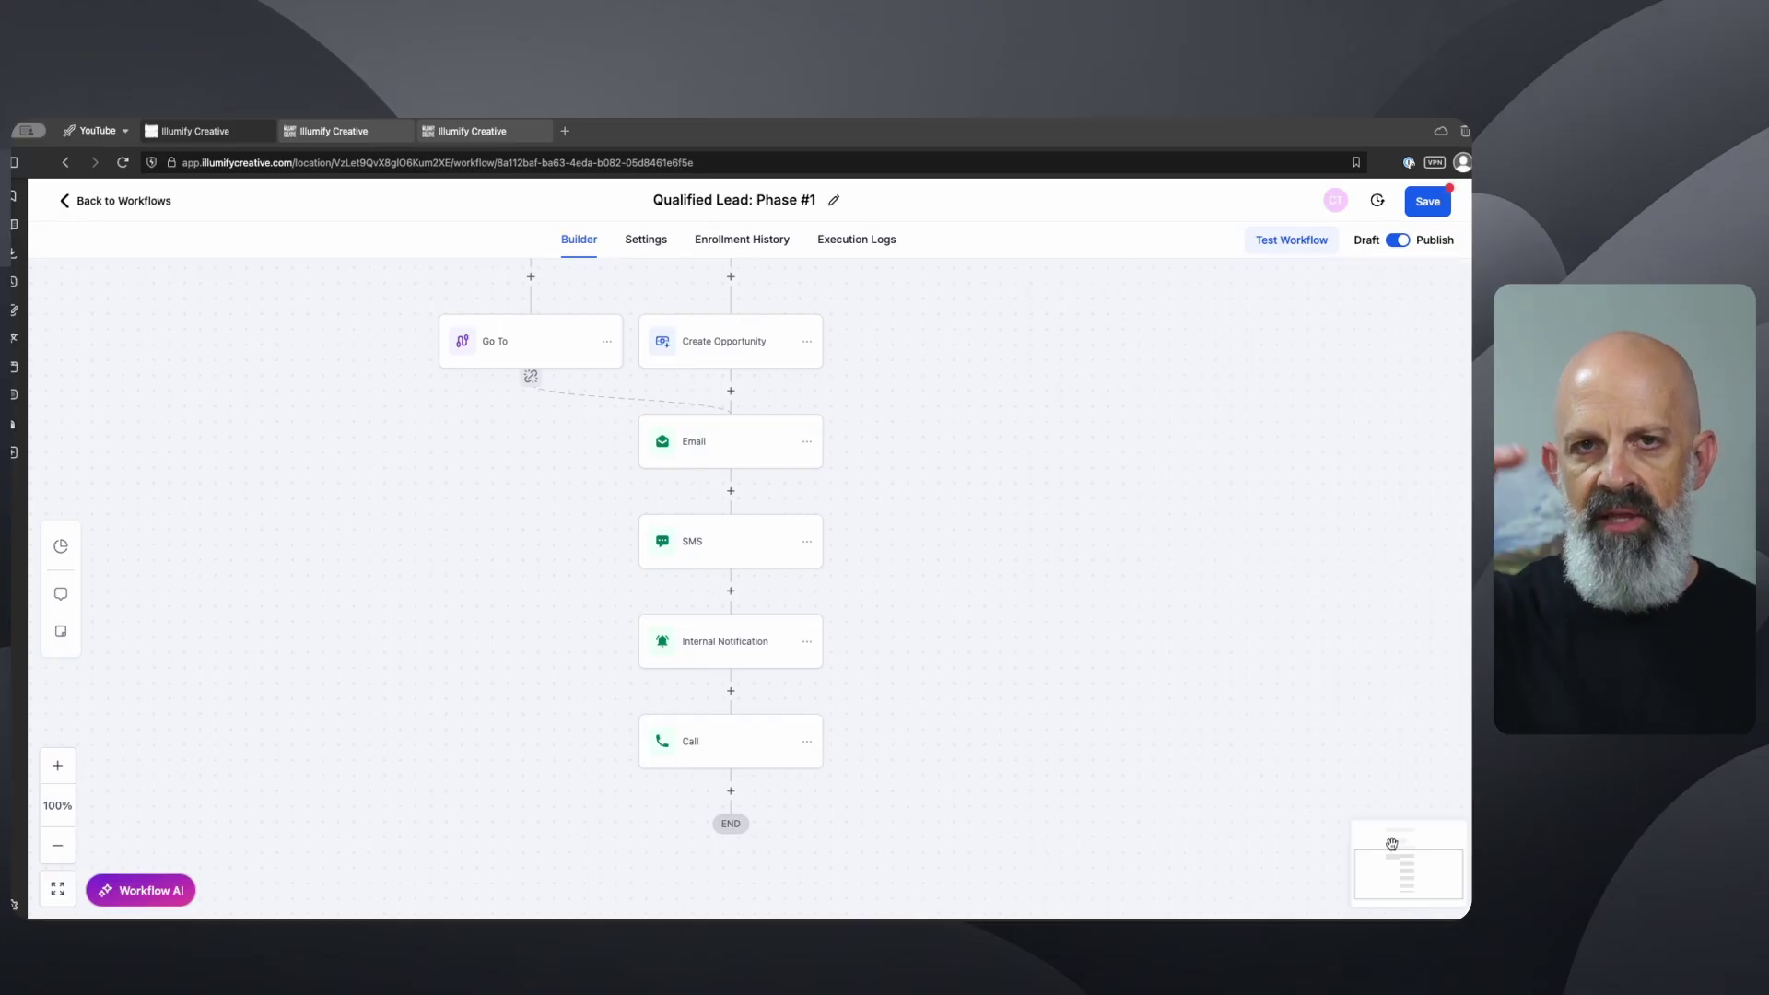
- Delete the Call action from the Qualified Lead: Phase #1 workflow
click(752, 750)
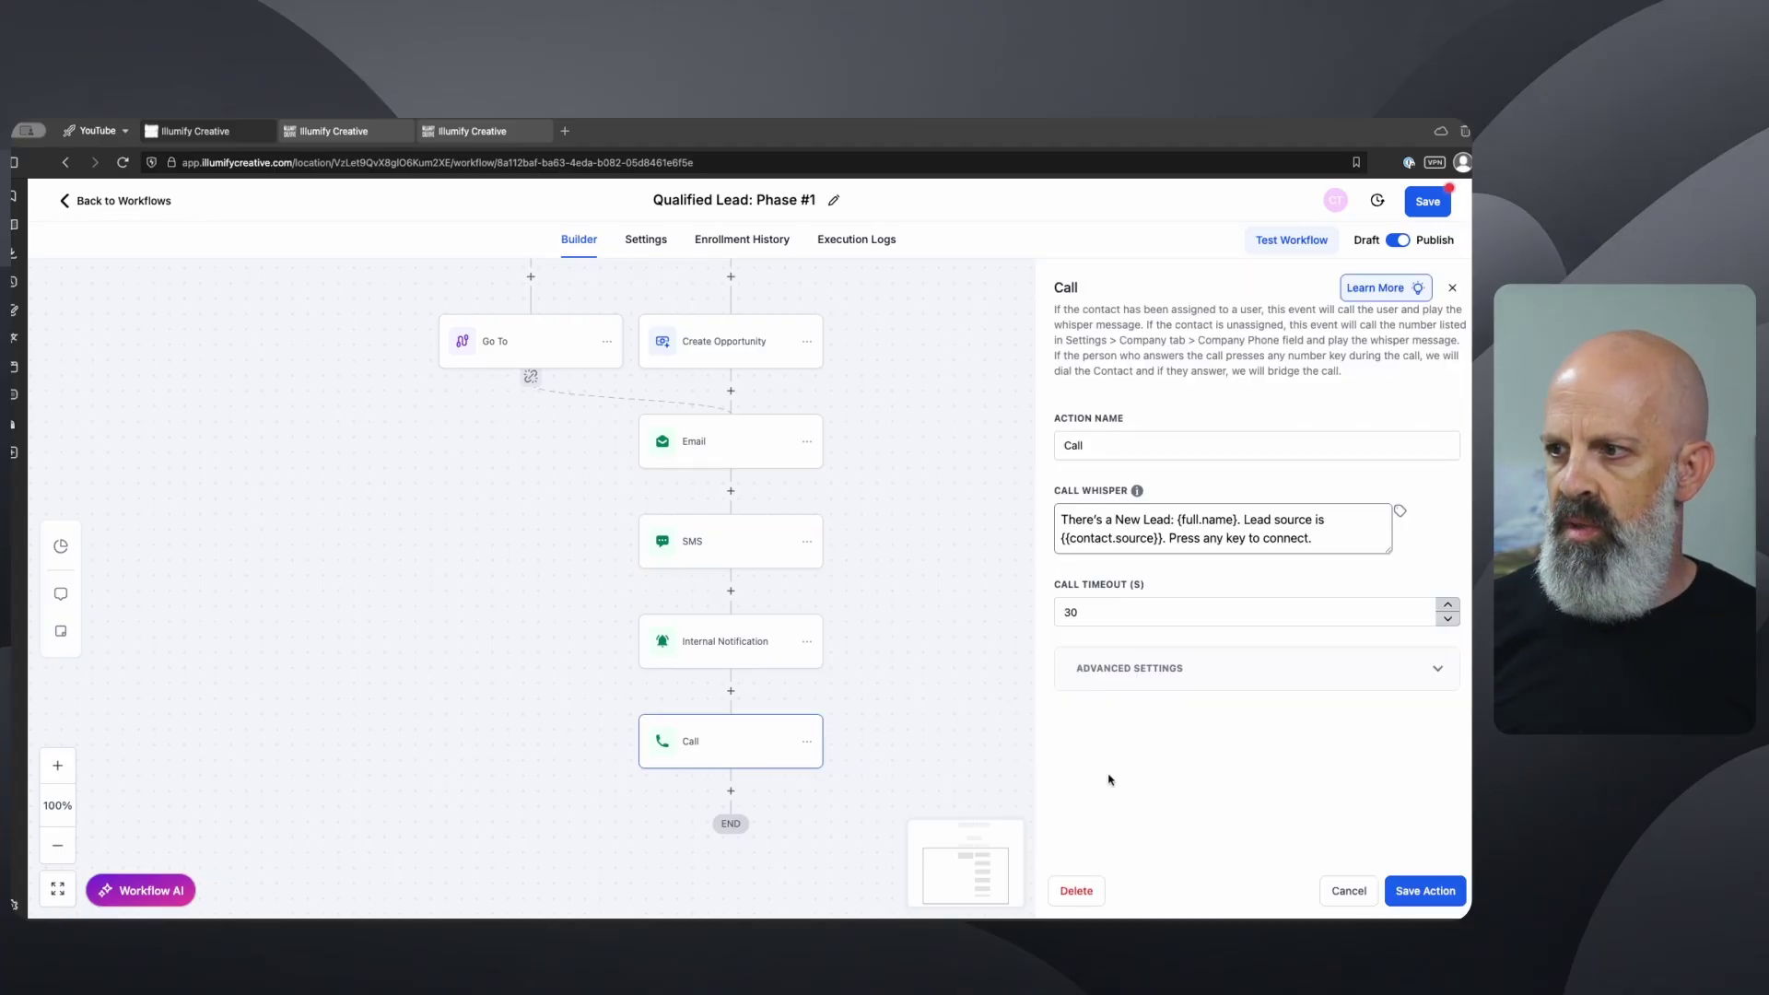
click(1078, 891)
click(916, 594)
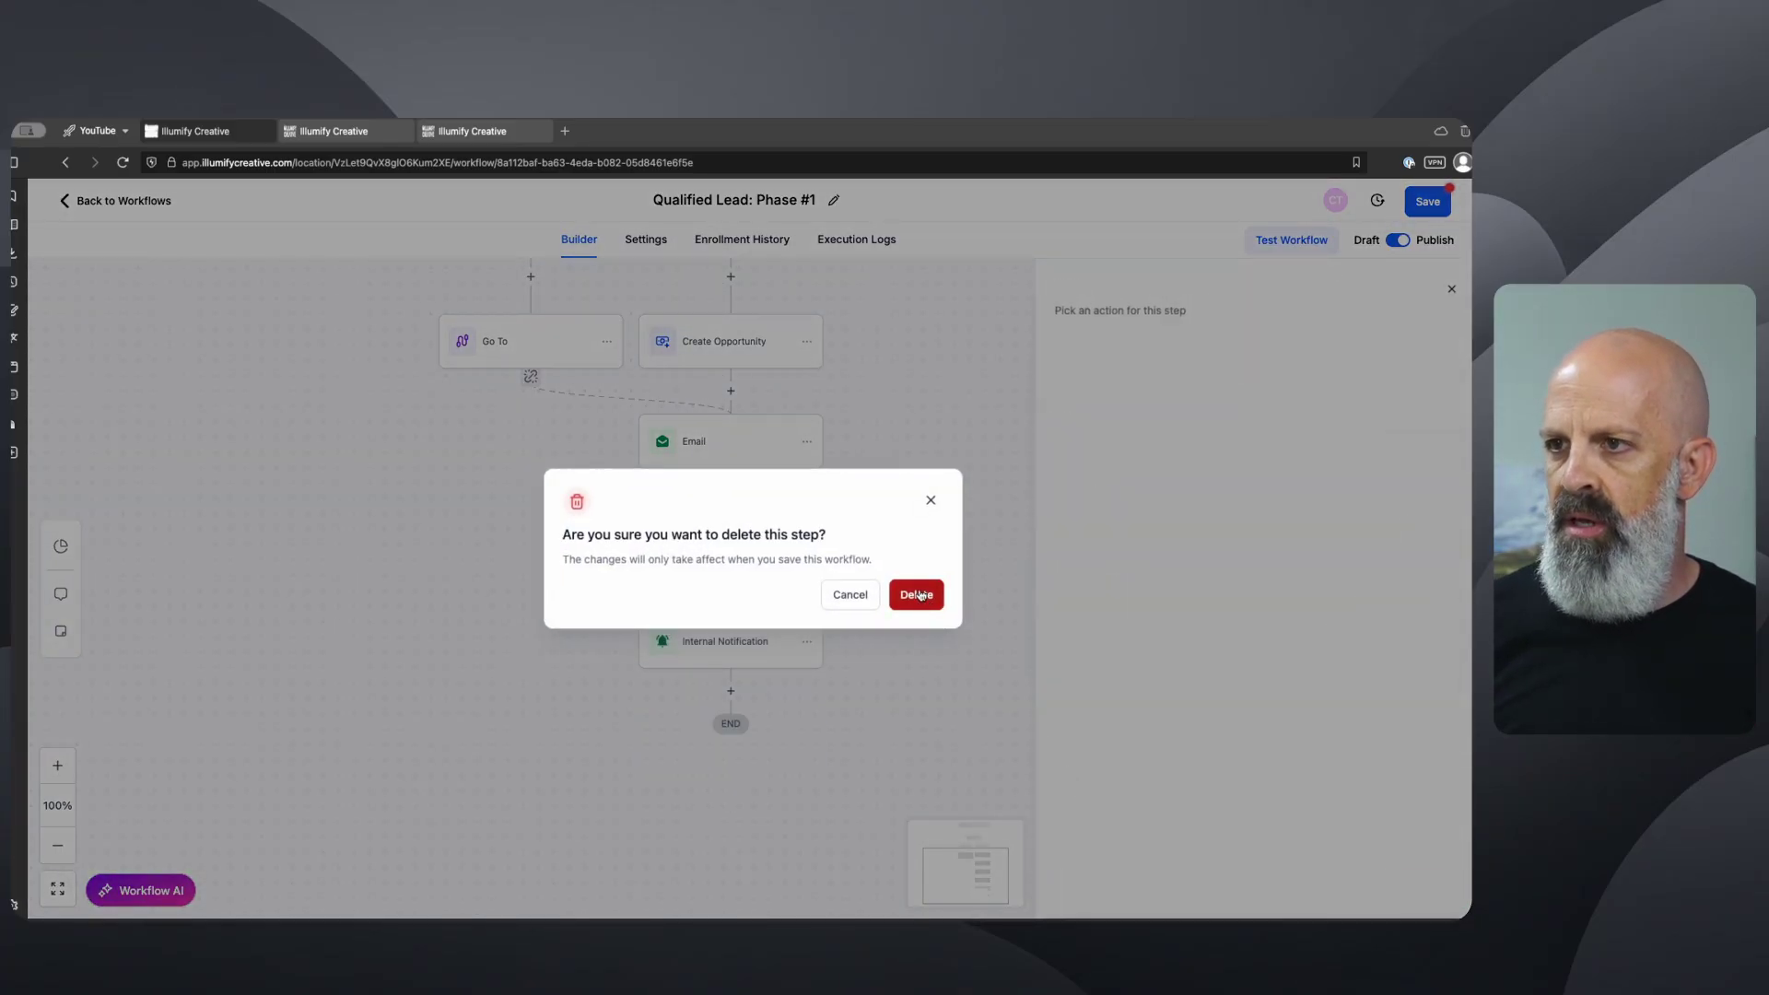
- Add a Manual Call action after the Internal Notification and save the workflow
click(731, 690)
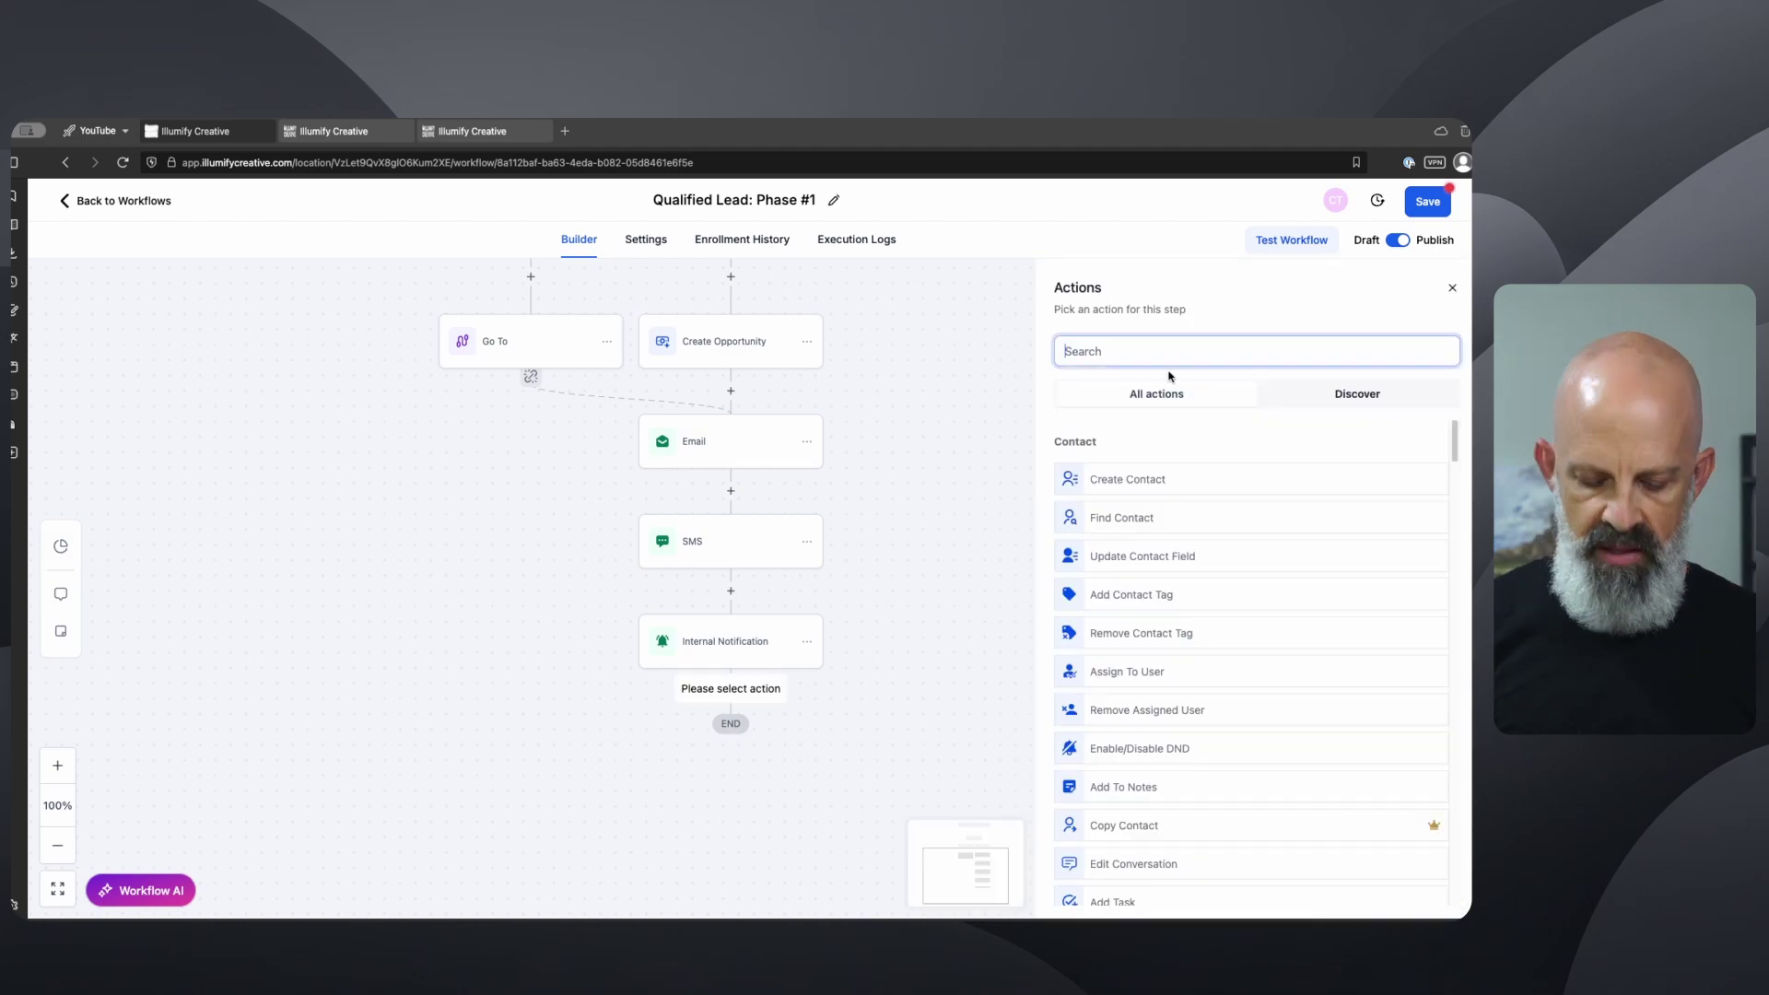
text(call)
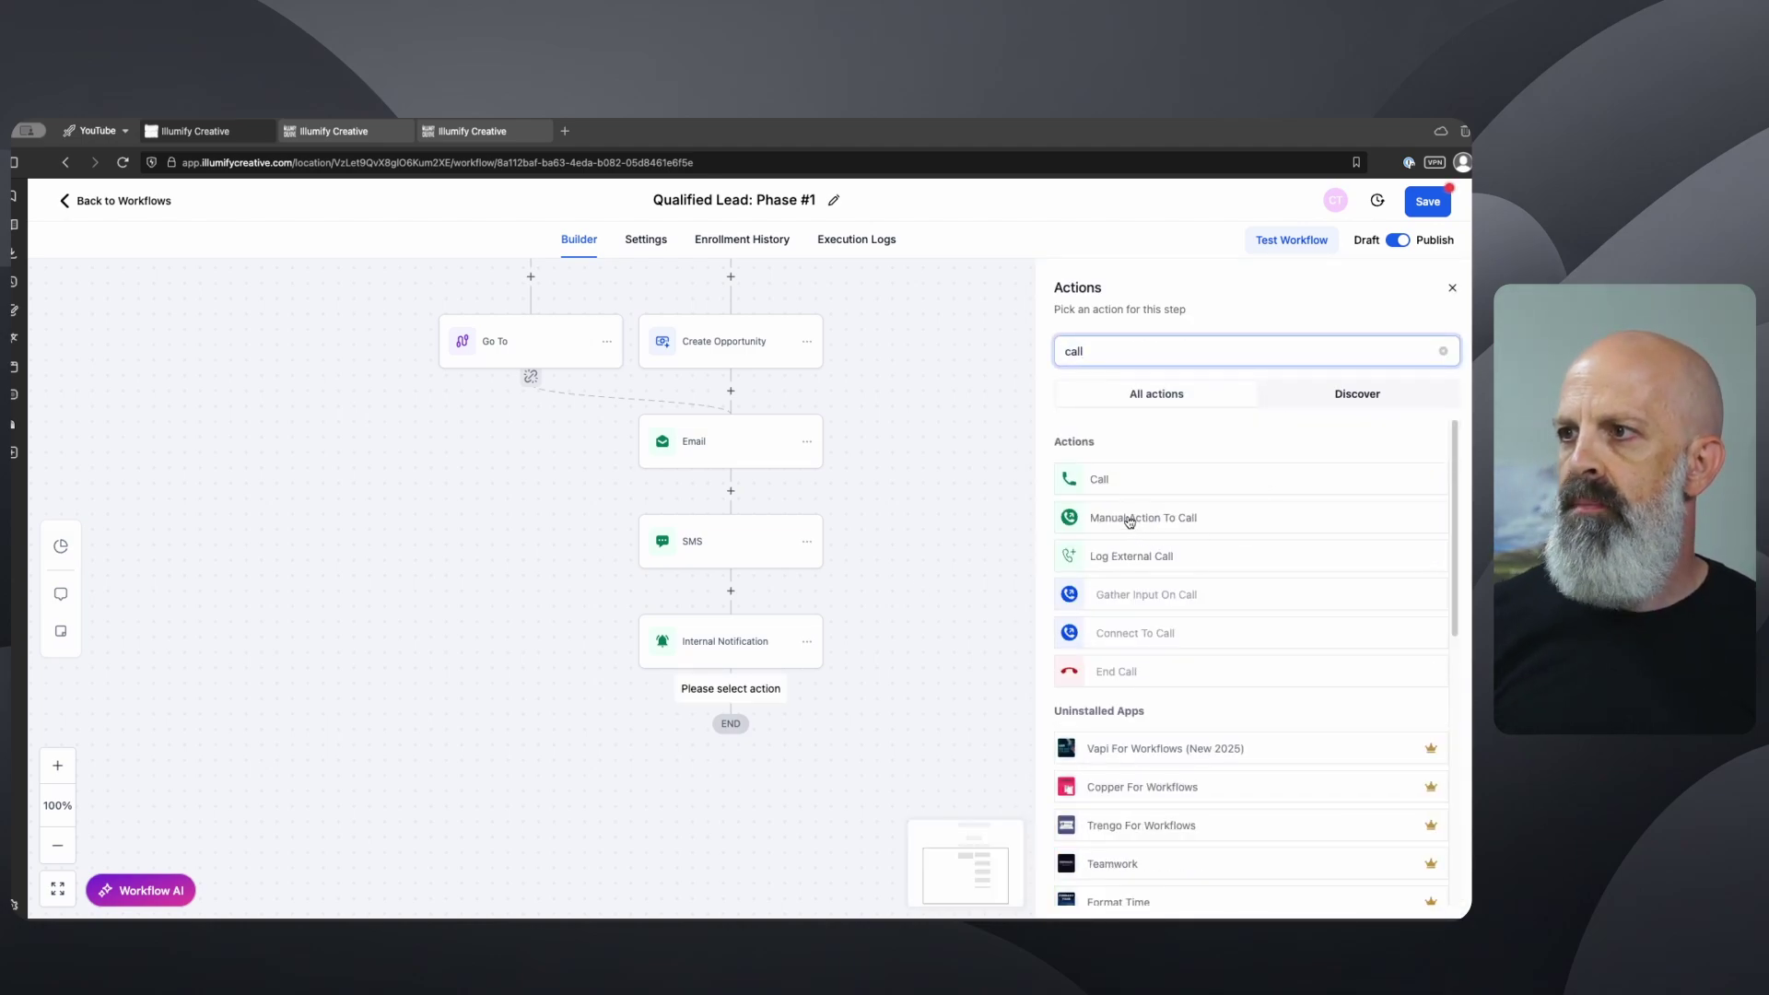
click(1130, 520)
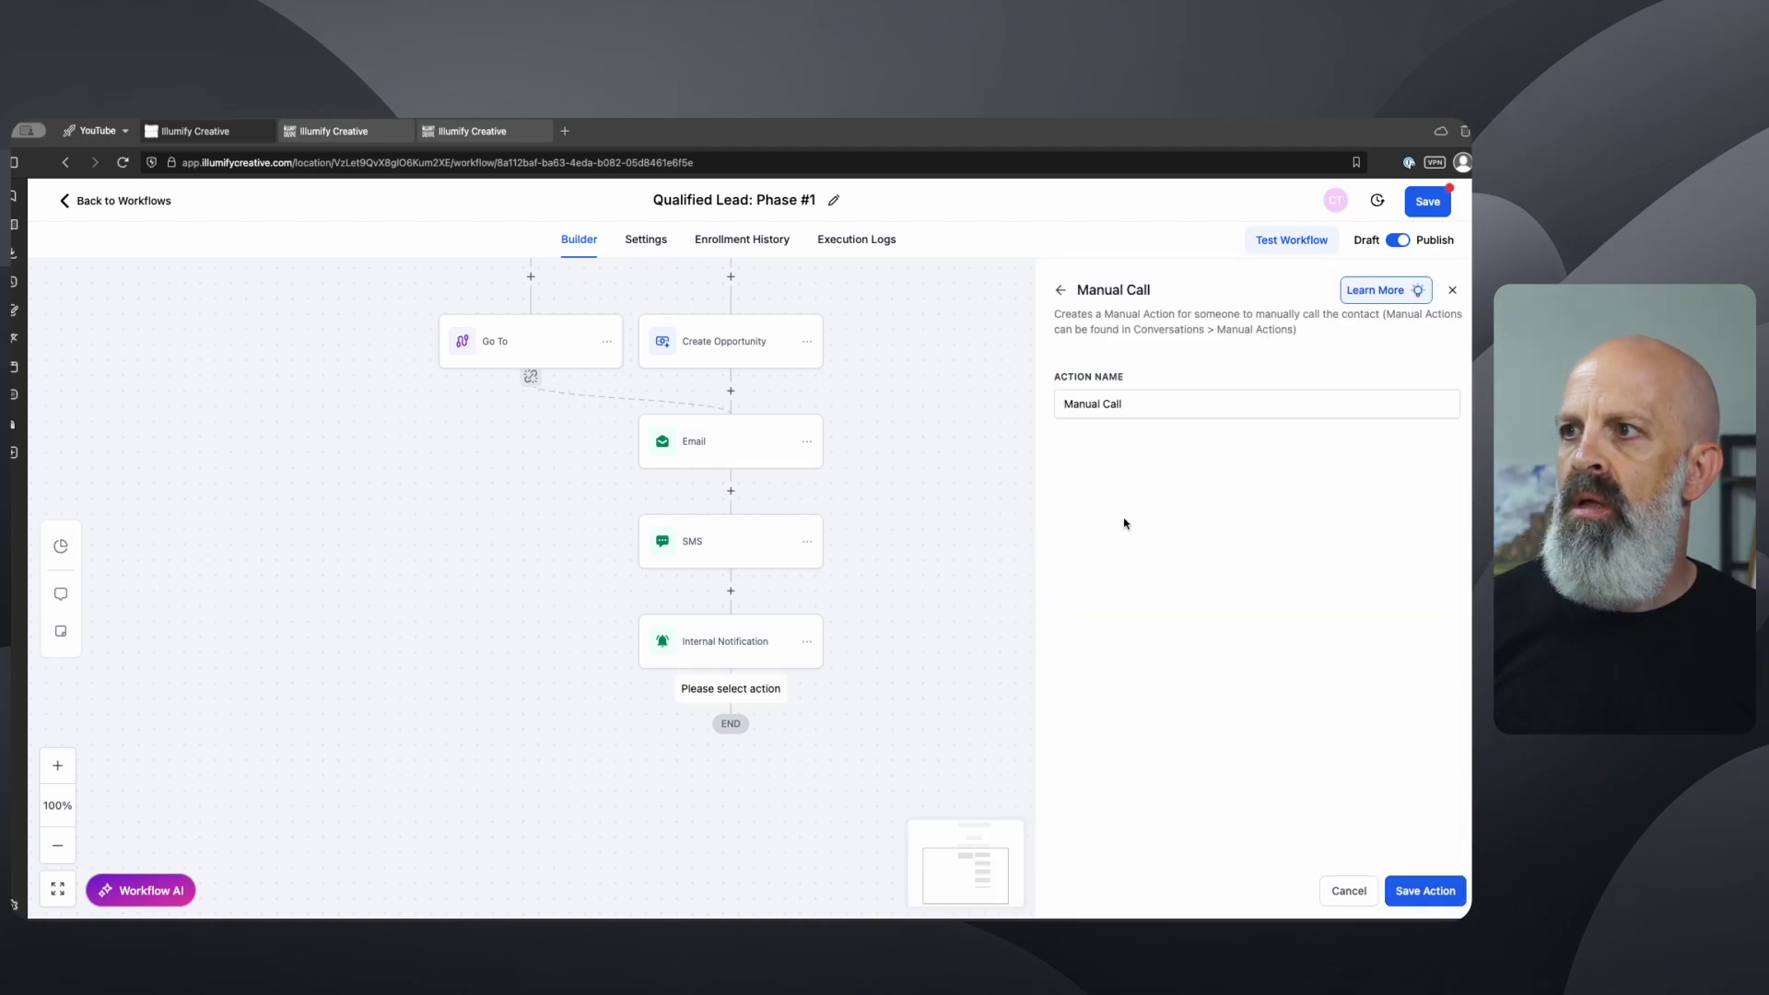
click(1424, 889)
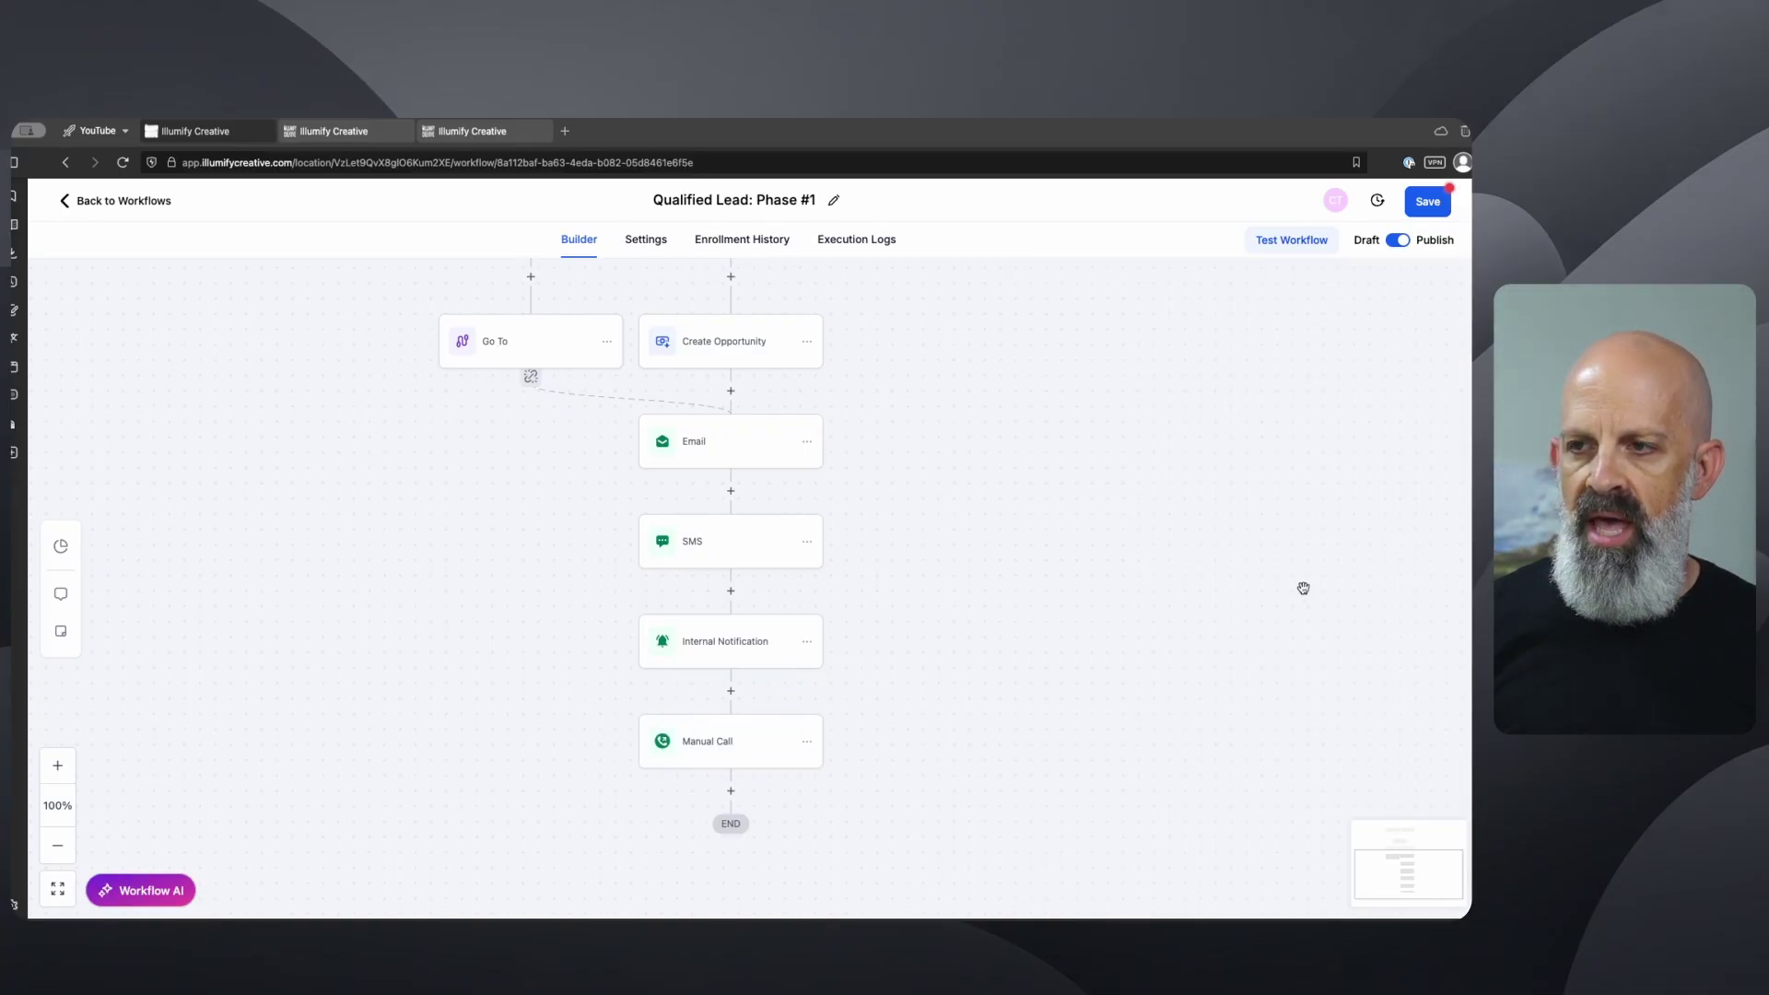
click(1434, 203)
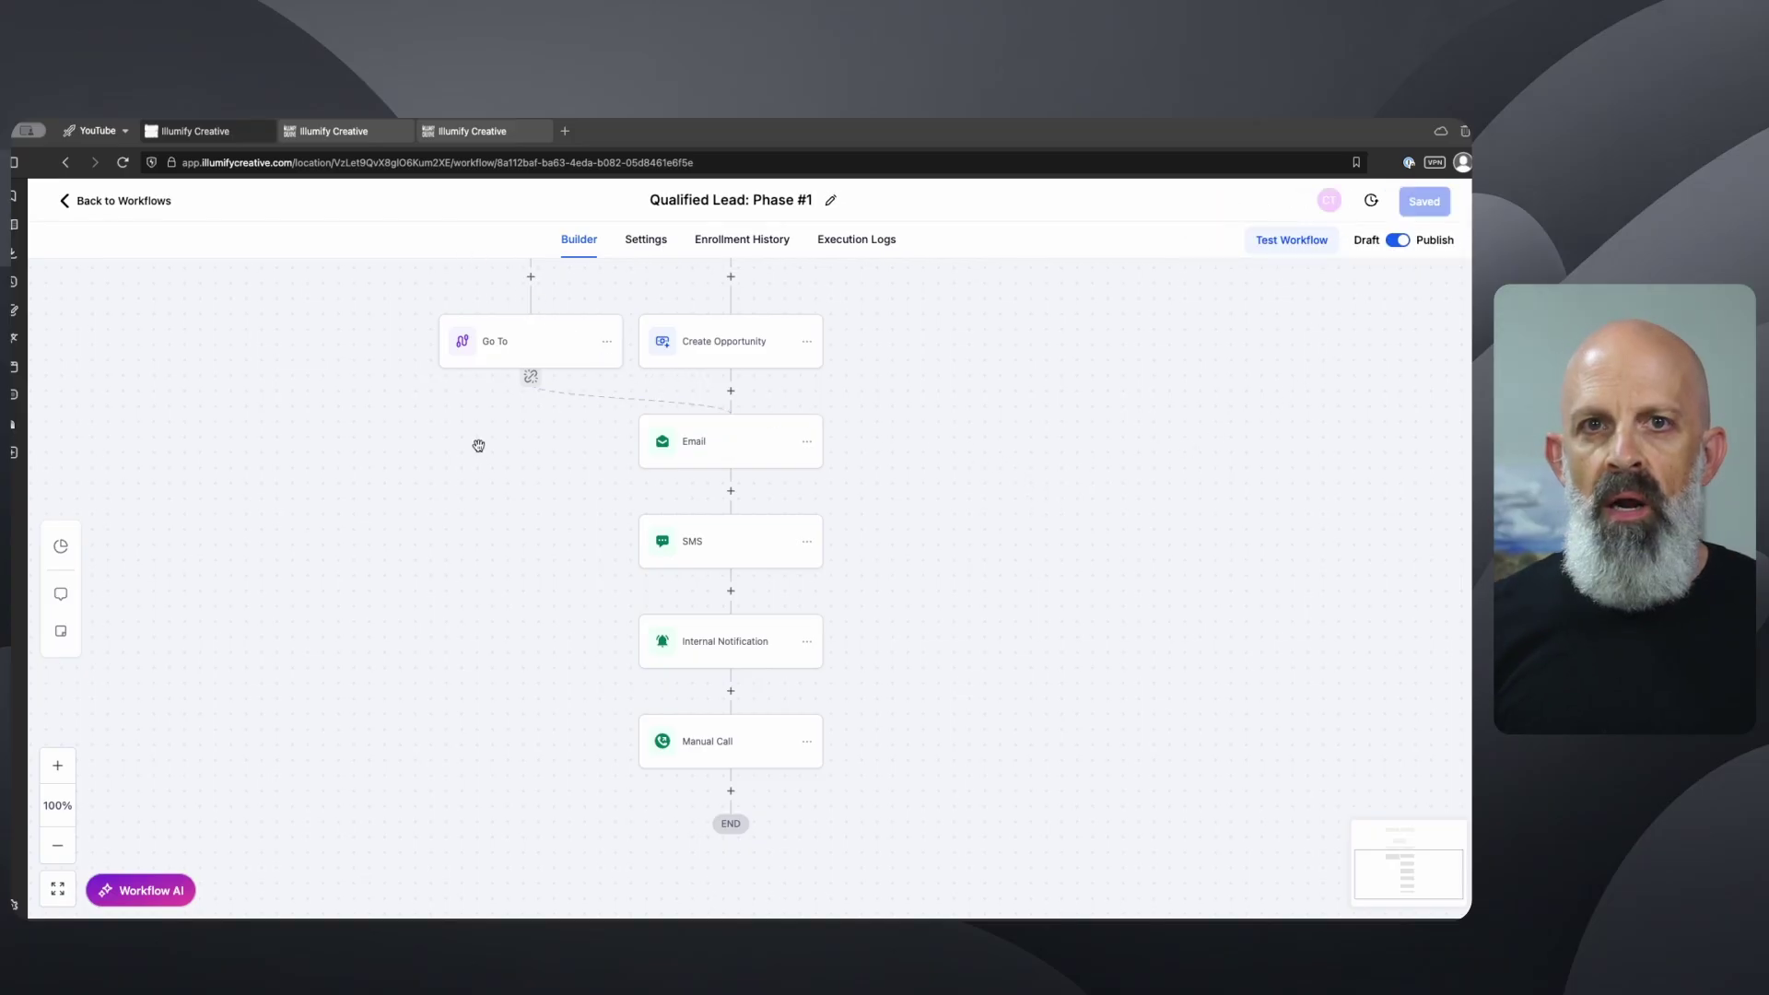
- Check the workflow's enrollment history and view the manual actions list under Conversations
click(348, 132)
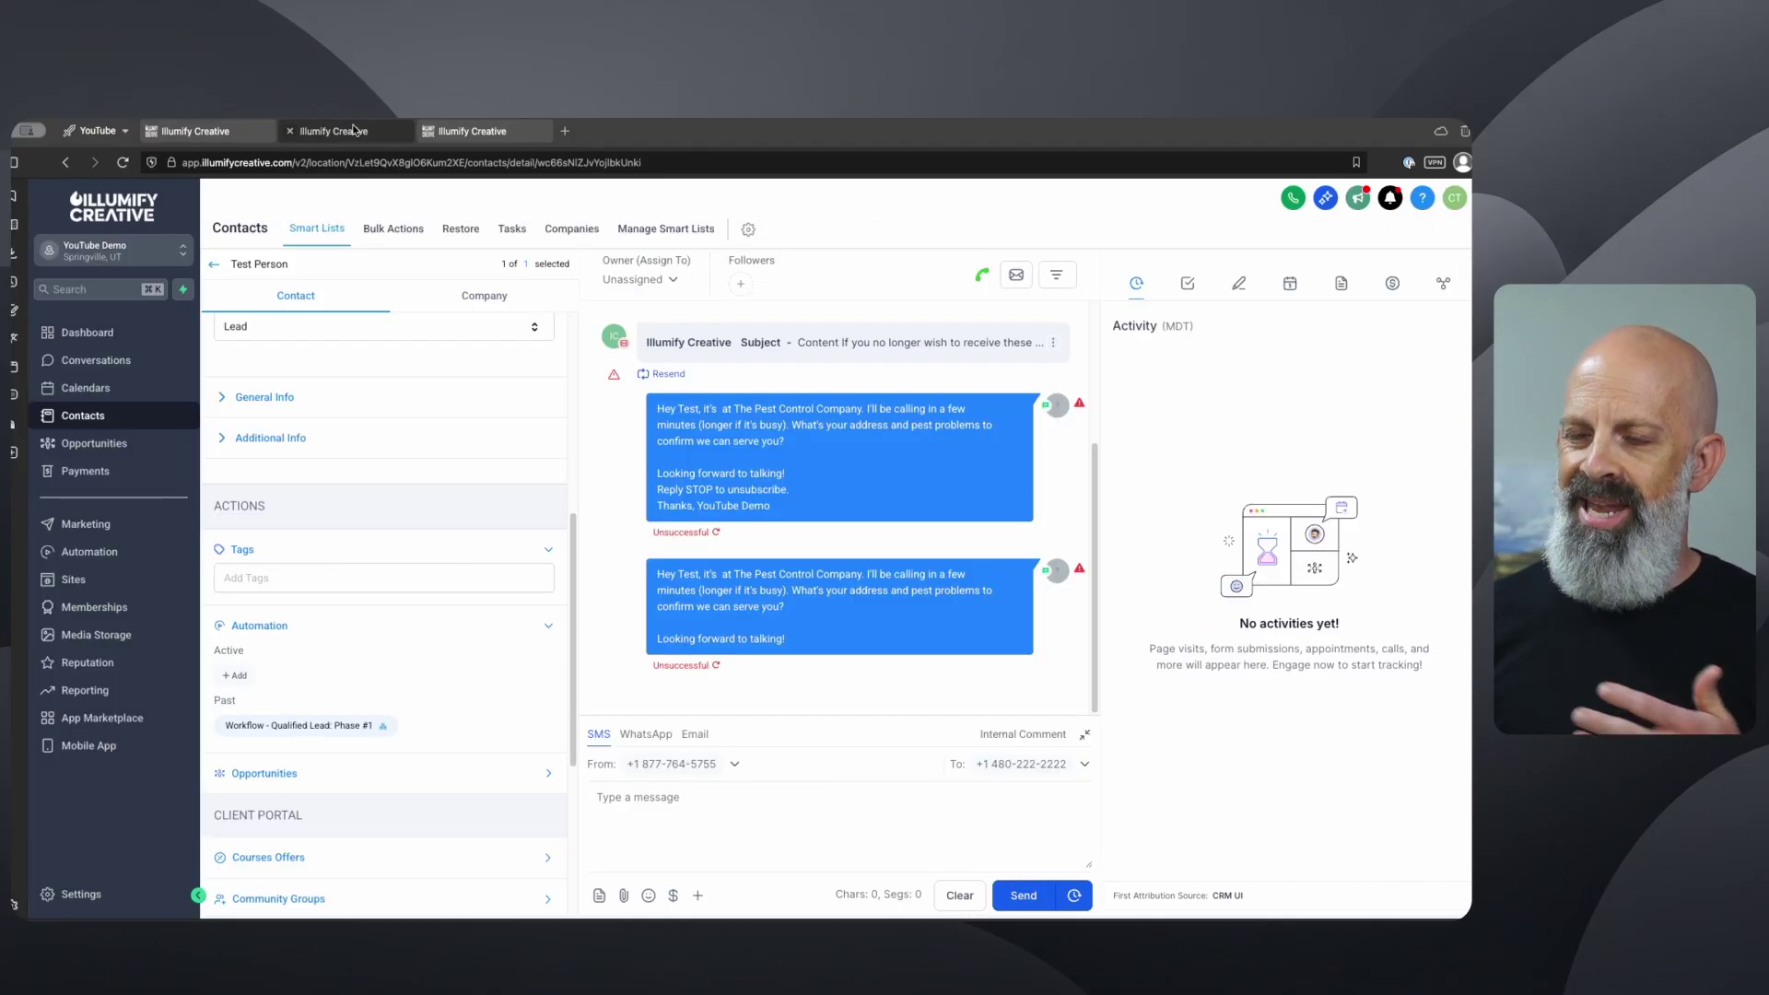
click(96, 360)
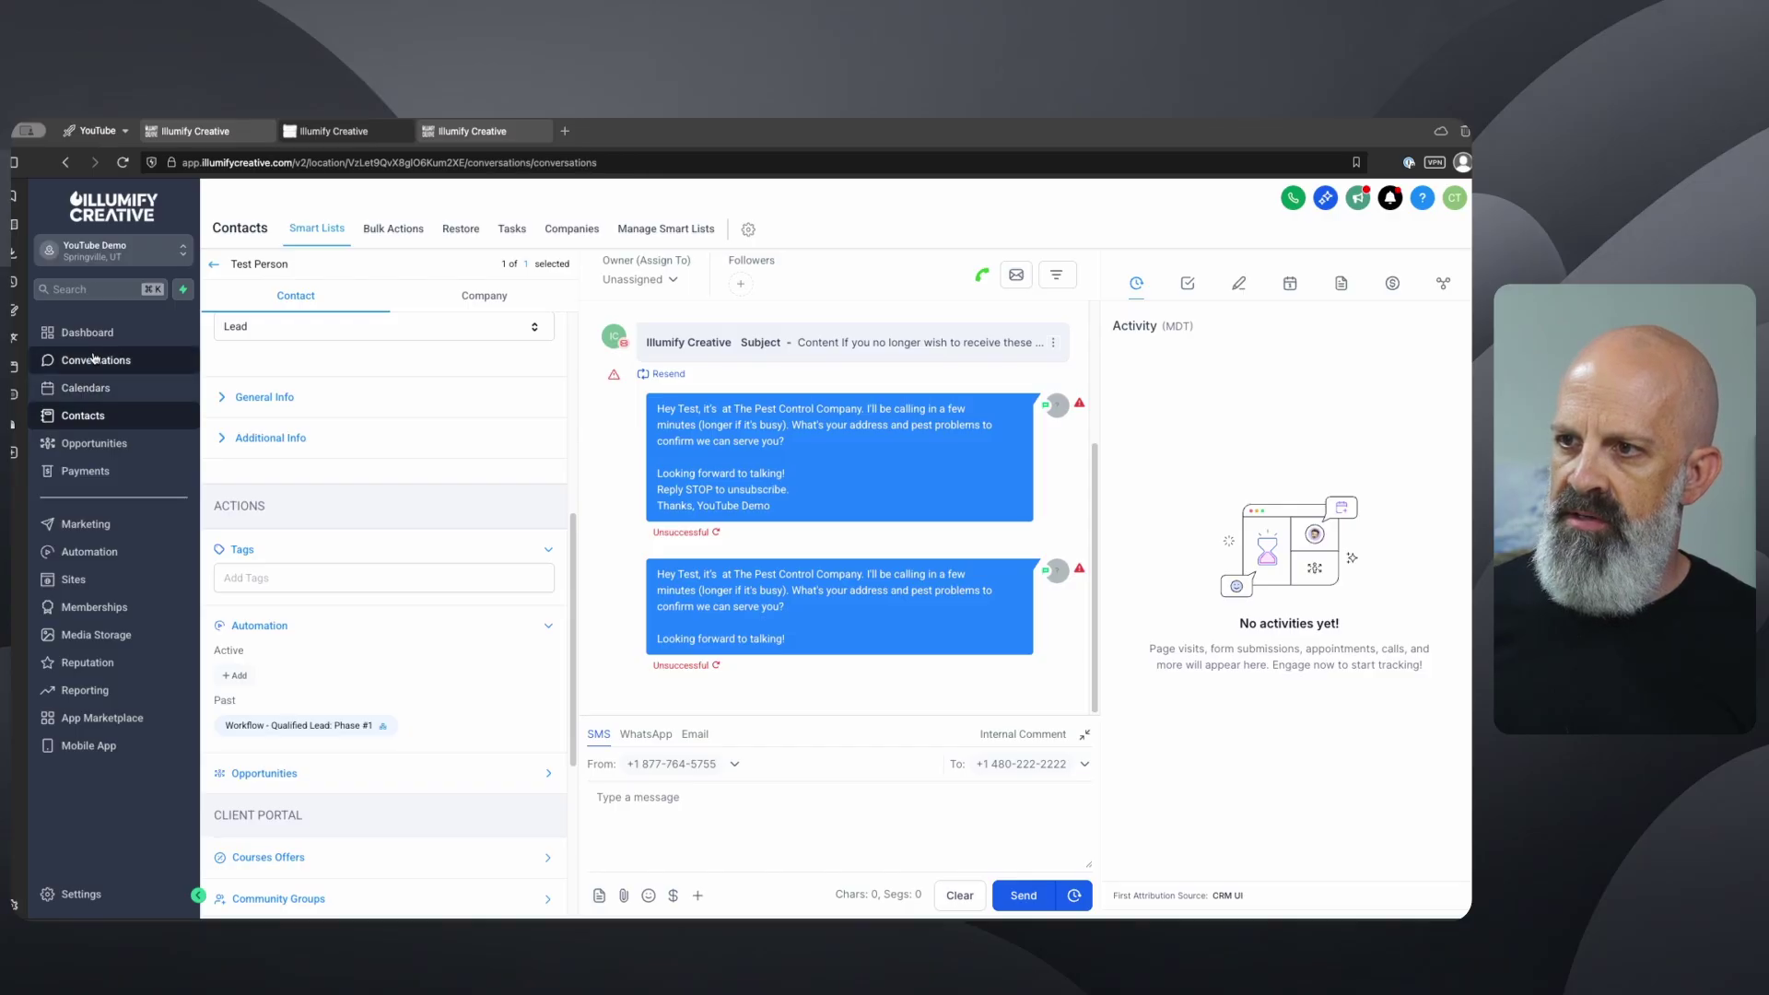
click(235, 131)
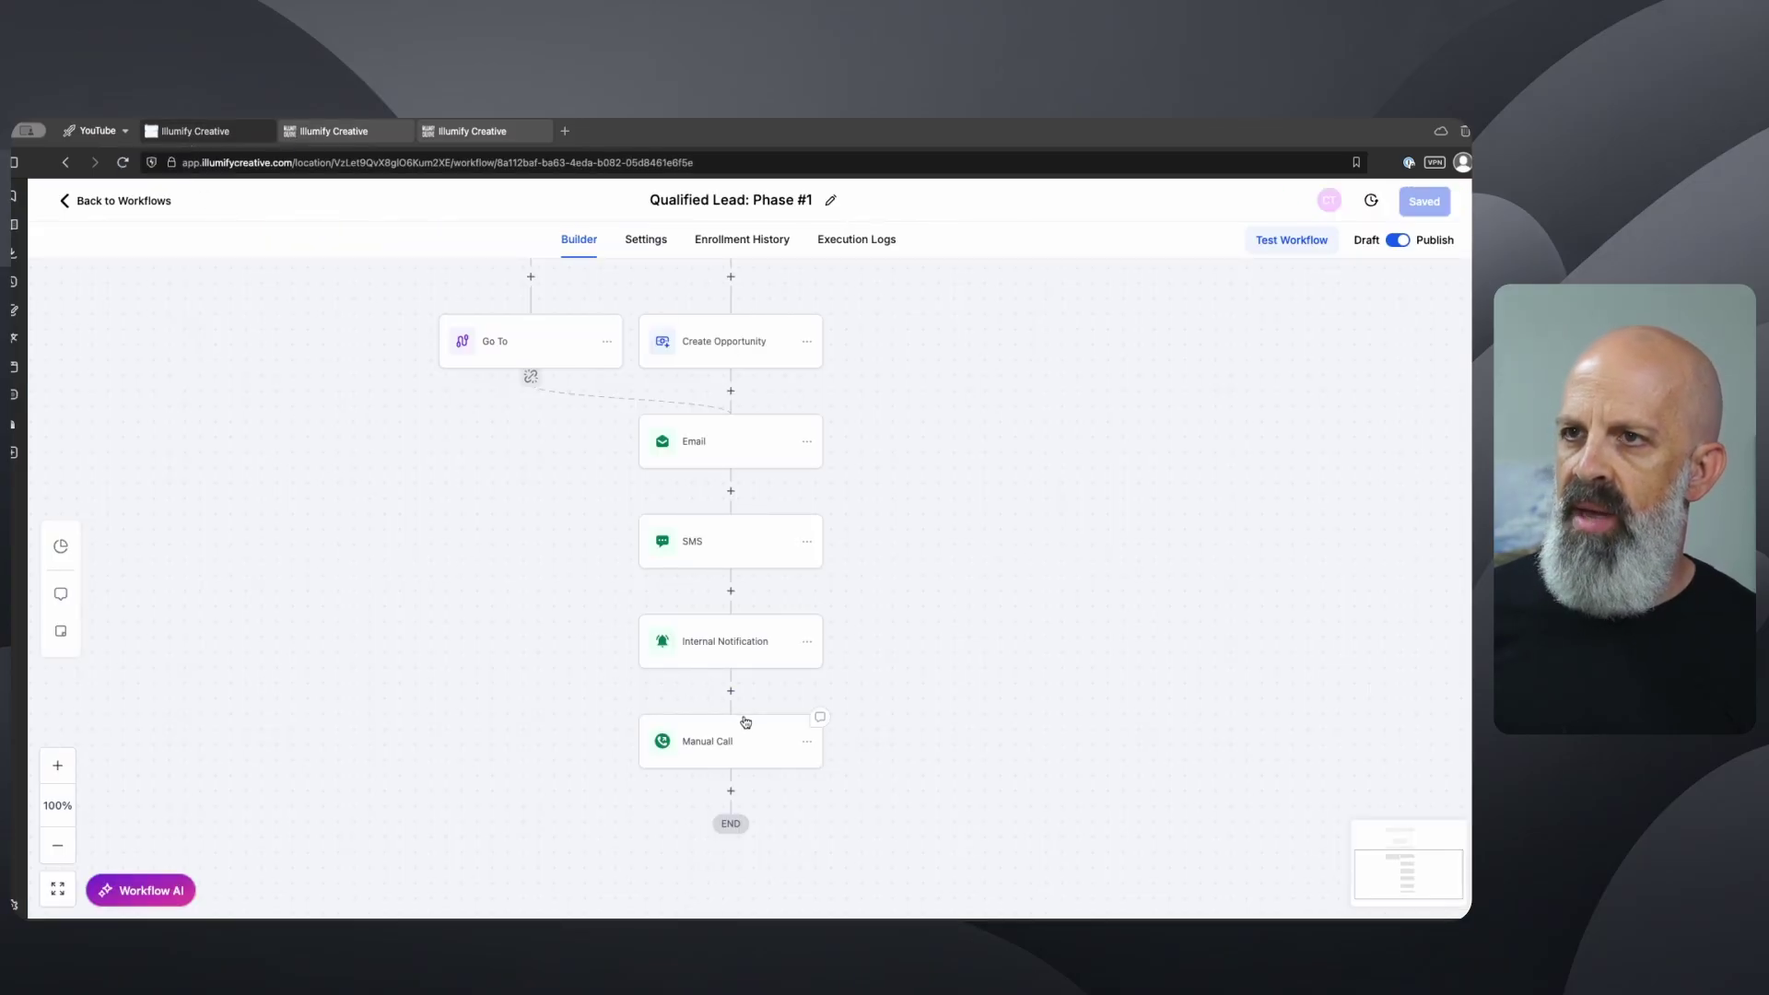
click(739, 244)
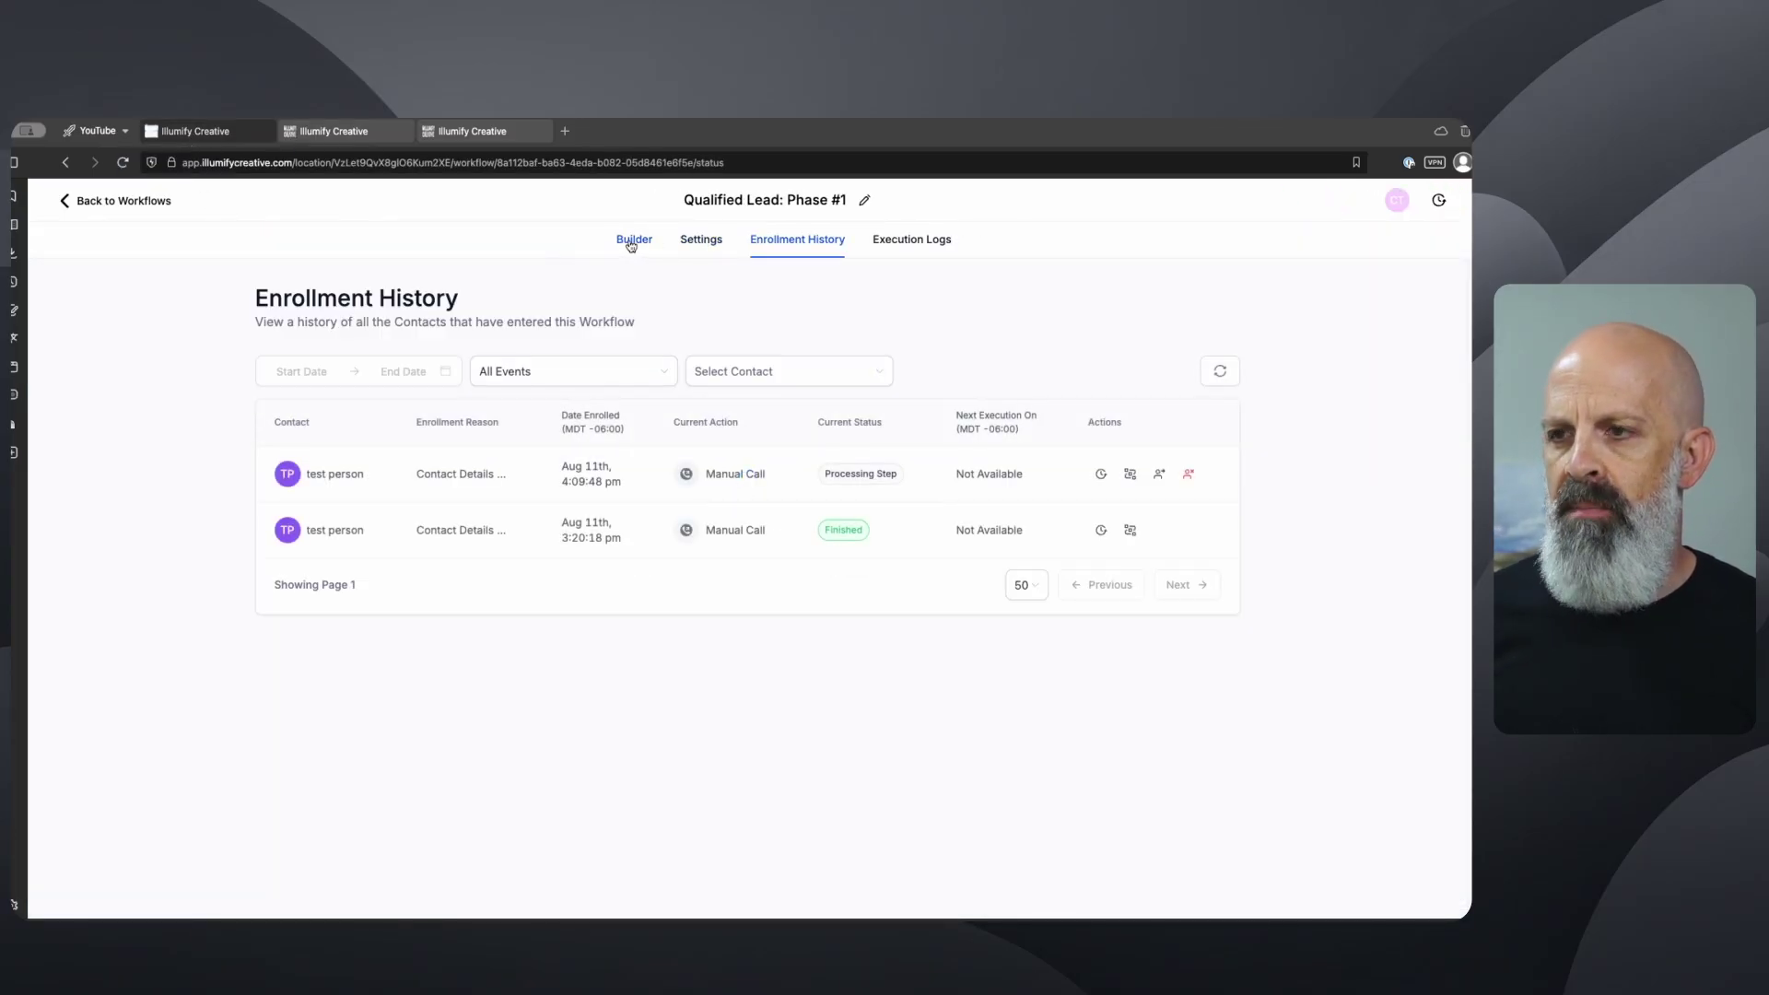
click(634, 239)
drag(704, 806, 594, 588)
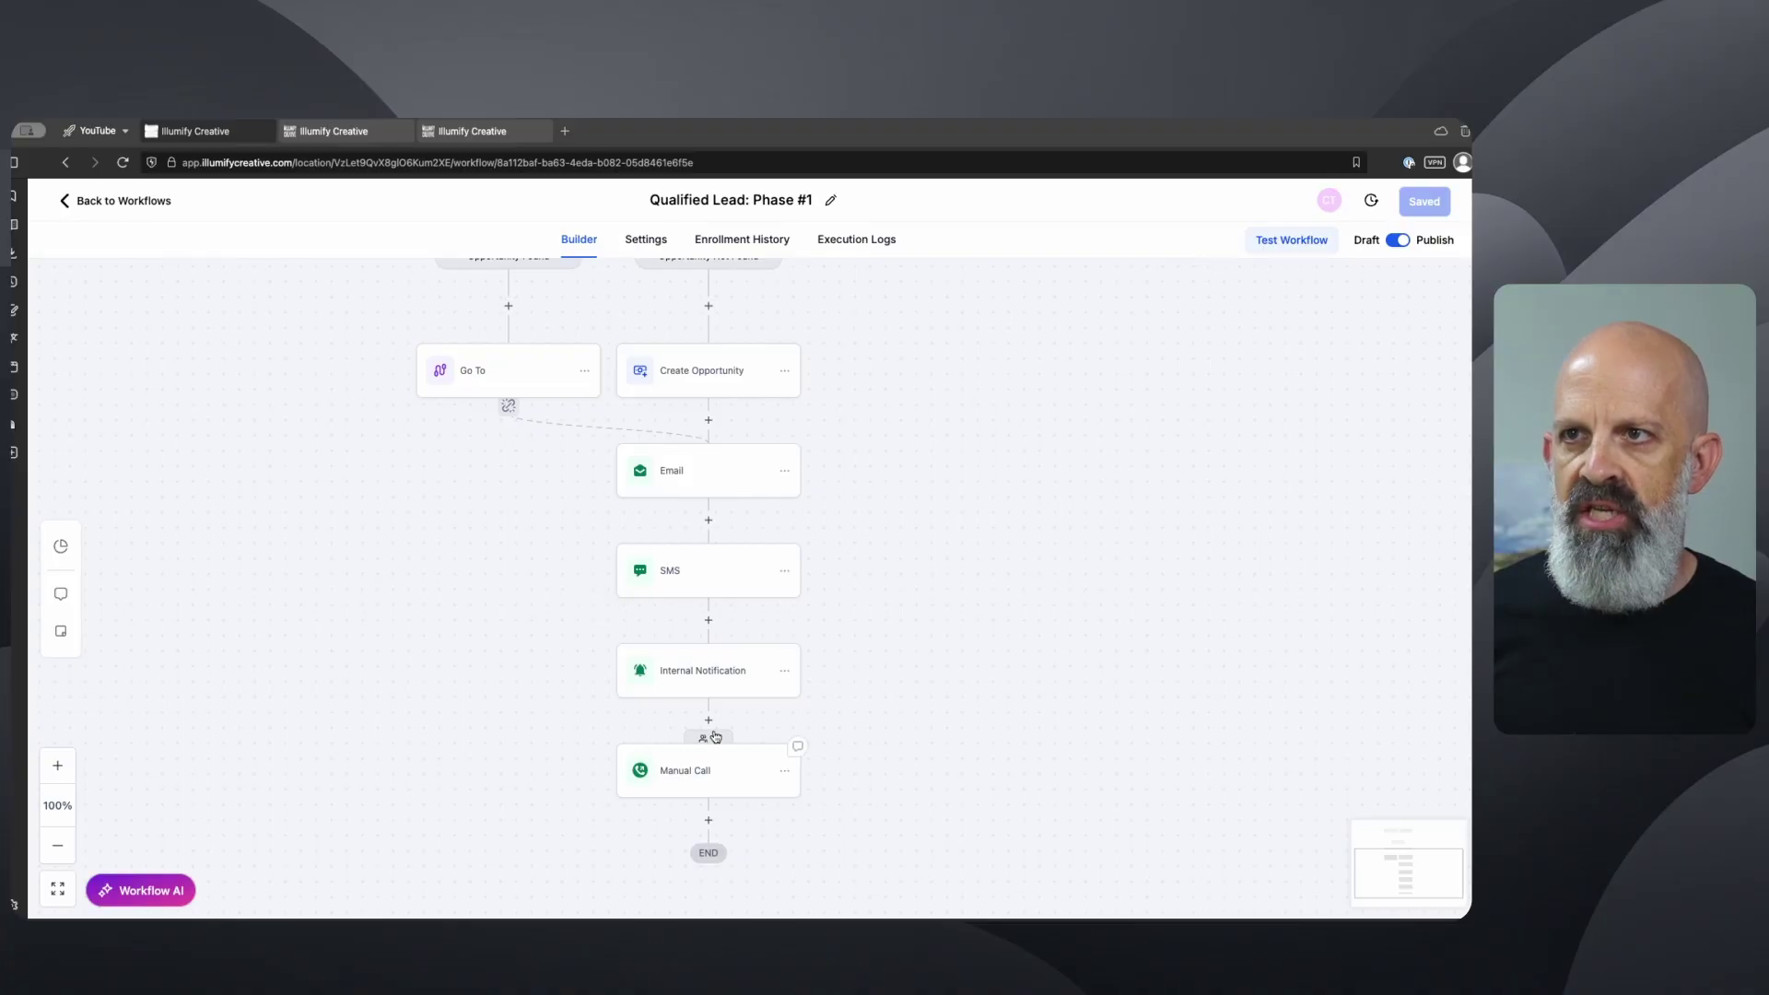
click(333, 131)
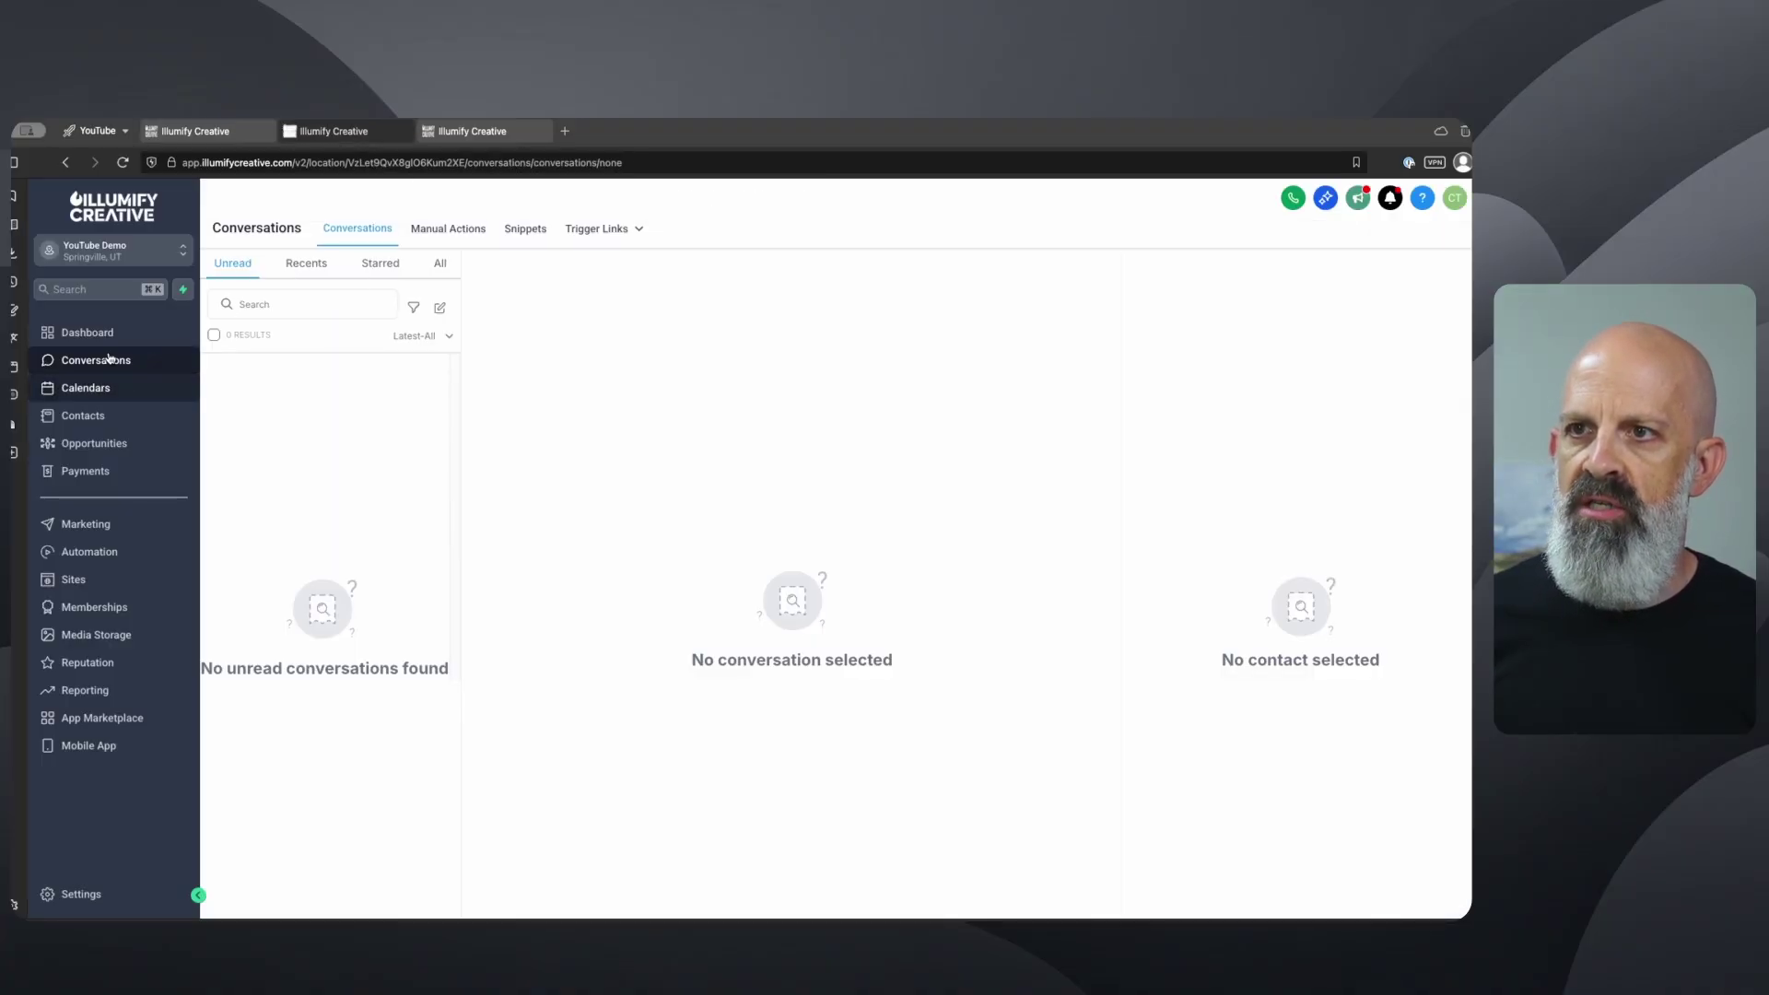
click(439, 232)
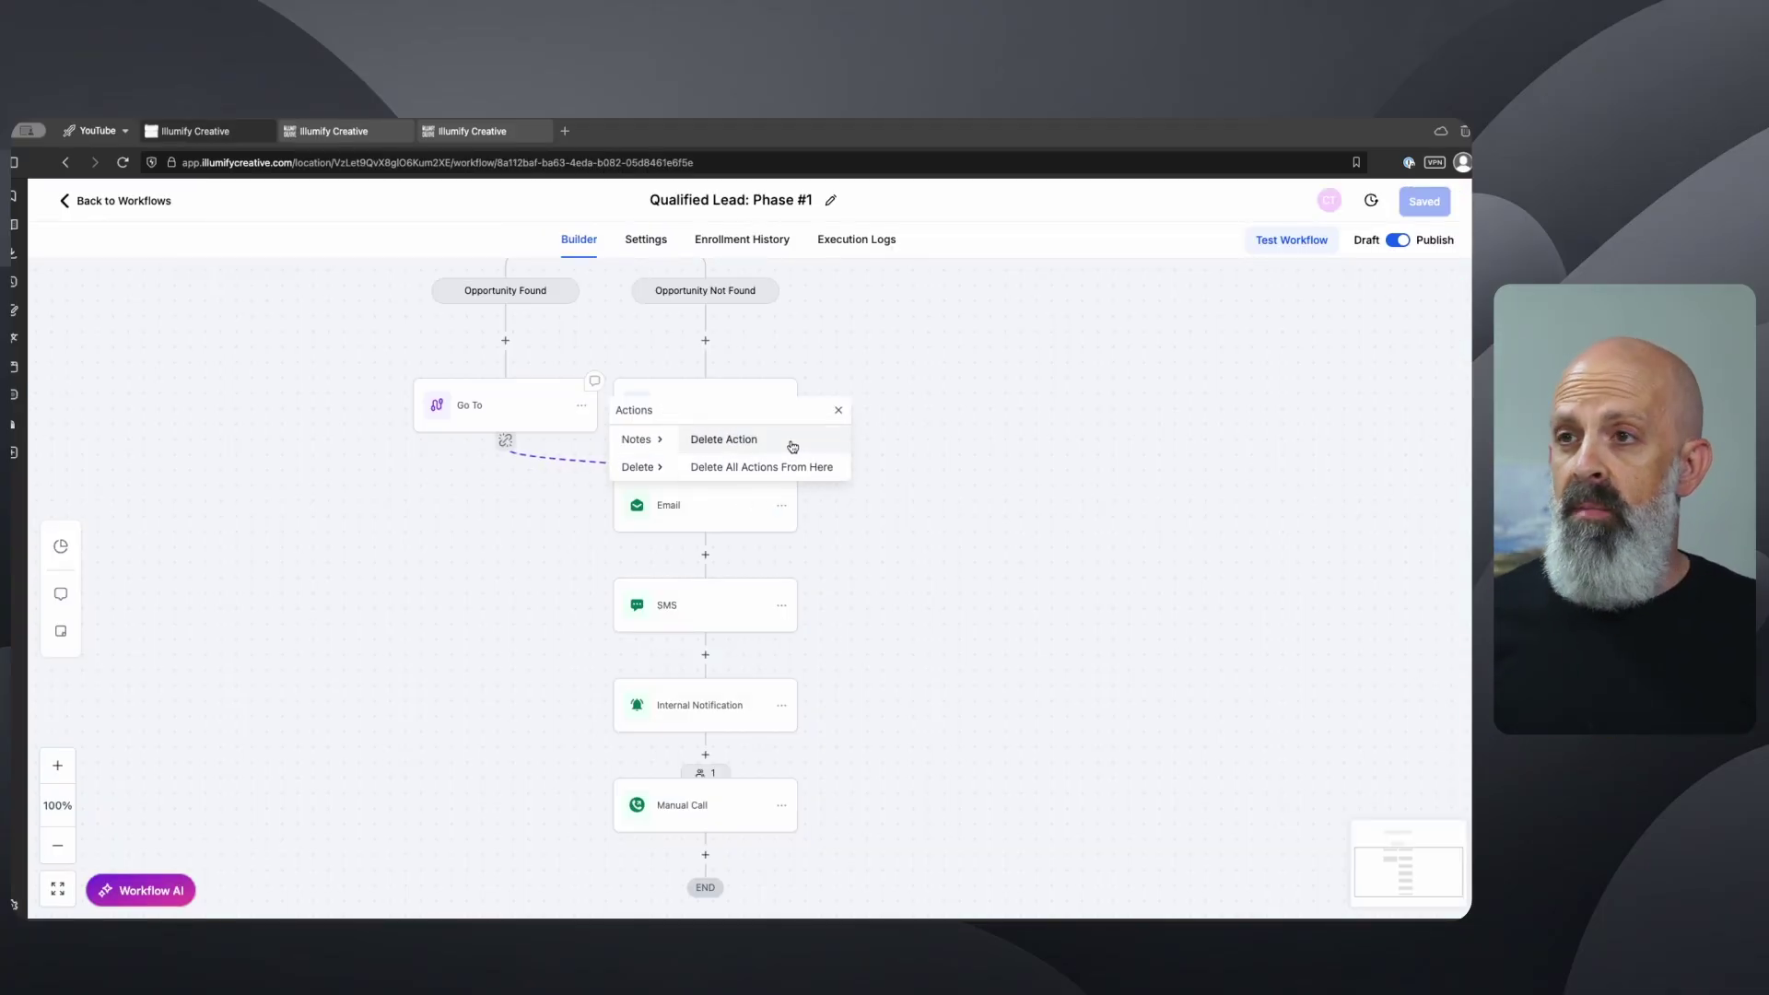
- Delete the Go To action on the Opportunity Found branch and add a new Go To action that leads to the Email step
click(792, 447)
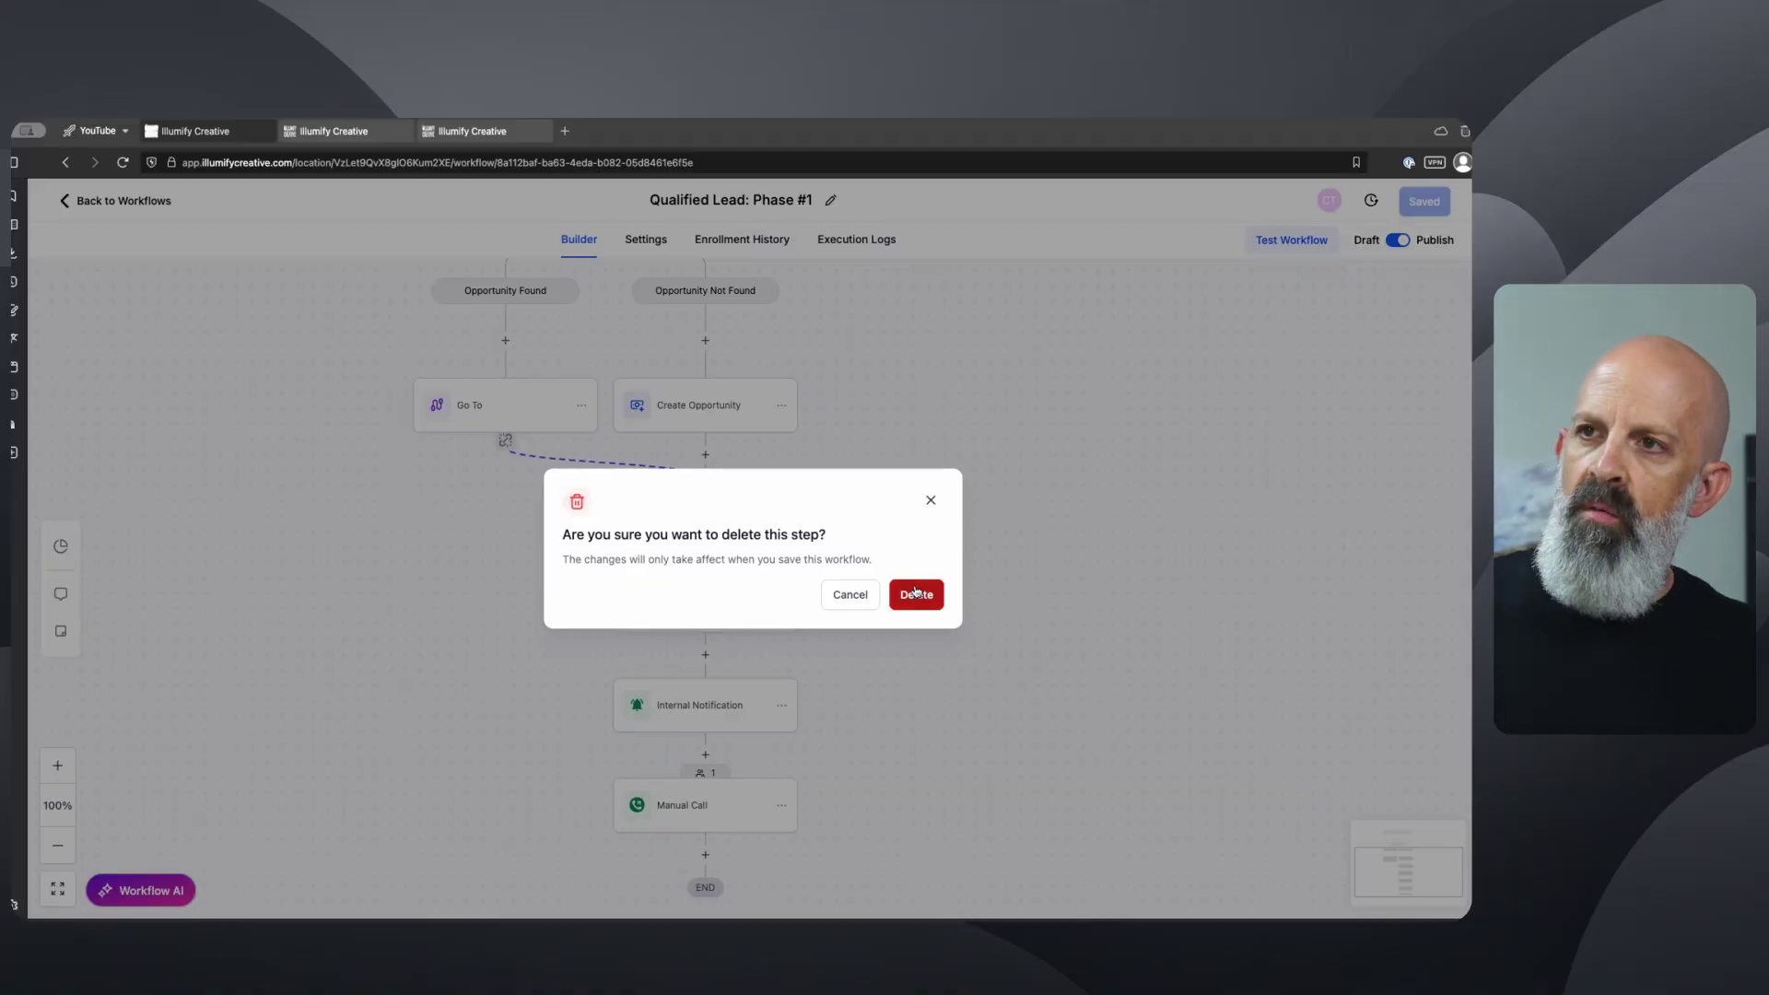
click(915, 595)
drag(842, 585, 950, 616)
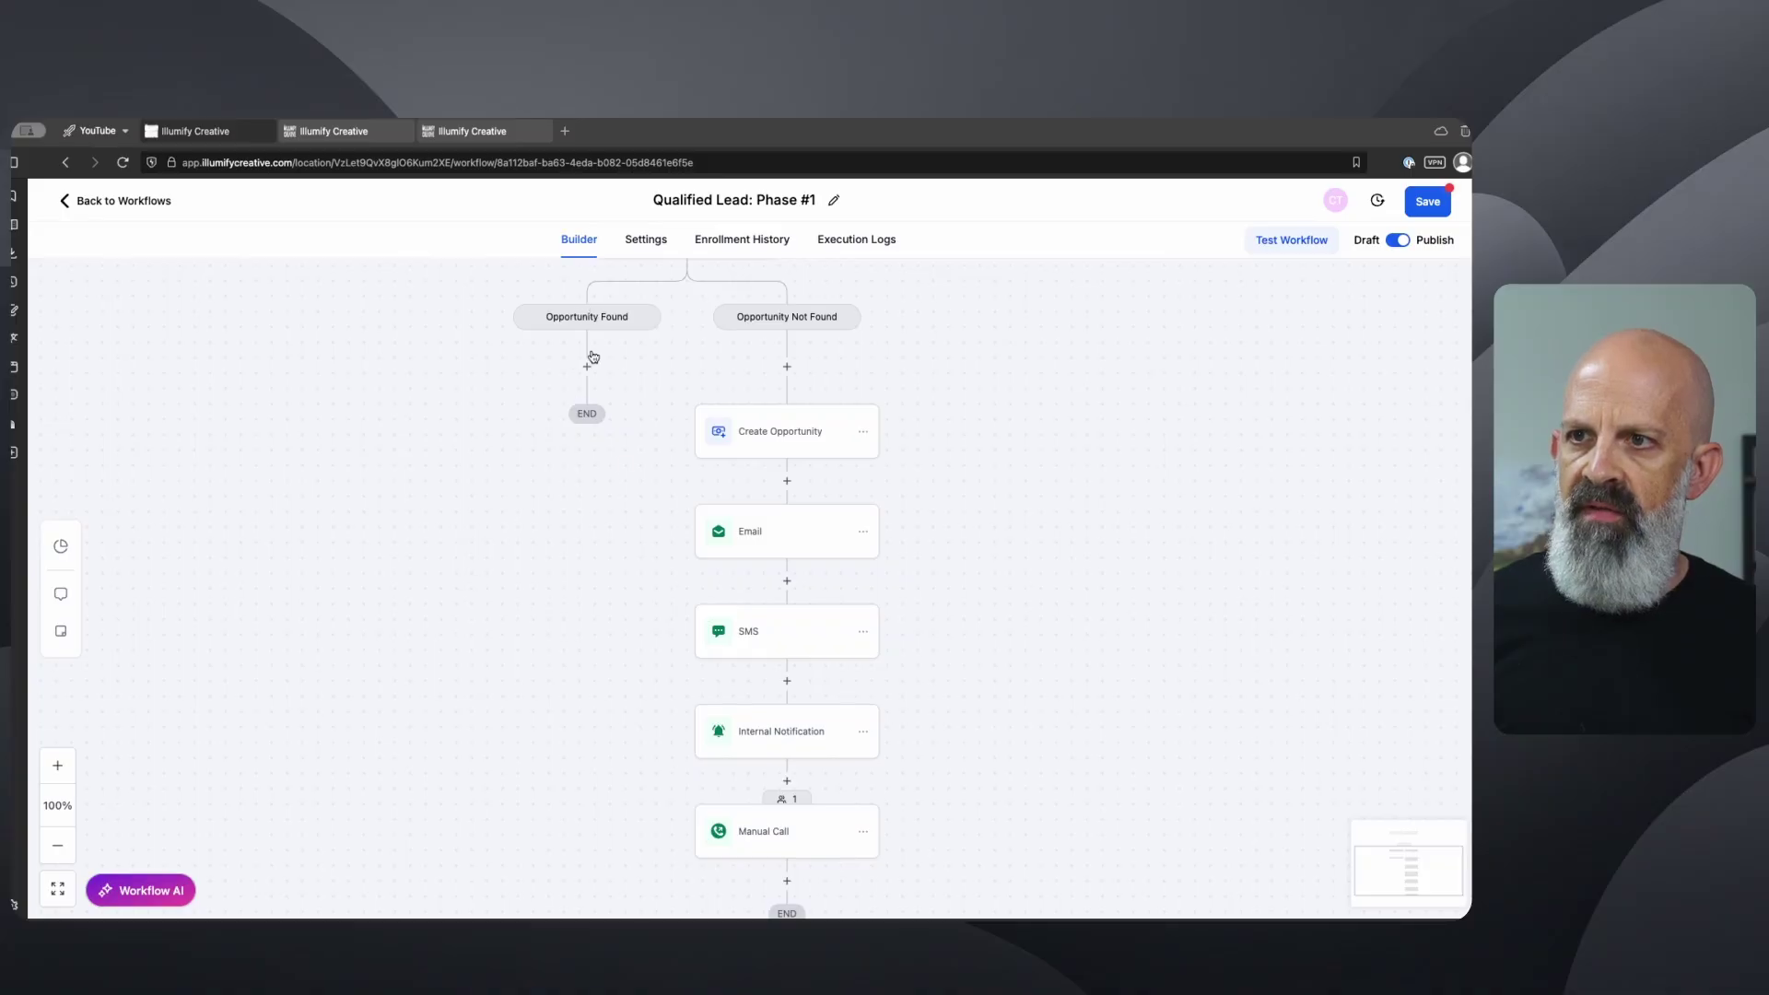
drag(608, 386, 579, 511)
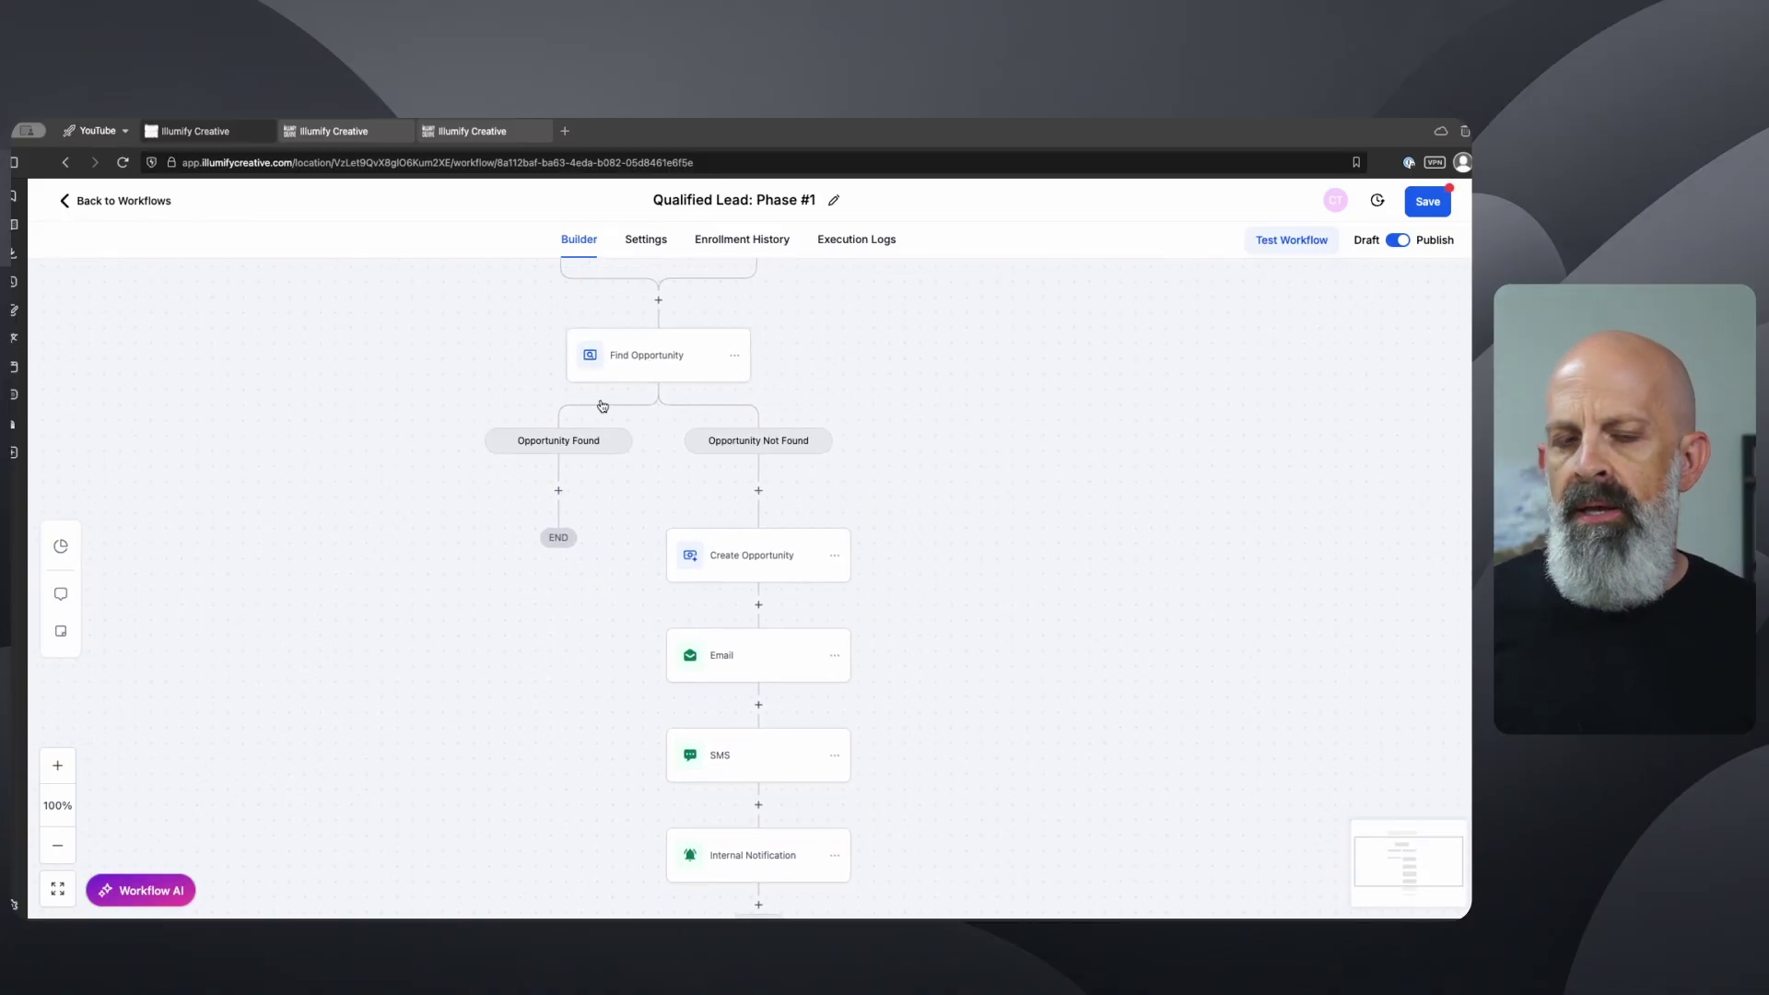
click(560, 493)
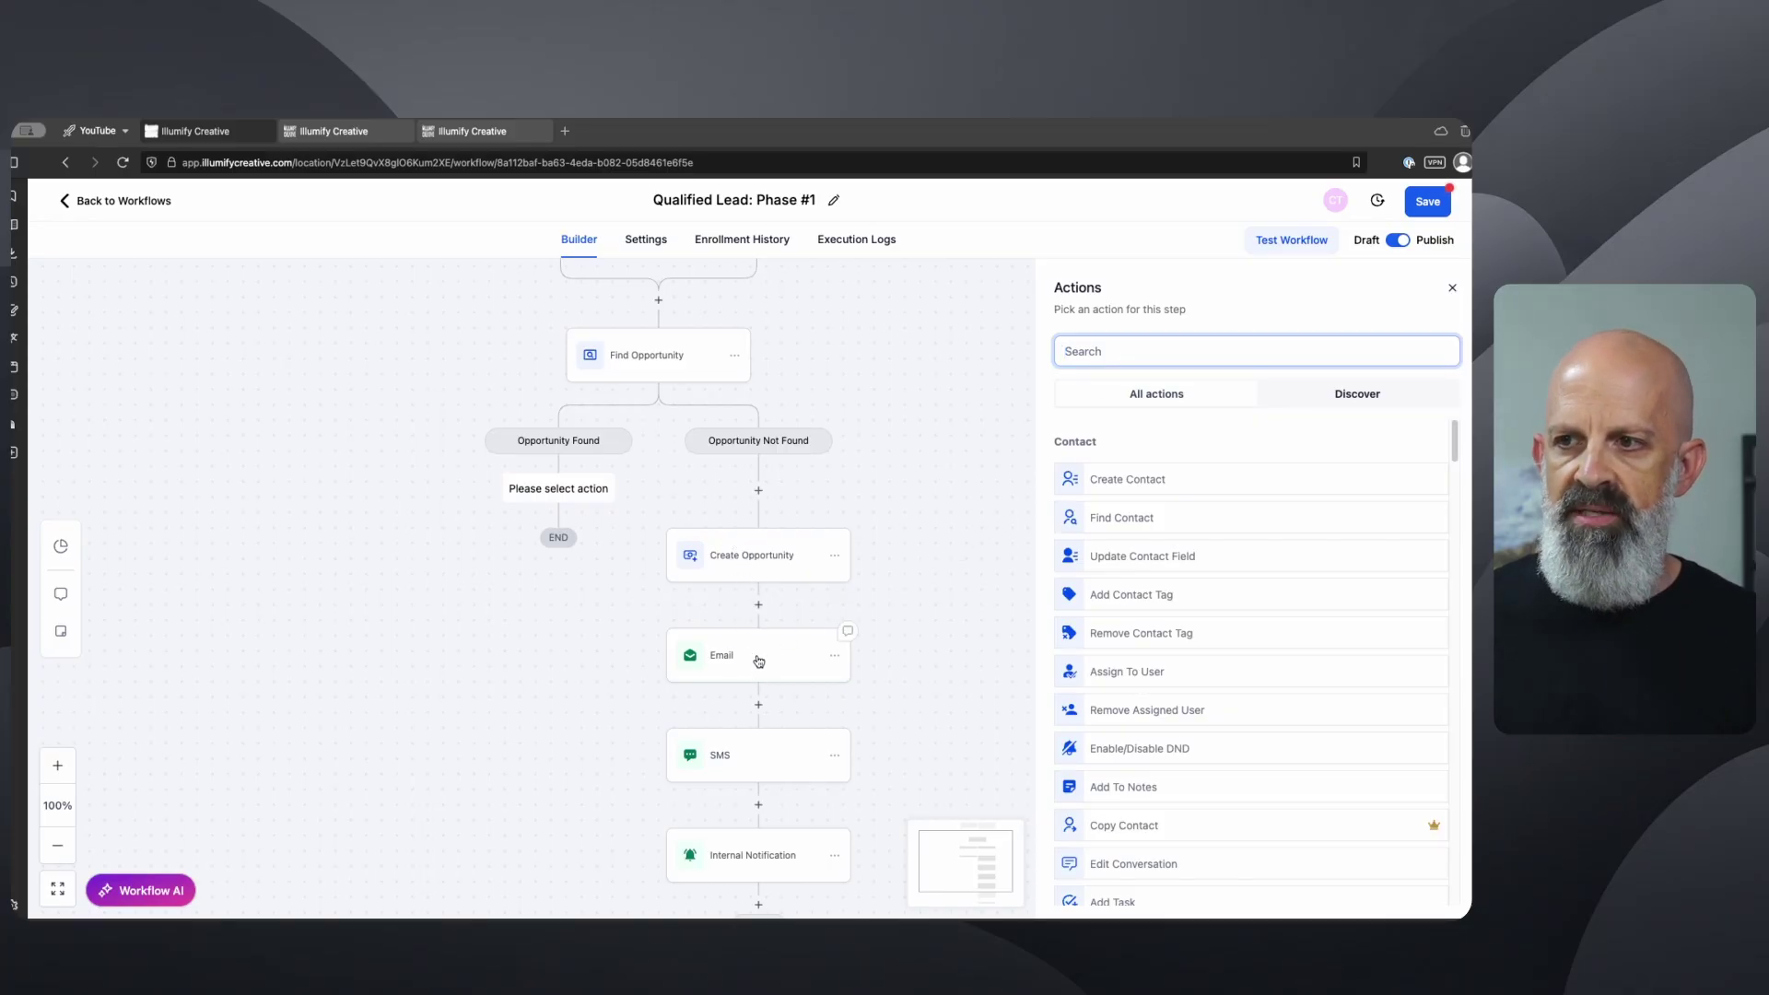
drag(759, 660, 698, 563)
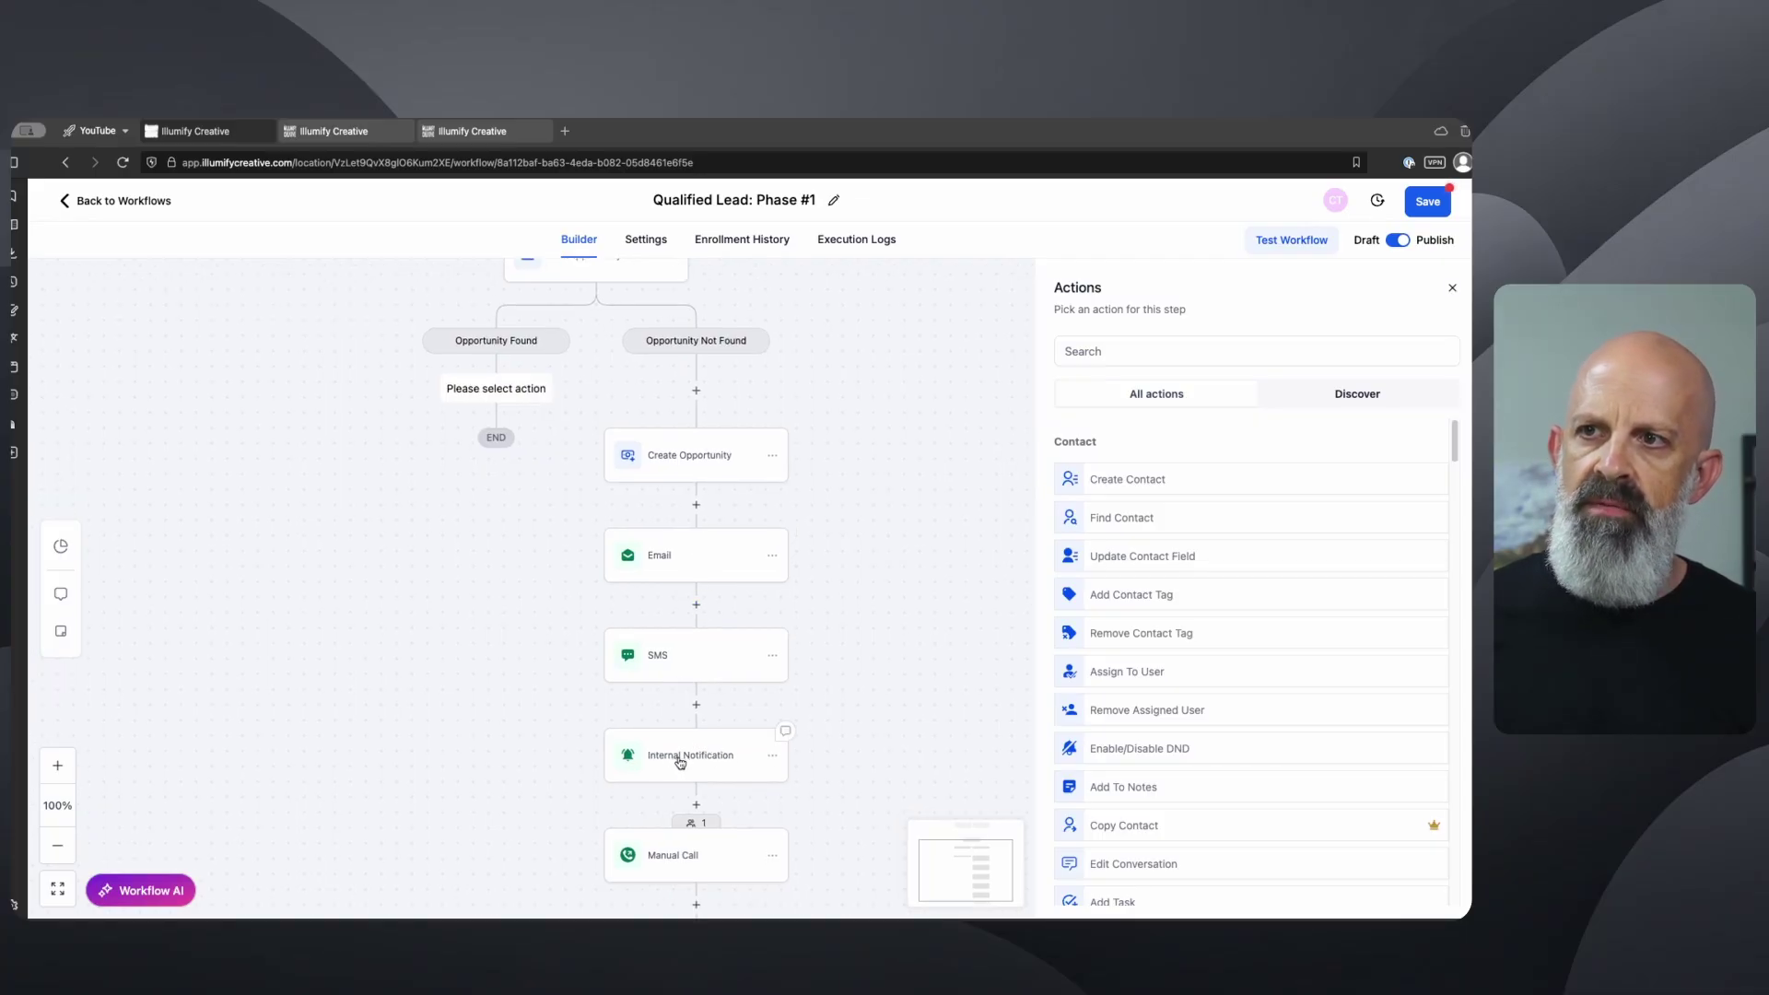
click(1133, 357)
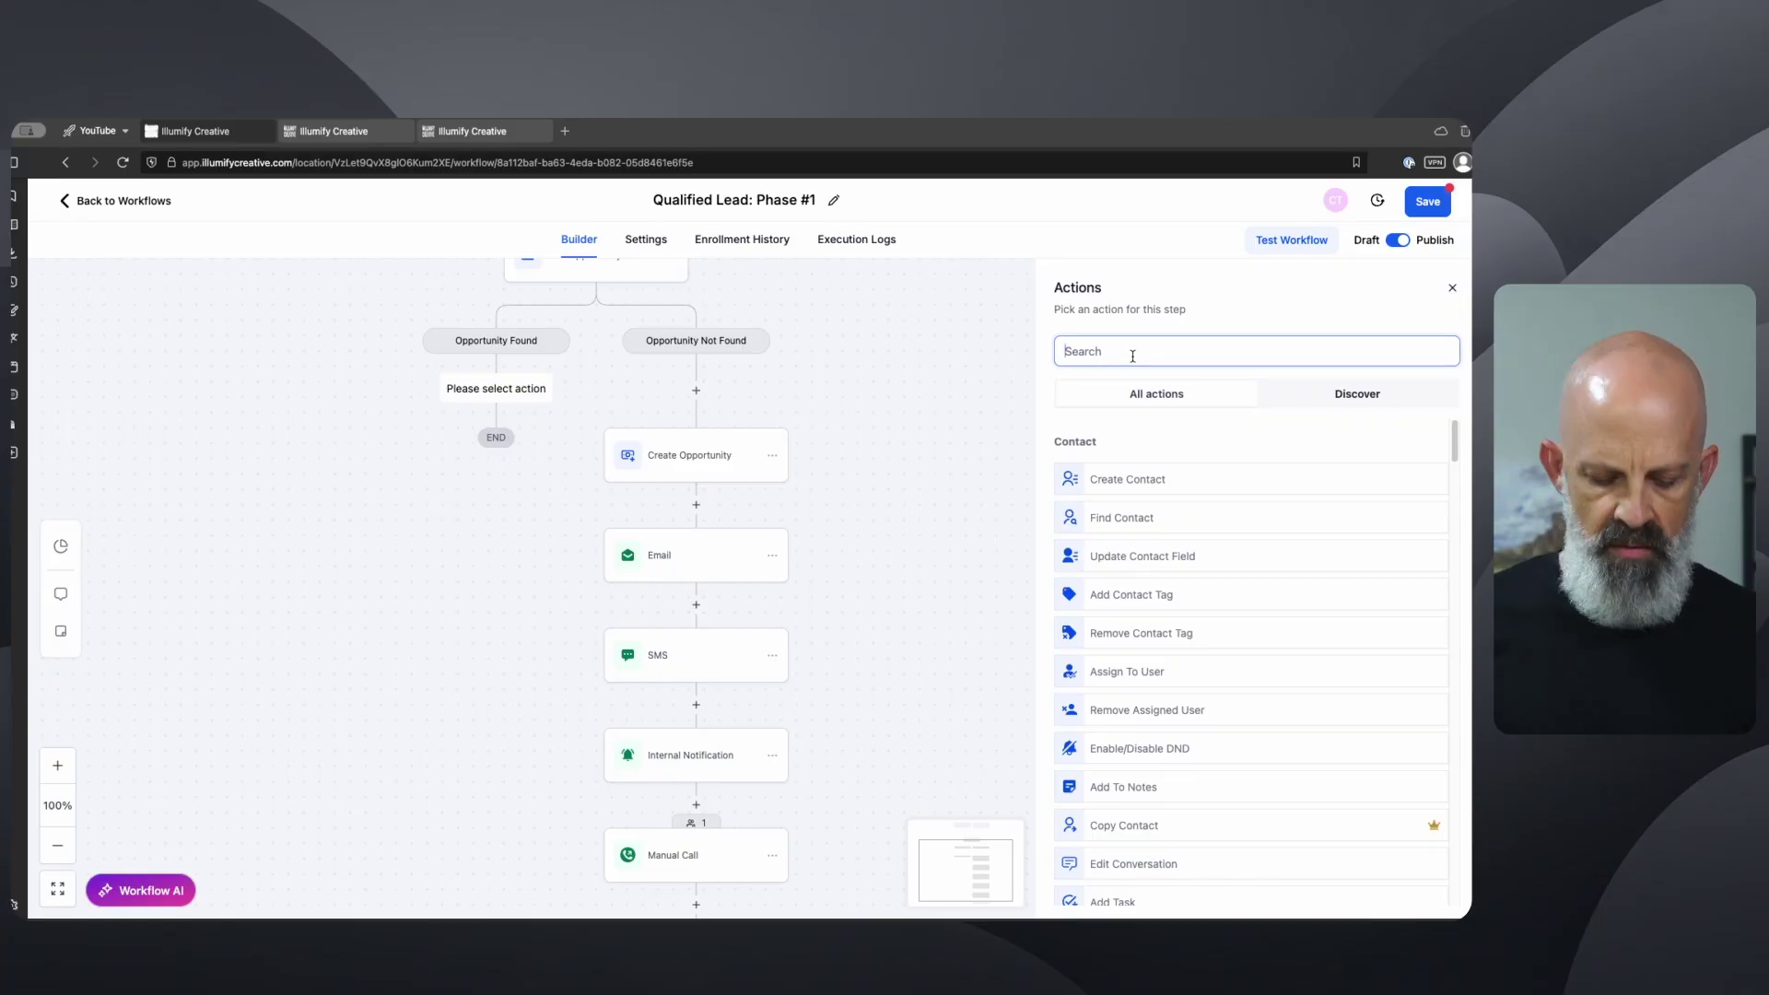
text(go to)
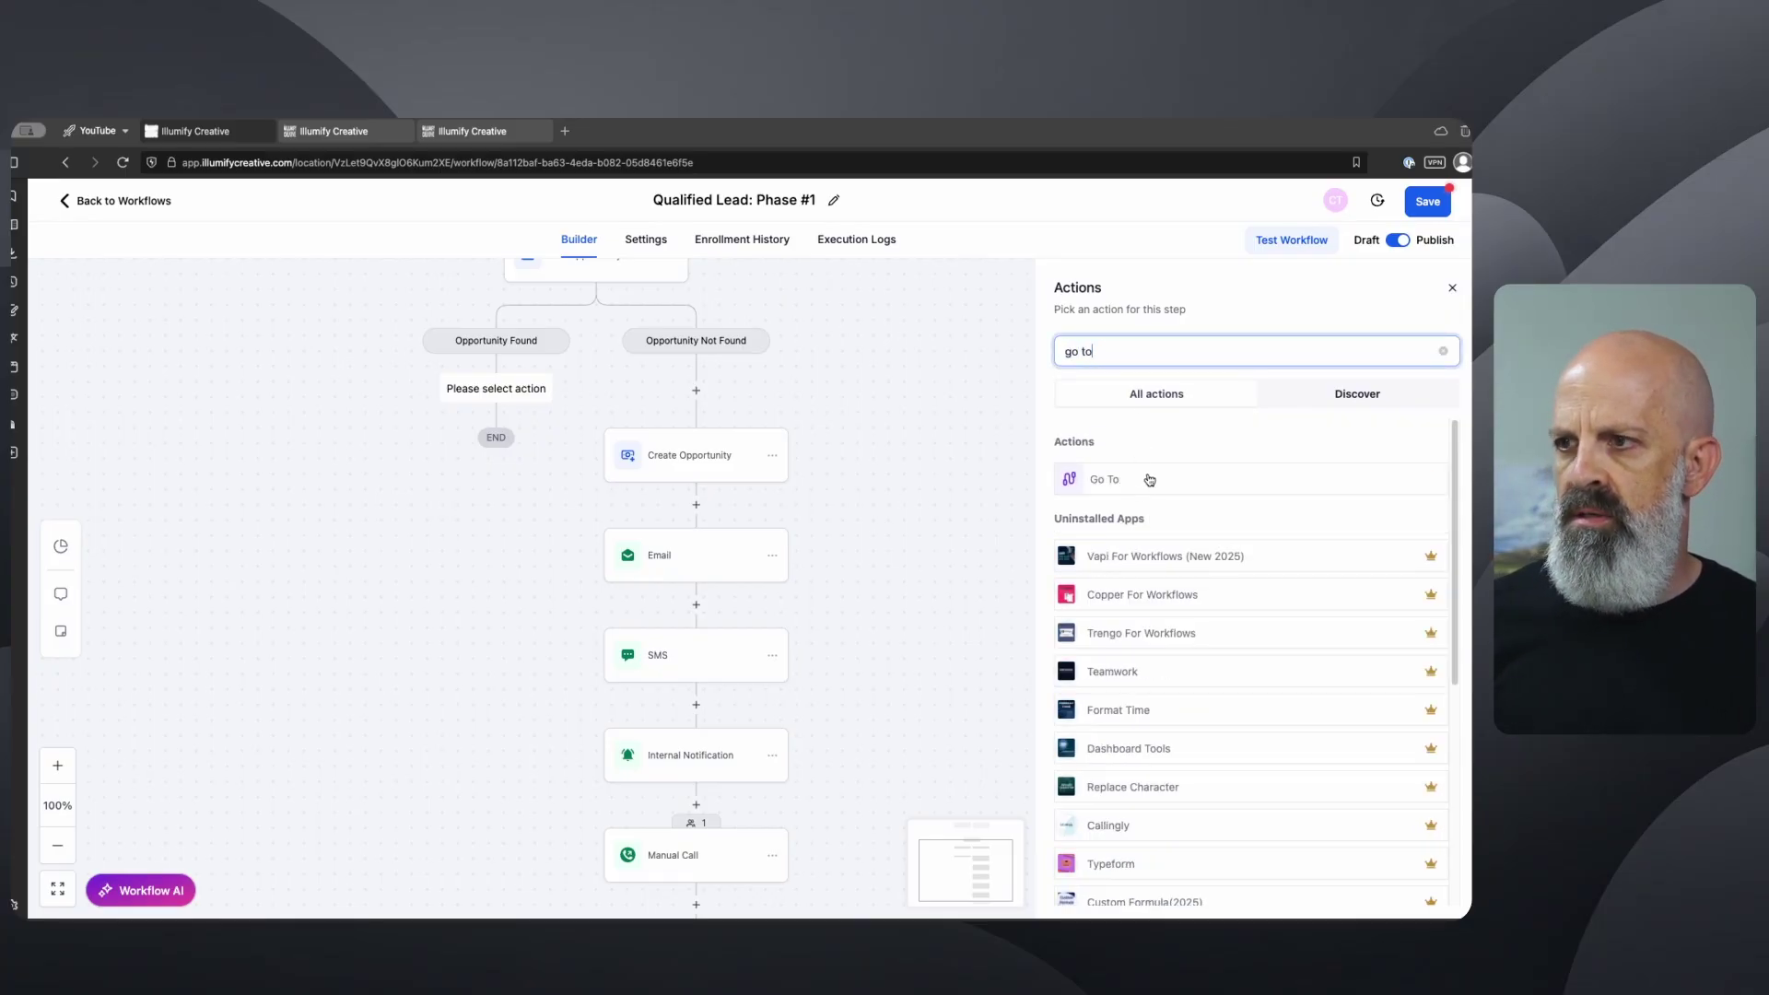
click(1145, 477)
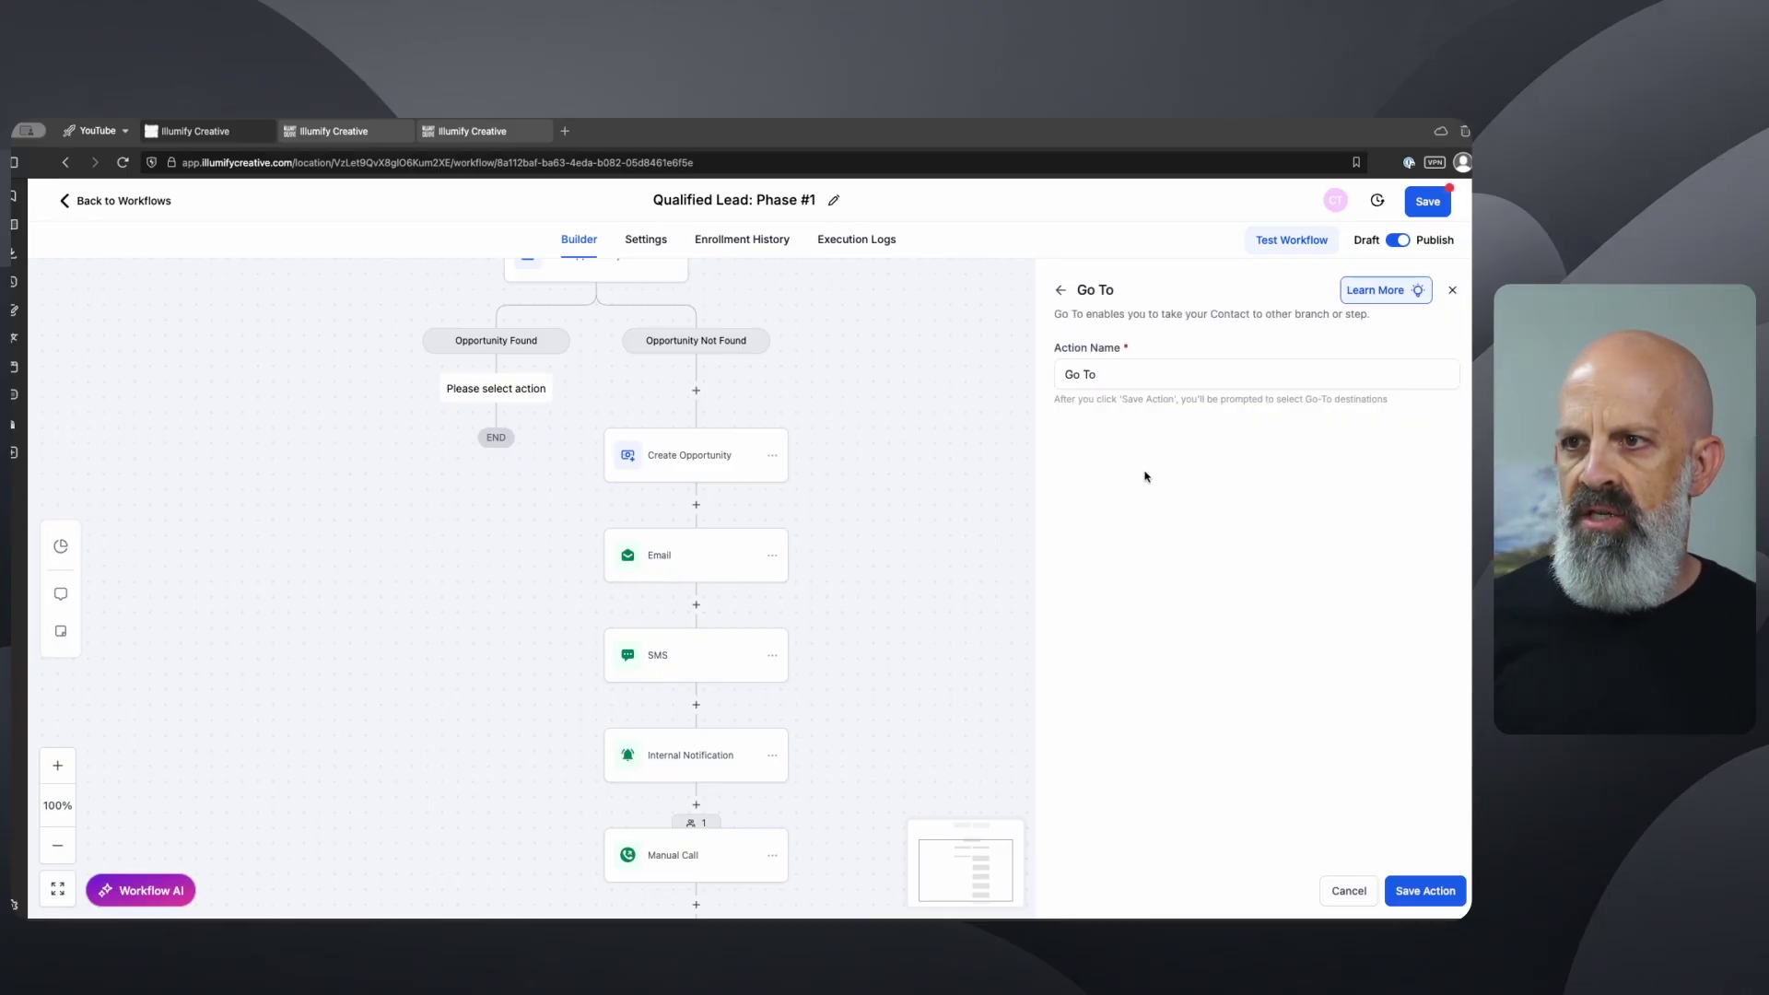
click(1396, 892)
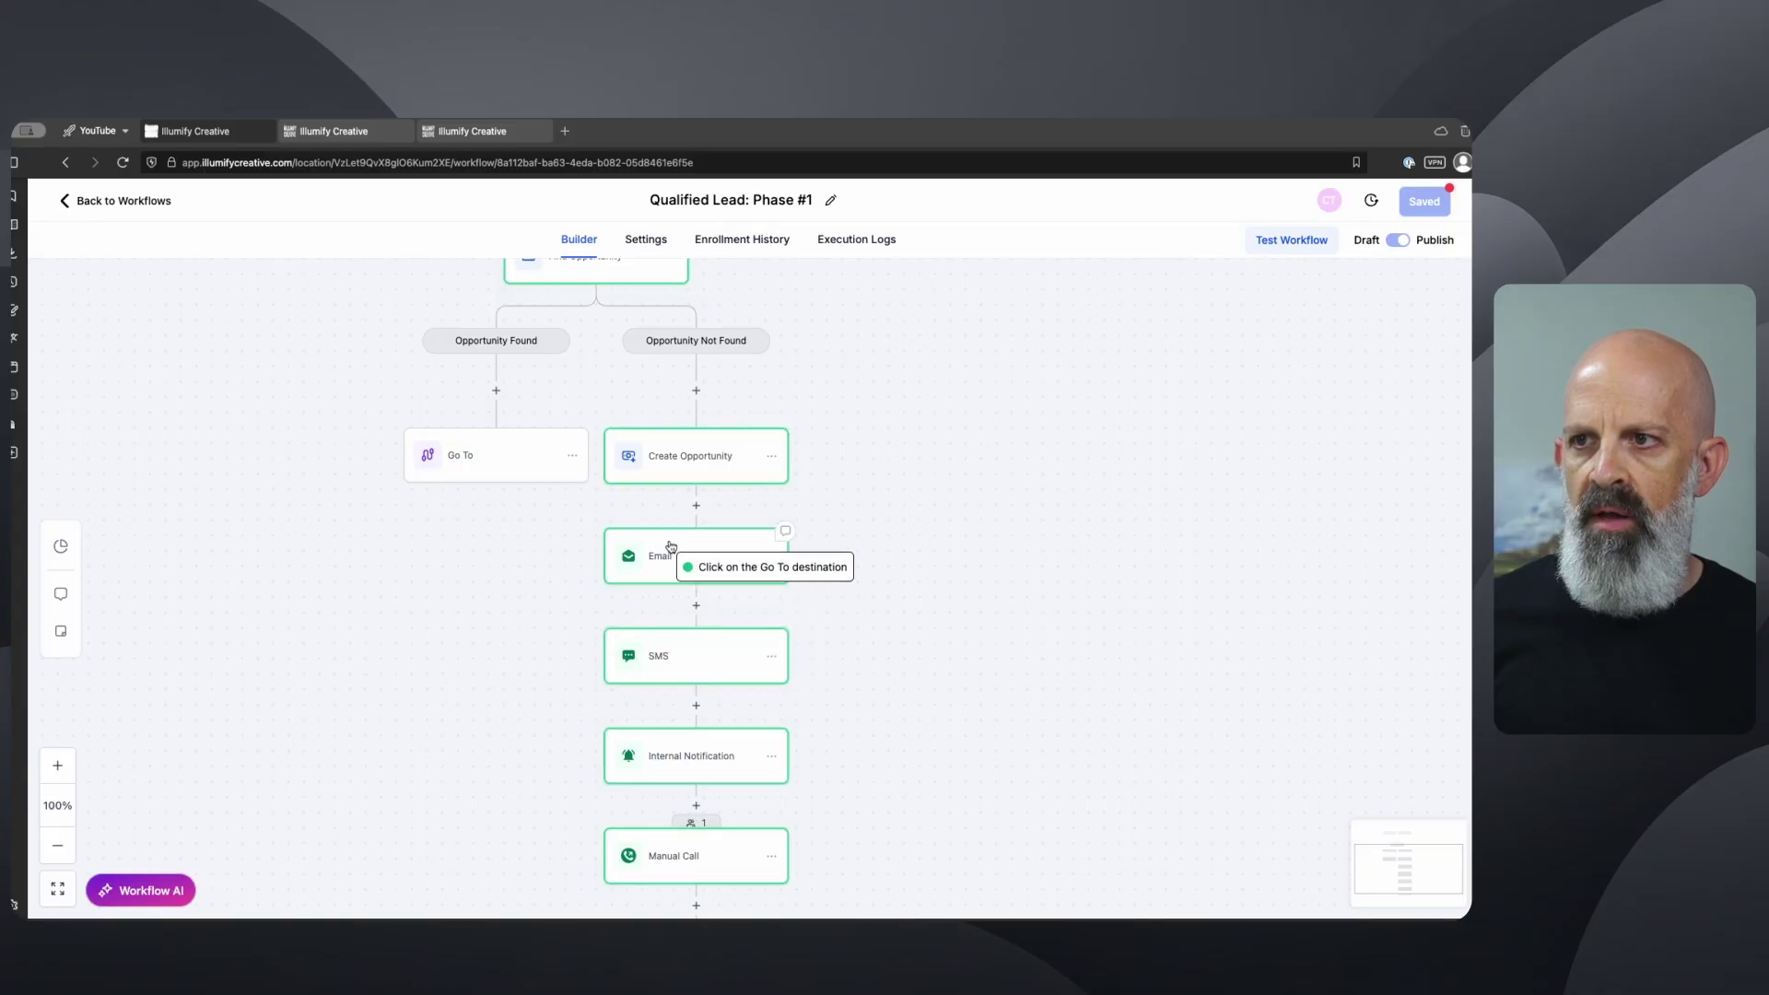
click(678, 553)
- Review the SMS action's wording about calling in a few minutes and save the action
drag(967, 589, 996, 580)
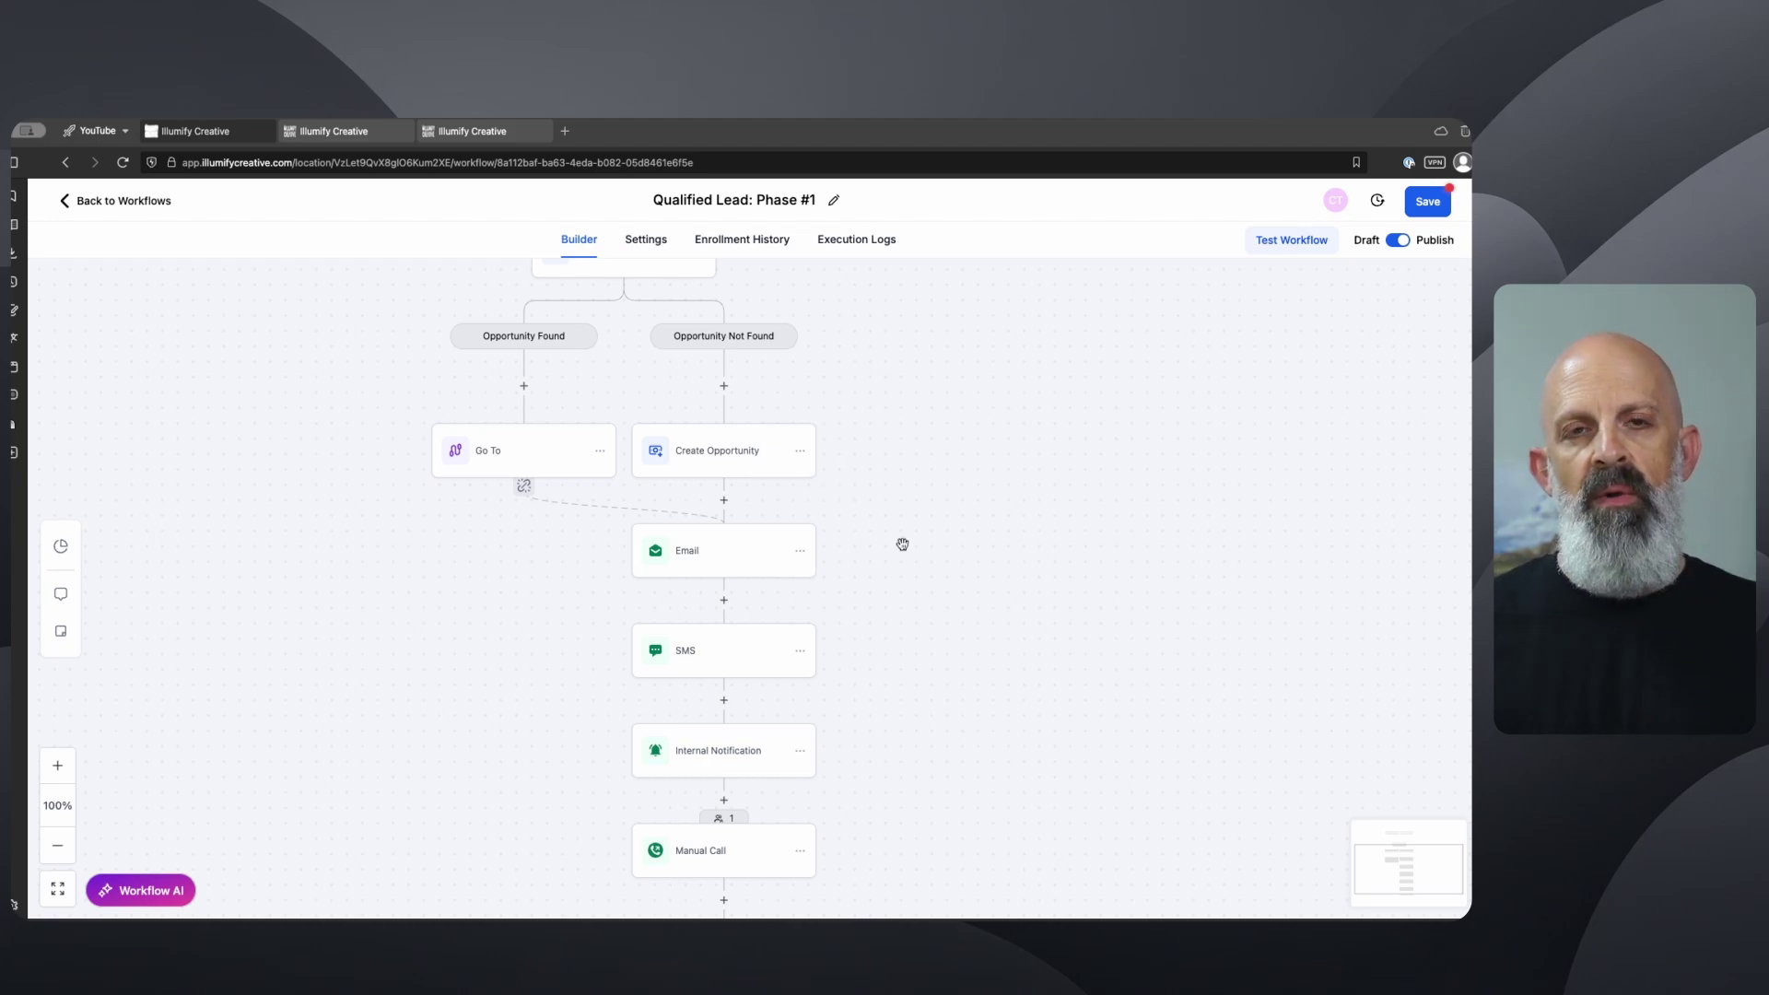
drag(897, 647, 925, 584)
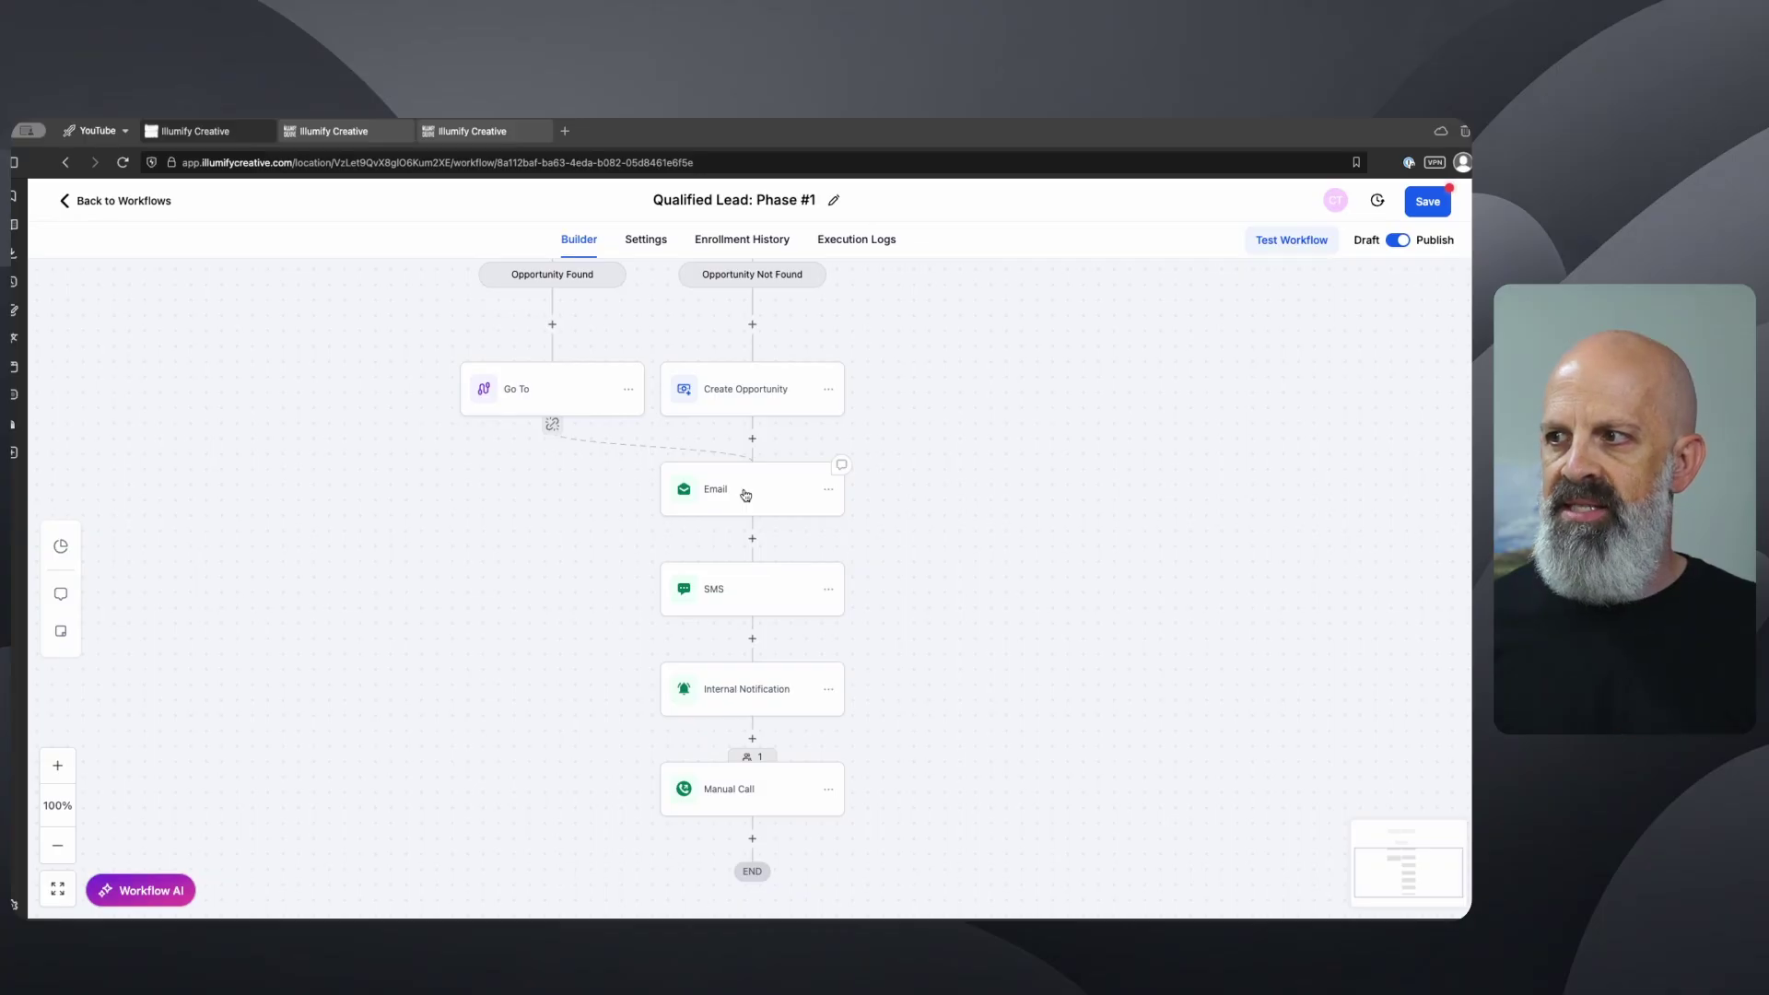
click(758, 582)
drag(1190, 629, 1362, 620)
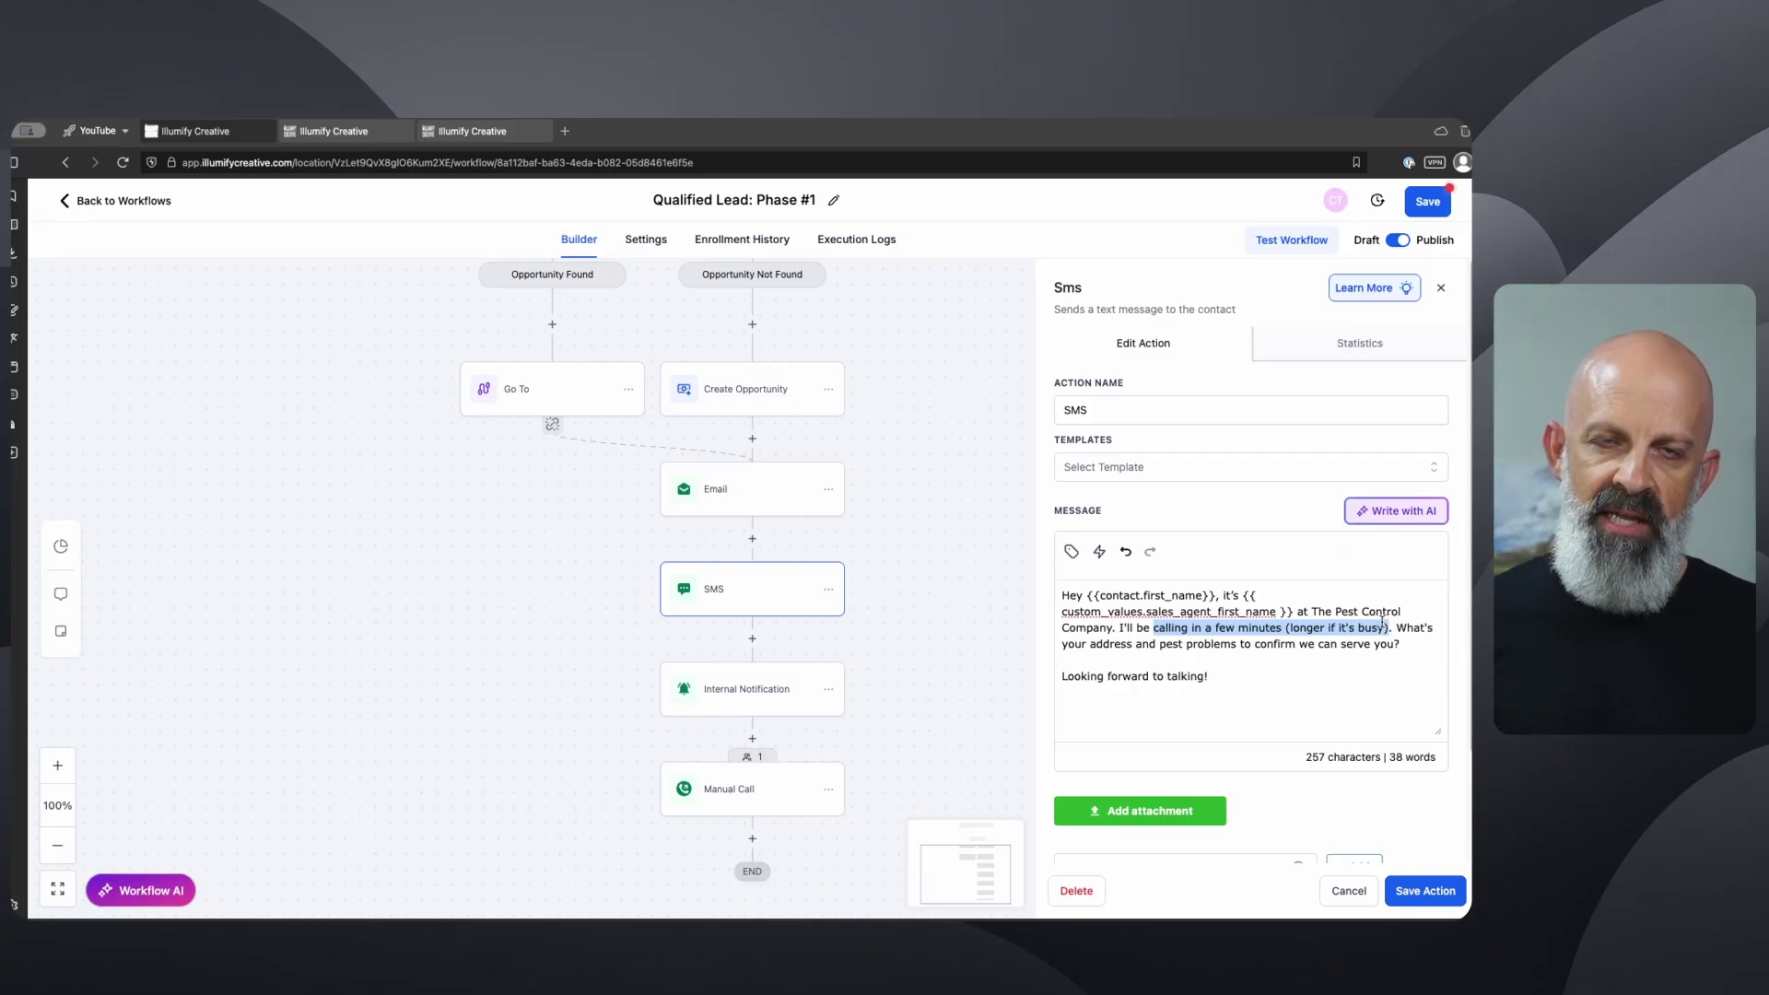
click(1422, 890)
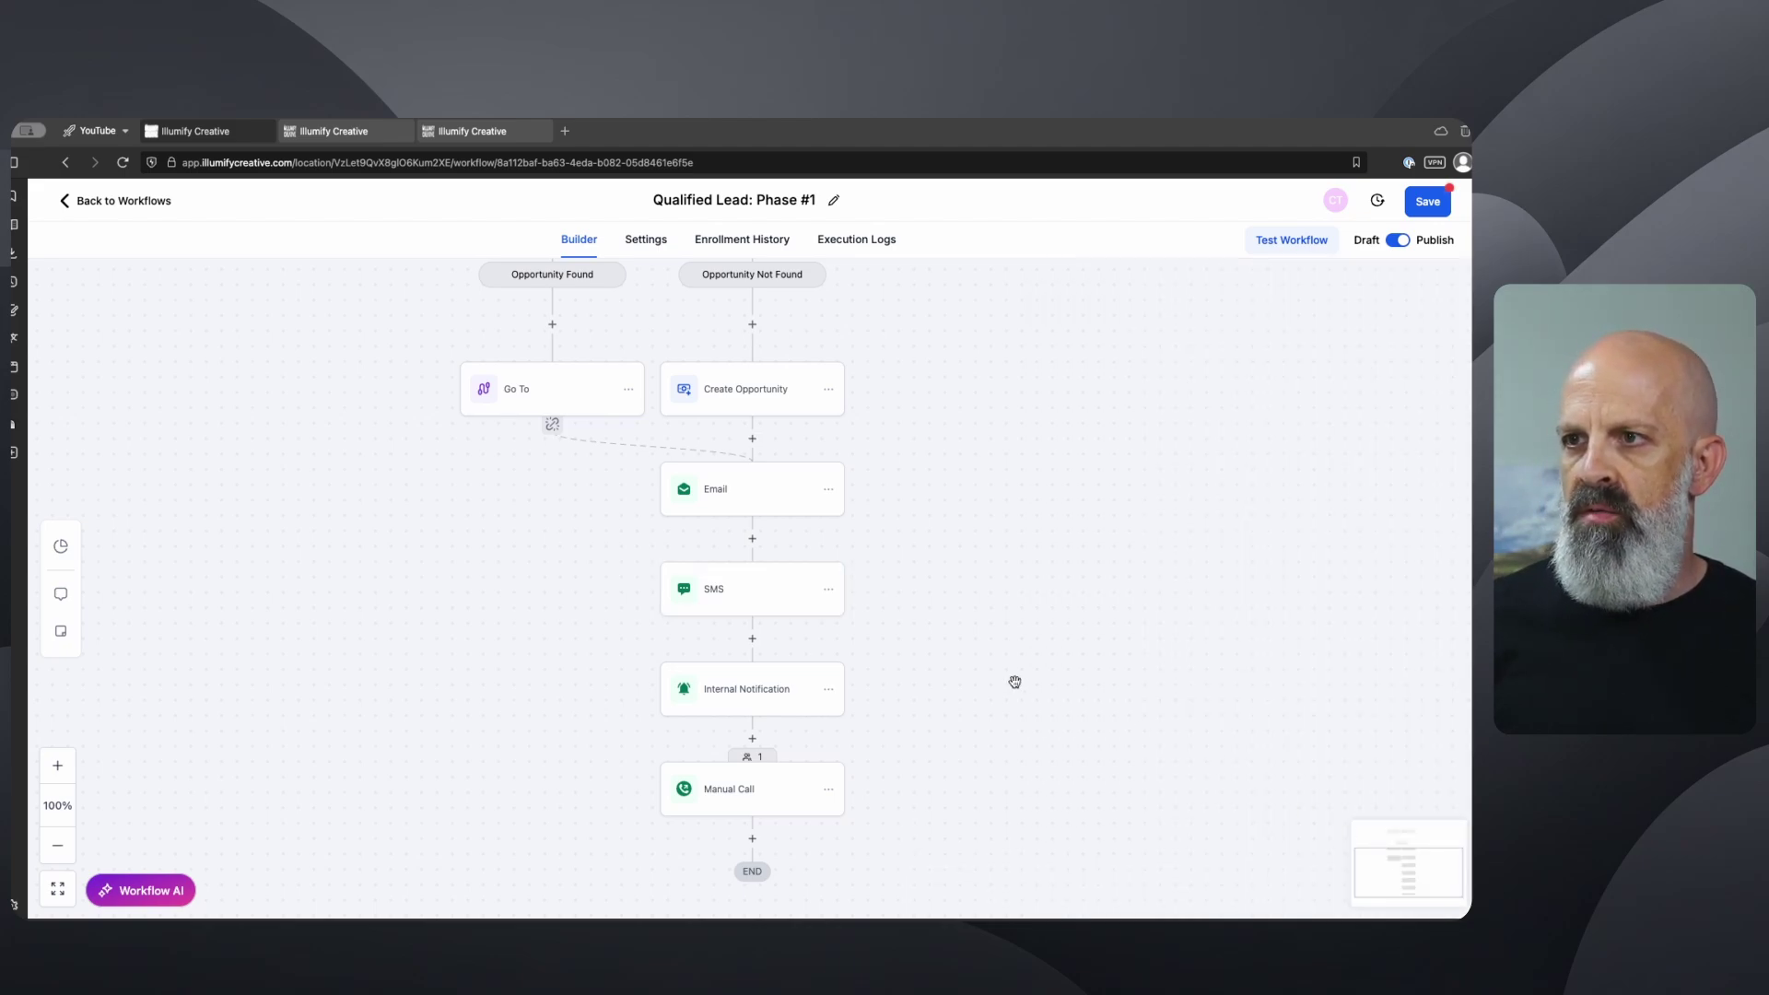
- Add an If / Else action between the Email and SMS steps and name it "Evaluate: Time of Day"
click(752, 541)
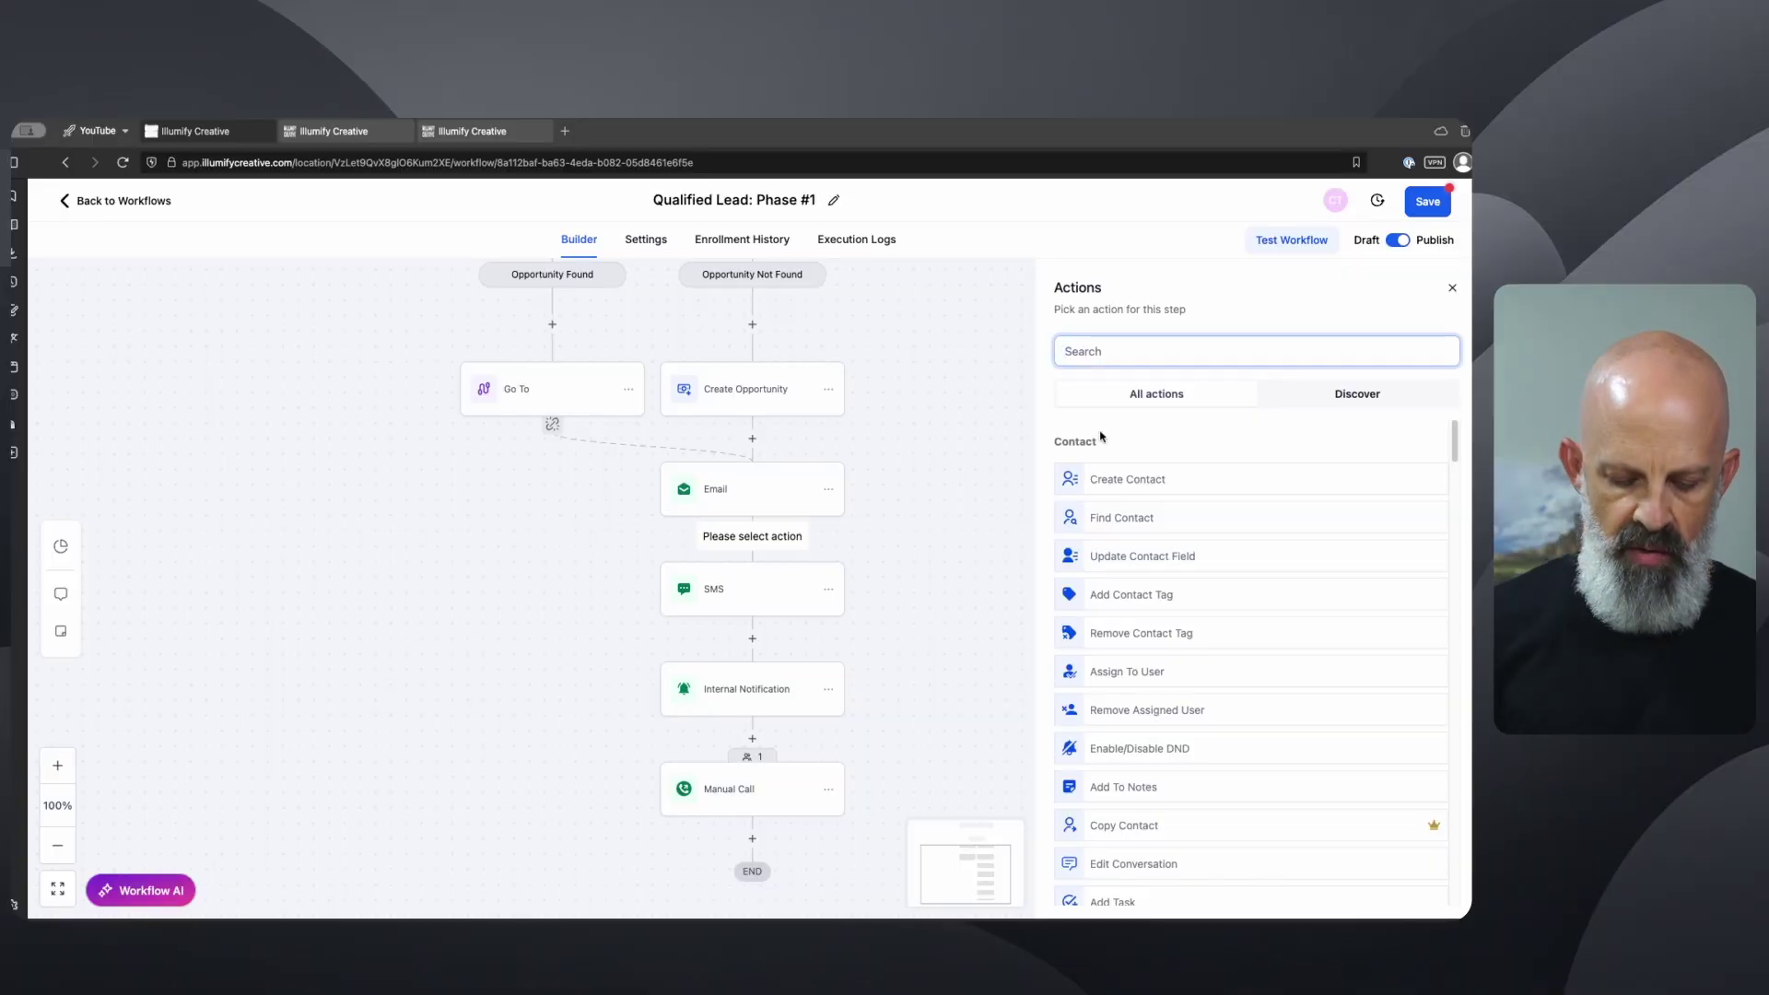
text(if)
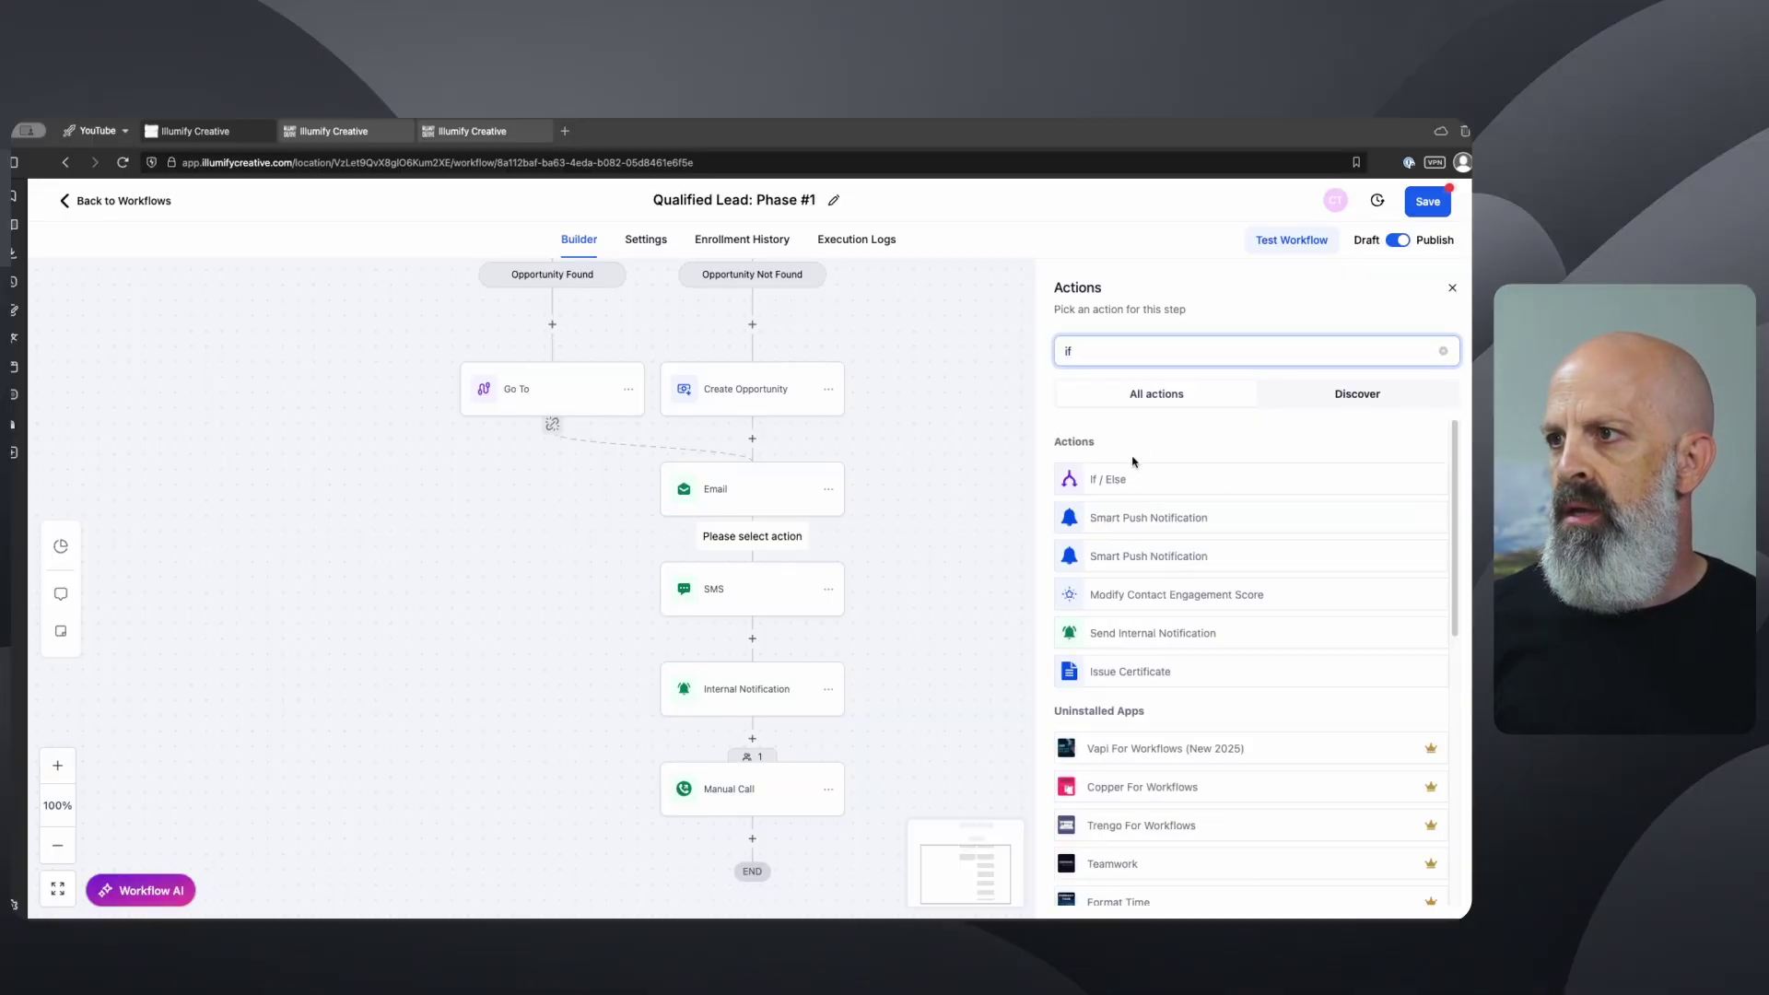
click(1131, 477)
click(909, 394)
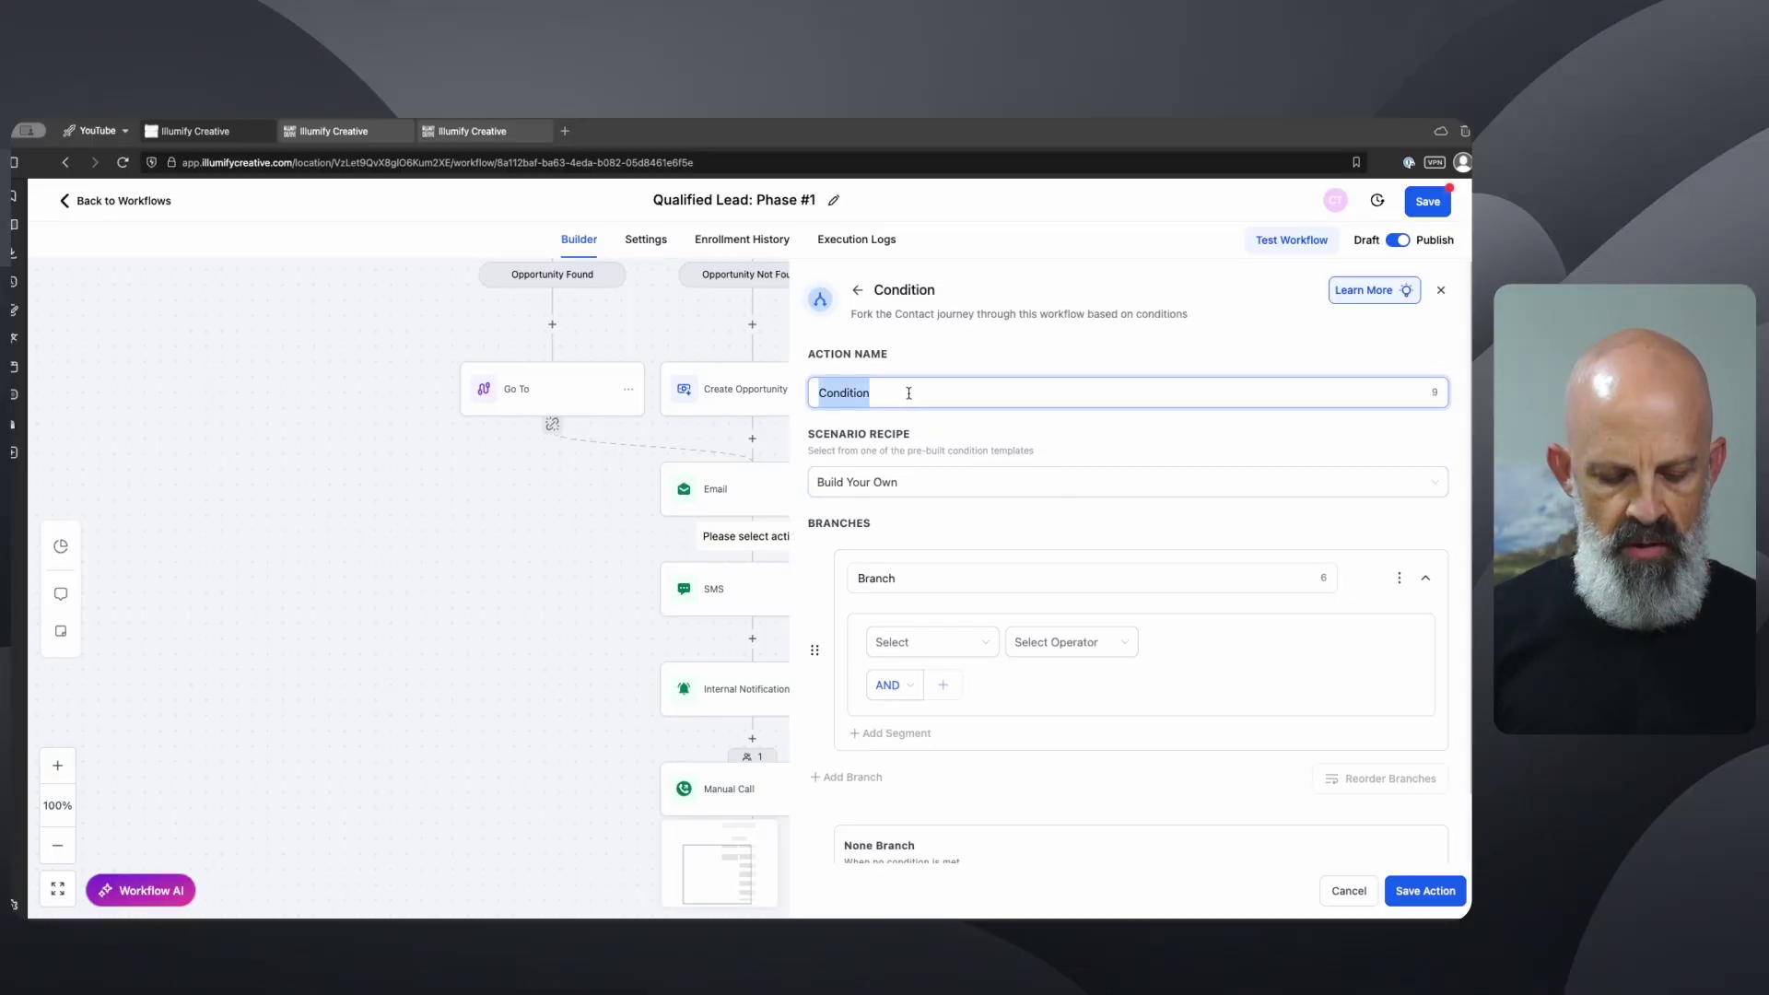
text(Evaluate)
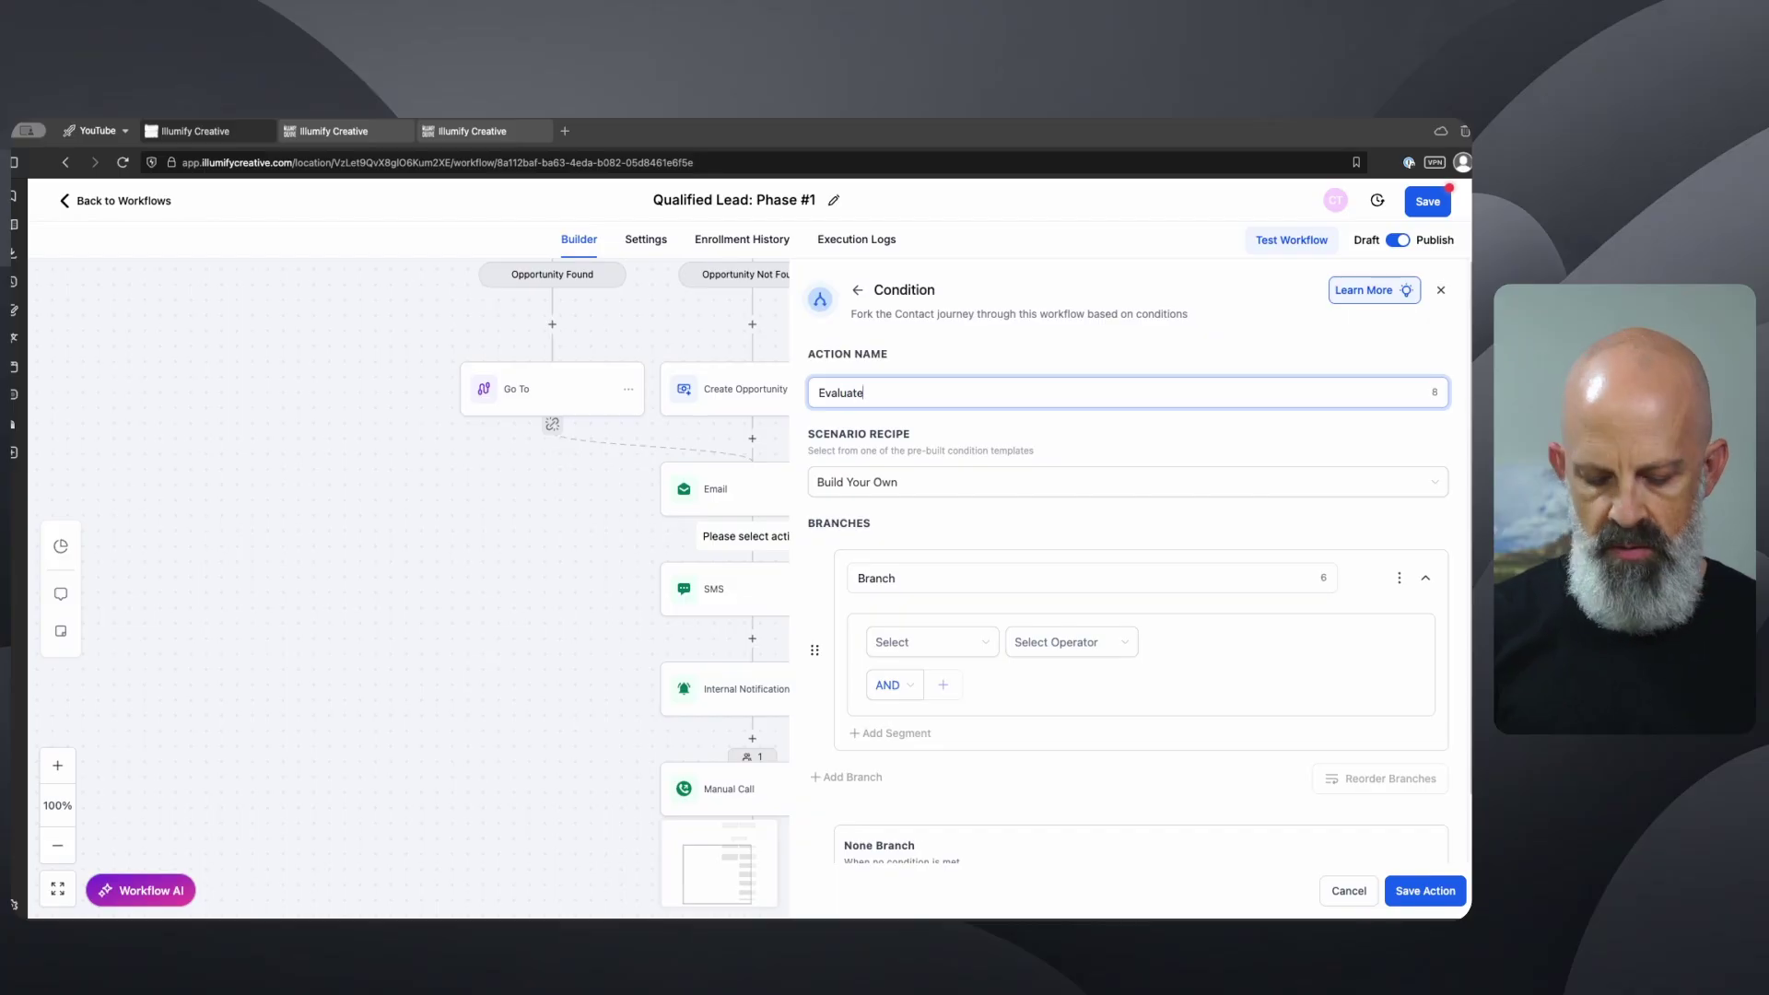
text(: TIme of Day)
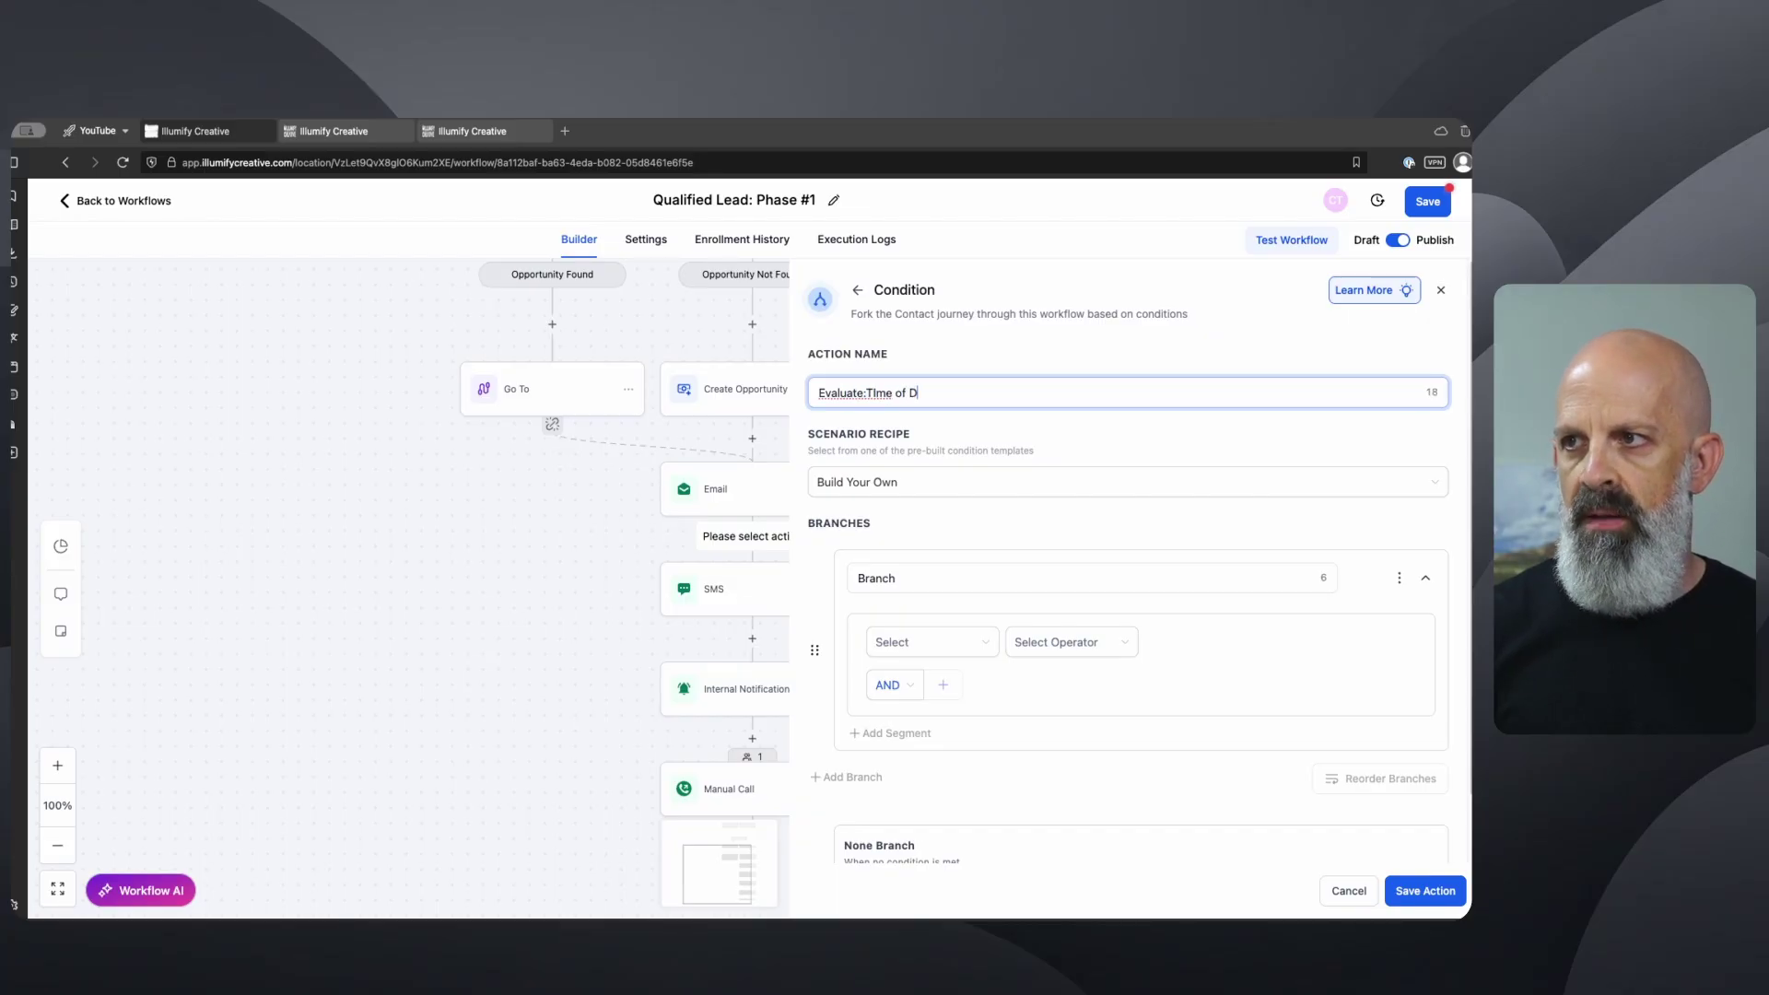
click(878, 393)
key(BackSpace)
text(i)
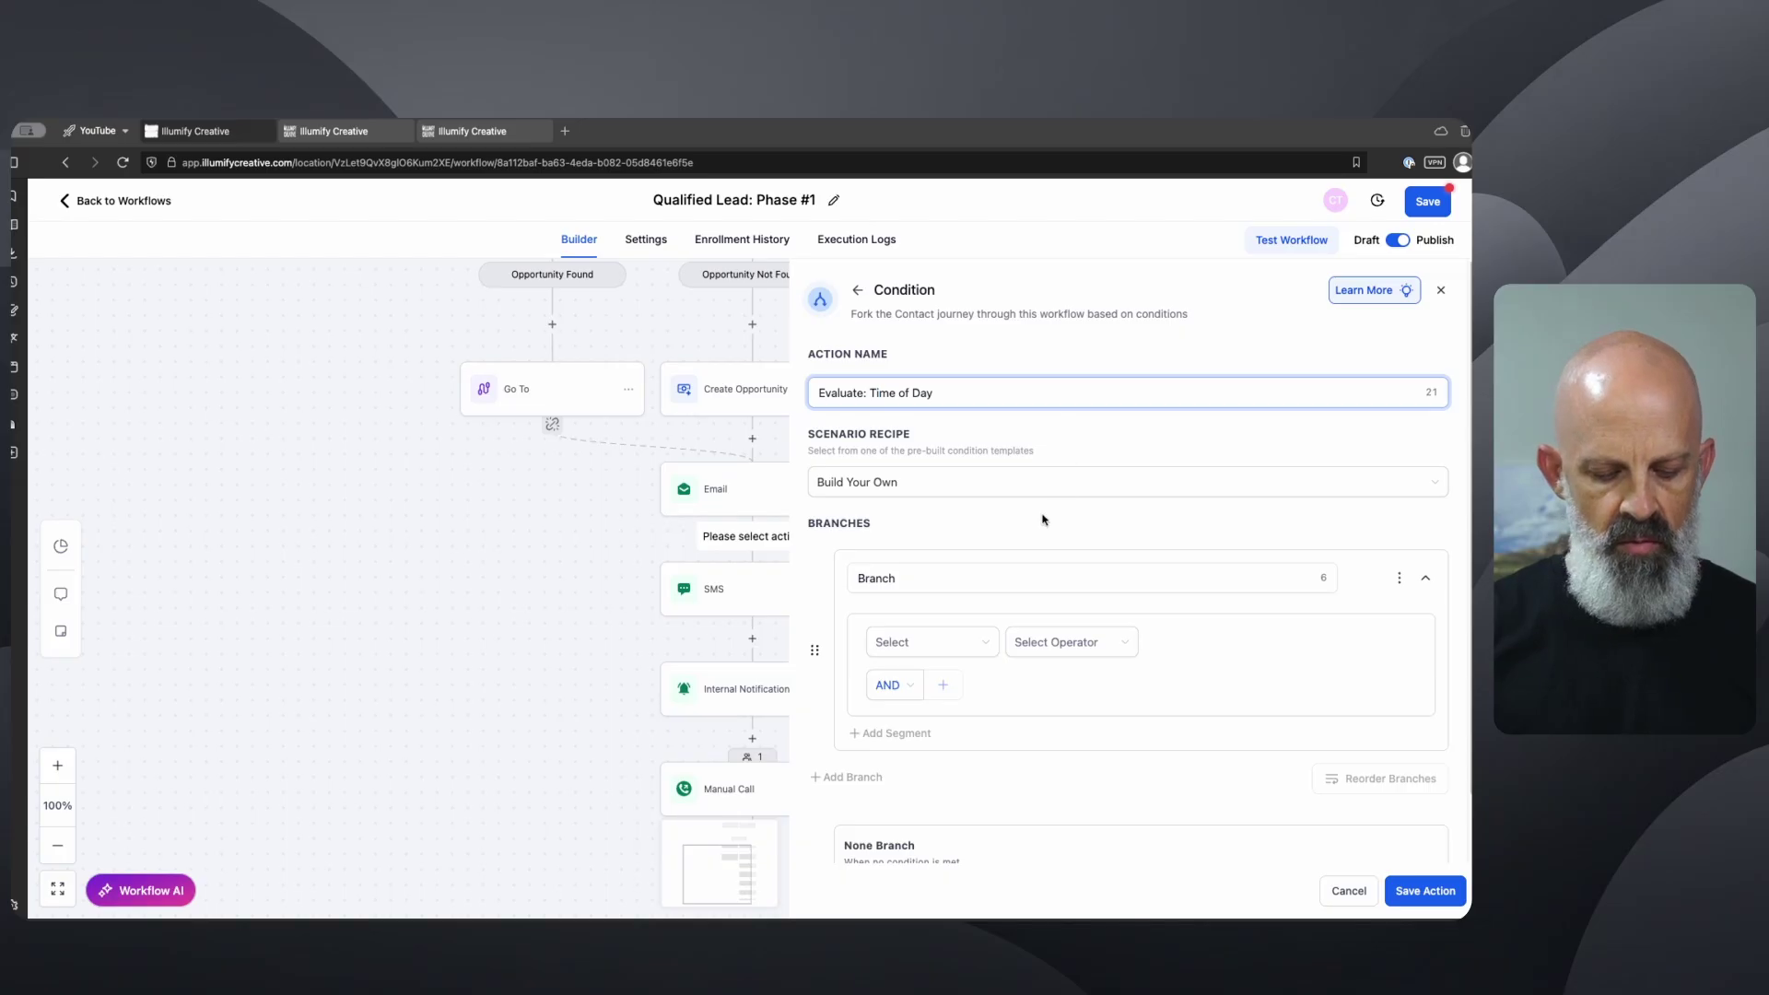
- Name the condition's first branch "TIme of Day = Working Hours" and copy that name
double_click(951, 578)
text(TIme of Day = Working Hours)
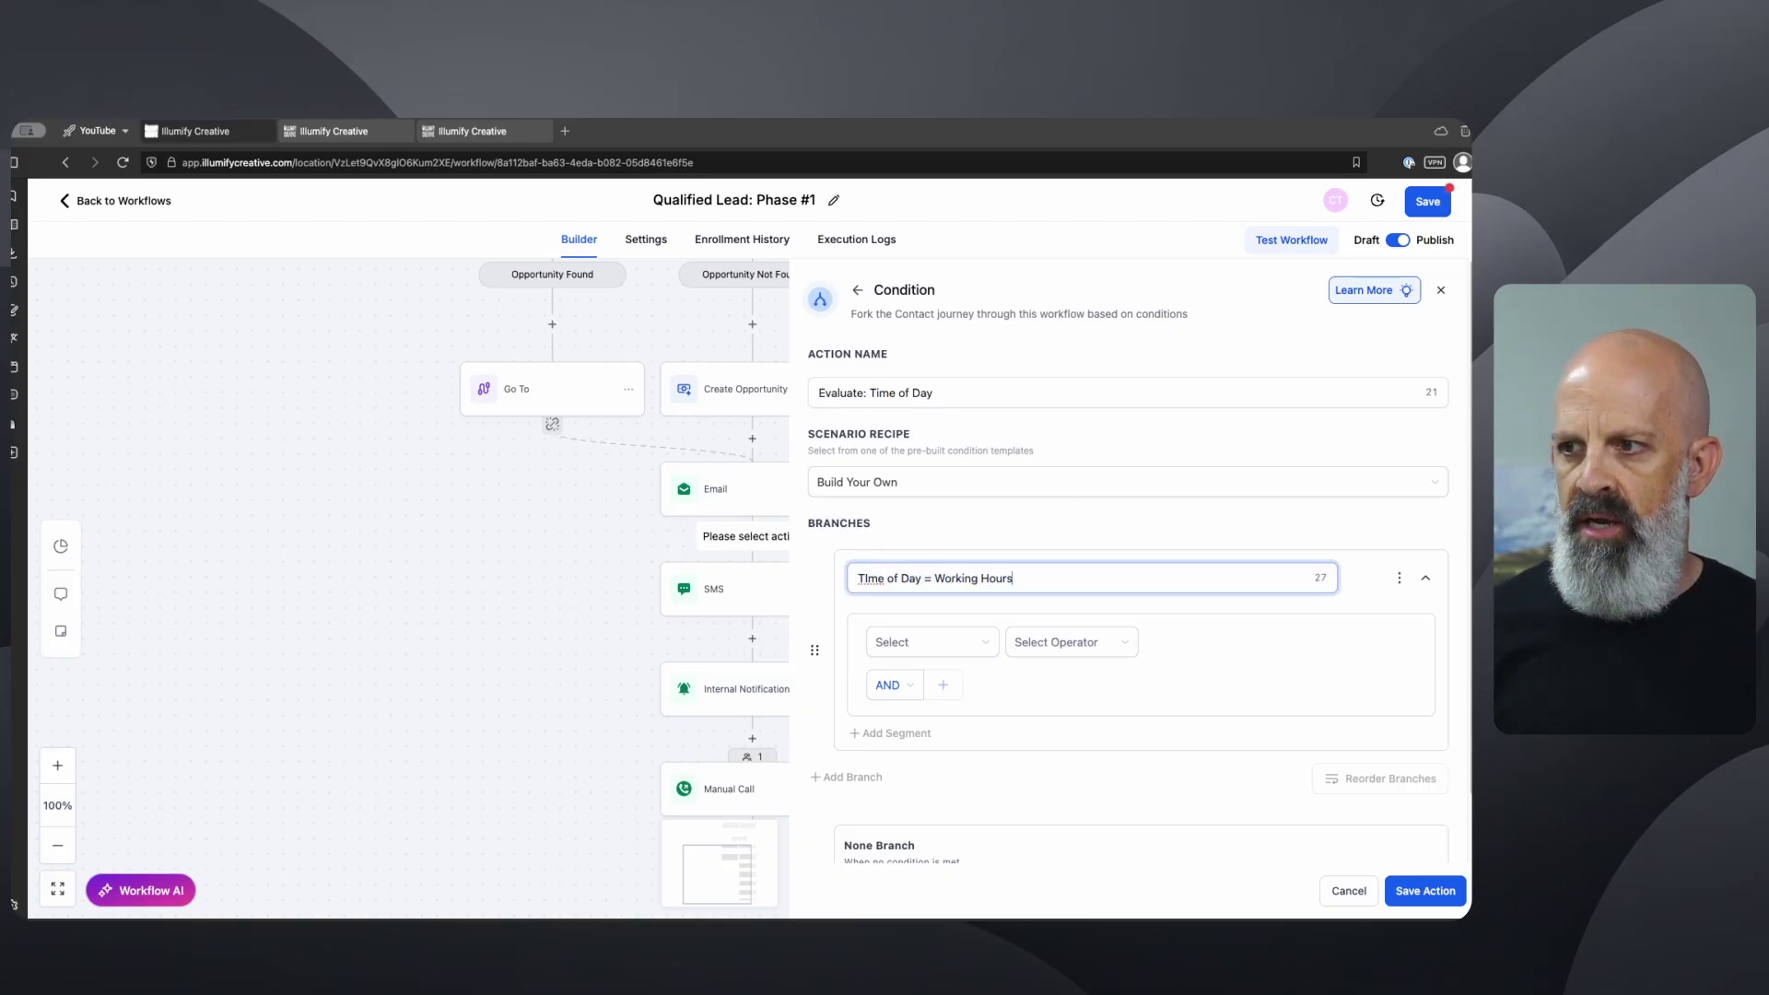
key(super+a)
key(super+c)
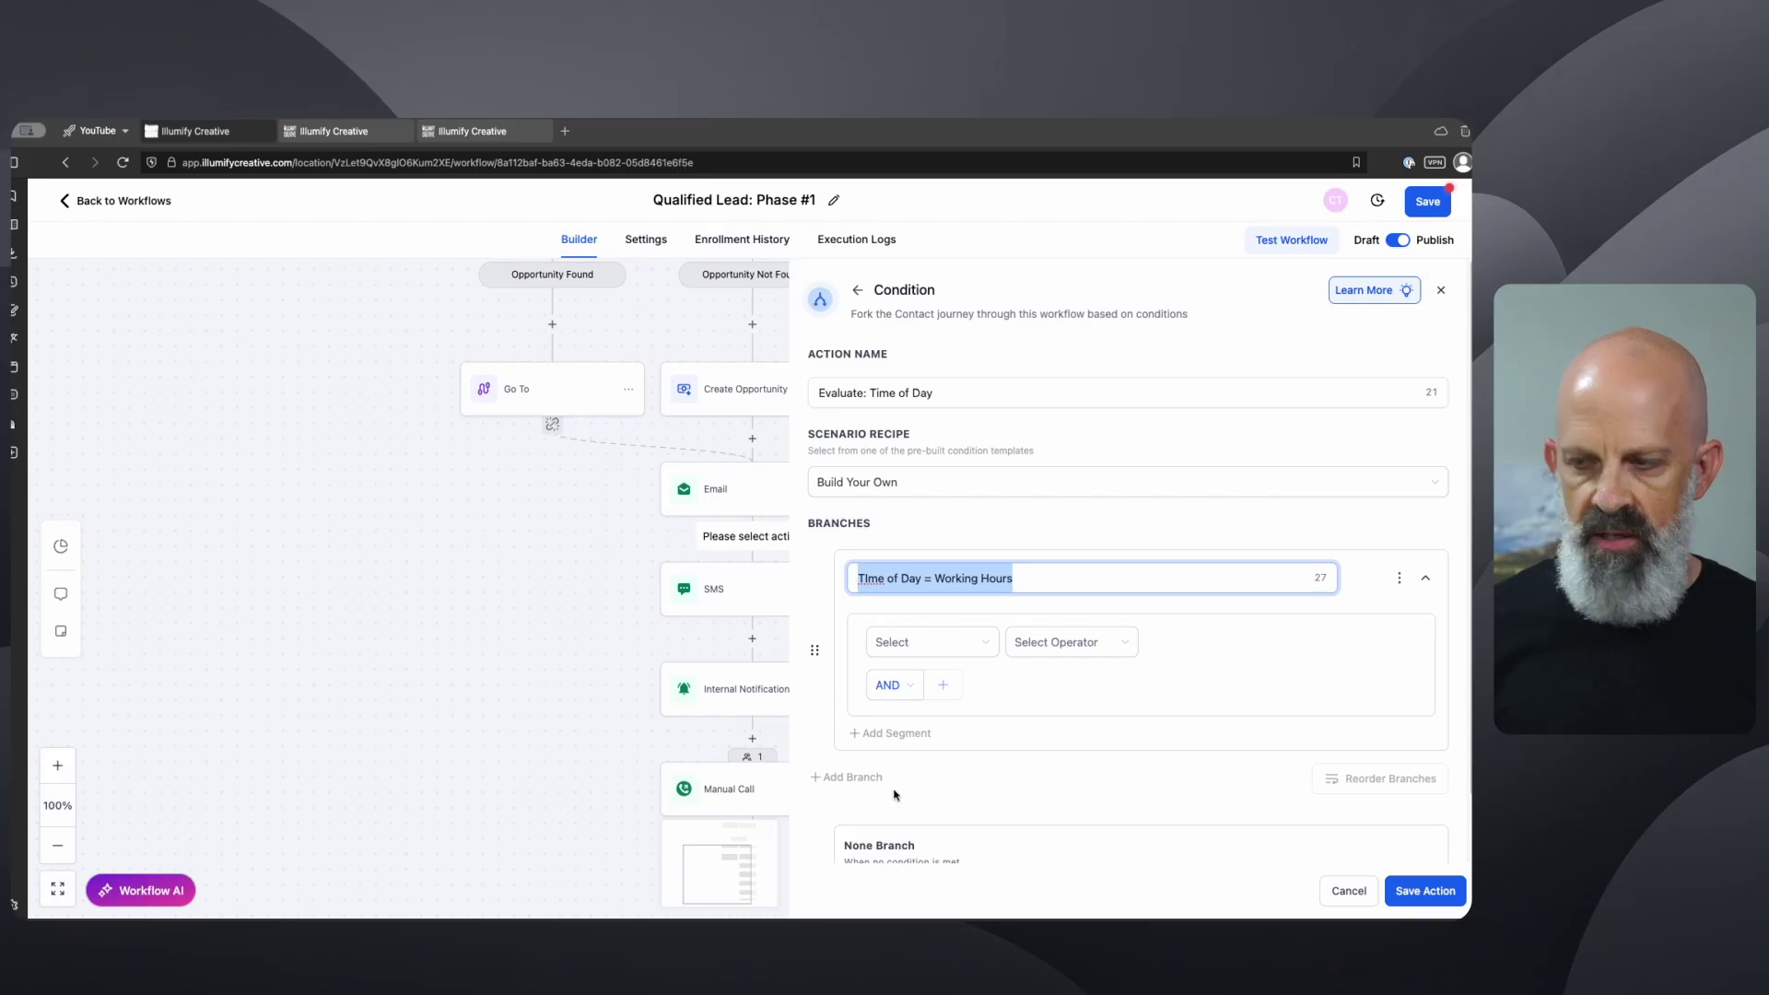
- Name the None branch "Time of Day != Working Hours" and correct the first branch's "TIme" to "Time"
scroll(894, 795, down, 1)
click(909, 818)
key(super+a)
key(super+v)
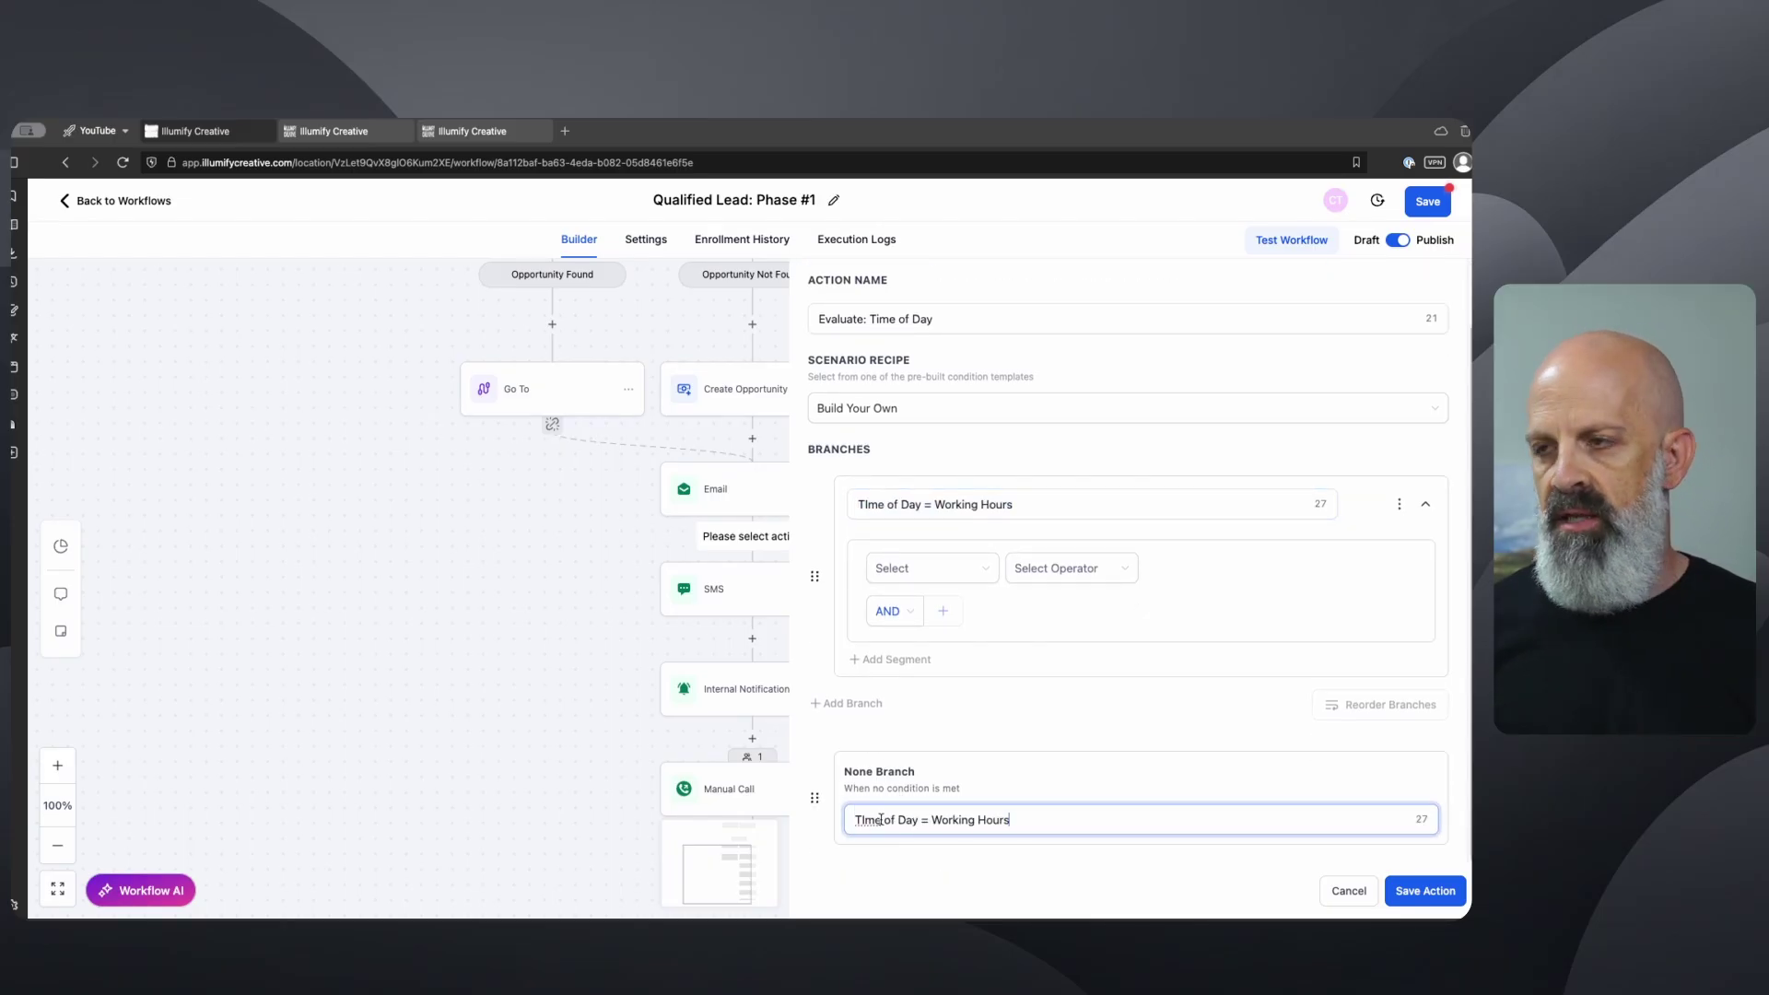
click(864, 818)
key(BackSpace)
text(i)
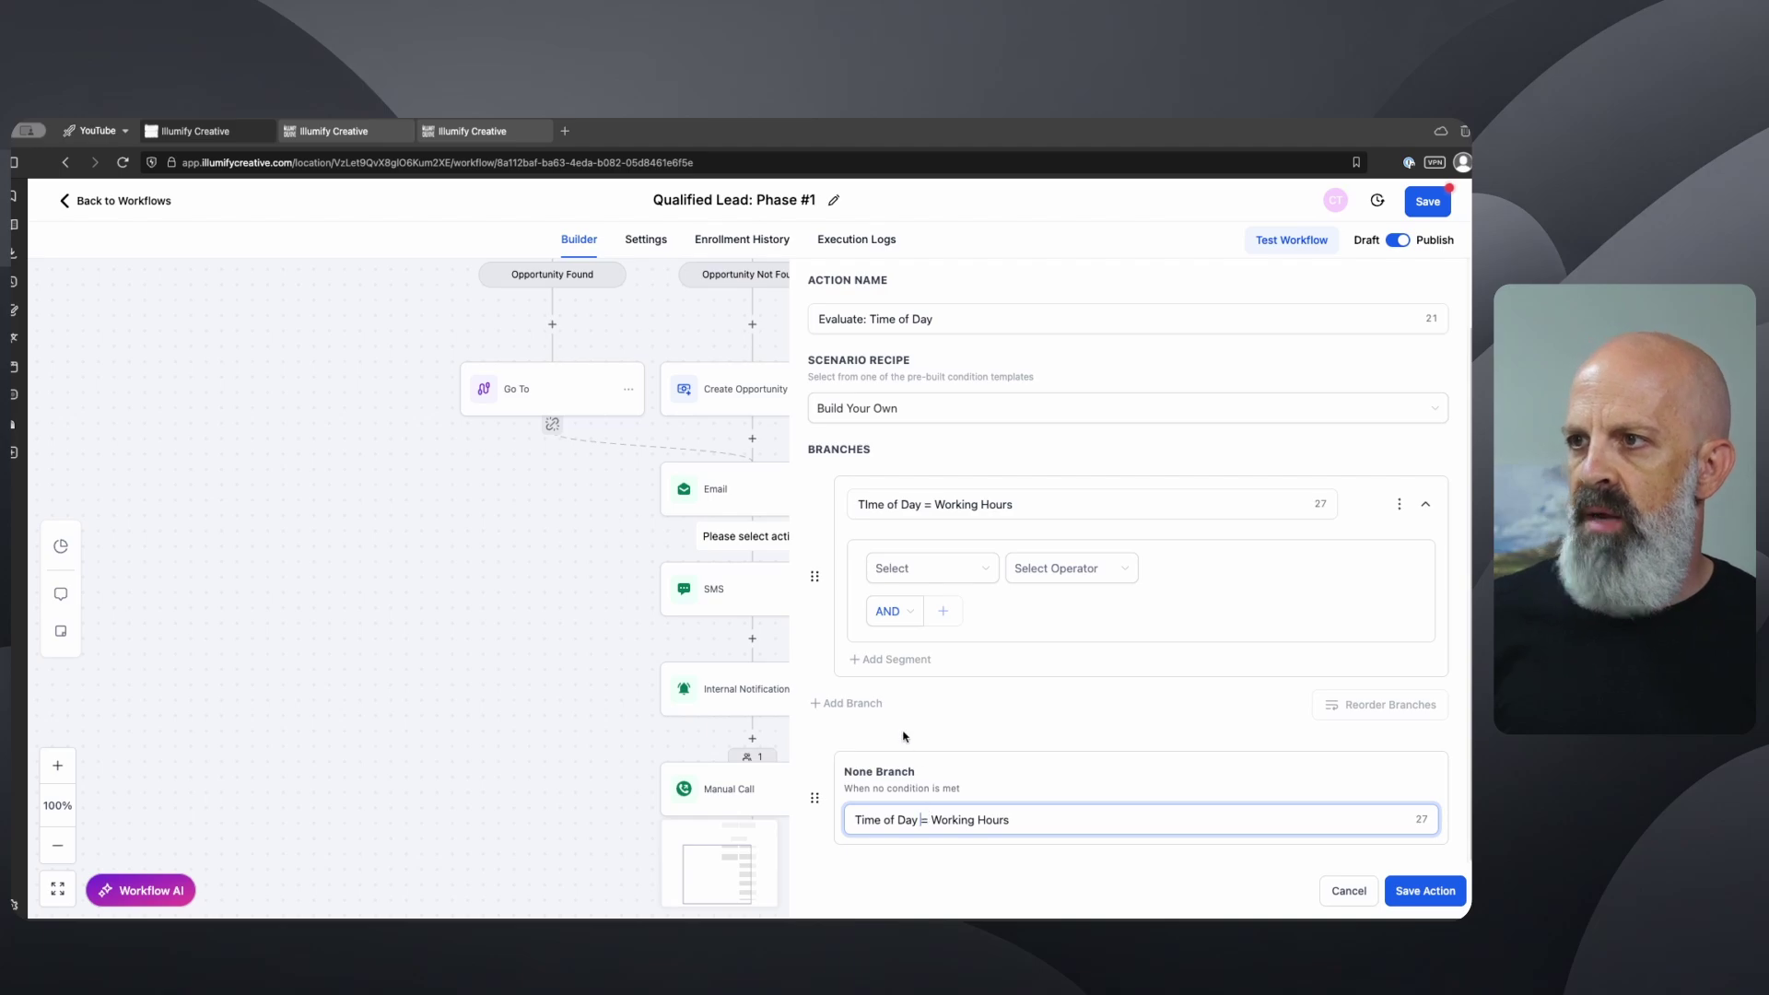
click(923, 820)
text(!)
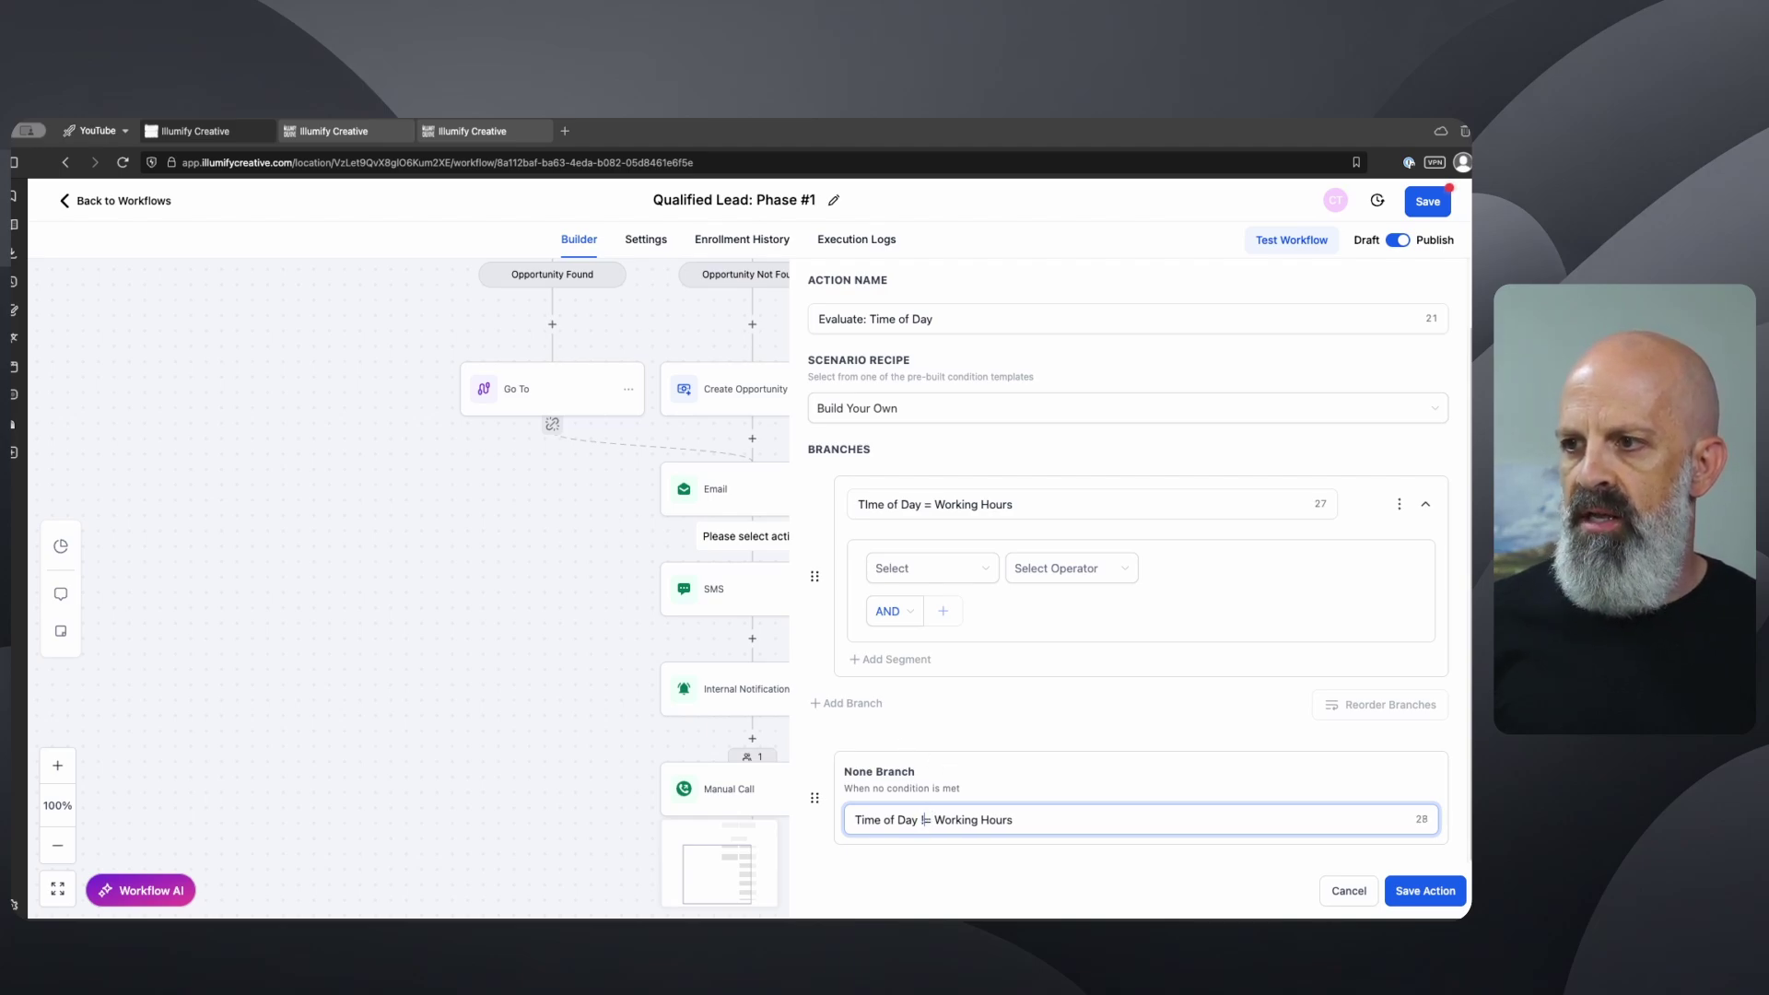
click(865, 504)
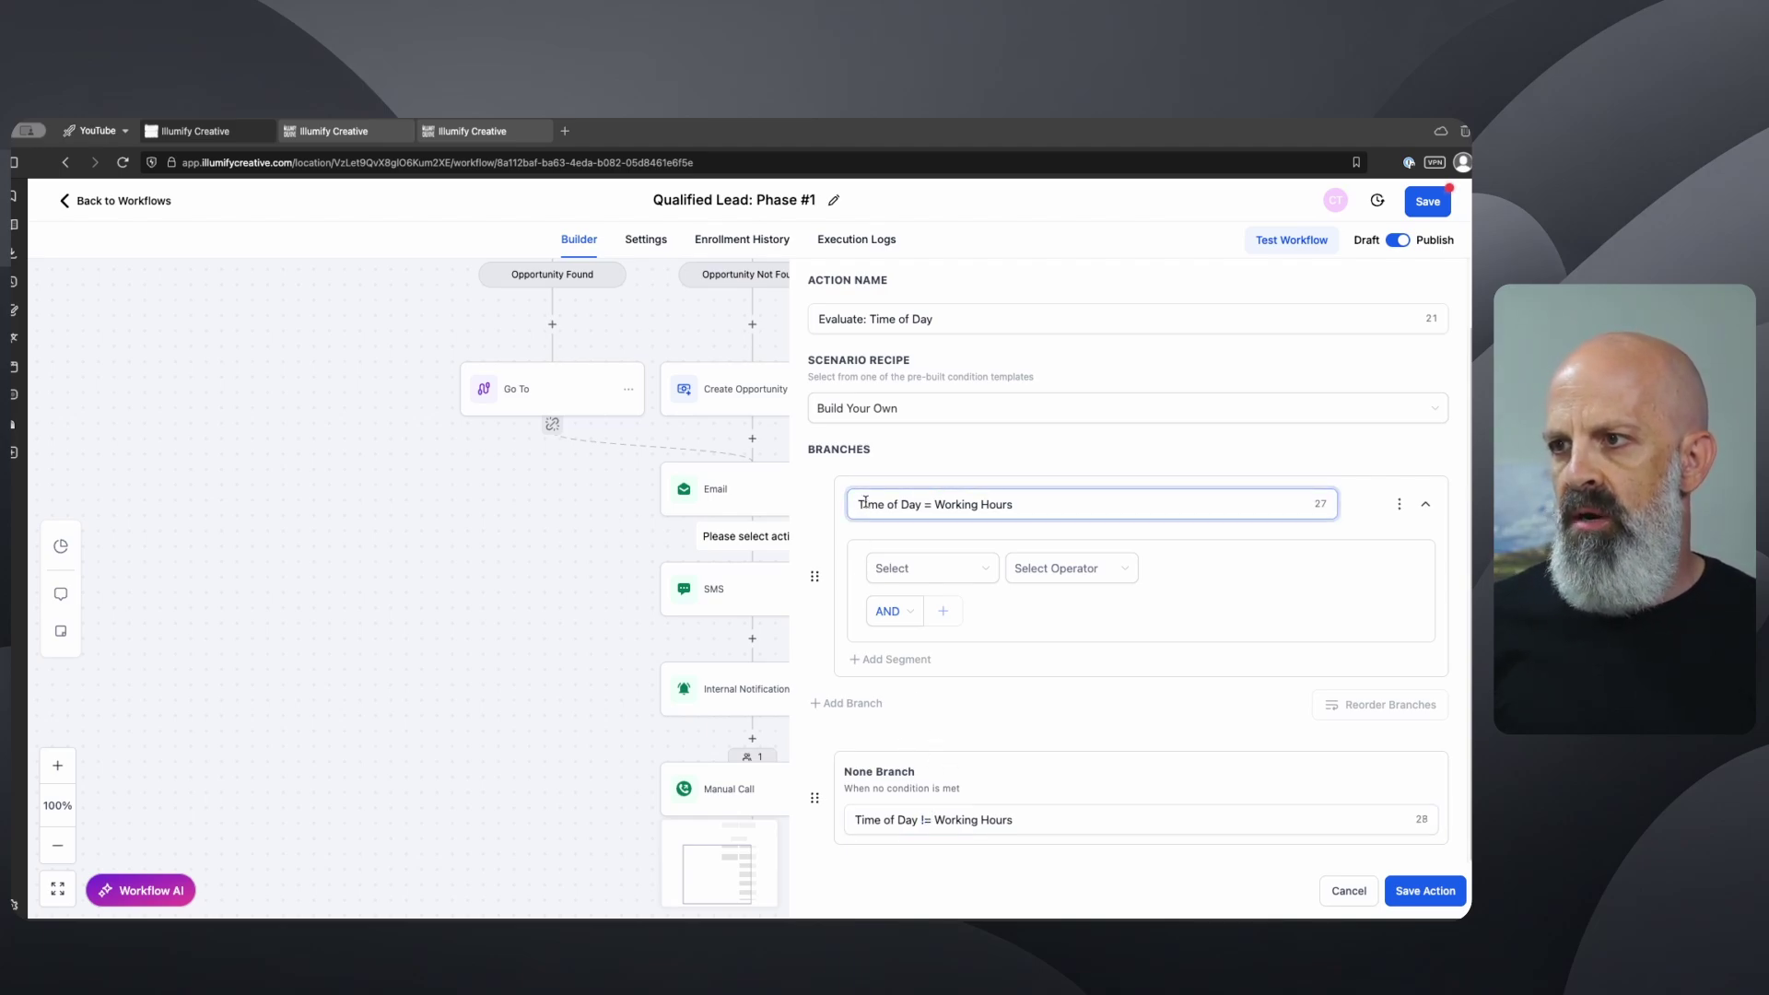
- Set the Working Hours branch's first condition to Time of the day, Is on or after, 09:00 AM
click(940, 568)
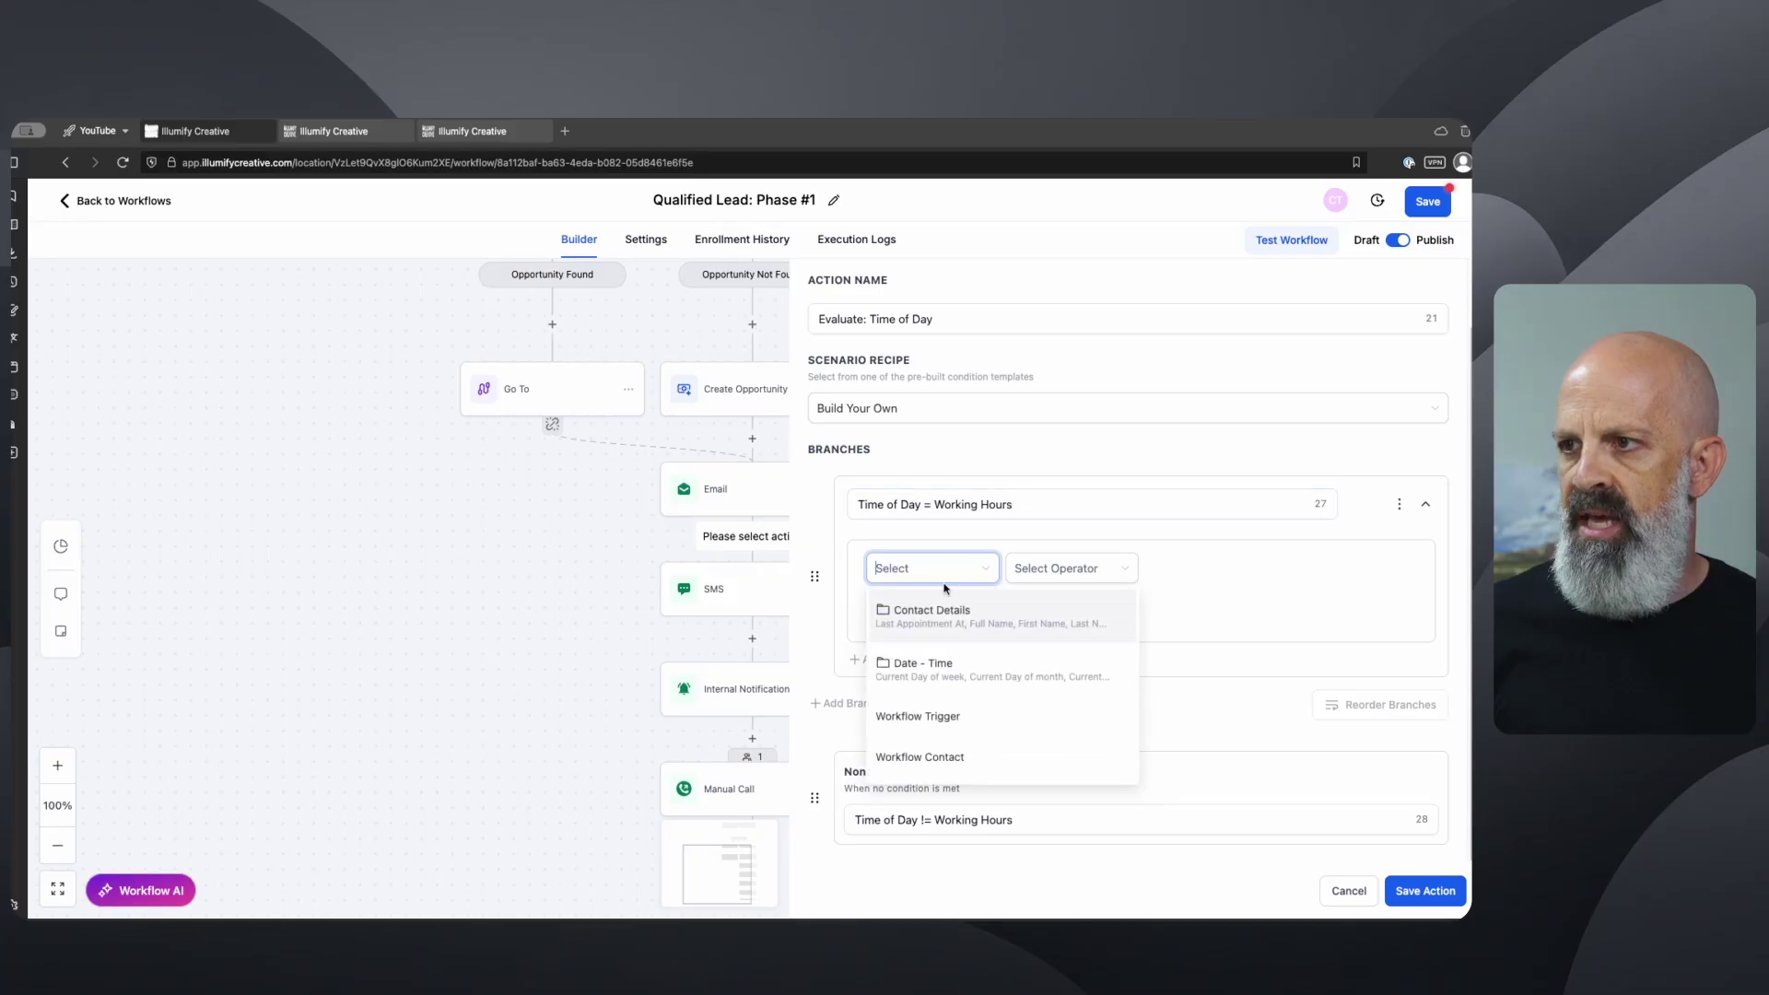
click(944, 666)
scroll(921, 728, down, 2)
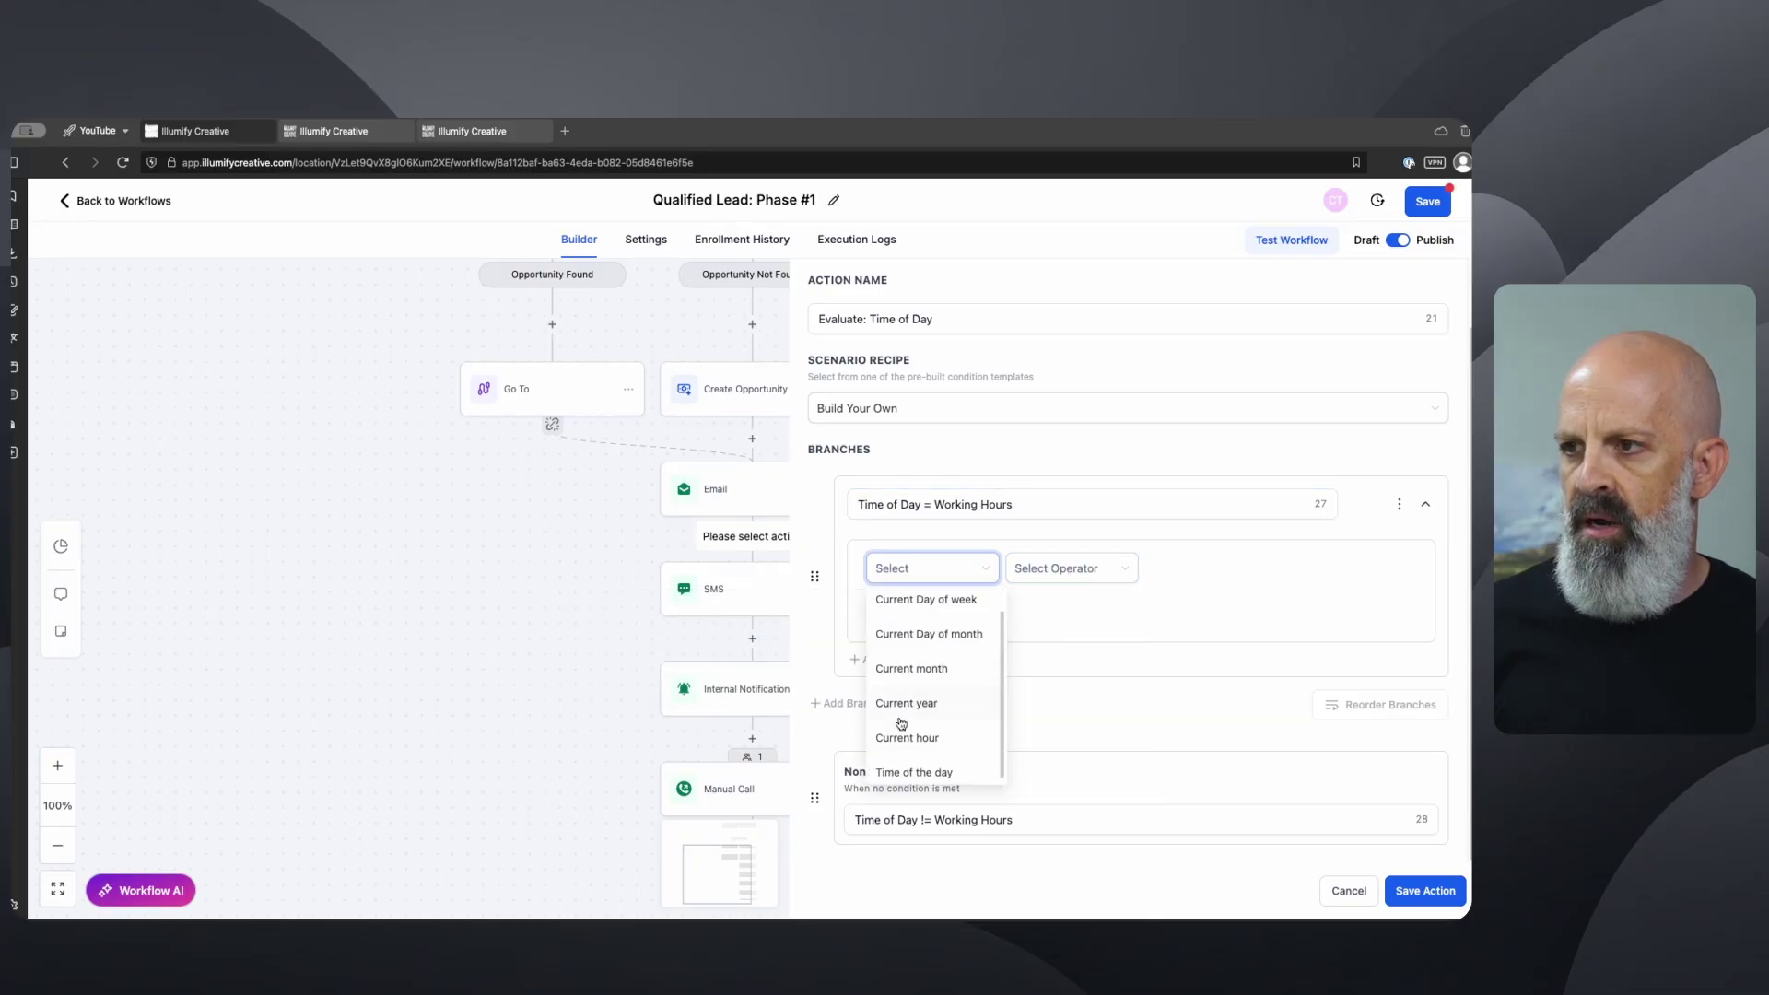
click(930, 763)
click(1038, 578)
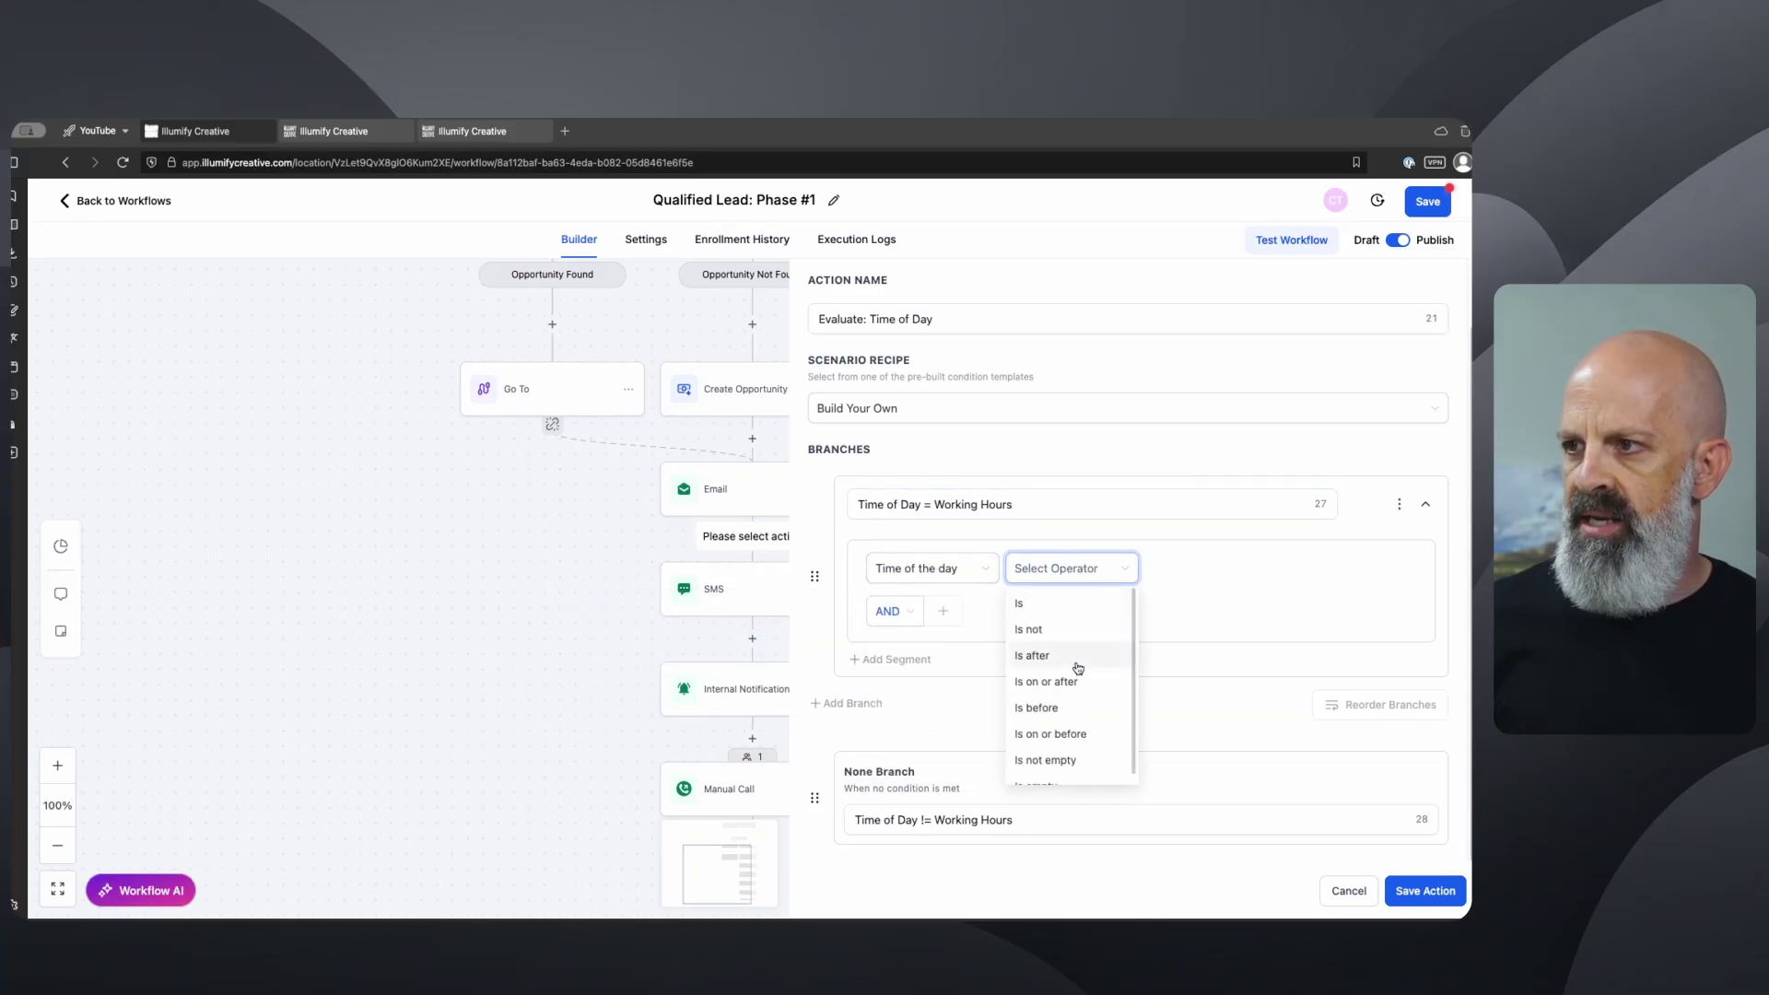
click(1081, 682)
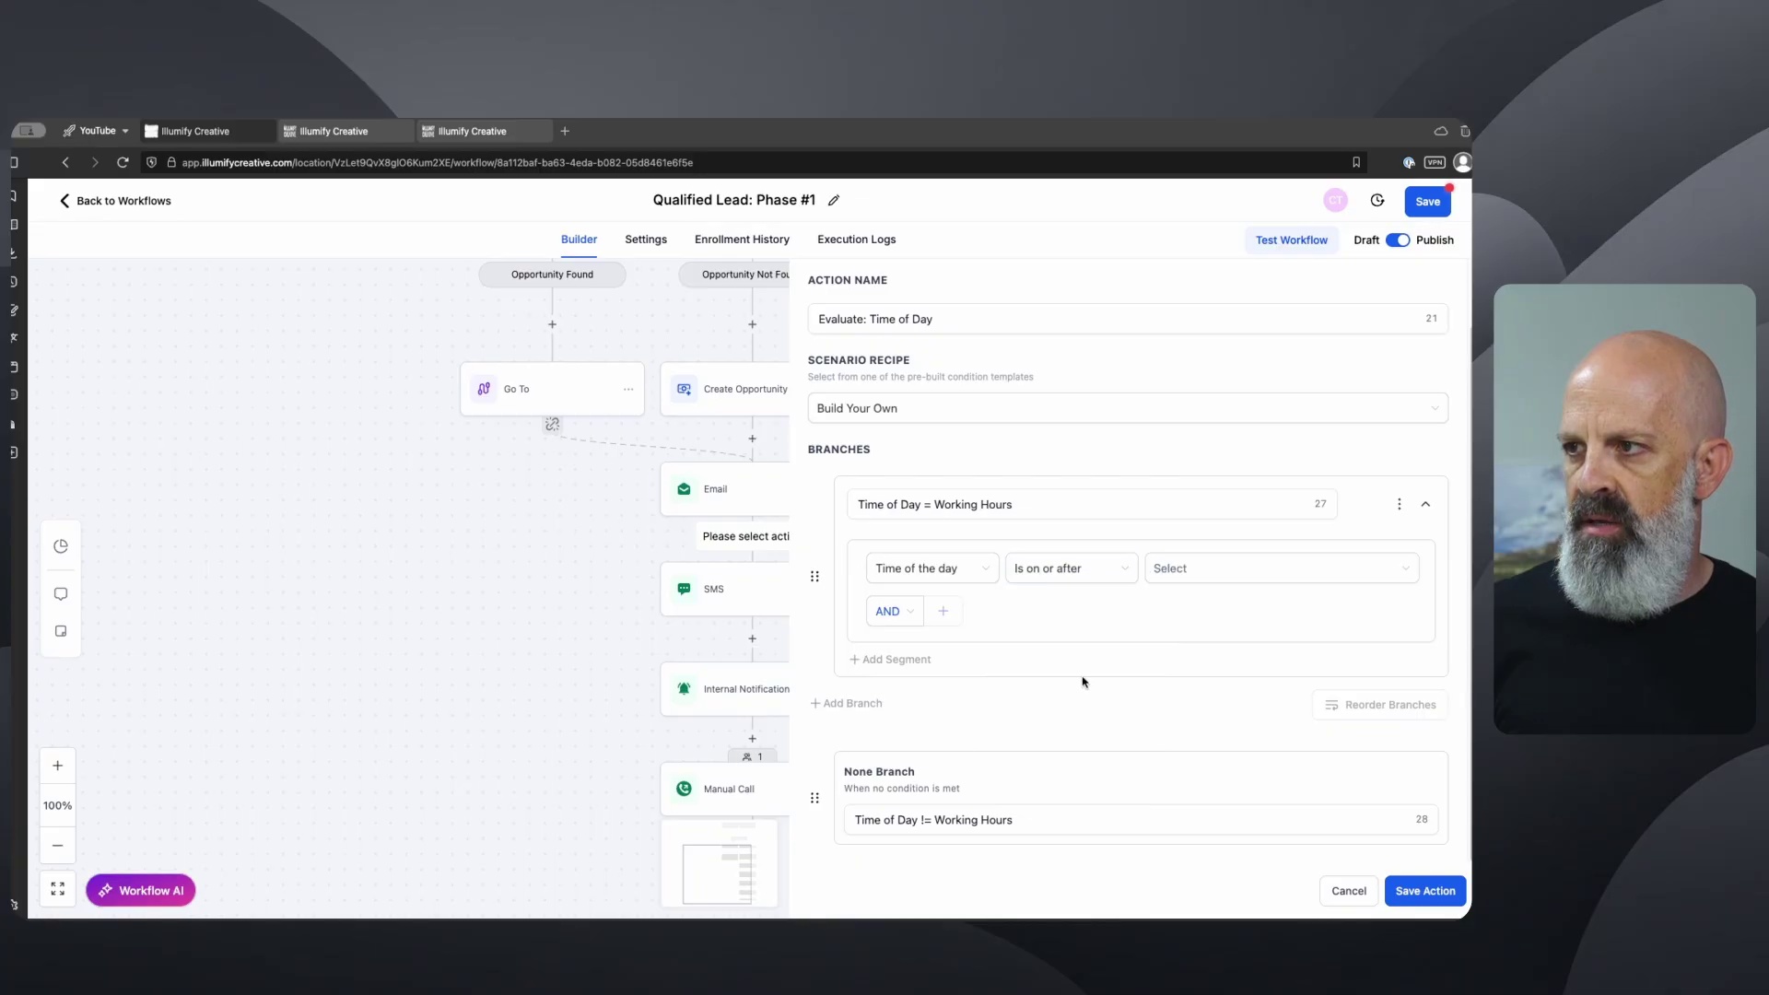
click(1211, 572)
scroll(1225, 648, down, 5)
scroll(1226, 664, down, 8)
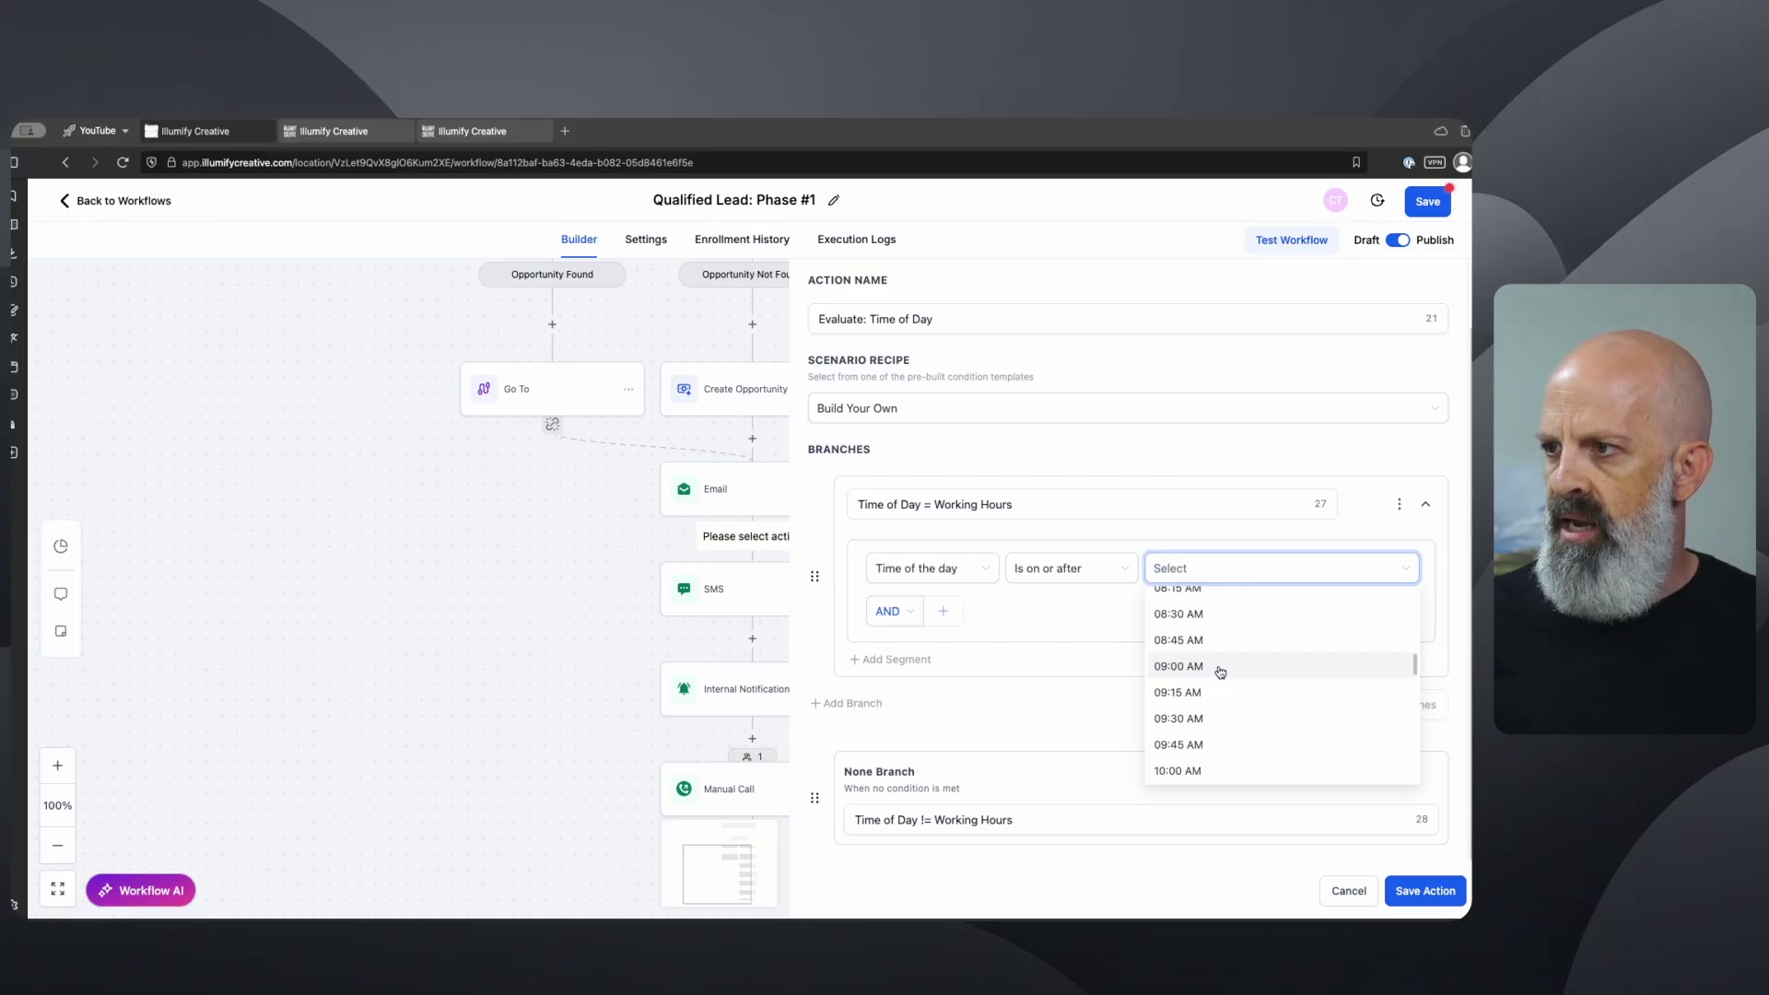
click(1219, 667)
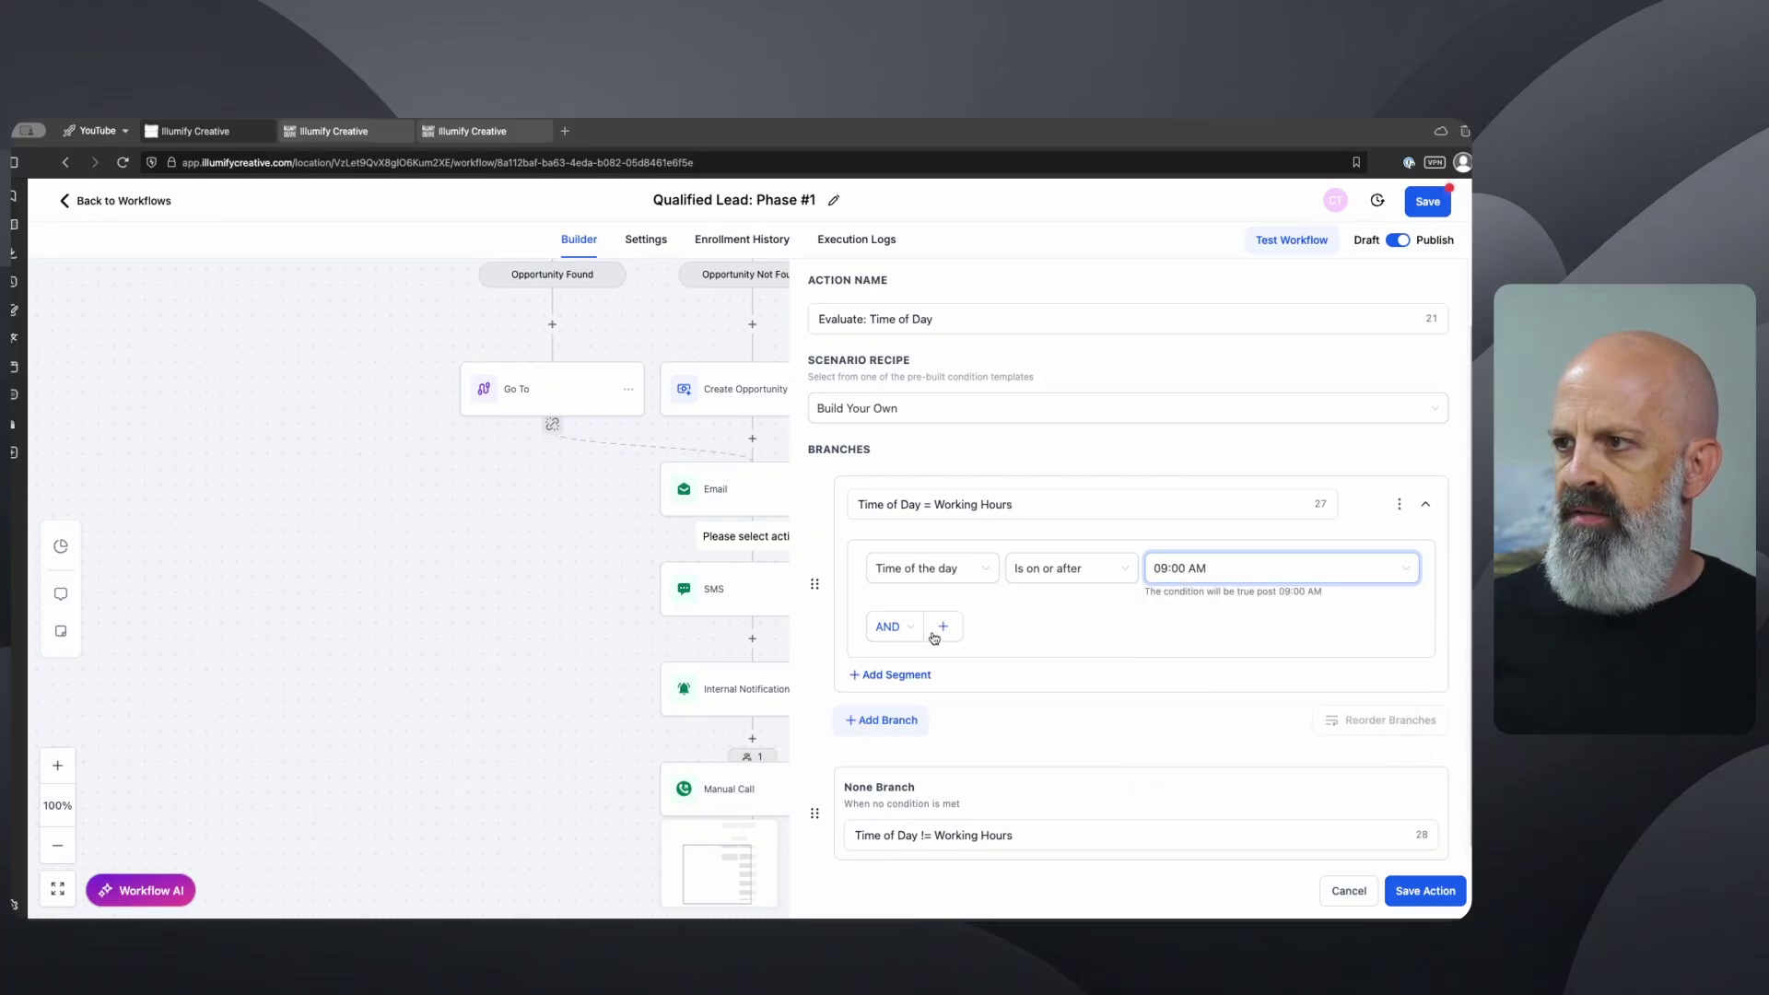
drag(1164, 593, 1319, 597)
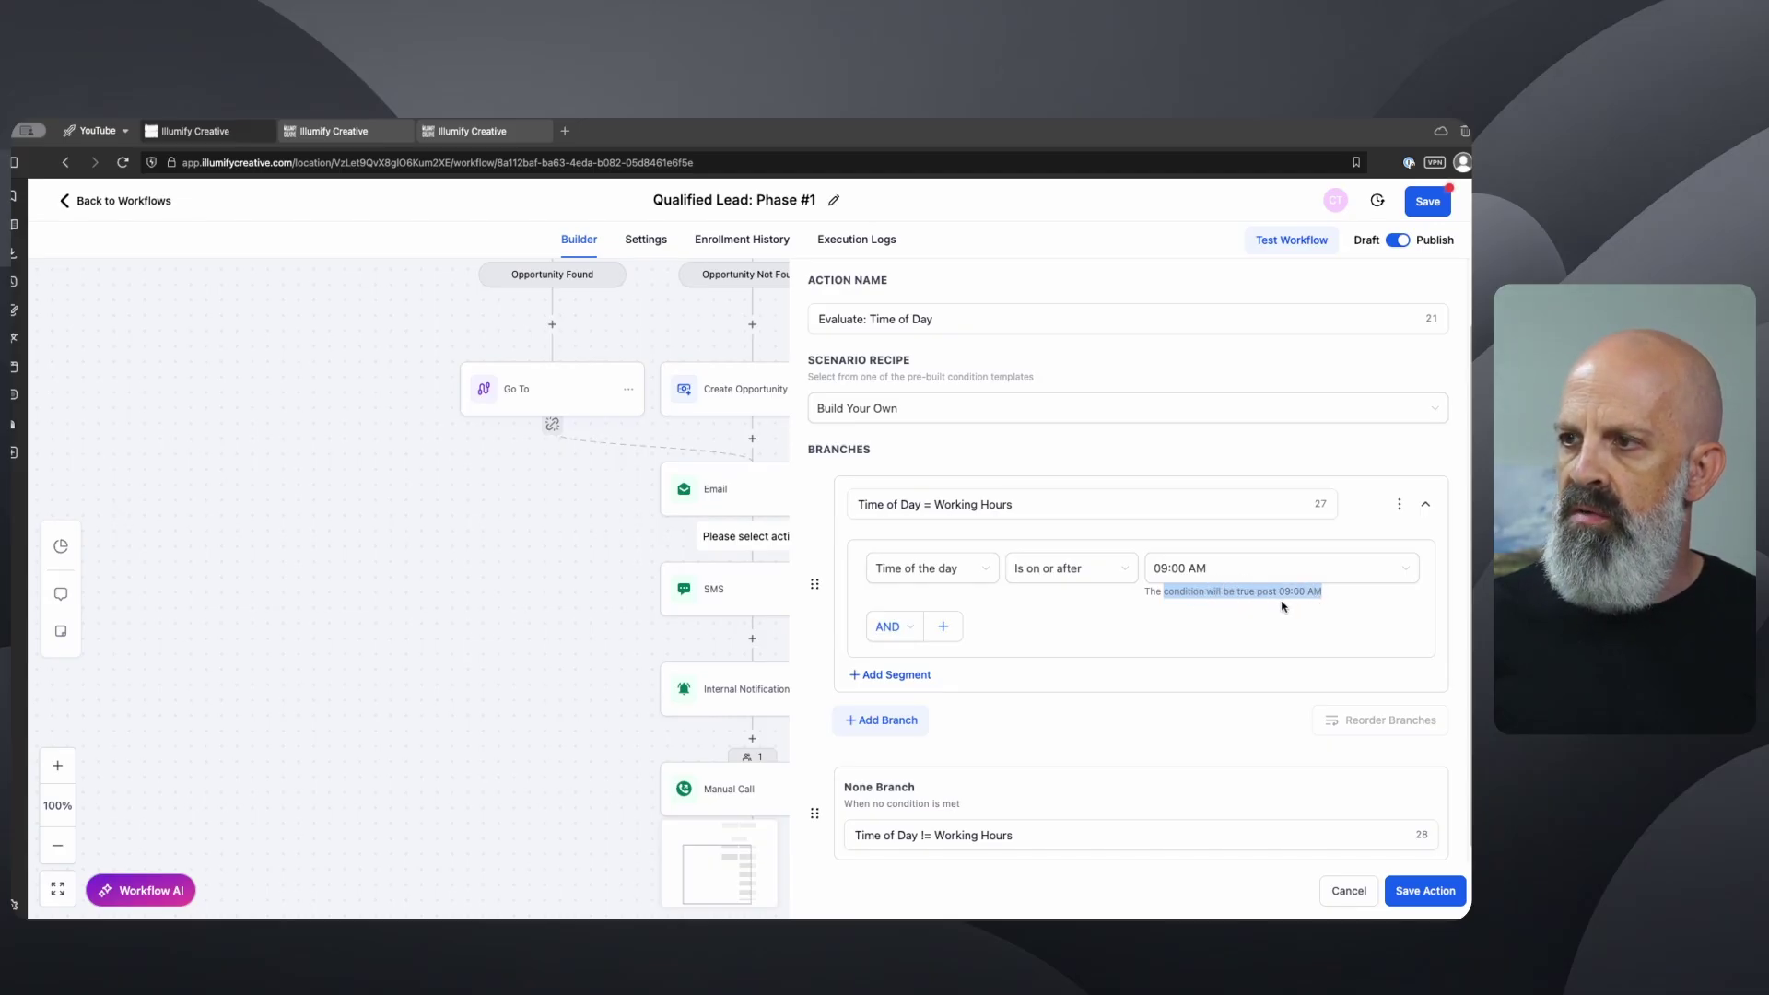
- Add a second AND condition to the Working Hours branch using Time of the day with the operator Is before
click(945, 627)
click(947, 657)
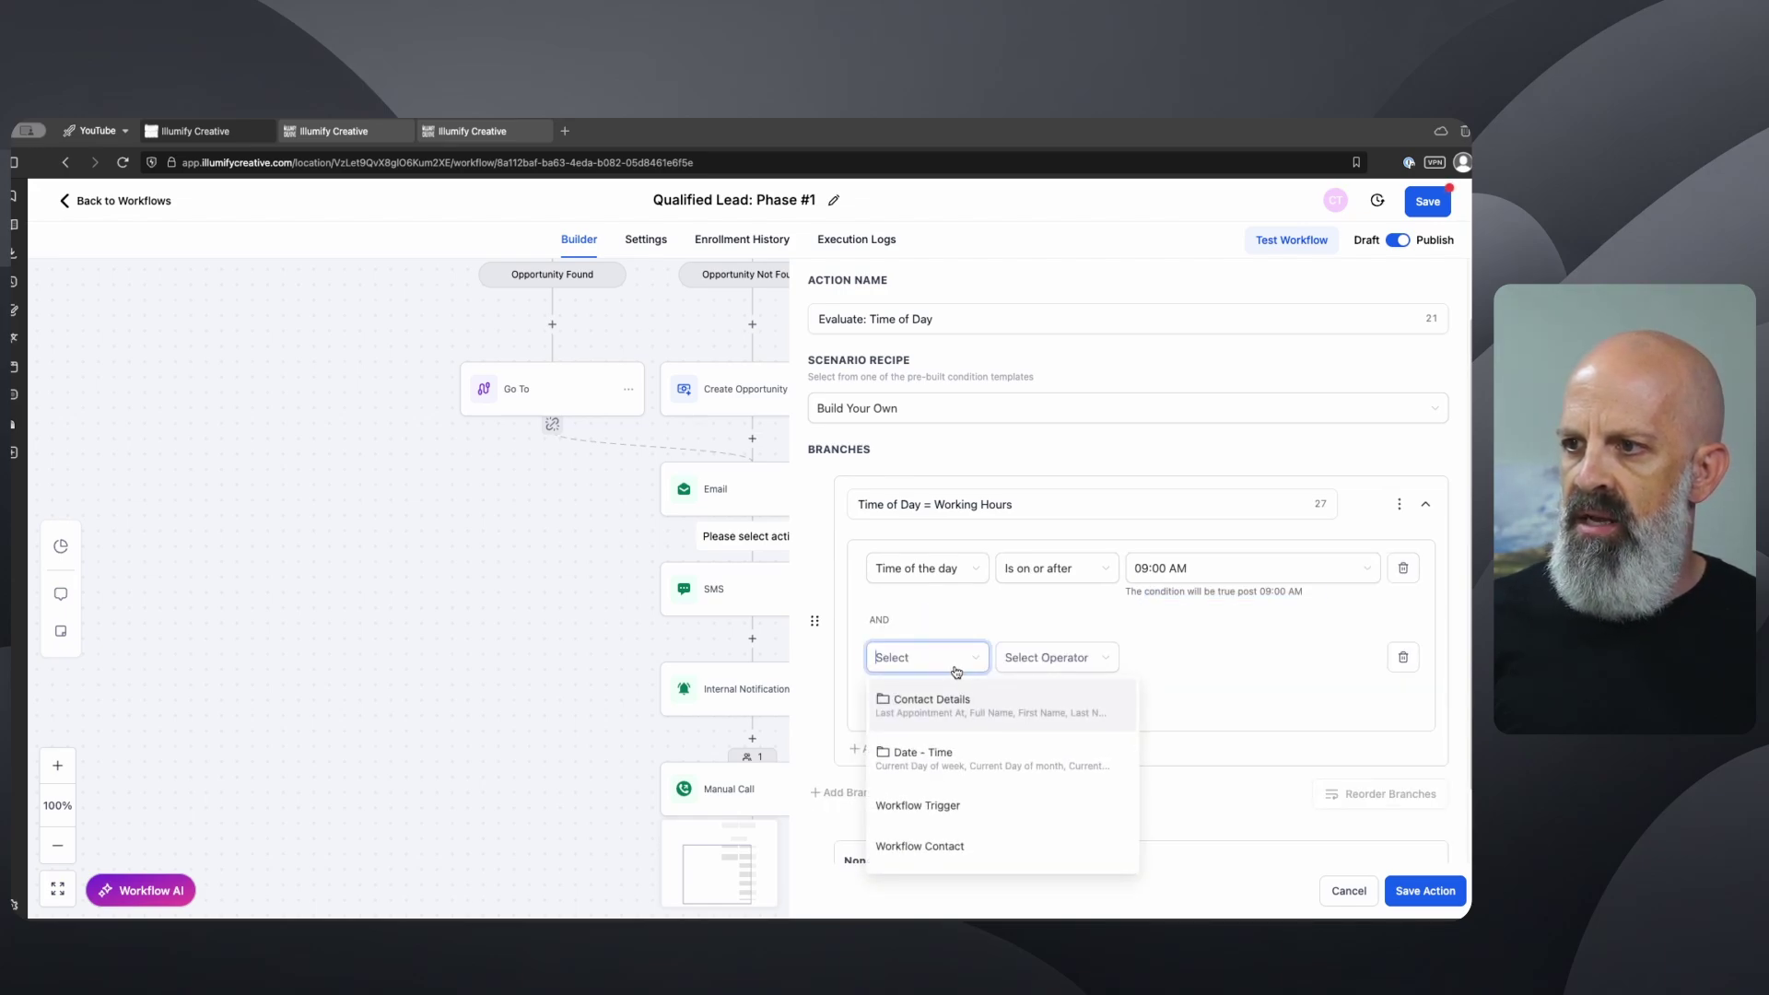
click(949, 743)
scroll(949, 774, down, 1)
click(926, 853)
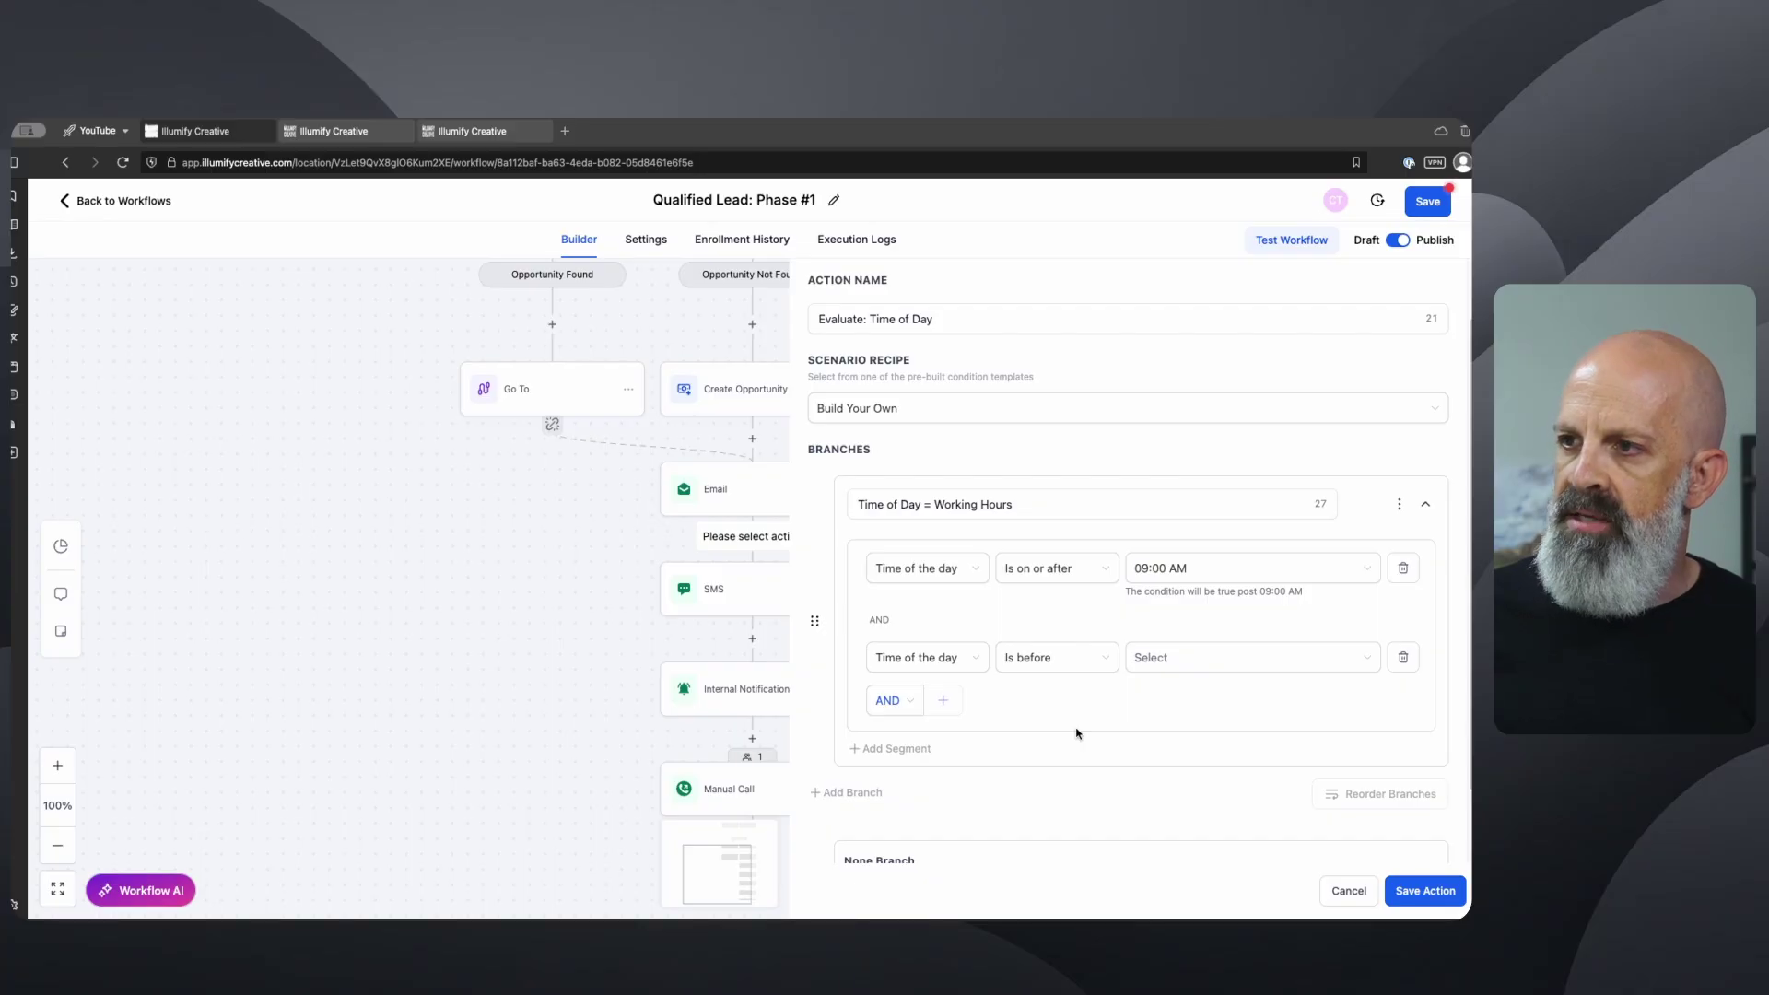
click(1078, 665)
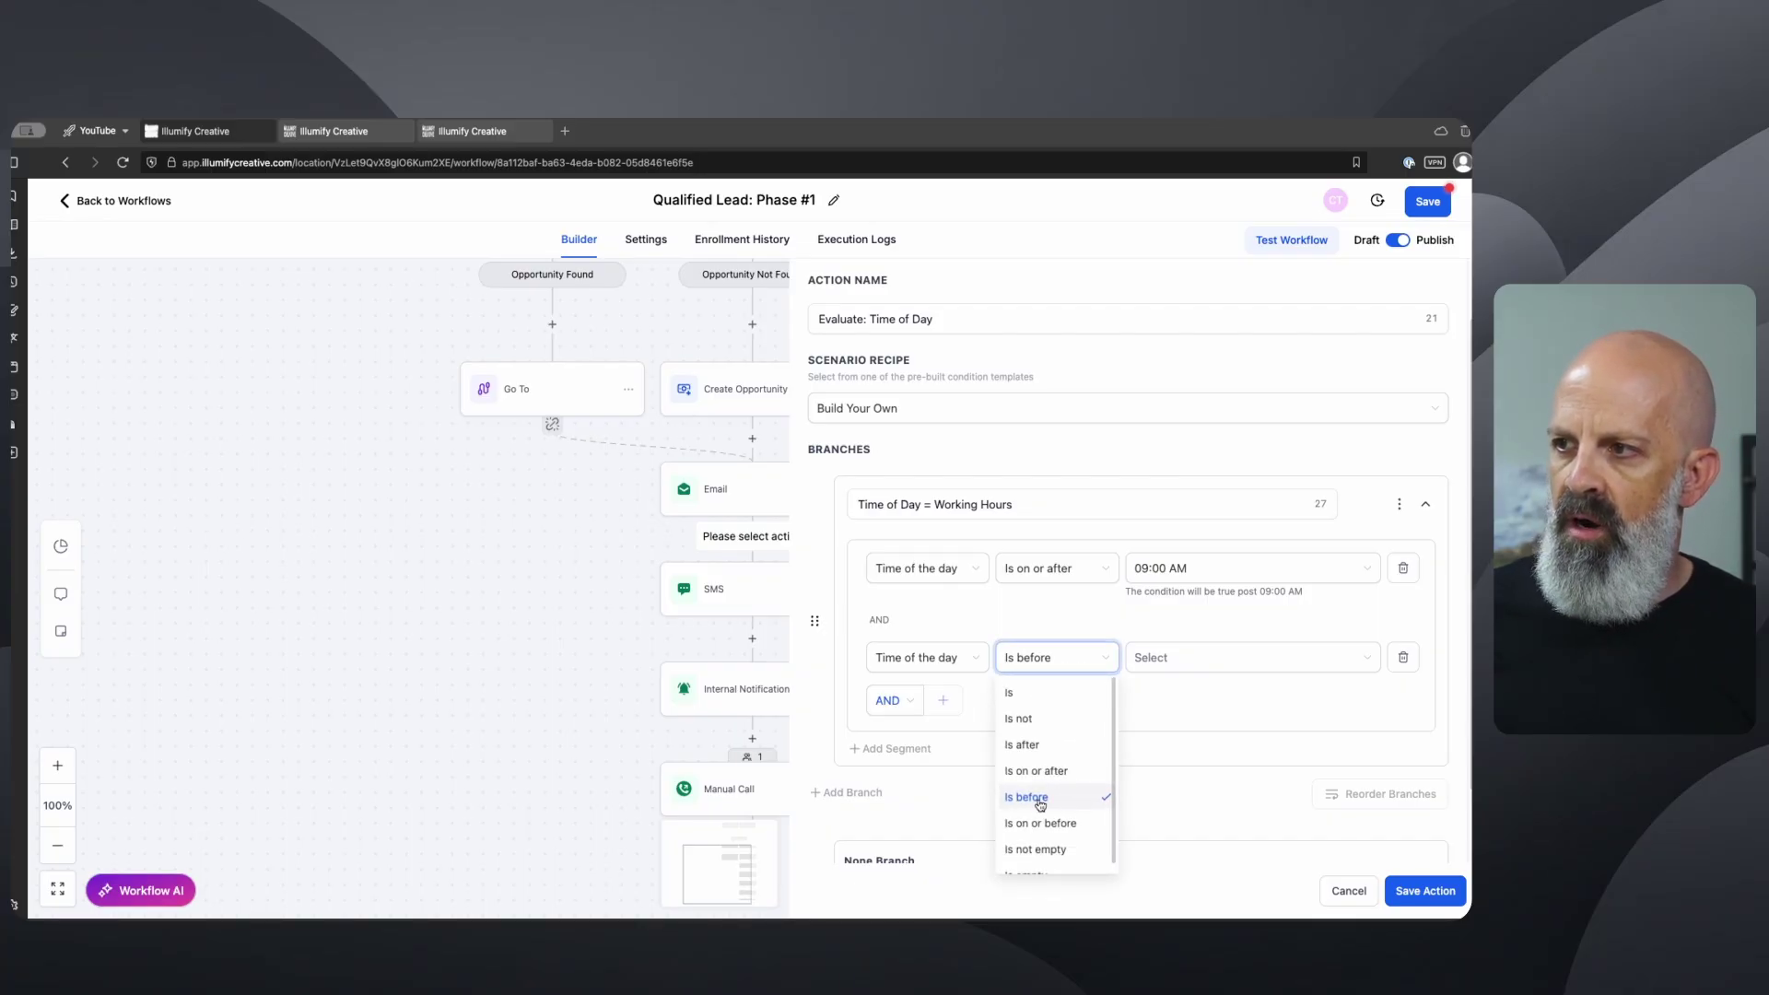
click(1050, 798)
- Set the second condition's time to 05:00 PM and save the If / Else action
click(1147, 657)
scroll(1179, 783, down, 5)
scroll(1187, 787, down, 10)
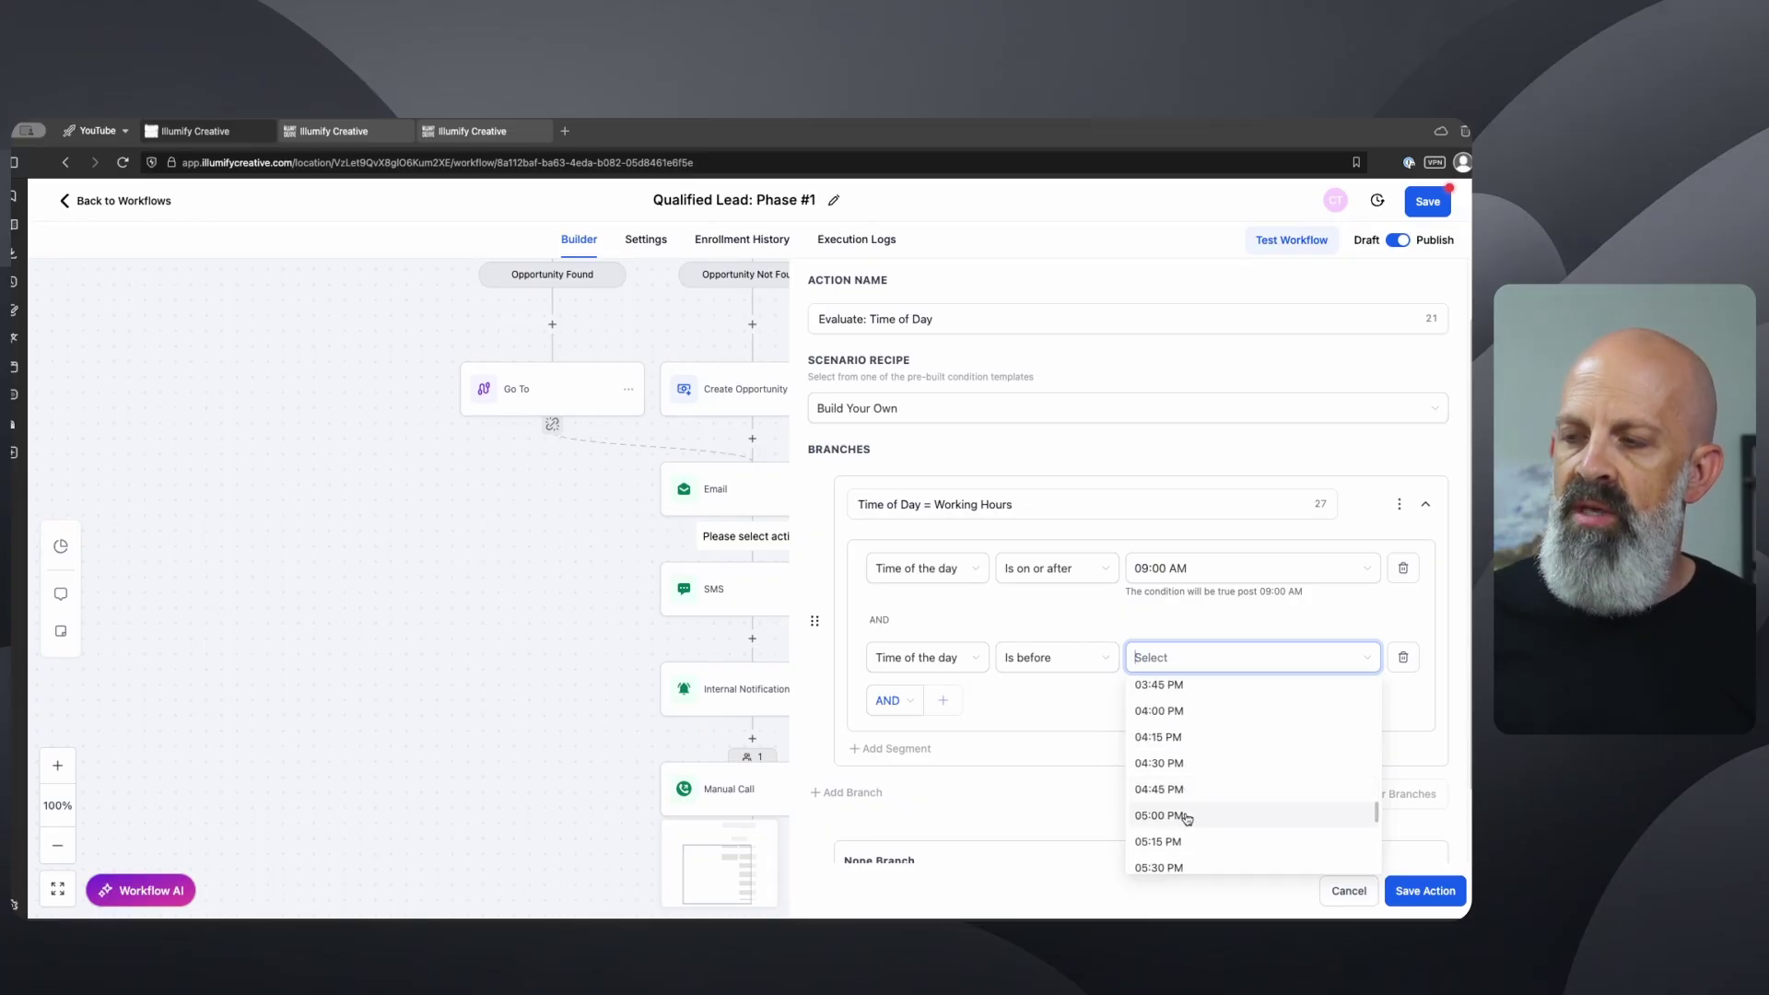
click(1184, 815)
drag(1187, 681, 1315, 697)
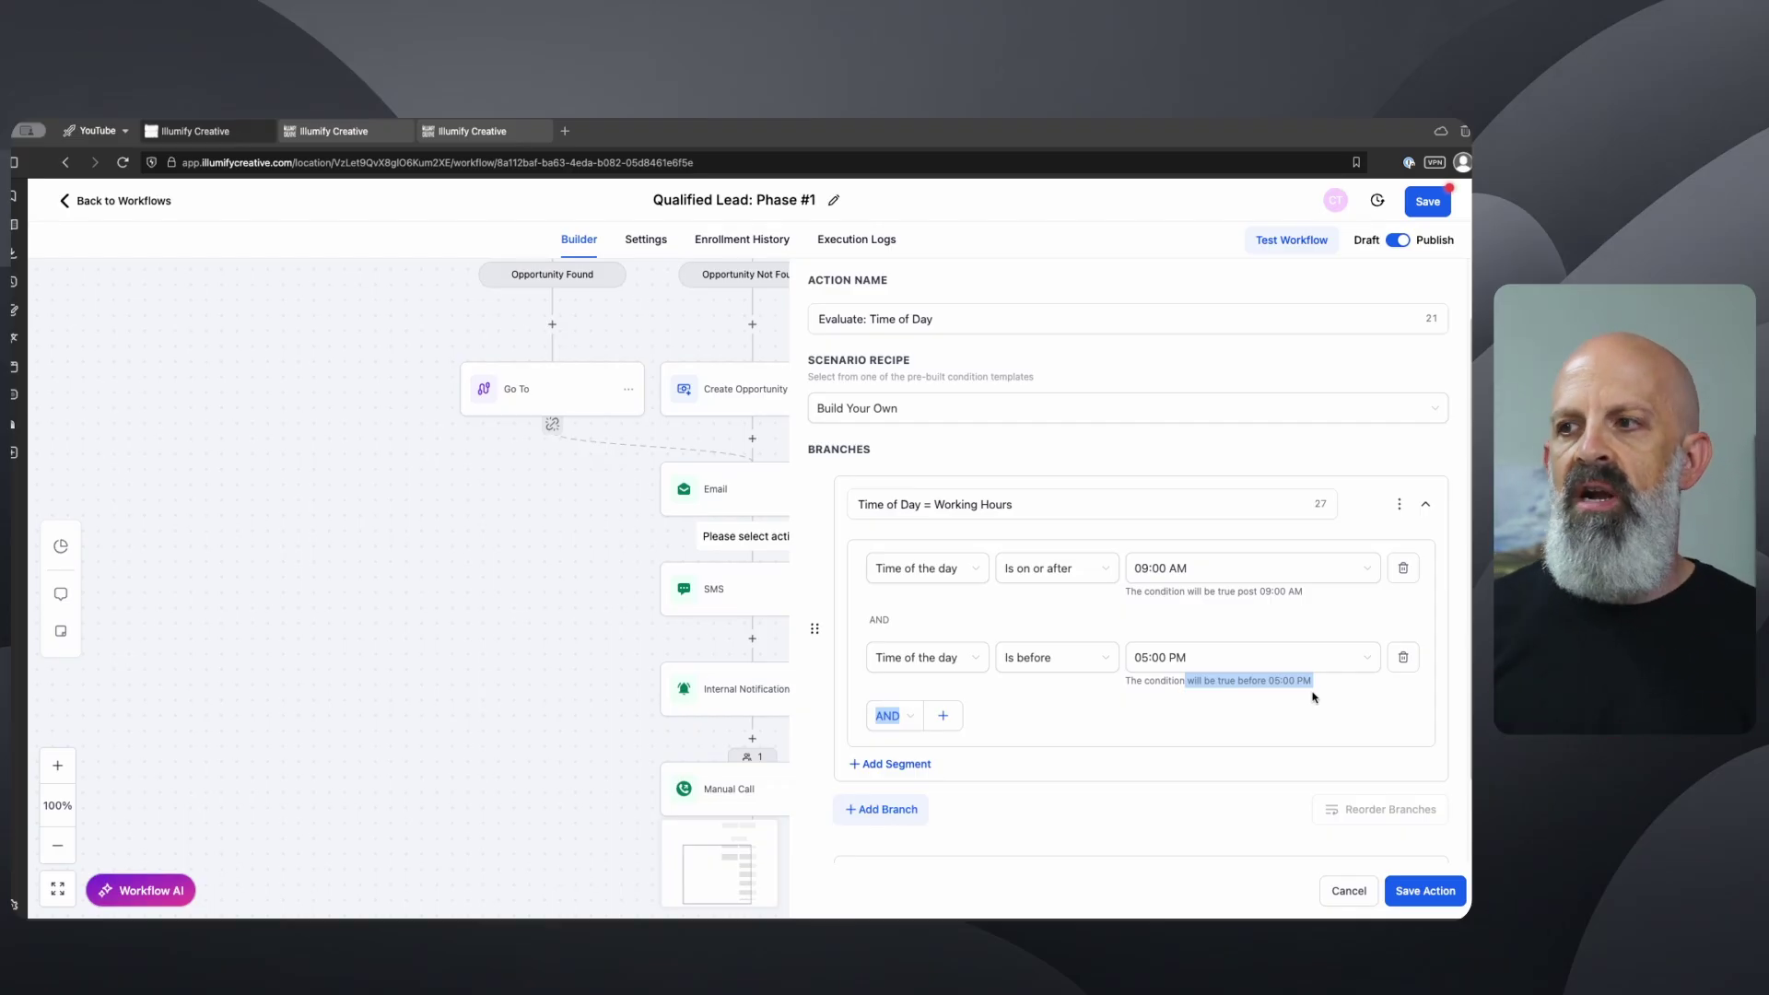
click(1259, 716)
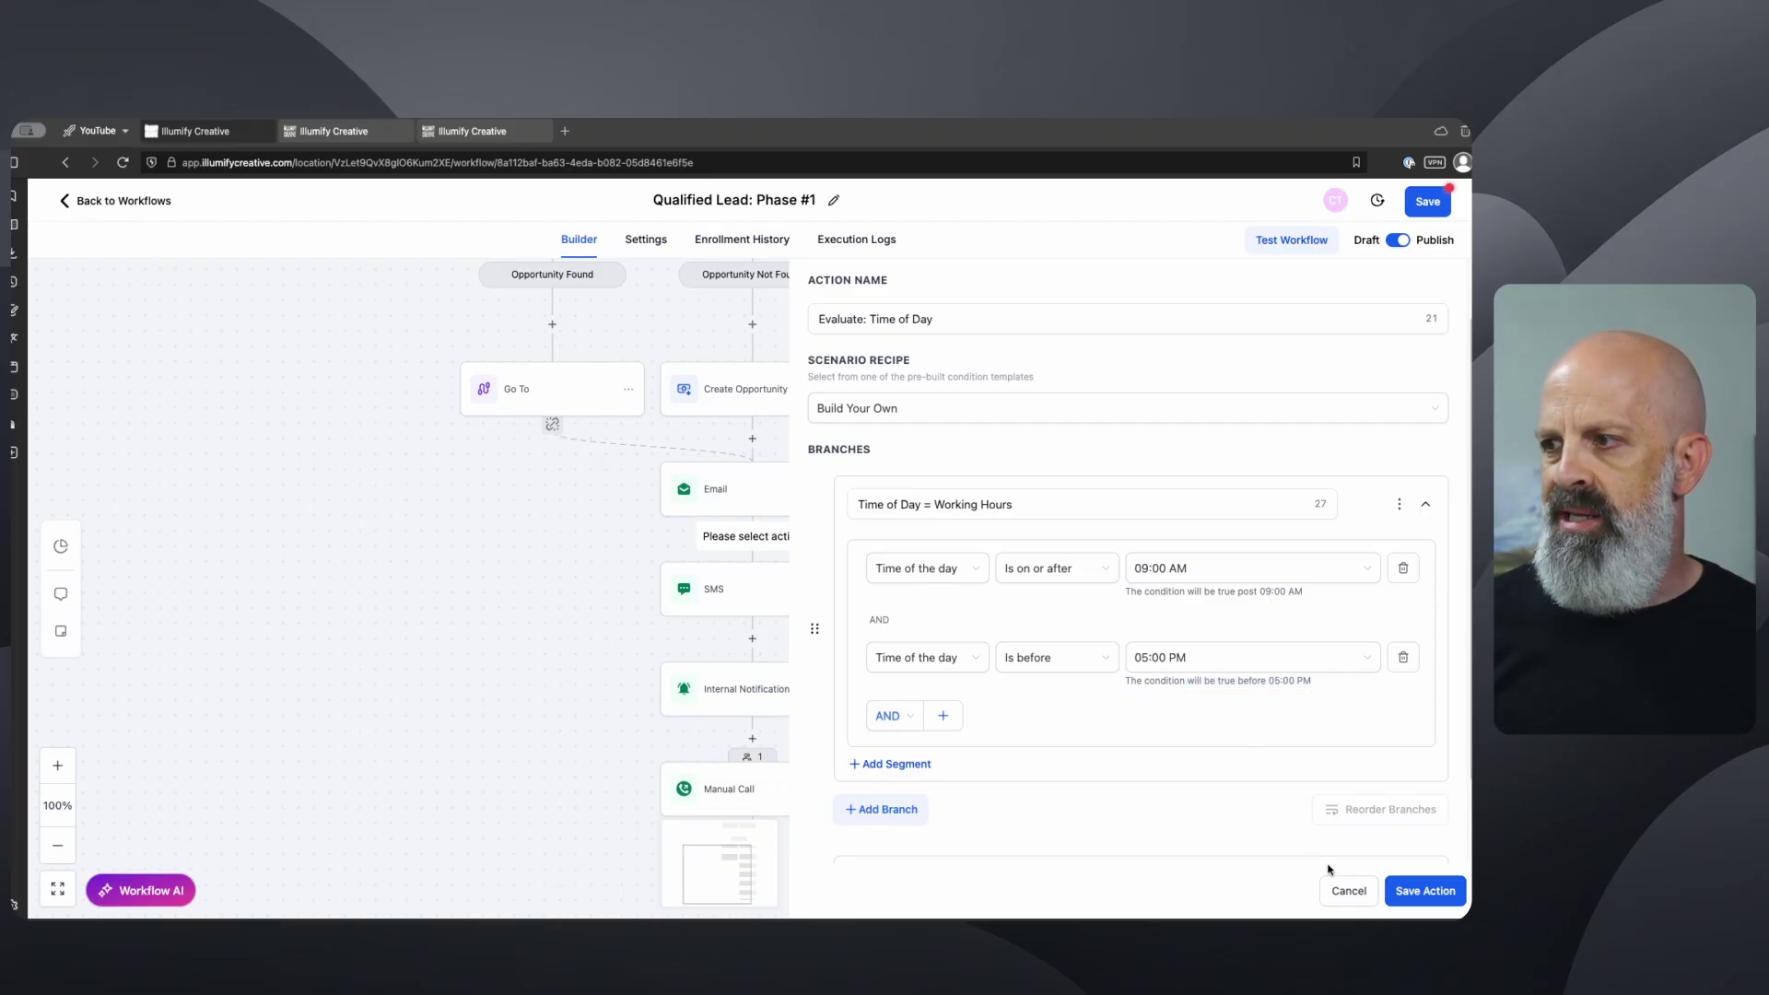
scroll(1373, 832, down, 2)
click(1421, 892)
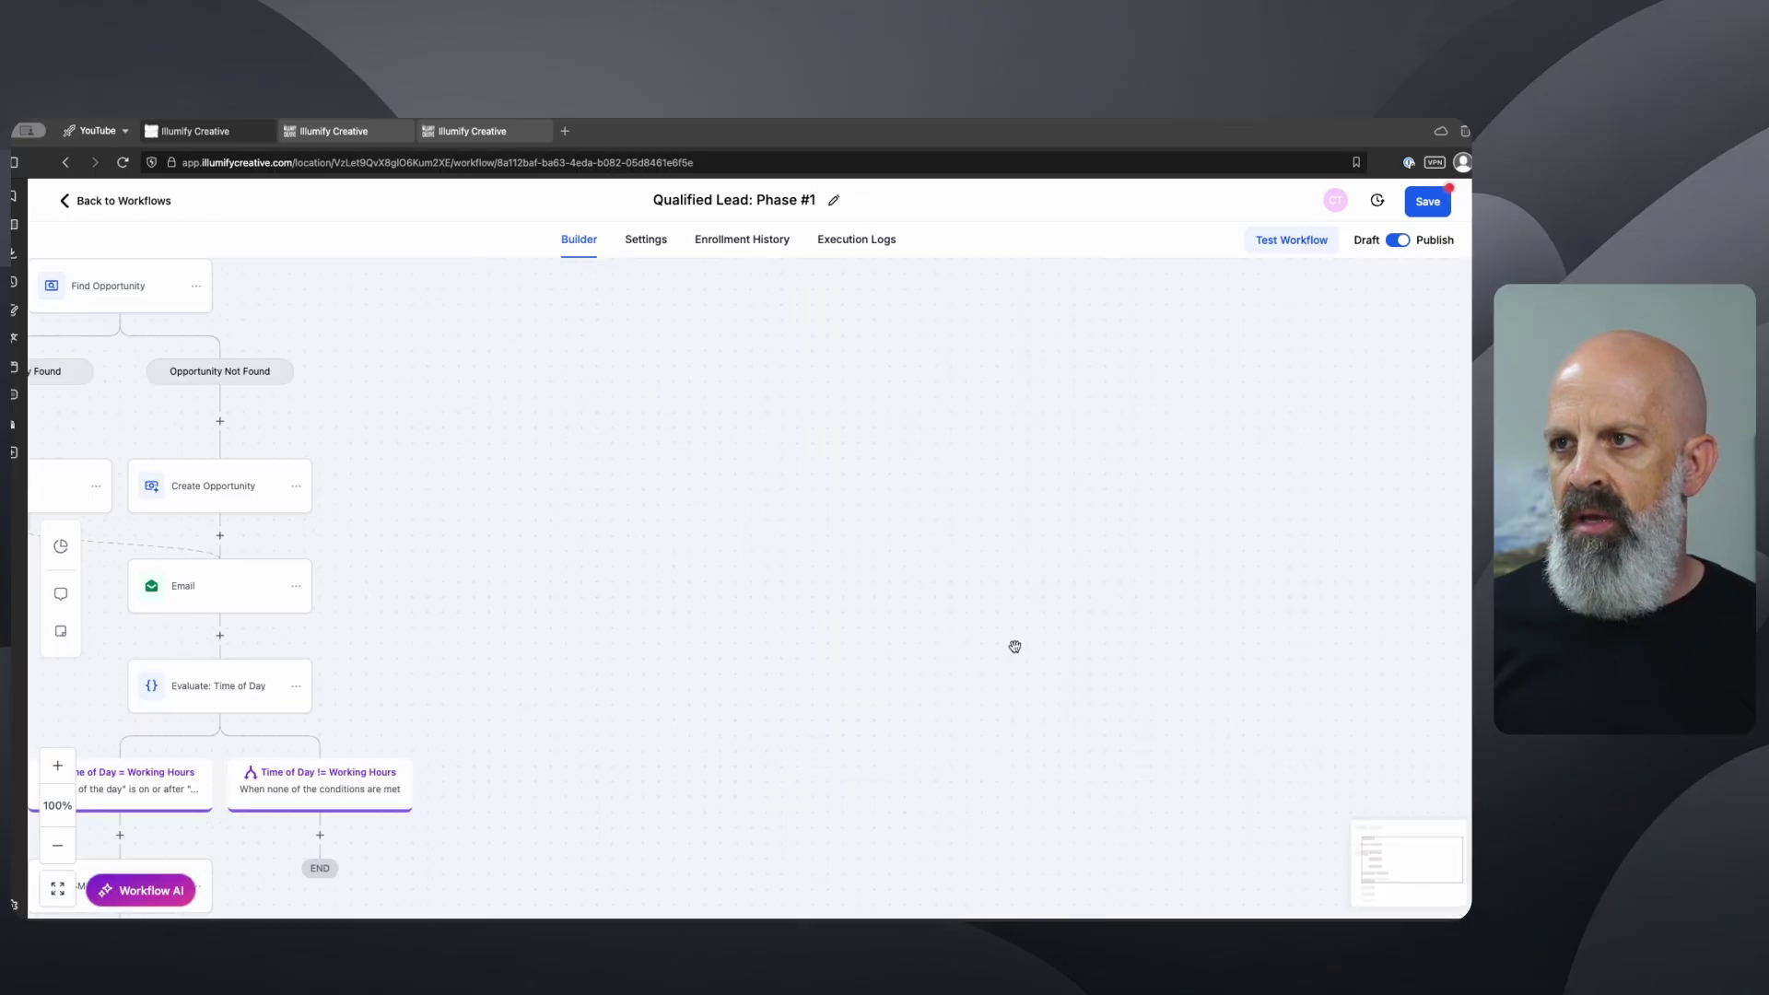
- Copy the SMS action from the Working Hours branch into the "Time of Day != Working Hours" branch
scroll(921, 590, left, 6)
scroll(922, 590, down, 3)
drag(1012, 560, 1017, 558)
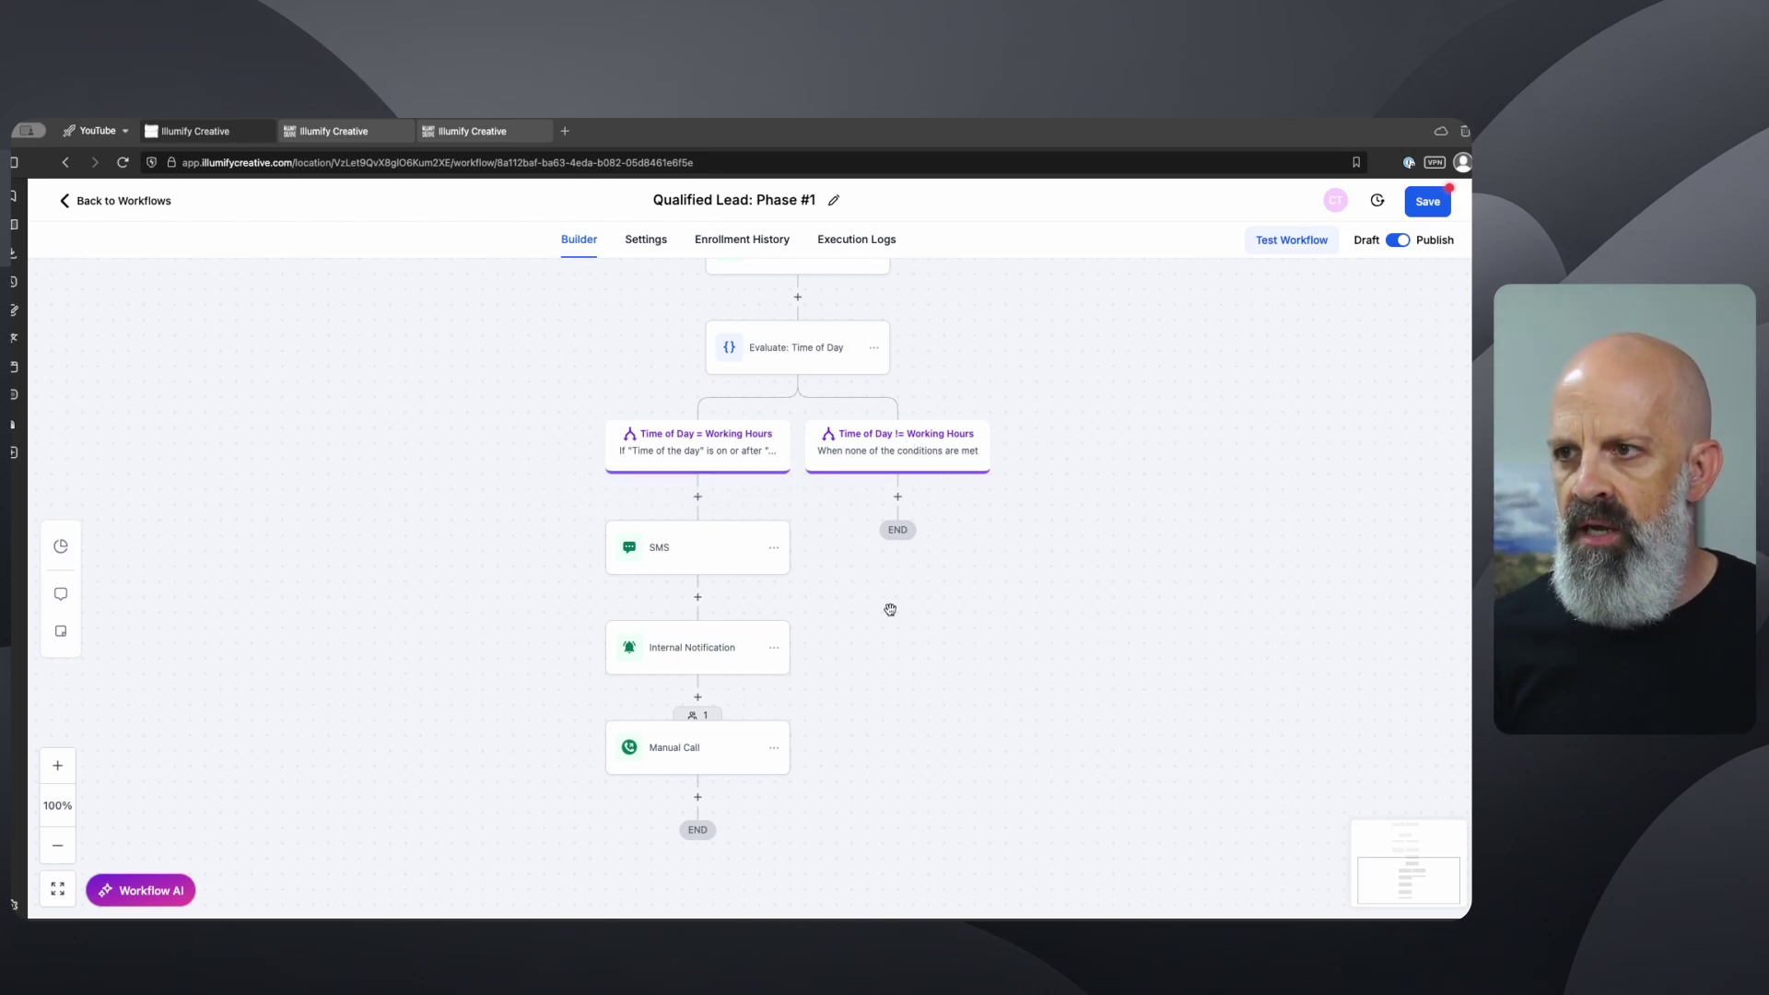
click(774, 547)
click(820, 611)
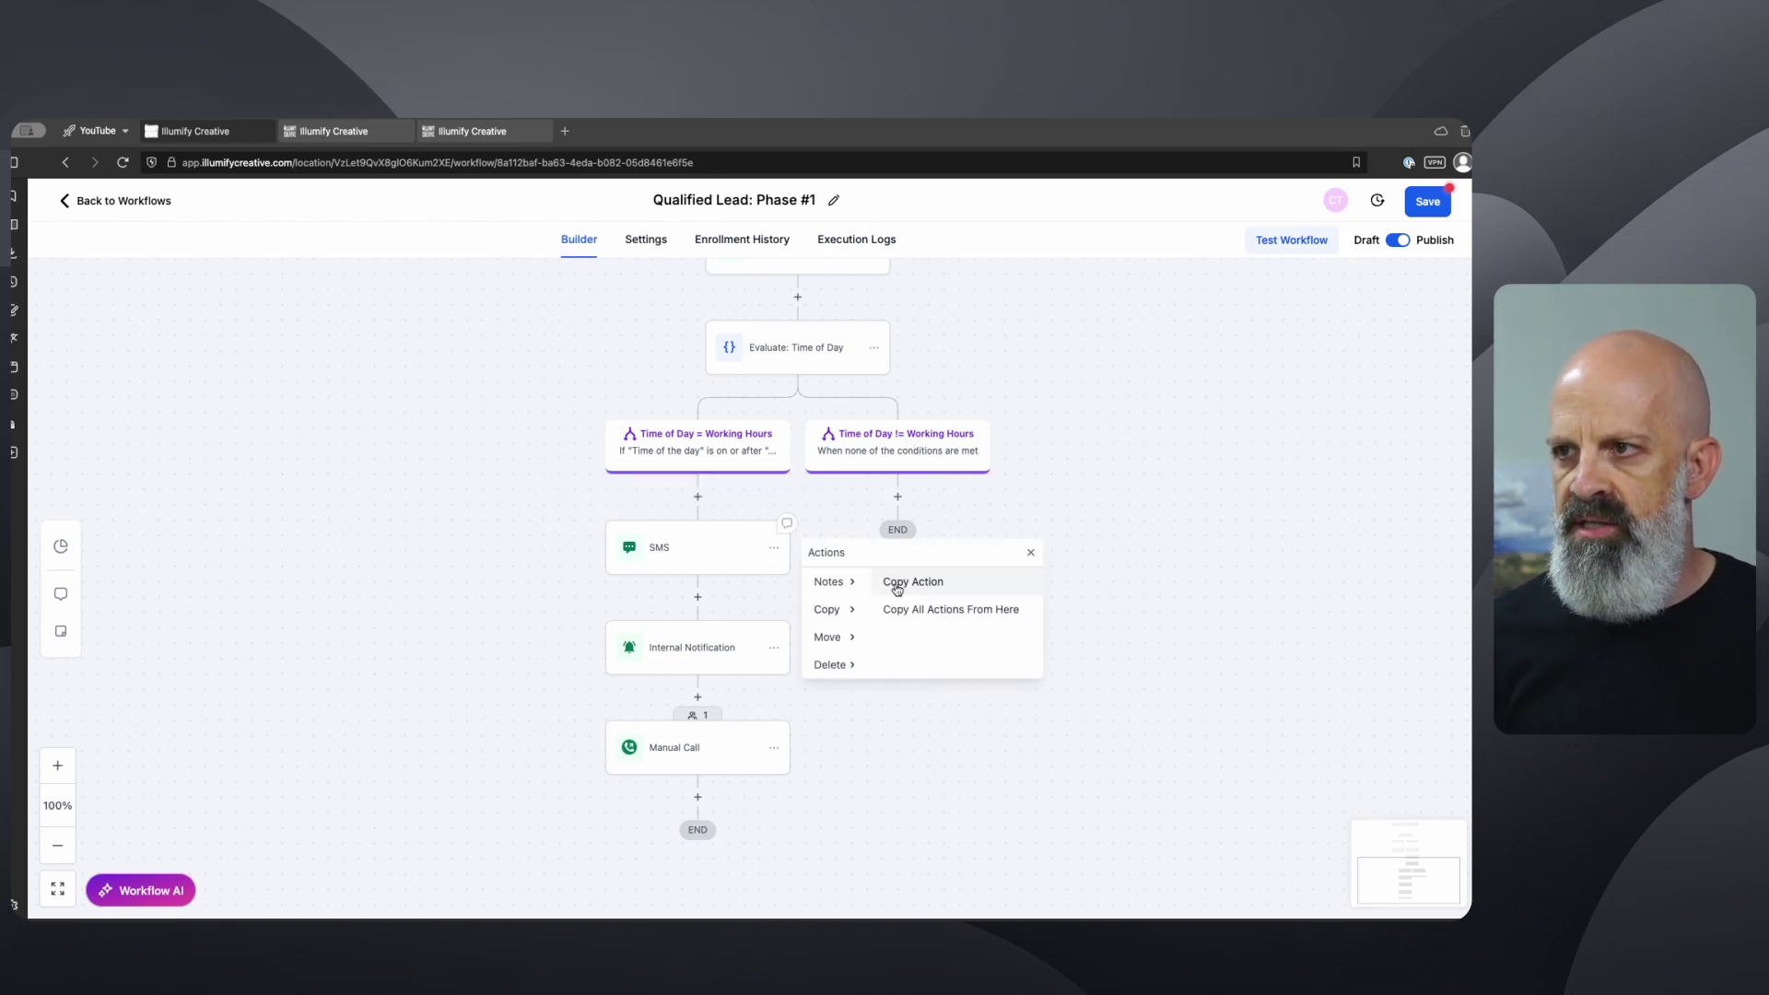
click(901, 581)
click(899, 498)
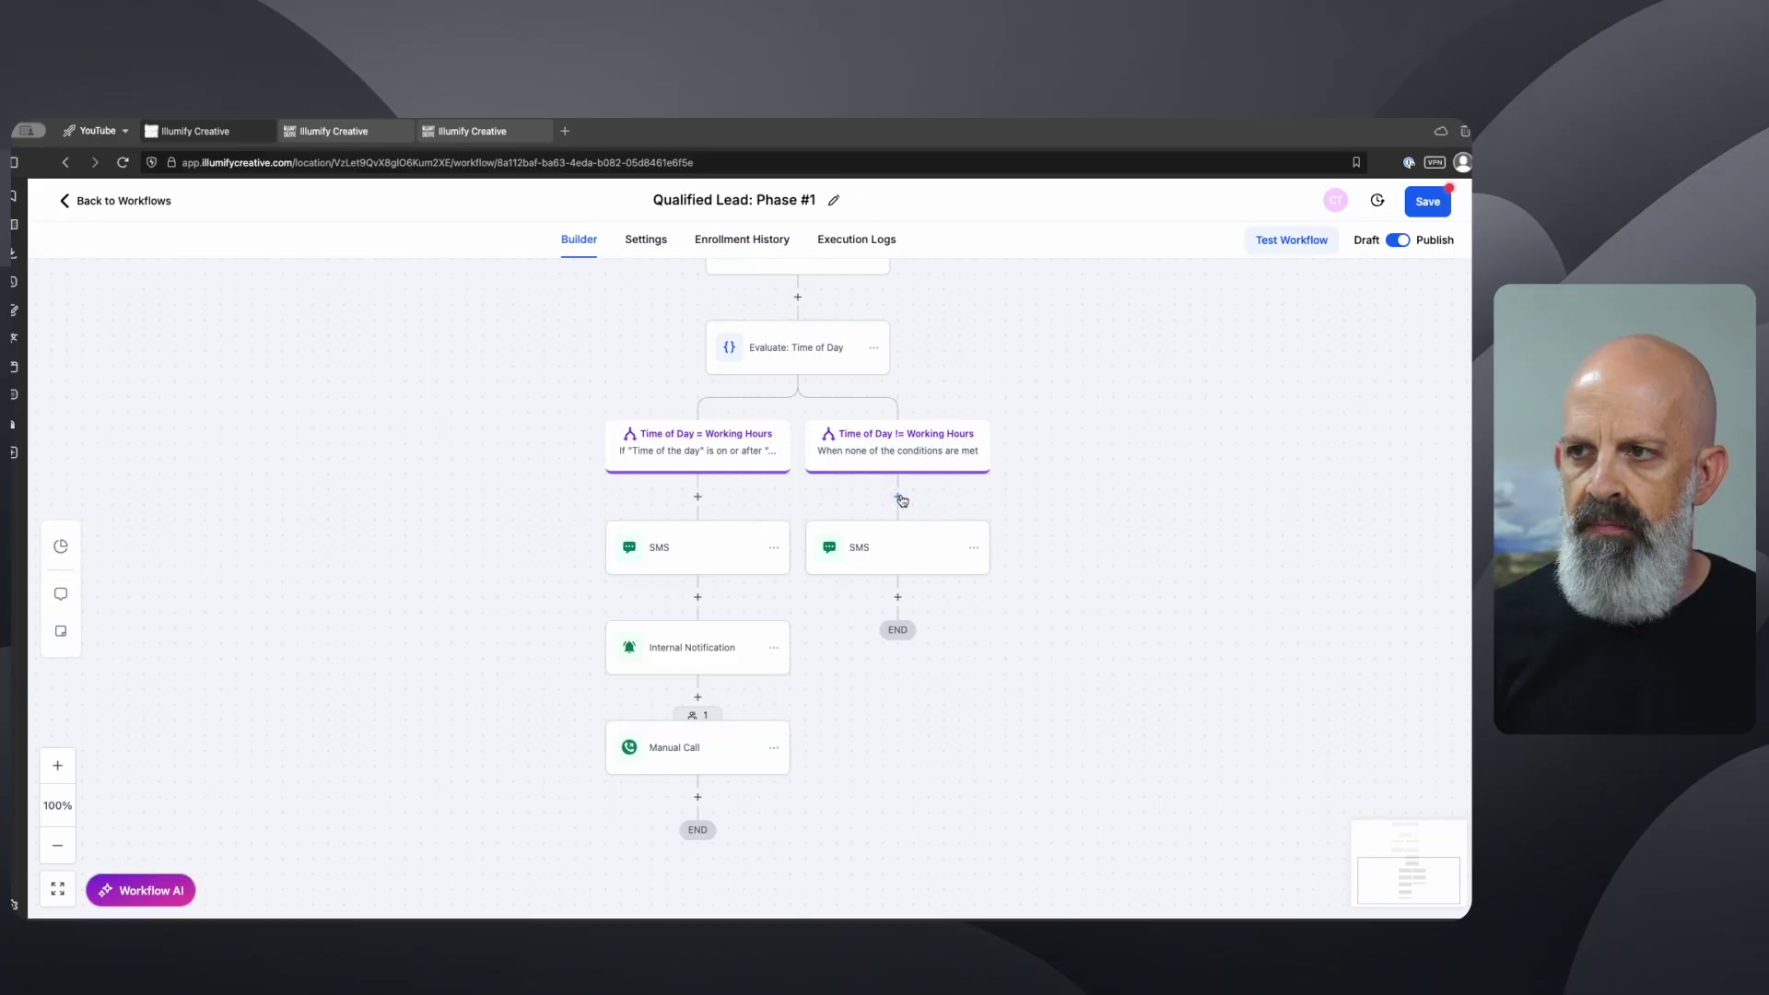
- Reword the non-working-hours SMS to promise a call once back in the office and ask for the address and pest problems, and save the action
click(912, 547)
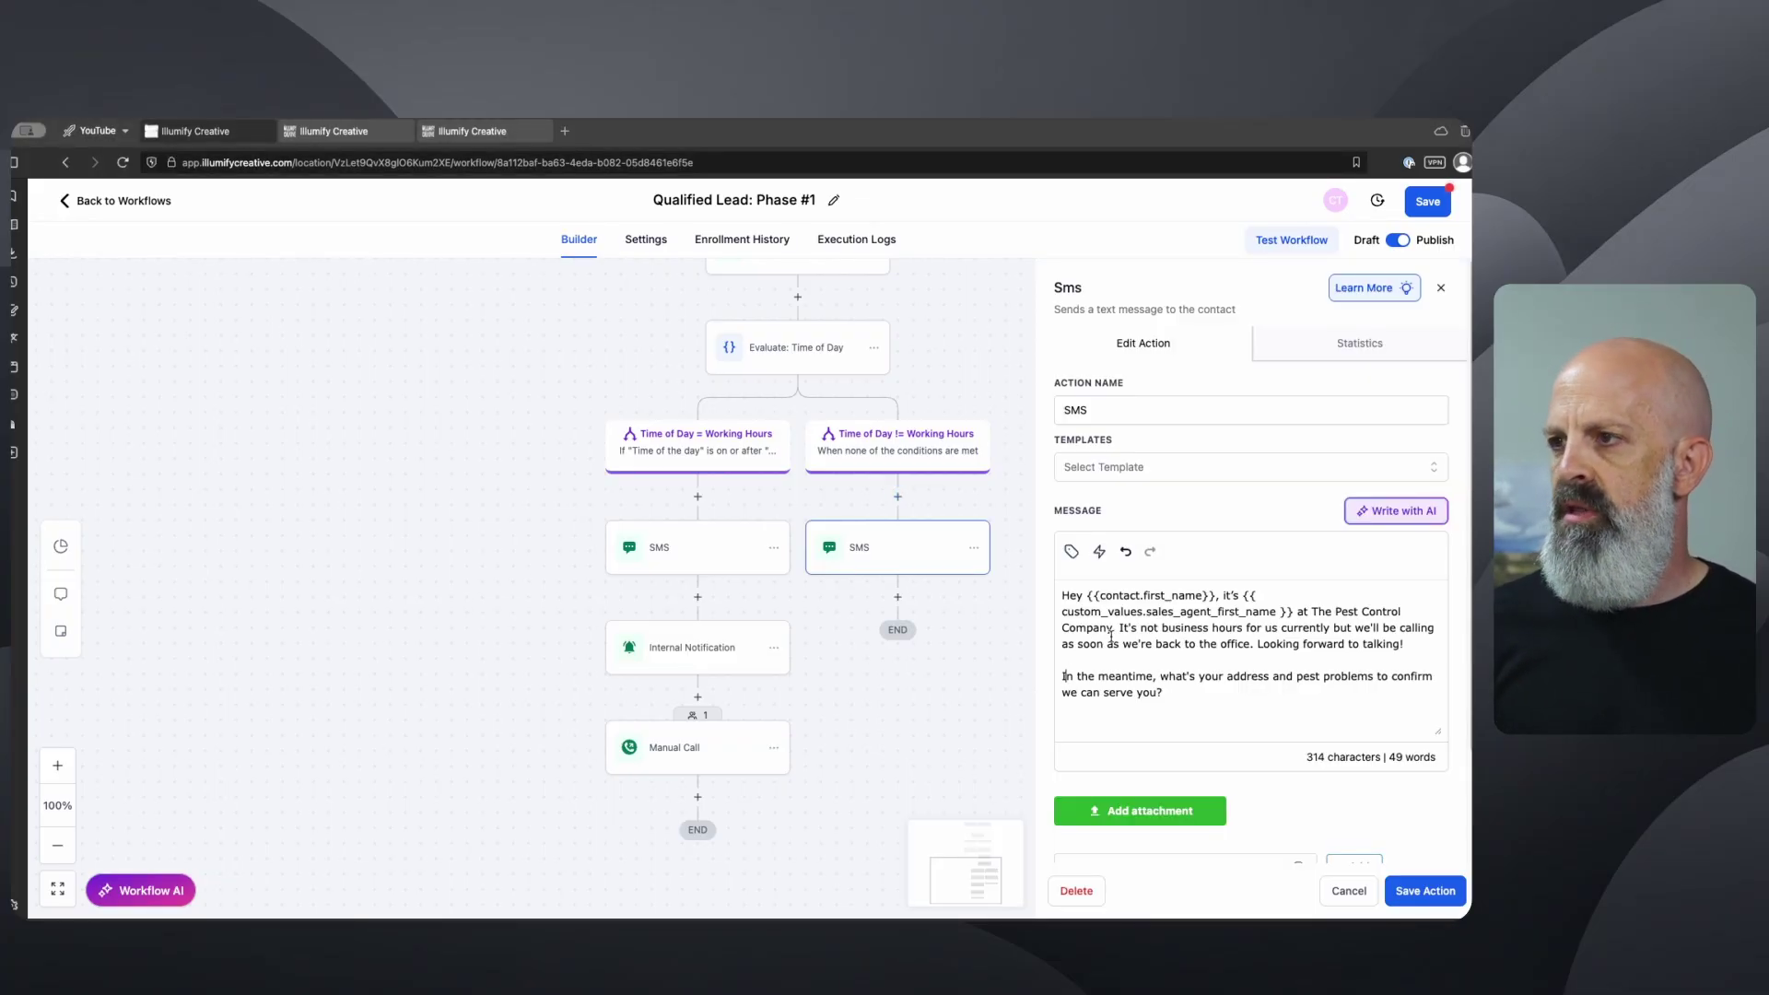
click(1163, 616)
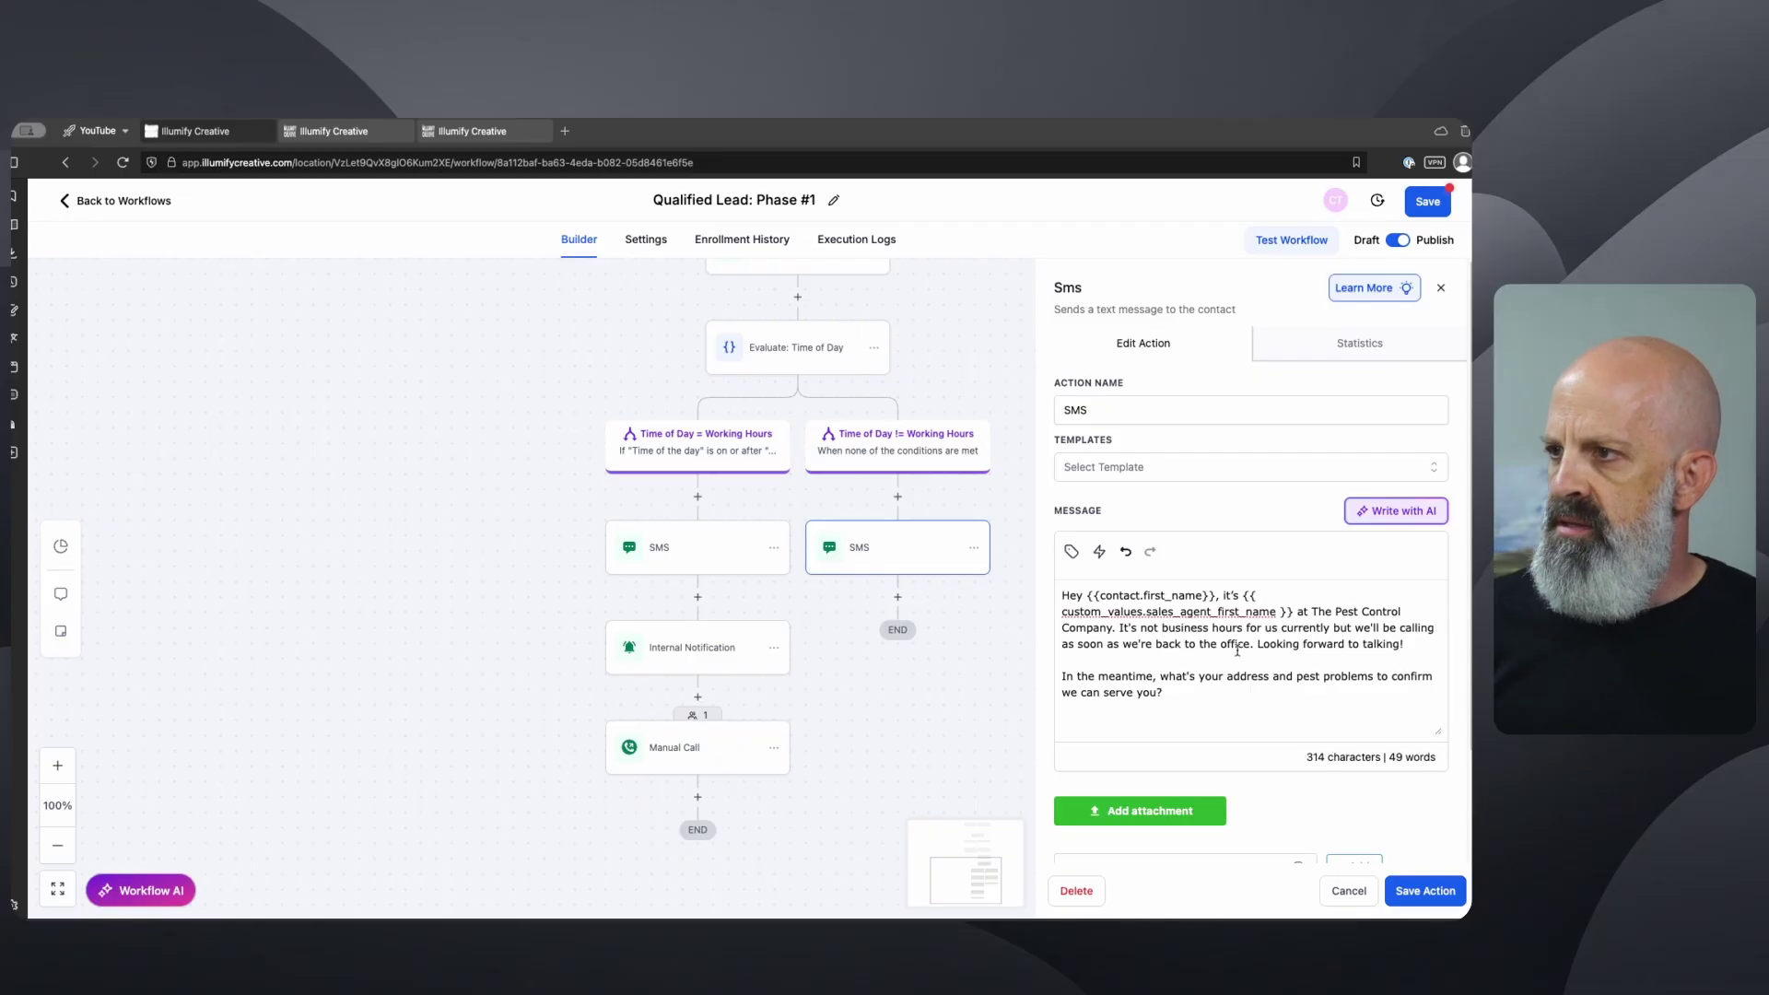
double_click(1174, 611)
double_click(1161, 596)
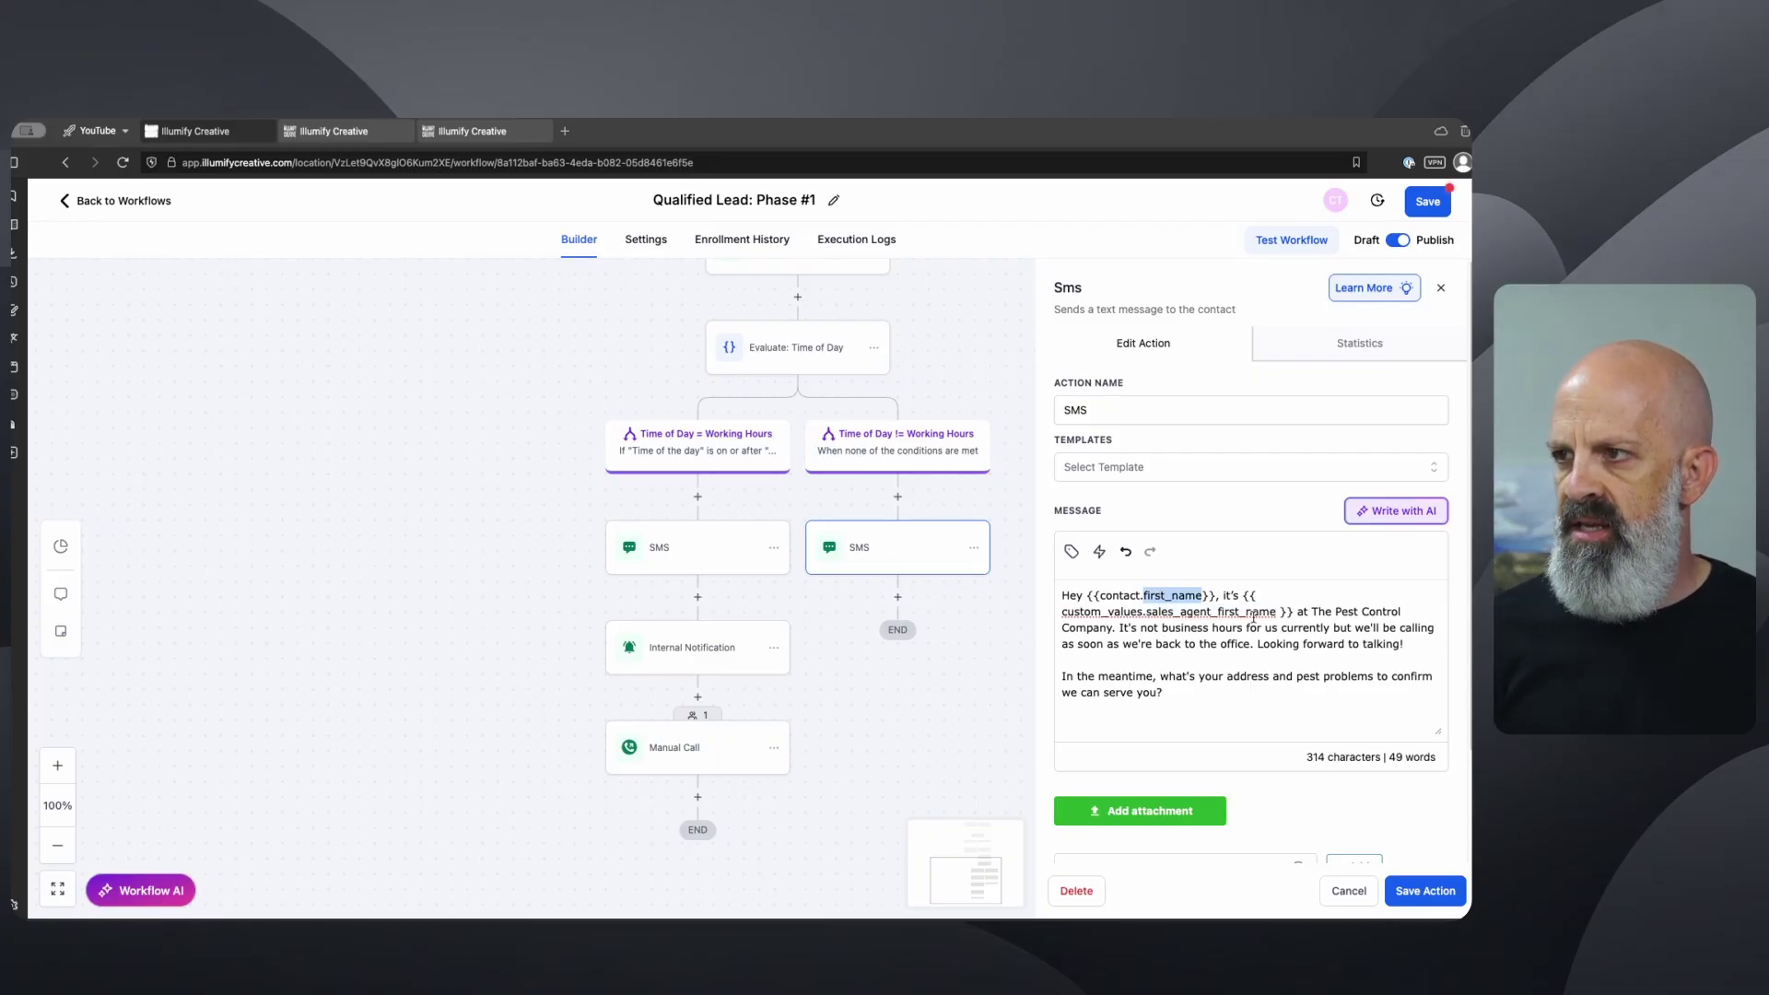
drag(1128, 628, 1352, 699)
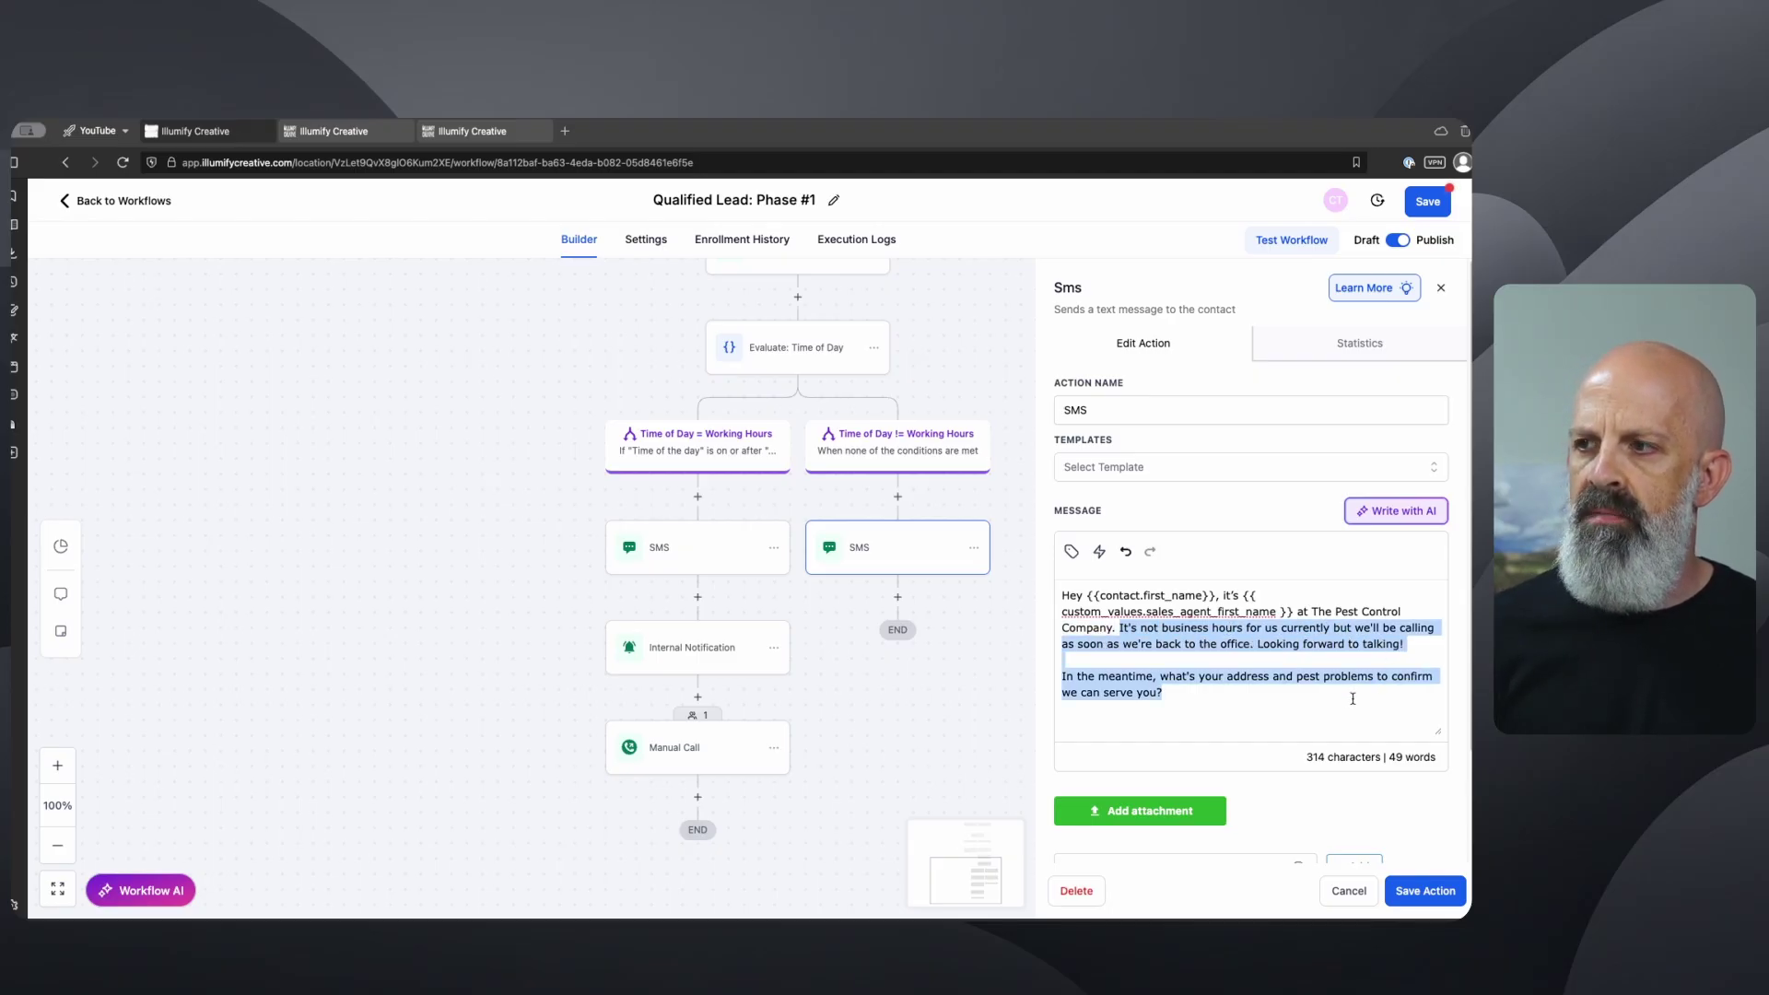
drag(1196, 708, 999, 666)
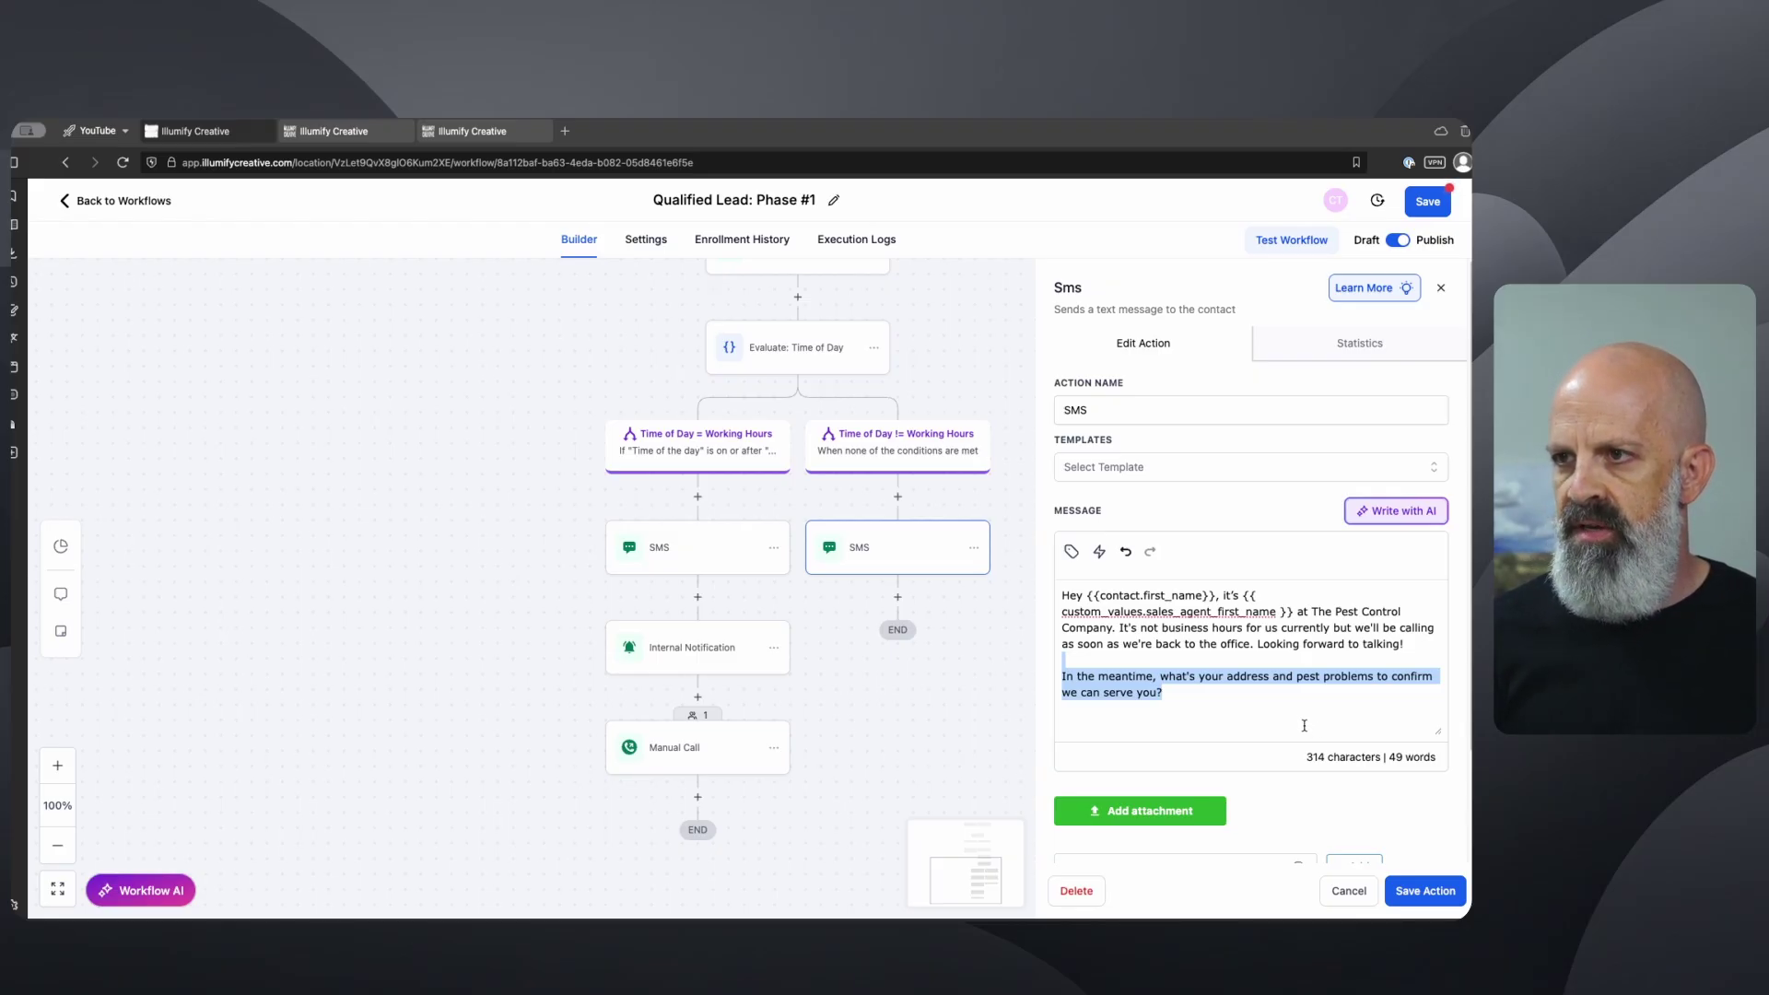
click(1305, 726)
click(1410, 888)
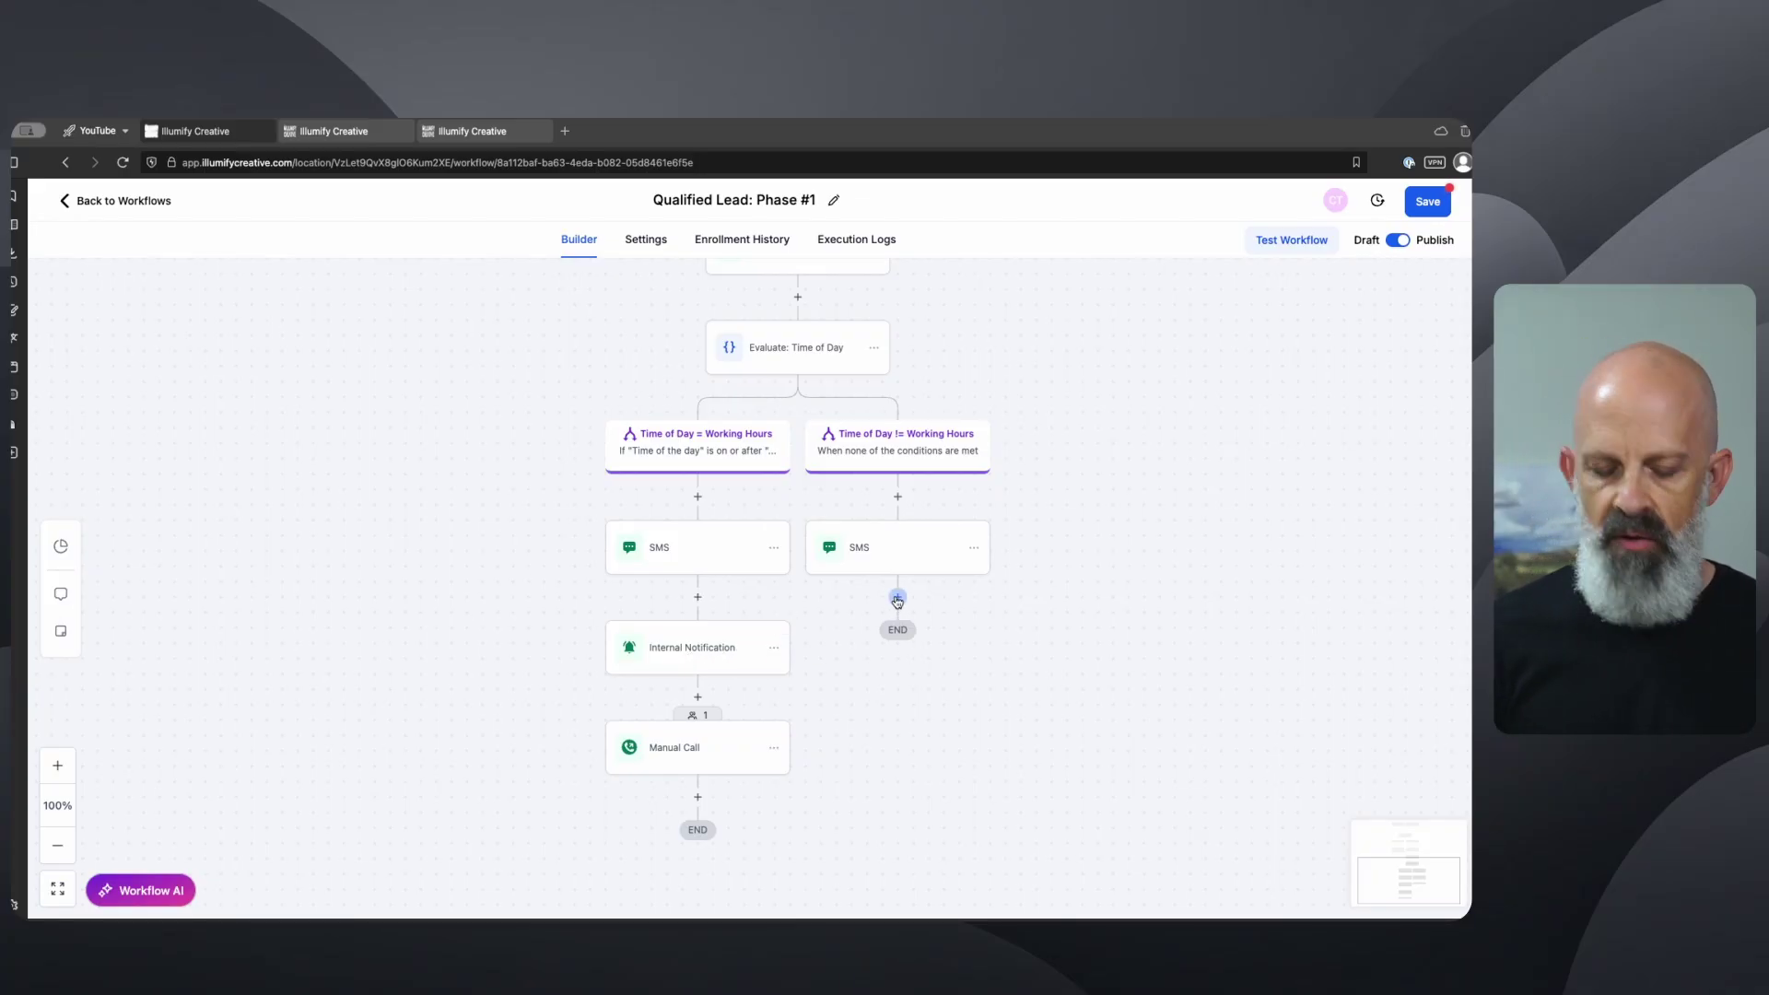
- Add a Wait action after the non-working-hours SMS with an advance window resuming Monday to Friday, 09:00 AM to 5:00 PM, and save it
click(898, 600)
text(wa)
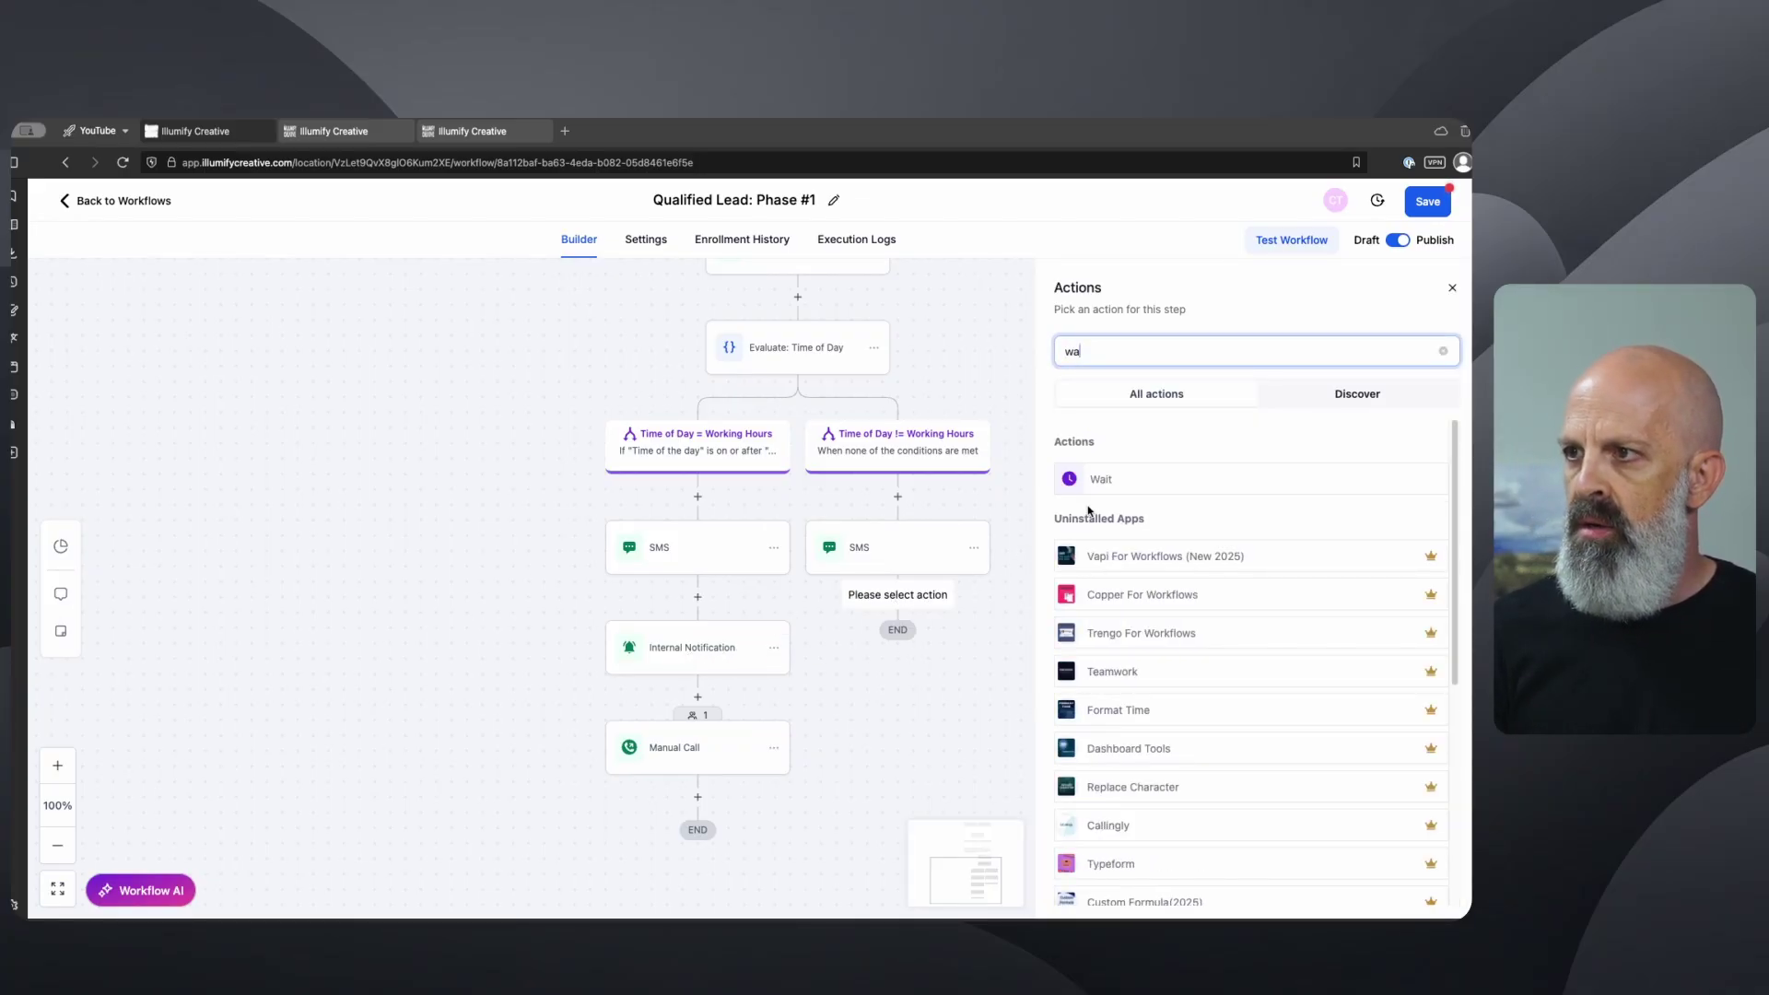
click(1101, 480)
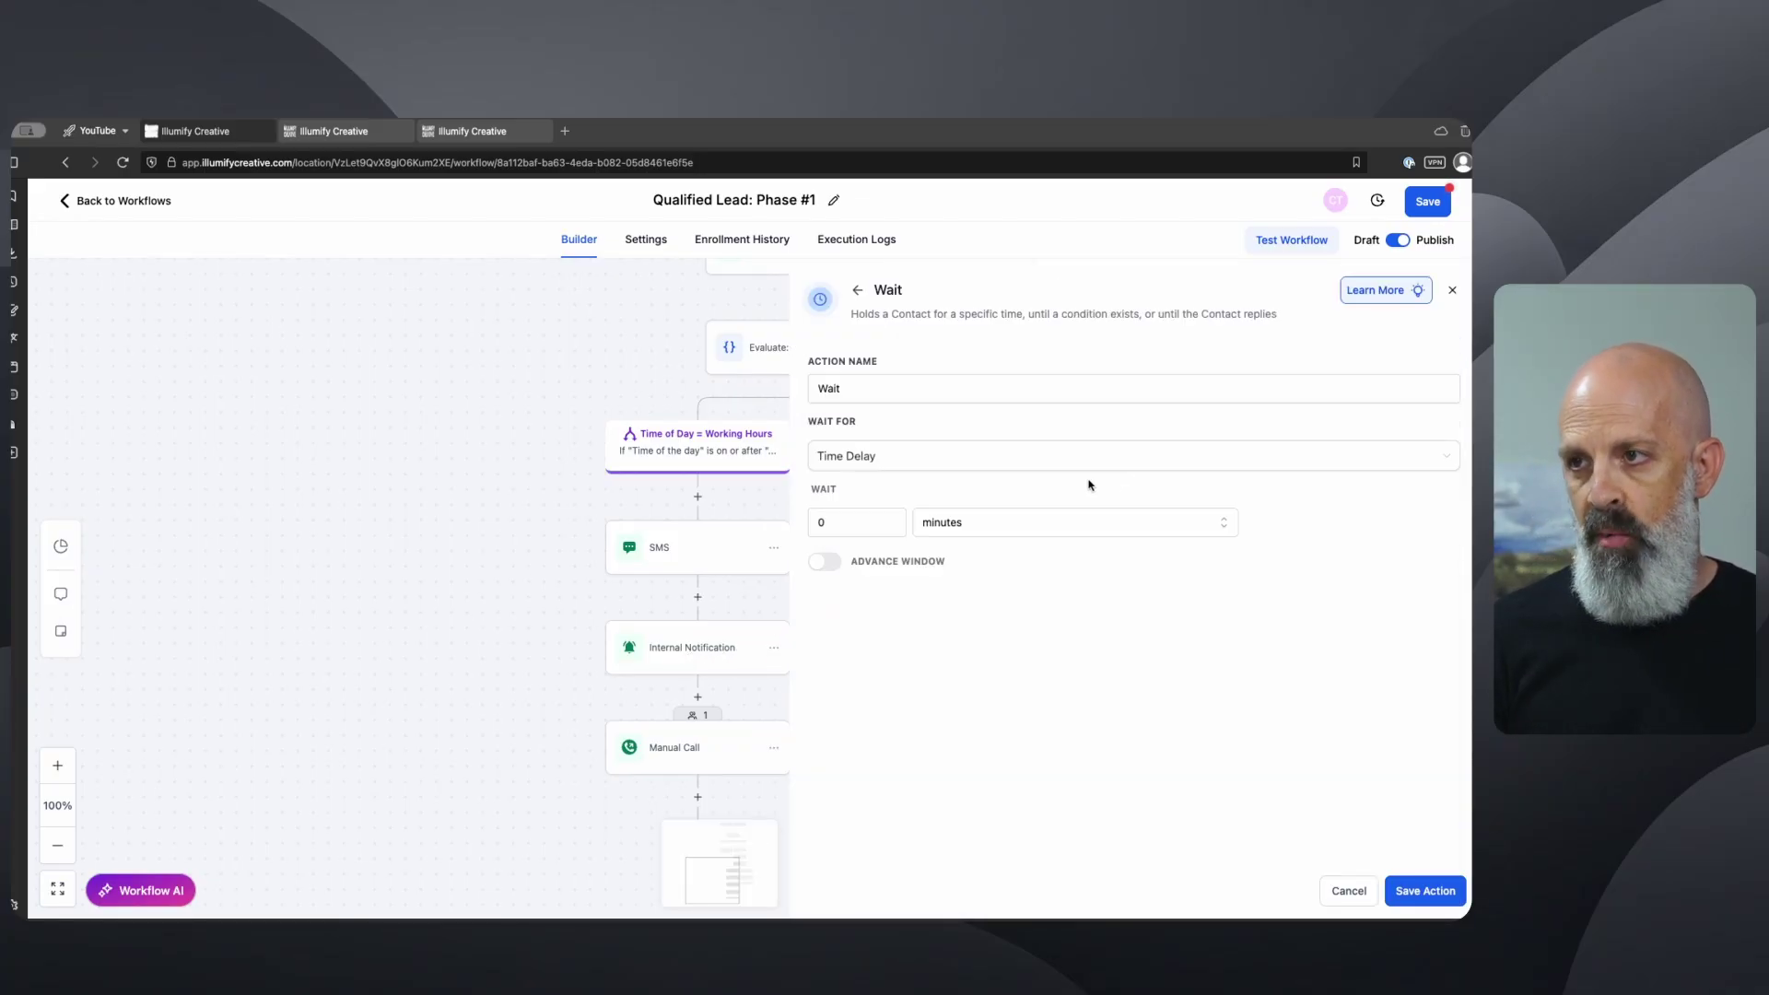
click(834, 564)
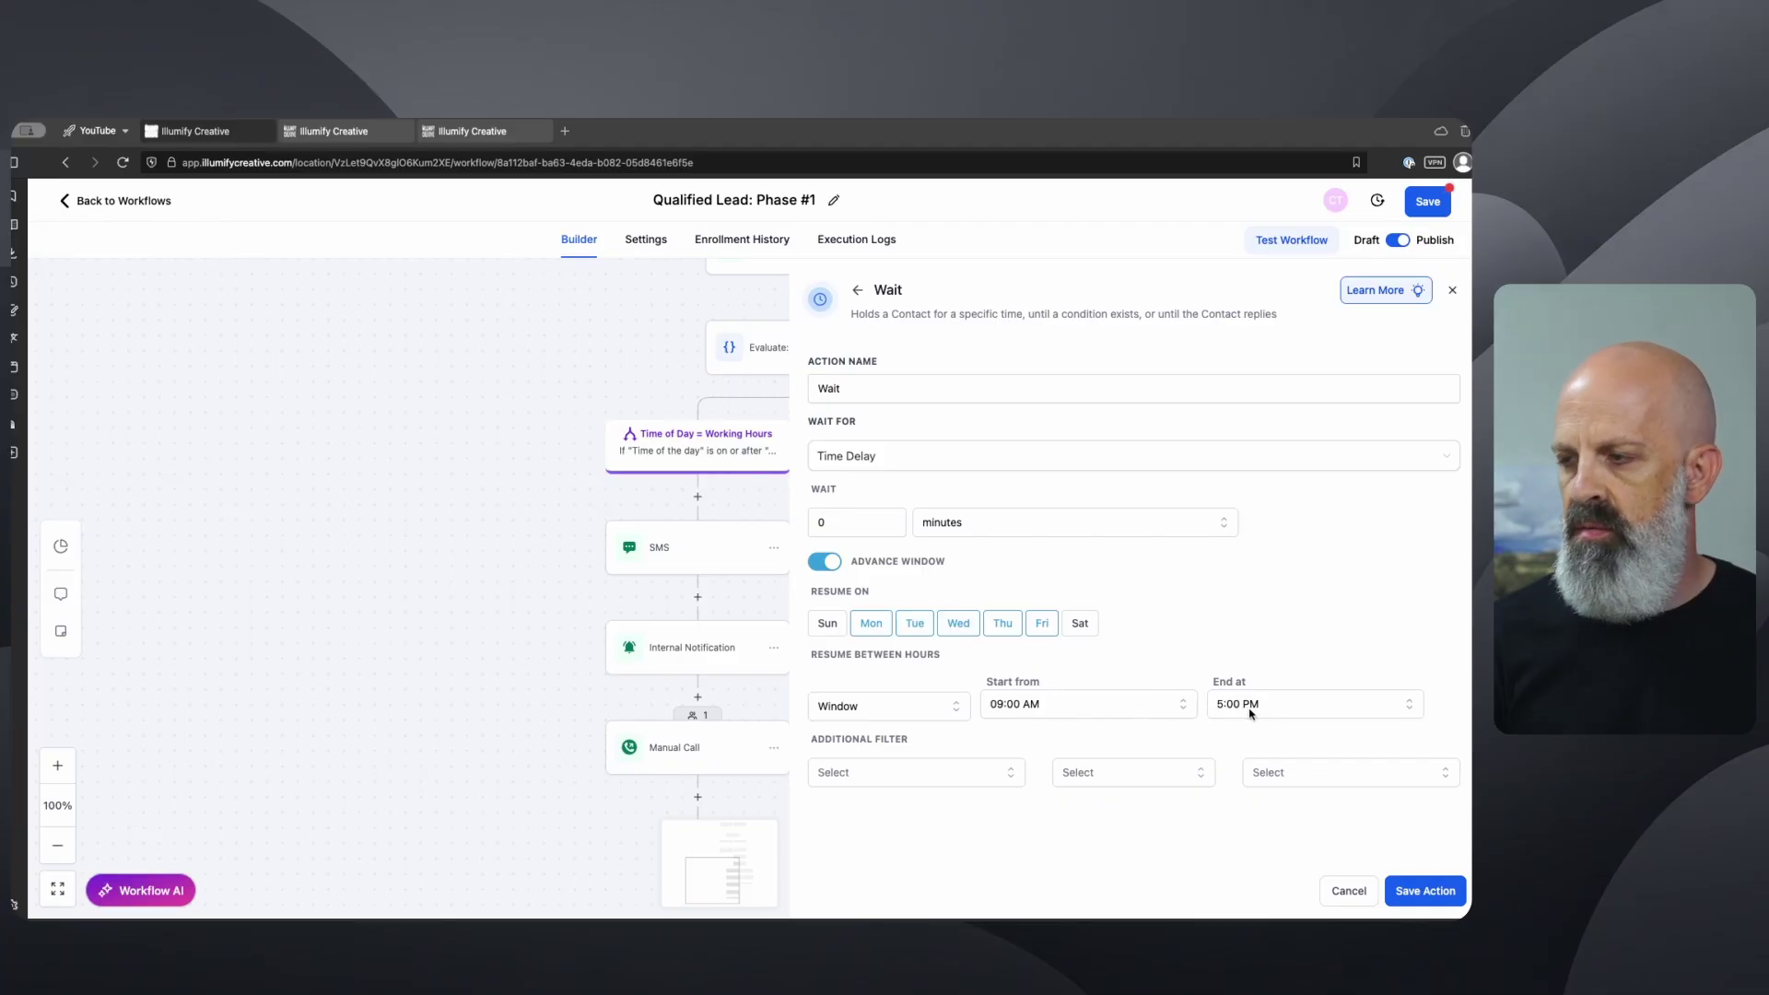
click(1426, 891)
- Add a Go To action after the Wait and link it to the Internal Notification in the Working Hours branch
drag(1078, 826, 1017, 703)
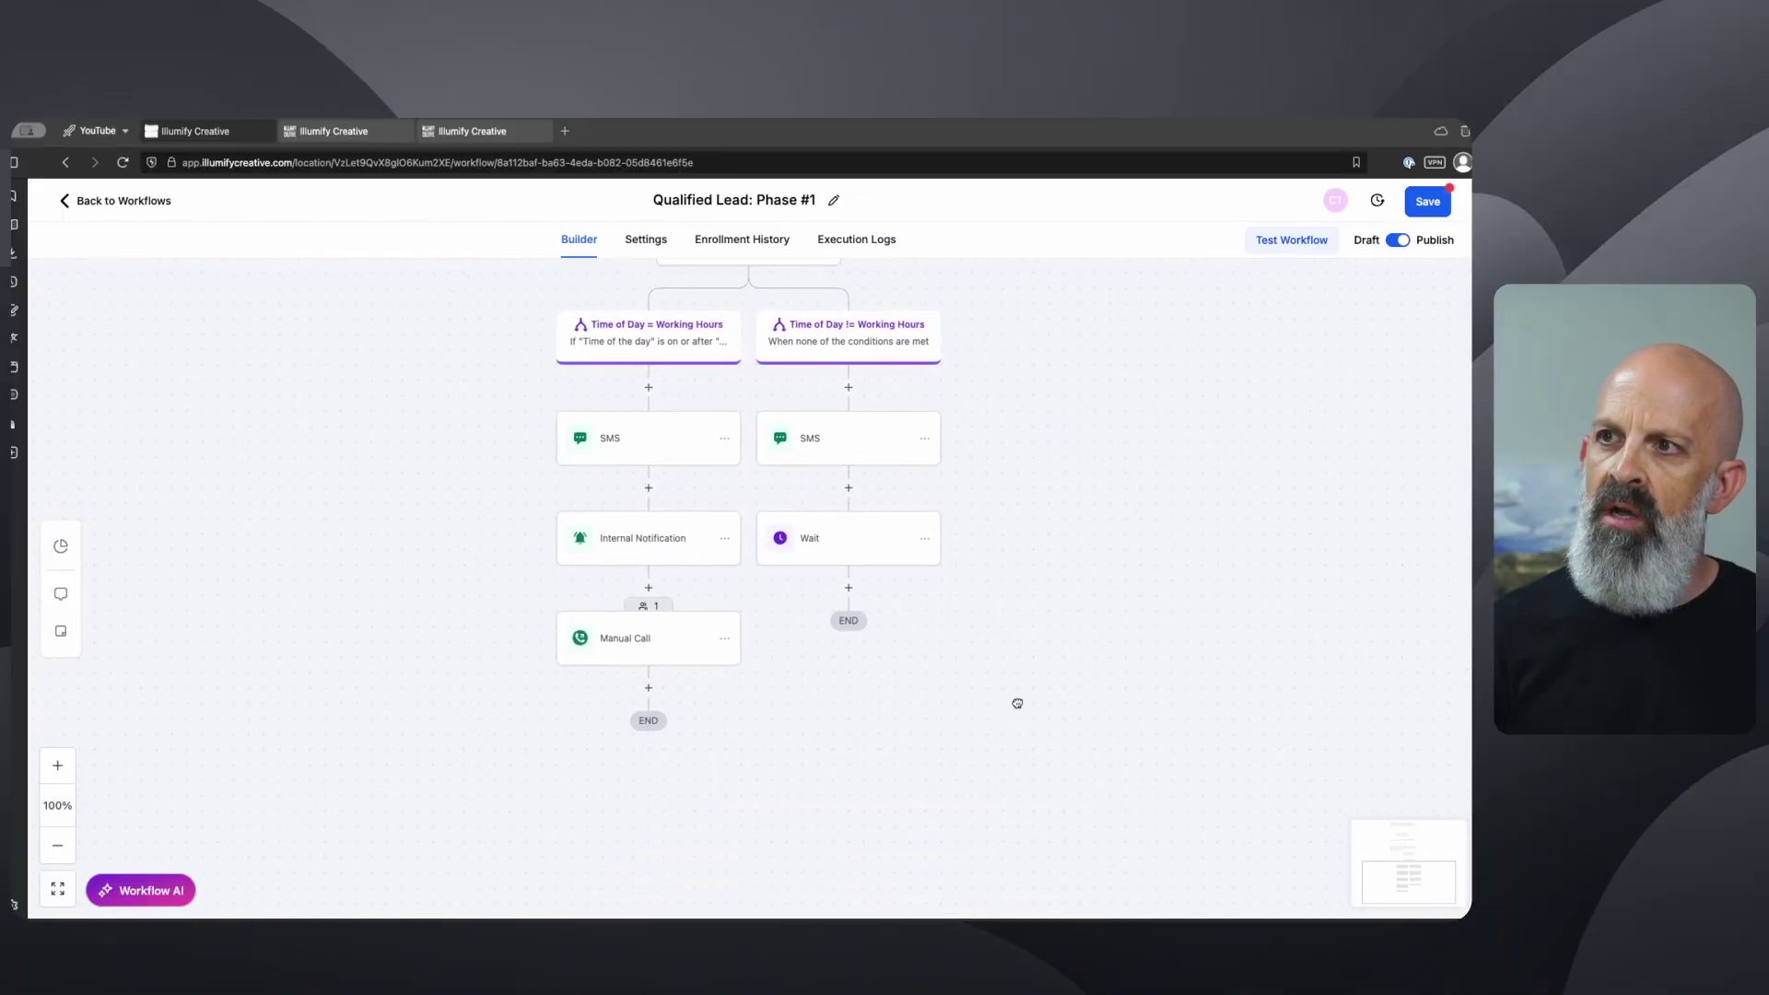
scroll(885, 619, up, 3)
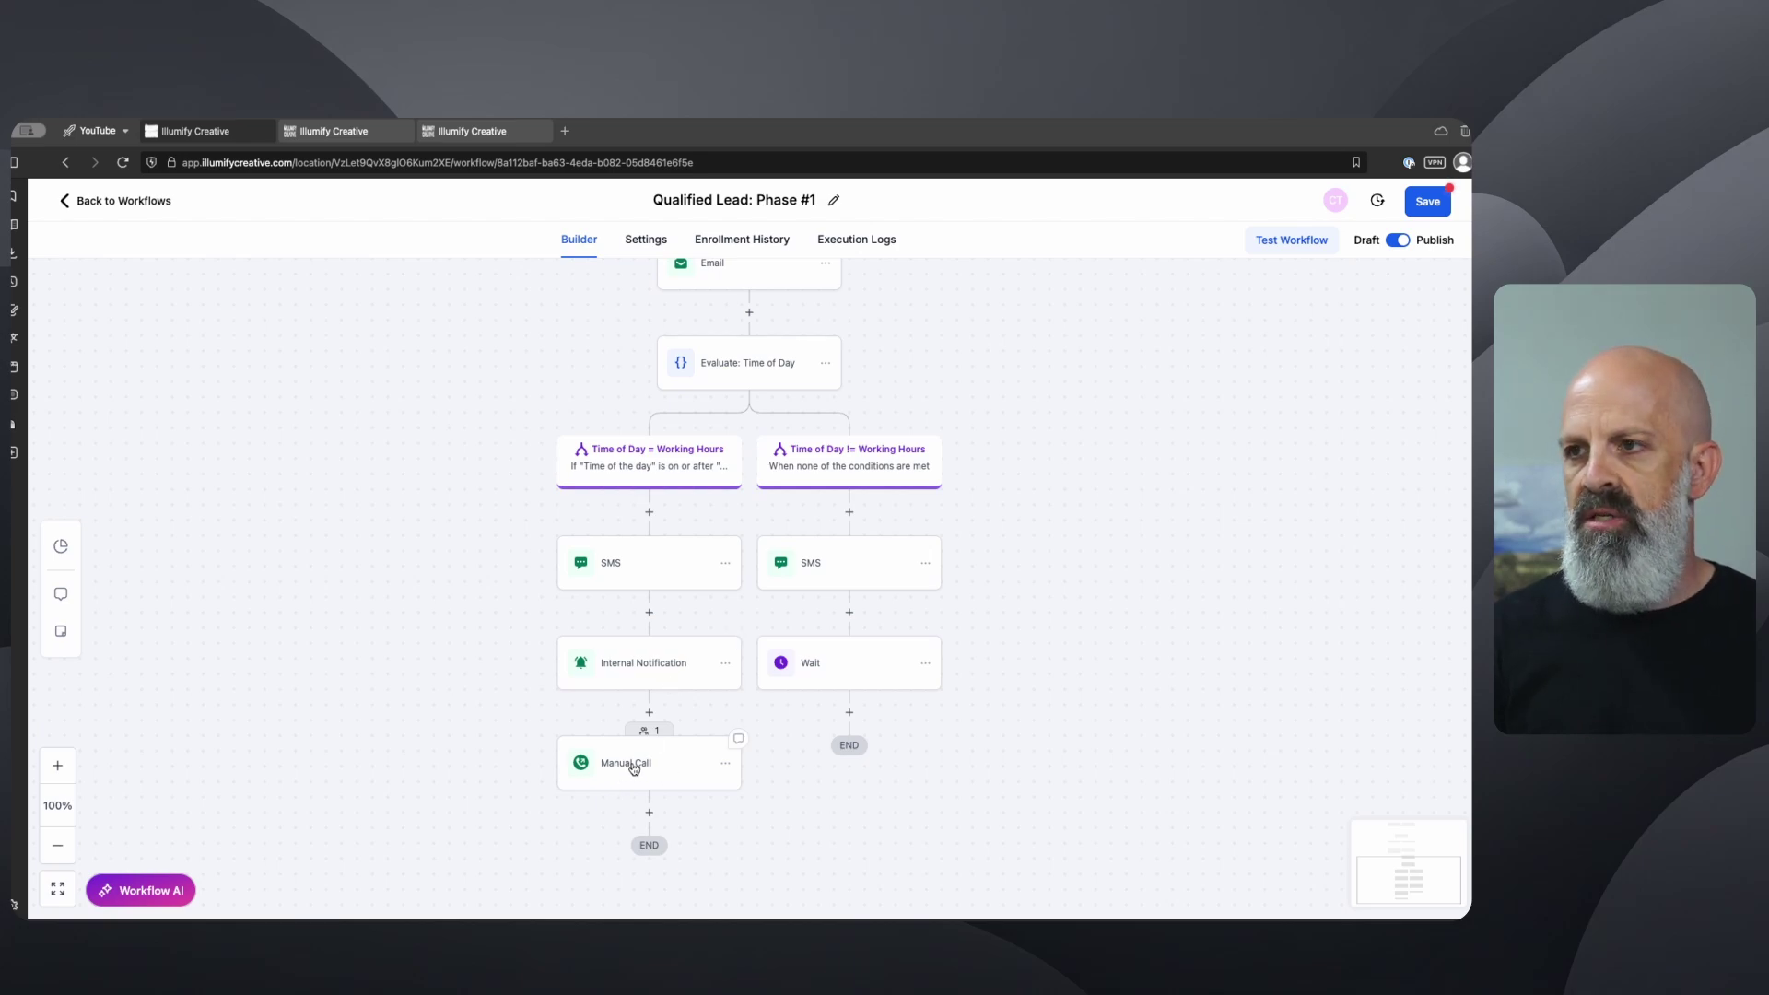
click(849, 712)
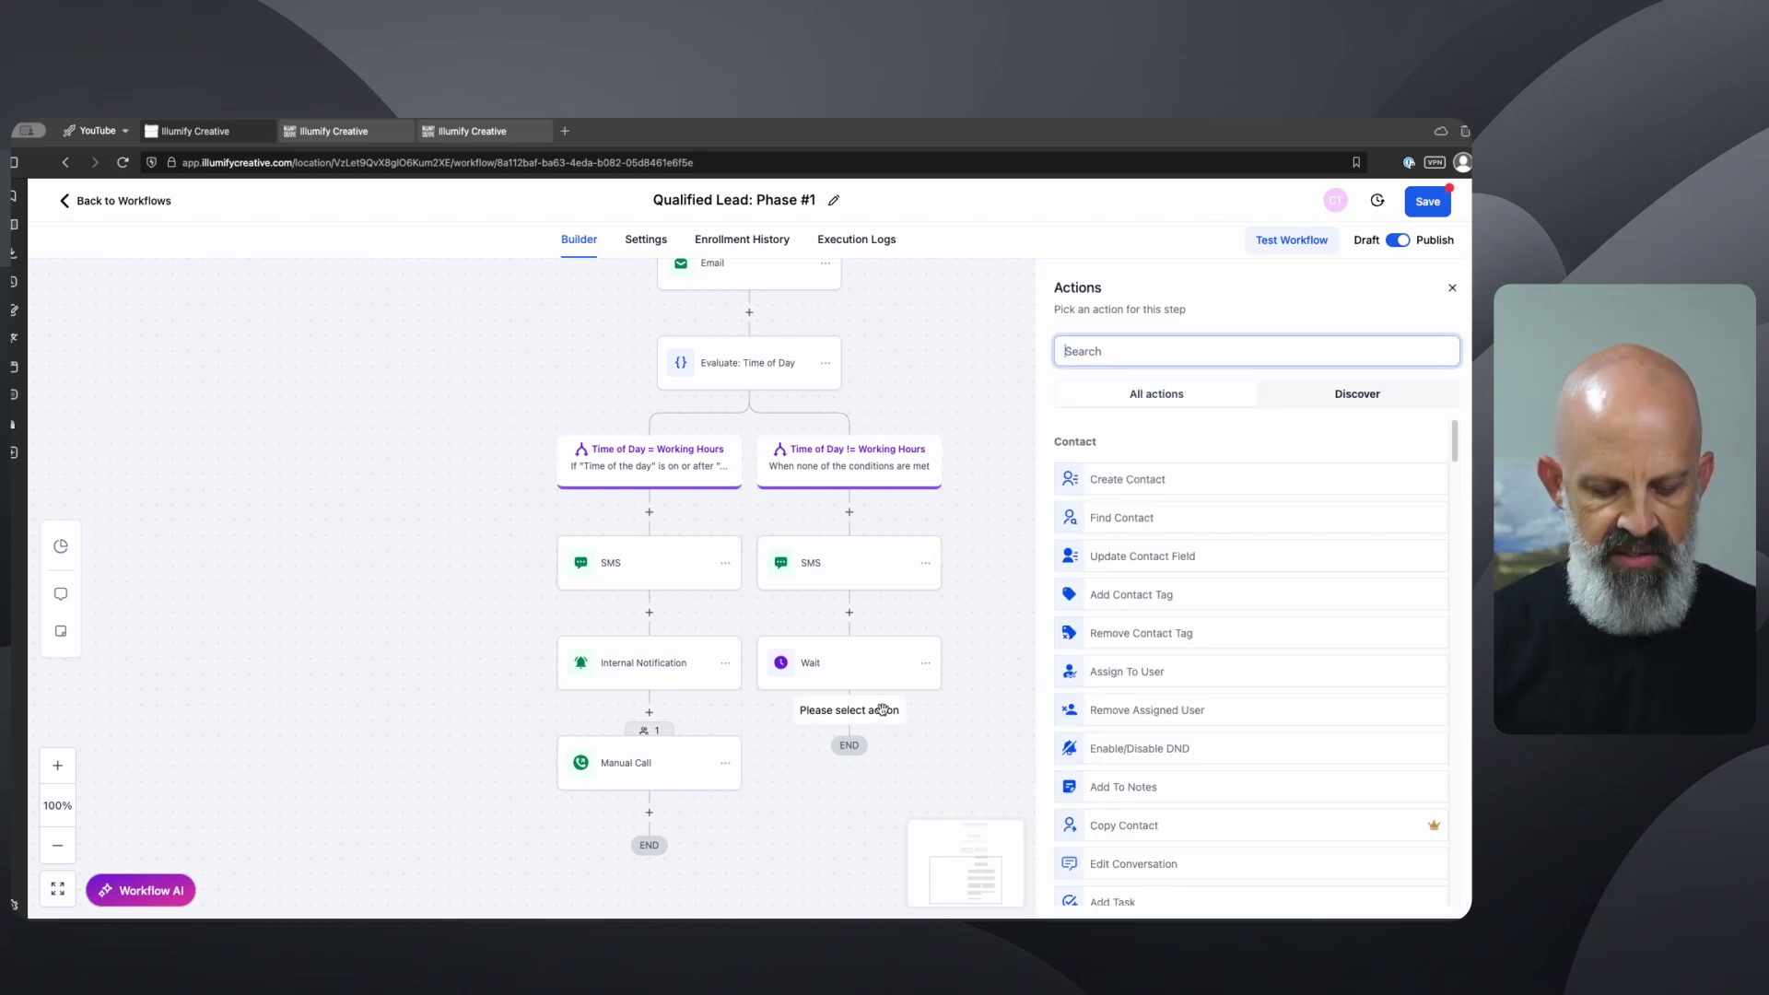
text(w)
key(BackSpace)
text(got)
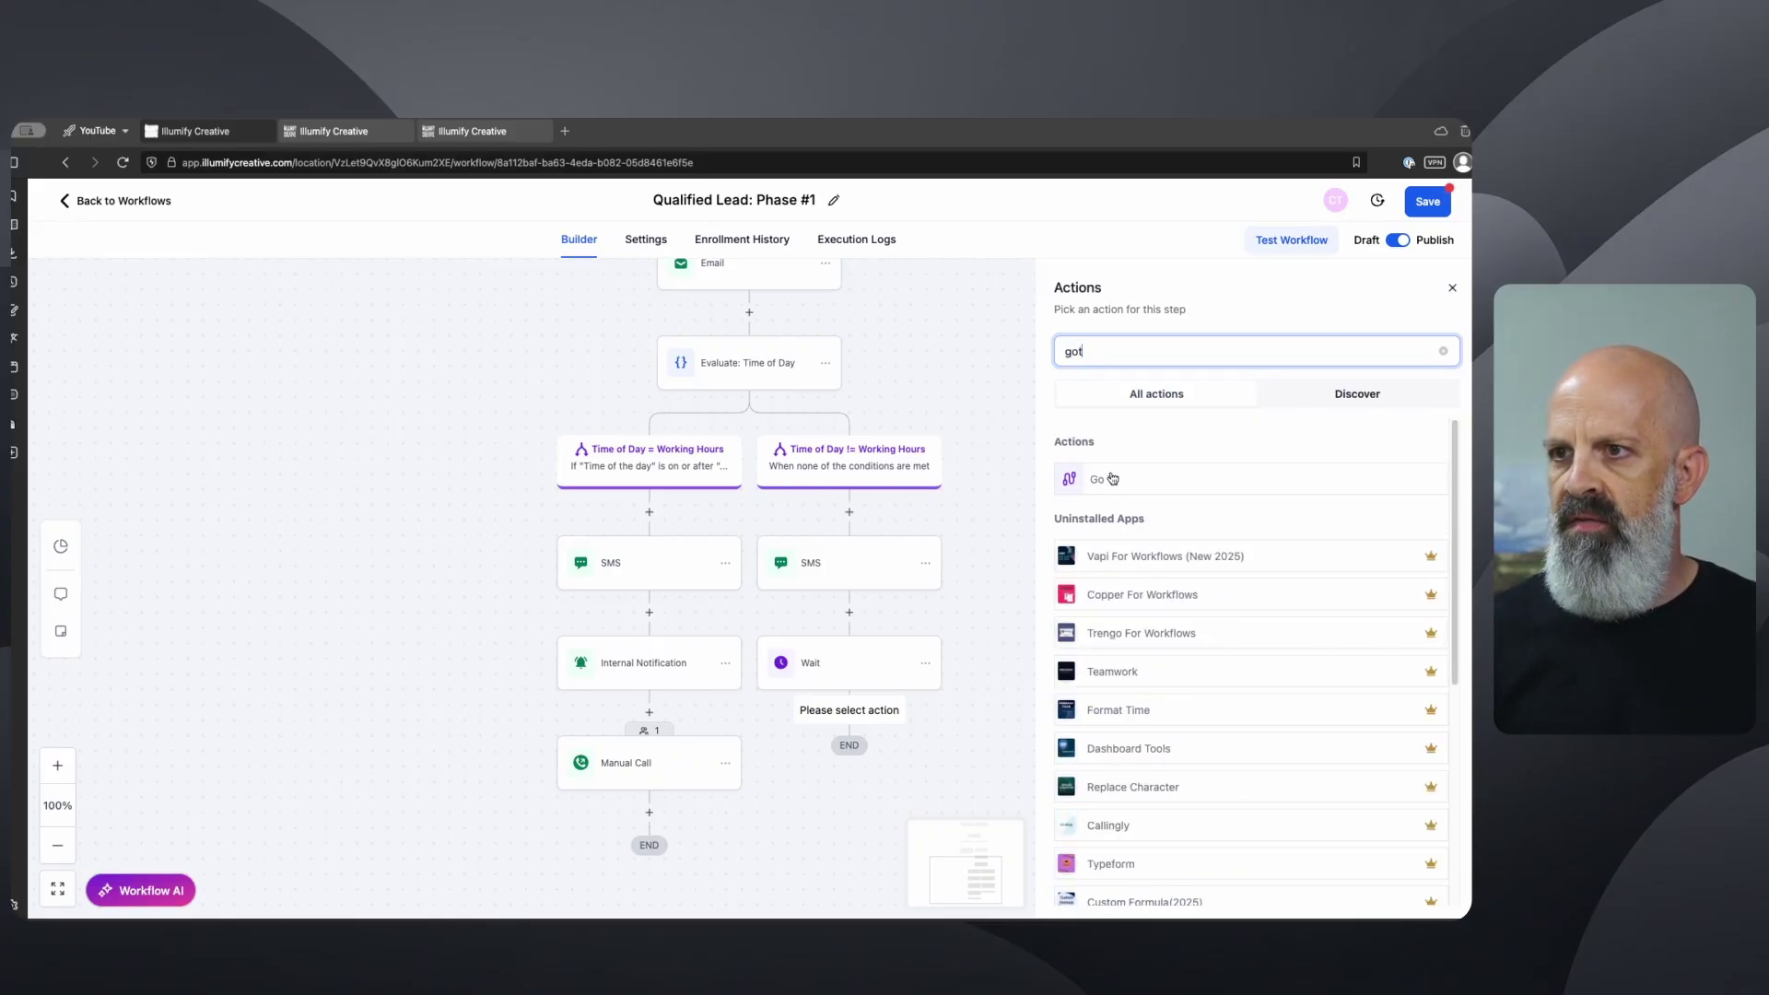
click(1113, 479)
click(1426, 891)
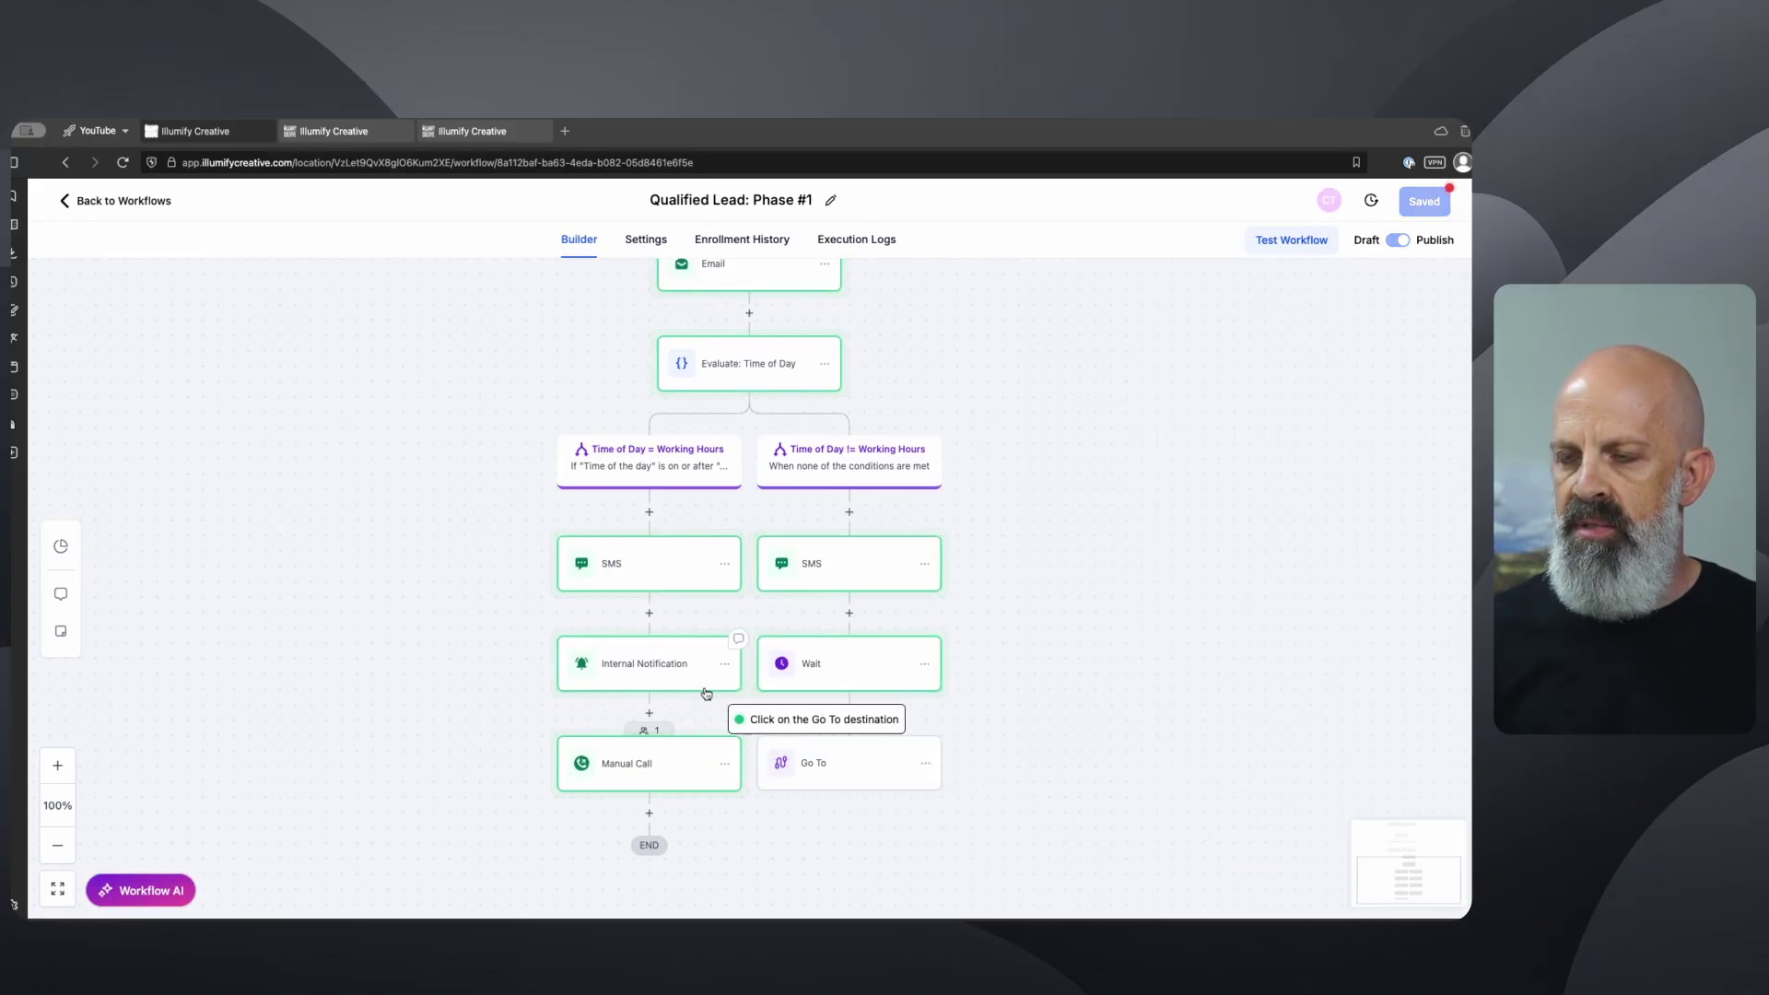
click(656, 671)
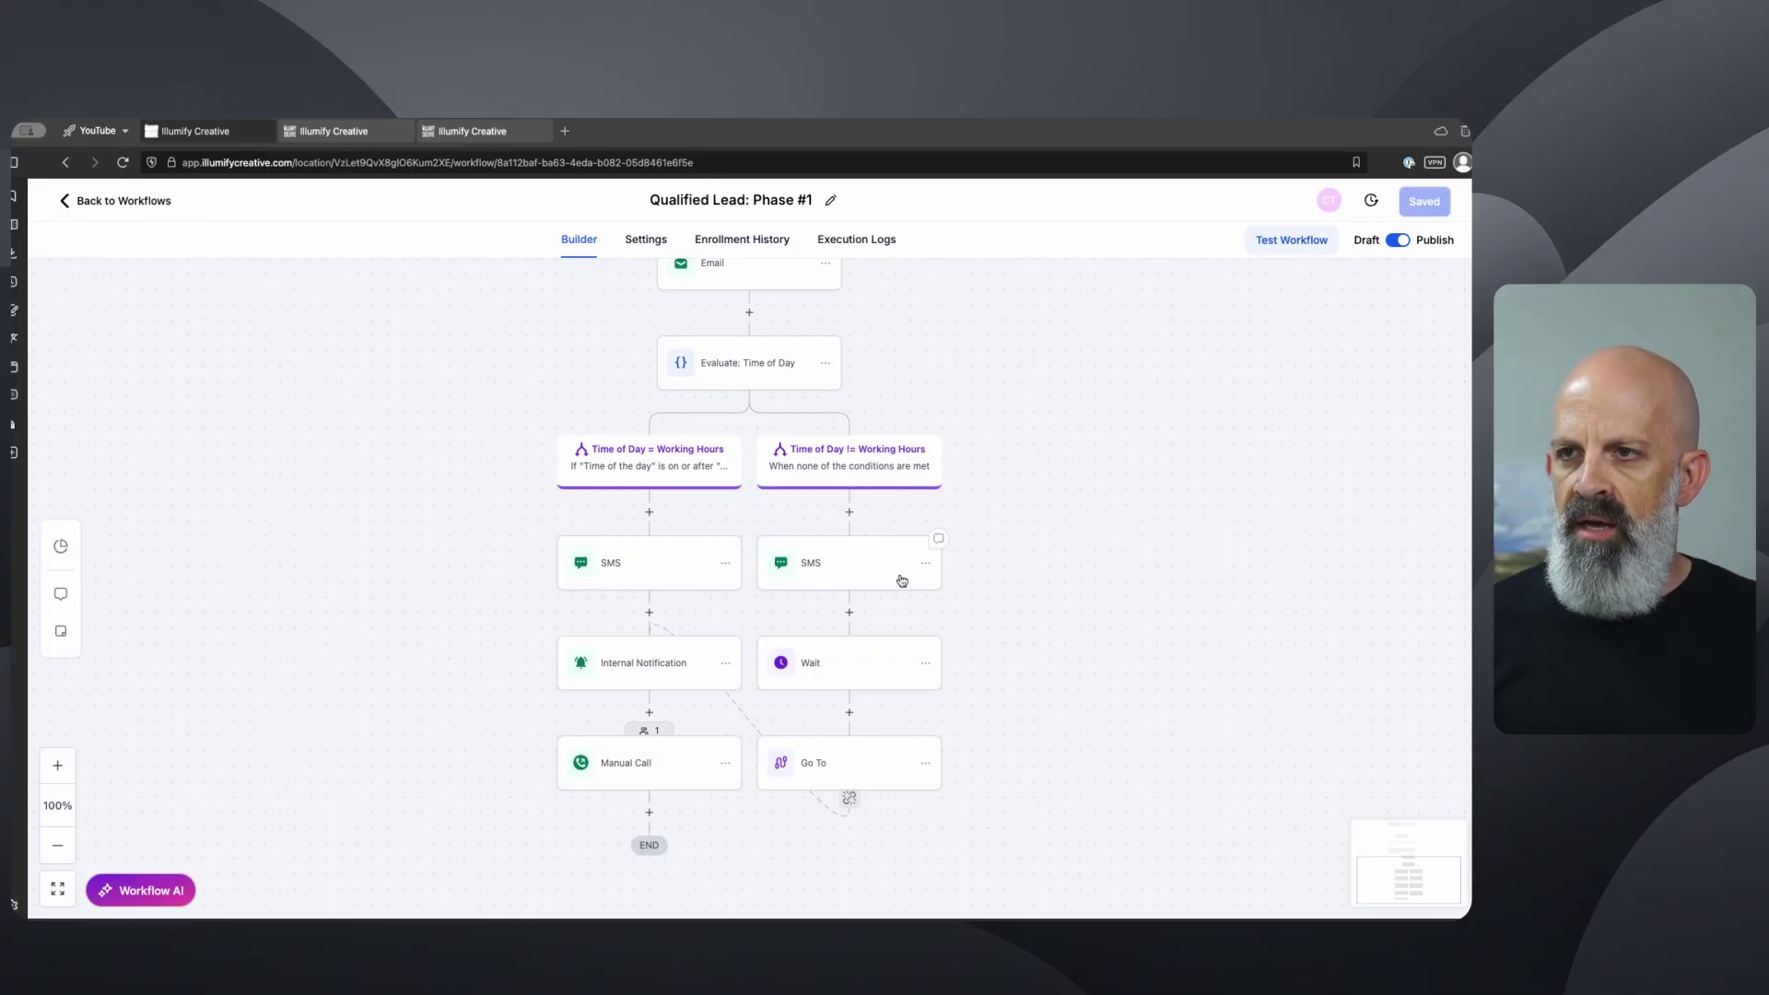
scroll(900, 581, up, 5)
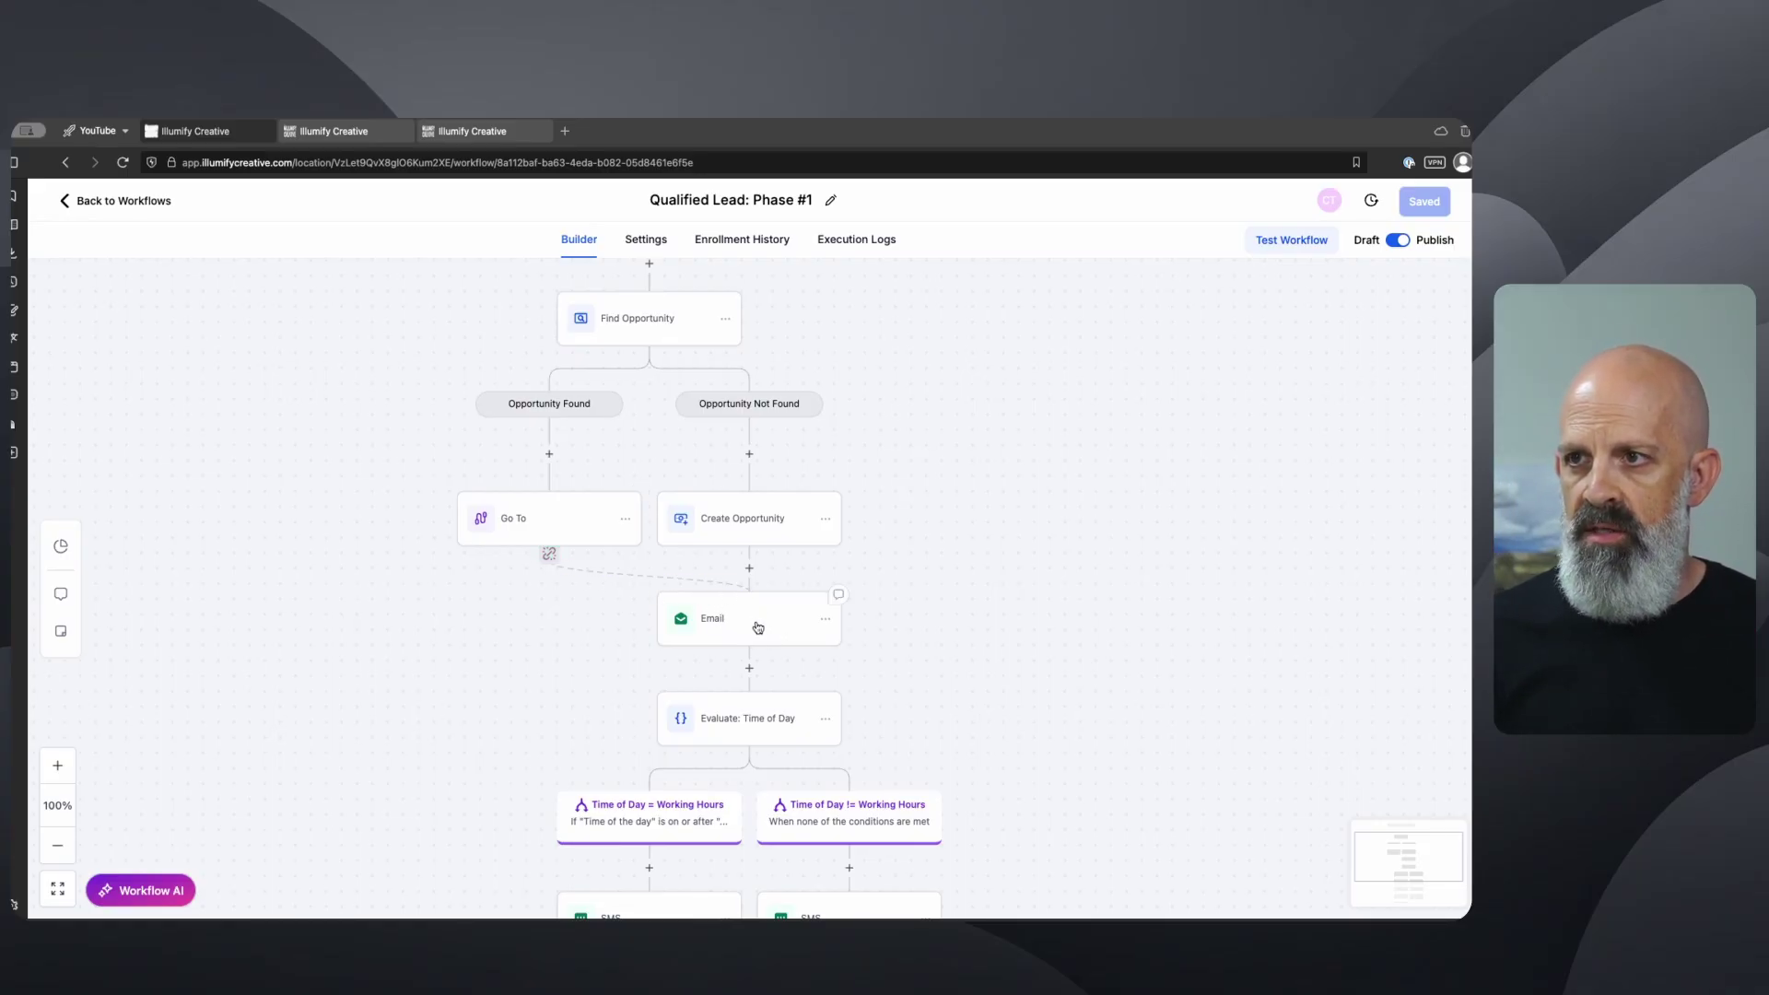
scroll(756, 626, down, 3)
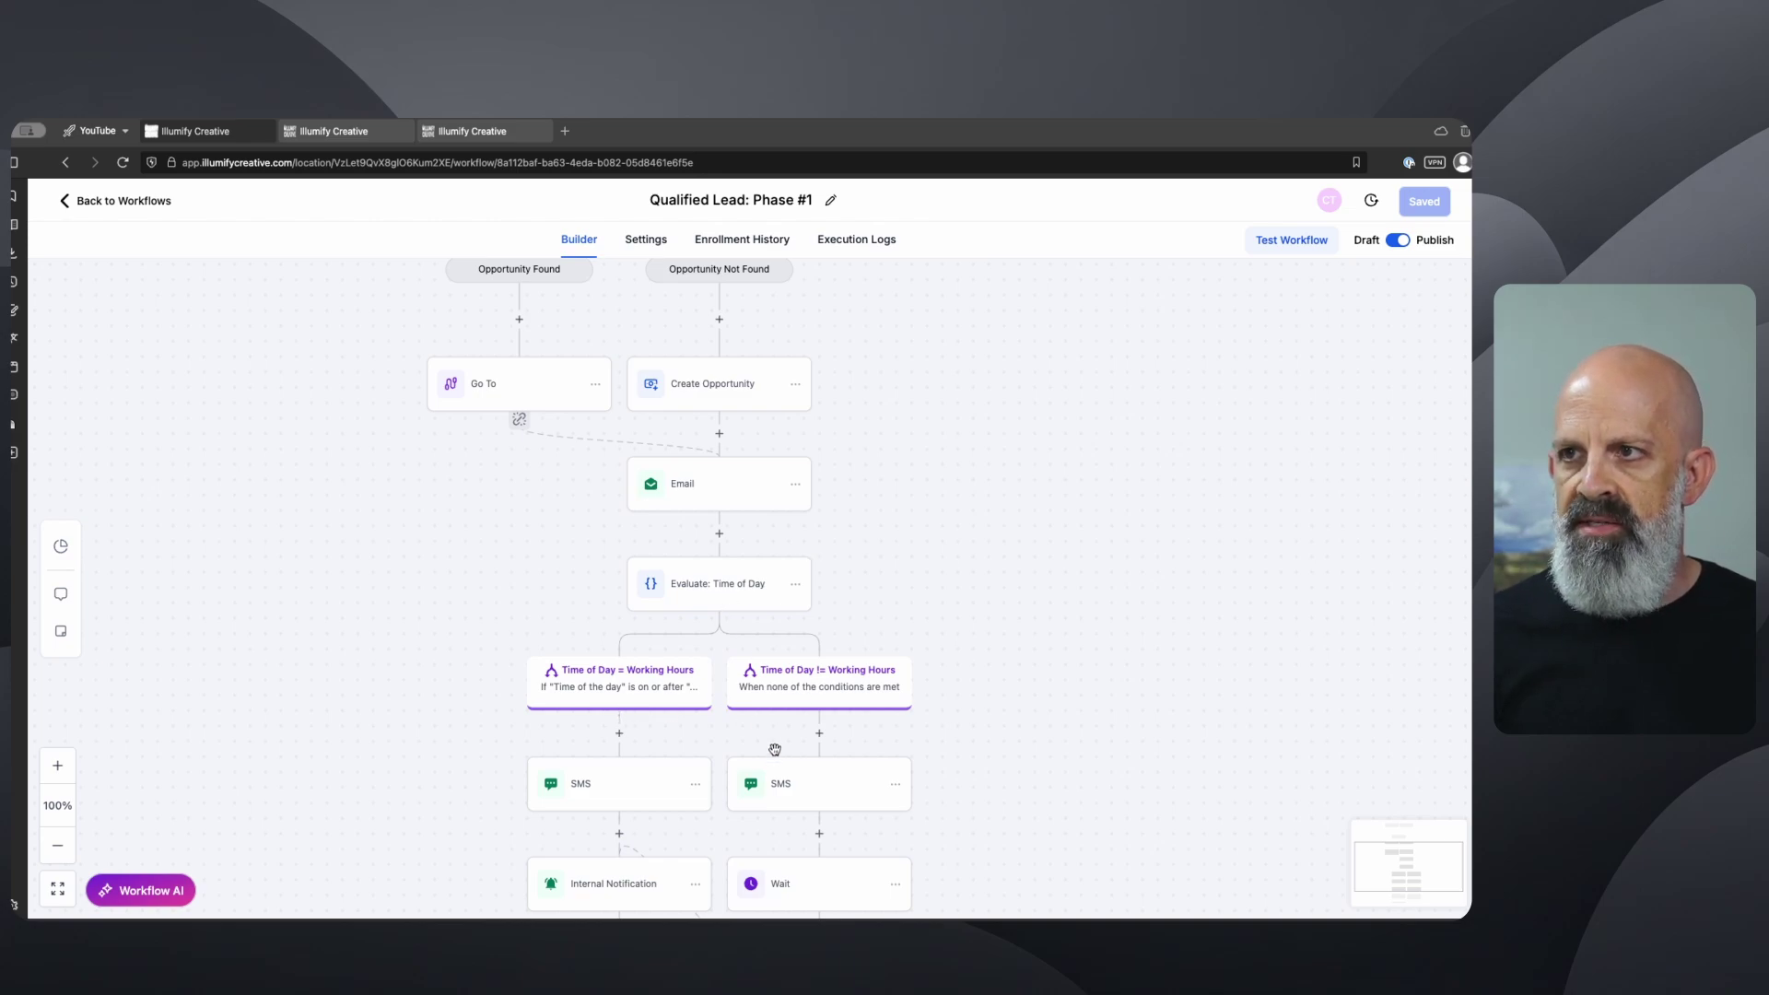
drag(775, 749, 766, 597)
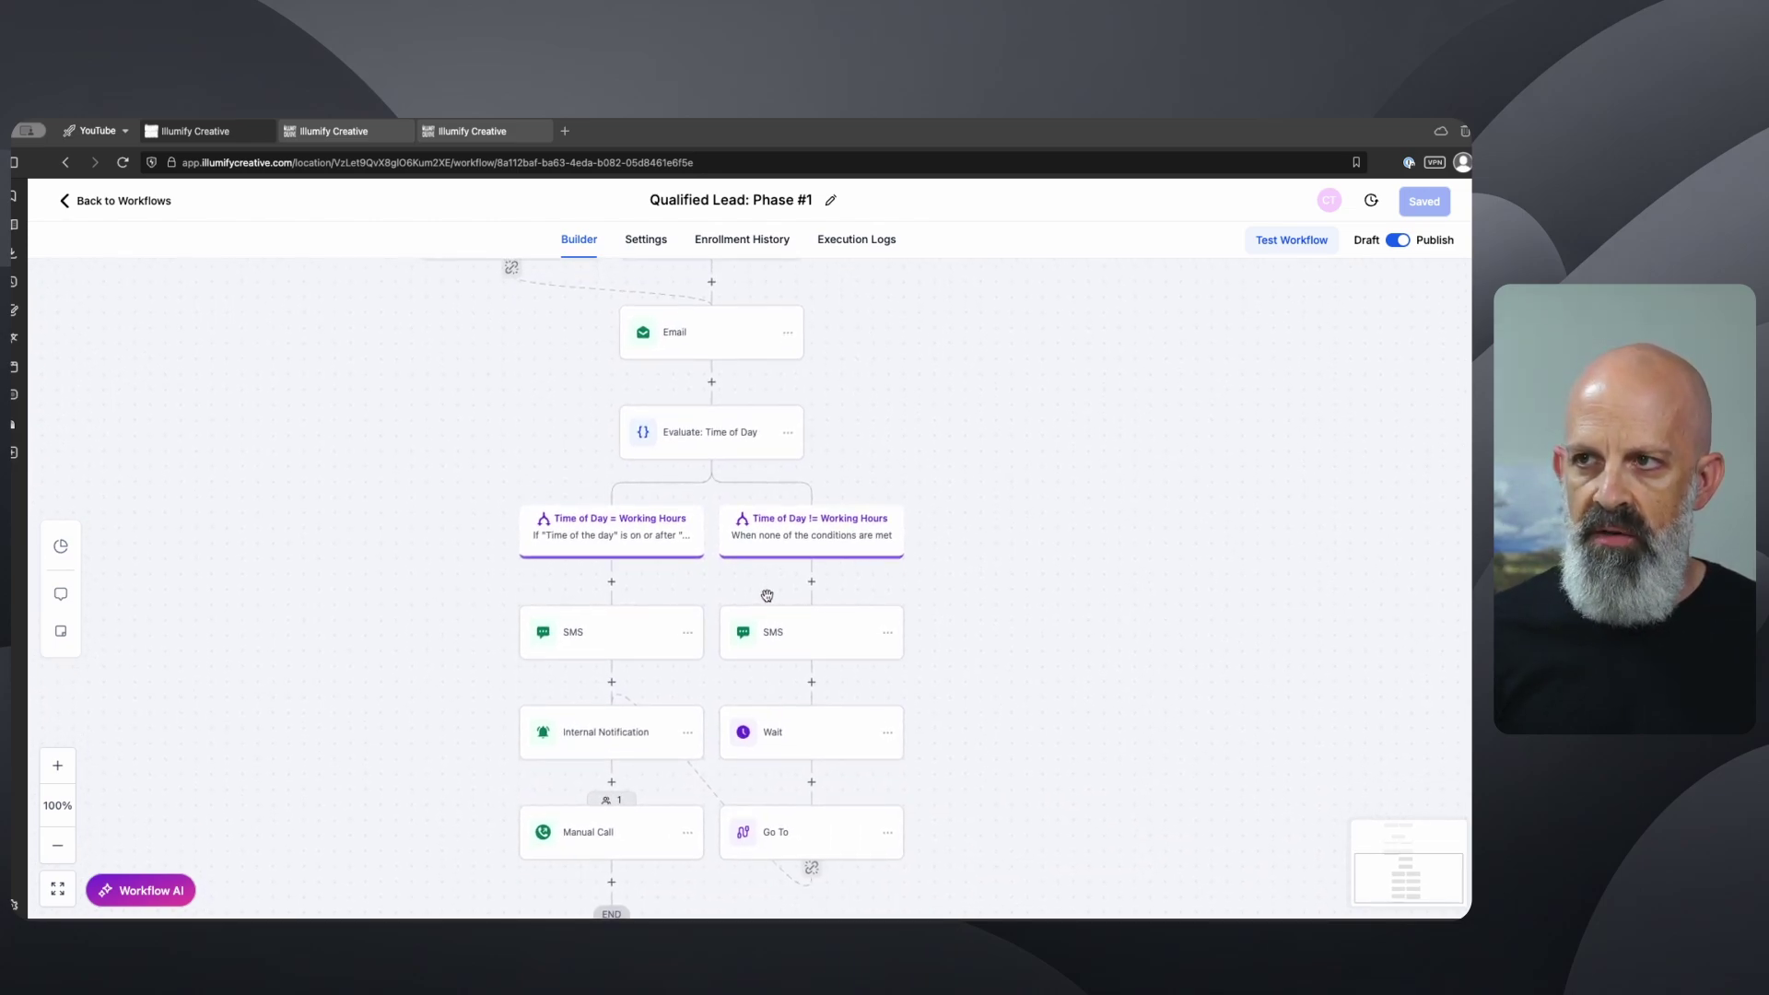
scroll(766, 594, up, 4)
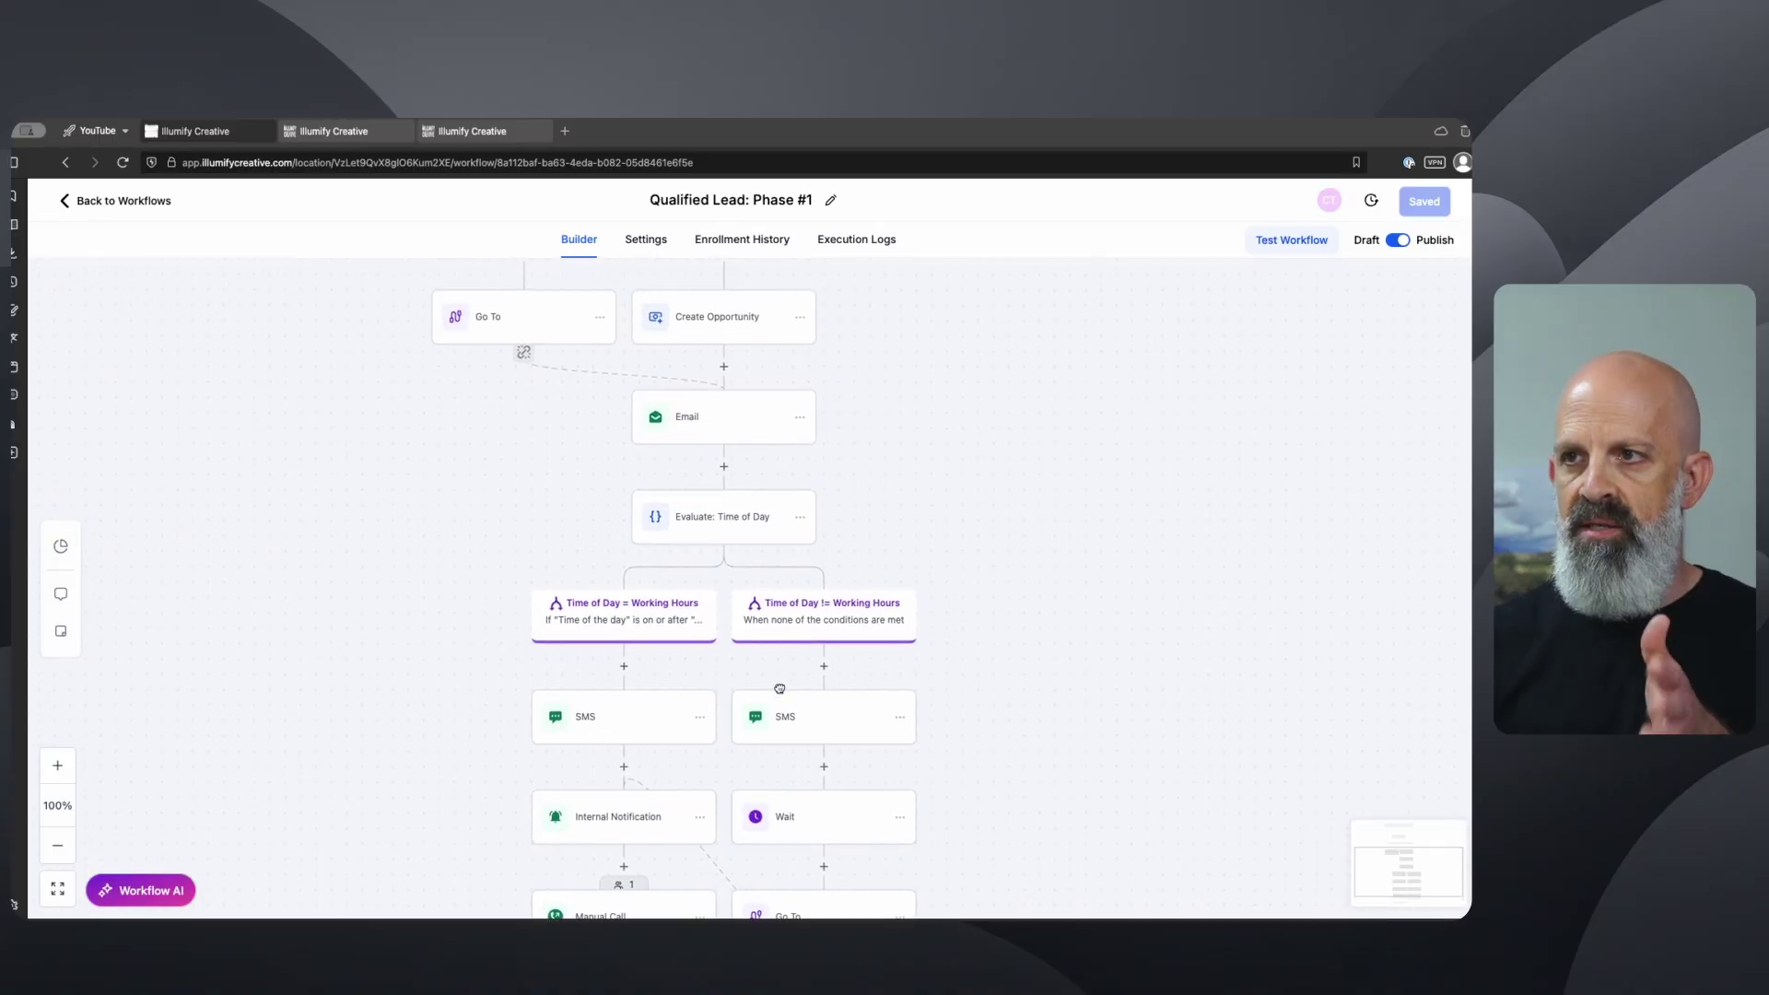